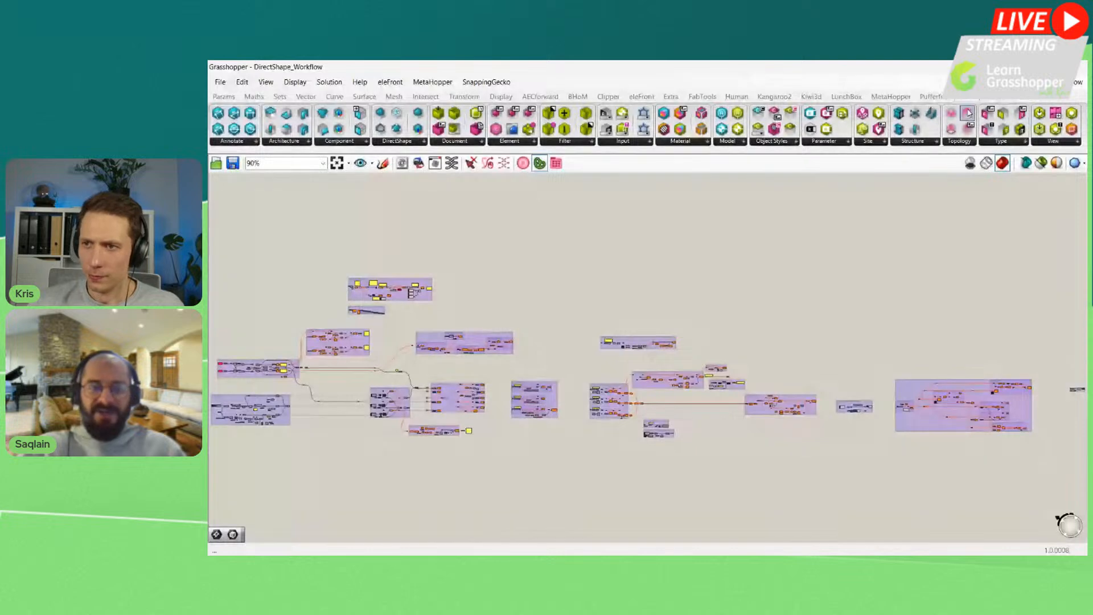
Step: Examine the available Revit component groups, including Architecture, Component, DirectShape, Document, Element and Filter
left_click(253, 143)
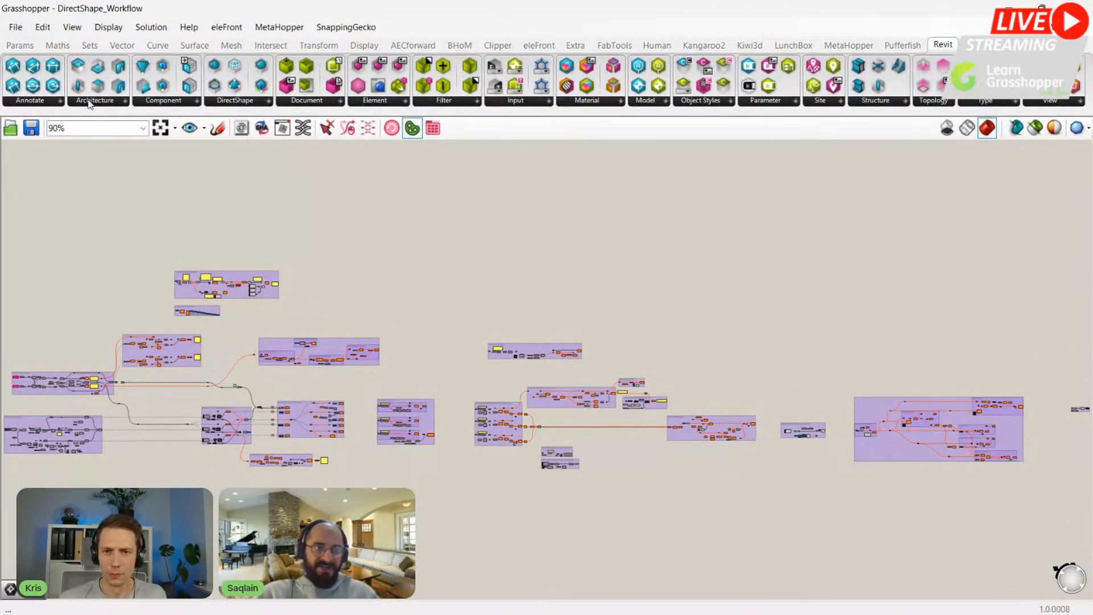
left_click(90, 102)
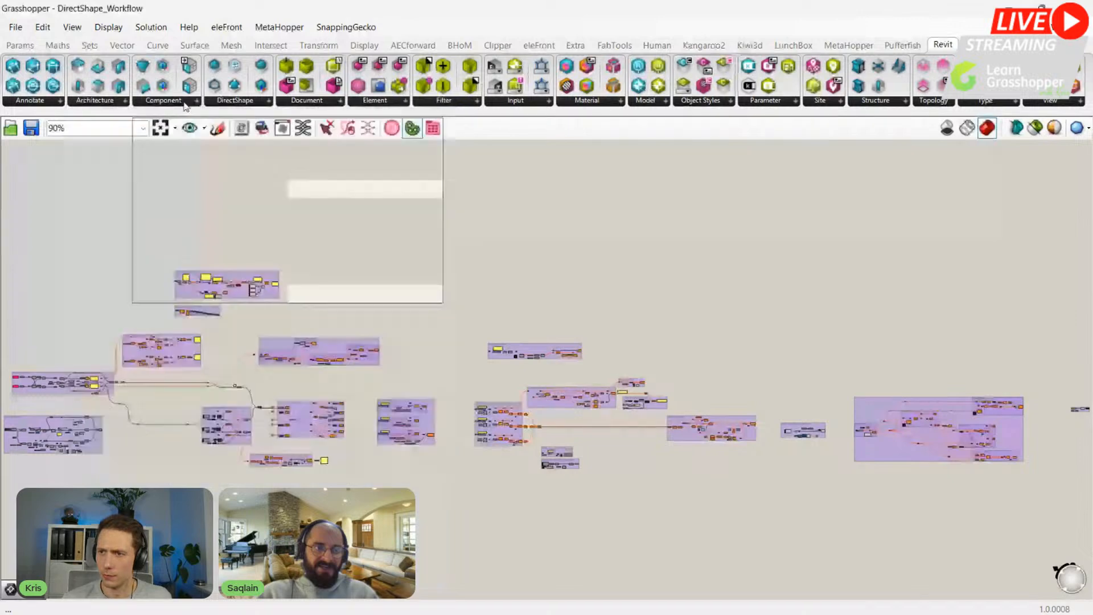
left_click(184, 101)
left_click(235, 101)
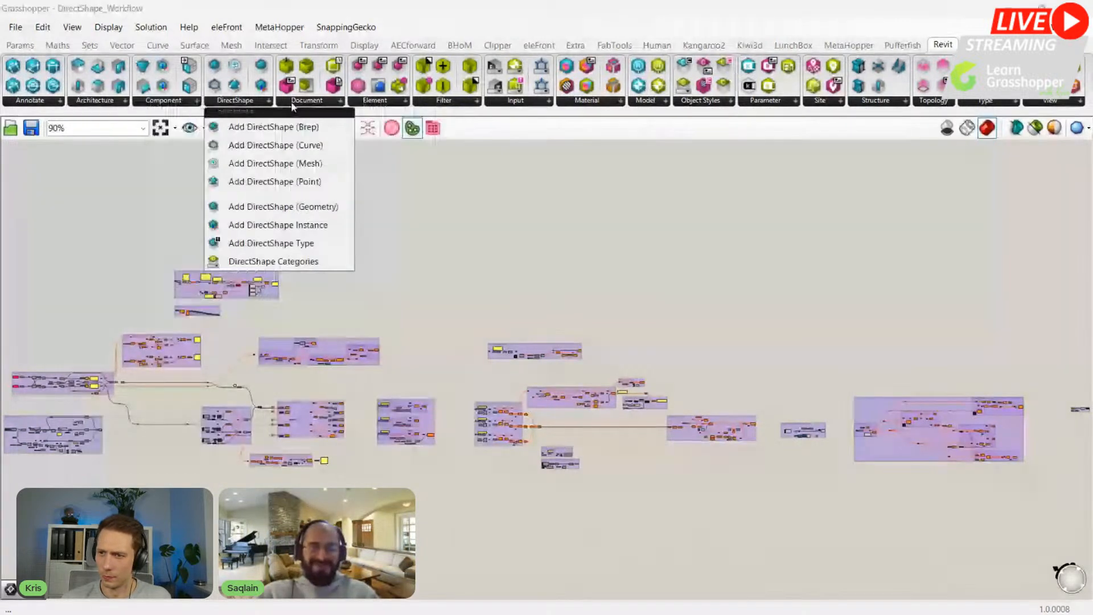
left_click(293, 102)
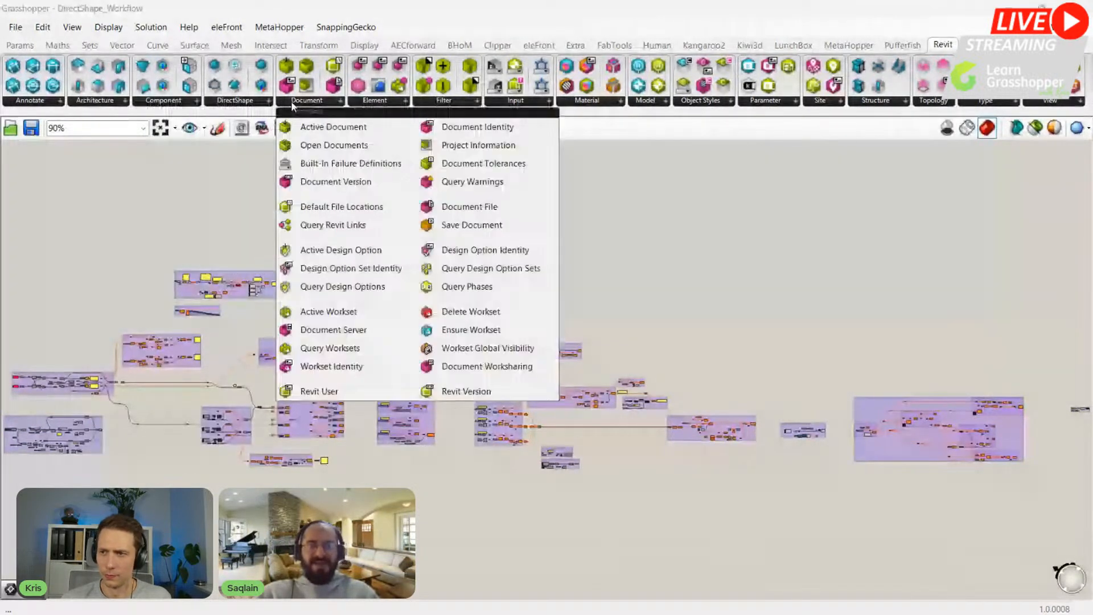
left_click(385, 103)
left_click(444, 101)
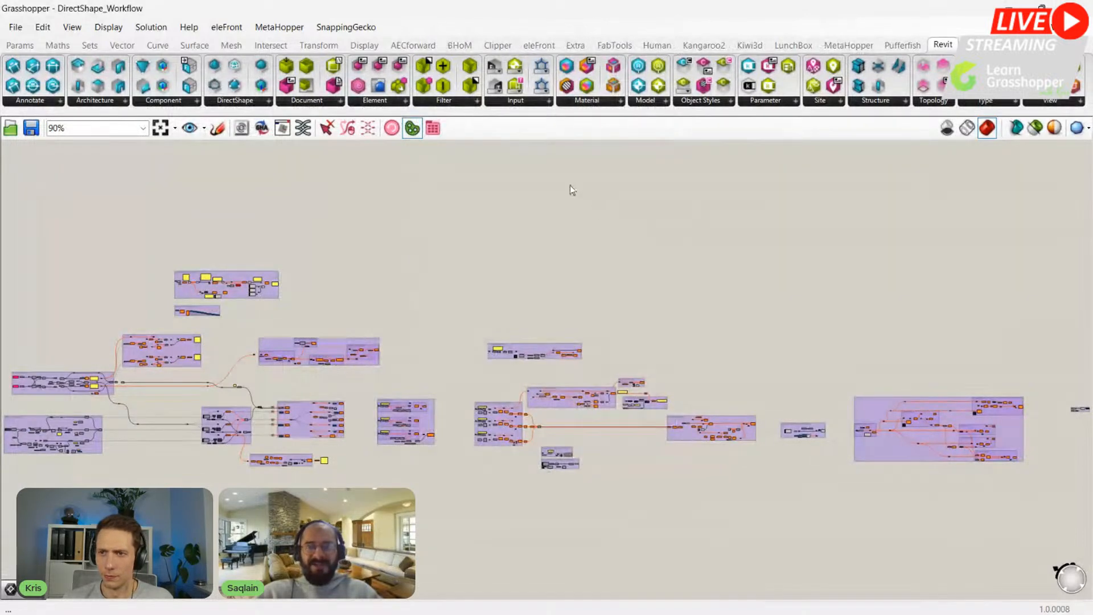
left_click(382, 101)
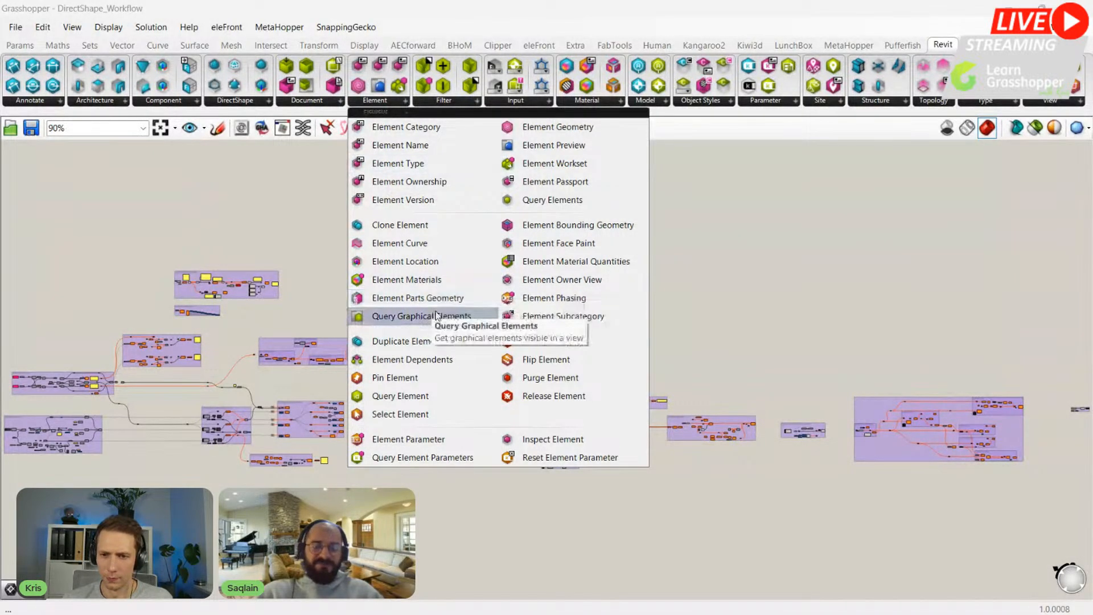
left_click(187, 103)
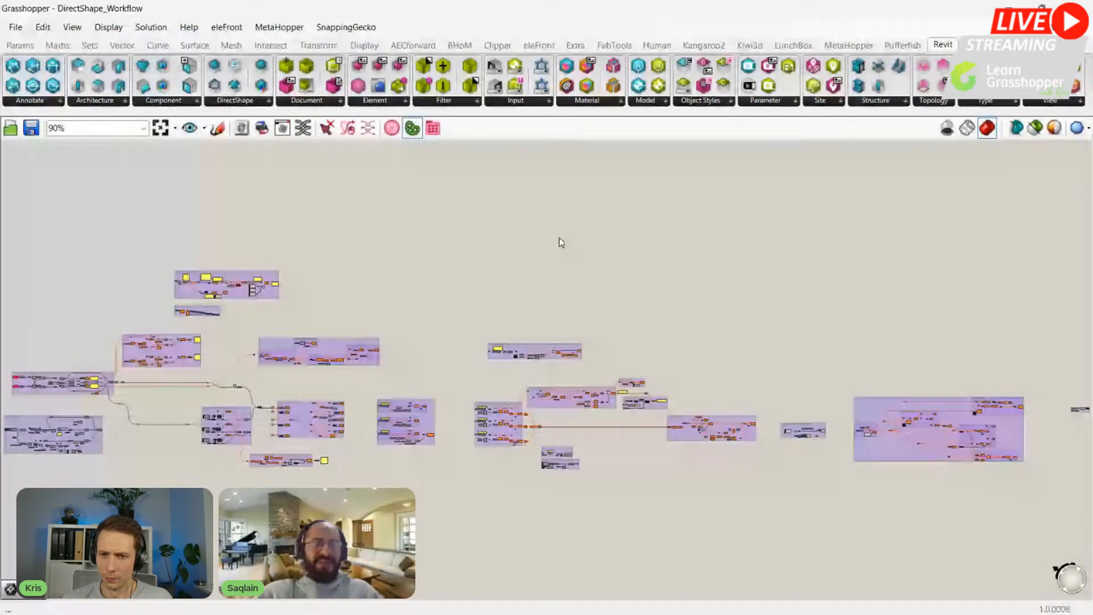
Step: Place an Add DirectShape (Brep) component in an empty area of the canvas and show all of its parameters
mouse_move(251, 101)
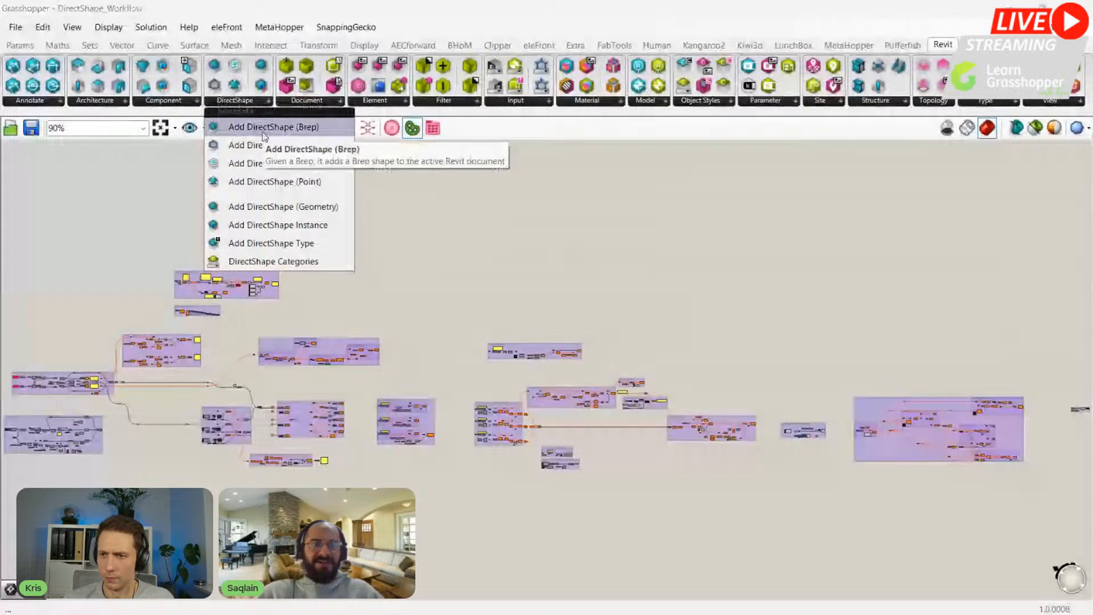
left_click(217, 127)
scroll(518, 222, "up", 2)
left_click(516, 219)
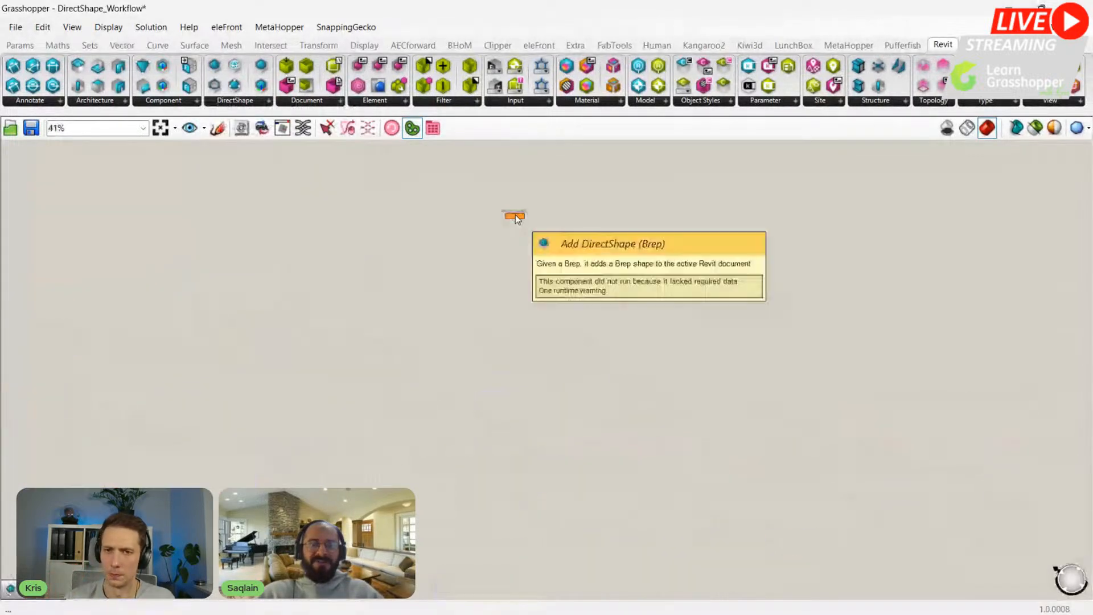
scroll(515, 215, "up", 8)
right_click(510, 228)
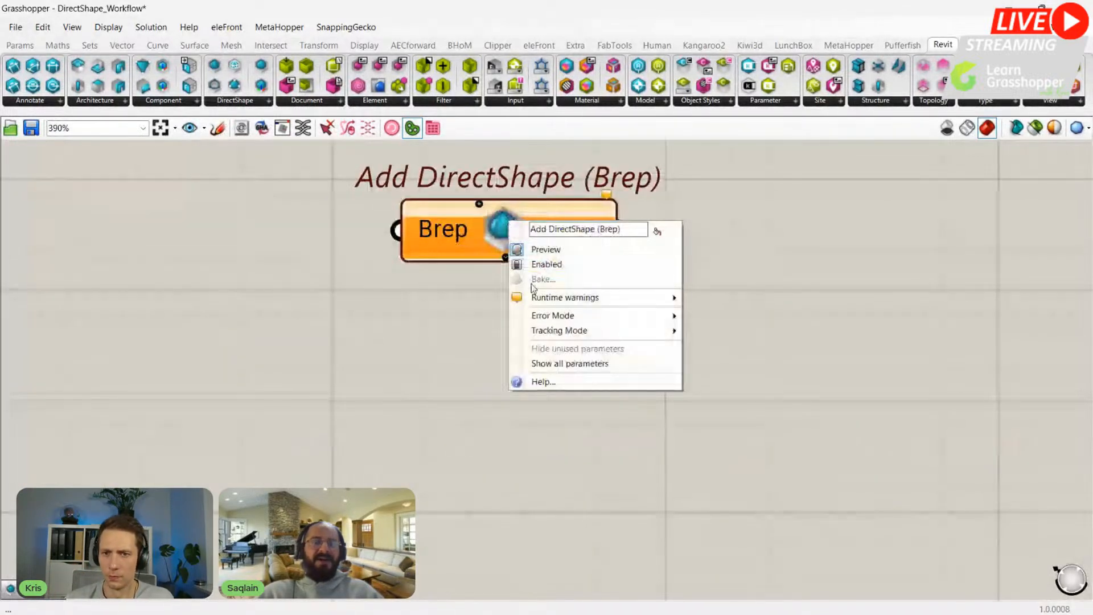
left_click(570, 369)
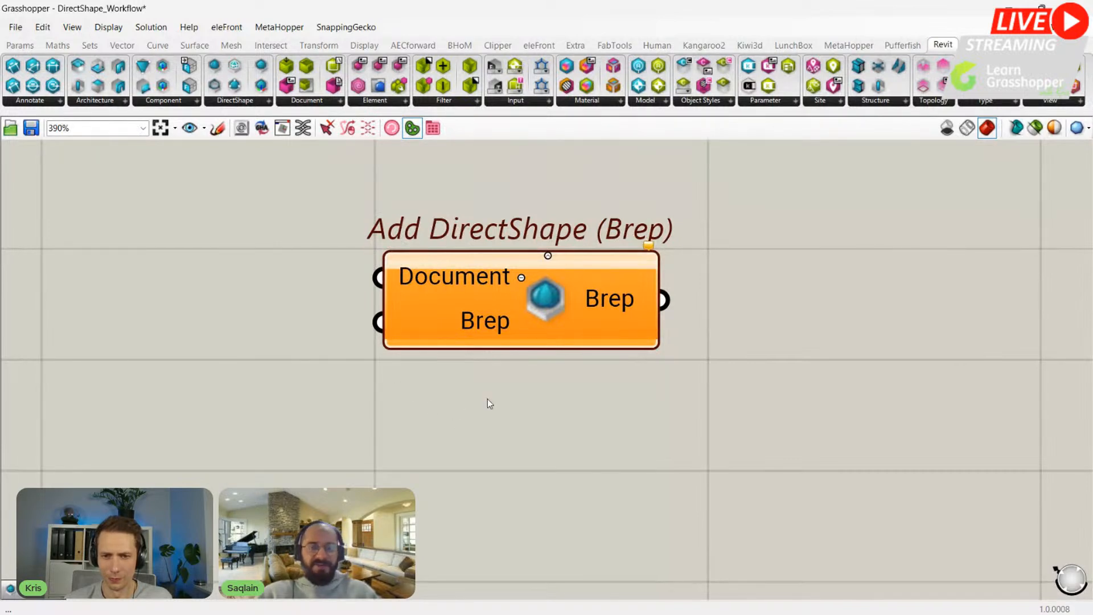
Step: Examine the Connect and Convert options offered for the Brep output of the Add DirectShape (Brep) component
right_click(598, 431)
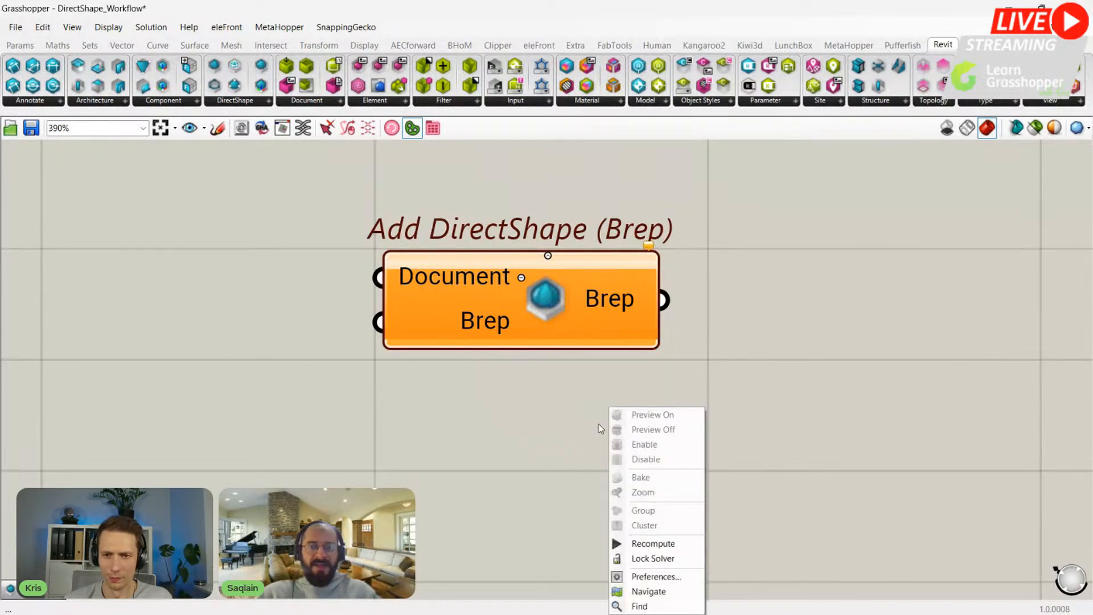
right_click(619, 306)
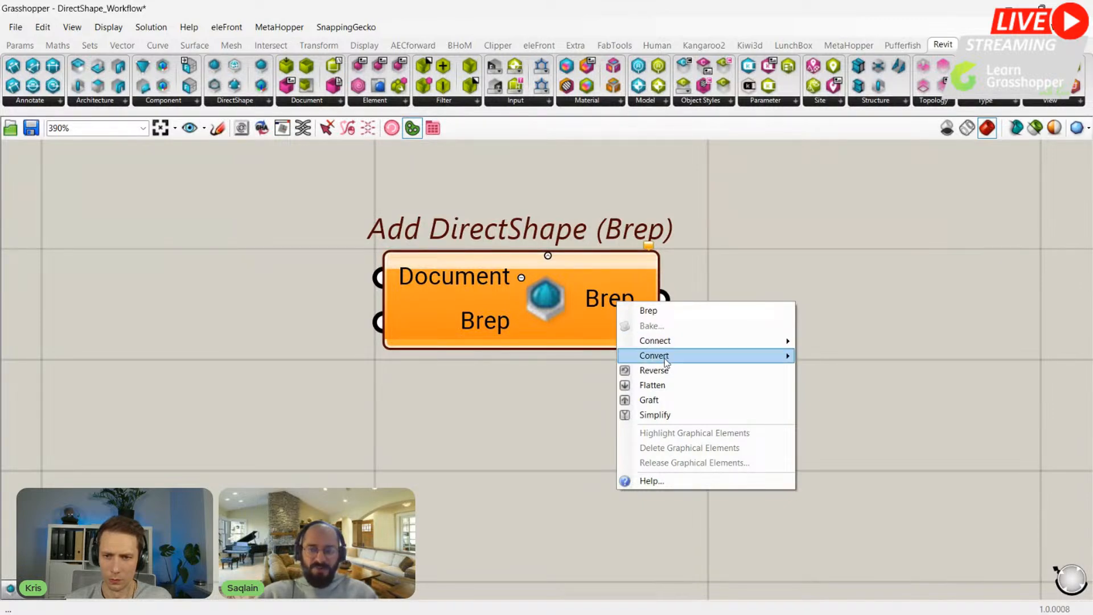
mouse_move(666, 340)
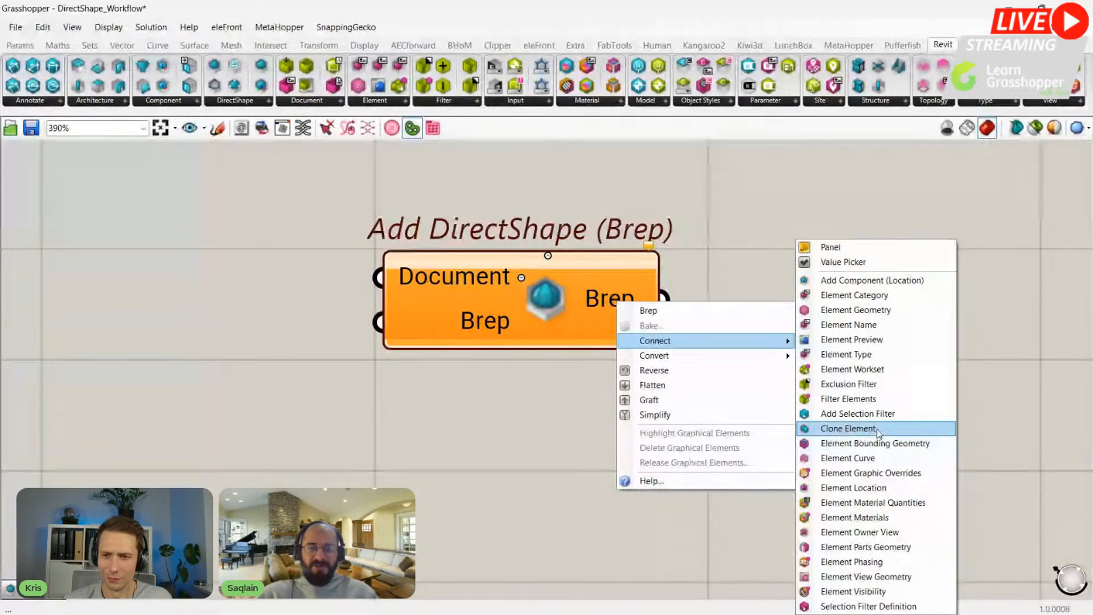
mouse_move(778, 362)
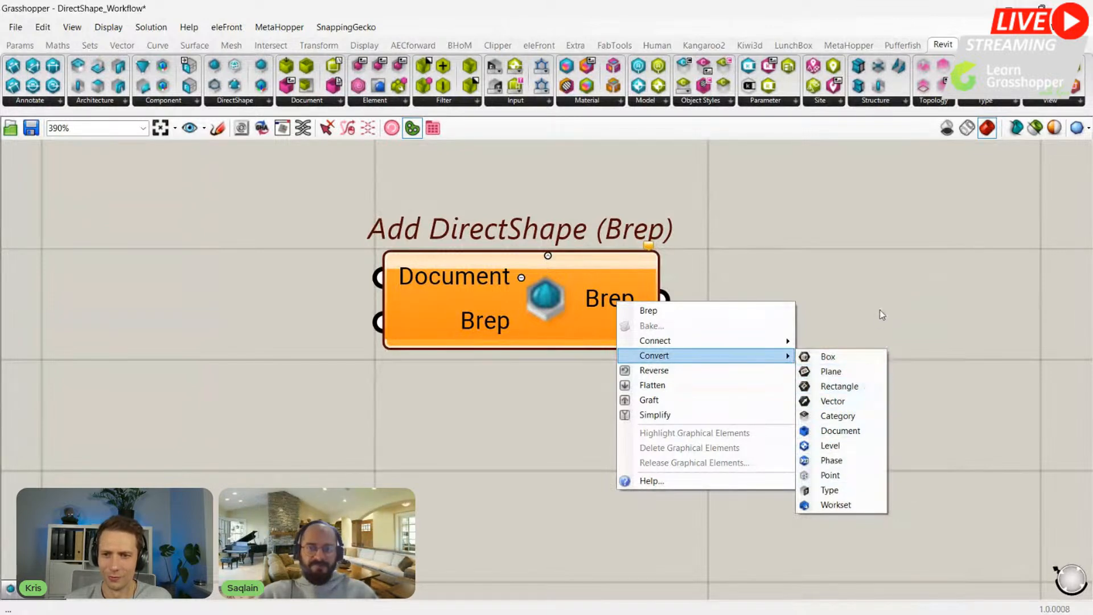
left_click(880, 293)
right_click_drag(878, 296, 830, 312)
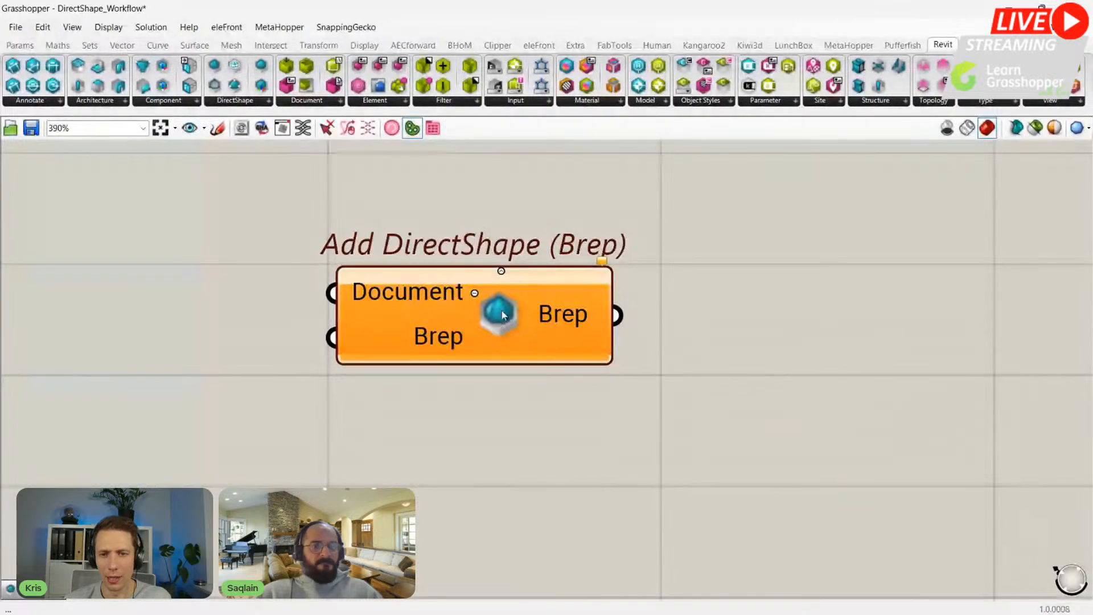
Step: Attach a Panel to the Brep output of Add DirectShape (Brep) as a connection example and delete the Panel
mouse_move(502, 310)
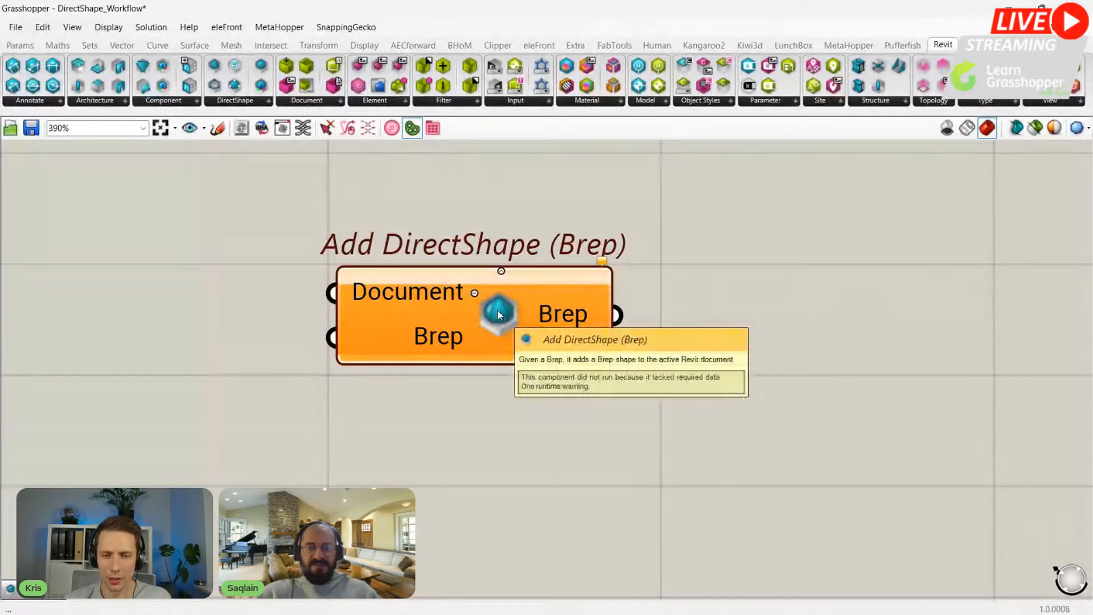
right_click(565, 318)
left_click(757, 247)
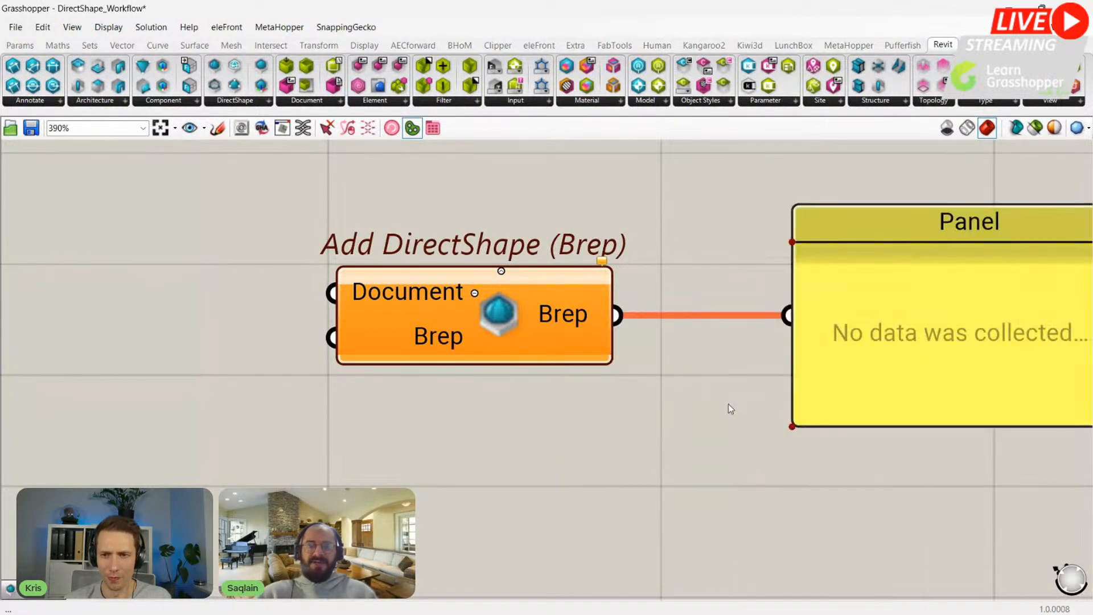
scroll(681, 390, "down", 4)
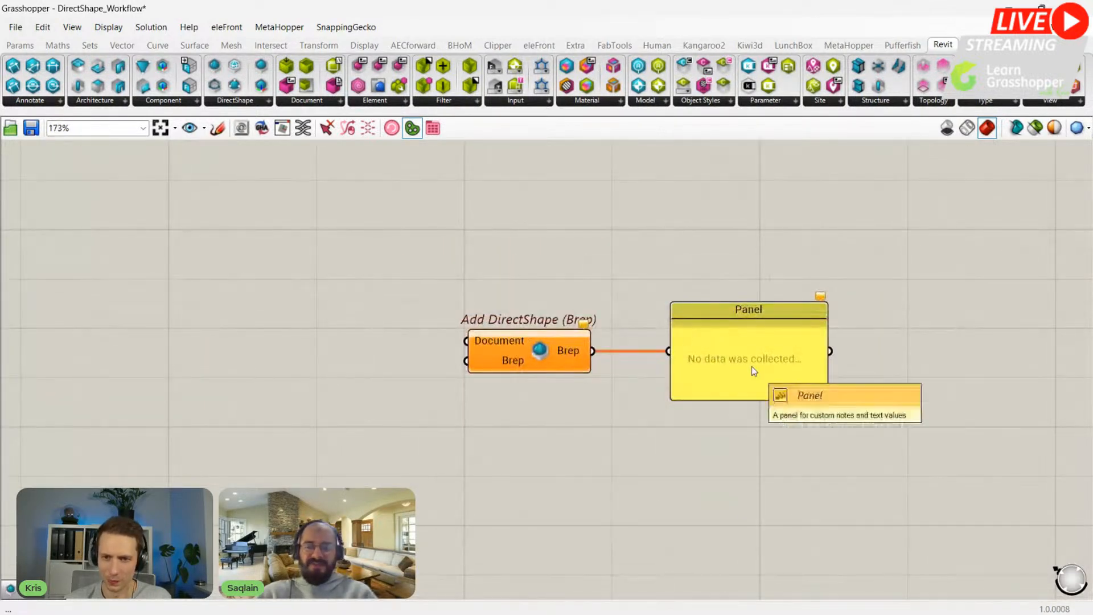
left_click(752, 367)
key("Delete")
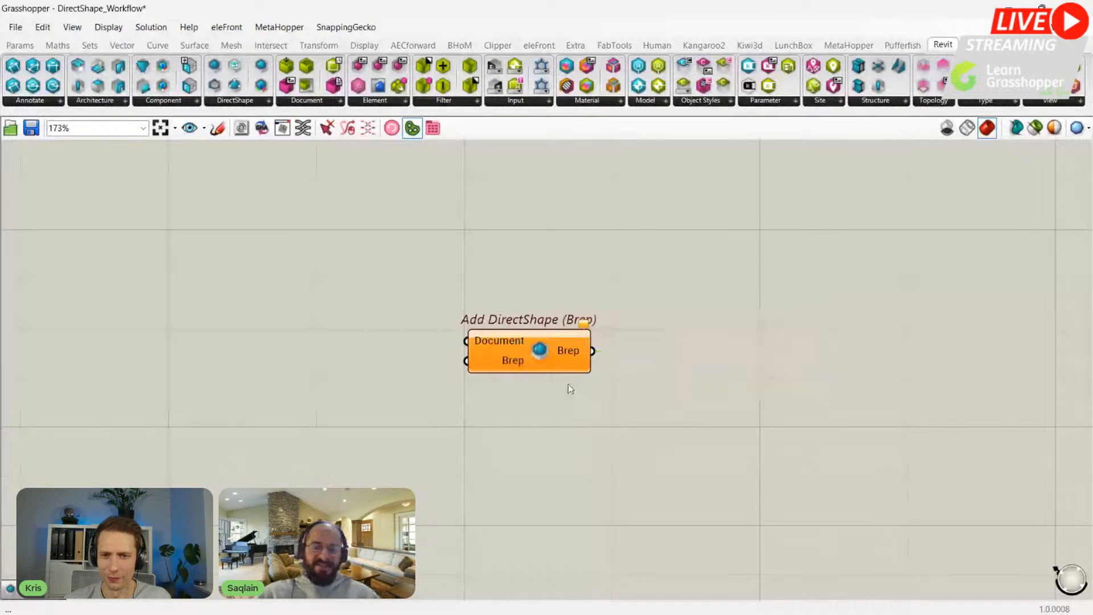
Step: Review the Tracking Mode options of the Add DirectShape (Brep) component and delete the component from the canvas
scroll(541, 352, "up", 3)
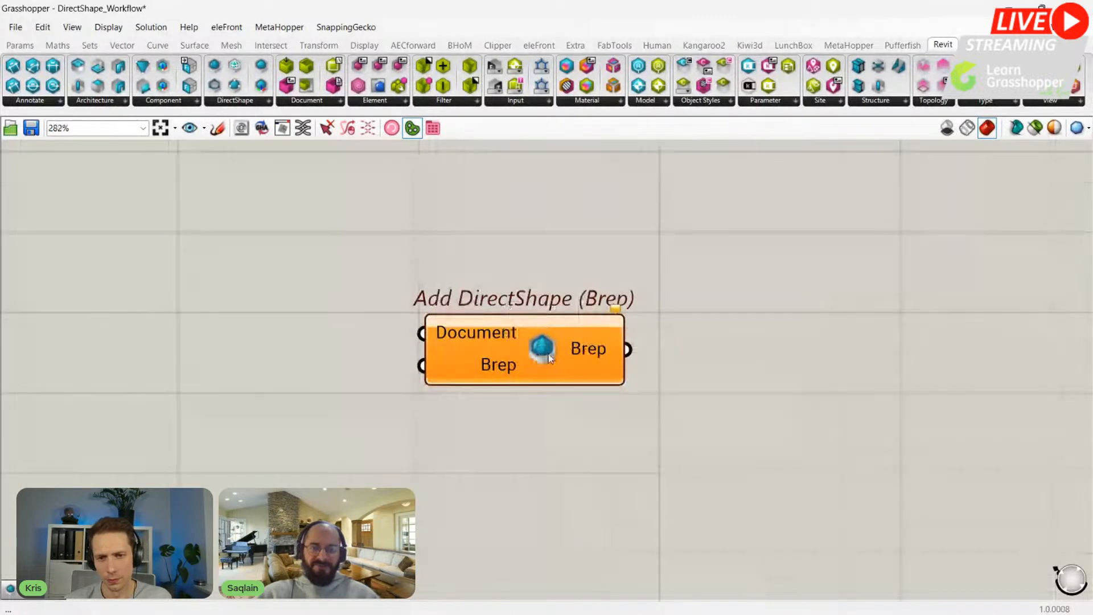
right_click(544, 349)
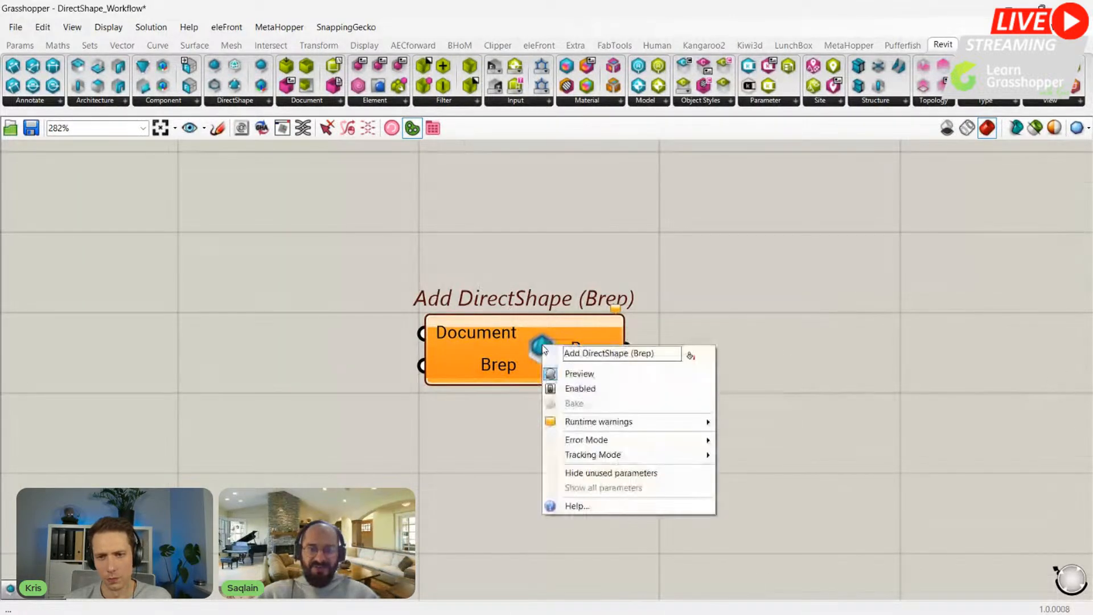
mouse_move(621, 458)
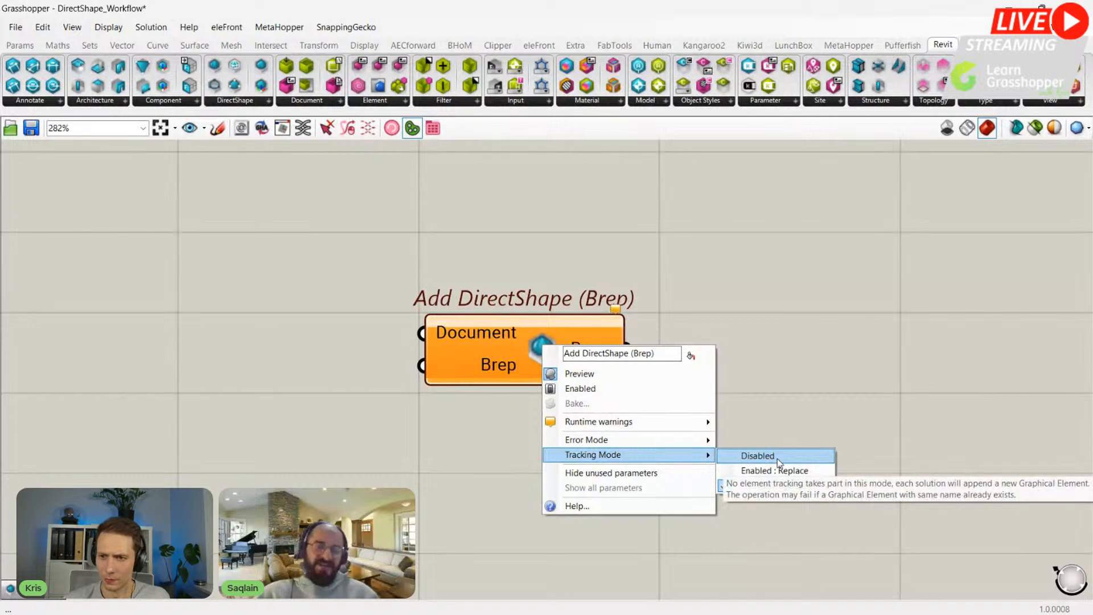
left_click(778, 365)
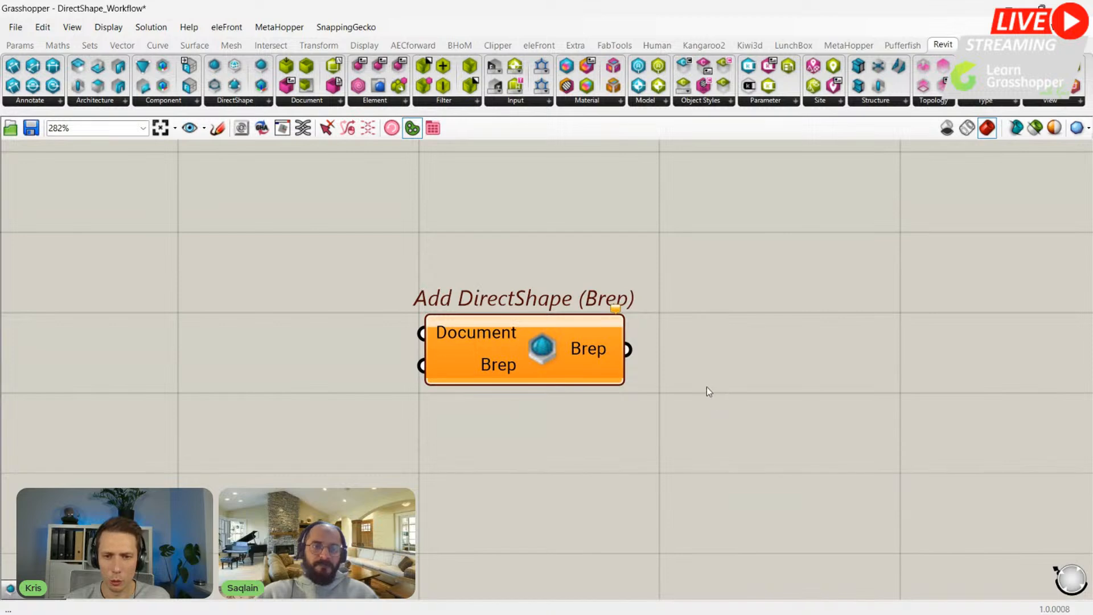
left_click(559, 352)
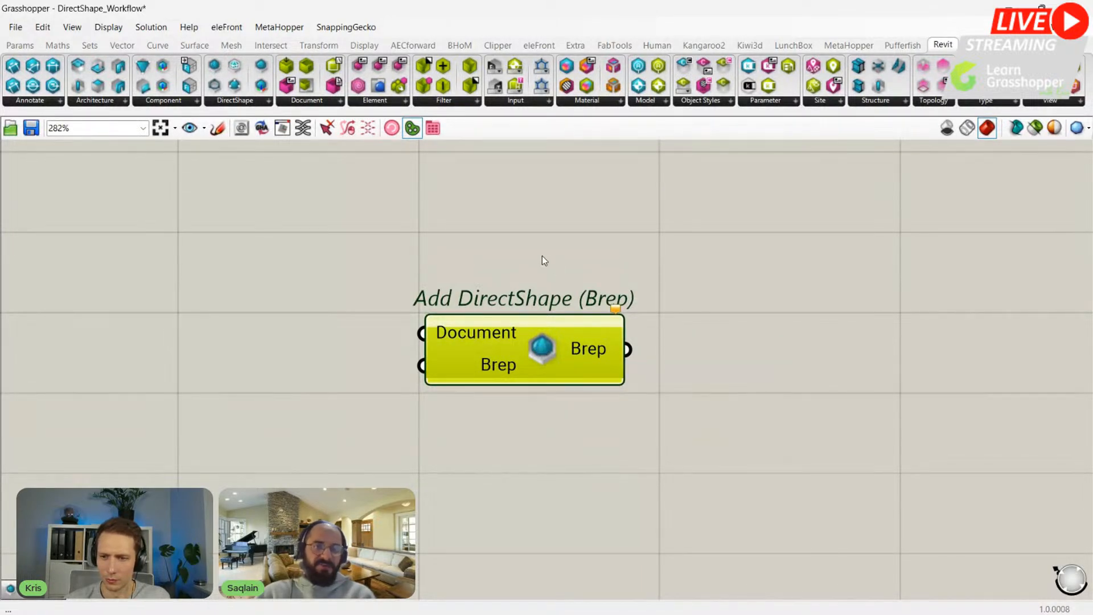
key("Delete")
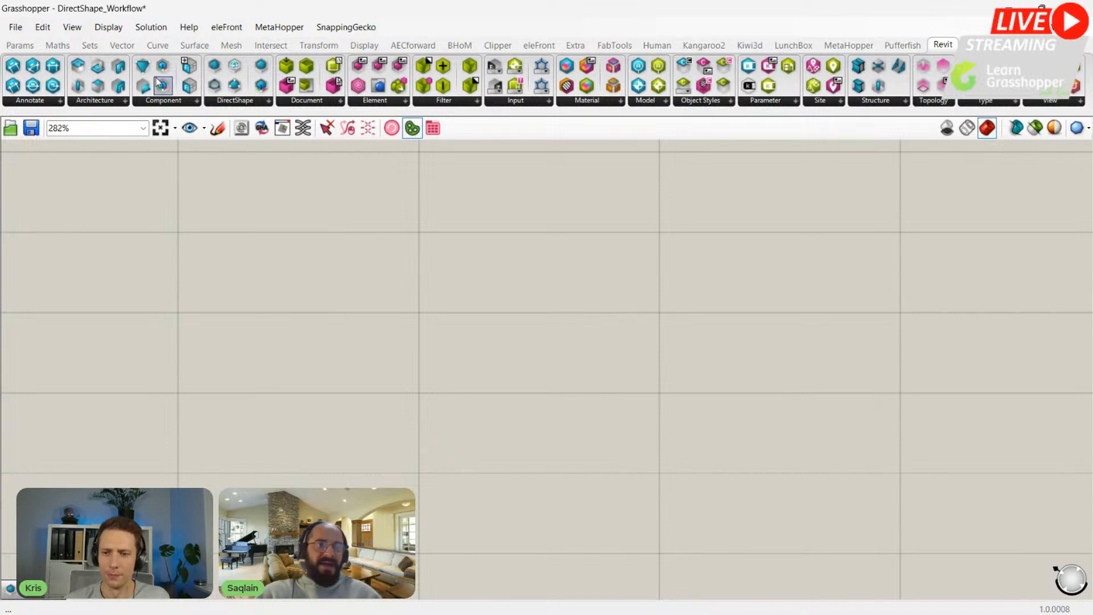
Step: Place a Revit Category parameter in the empty area of the canvas
left_click(20, 45)
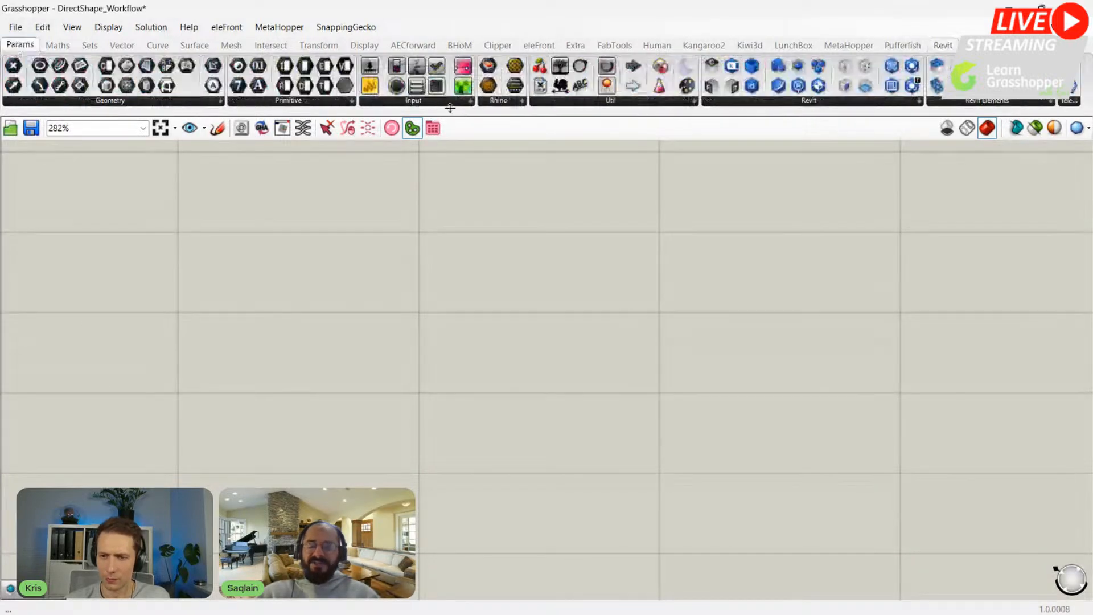
left_click(800, 101)
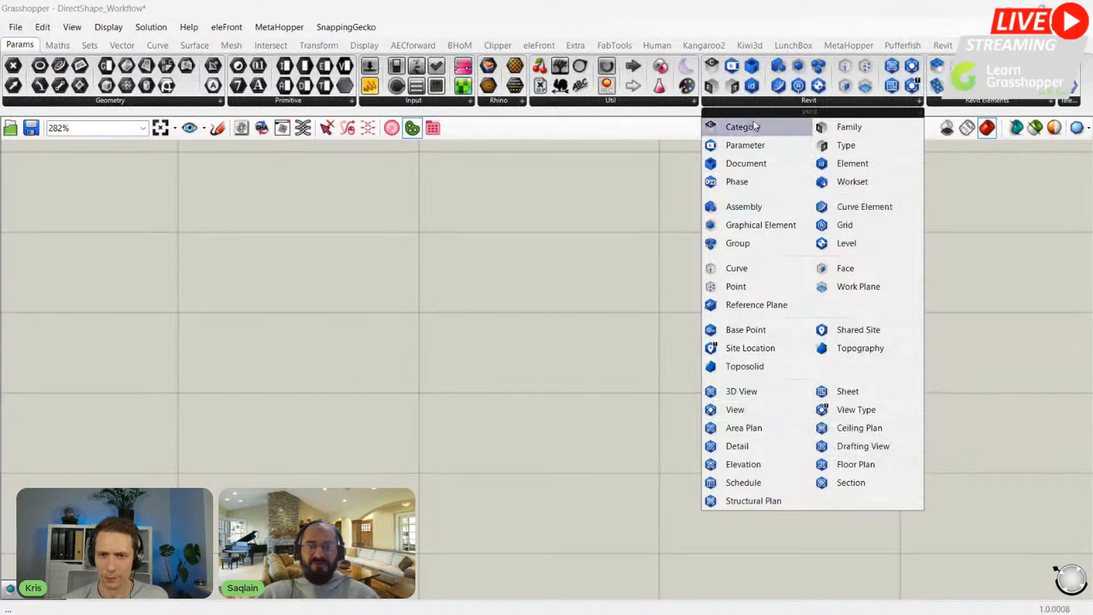
left_click(735, 126)
left_click(649, 234)
scroll(642, 255, "up", 3)
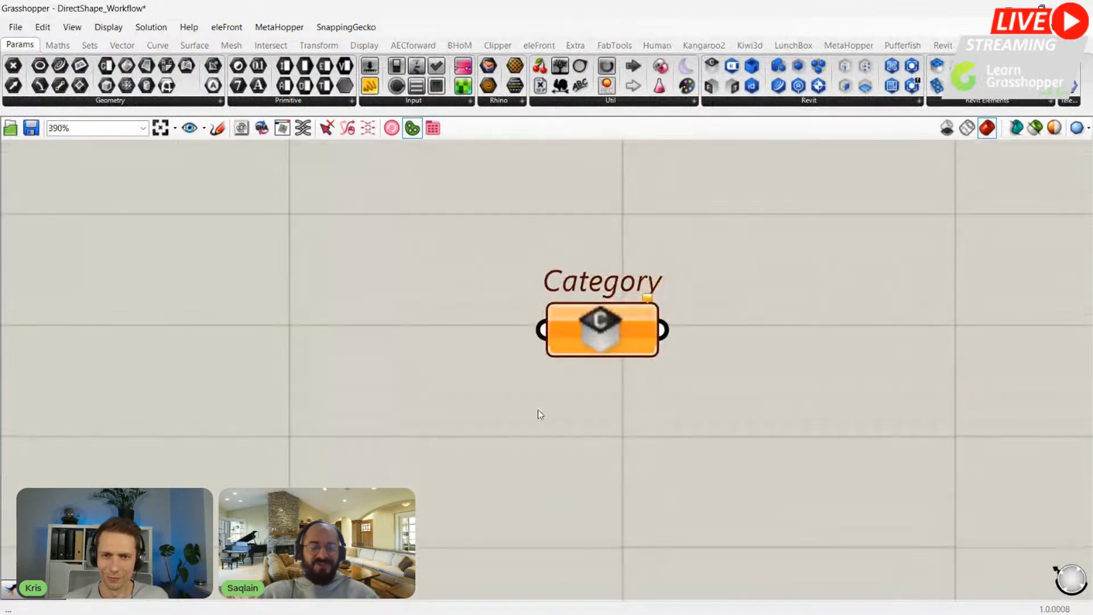
right_click_drag(645, 380, 579, 383)
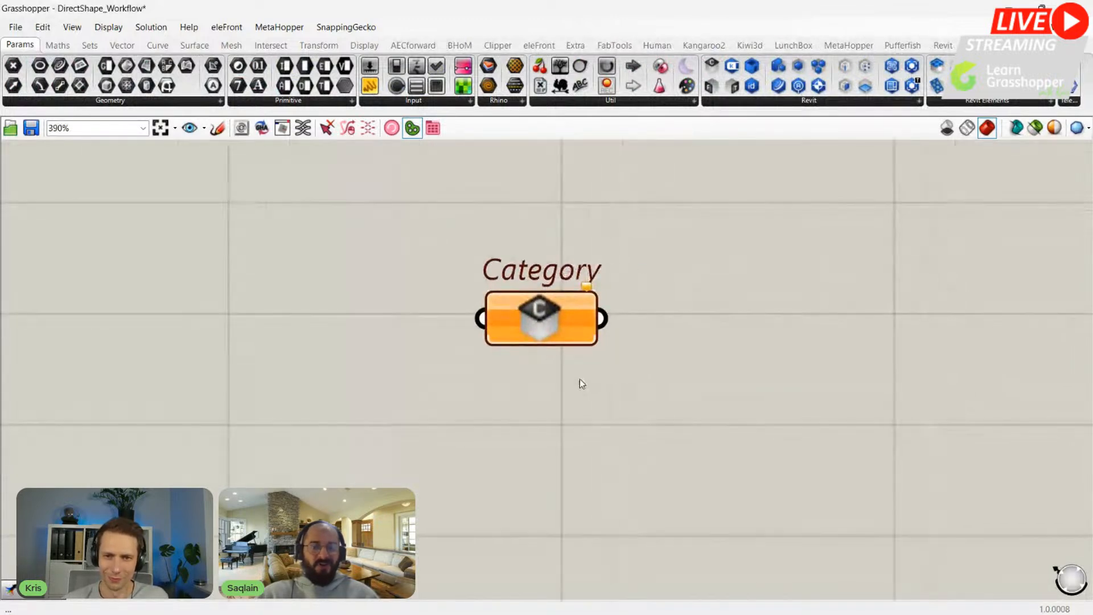
Step: Look through the Model categories that the Category parameter offers, without choosing one
right_click(539, 326)
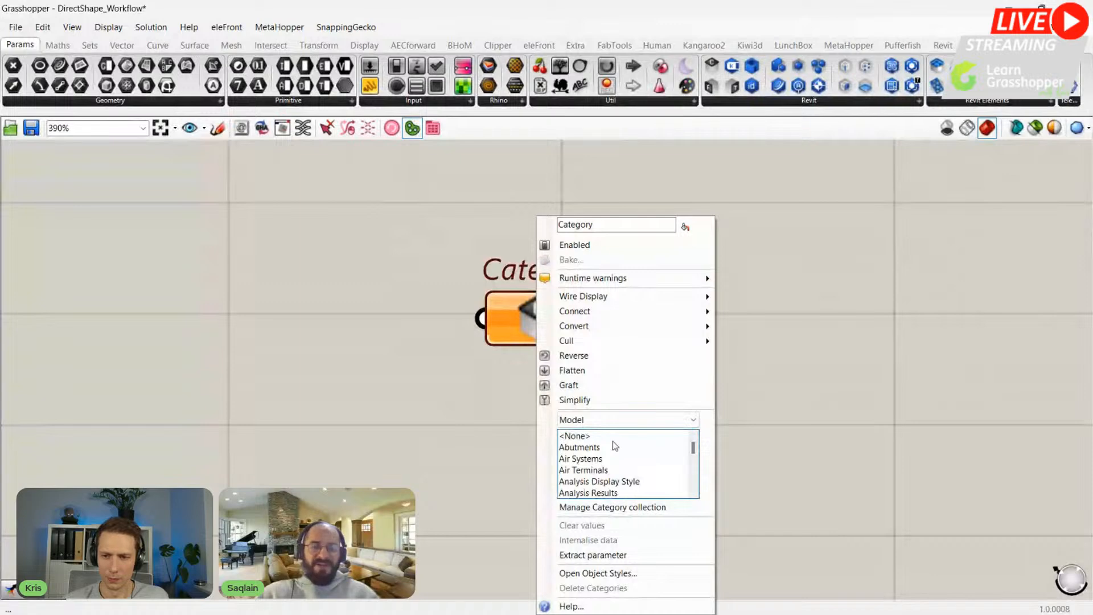
scroll(615, 446, "down", 10)
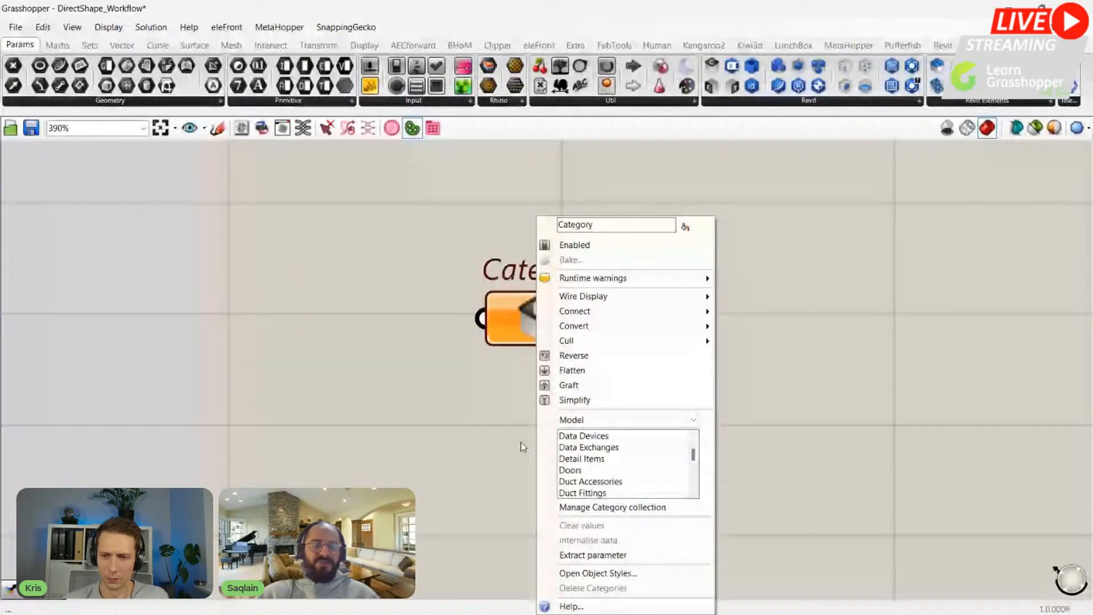
left_click(521, 442)
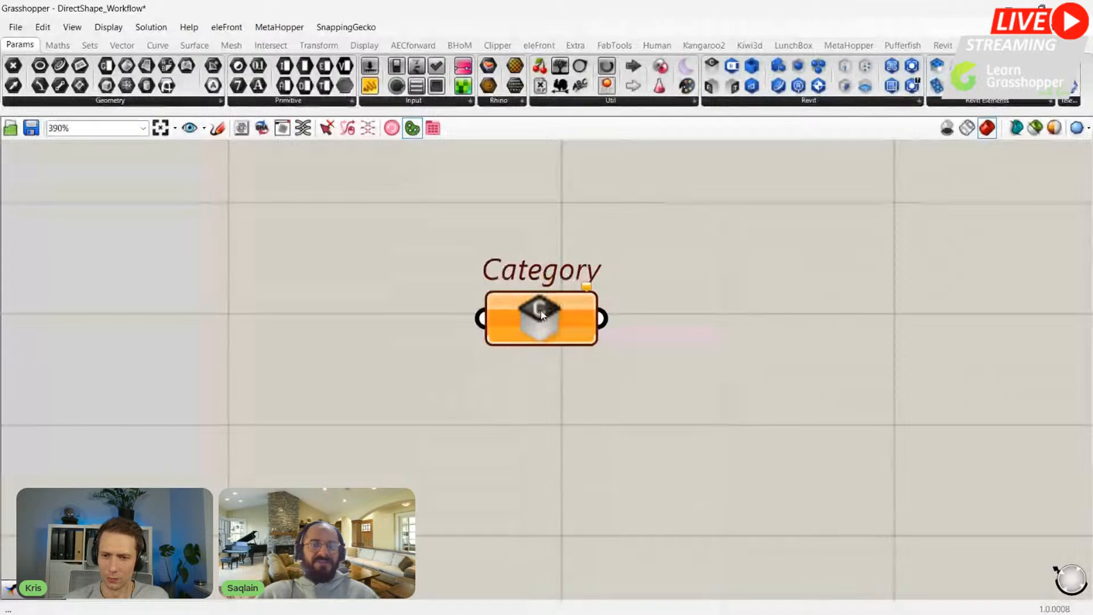
Step: Place a Built-In Categories component from the Revit Object Styles group beside the Category parameter and delete both from the canvas
left_click(975, 45)
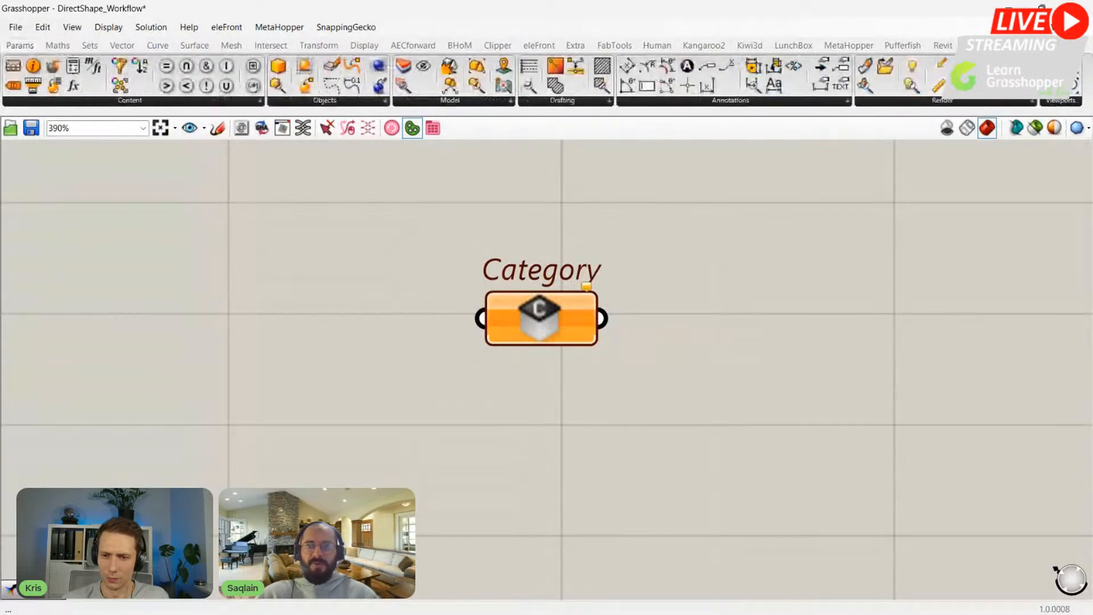
left_click(943, 45)
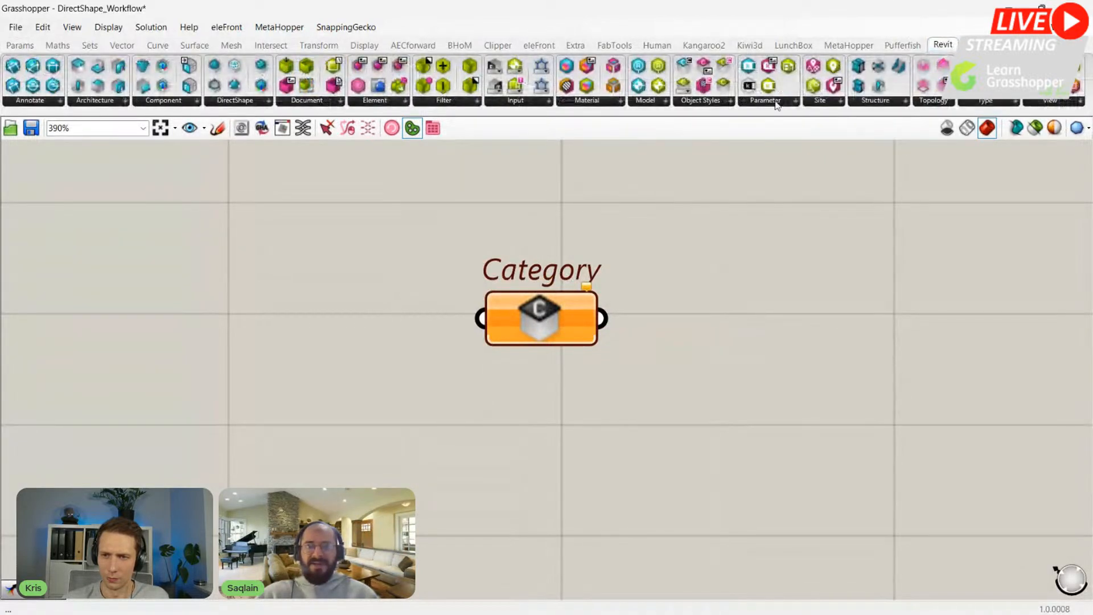
left_click(698, 104)
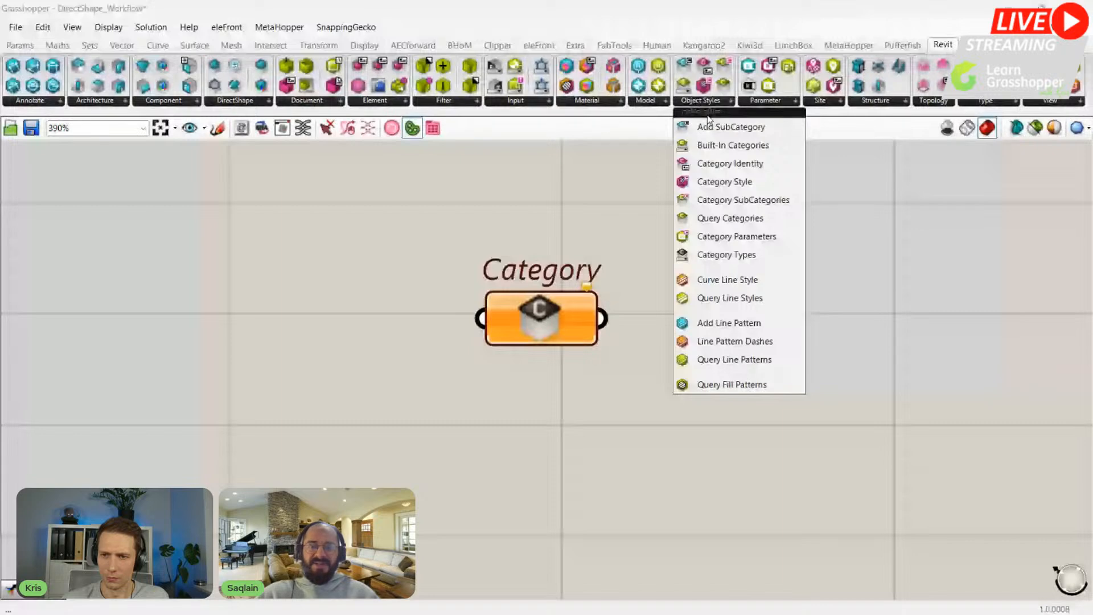
left_click_drag(733, 145, 818, 329)
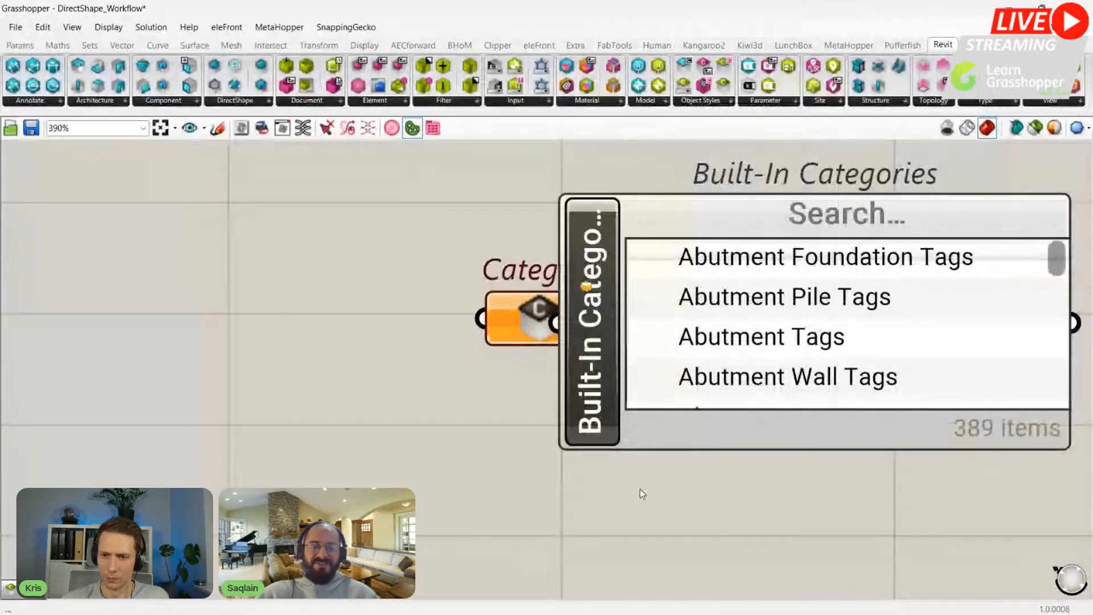
scroll(558, 423, "down", 4)
left_click_drag(526, 393, 406, 384)
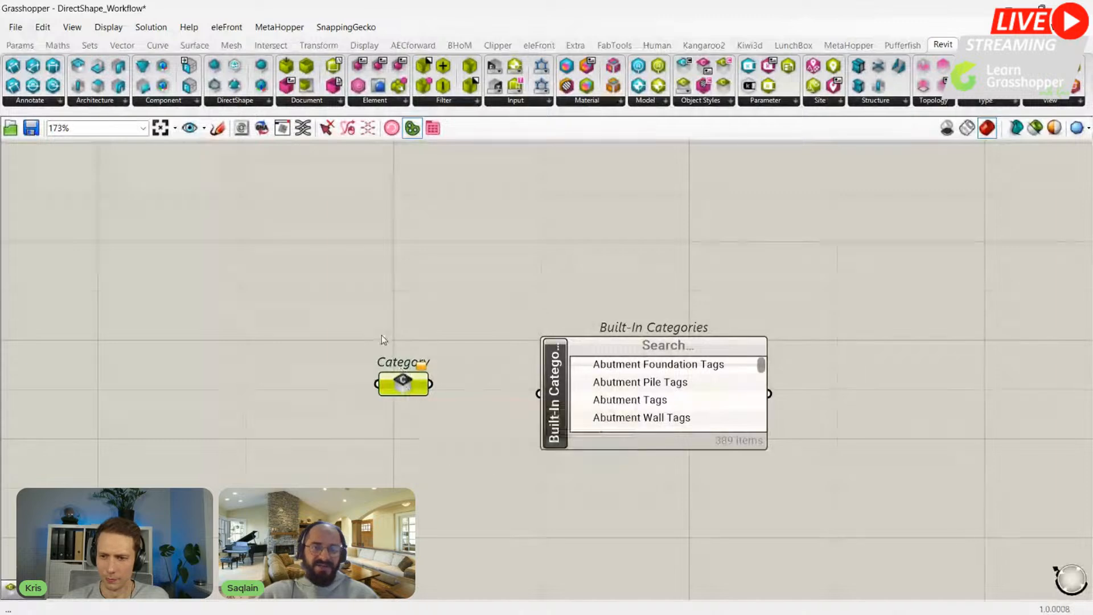
left_click_drag(330, 288, 887, 519)
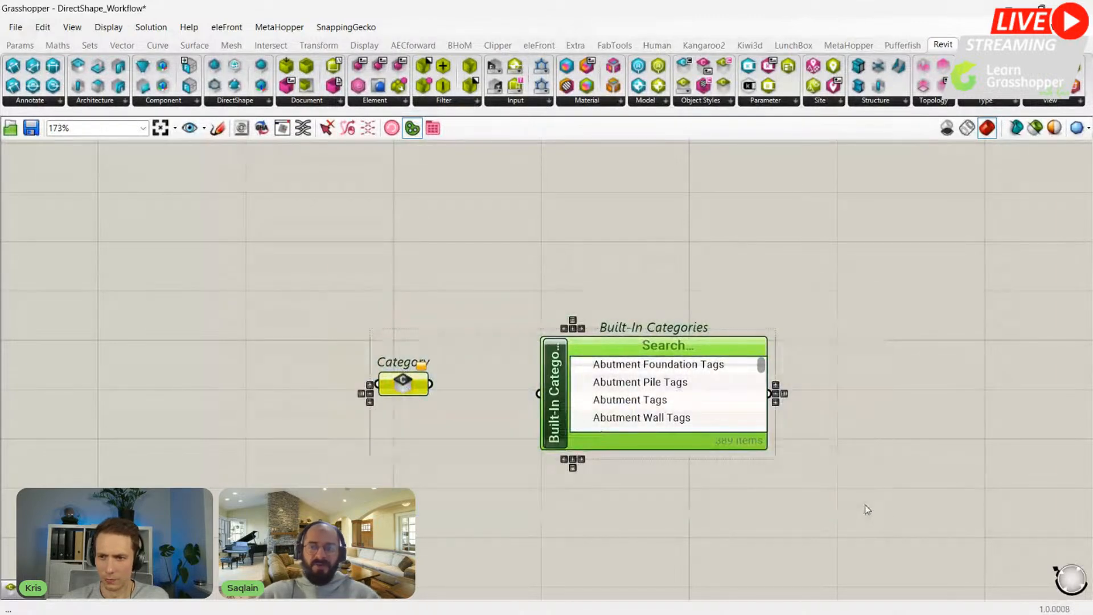
key("Delete")
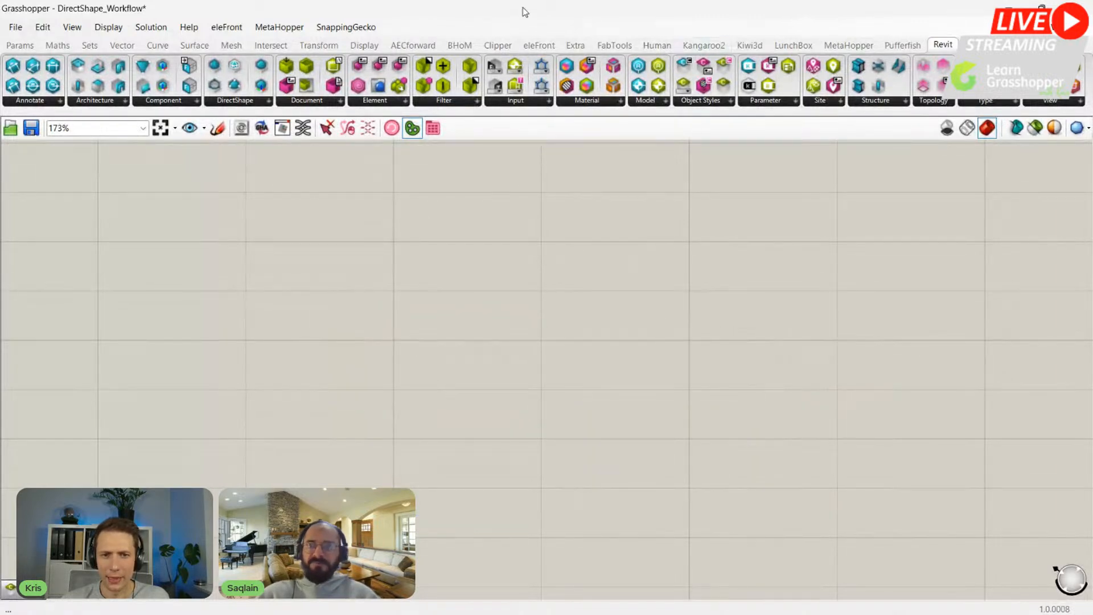
Step: Tile the Grasshopper window beside the Revit window and fit the whole definition on the canvas
left_click_drag(525, 12, 1090, 85)
double_click(858, 59)
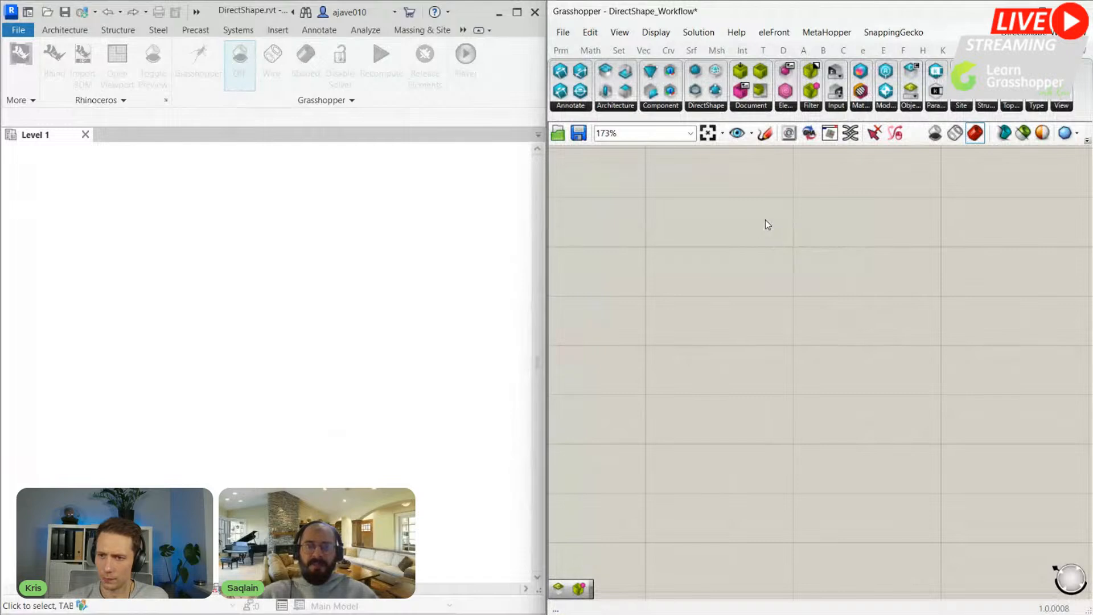
scroll(756, 203, "down", 6)
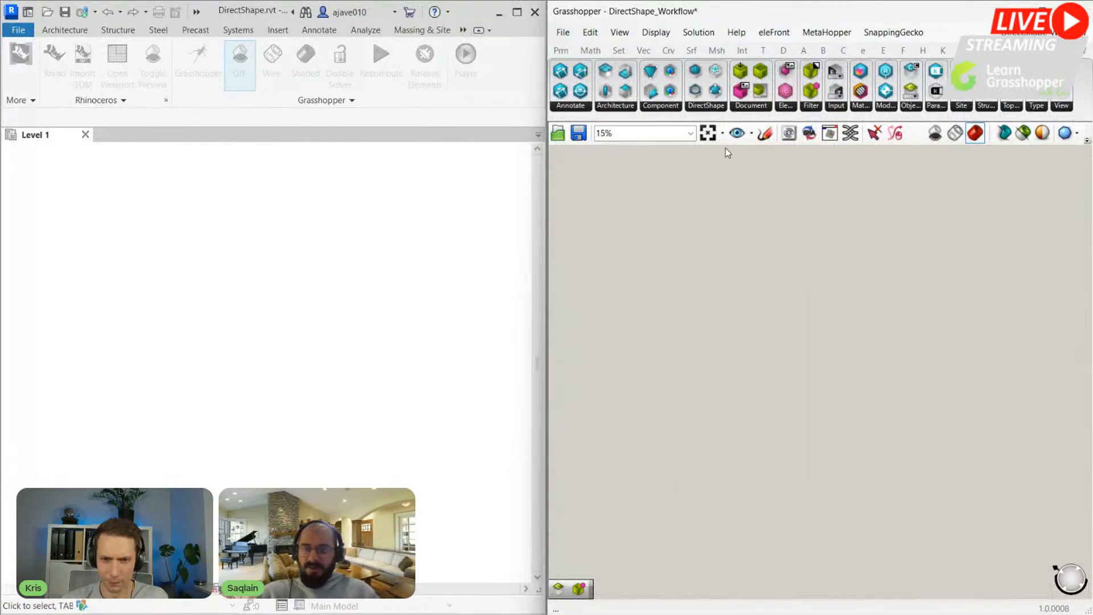
left_click(708, 132)
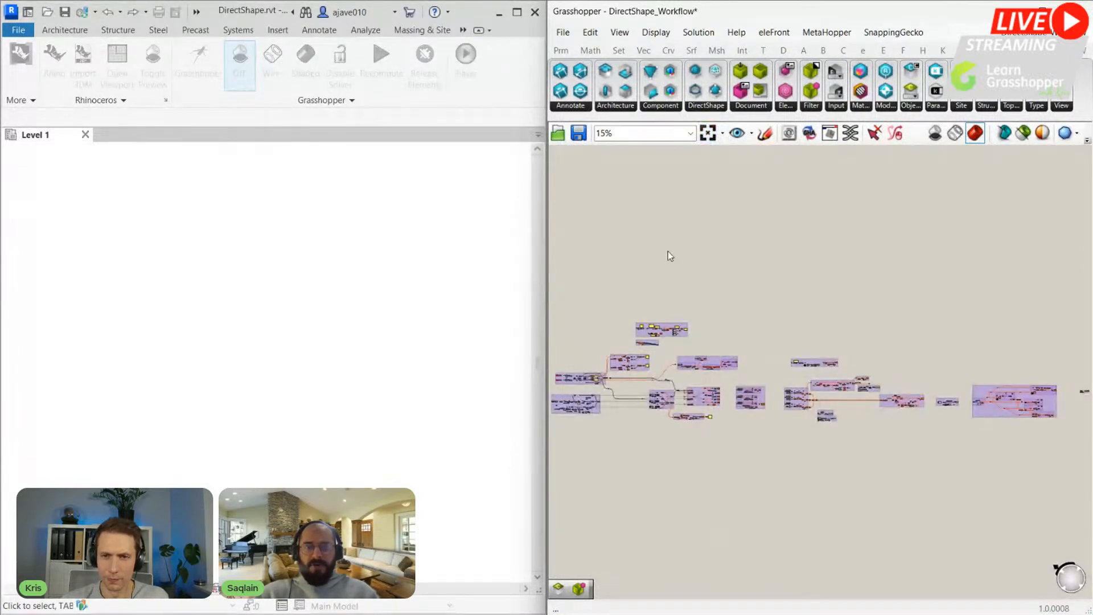
right_click_drag(725, 278, 798, 247)
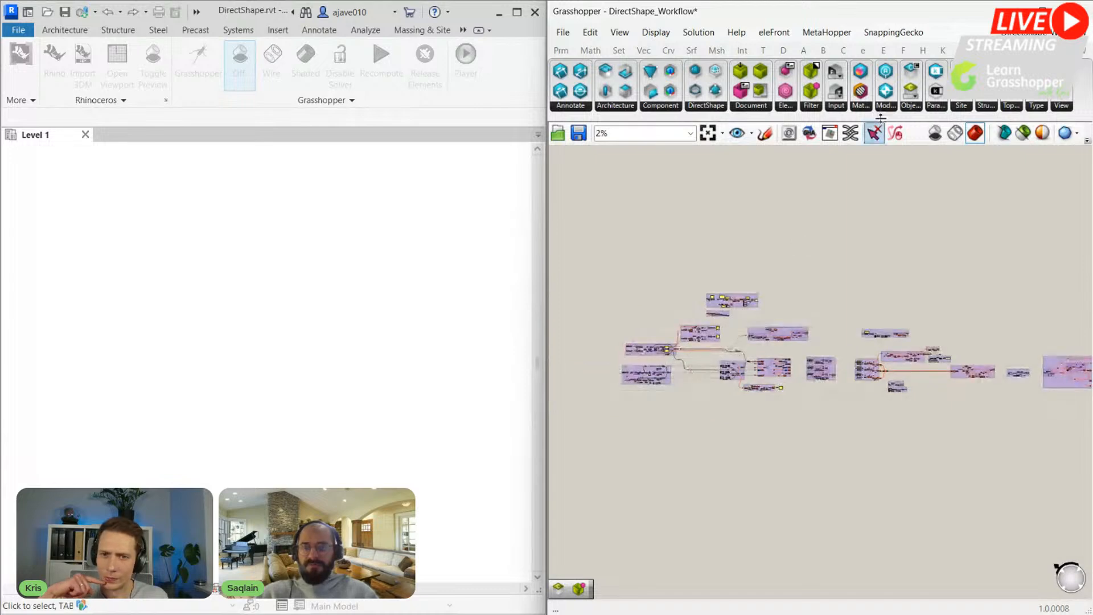
Step: Open a topmost perspective Rhino viewport and preview the Entwine result in the Creation of Geometry group
left_click(831, 134)
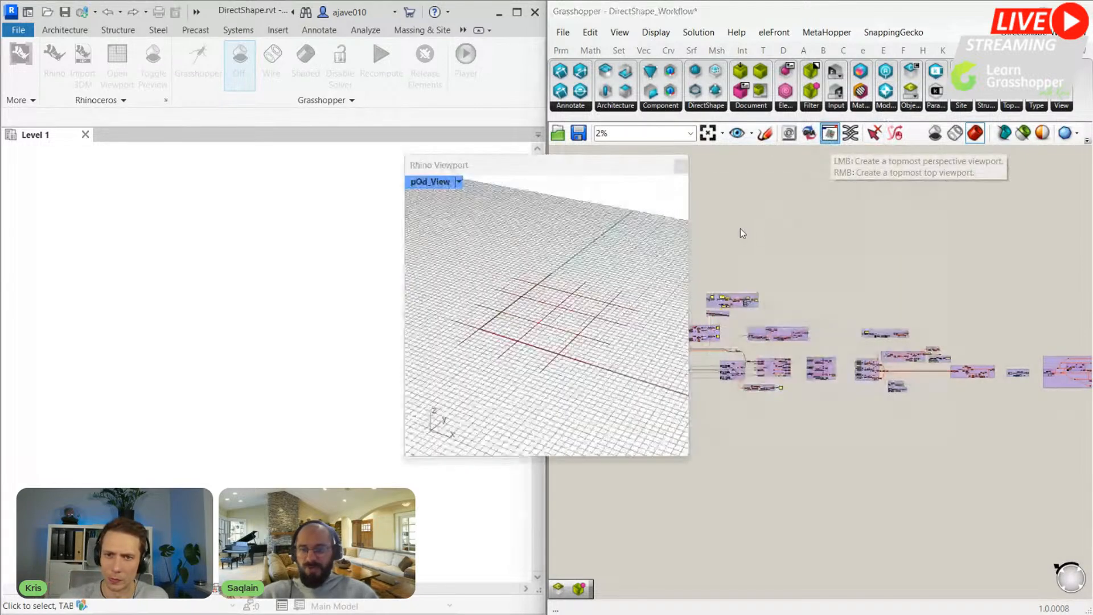
scroll(776, 390, "up", 3)
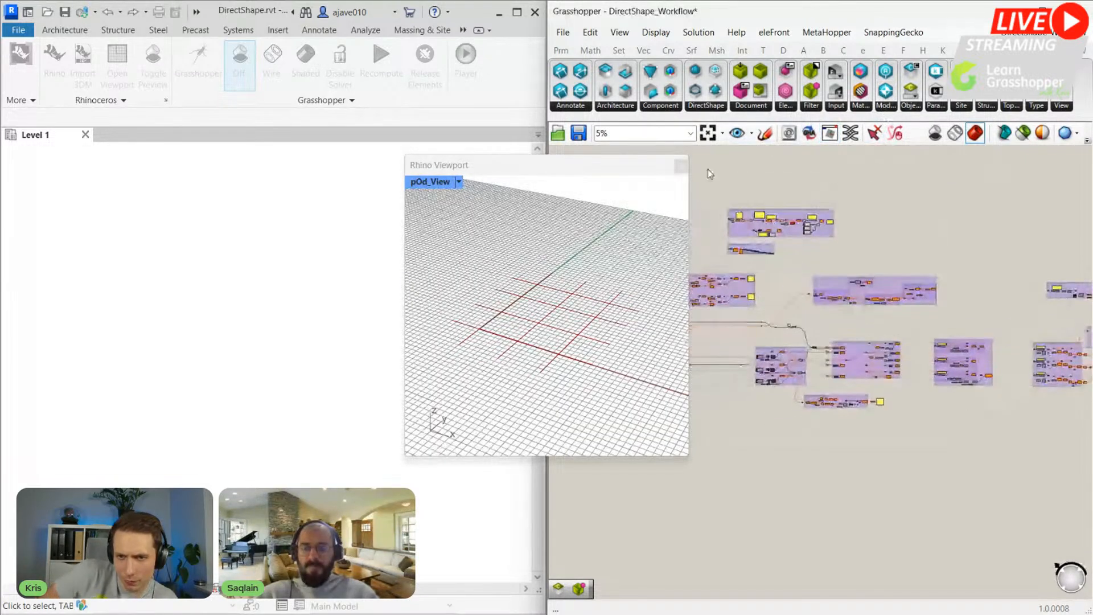
left_click(752, 134)
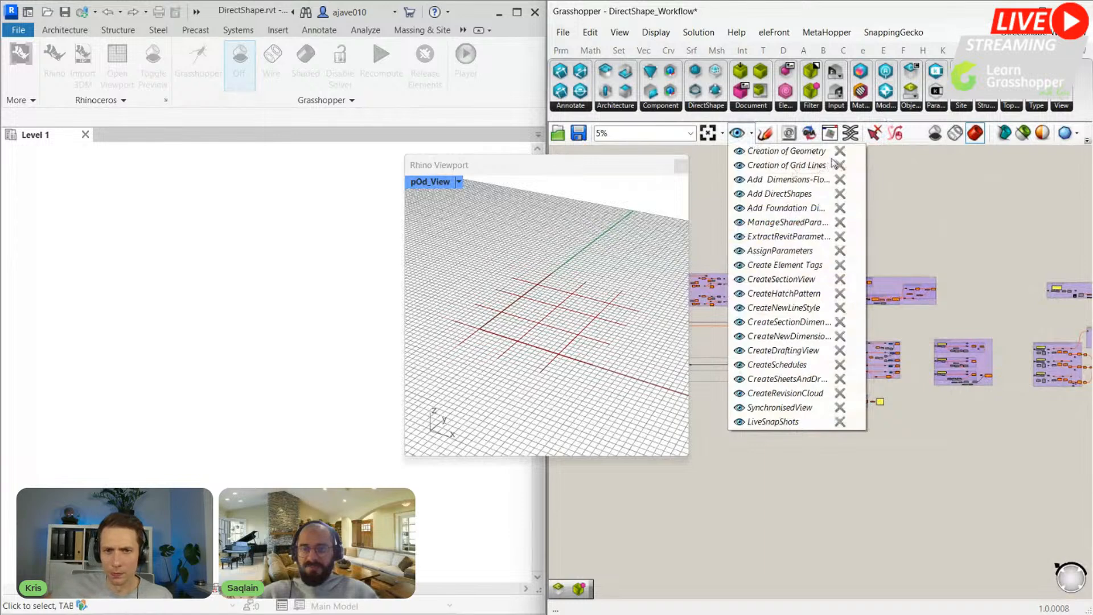
left_click(745, 153)
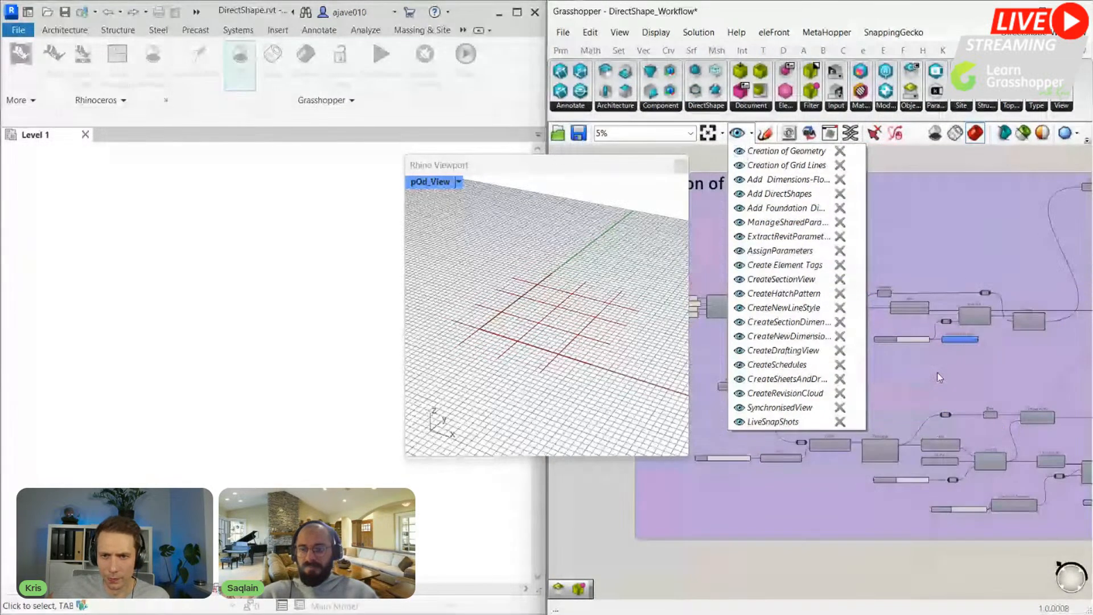
scroll(915, 365, "up", 5)
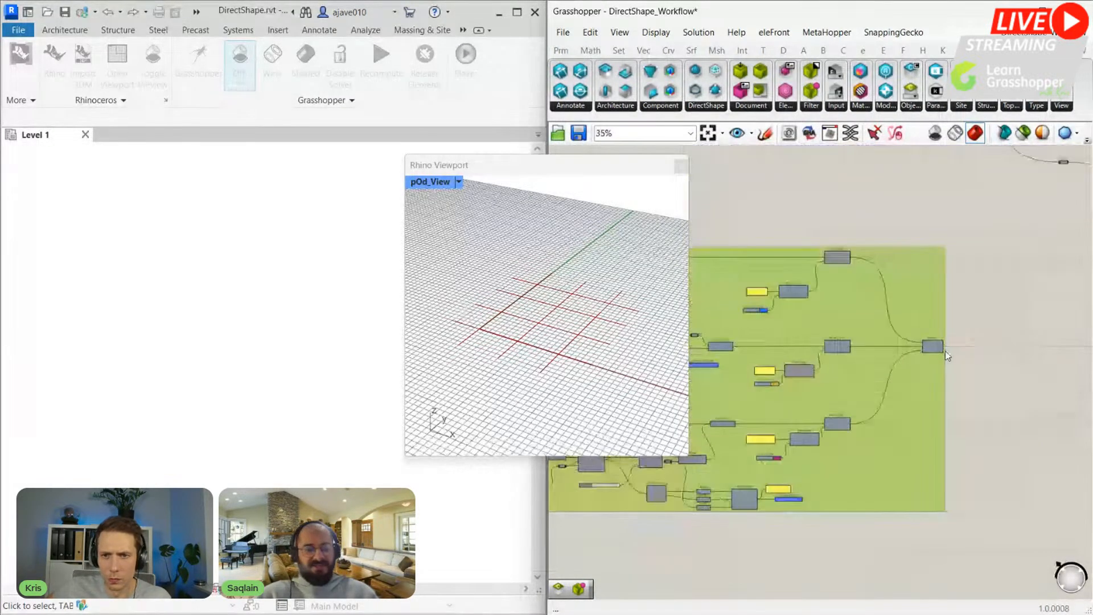
scroll(549, 391, "up", 5)
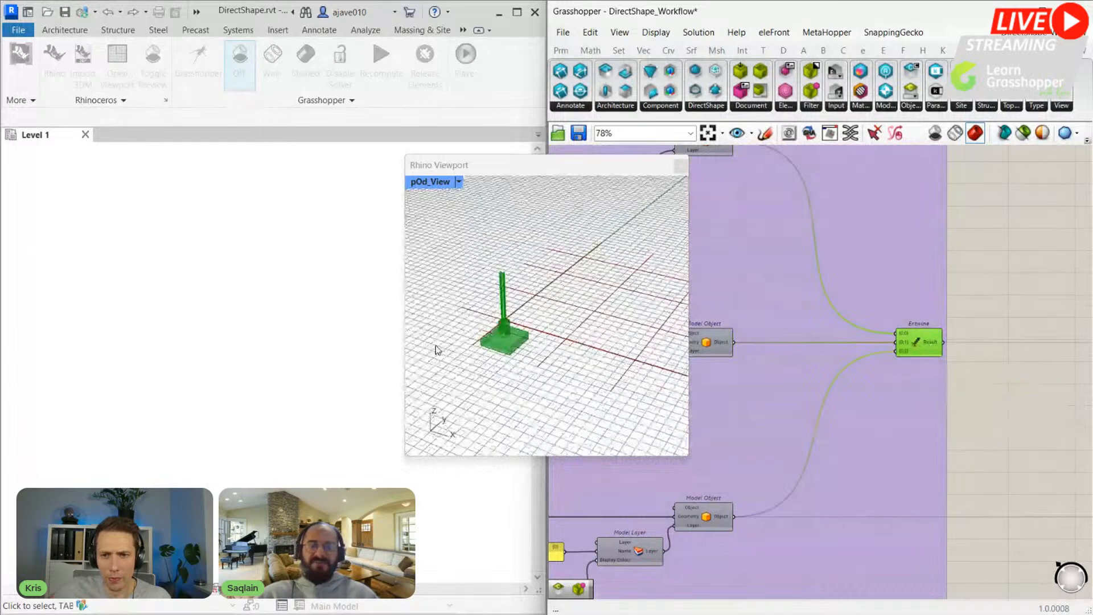
Step: Examine the foundation and column geometry and the grid lines in the Rhino viewport, and close that viewport
scroll(581, 320, "up", 8)
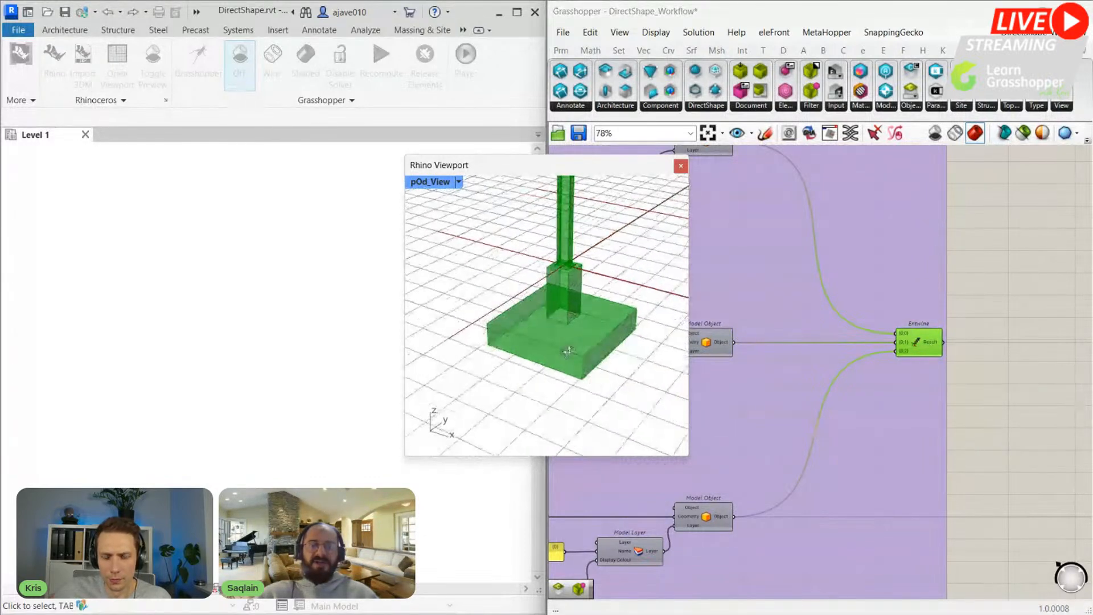
scroll(588, 262, "down", 5)
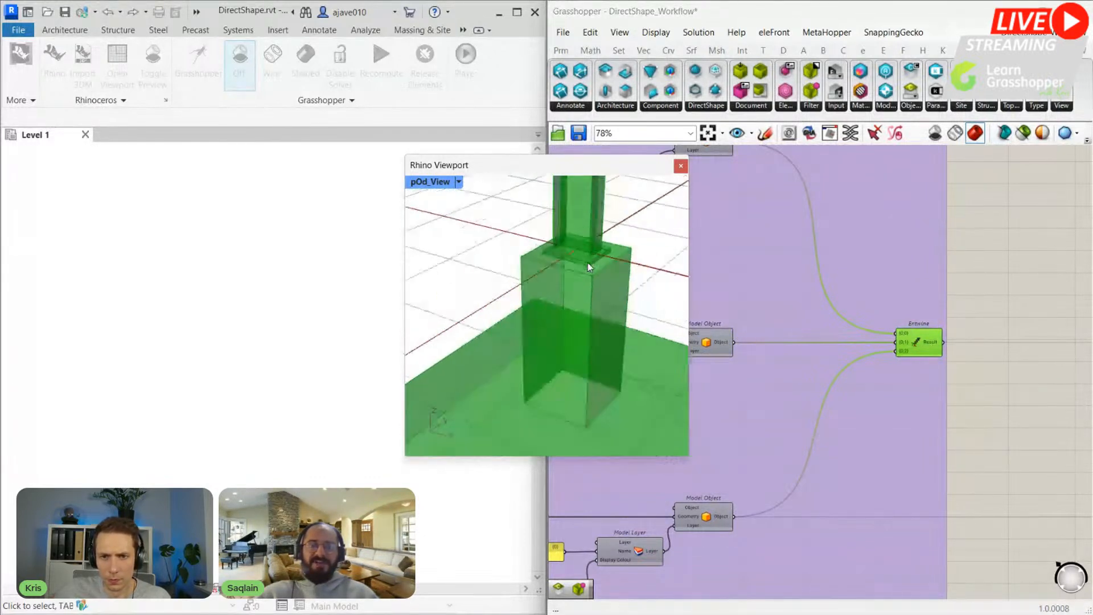
scroll(599, 238, "up", 5)
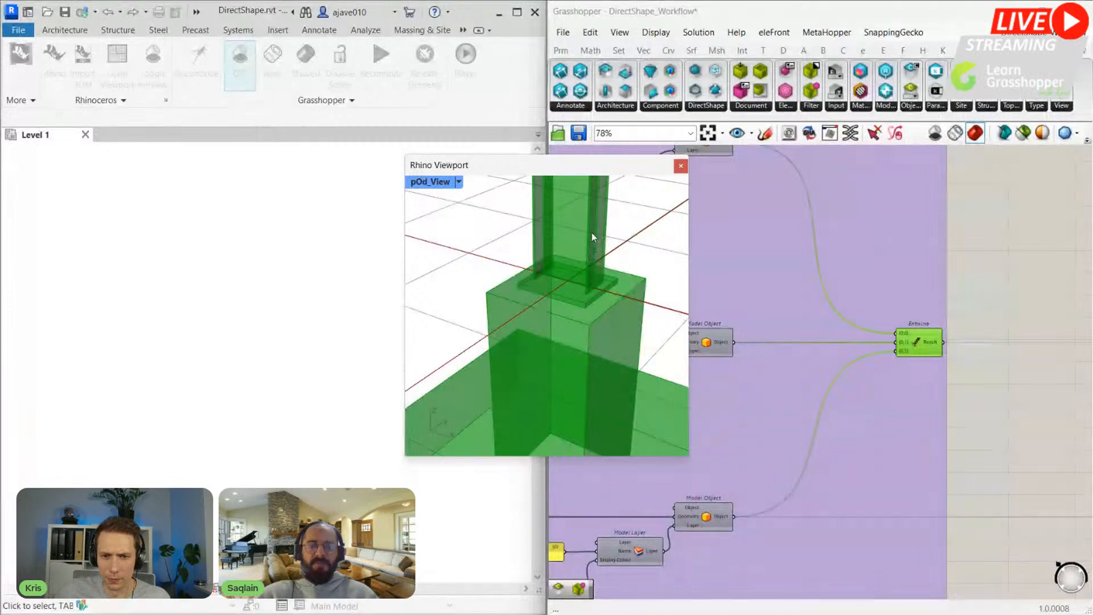
scroll(519, 308, "down", 5)
scroll(520, 307, "down", 6)
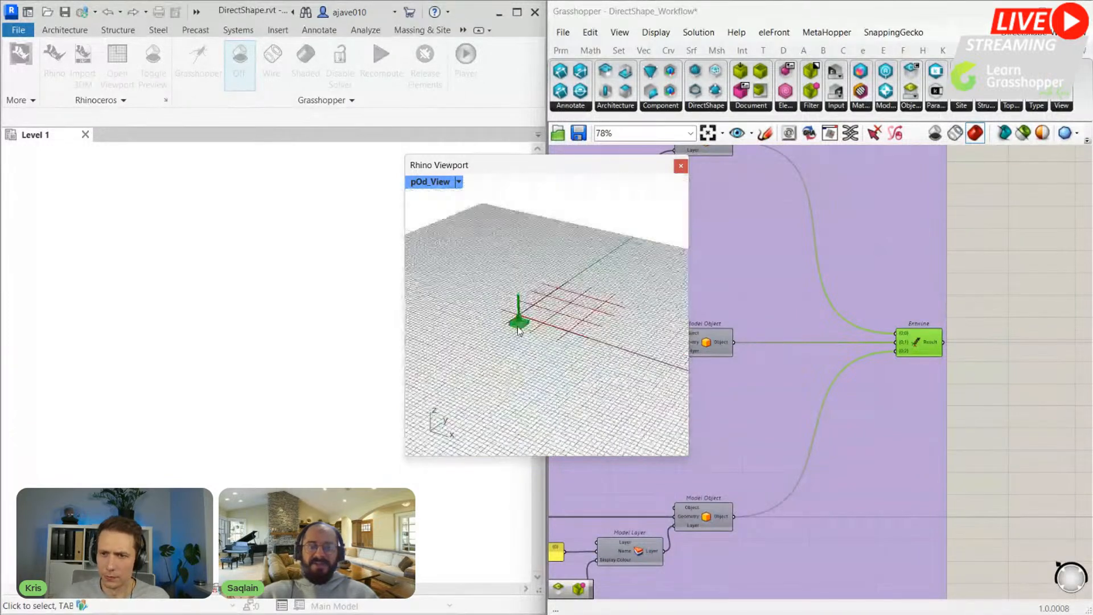
scroll(530, 330, "up", 3)
scroll(547, 319, "up", 3)
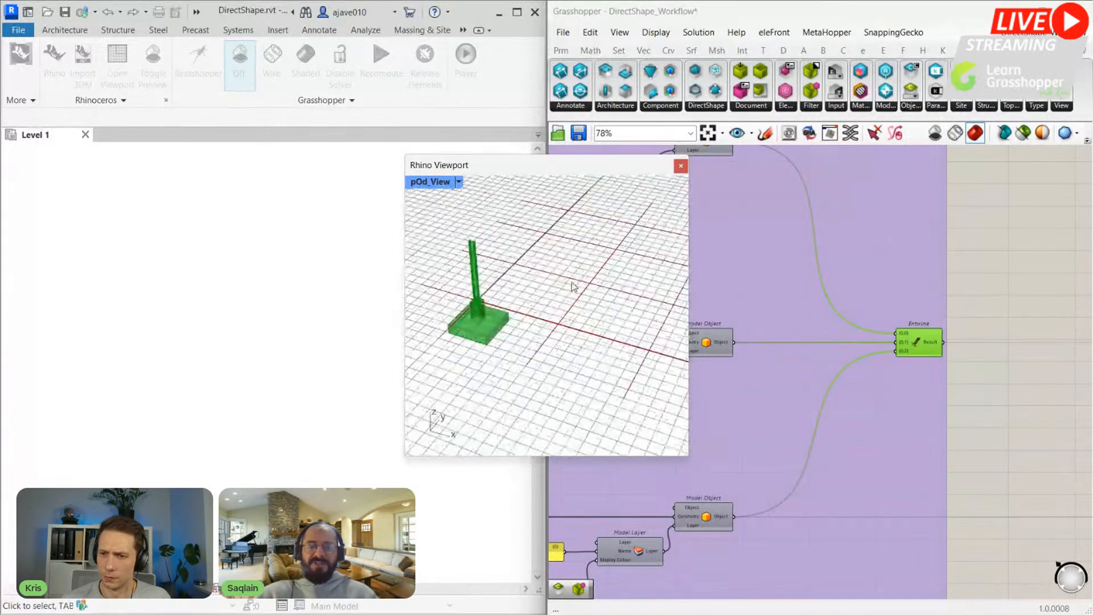
scroll(571, 285, "down", 3)
scroll(615, 268, "up", 4)
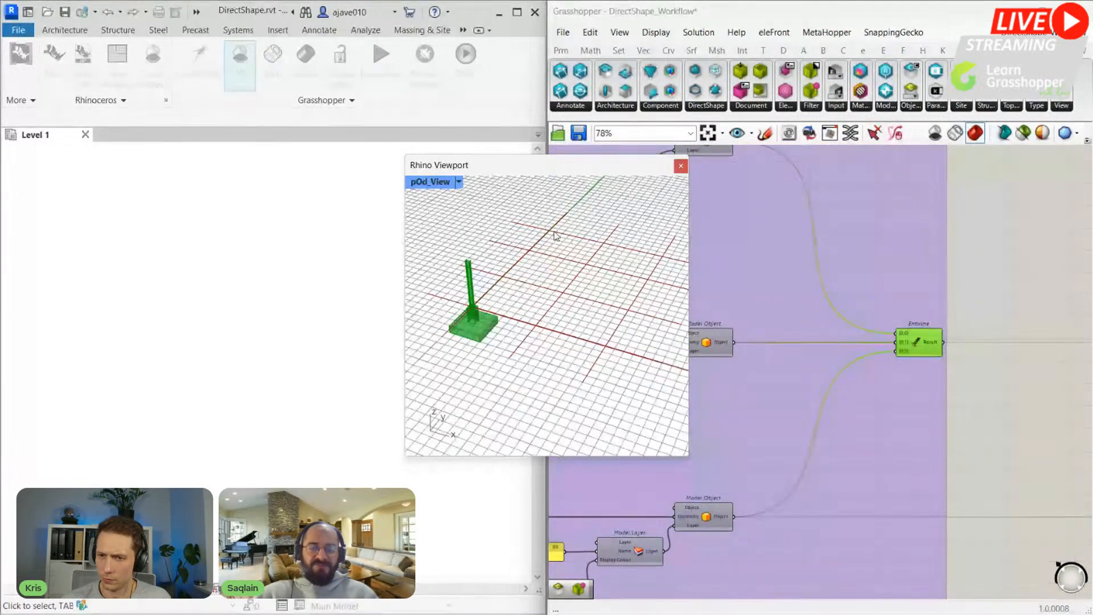
scroll(555, 235, "down", 3)
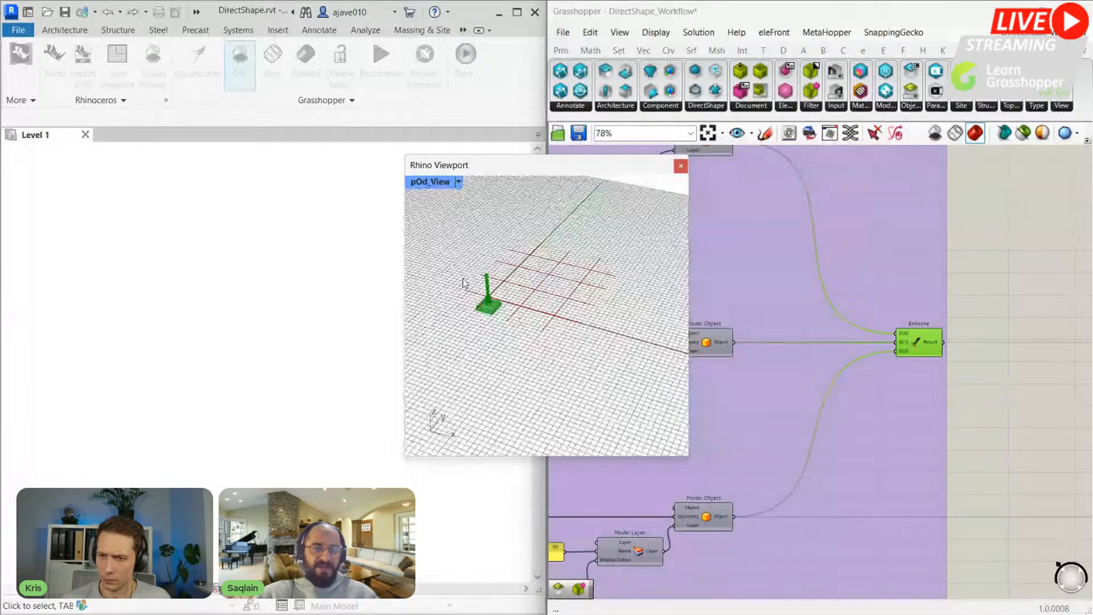
scroll(484, 307, "up", 2)
right_click_drag(484, 308, 463, 281)
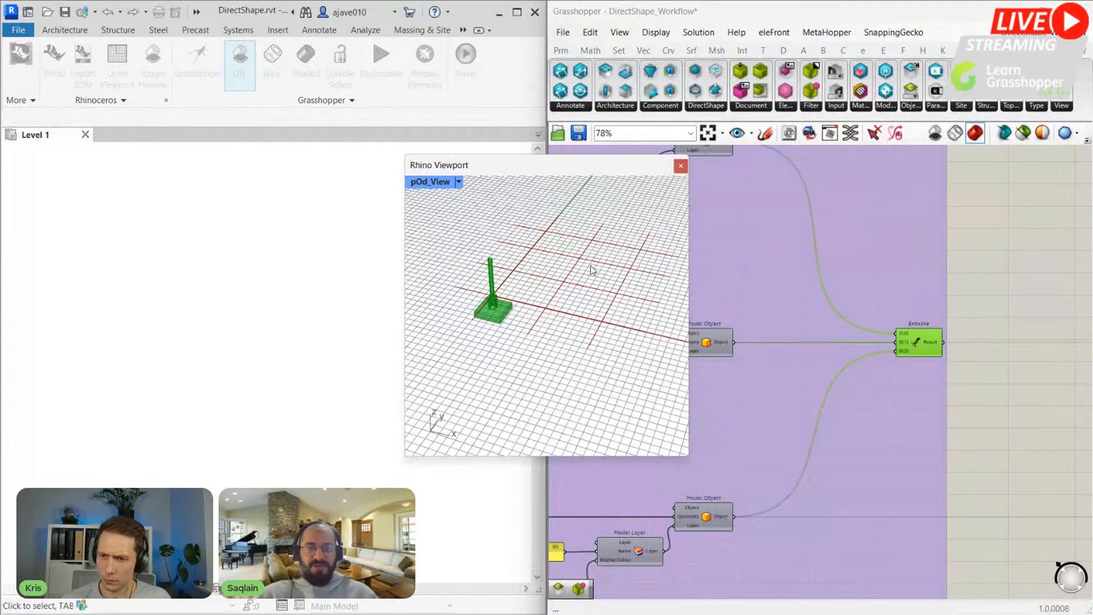
left_click(681, 165)
Step: Go to the Creation of Grid Lines named view and examine the components from the Gene Pools to Extend Curve
left_click(722, 133)
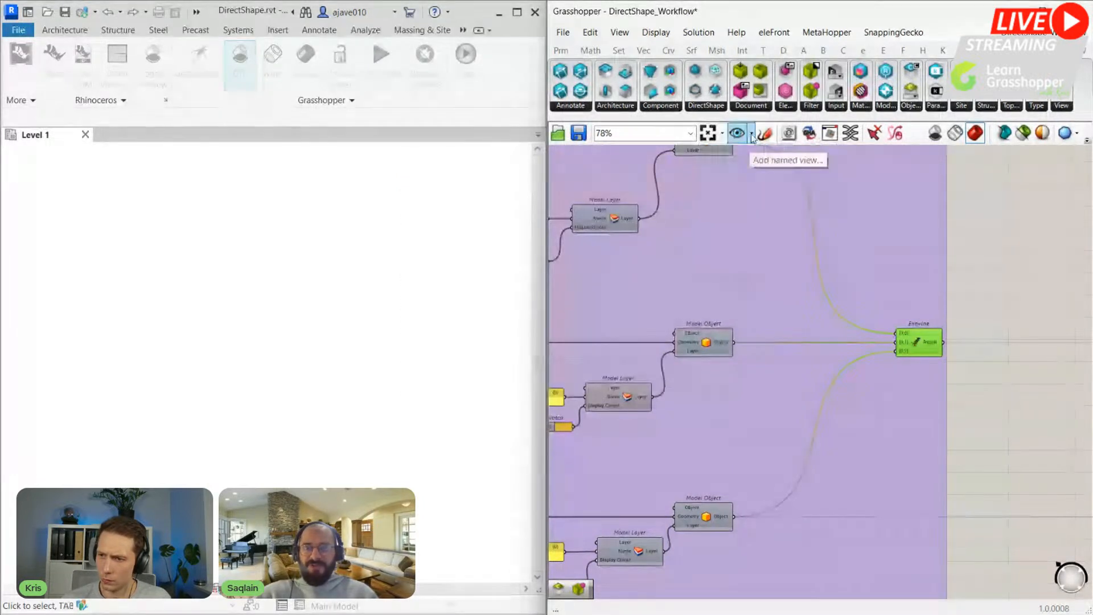
left_click(735, 135)
left_click(739, 165)
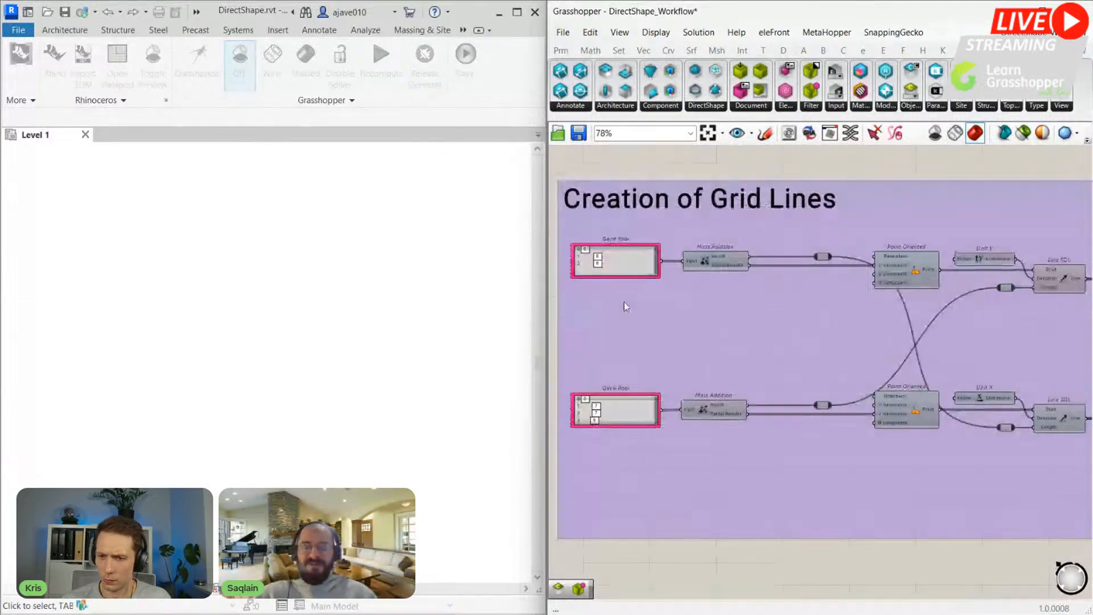
scroll(621, 305, "up", 1)
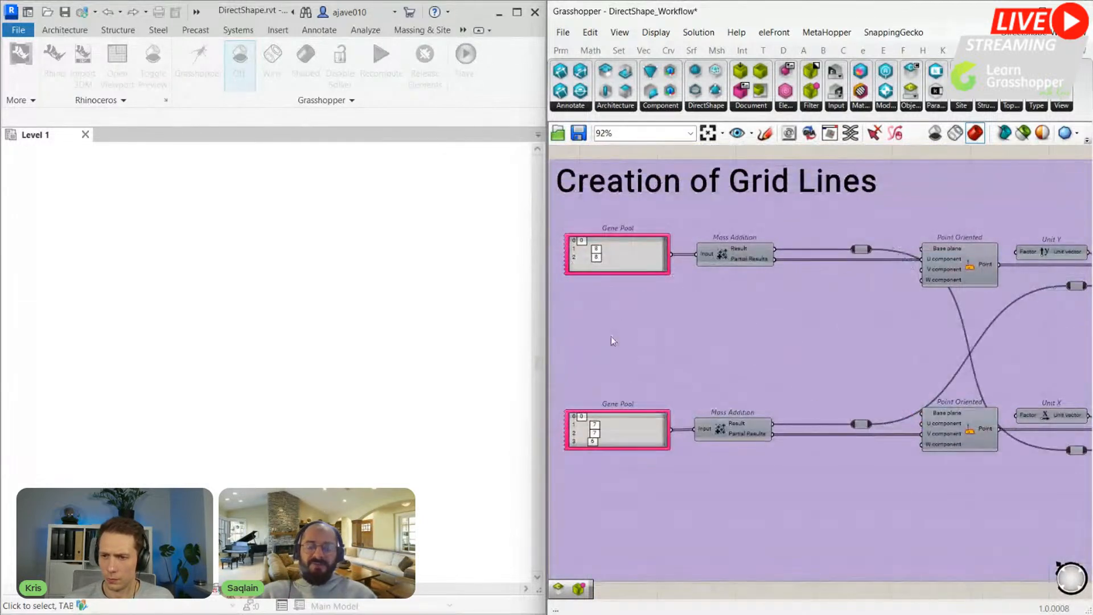
scroll(653, 271, "down", 5)
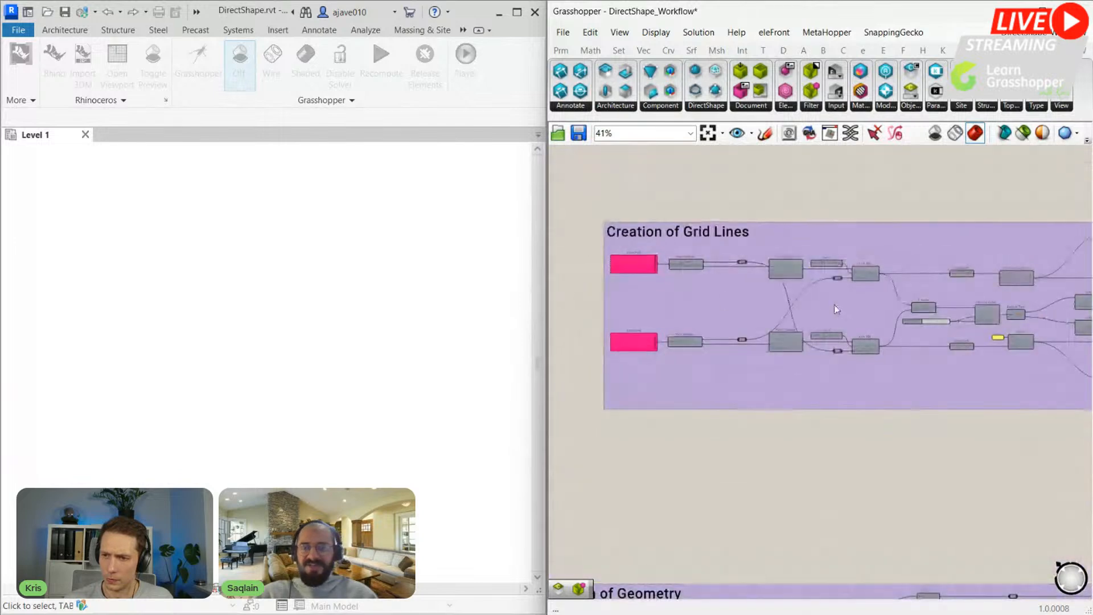
right_click_drag(874, 306, 768, 302)
scroll(767, 300, "up", 3)
scroll(765, 299, "up", 3)
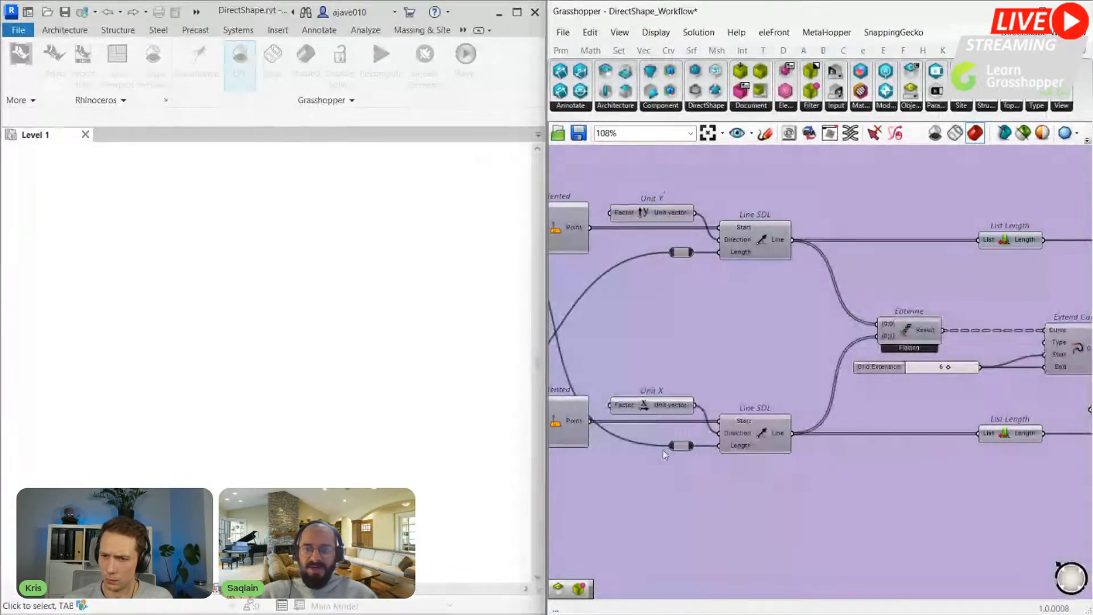
scroll(663, 450, "down", 5)
scroll(915, 391, "up", 4)
Step: Connect the two Curve parameters to the Curve inputs of their Add Grid components
right_click_drag(915, 391, 681, 345)
scroll(887, 347, "up", 2)
right_click_drag(787, 359, 746, 355)
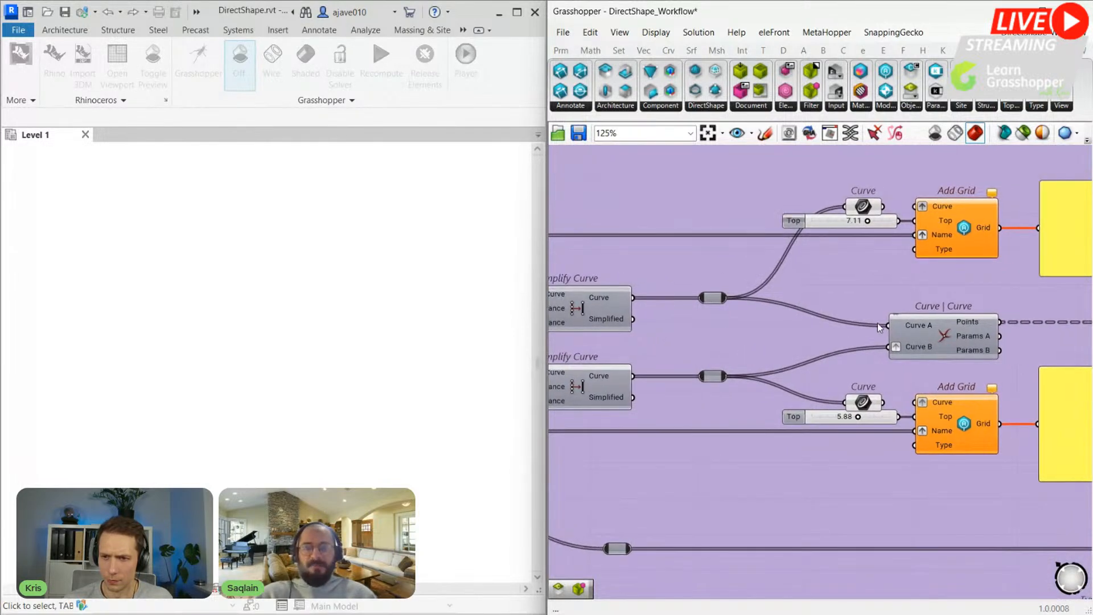
scroll(877, 323, "up", 2)
left_click_drag(799, 220, 837, 220)
left_click_drag(800, 450, 835, 452)
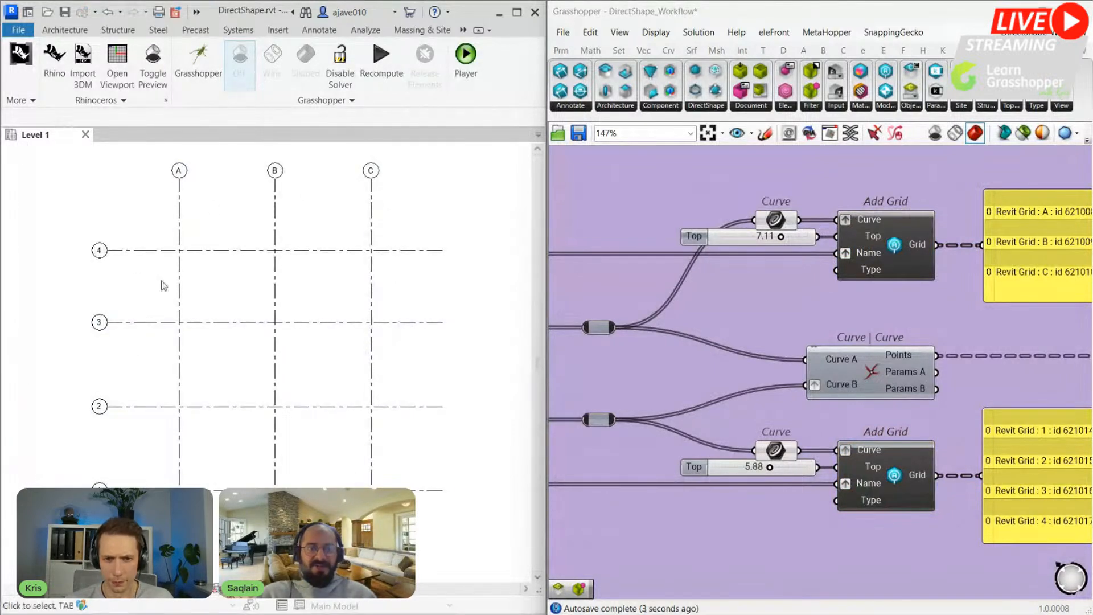
Step: Examine the Add Grid component for the numbered grids and list the grid types available for its Type input
scroll(713, 325, "down", 1)
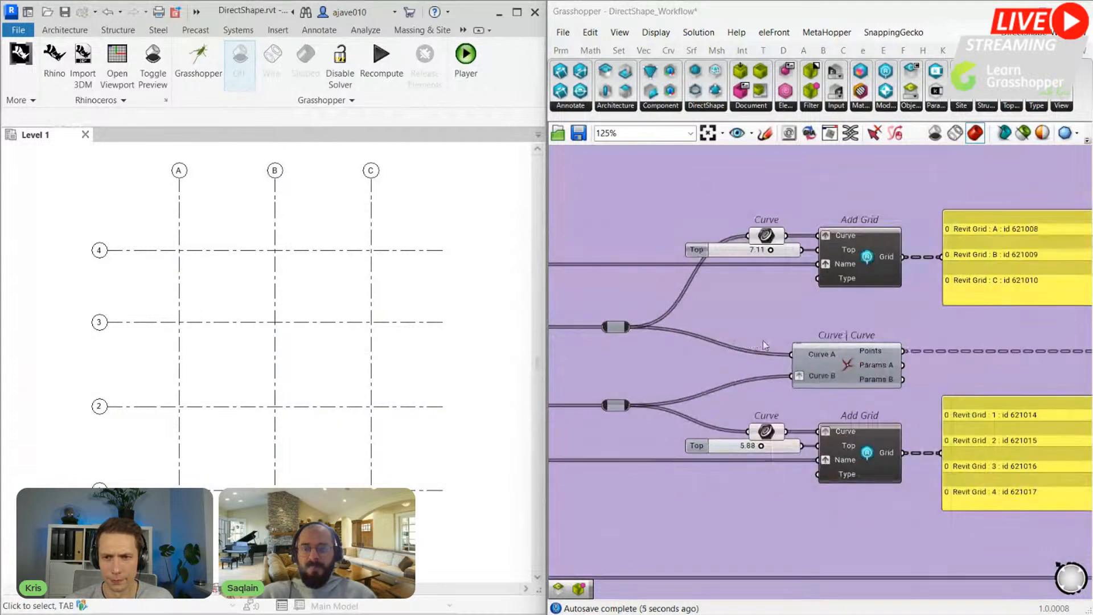
right_click(733, 288)
left_click(781, 378)
right_click_drag(783, 380, 721, 302)
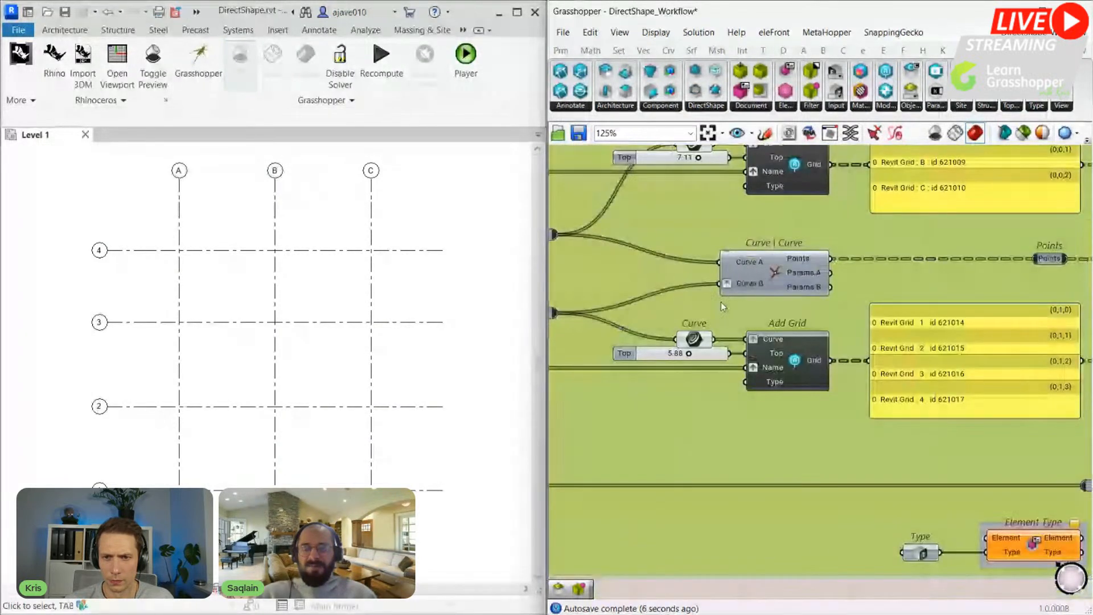
scroll(771, 391, "up", 3)
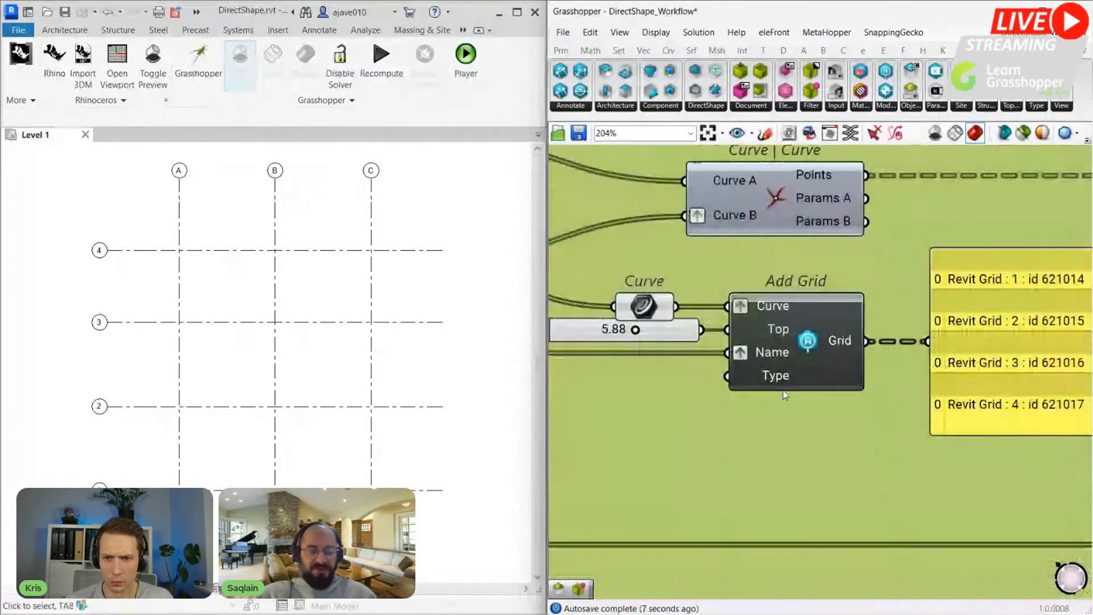
left_click(806, 347)
double_click(806, 344)
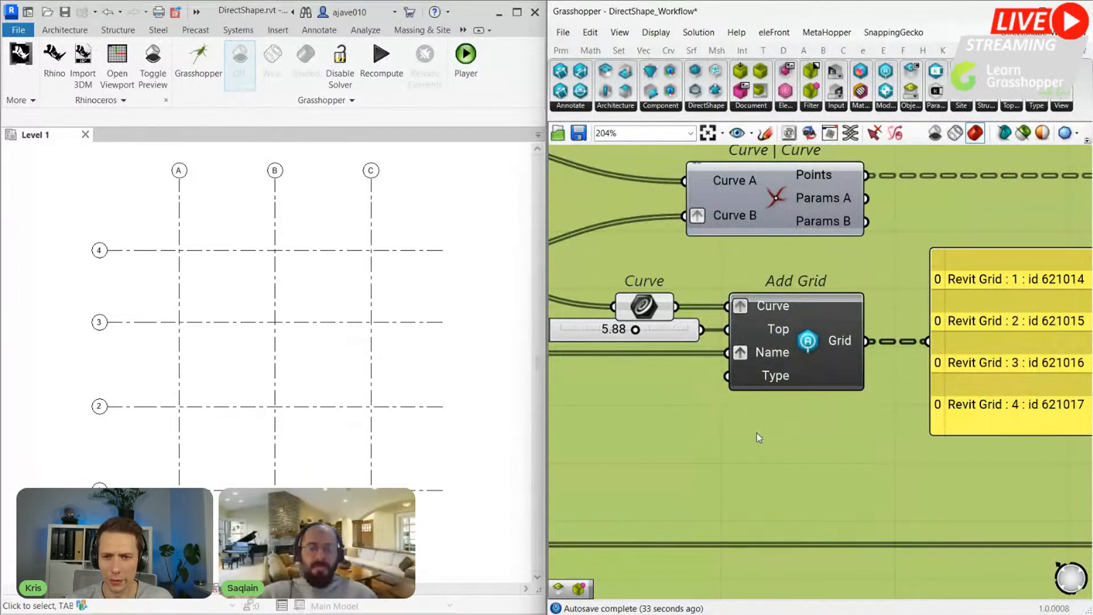
scroll(757, 438, "down", 1)
scroll(740, 453, "down", 2)
scroll(771, 470, "down", 1)
right_click_drag(797, 480, 738, 410)
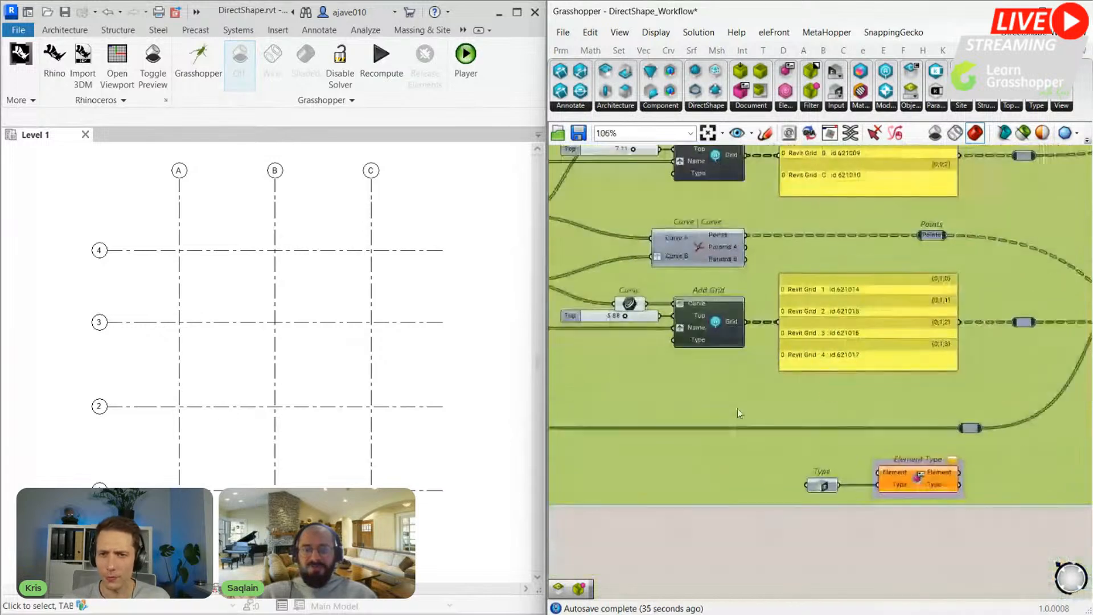
scroll(681, 367, "up", 3)
right_click(707, 322)
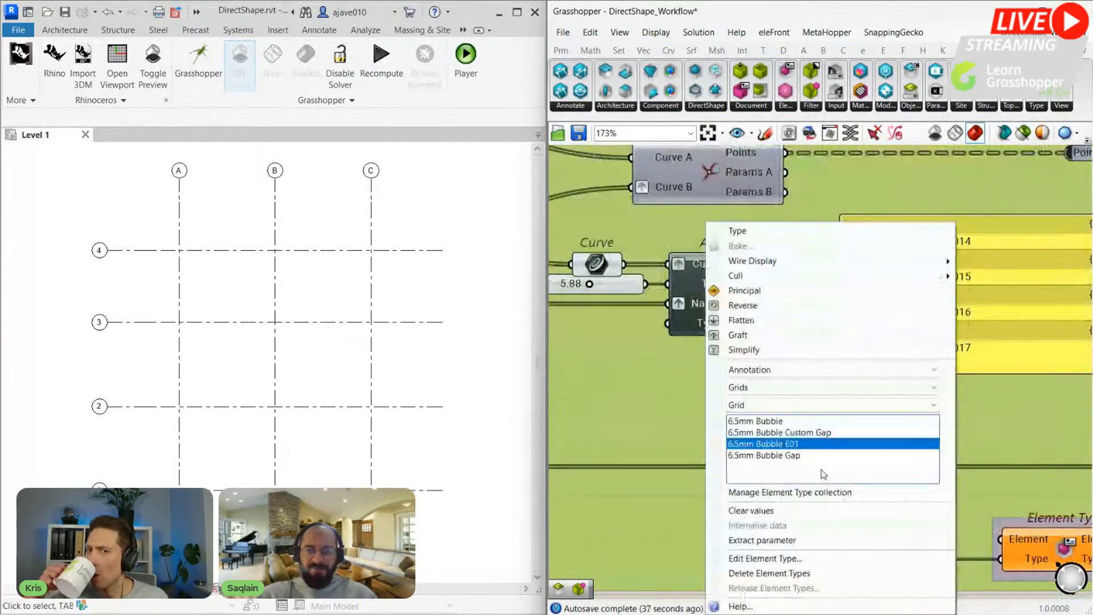
Step: Connect the Grid output of the lower Add Grid component to the Element input of Element Type
right_click_drag(705, 412, 592, 364)
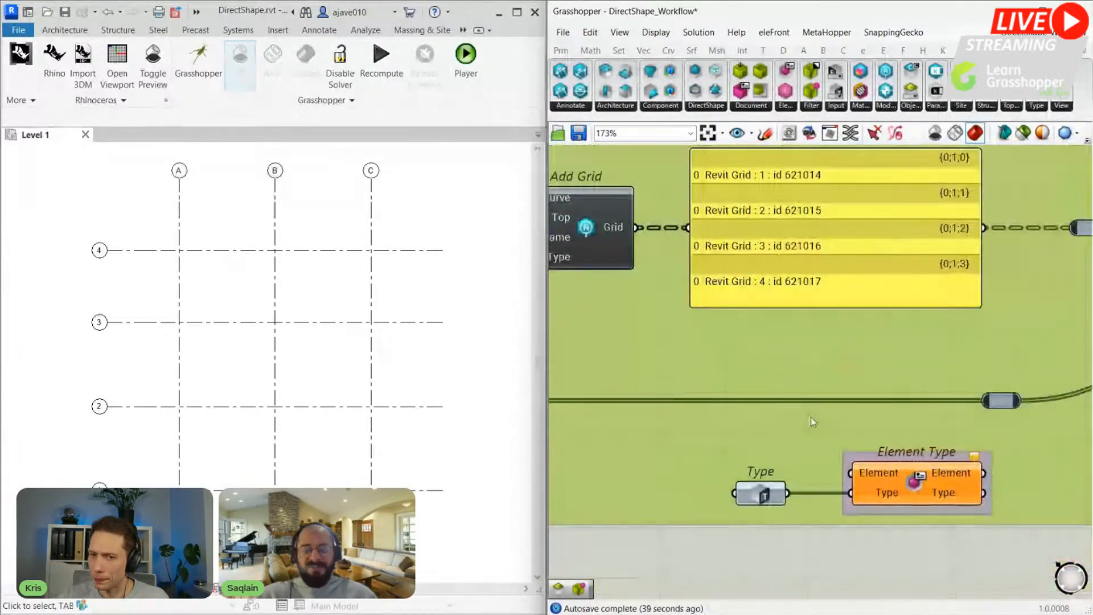
right_click_drag(811, 417, 784, 395)
right_click_drag(830, 468, 926, 450)
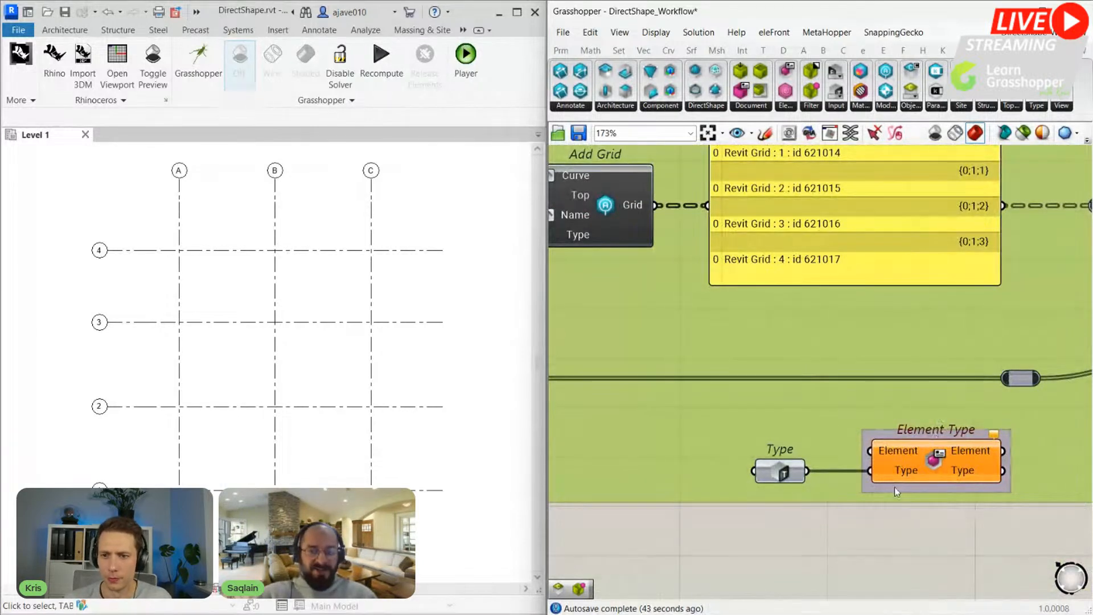
right_click_drag(878, 486, 802, 472)
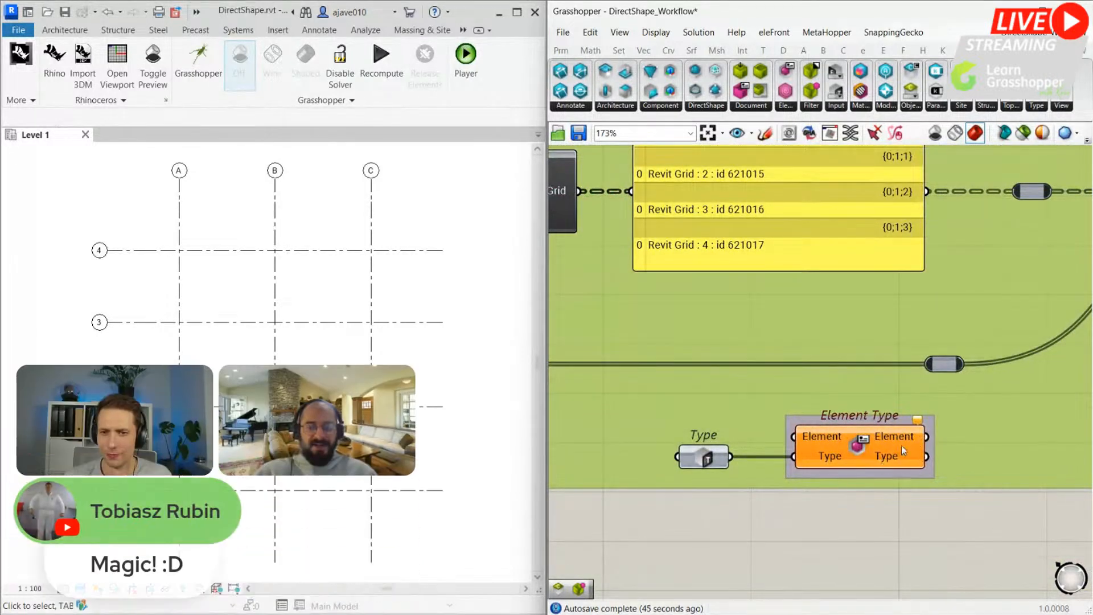
scroll(888, 456, "down", 1)
left_click_drag(625, 230, 806, 435)
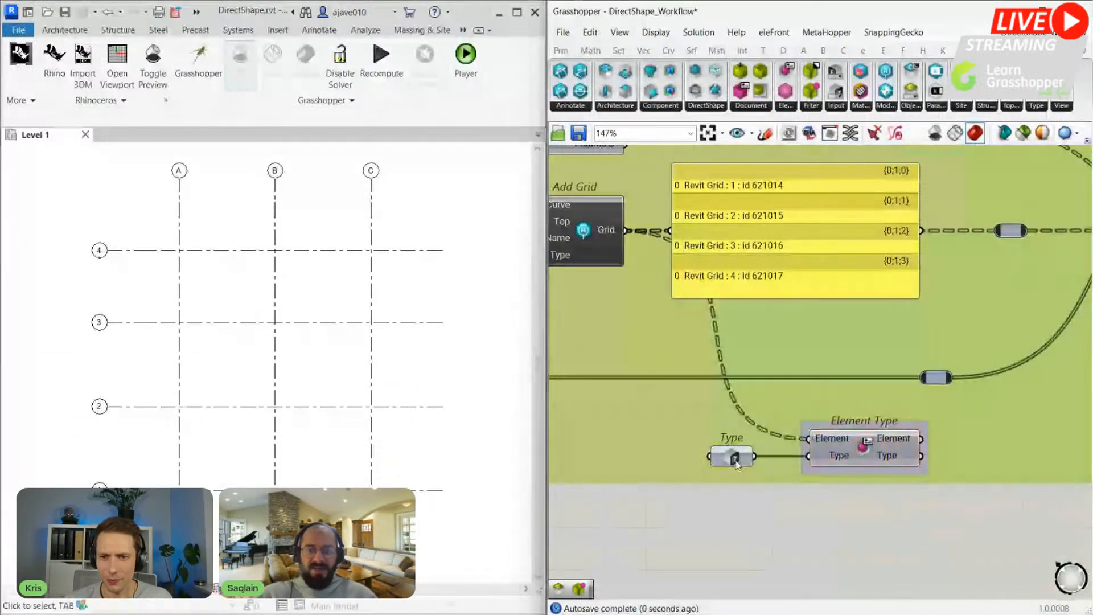
Step: Try the different grid types in the Type parameter feeding Element Type, and finish with 6.5mm Bubble E01
right_click(734, 455)
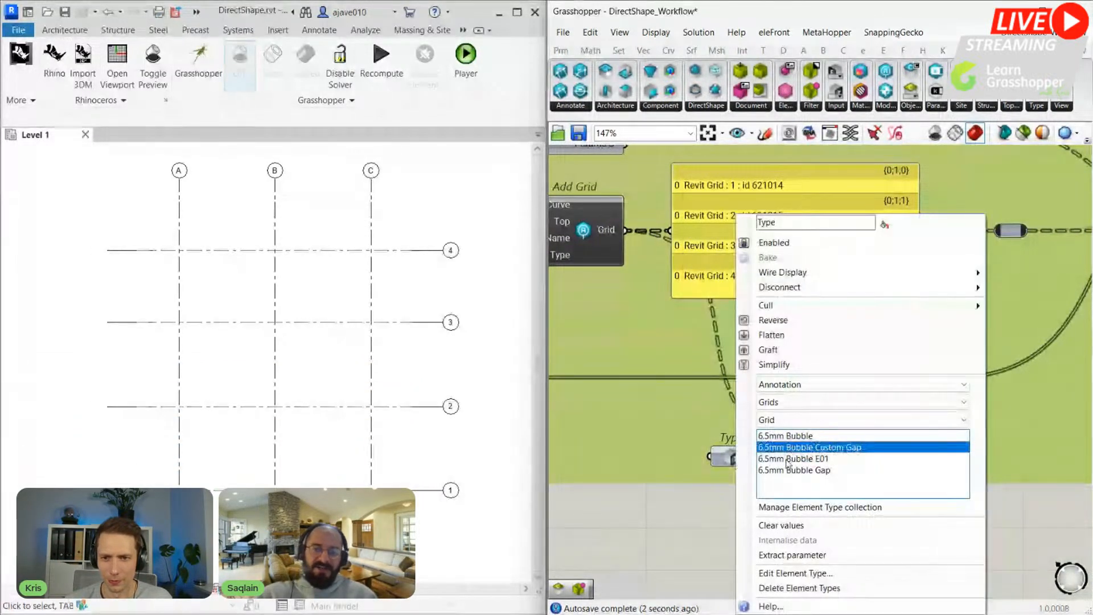
left_click(783, 449)
left_click(782, 437)
left_click(782, 448)
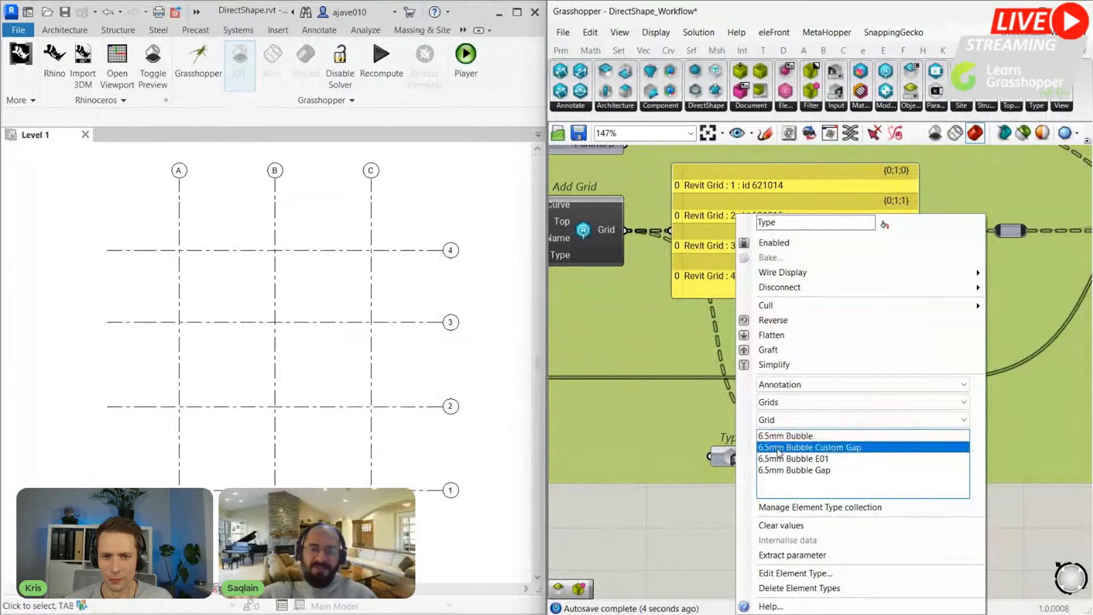
left_click(783, 459)
left_click(782, 471)
left_click(782, 459)
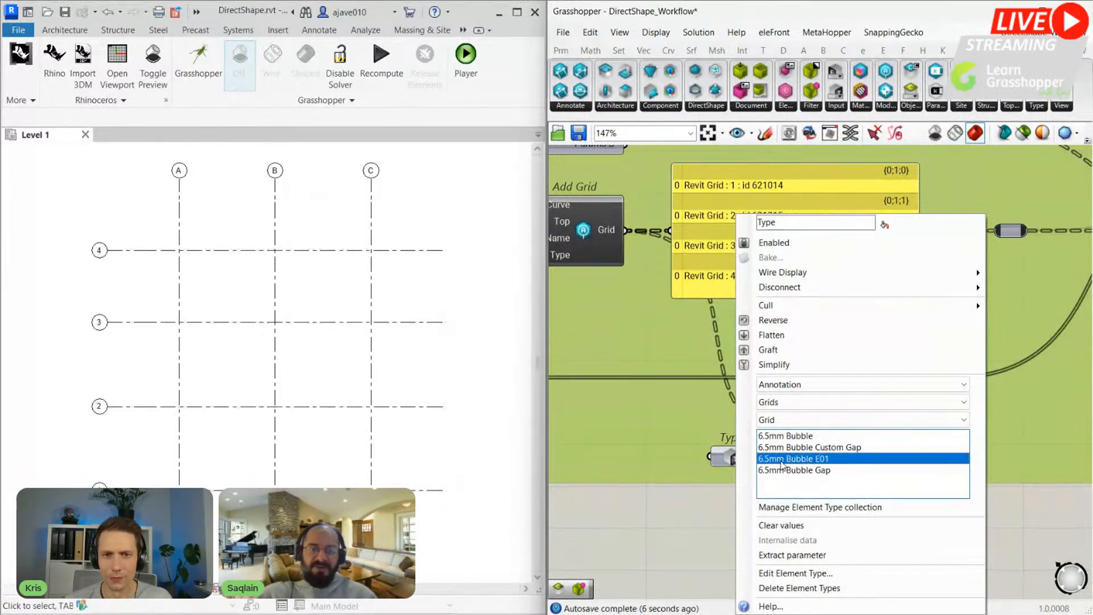
left_click(686, 498)
Step: Go to the named view for adding floor plan dimensions and examine its components up to Add Aligned Dimension
scroll(686, 501, "down", 6)
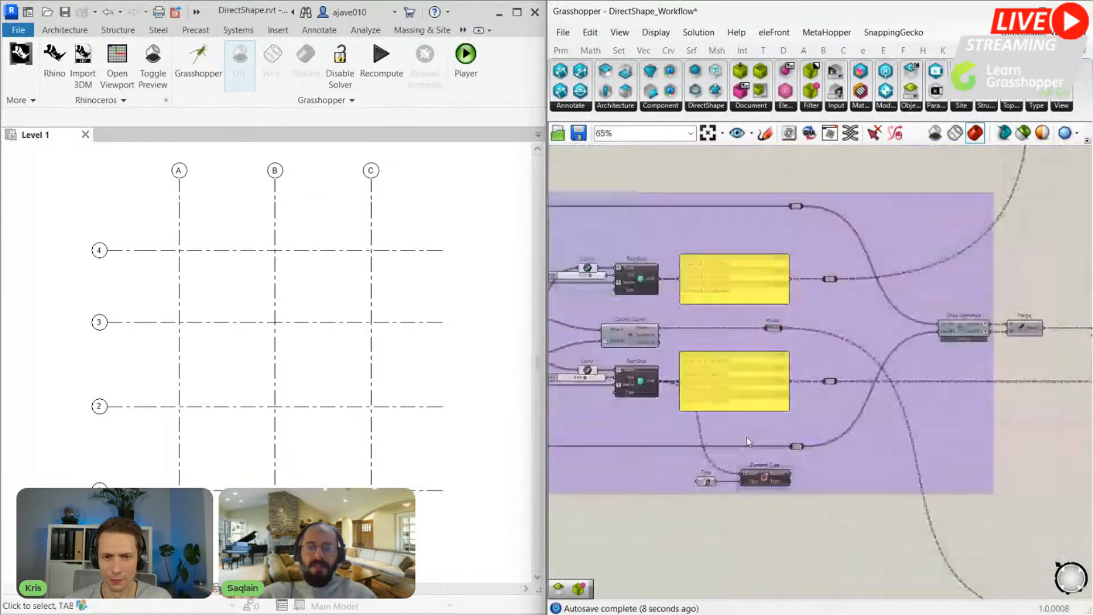
left_click(751, 133)
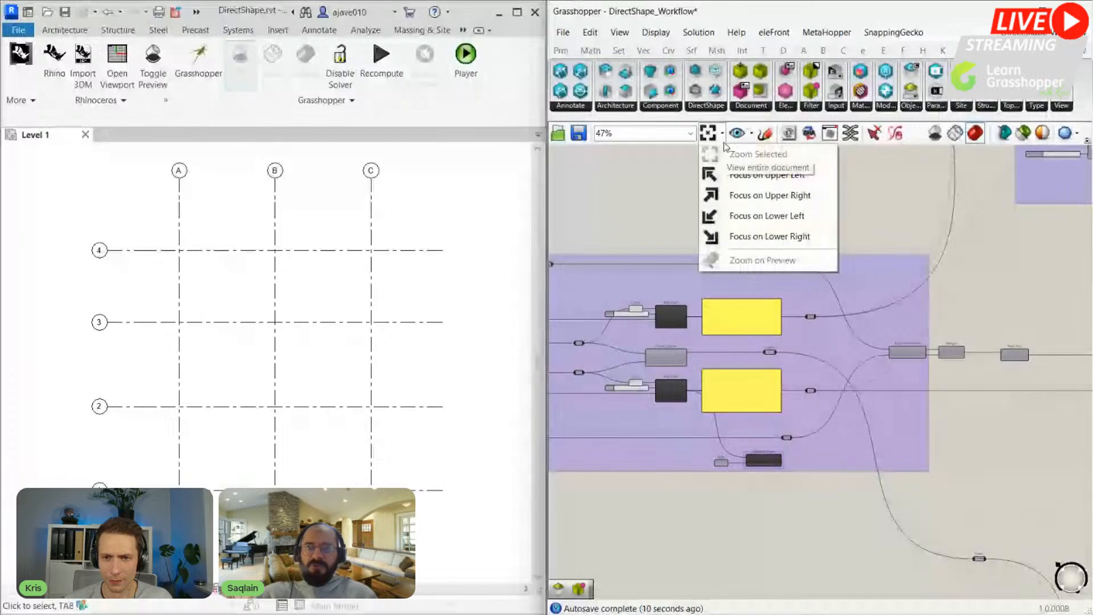
left_click(750, 134)
left_click(751, 133)
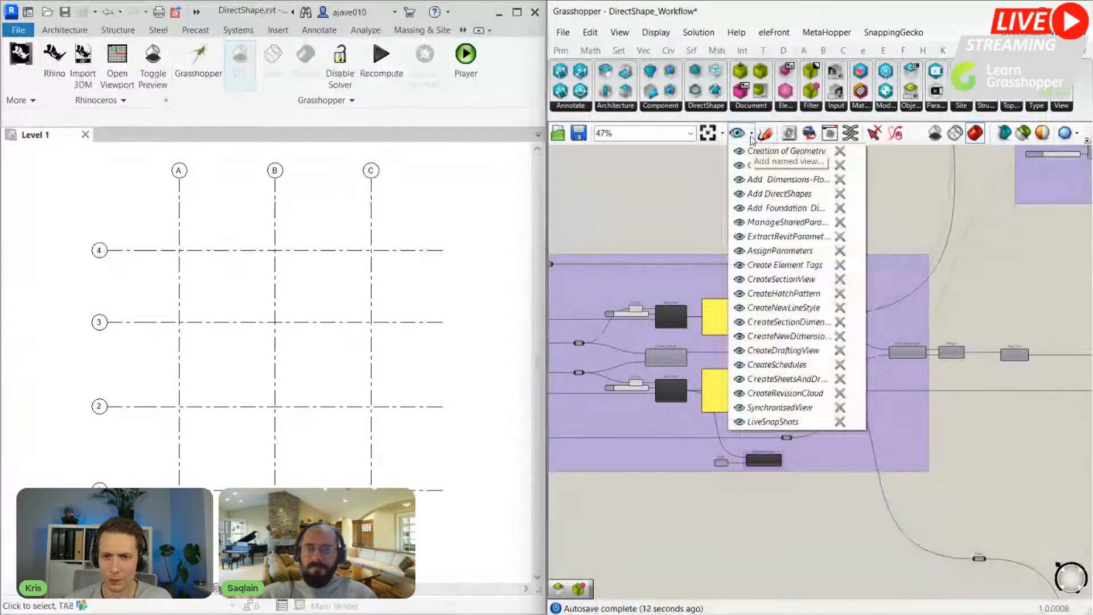
left_click(641, 382)
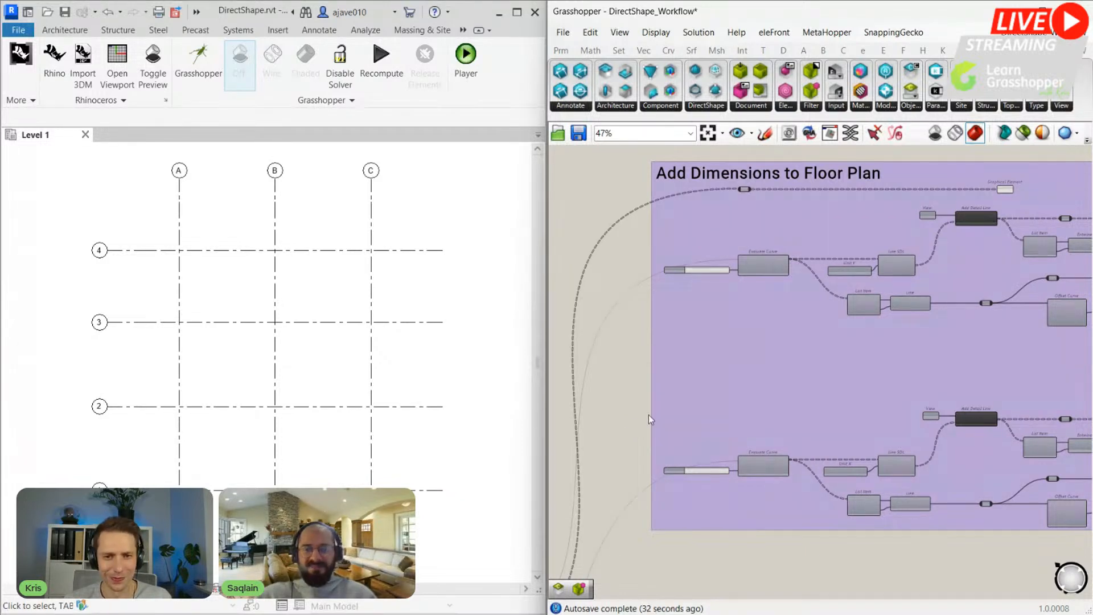
right_click_drag(778, 383, 701, 416)
scroll(702, 393, "down", 2)
scroll(722, 262, "up", 2)
right_click_drag(848, 313, 550, 268)
right_click_drag(866, 333, 695, 357)
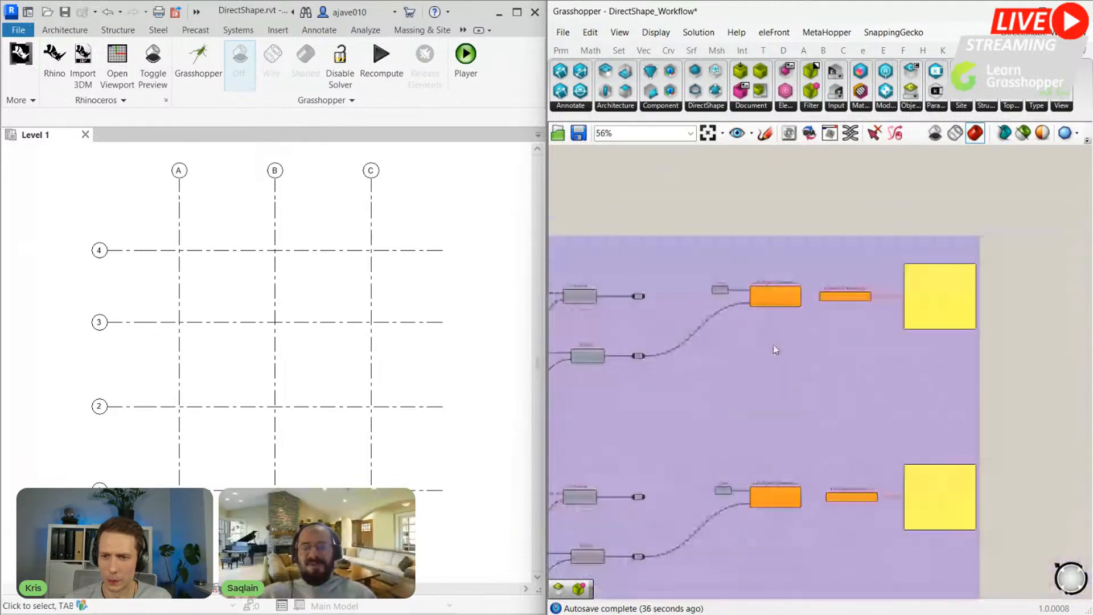
scroll(775, 336, "up", 5)
right_click_drag(778, 312, 798, 328)
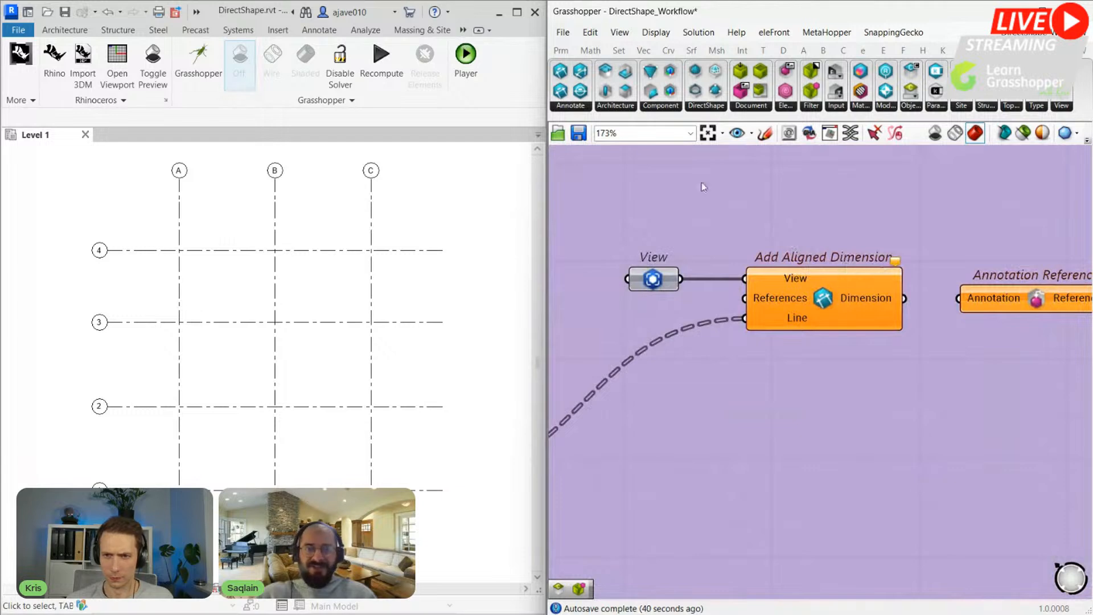
Step: Review the available Annotate components, including the dimension, detail and tag types
left_click(572, 106)
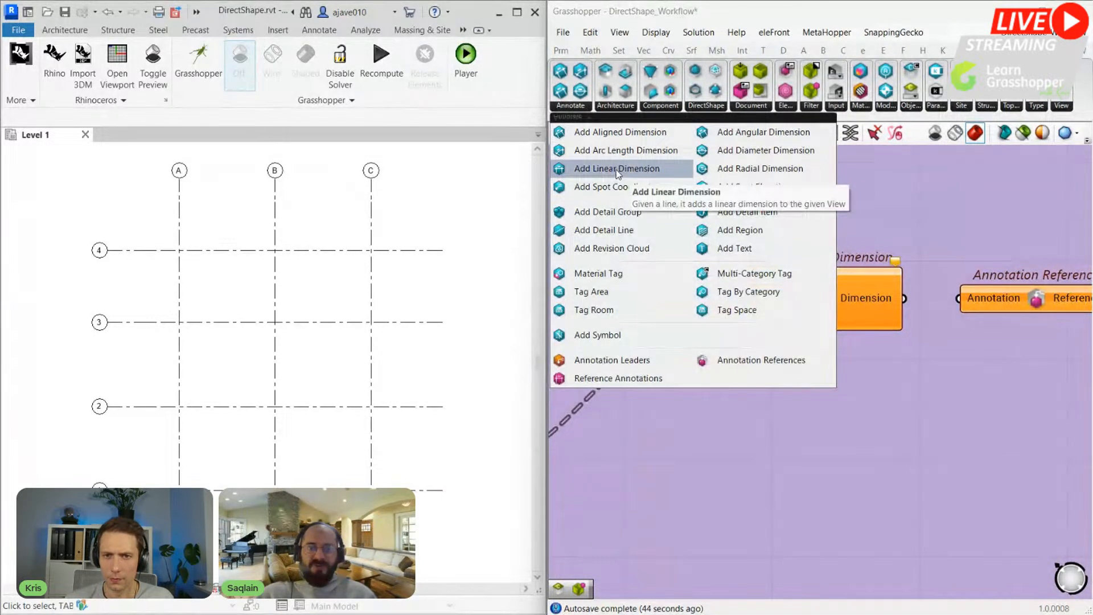
left_click(864, 487)
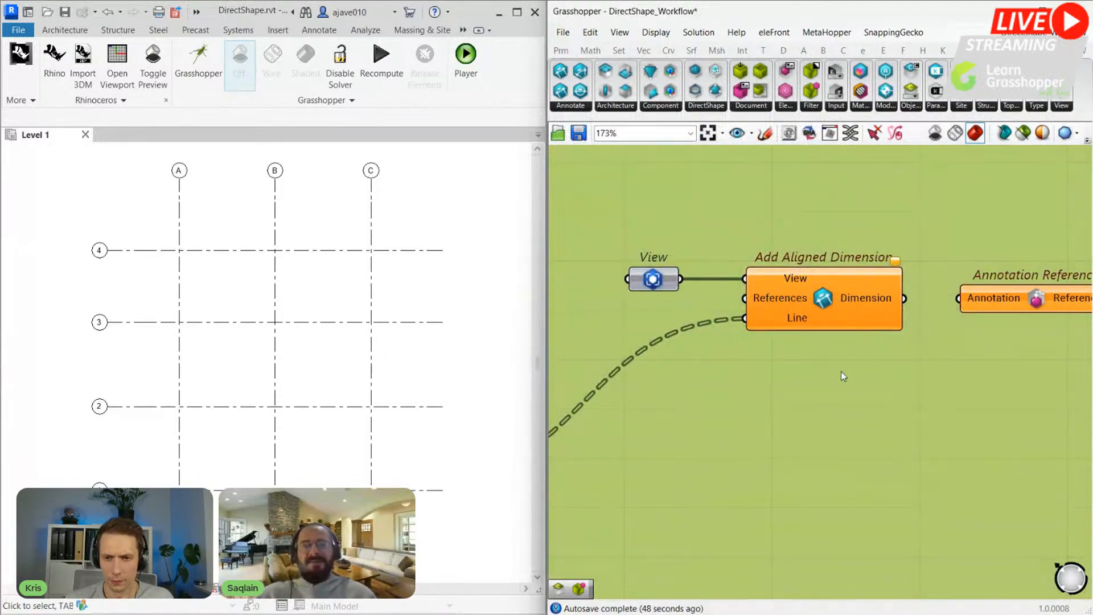
scroll(847, 348, "down", 3)
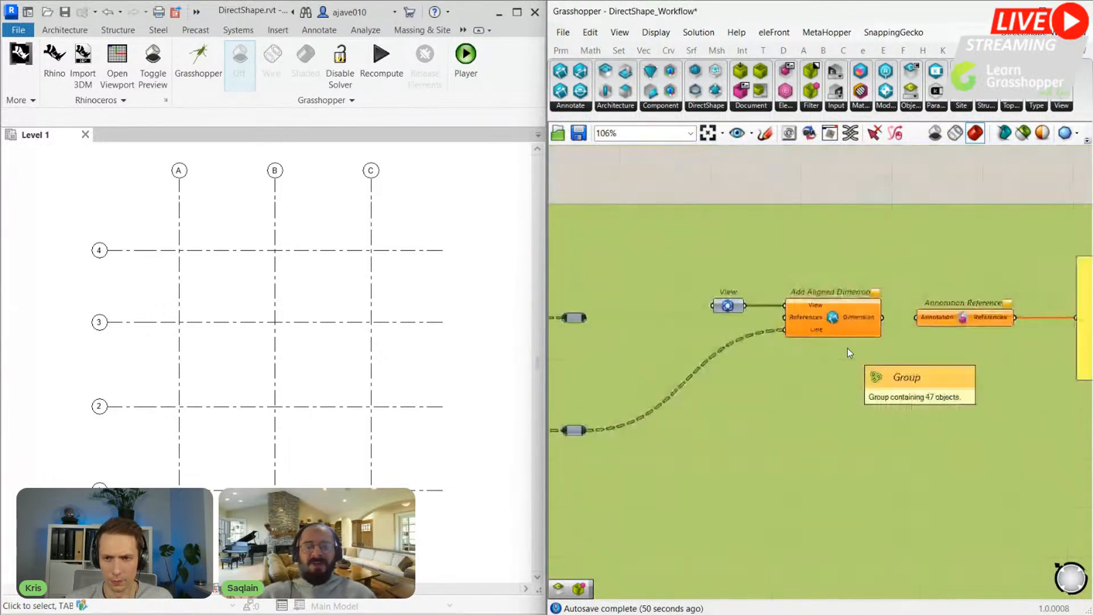
scroll(847, 348, "up", 2)
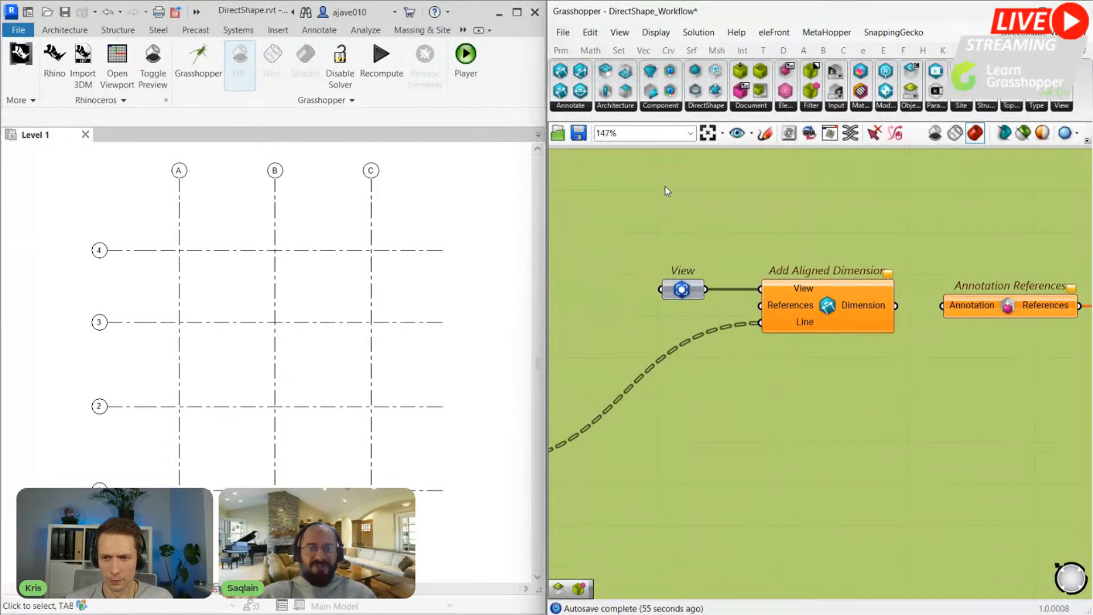
left_click(579, 106)
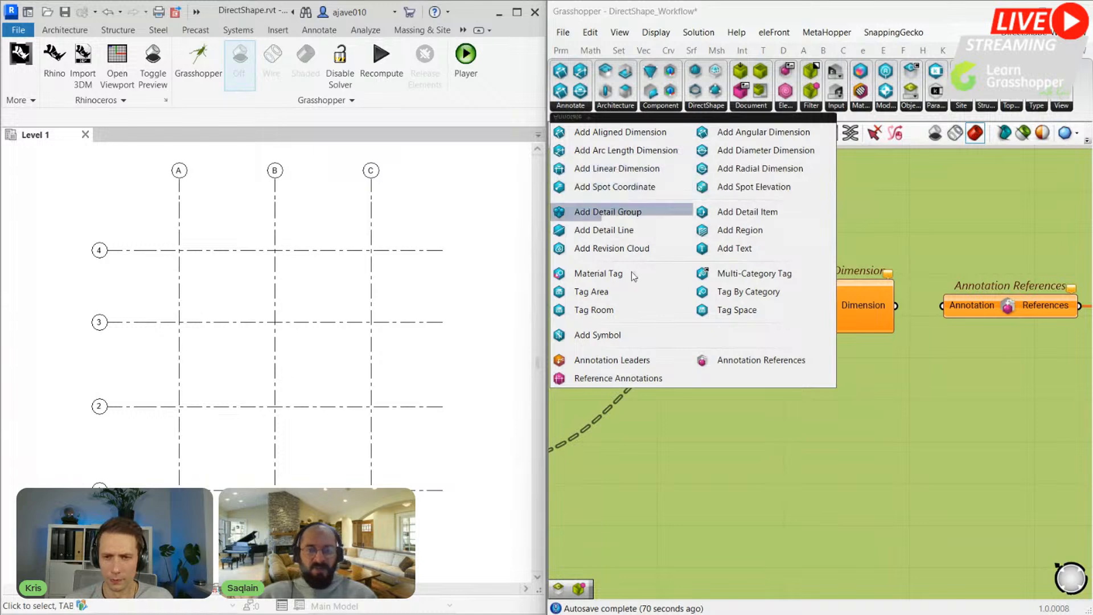
left_click(777, 472)
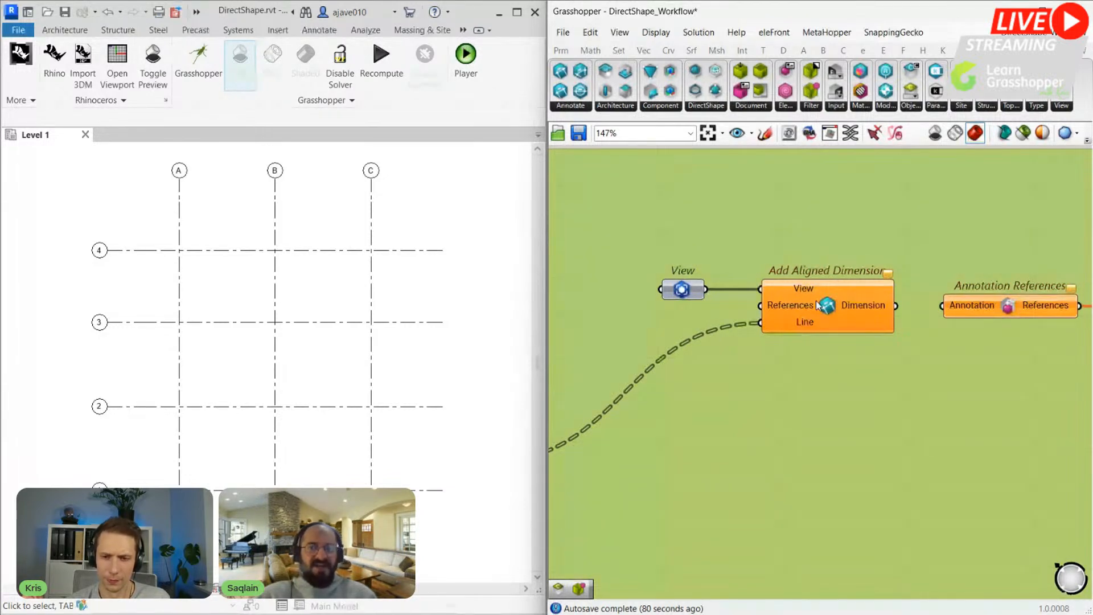
Step: Inspect the Graphical Element parameter and connect it to the relay feeding the upper Entwine, replacing the Detail Line input
scroll(813, 332, "down", 5)
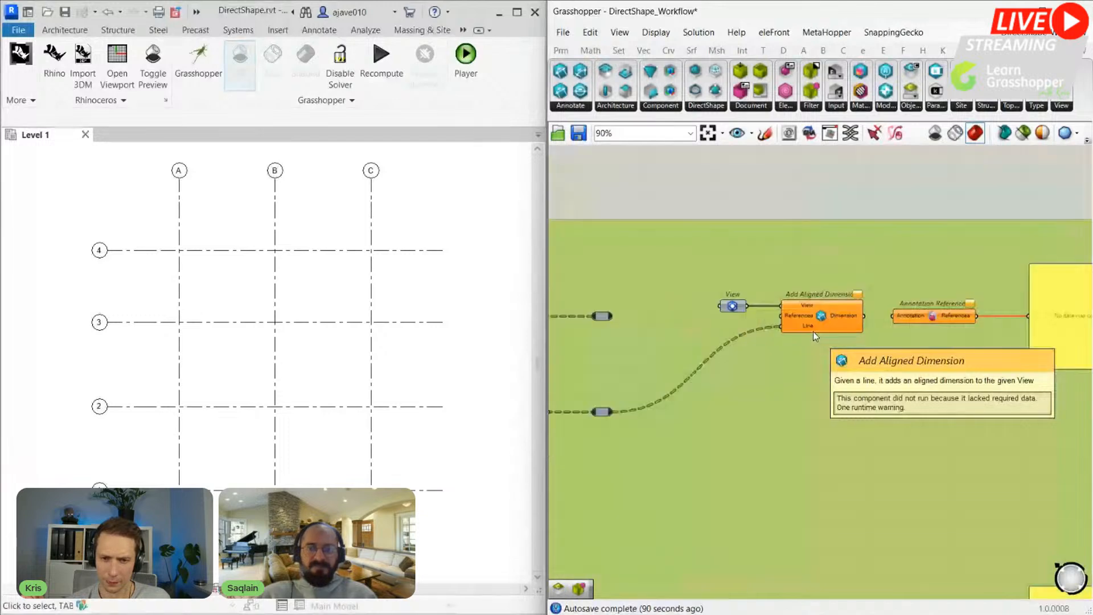
right_click_drag(748, 244, 849, 230)
scroll(738, 282, "up", 8)
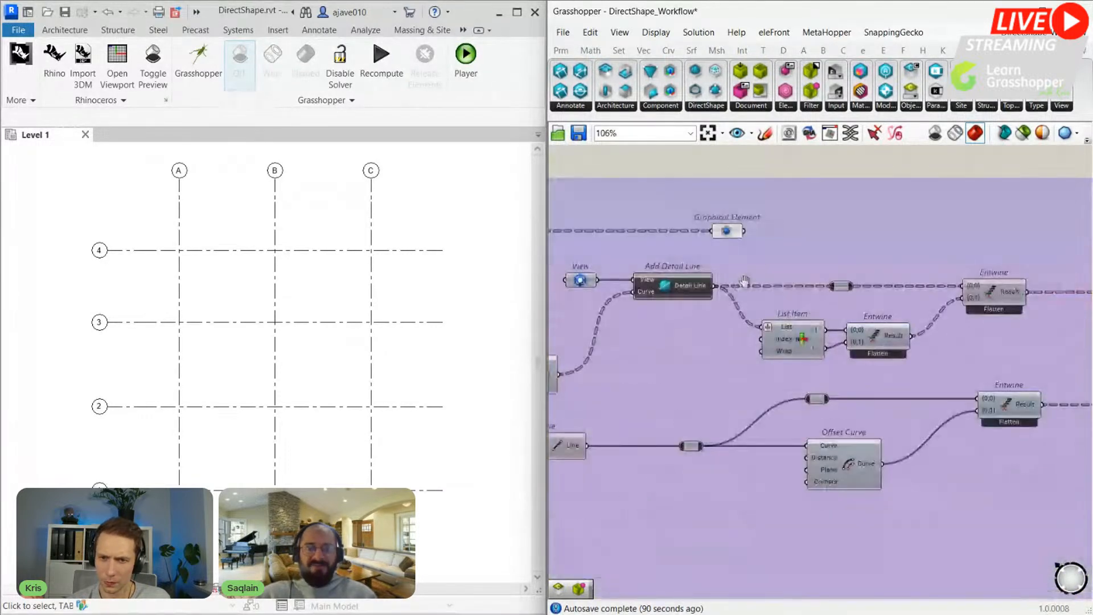
left_click(689, 268)
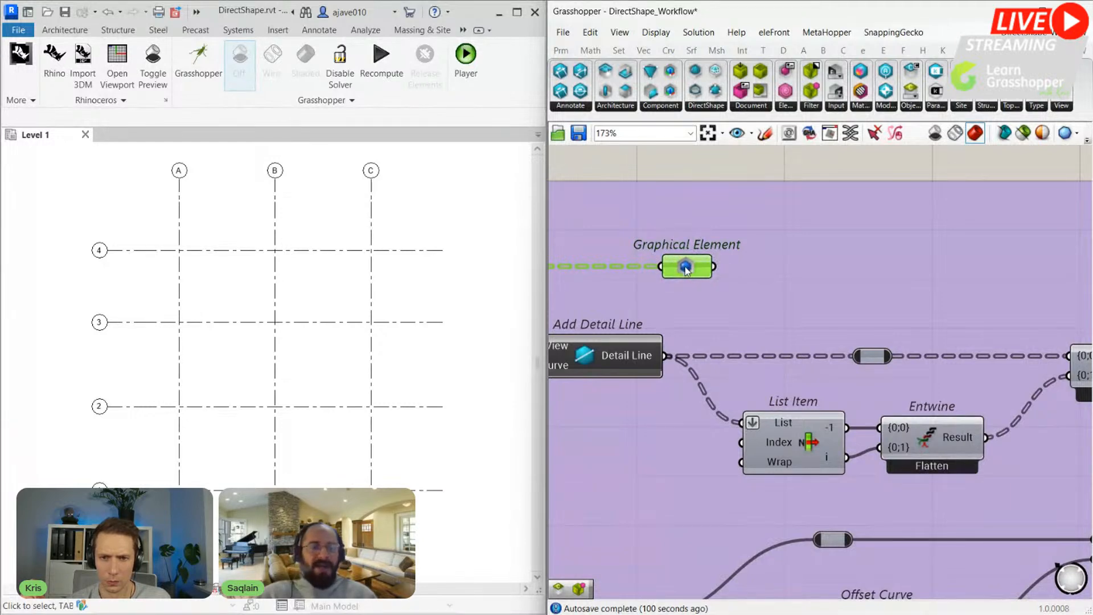
mouse_move(686, 269)
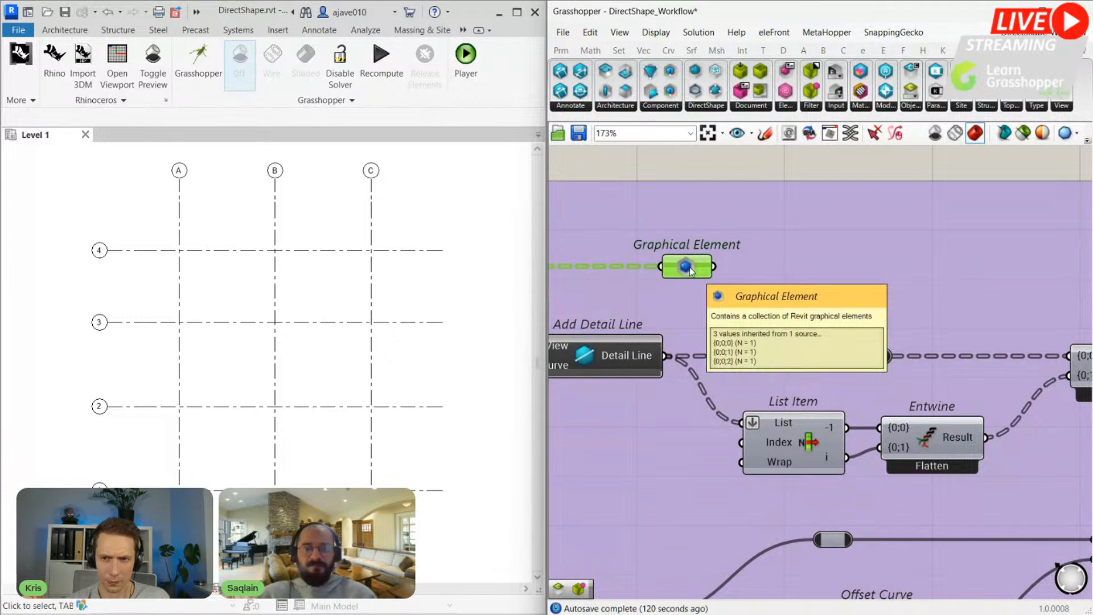
scroll(690, 270, "down", 2)
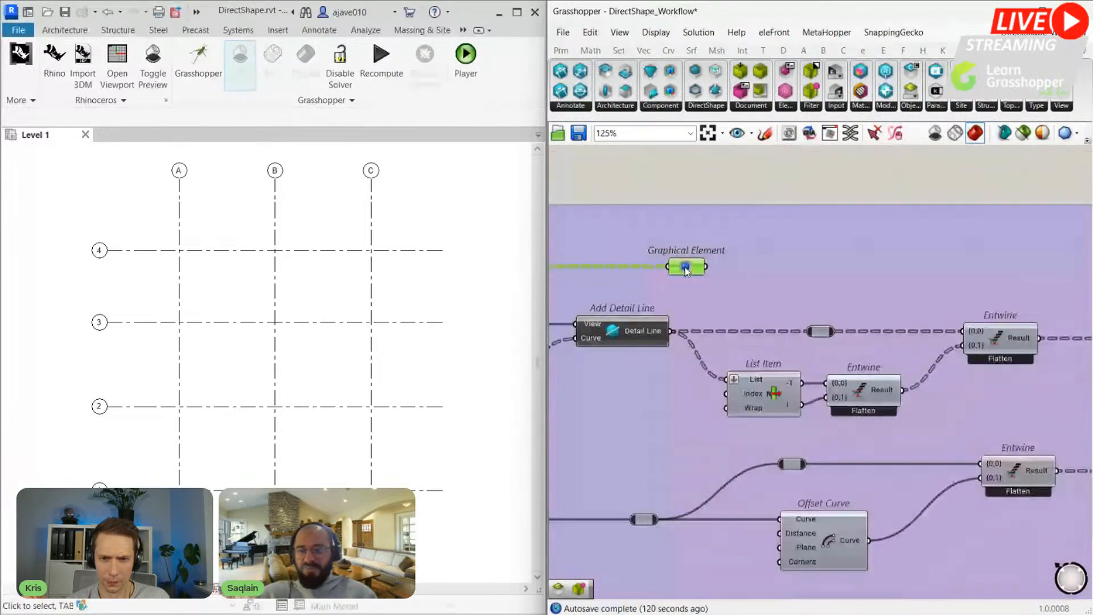
right_click_drag(686, 272, 657, 270)
left_click_drag(678, 265, 779, 330)
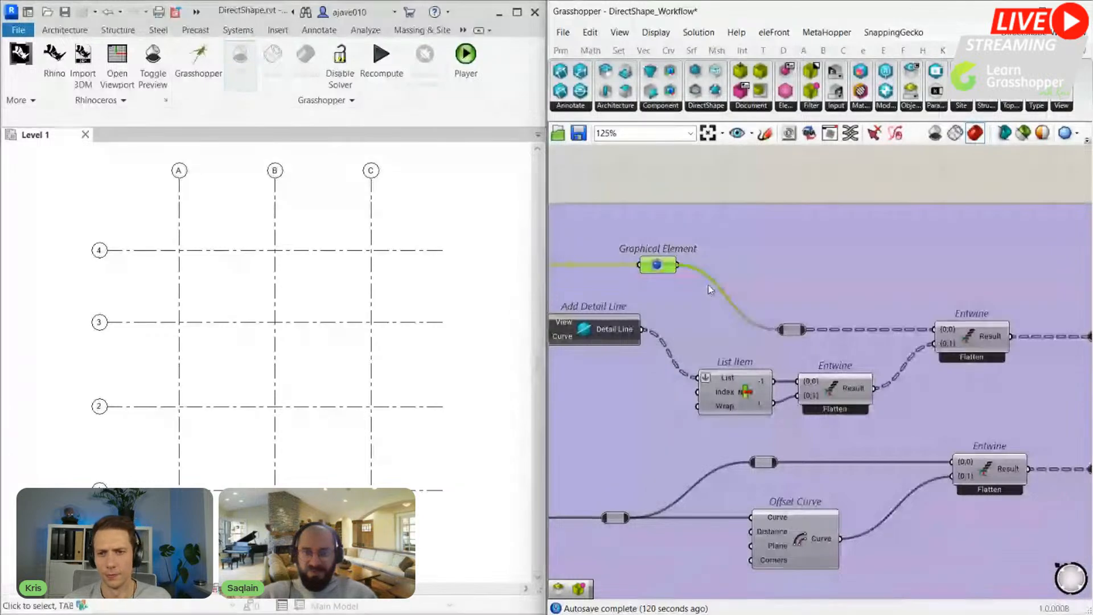
Step: Connect the upper Entwine's result relay to the References input of Add Aligned Dimension, and open that component's error messages
scroll(709, 285, "down", 6)
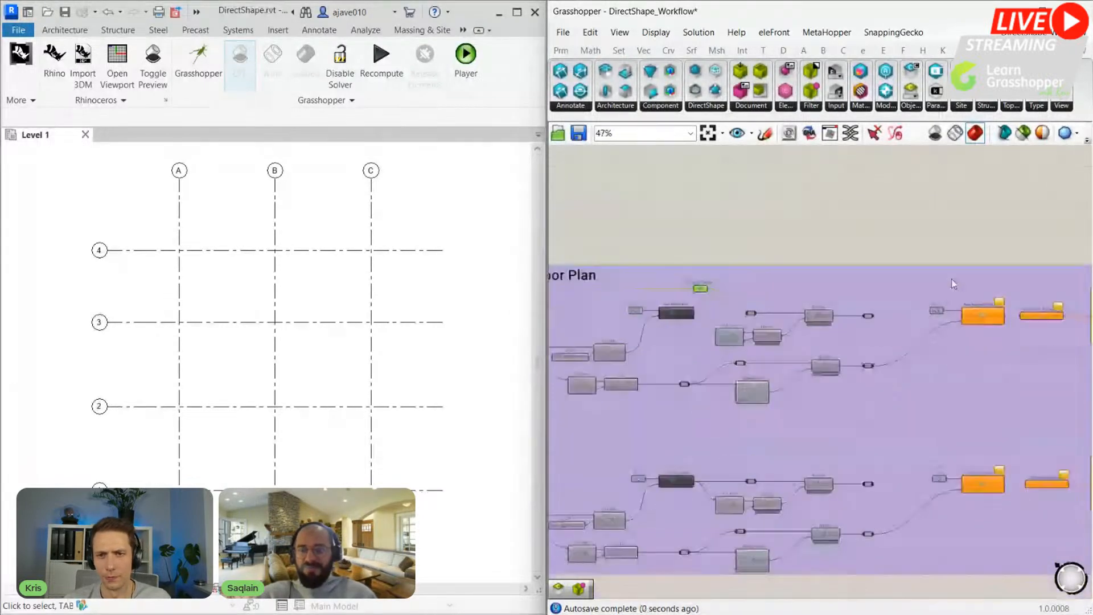
scroll(814, 317, "up", 5)
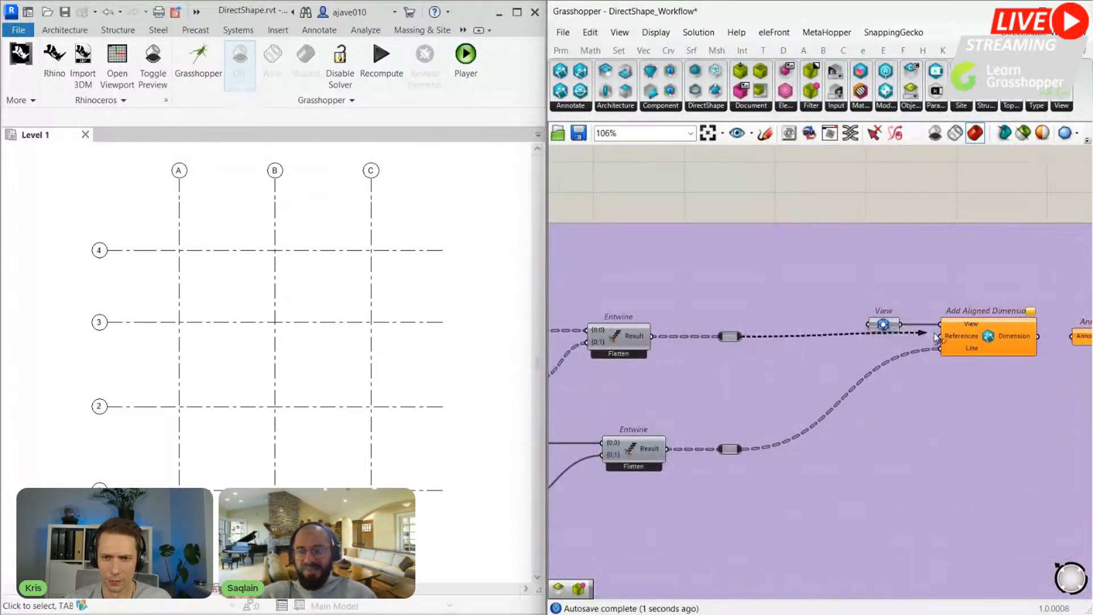
left_click_drag(937, 337, 942, 335)
scroll(969, 336, "up", 2)
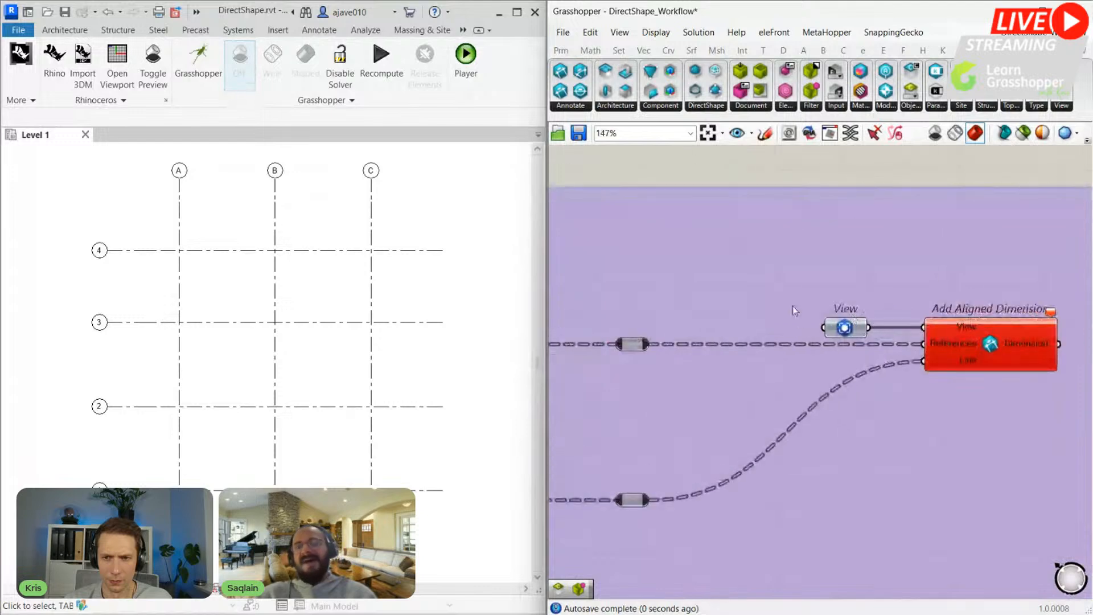
right_click_drag(792, 306, 760, 266)
scroll(797, 285, "up", 2)
left_click(815, 310)
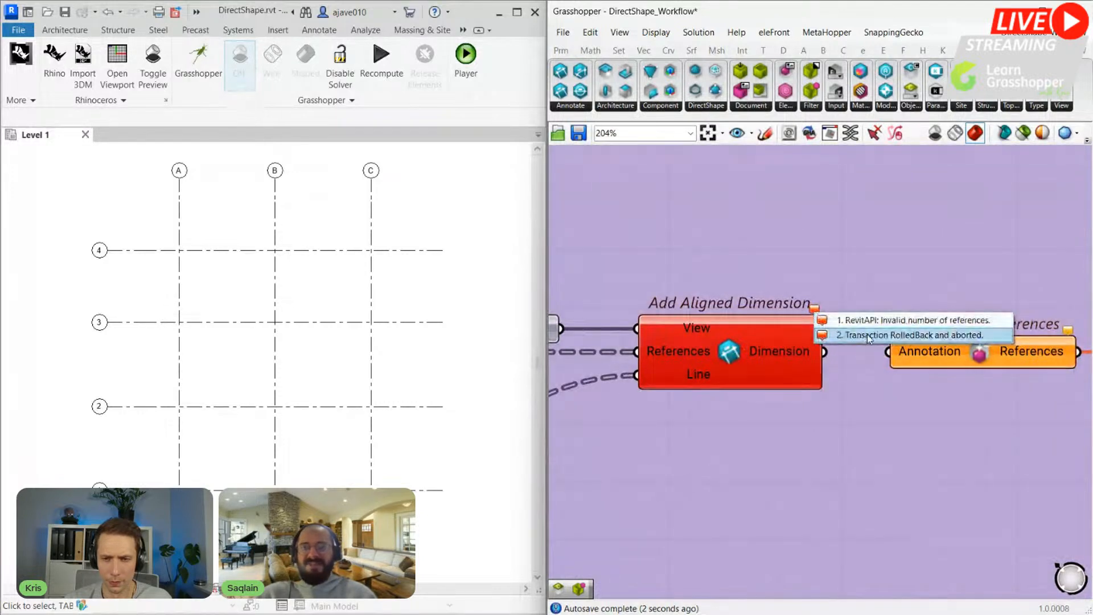
Step: Trace the upper Add Aligned Dimension component's References input back through the relays and Entwine to the Add Detail Line component
left_click(952, 326)
scroll(751, 279, "down", 4)
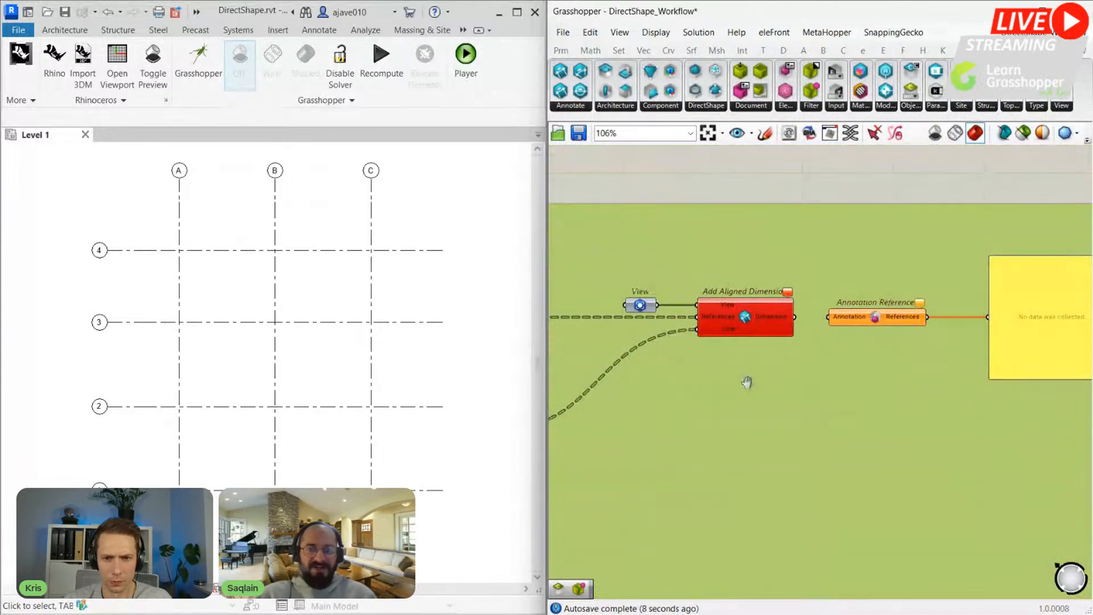
right_click_drag(748, 381, 771, 359)
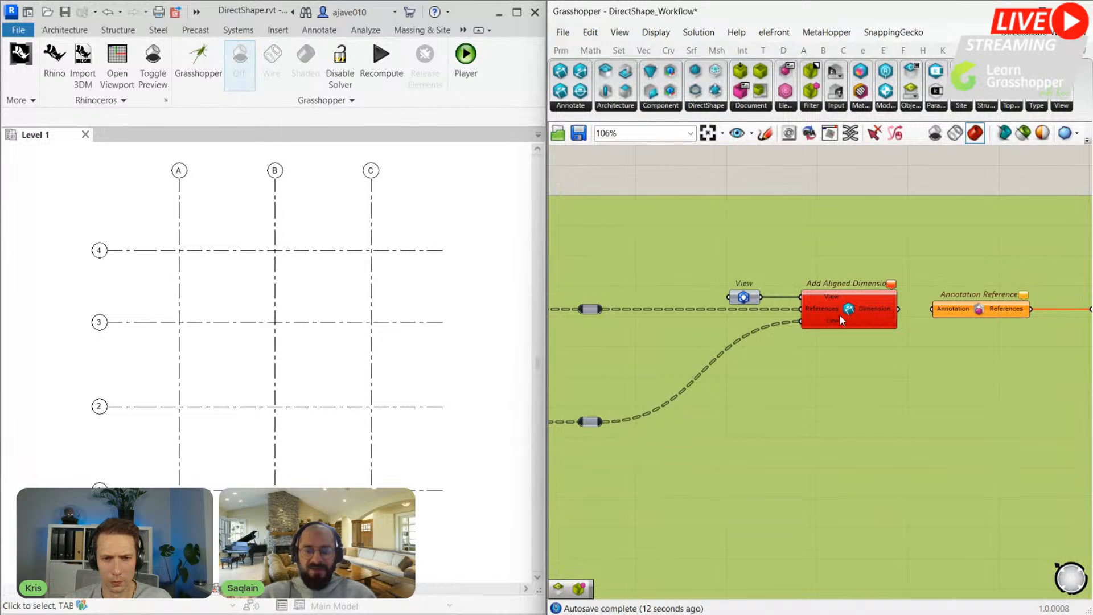
scroll(842, 321, "up", 1)
right_click_drag(836, 351, 853, 350)
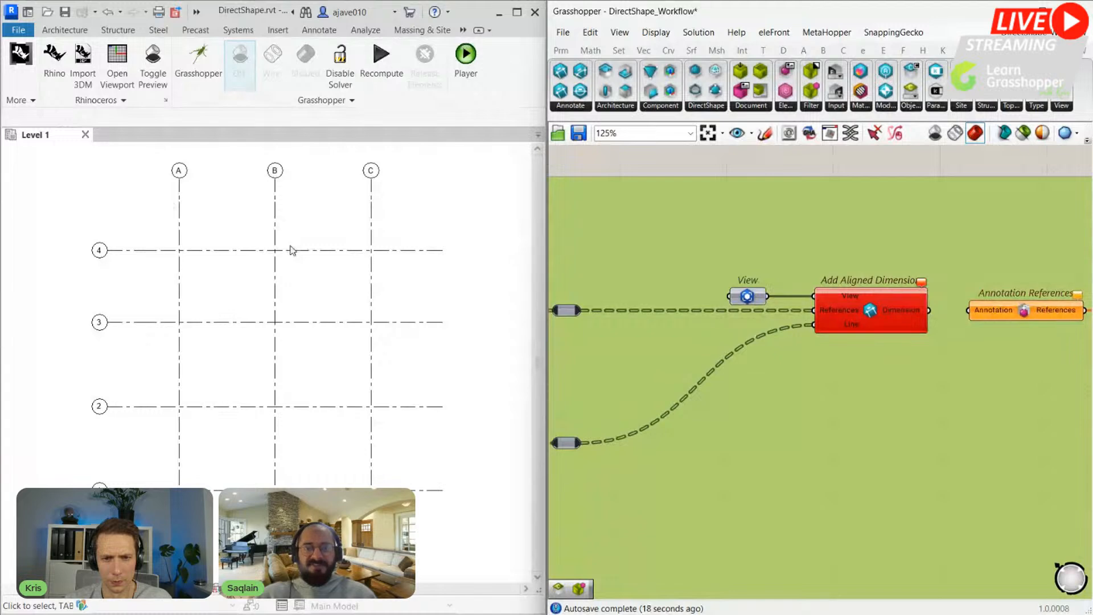
scroll(803, 233, "down", 4)
right_click_drag(570, 268, 775, 272)
scroll(676, 263, "up", 3)
right_click_drag(676, 263, 754, 265)
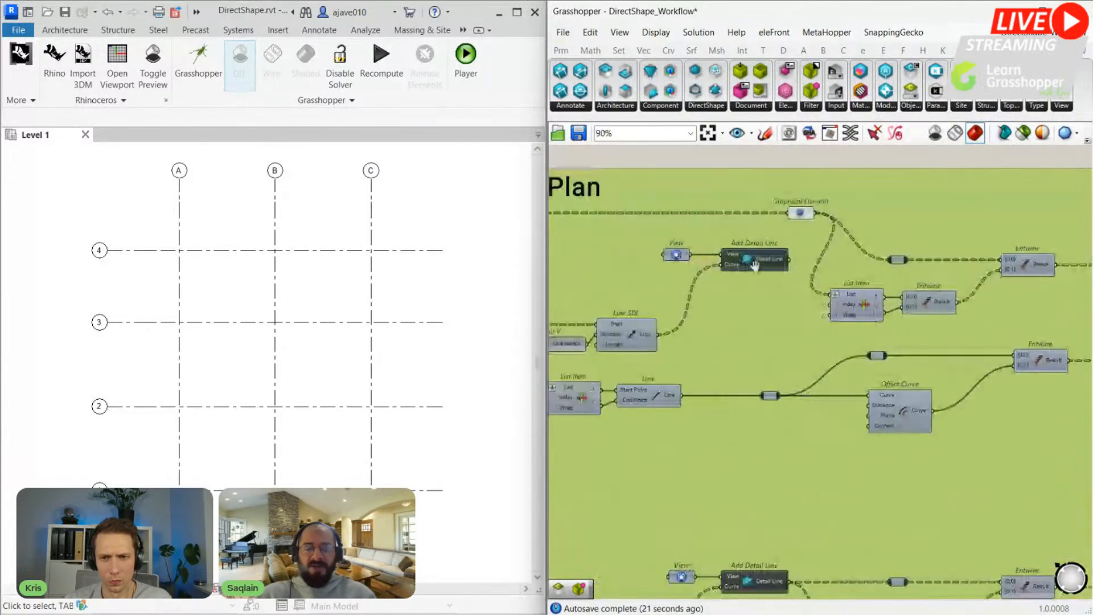
scroll(738, 254, "up", 3)
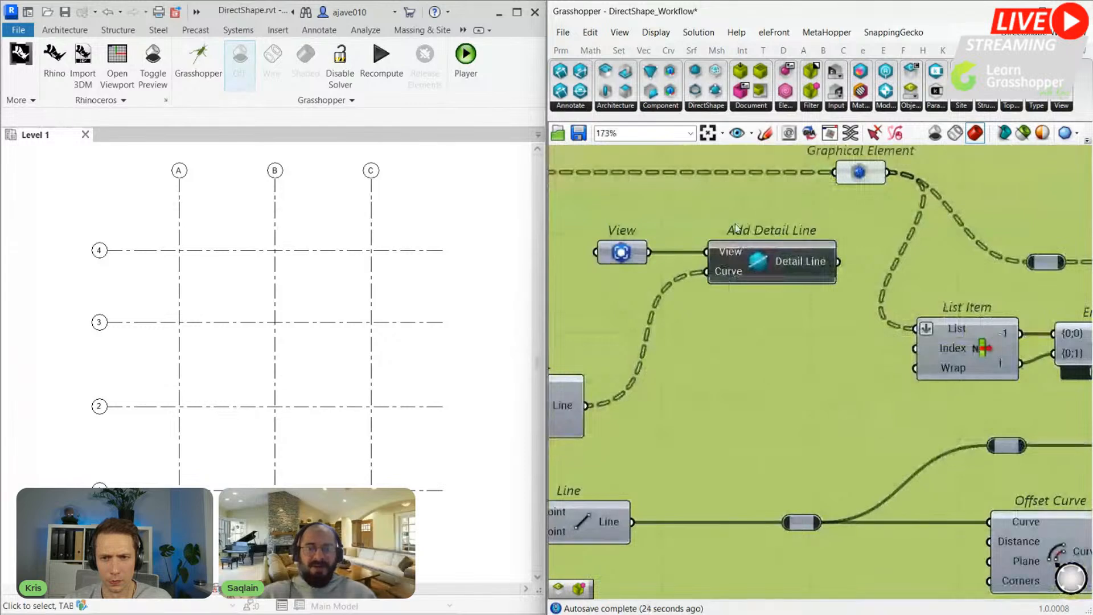
Step: Highlight the curve elements of Add Detail Line's Detail Line output in Revit and examine them near grid A on Level 1
mouse_move(783, 281)
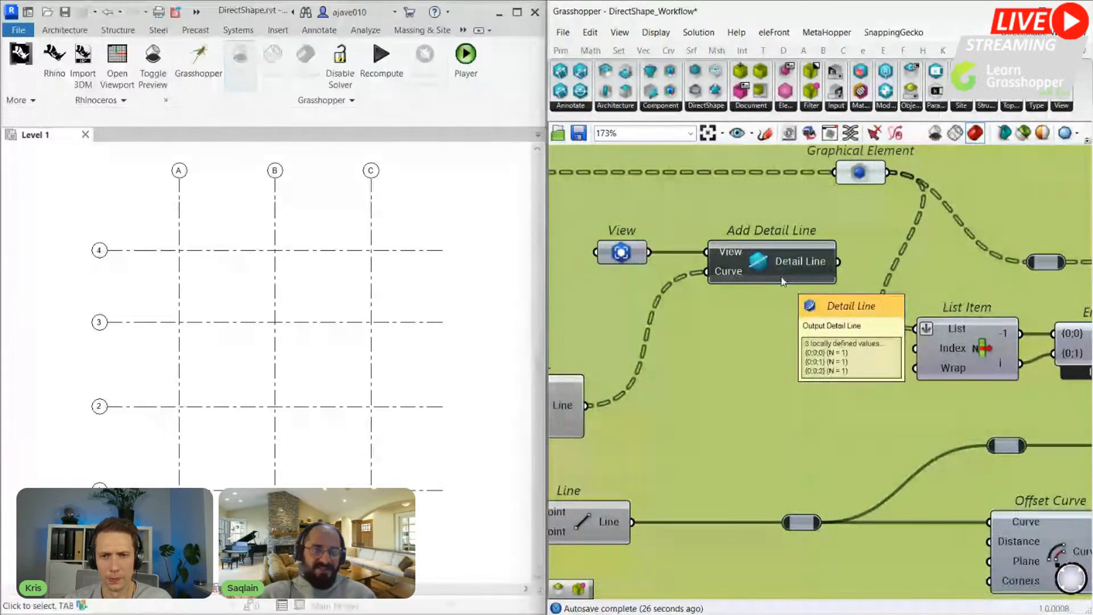
right_click(809, 266)
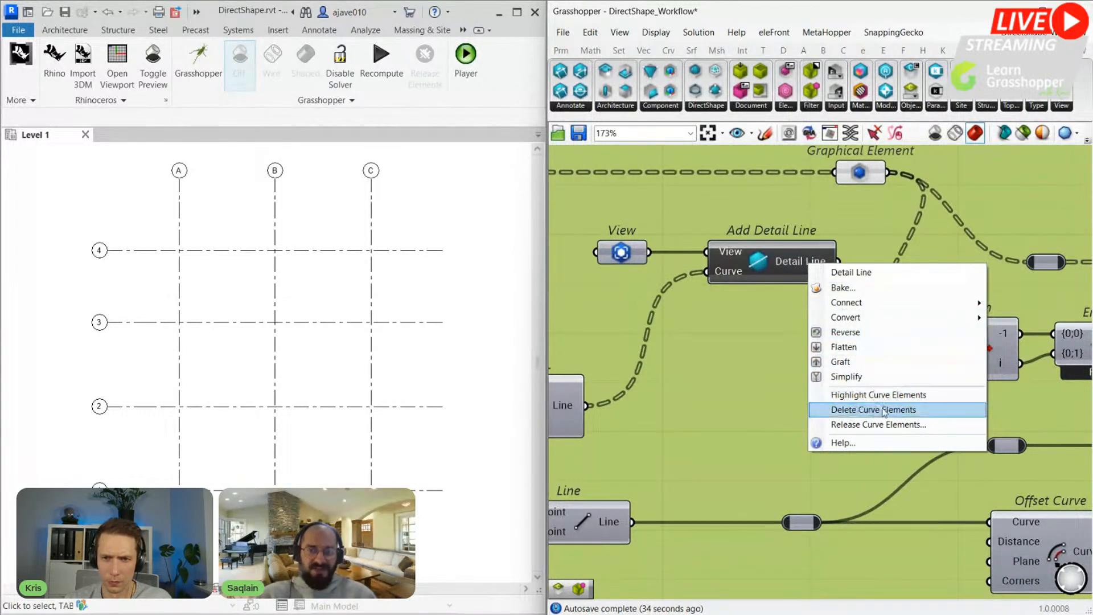
left_click(856, 394)
scroll(291, 414, "up", 5)
left_click_drag(98, 327, 188, 387)
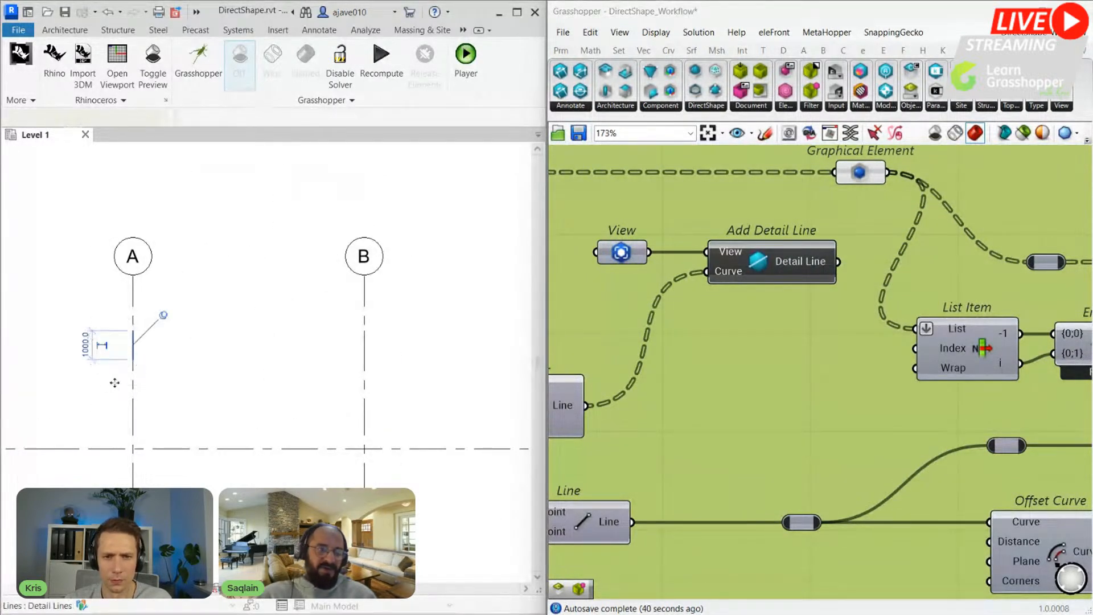
scroll(114, 351, "up", 3)
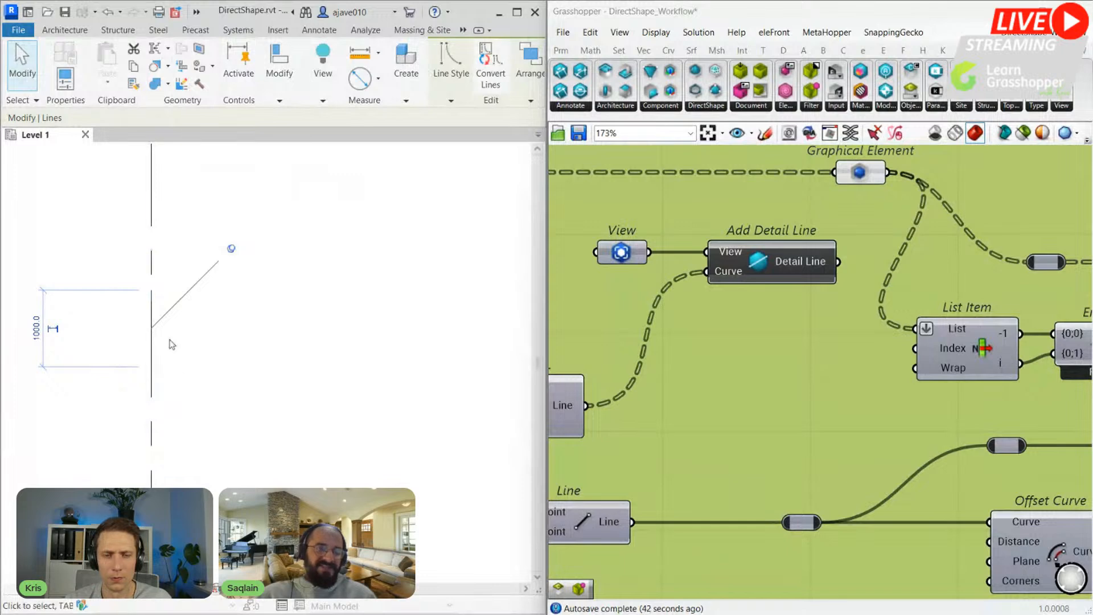
middle_click(217, 358)
middle_click(217, 358)
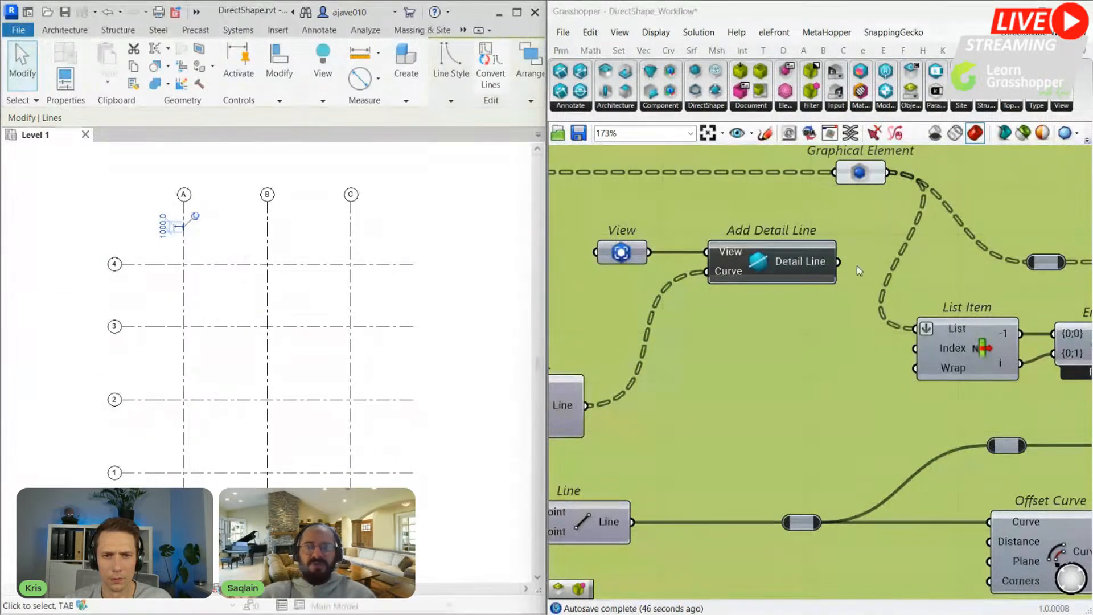
Step: Connect the upper Detail Line output to the relay feeding Entwine and to the List Item's List input, replacing the Graphical Element wires
scroll(842, 228, "down", 3)
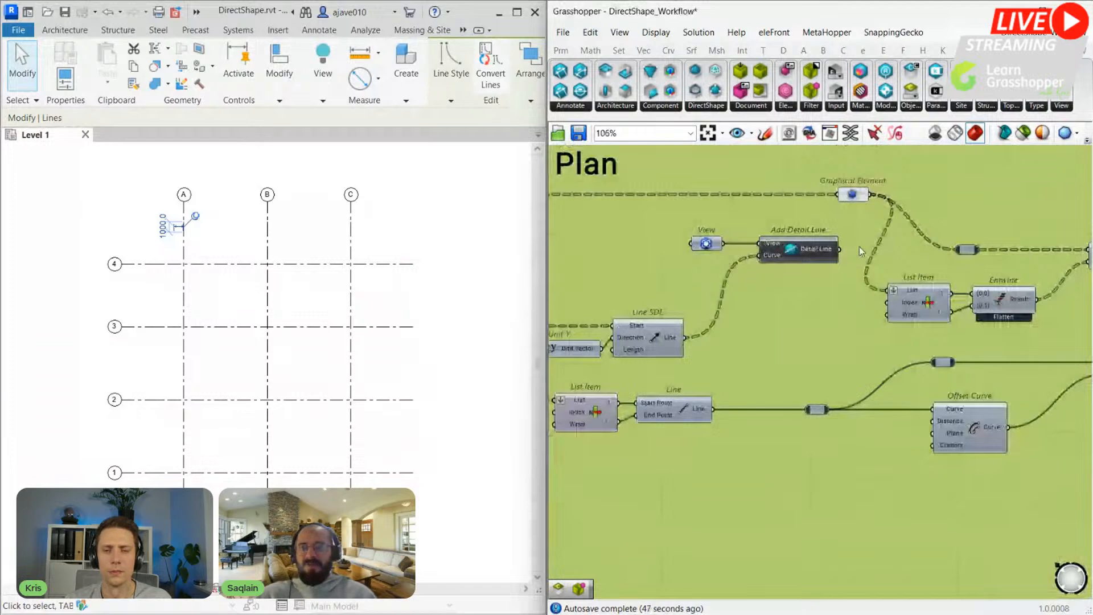
scroll(860, 248, "up", 4)
left_click_drag(822, 251, 1051, 252)
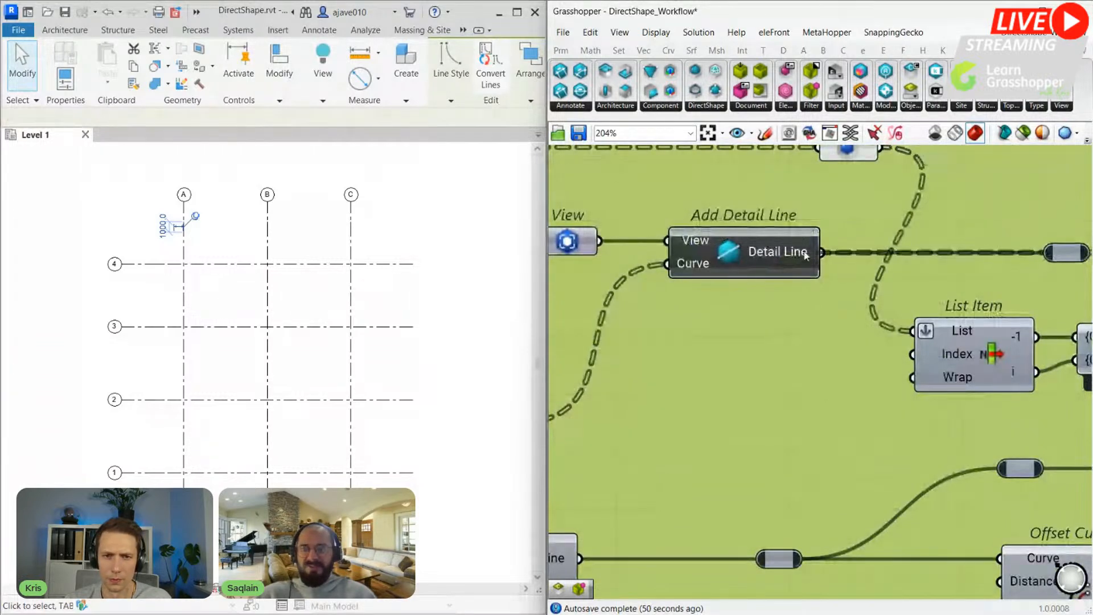
left_click_drag(822, 251, 913, 353)
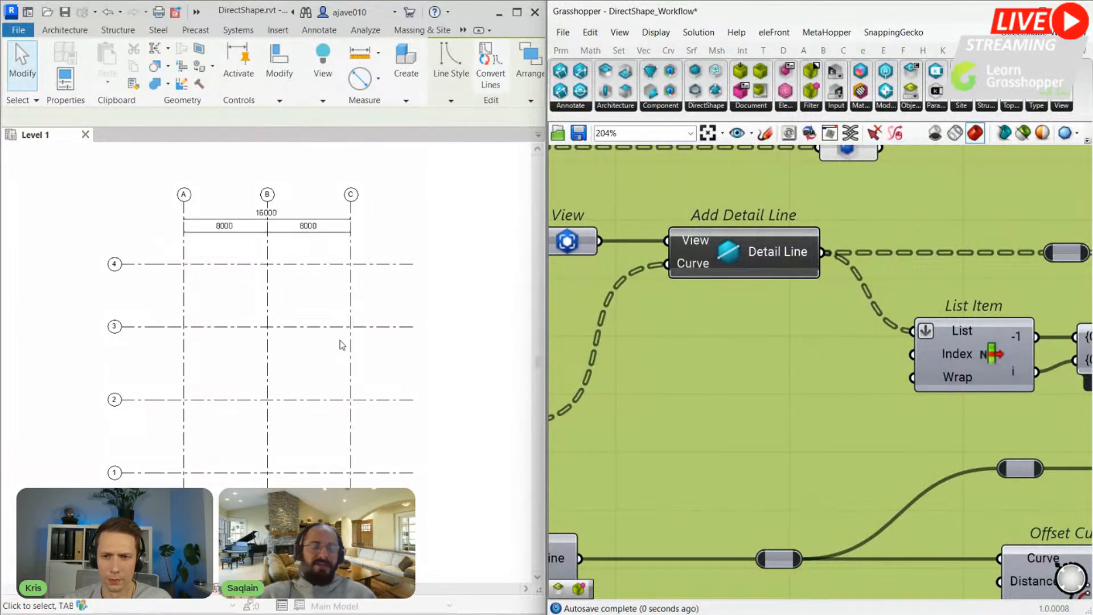
scroll(245, 214, "up", 3)
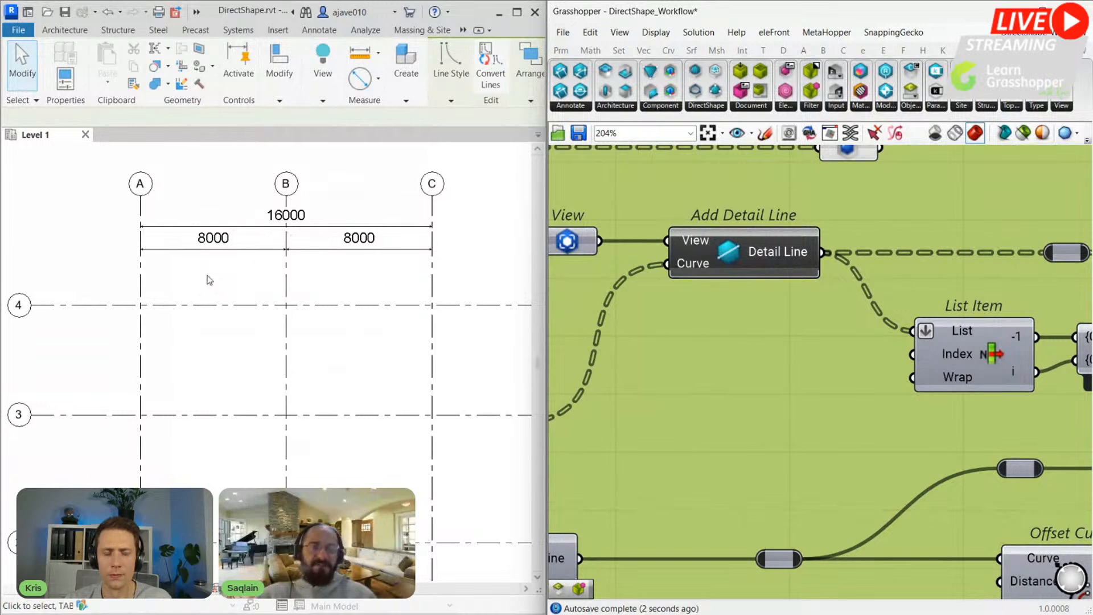
scroll(203, 279, "down", 2)
Step: Connect the upper Add Aligned Dimension's Dimension output to Annotation References and inspect the referenced Revit curves in the attached panel
scroll(741, 299, "down", 6)
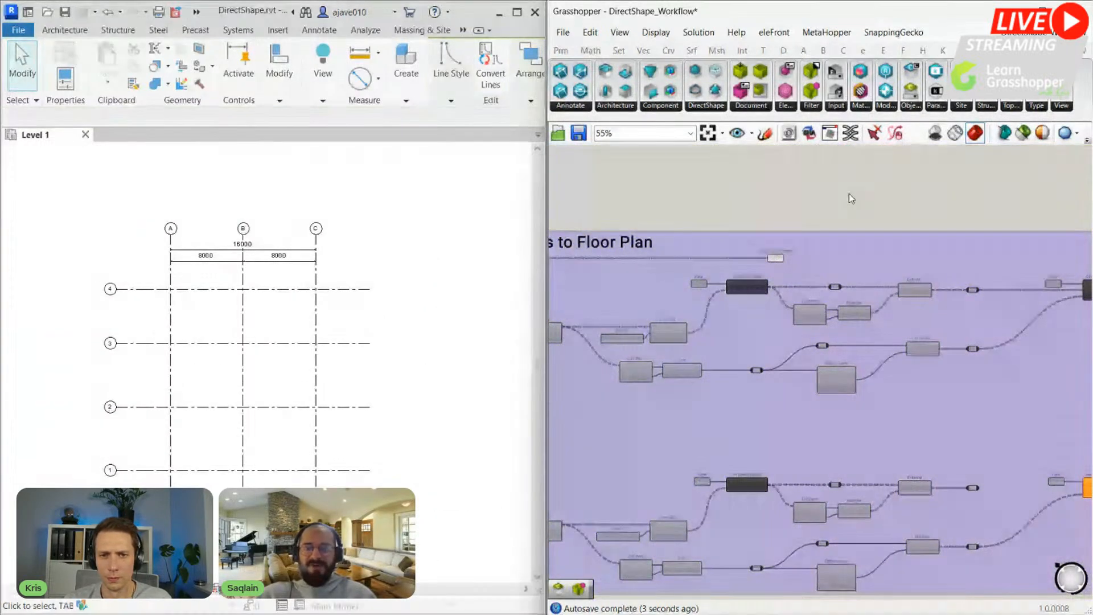
right_click_drag(1054, 296, 741, 262)
scroll(842, 256, "up", 6)
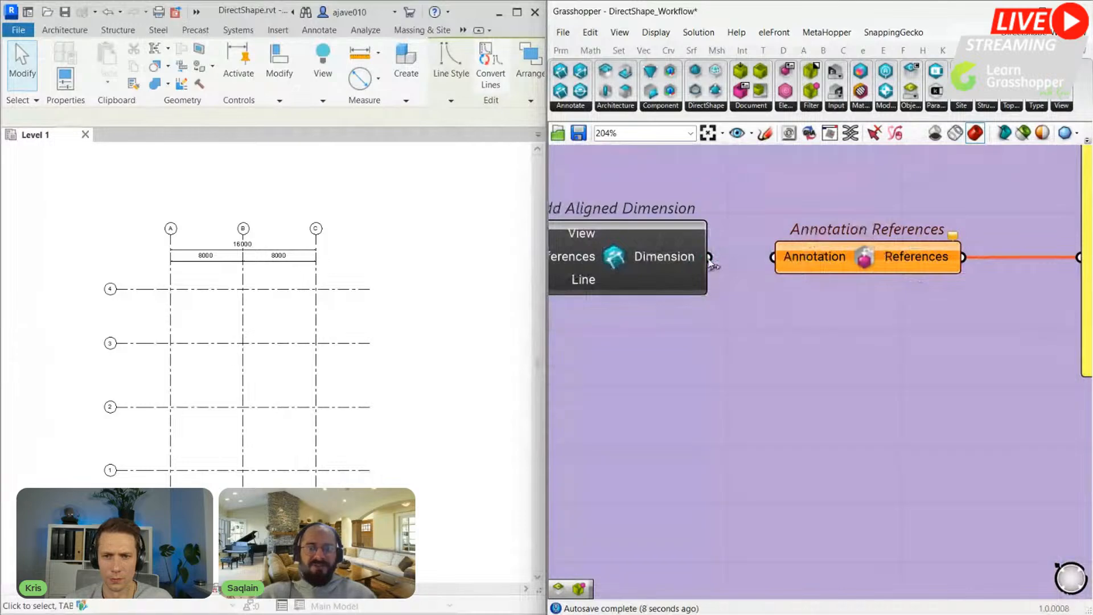
left_click_drag(709, 258, 772, 257)
scroll(747, 287, "down", 2)
scroll(829, 243, "up", 4)
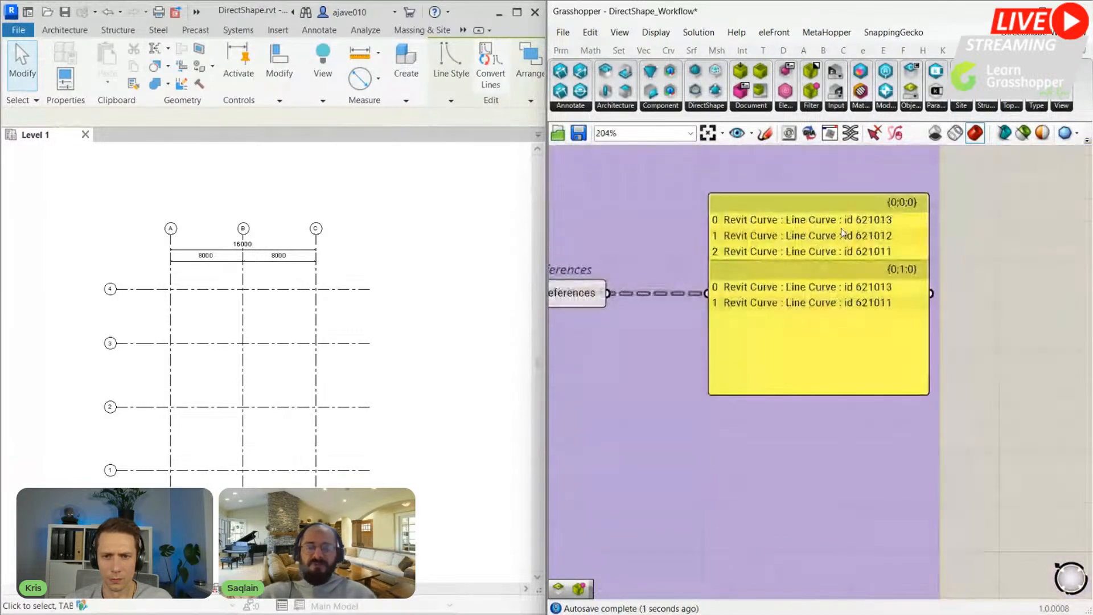
scroll(271, 262, "up", 4)
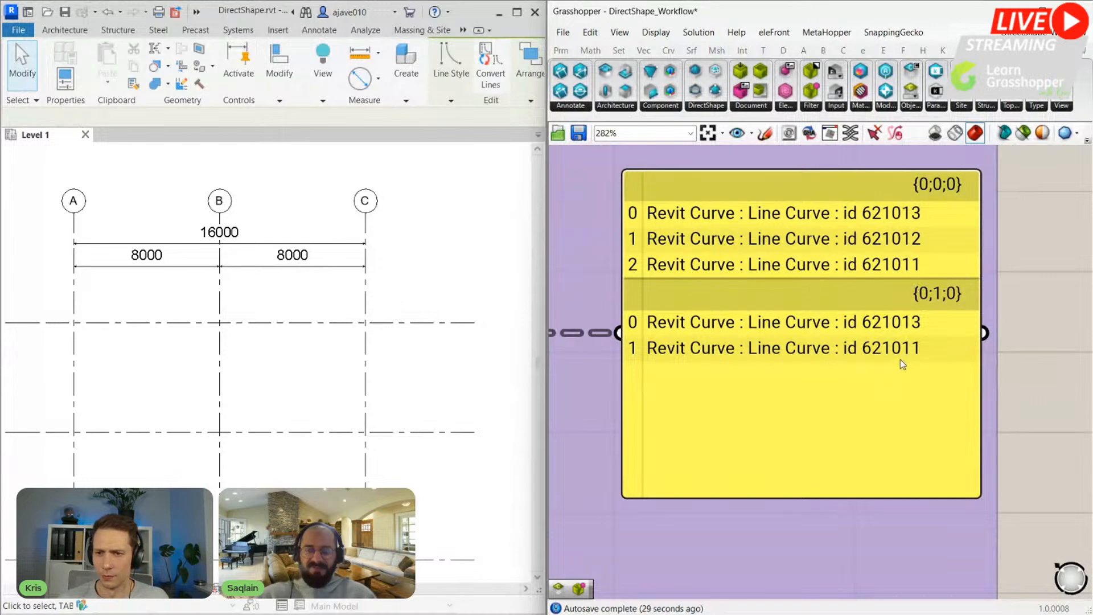
Step: Connect the lower Entwine's result relay to the References input of the lower Add Aligned Dimension, and view the whole Revit floor plan
scroll(908, 362, "down", 8)
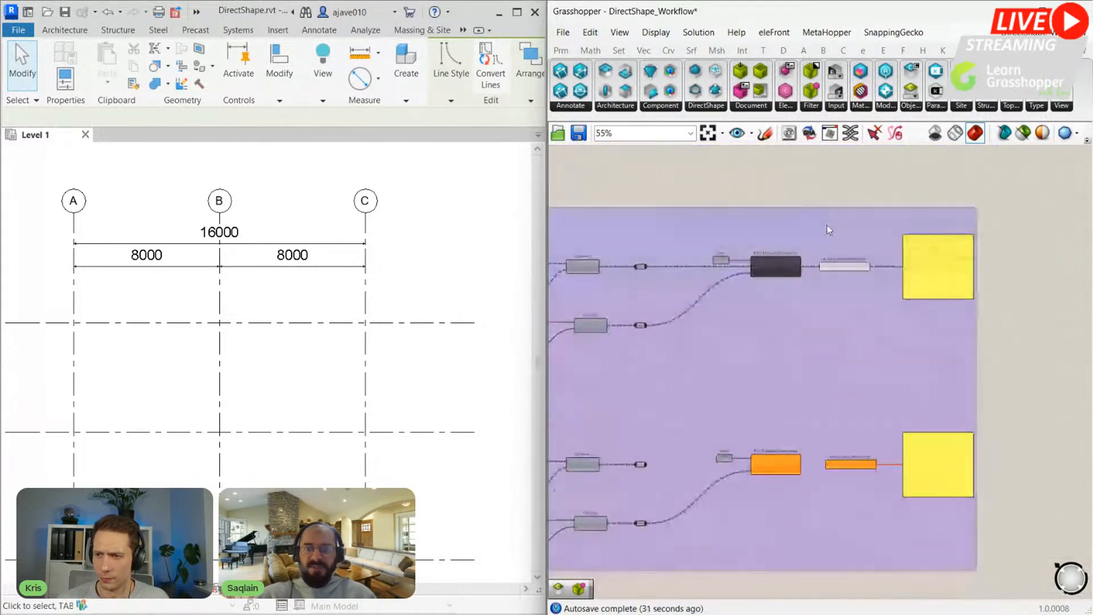
scroll(686, 490, "up", 5)
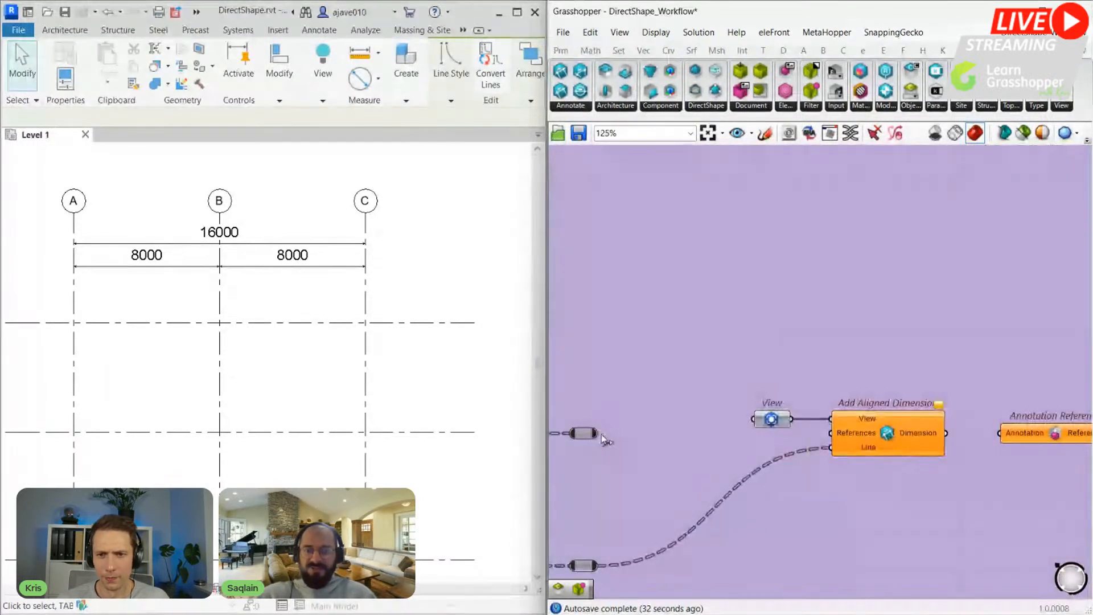
left_click_drag(631, 435, 831, 433)
scroll(235, 351, "down", 6)
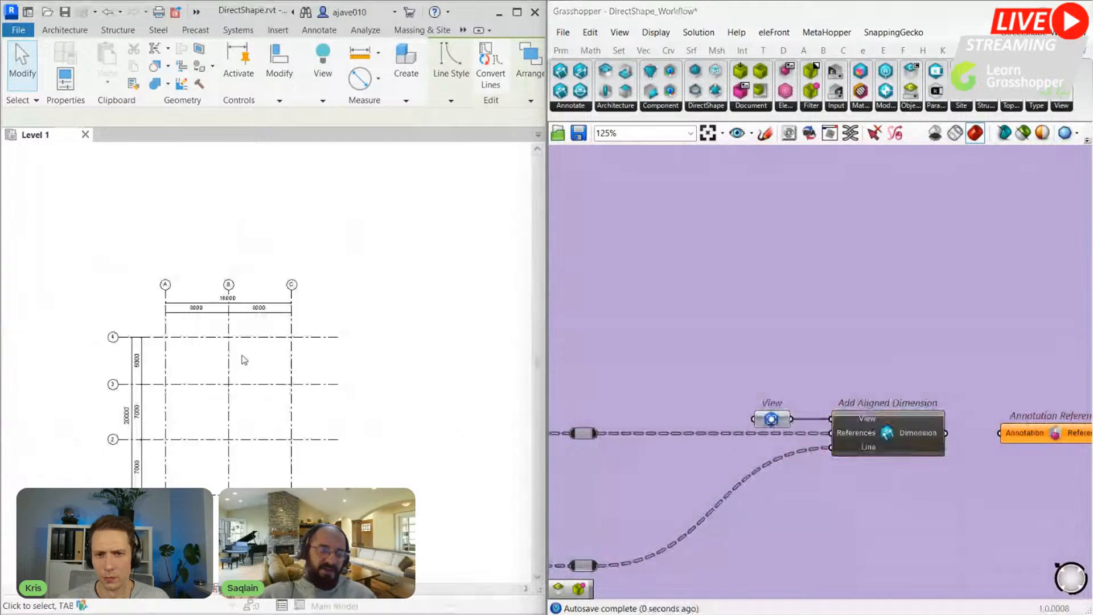
middle_click(243, 361)
middle_click(243, 361)
Step: Set the upper Evaluate Curve's parameter to 0.859 to move the horizontal dimension lines in the Revit plan
scroll(705, 409, "down", 9)
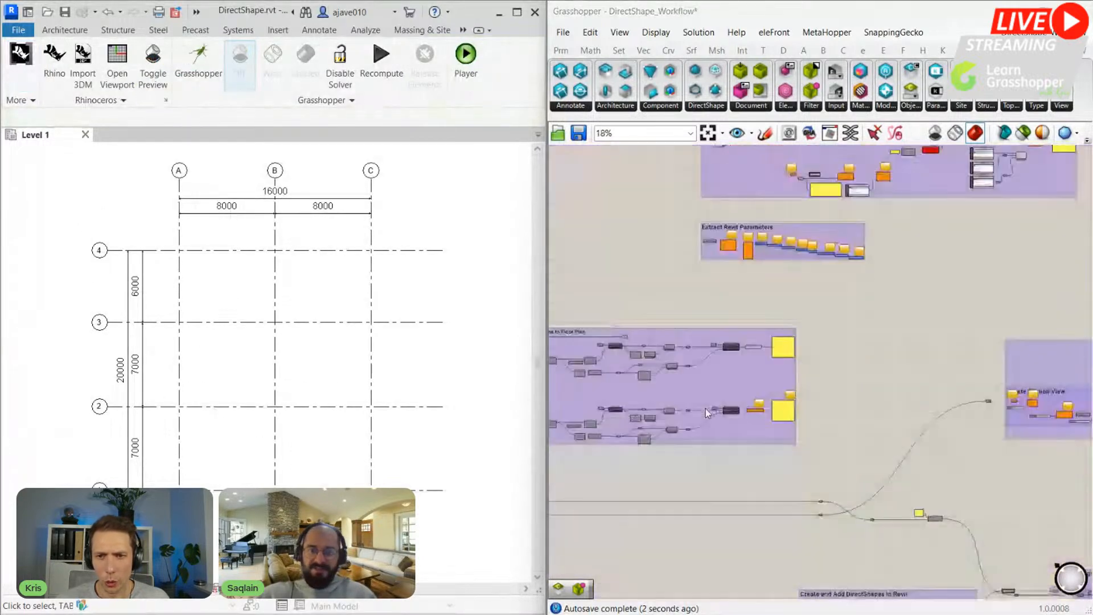
scroll(703, 319, "up", 10)
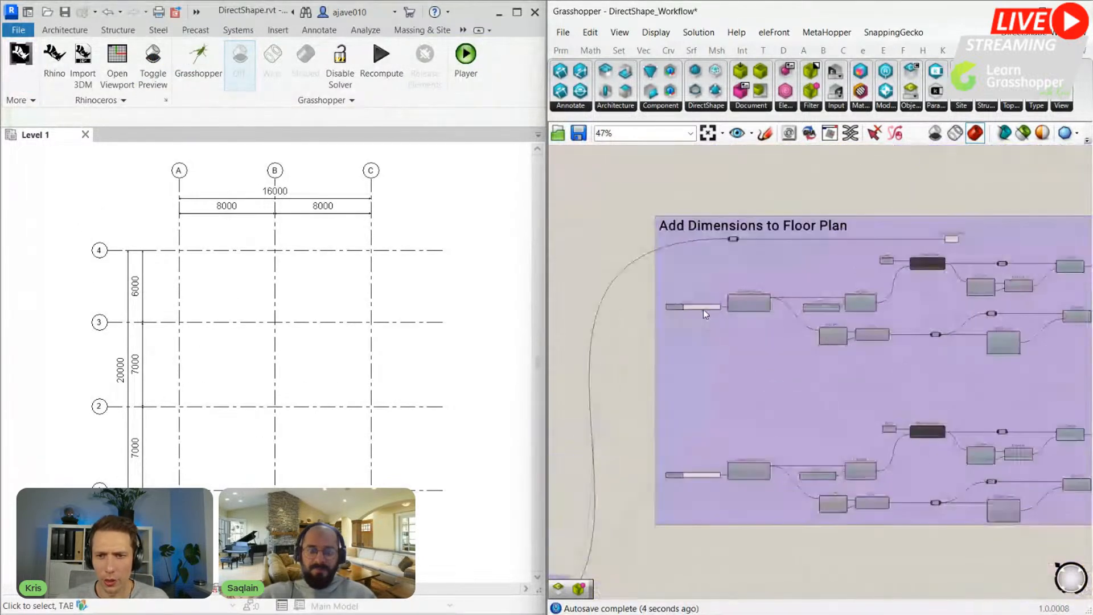
scroll(742, 328, "up", 2)
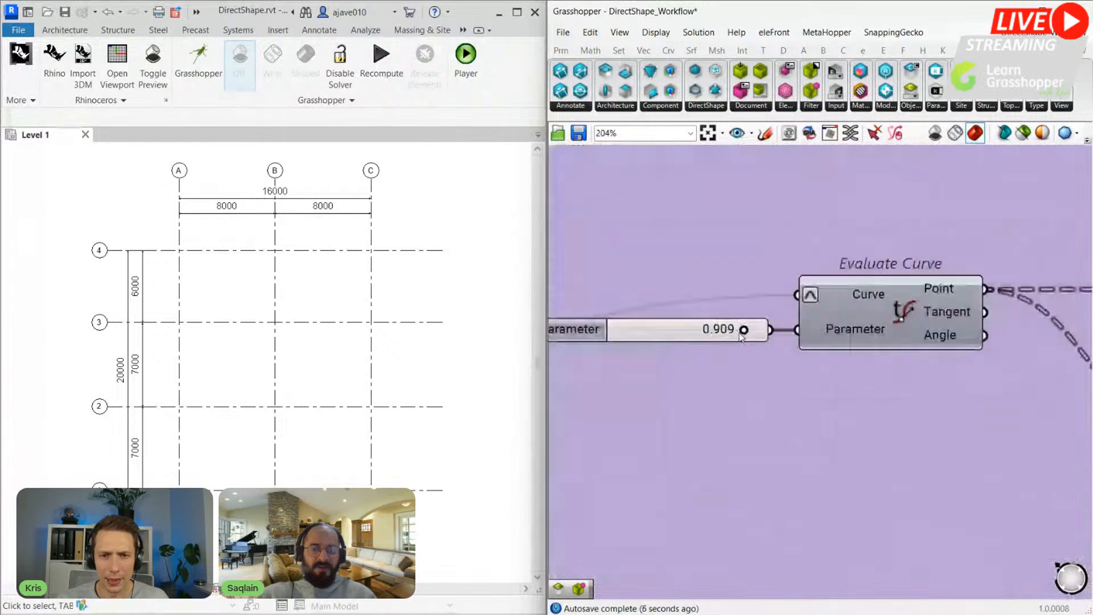
mouse_move(744, 330)
left_mouse_down()
mouse_move(723, 331)
mouse_move(738, 332)
left_mouse_up()
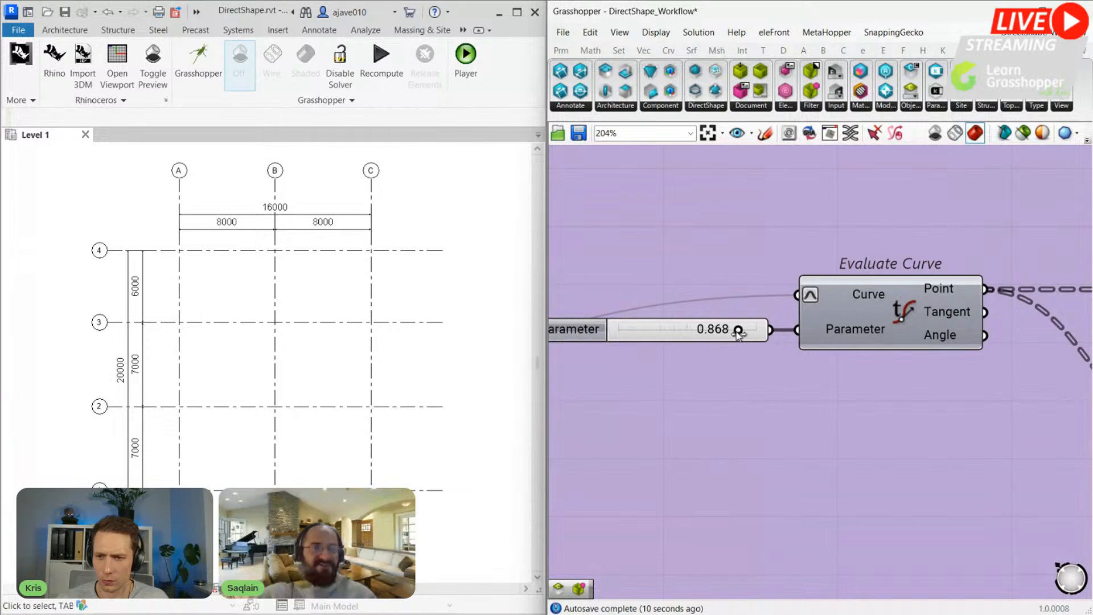
left_click_drag(739, 333, 726, 332)
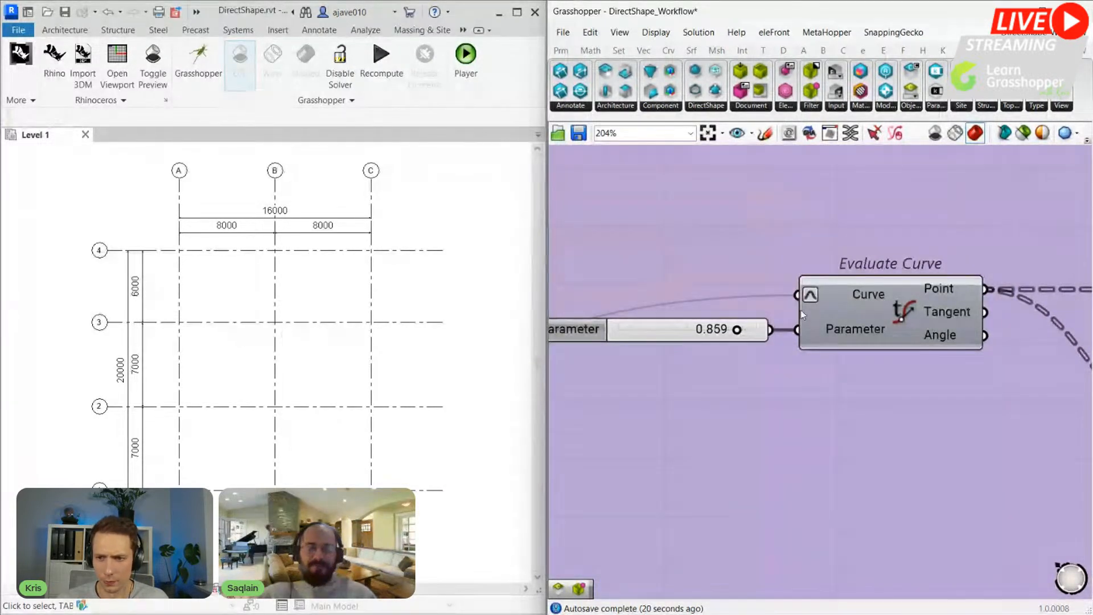
scroll(803, 315, "down", 5)
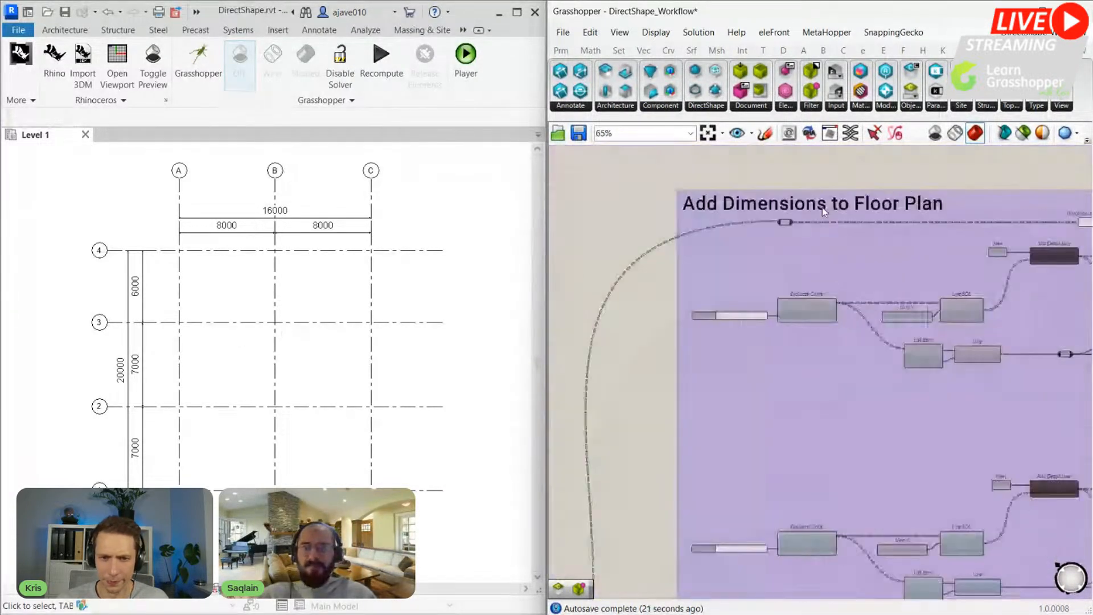
Step: Review the saved named views and the available Component components, including those for loading, saving and creating component families
left_click(753, 135)
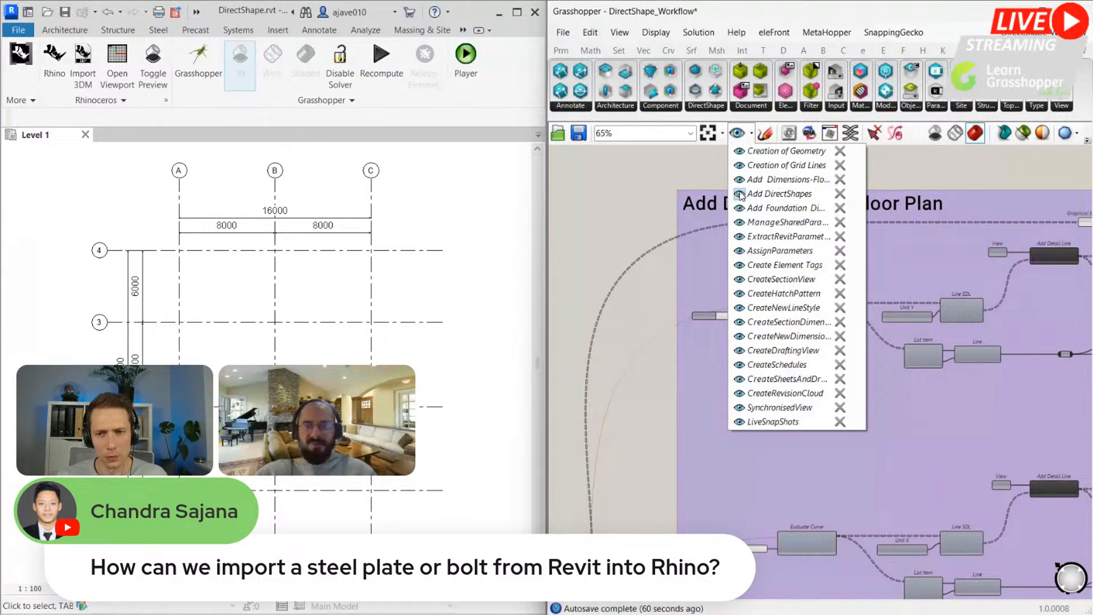
left_click(660, 105)
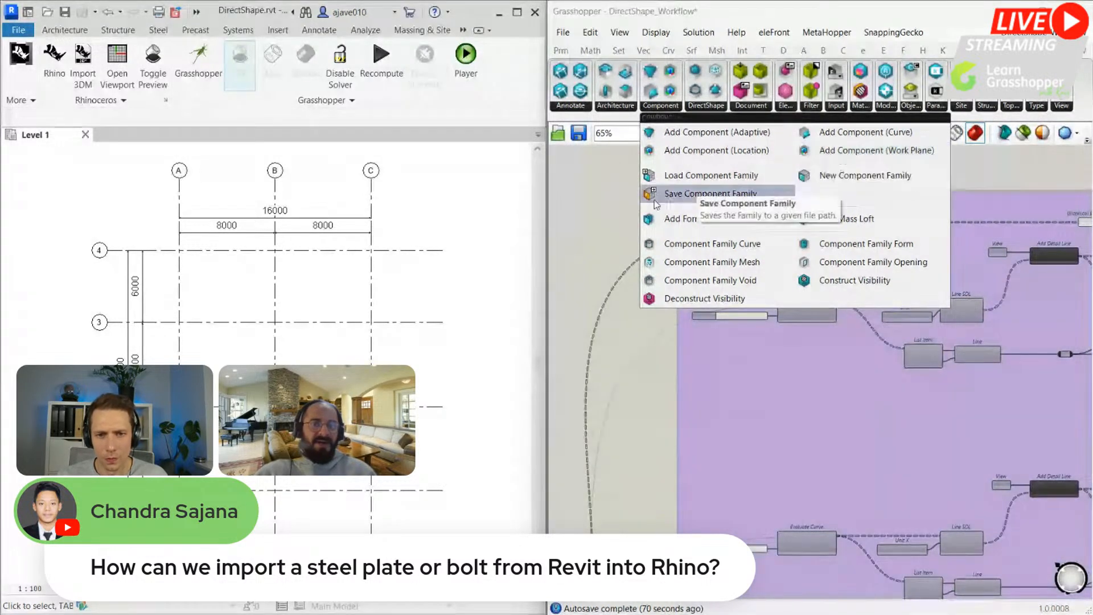
left_click(597, 221)
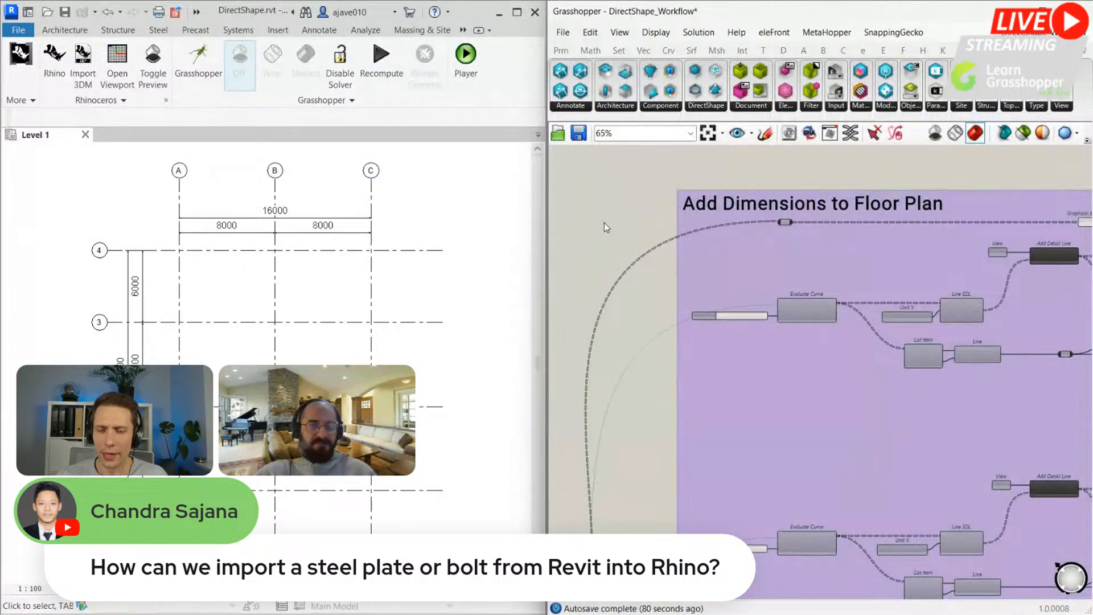
Step: Go to the Add DirectShapes named view and examine the steel column and base plate DirectShape type definitions
left_click(753, 135)
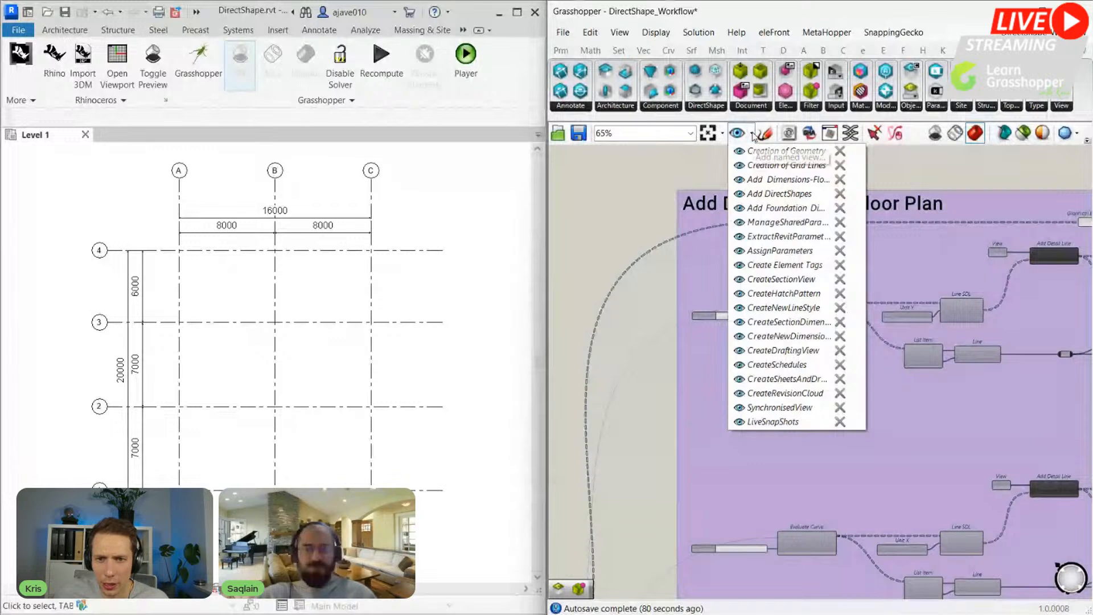
mouse_move(739, 194)
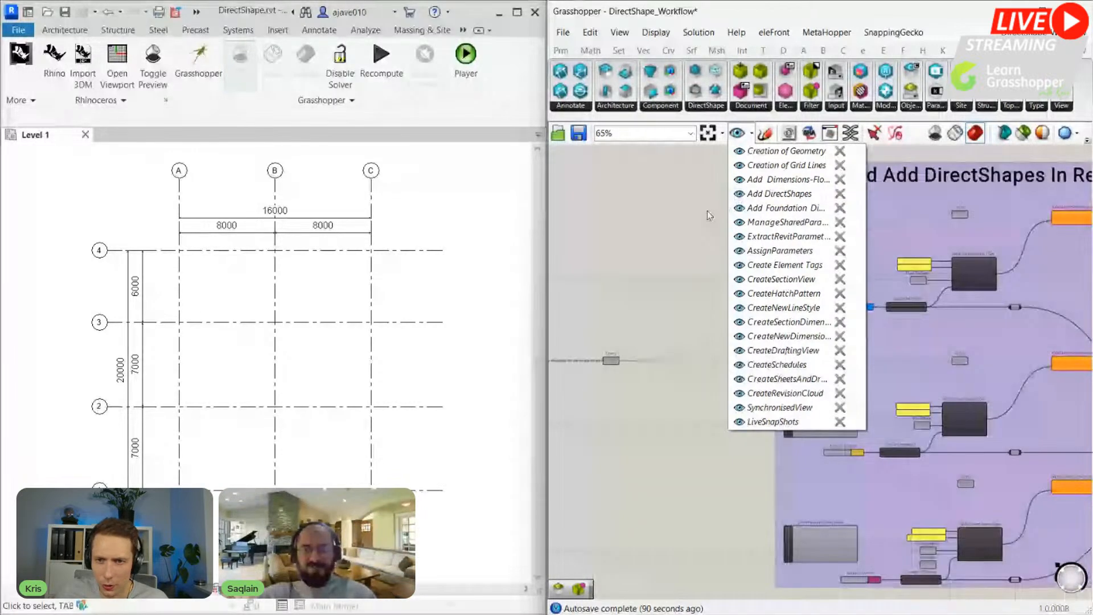
left_click(739, 195)
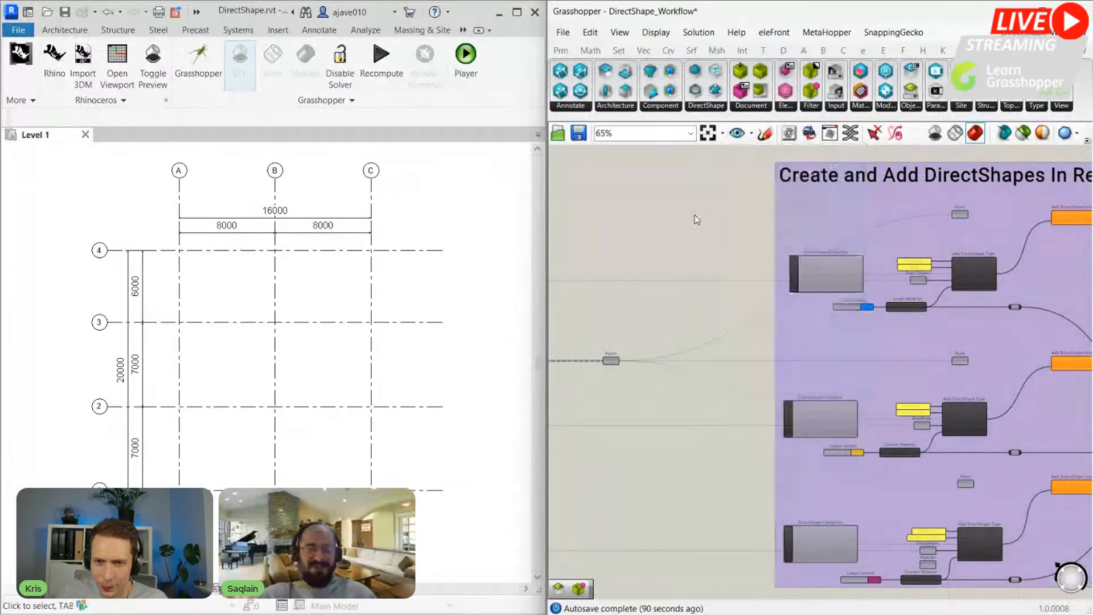
scroll(655, 296, "down", 3)
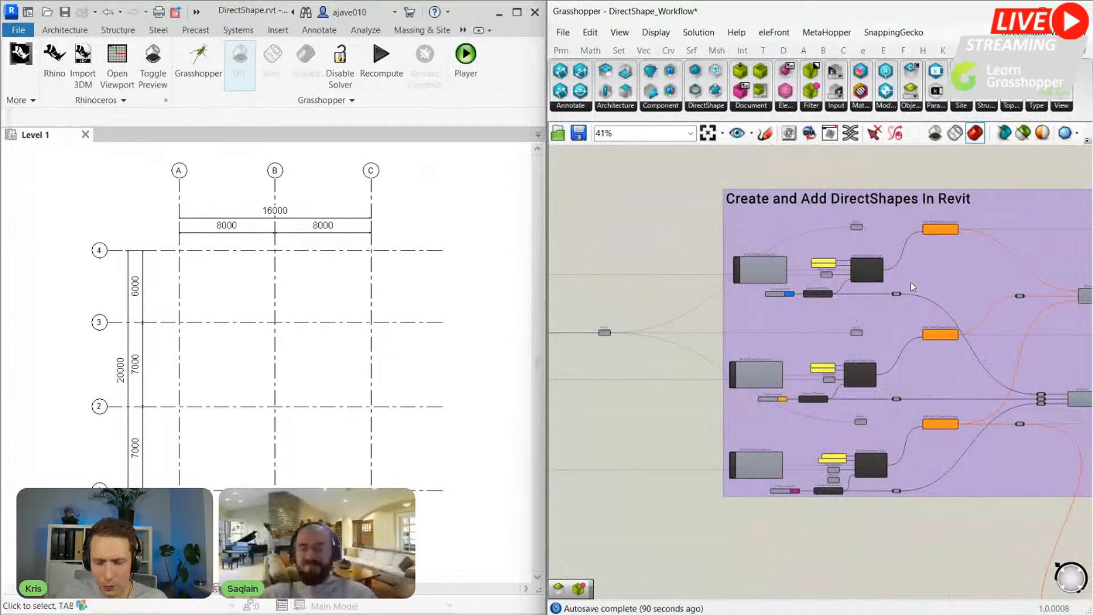
scroll(905, 283, "up", 5)
right_click(792, 341)
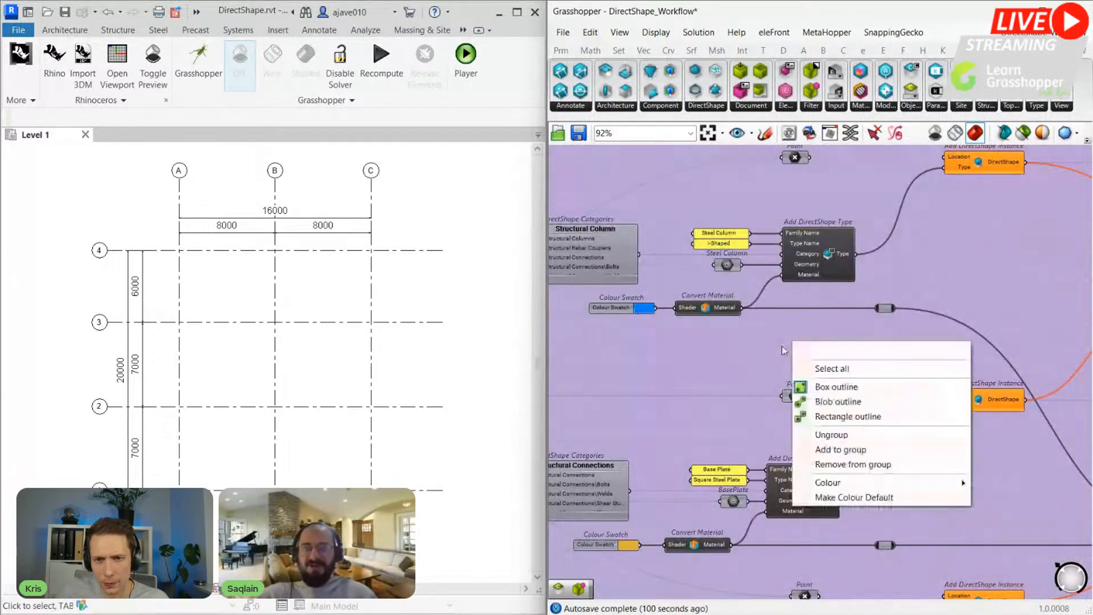
Step: Examine the steel column, base plate and isolated foundation DirectShape type definitions, including their names, categories, geometry and materials
left_click(781, 346)
right_click_drag(786, 344, 854, 346)
scroll(818, 268, "up", 2)
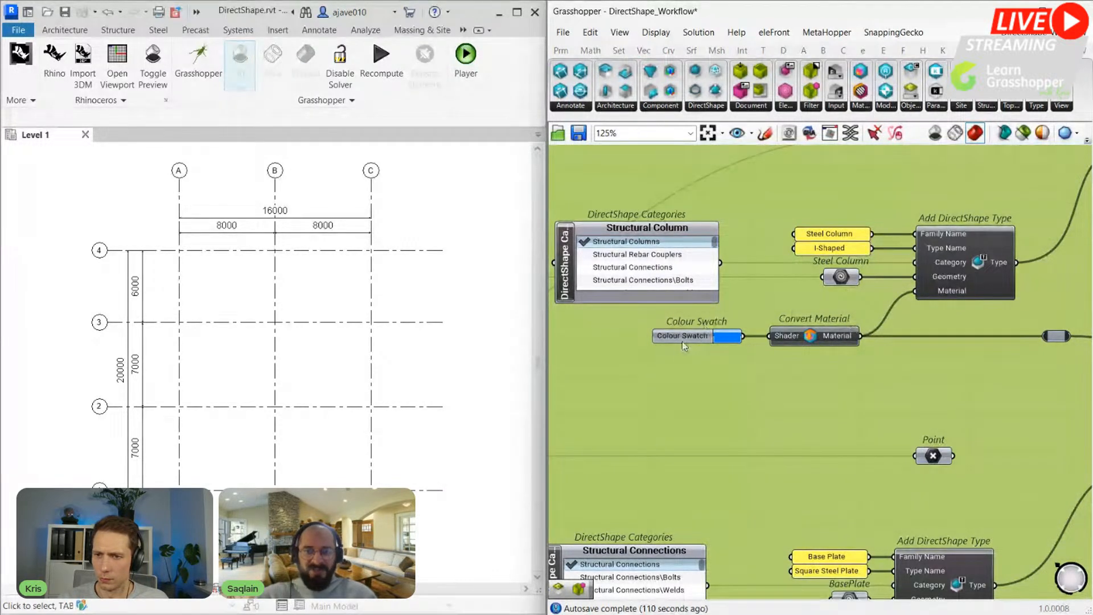
scroll(800, 341, "down", 5)
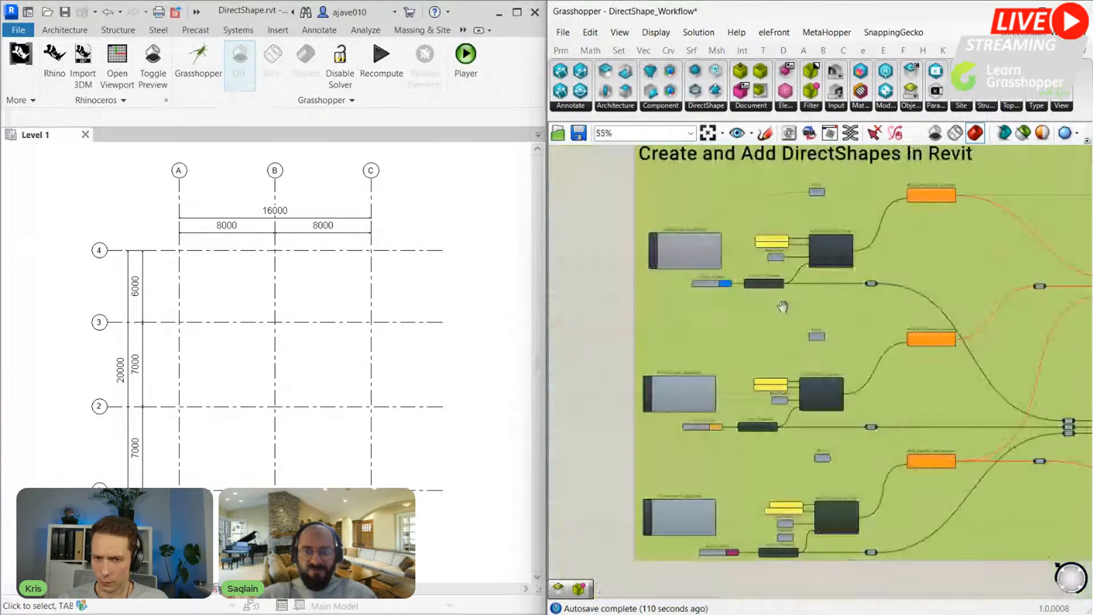
scroll(764, 313, "up", 4)
scroll(763, 315, "up", 1)
right_click_drag(859, 397, 847, 253)
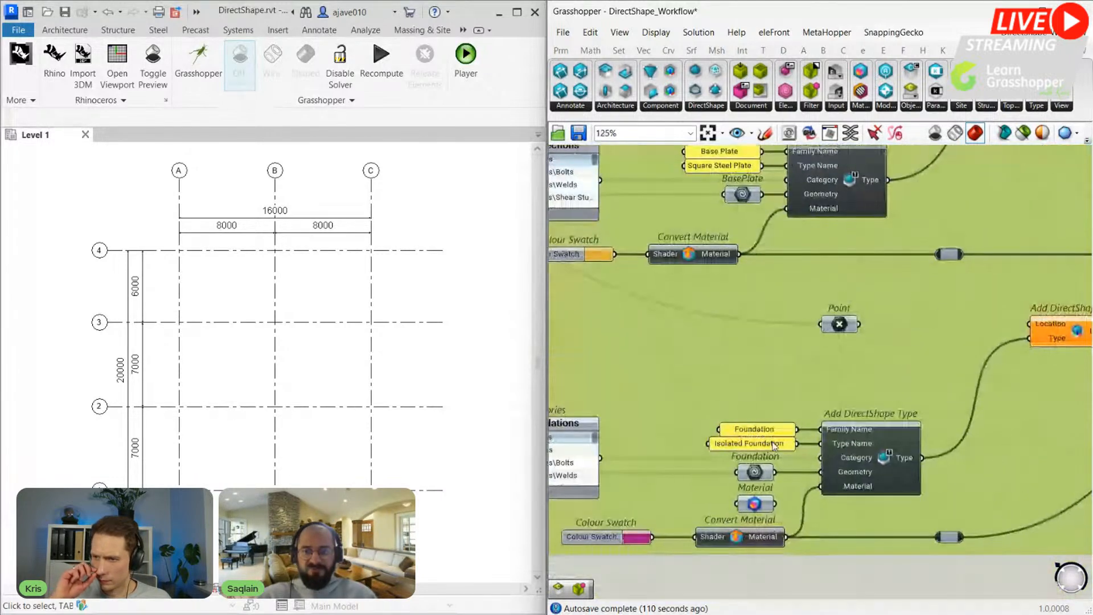
scroll(748, 457, "down", 4)
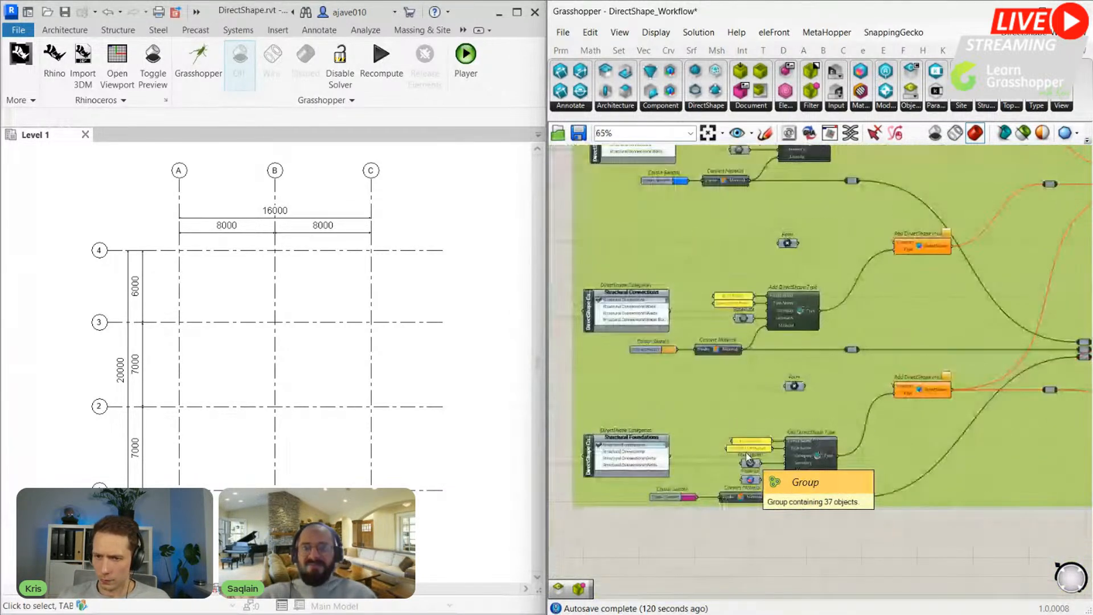
scroll(806, 279, "down", 1)
Step: Connect the upper Point to the Location input of the steel column's Add DirectShape Instance and check the columns in the Revit plan
scroll(805, 279, "up", 3)
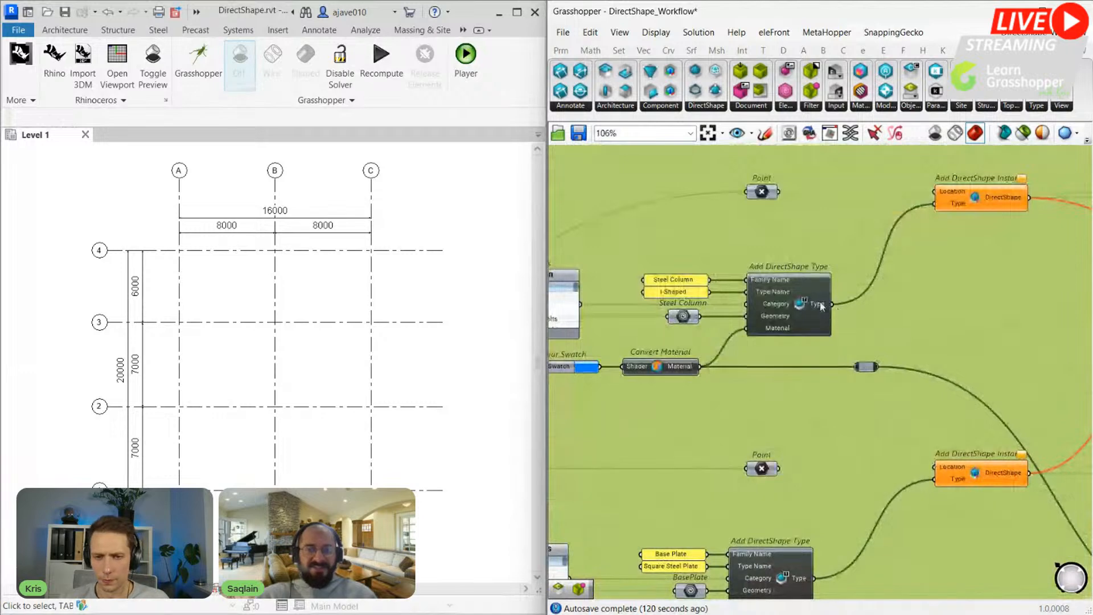
mouse_move(901, 286)
right_mouse_down()
mouse_move(866, 334)
mouse_move(836, 336)
mouse_move(835, 359)
right_mouse_up()
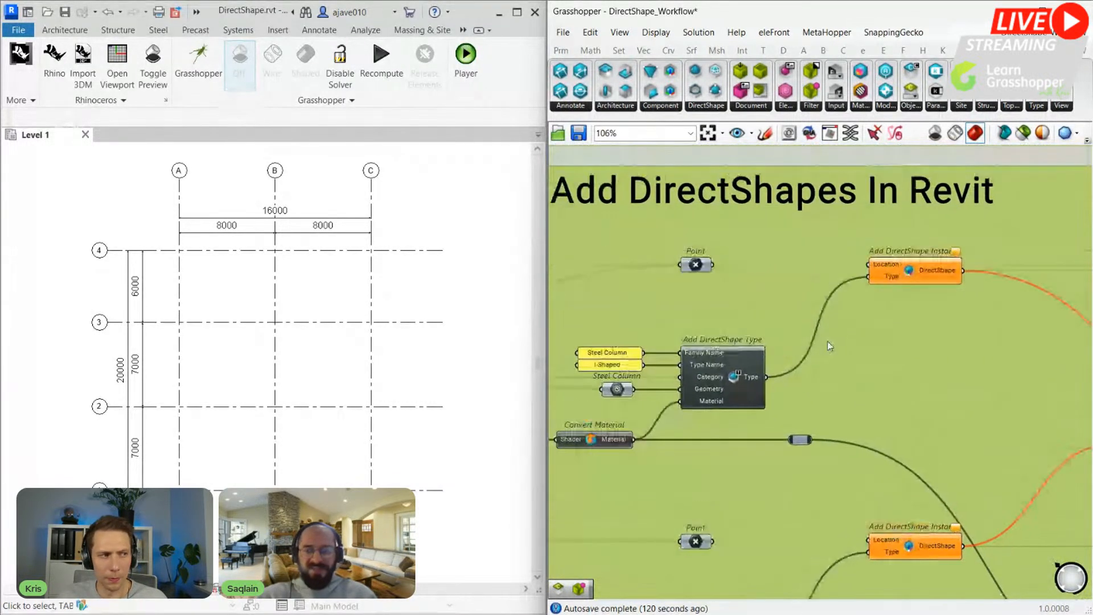
scroll(910, 253, "up", 2)
scroll(912, 253, "up", 1)
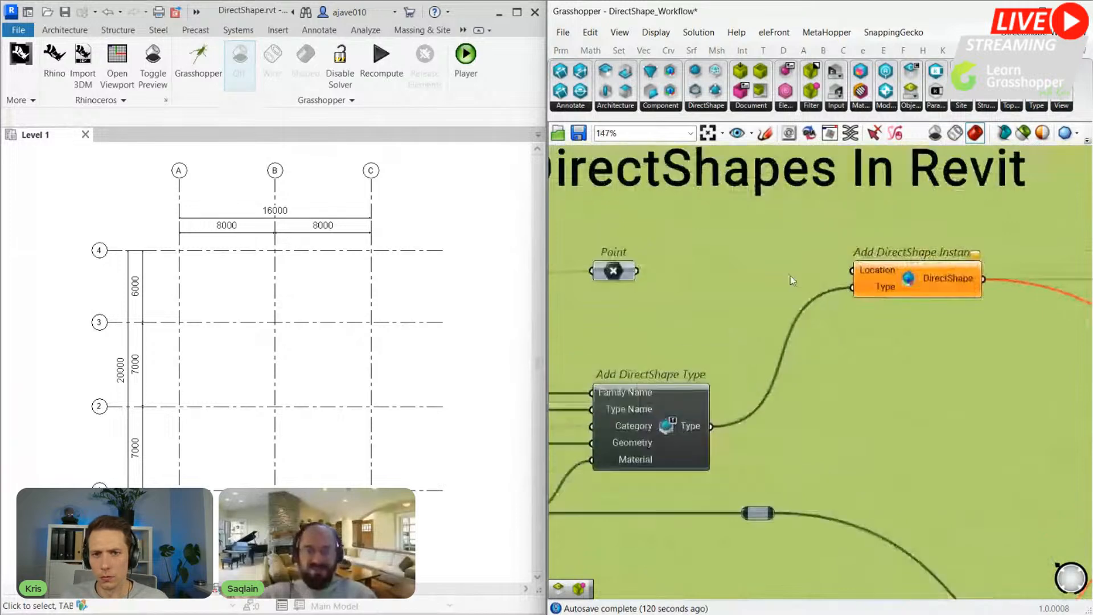
left_click_drag(636, 271, 852, 272)
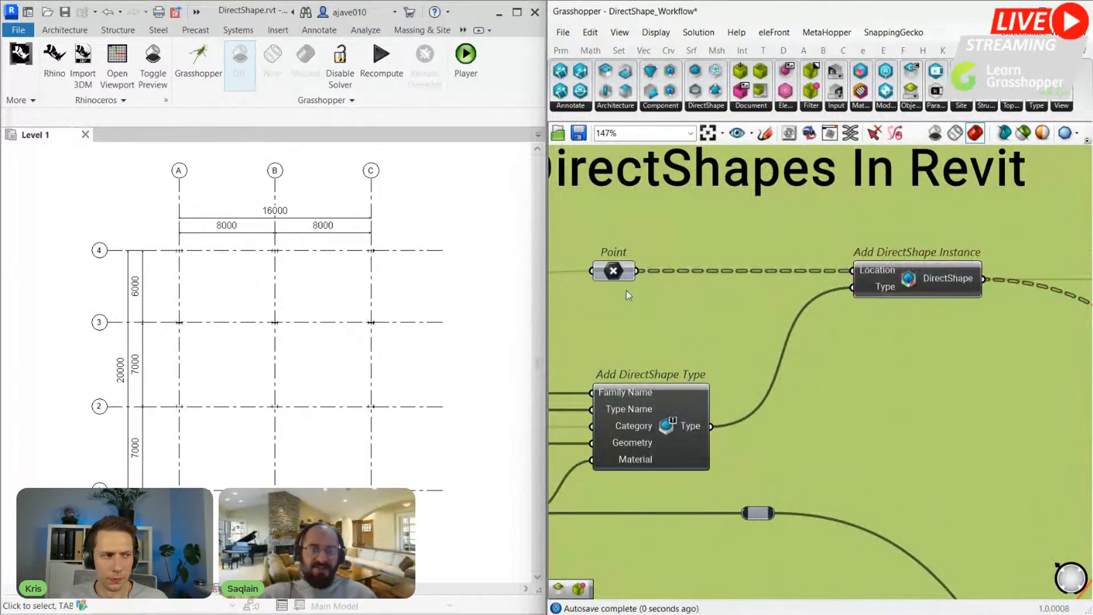
scroll(375, 243, "up", 5)
scroll(334, 301, "down", 1)
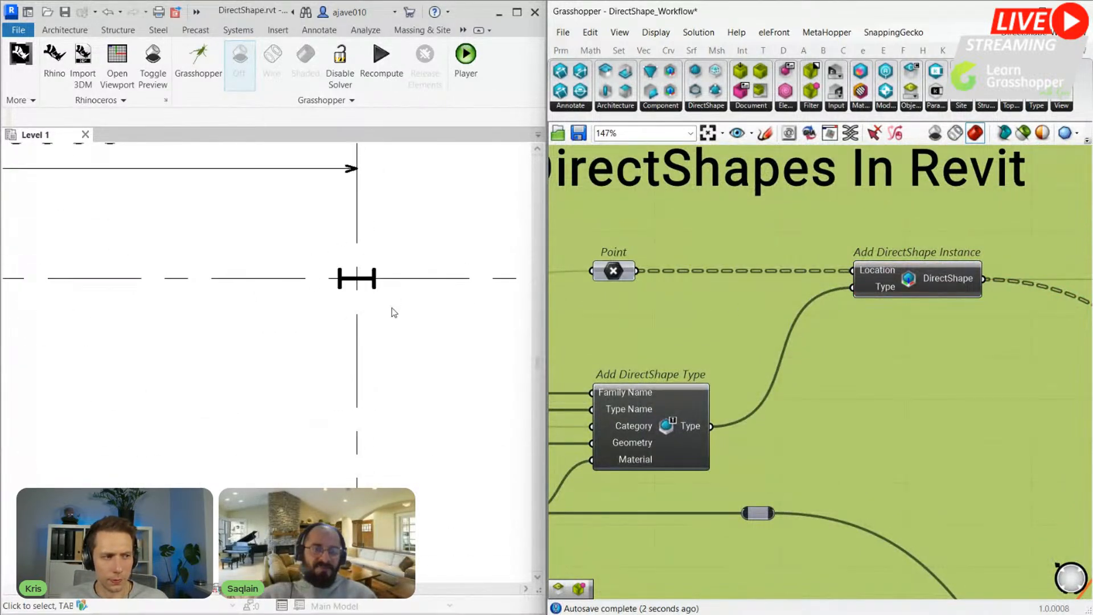
left_click(392, 318)
middle_click(392, 319)
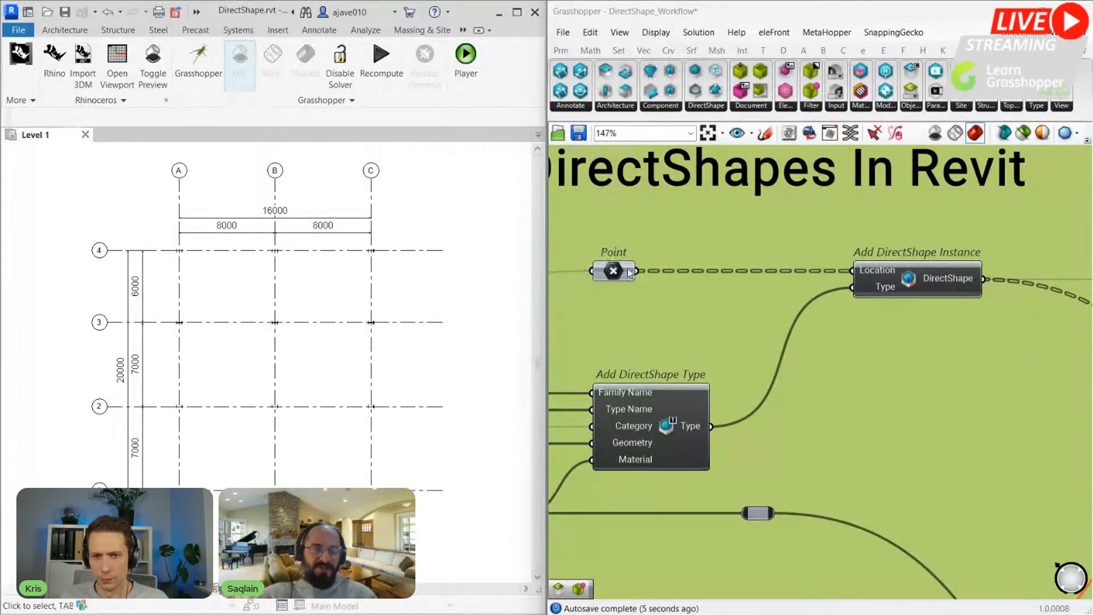
Step: Connect the middle Point to the Location input of the base plate's Add DirectShape Instance and check a plate in the Revit plan
scroll(652, 272, "down", 5)
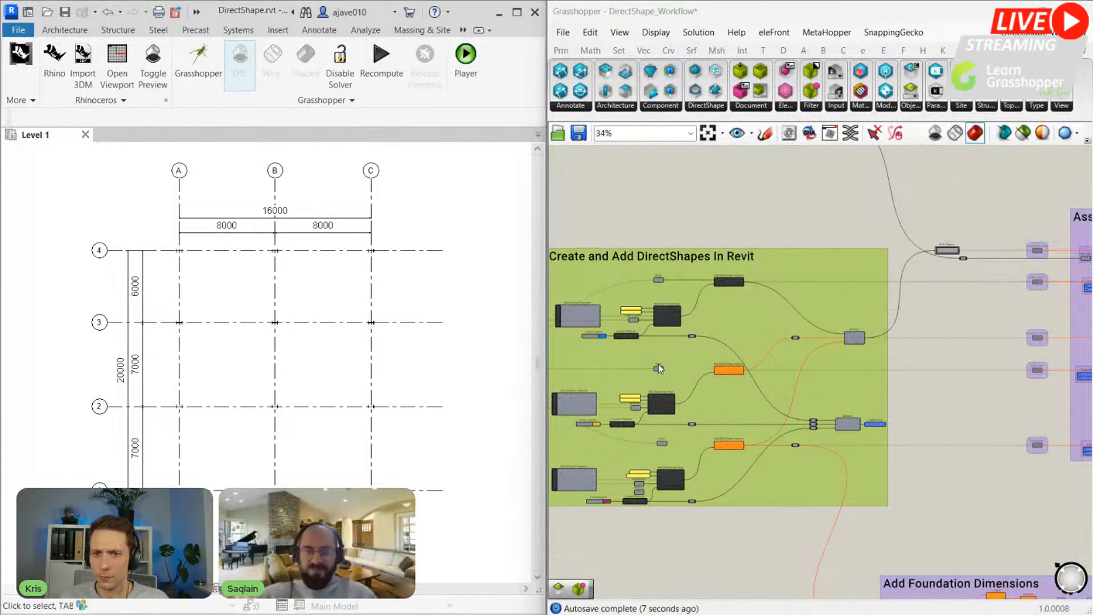
scroll(660, 367, "up", 5)
left_click_drag(642, 357, 859, 354)
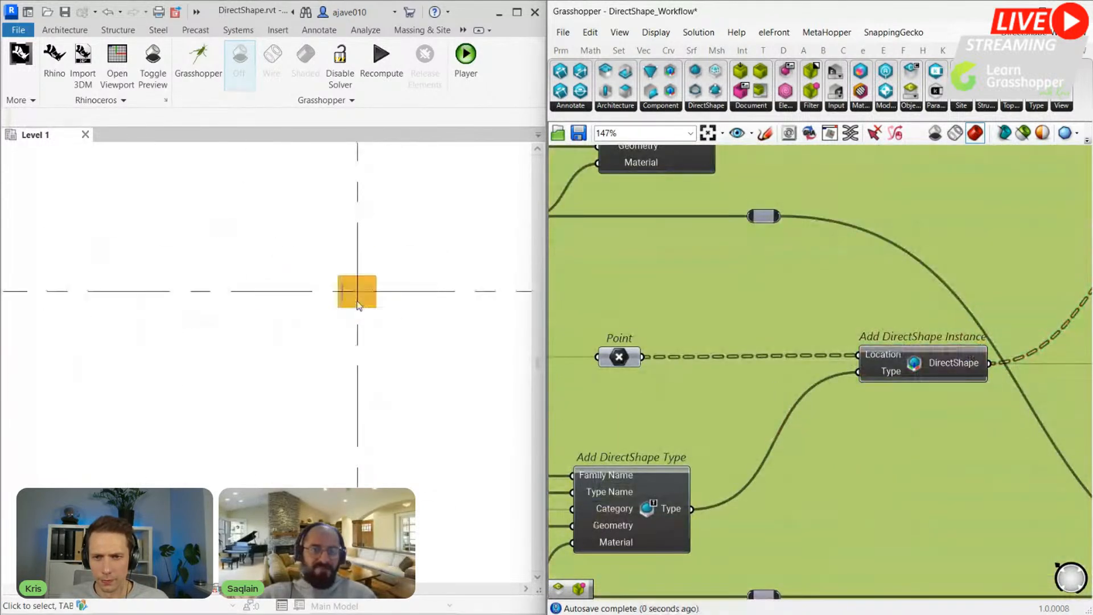
scroll(774, 336, "down", 1)
Step: Connect the lowest Point to the Location input of the foundation's Add DirectShape Instance and view the whole foundation layout in the Revit plan
scroll(775, 341, "down", 4)
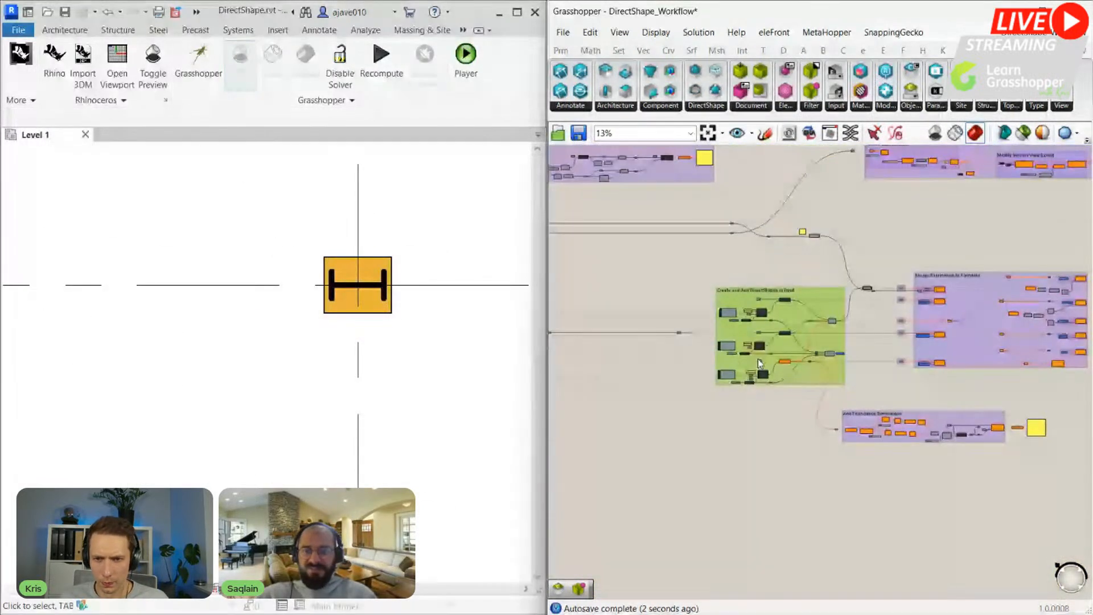
scroll(757, 359, "up", 3)
left_click_drag(763, 360, 909, 360)
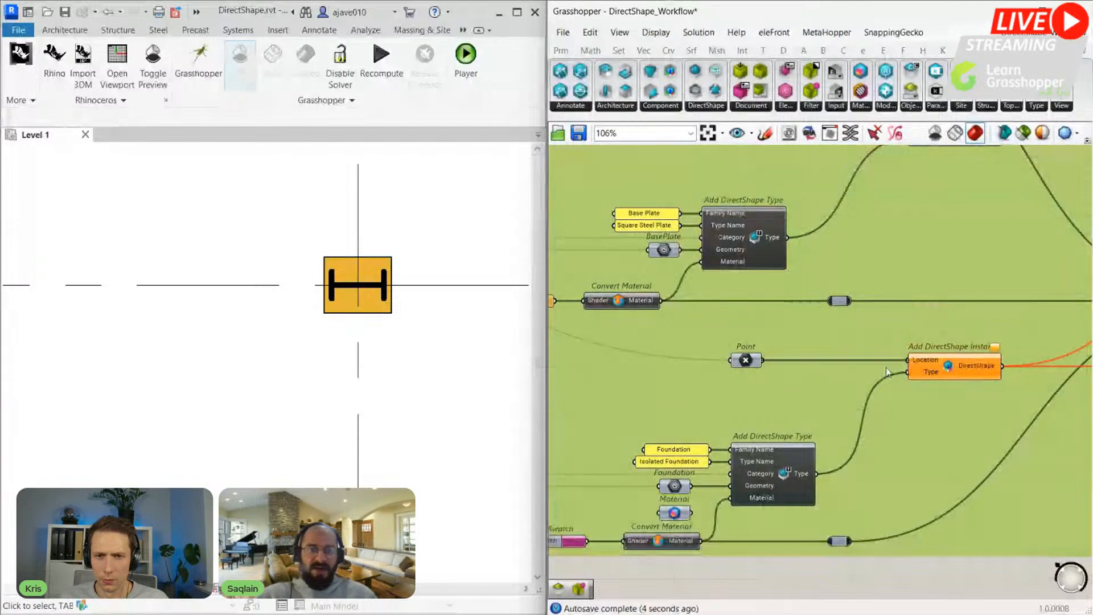
scroll(426, 343, "down", 6)
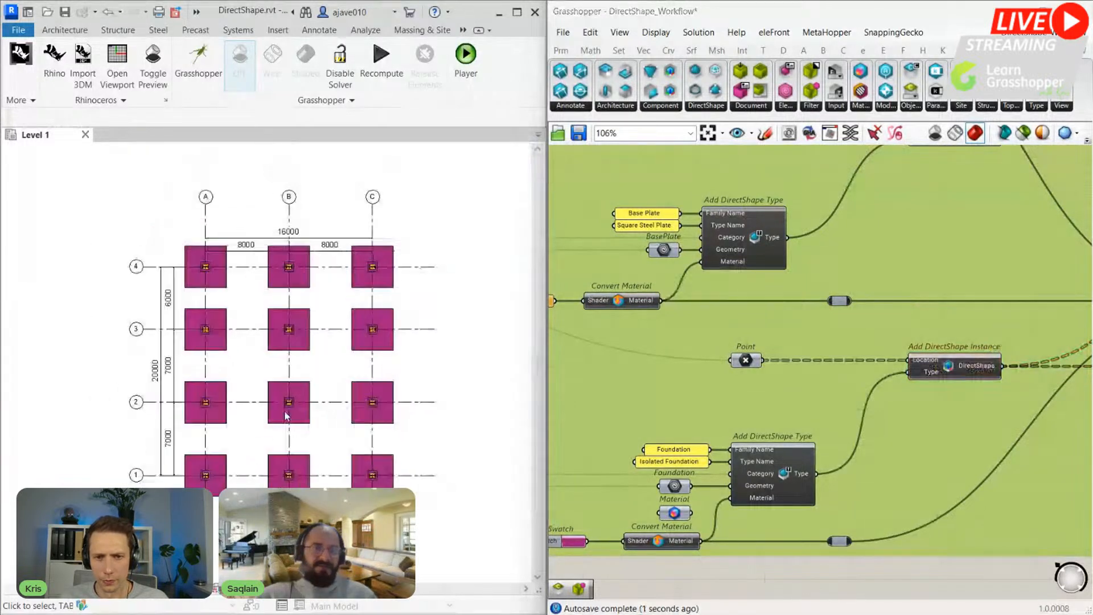
Step: Open Revit's default 3D view and inspect the placed columns, base plates and foundations up close
left_click(196, 12)
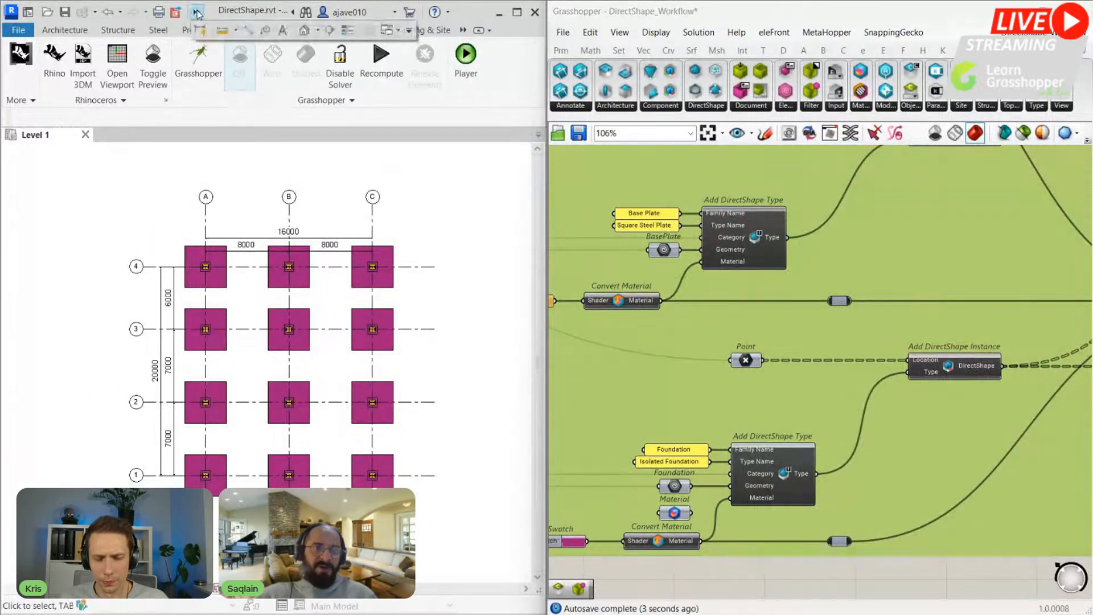
left_click(303, 30)
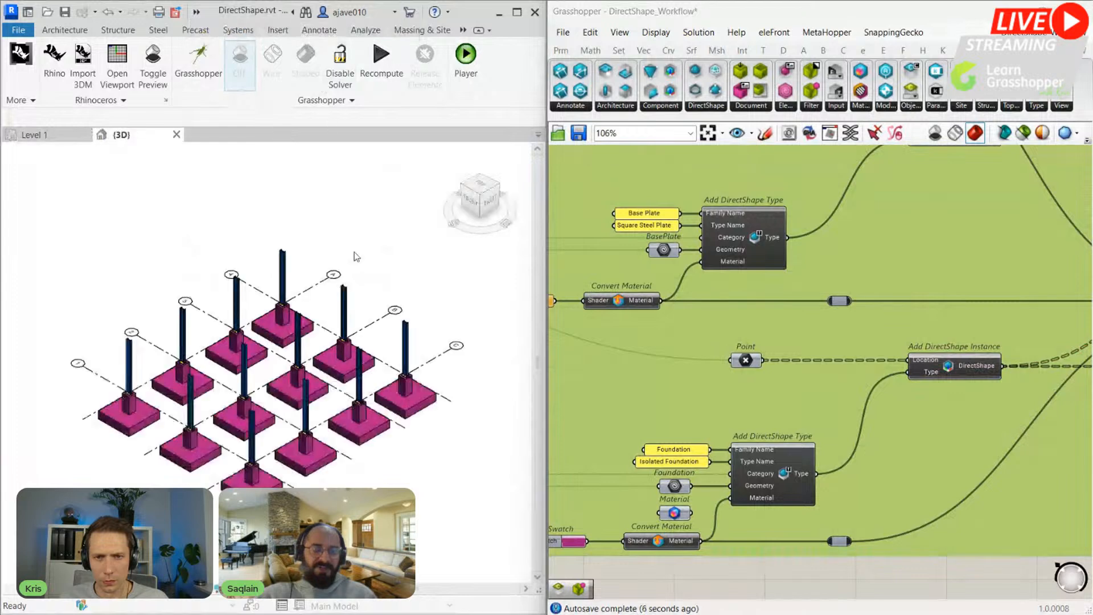
scroll(184, 475, "up", 3)
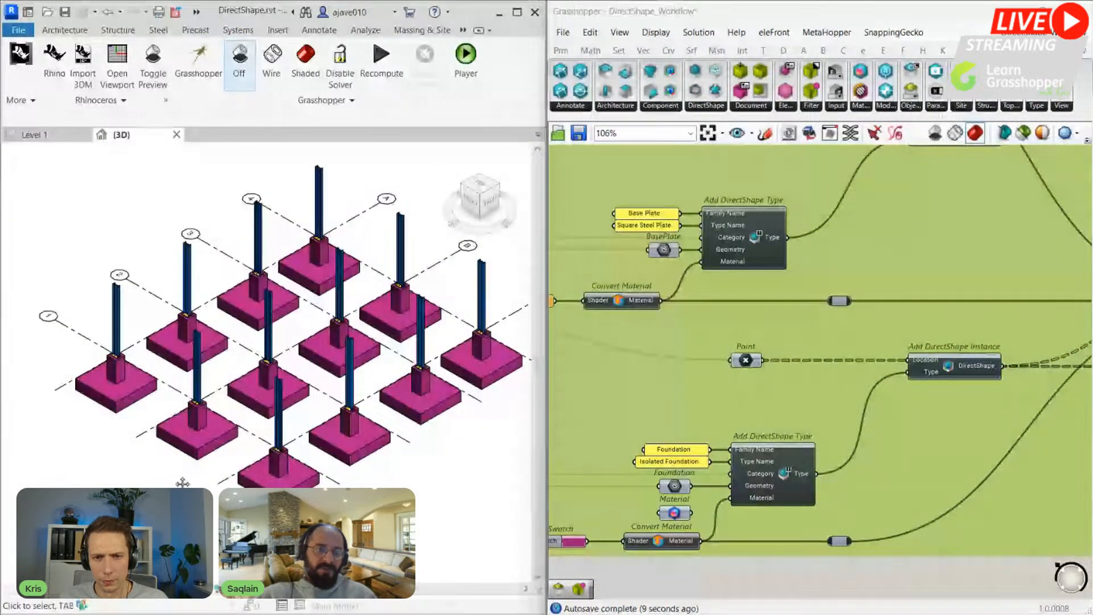
middle_click_drag(173, 463, 278, 484, "shift")
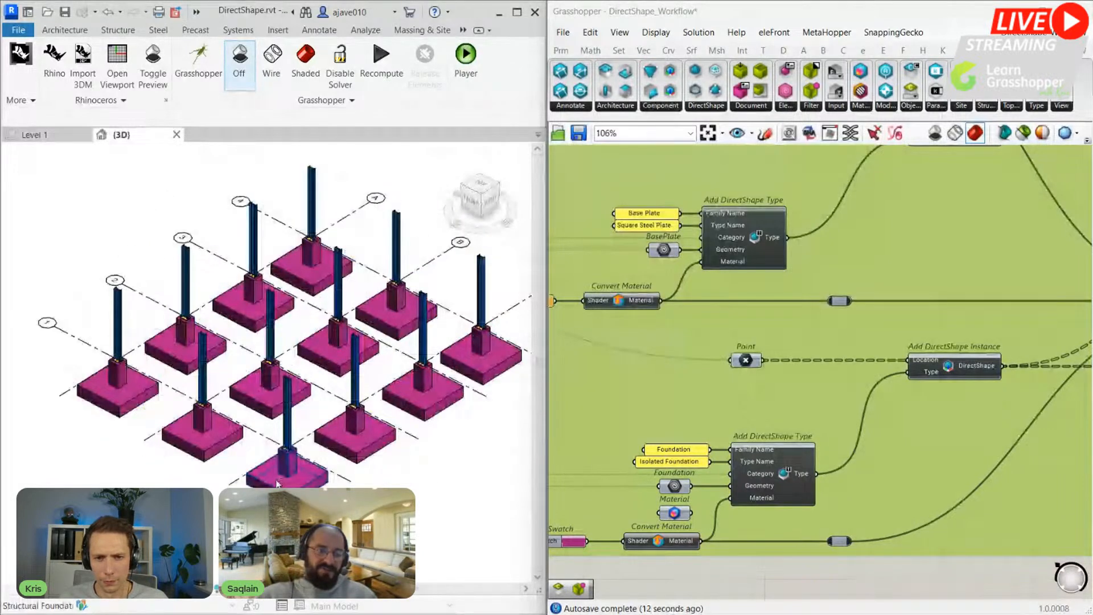
scroll(278, 484, "up", 5)
scroll(280, 442, "up", 2)
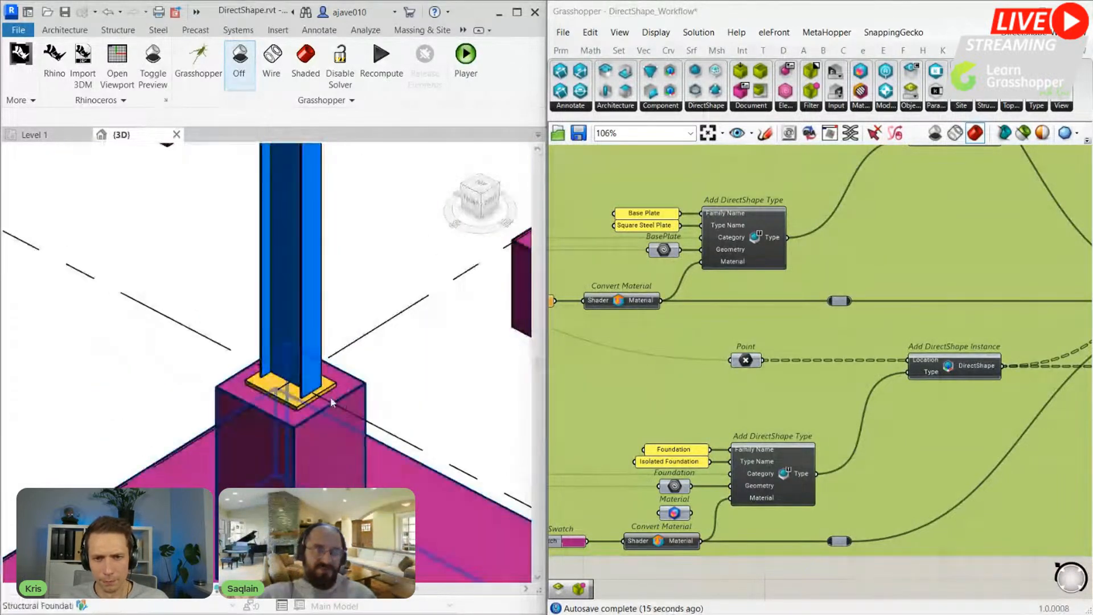
scroll(334, 402, "down", 2)
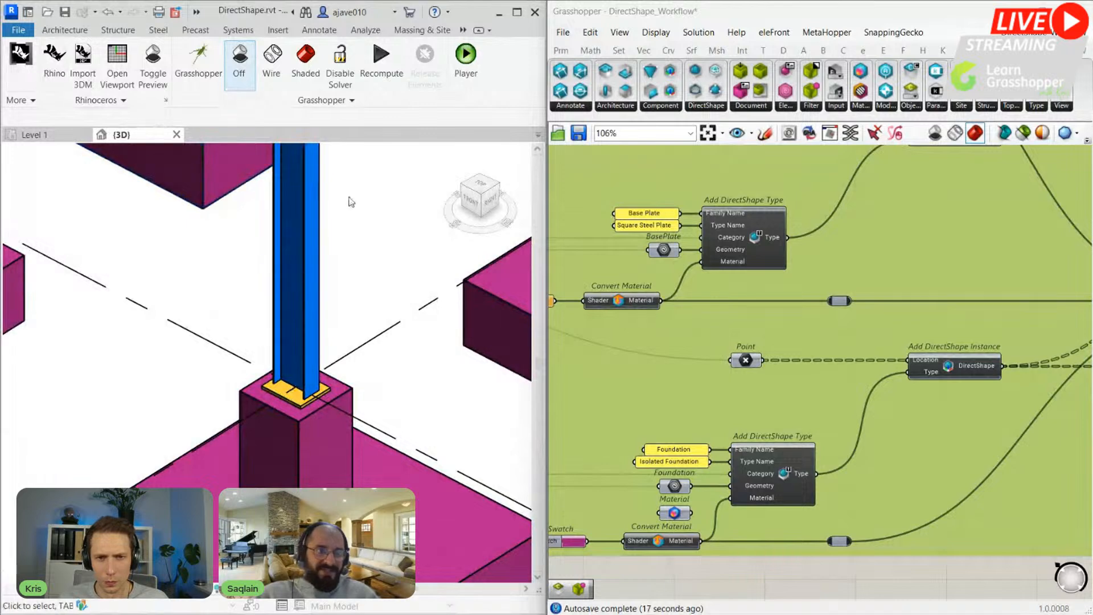
Step: Inspect the Revit properties of a steel column, its base plate and its isolated foundation in turn, and clear the selection
left_click(307, 194)
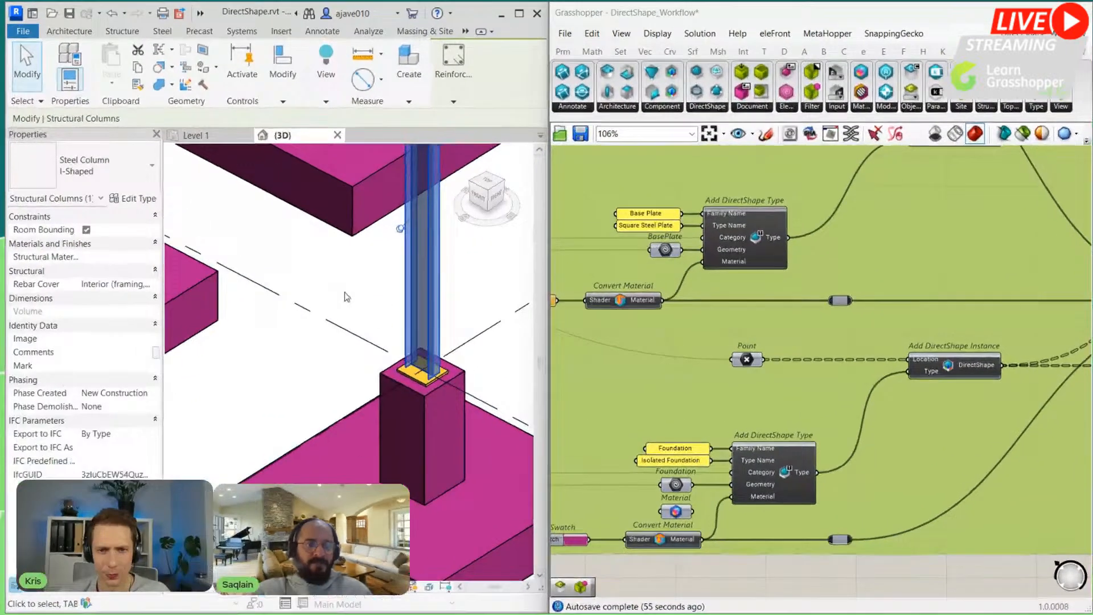
left_click(410, 380)
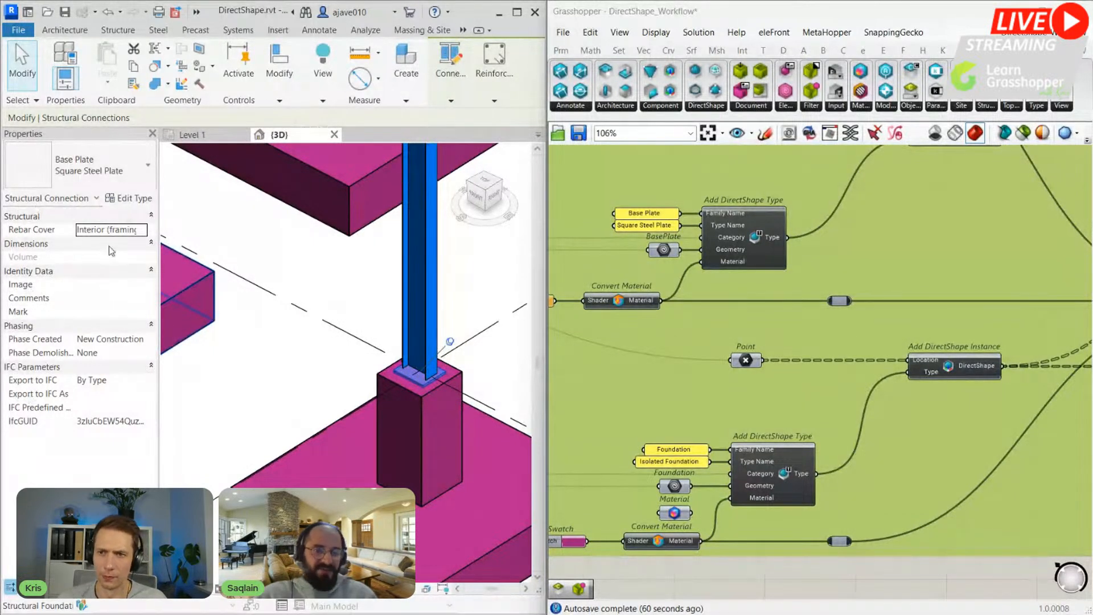
left_click(377, 388)
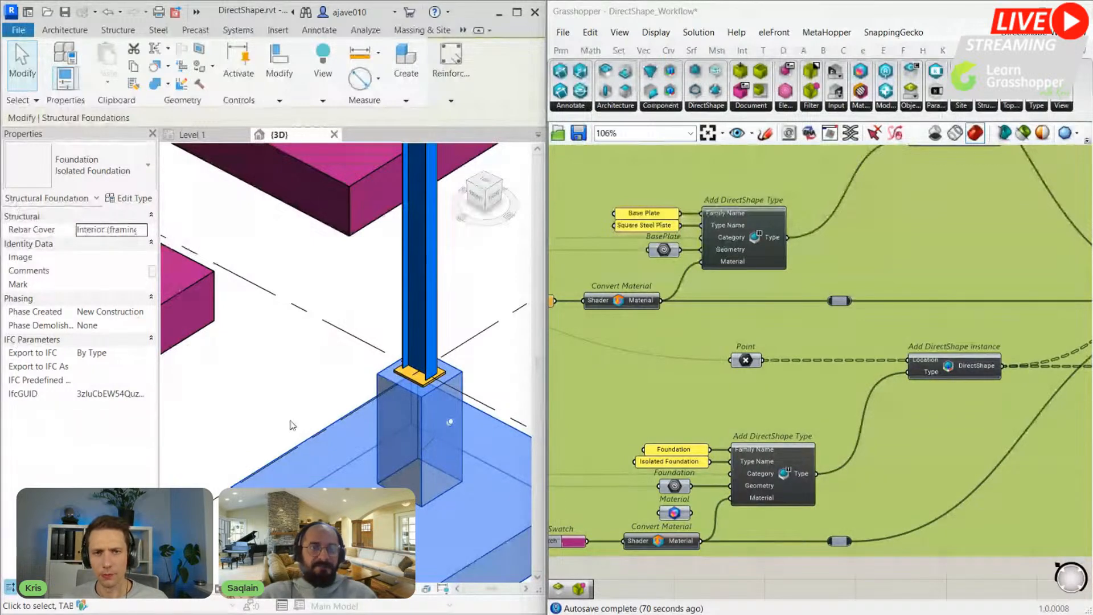
key("Escape")
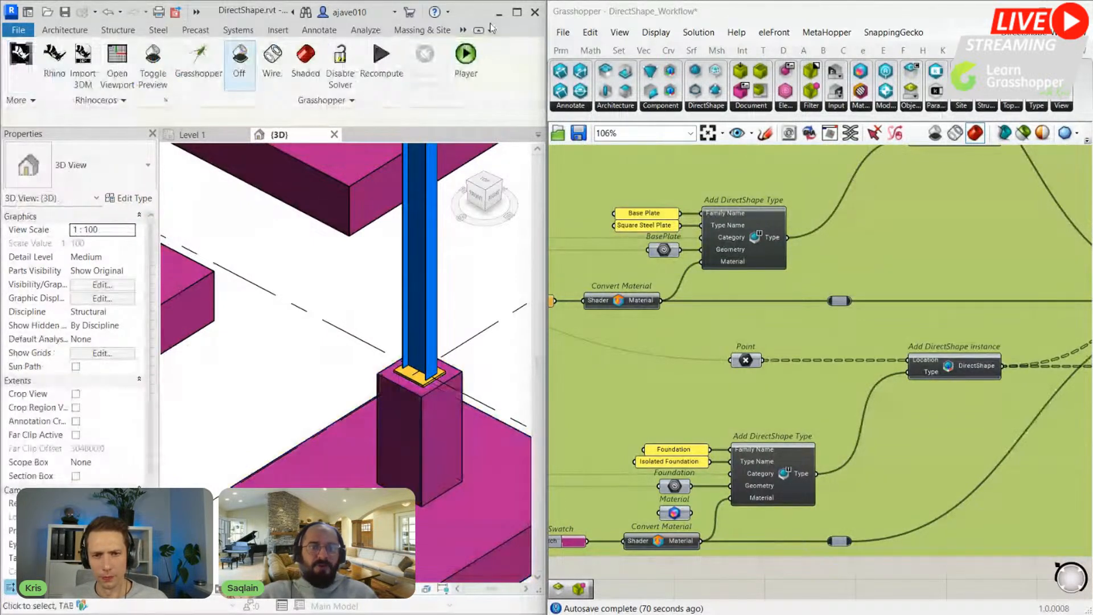
Step: Turn on the Project Browser in the Revit user interface
left_click(463, 29)
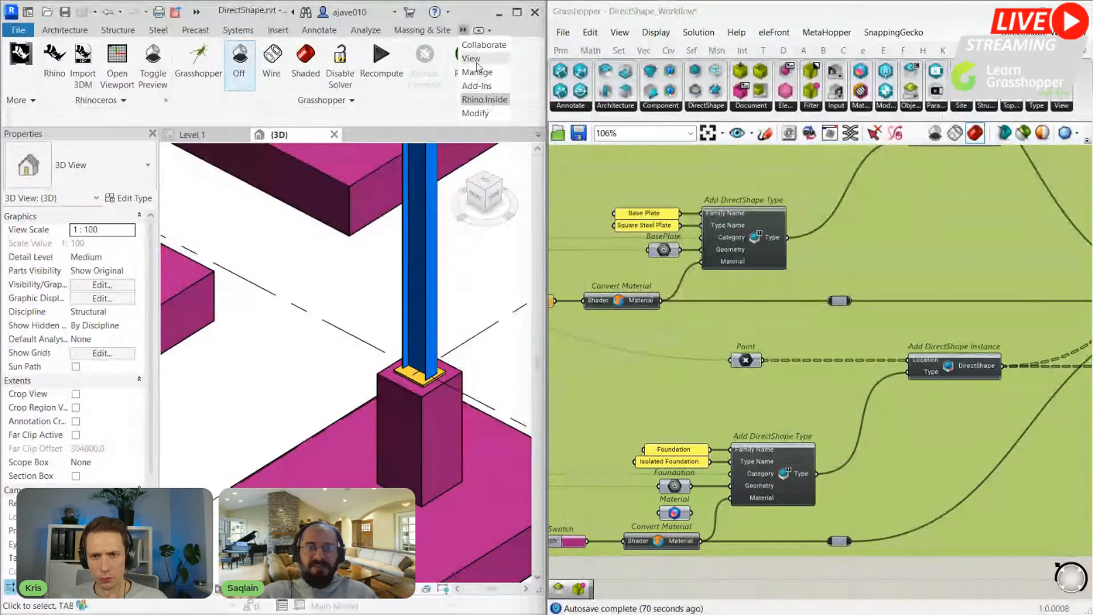
left_click(477, 61)
mouse_move(477, 66)
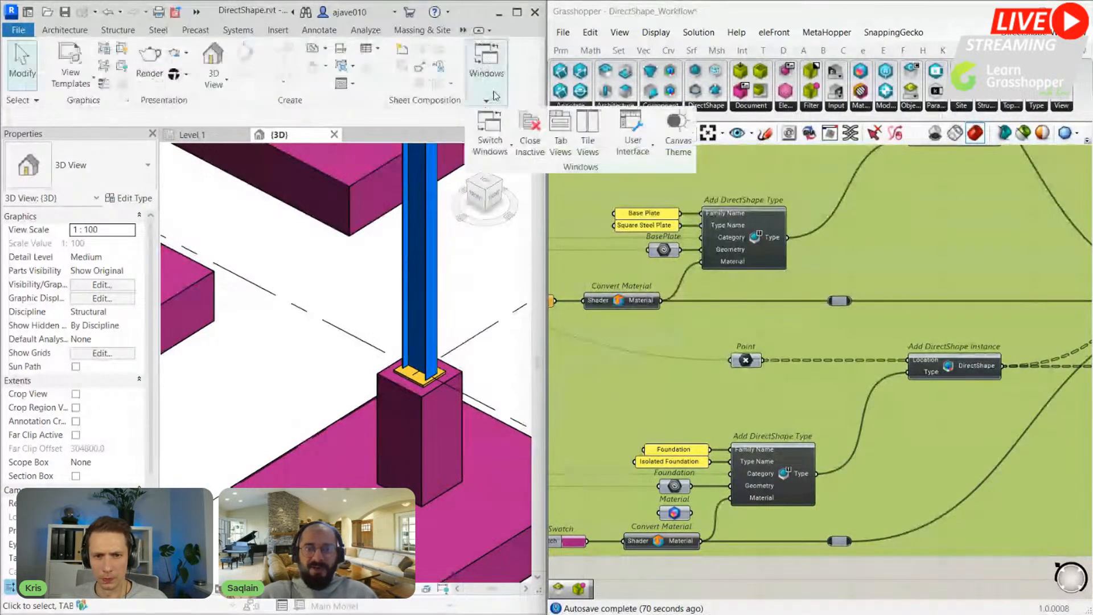
left_click(633, 145)
left_click(655, 201)
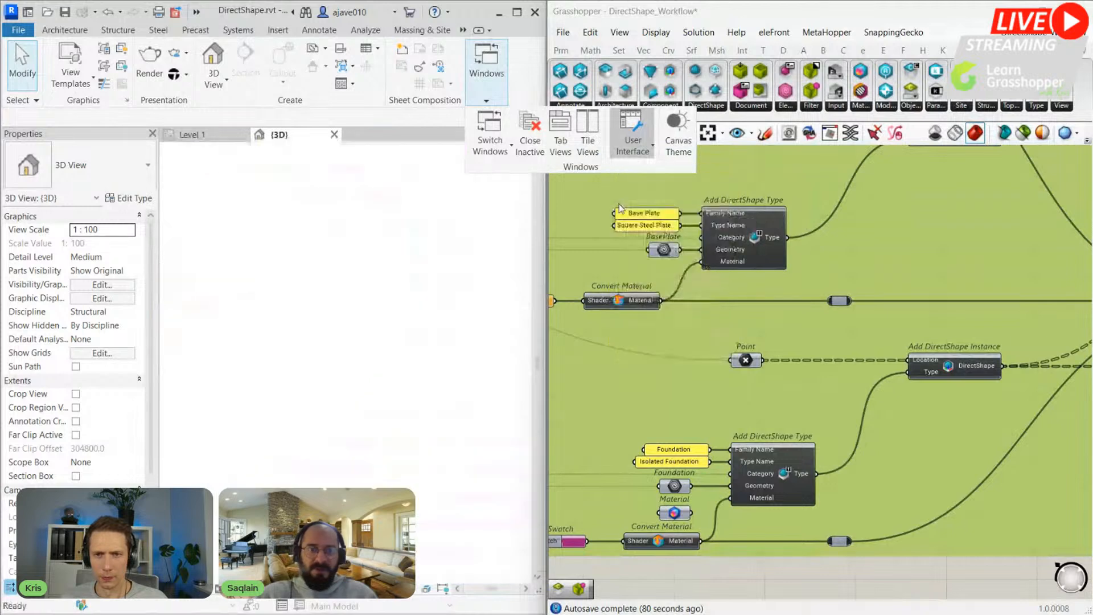
Step: Examine the Structural Columns and Structural Foundations families in Revit's Project Browser, expanding the Foundation Slab types
scroll(456, 341, "down", 10)
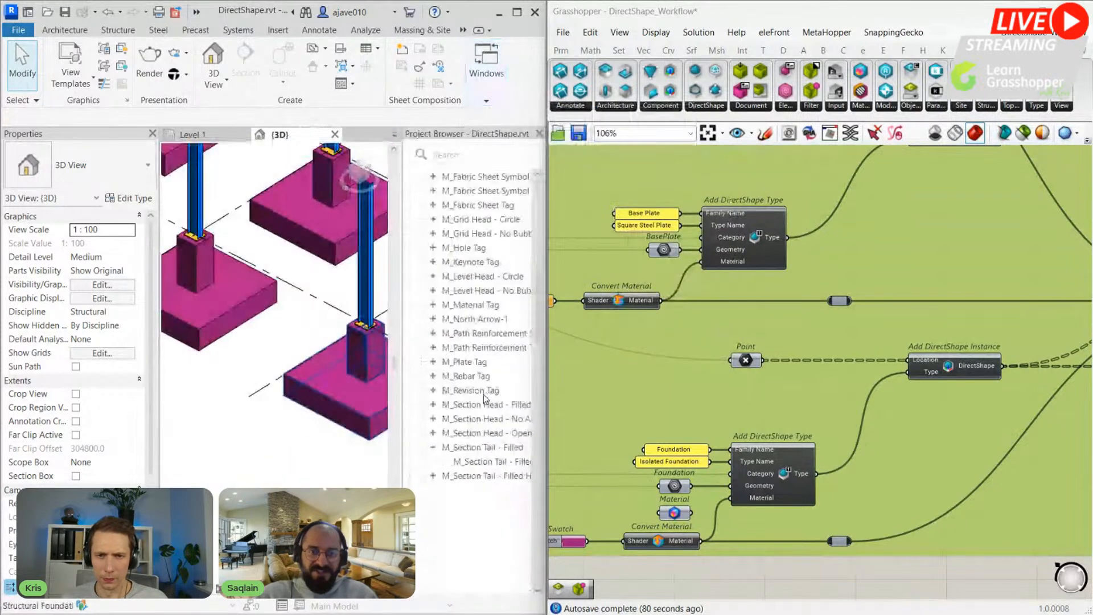
scroll(466, 368, "down", 10)
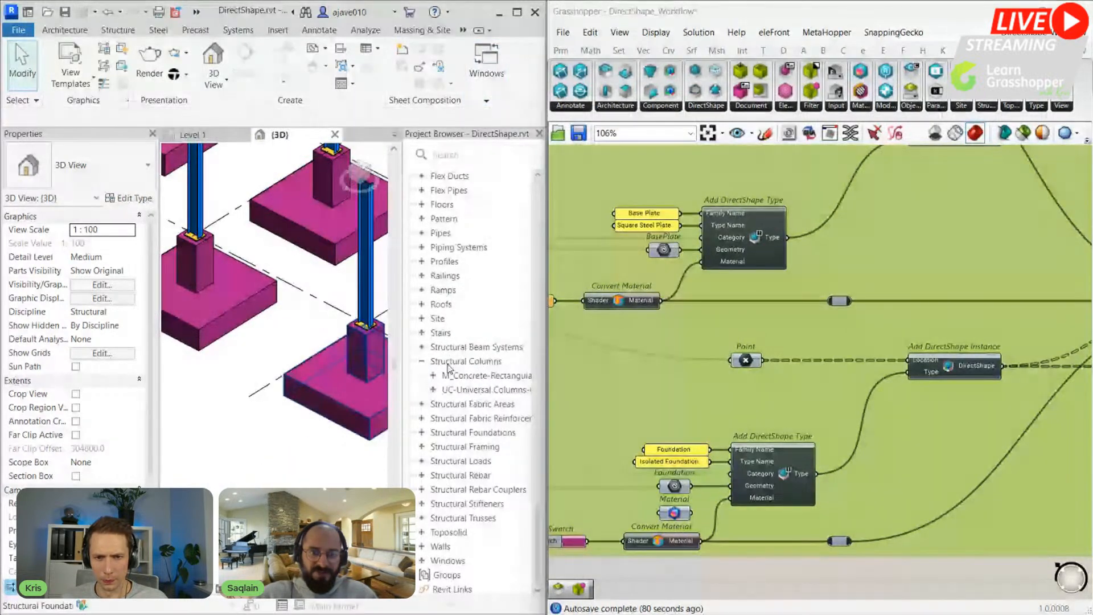
left_click(423, 435)
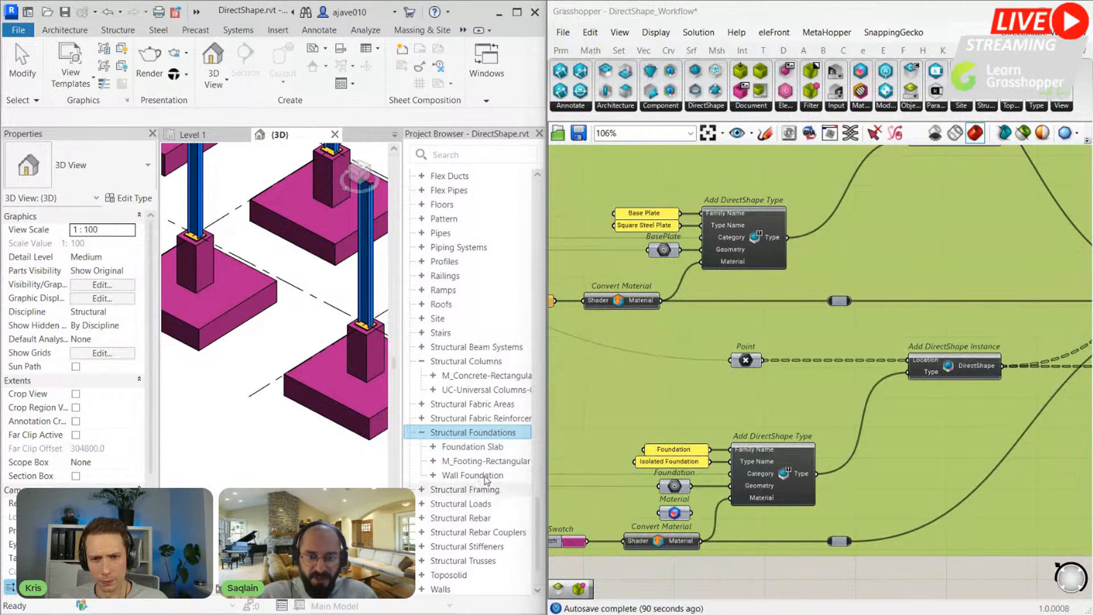
scroll(456, 470, "up", 2)
scroll(452, 471, "down", 3)
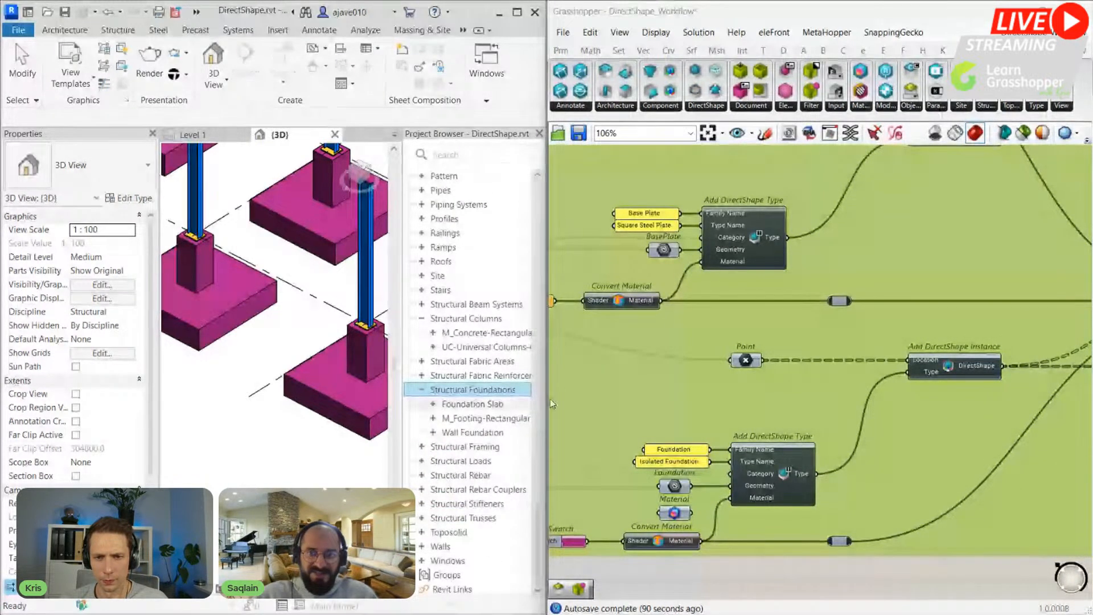
scroll(716, 350, "down", 5)
scroll(672, 179, "up", 10)
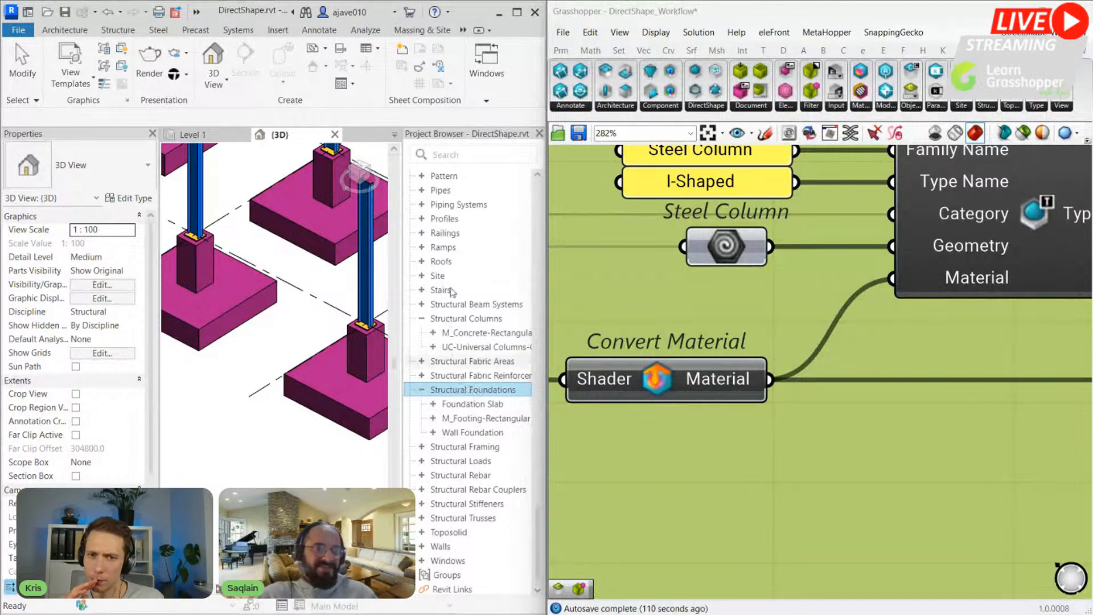
right_click(456, 392)
left_click(448, 404)
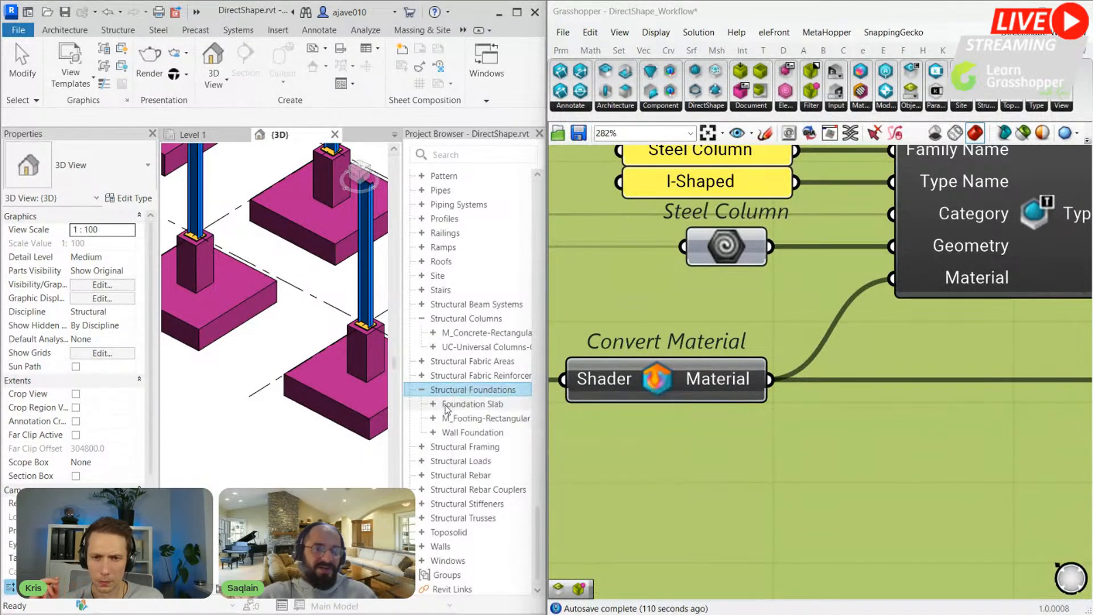
right_click(449, 404)
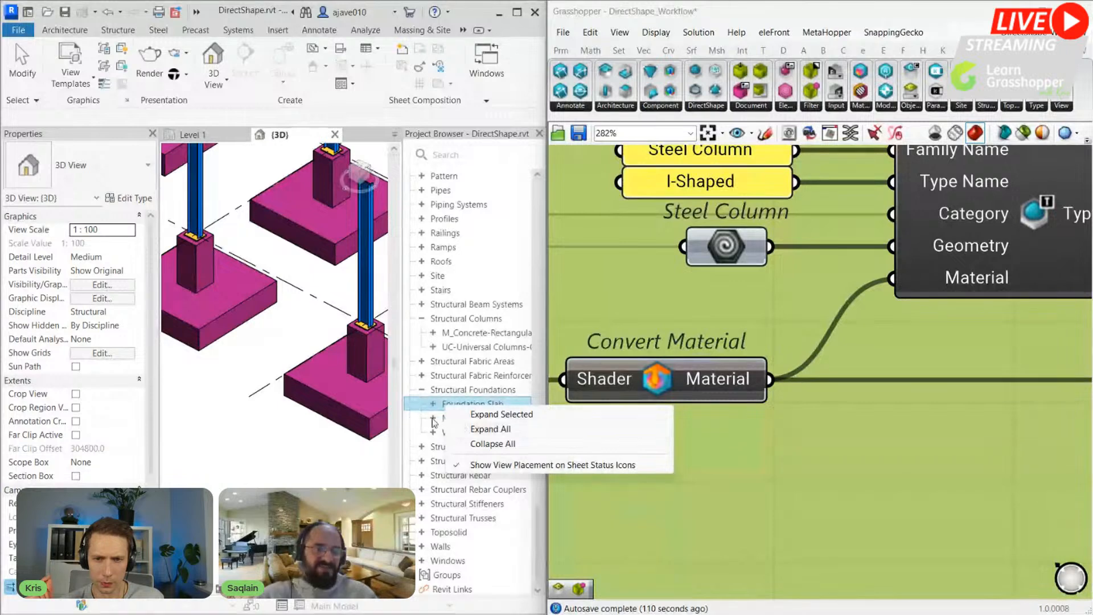
left_click(433, 405)
left_click(433, 405)
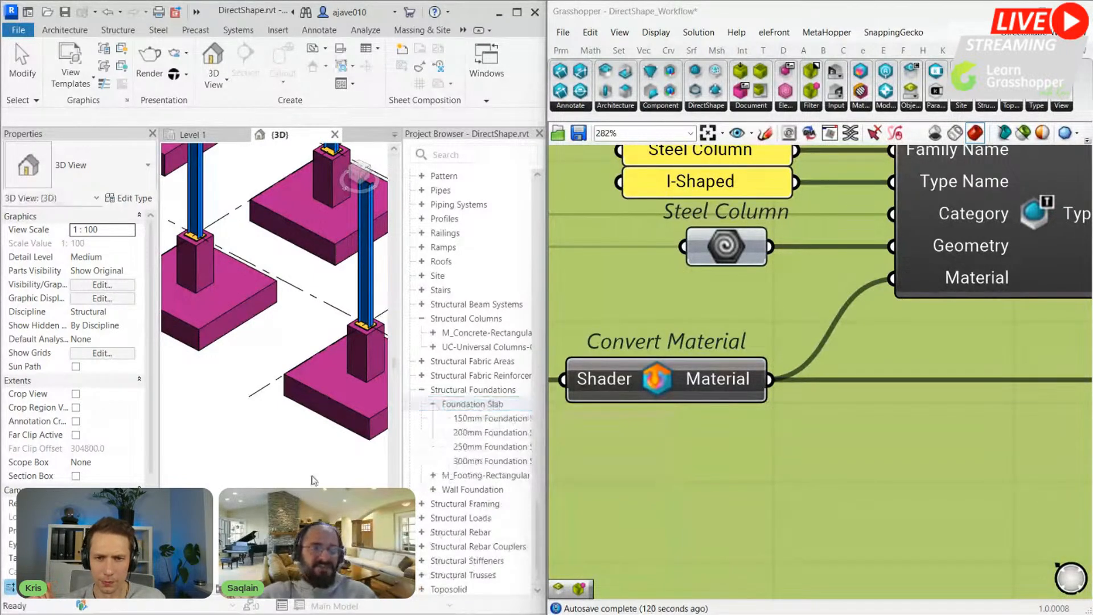
Step: Close Revit's Project Browser and Properties palette and switch from the 3D view to the Level 1 plan
left_click(539, 134)
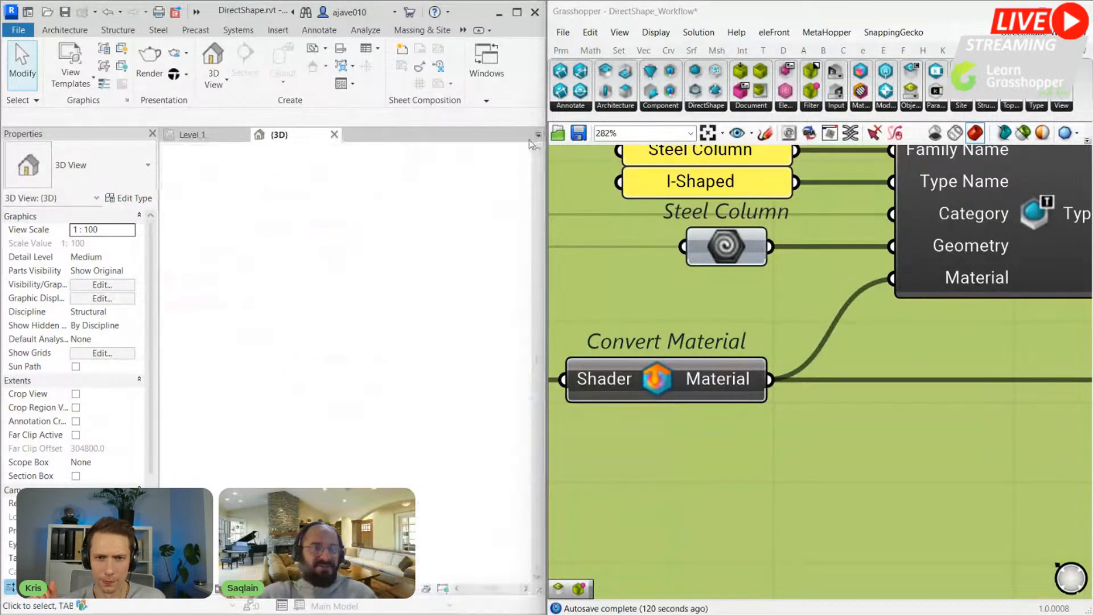
left_click(152, 134)
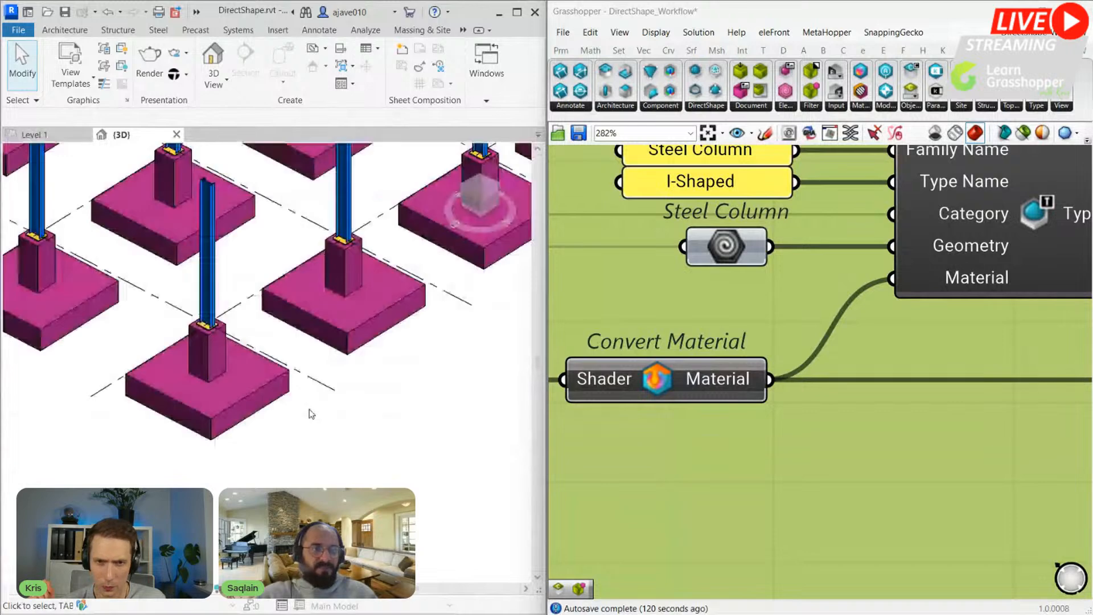
scroll(310, 413, "down", 5)
left_click(34, 134)
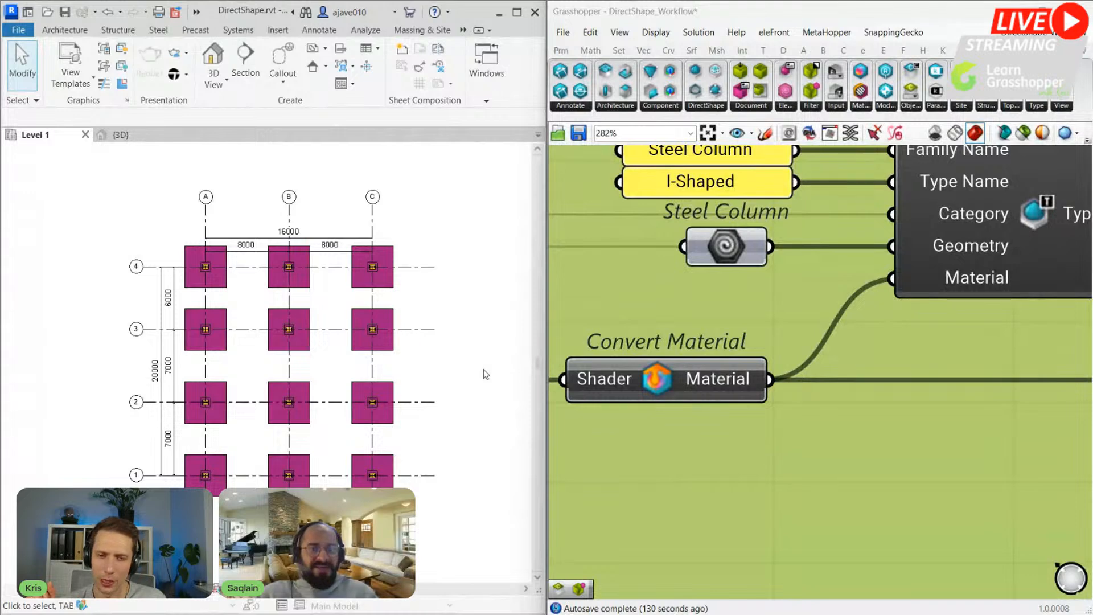
Step: Go to the saved canvas view of the Manage Shared Parameters group in Grasshopper
scroll(755, 376, "down", 10)
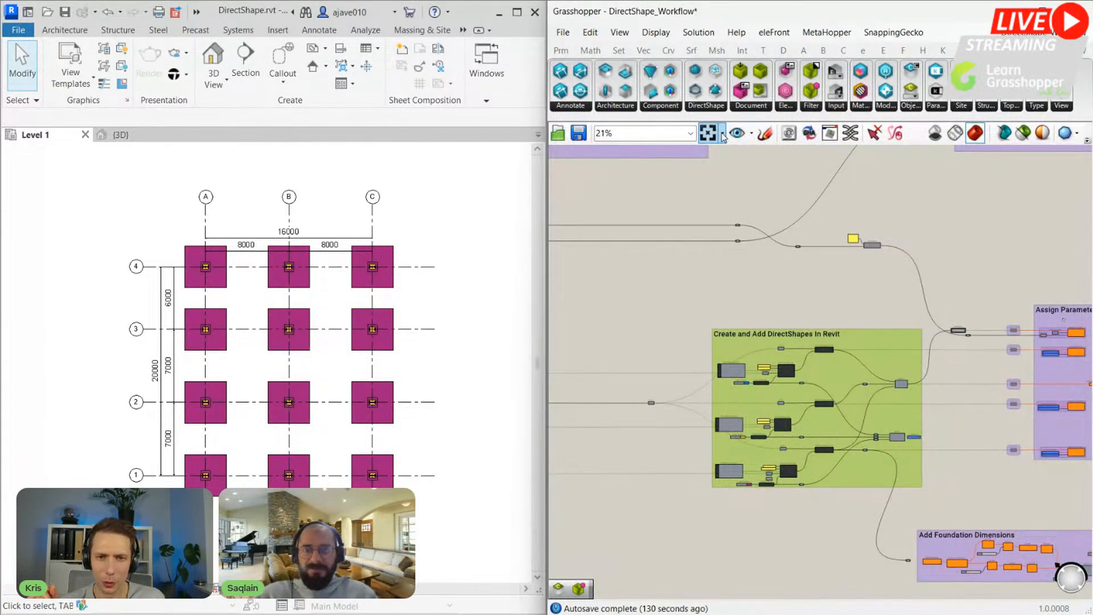
left_click(737, 132)
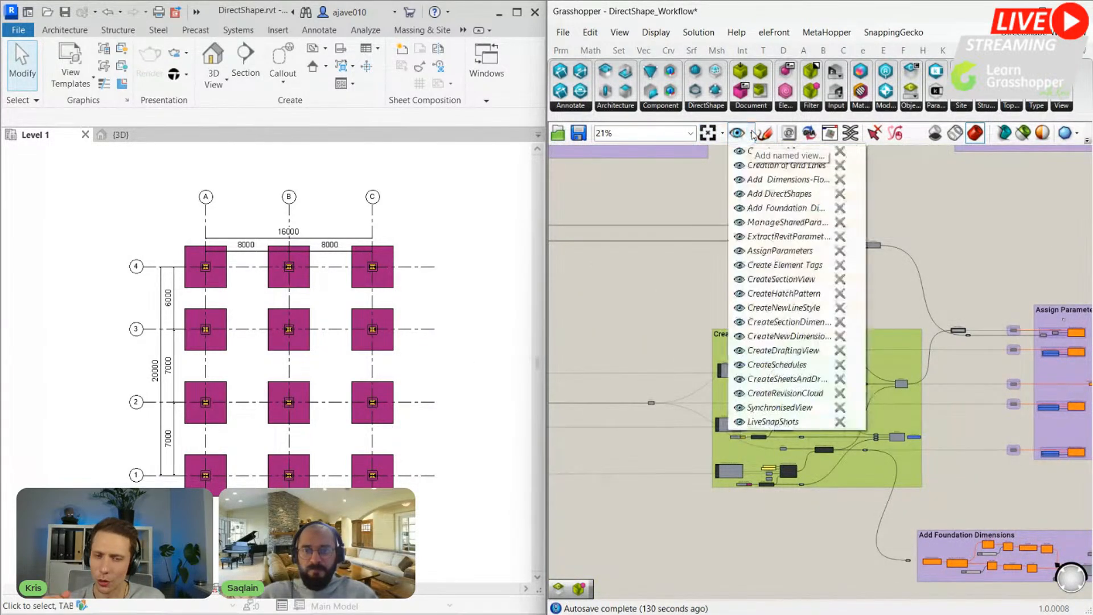
left_click(741, 165)
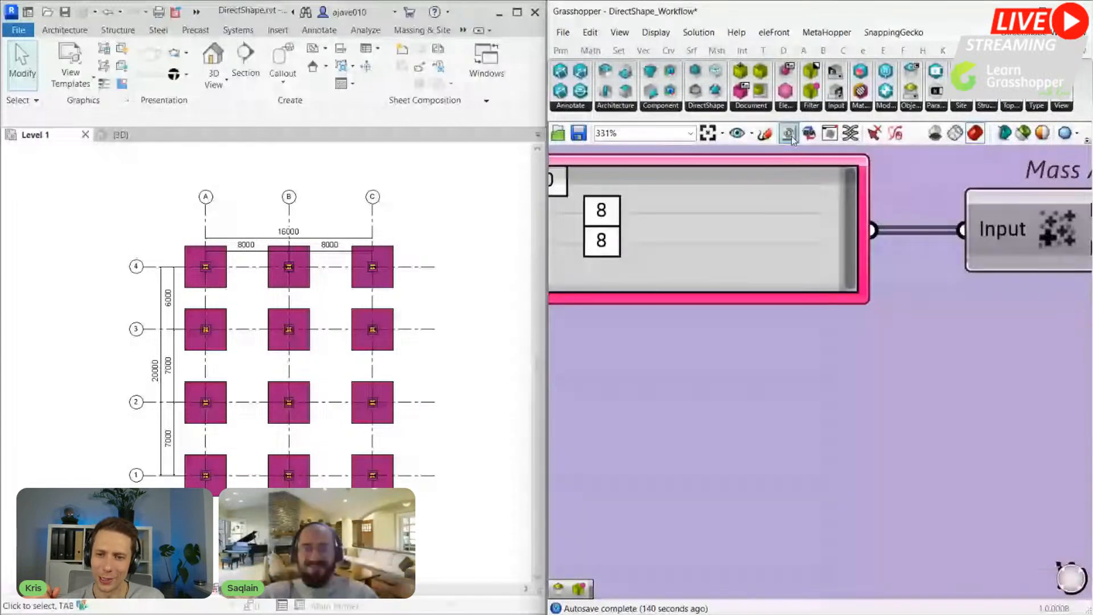
left_click(752, 134)
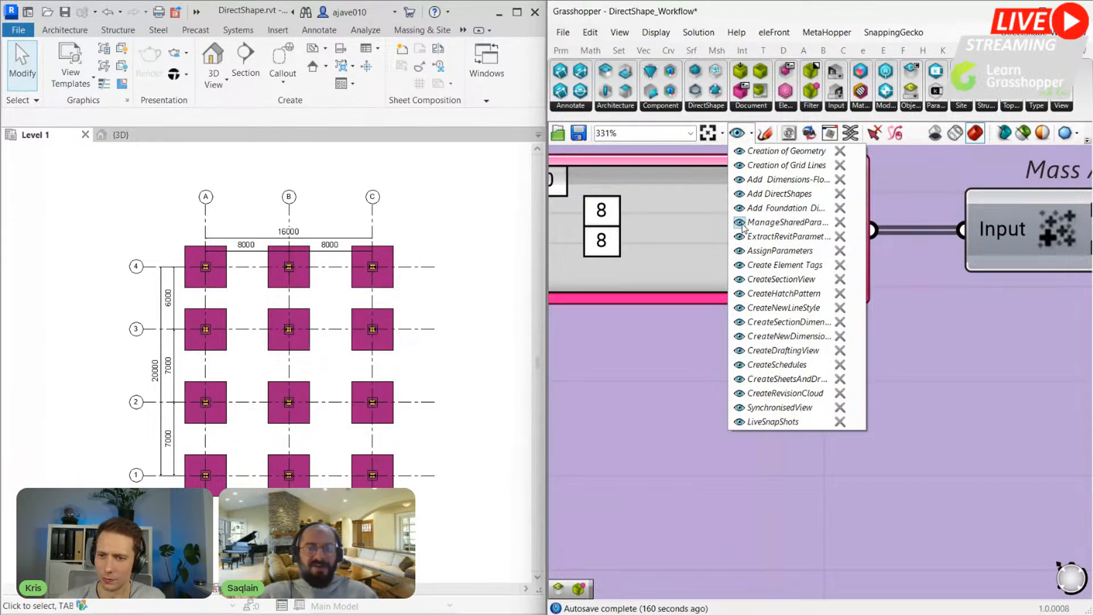
left_click(742, 223)
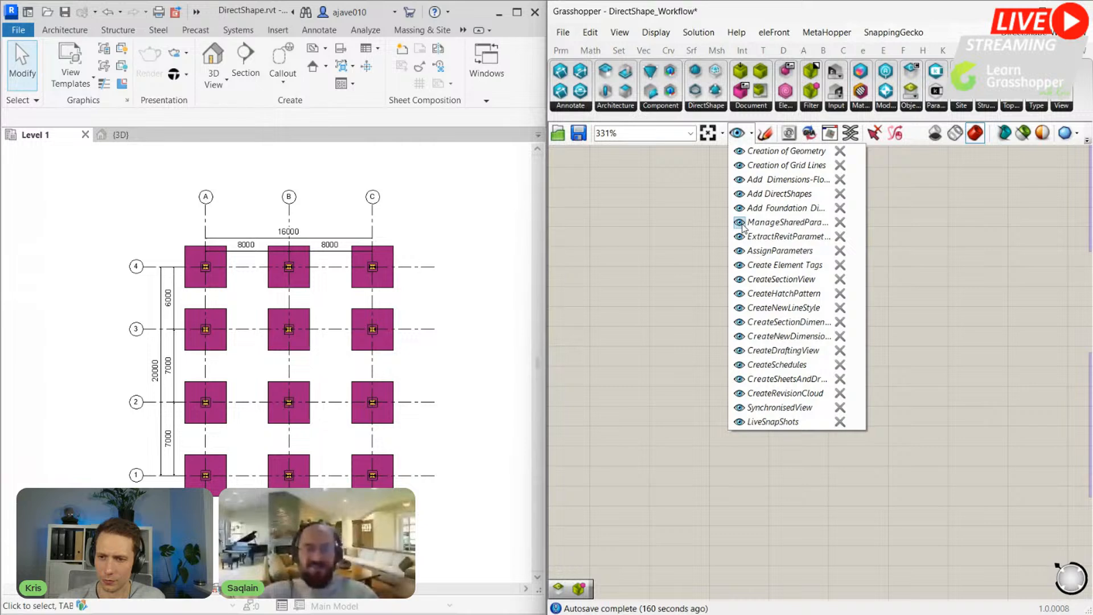
left_click(742, 224)
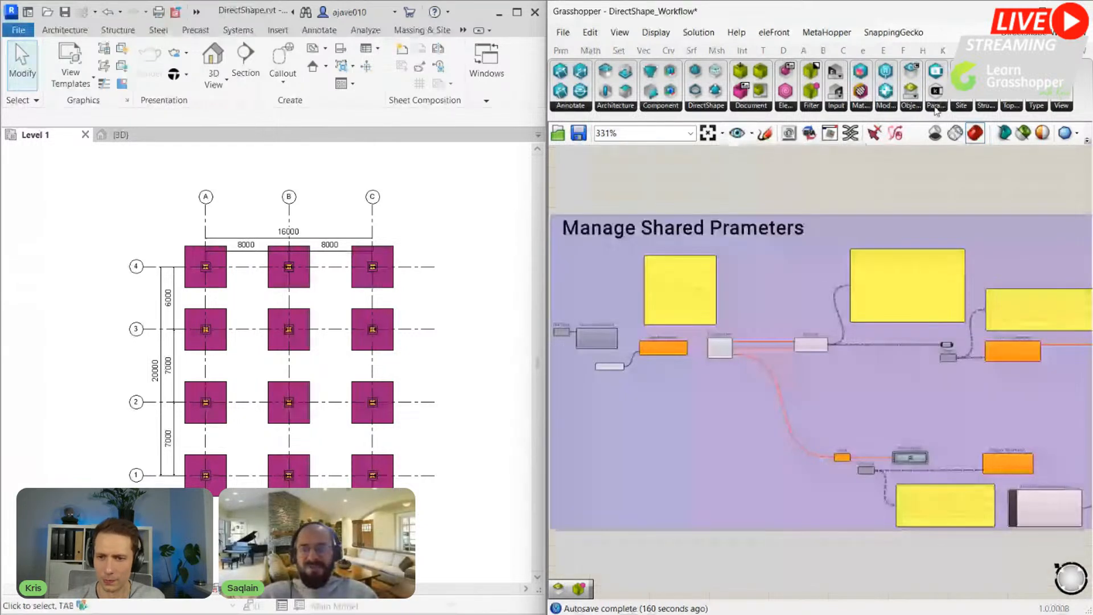
left_click(936, 107)
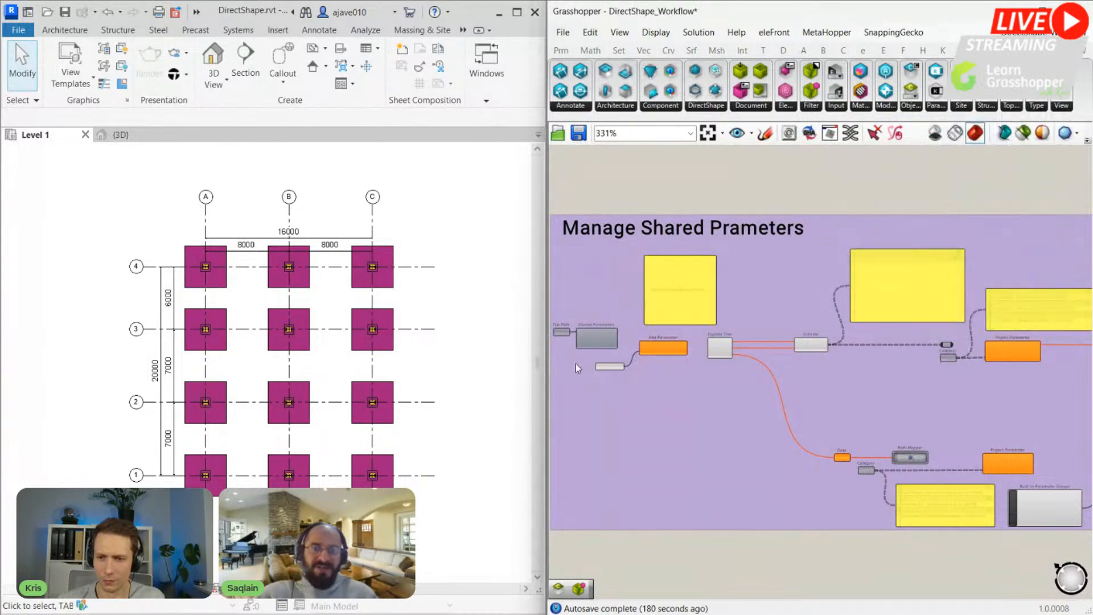
Step: Connect the Group output of Shared Parameters to the empty panel above Add Parameter to list the shared parameter groups
scroll(578, 365, "up", 5)
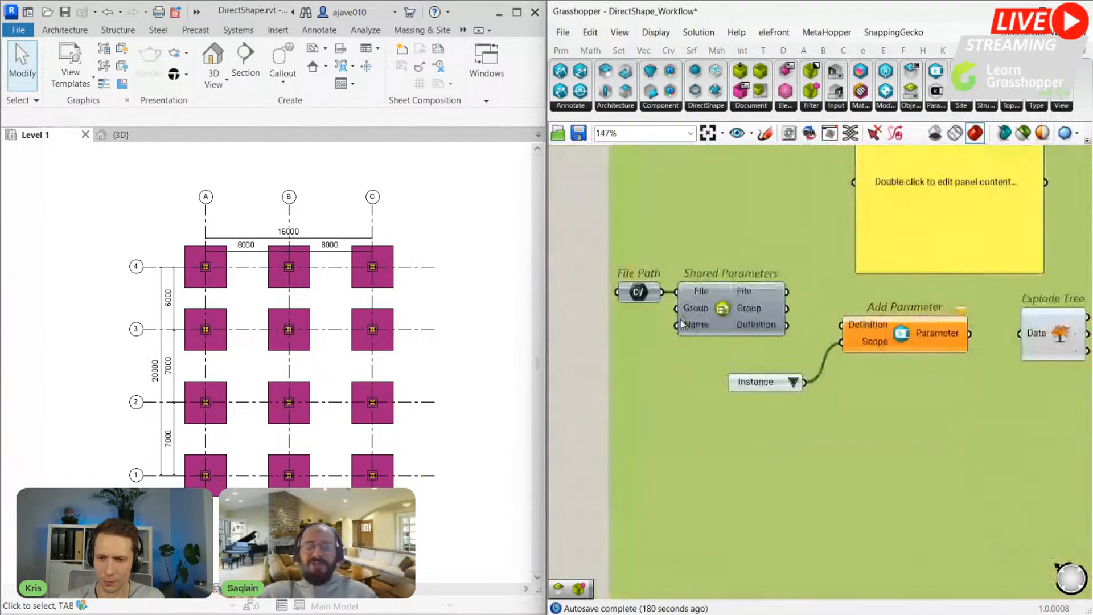
scroll(826, 267, "up", 2)
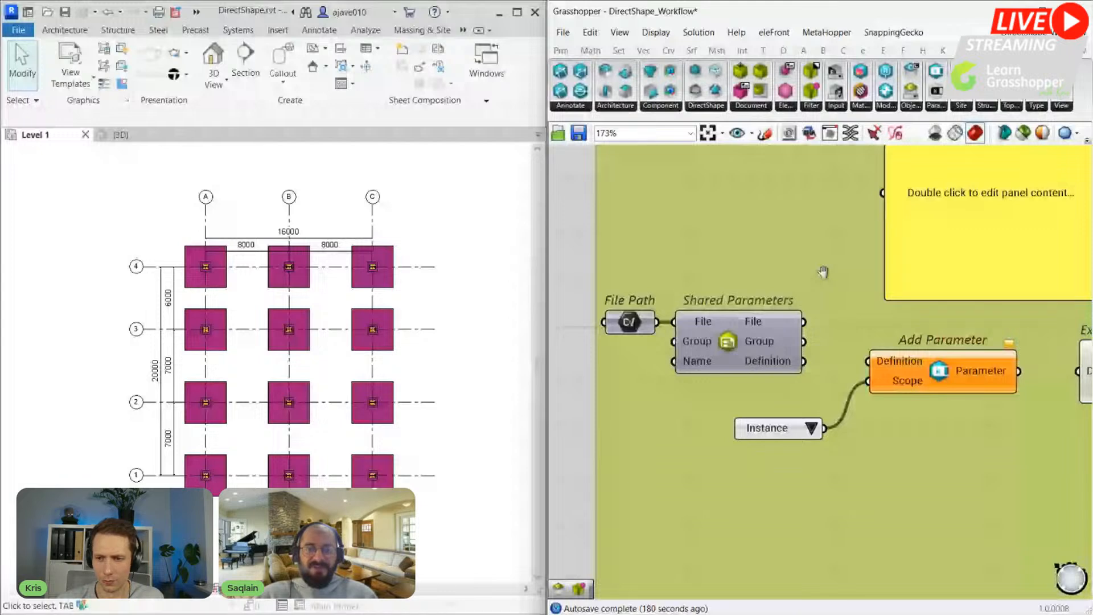
right_click_drag(823, 326, 757, 373)
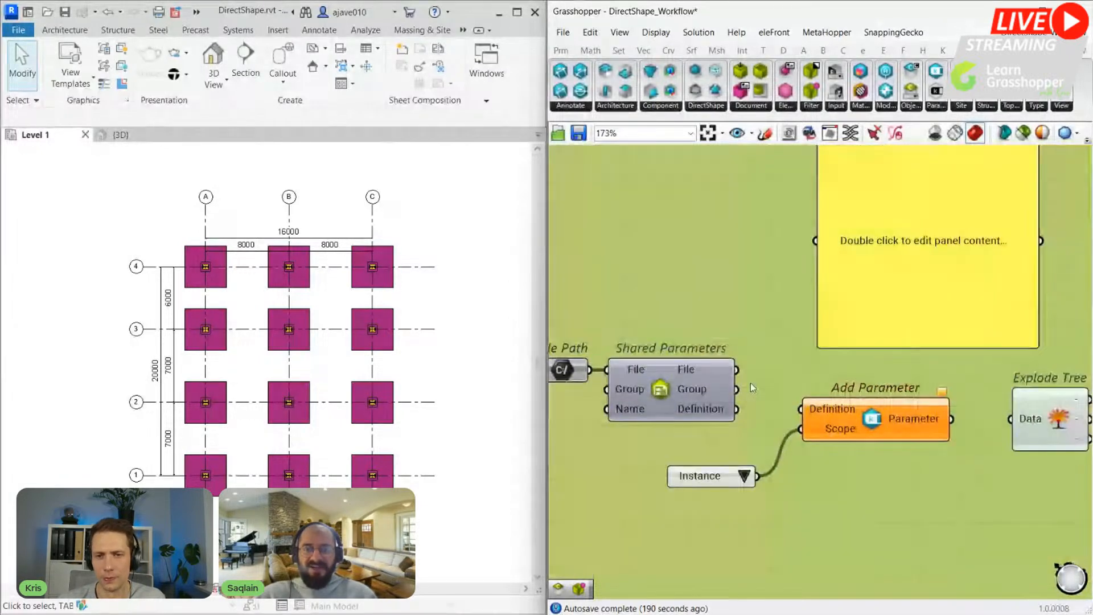
left_click_drag(739, 389, 813, 242)
right_click_drag(870, 357, 819, 409)
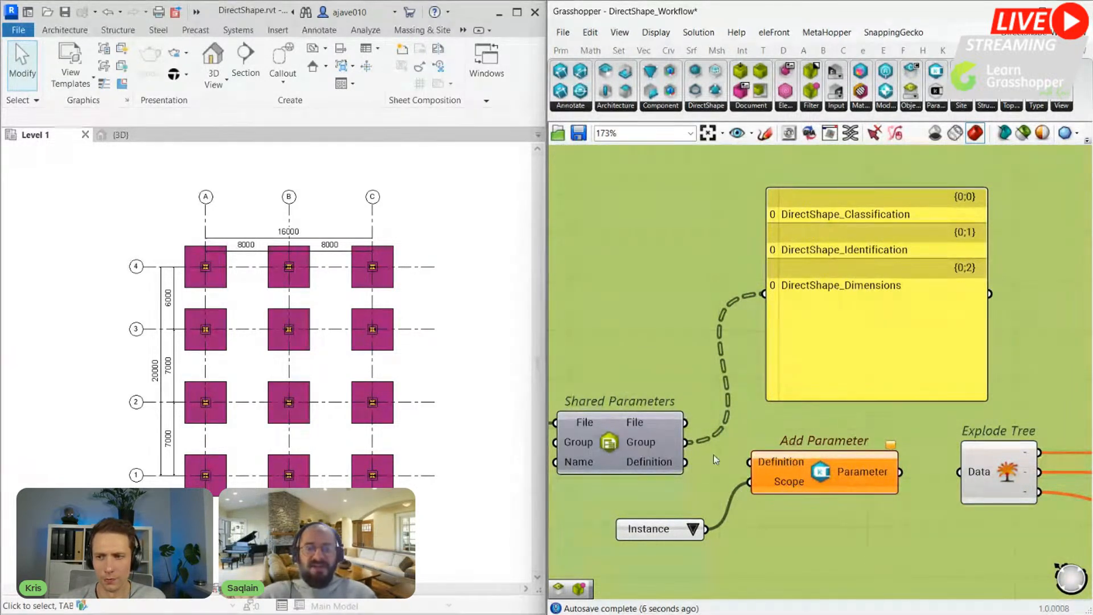
Step: Connect the Definition output of Shared Parameters to the panel, replacing its Group source, and review the definitions and component inputs
left_click_drag(686, 461, 761, 302)
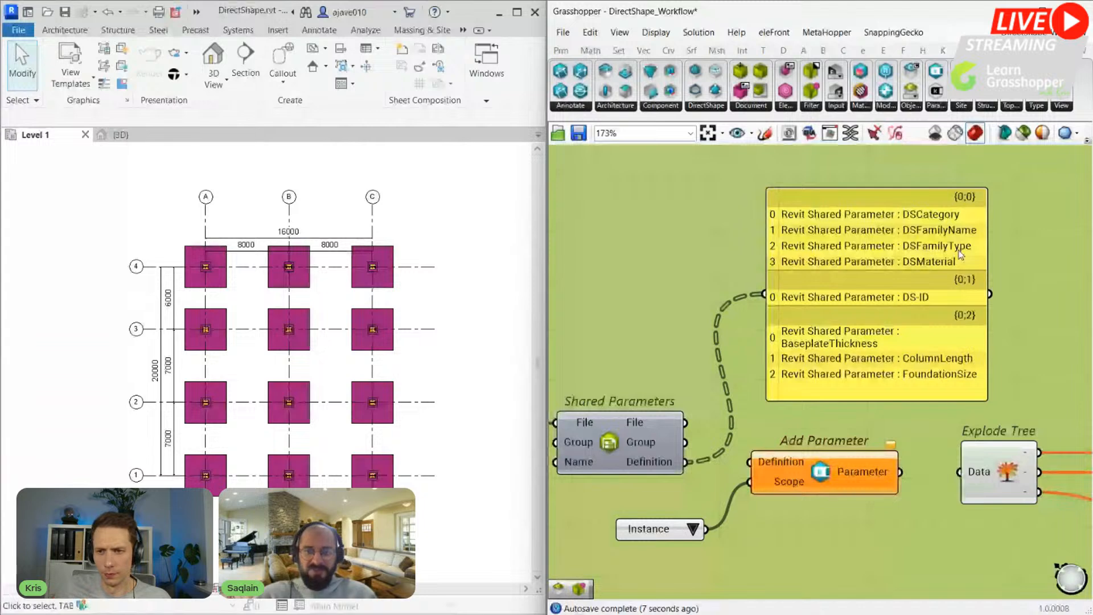
right_click_drag(744, 300, 858, 226)
scroll(682, 360, "up", 2)
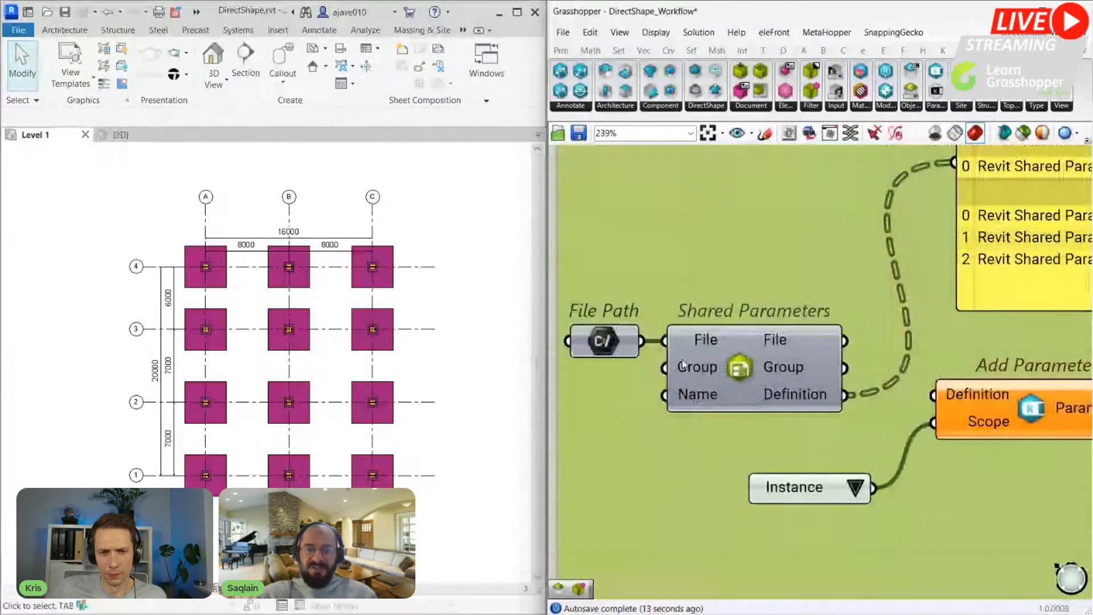
scroll(679, 382, "down", 2)
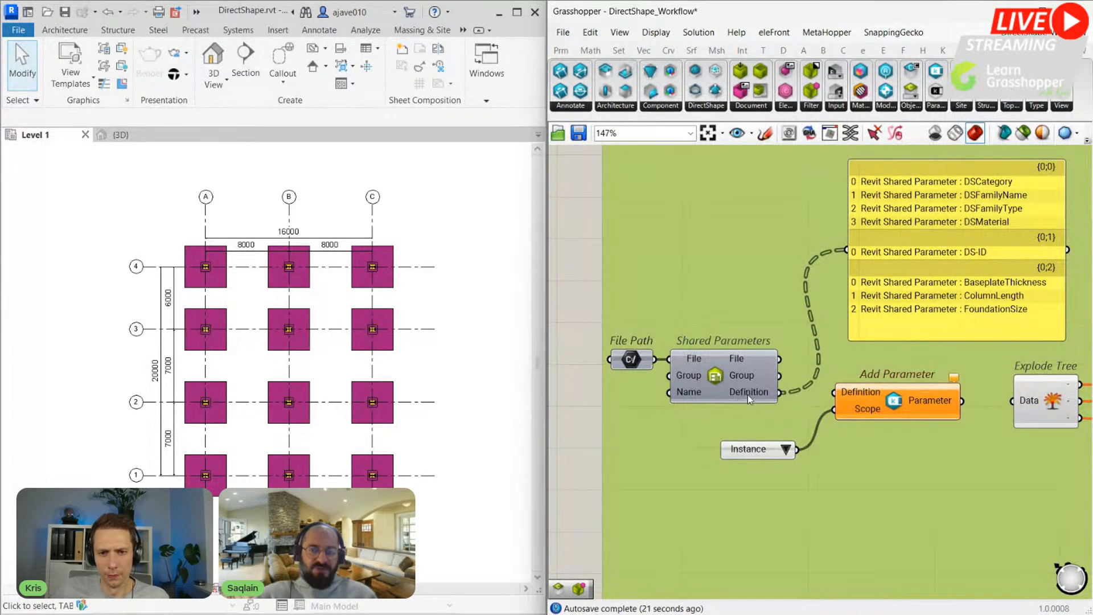
mouse_move(771, 389)
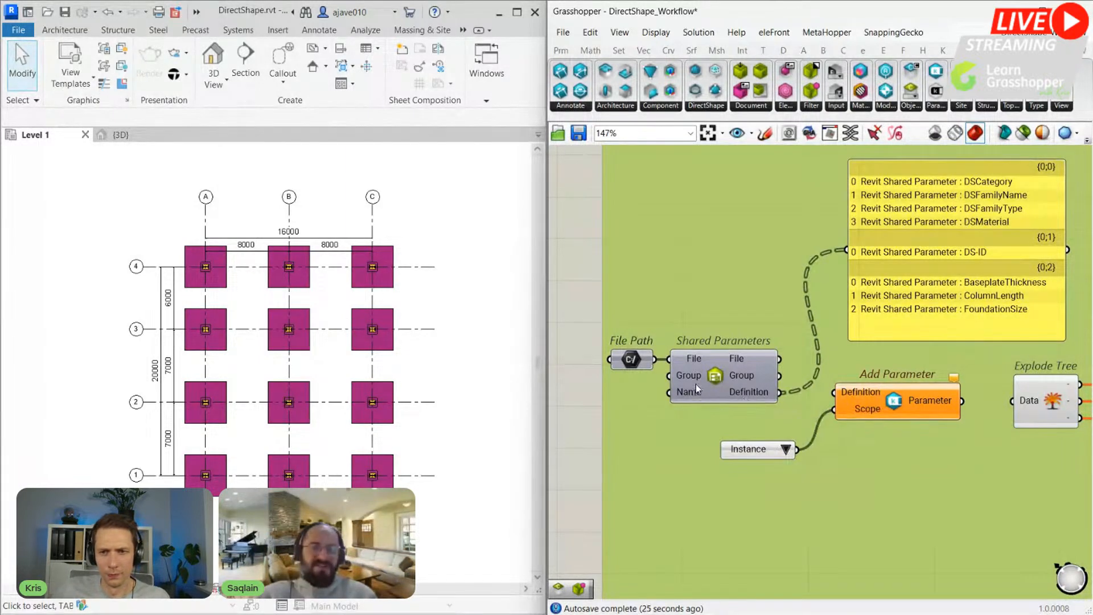
mouse_move(696, 397)
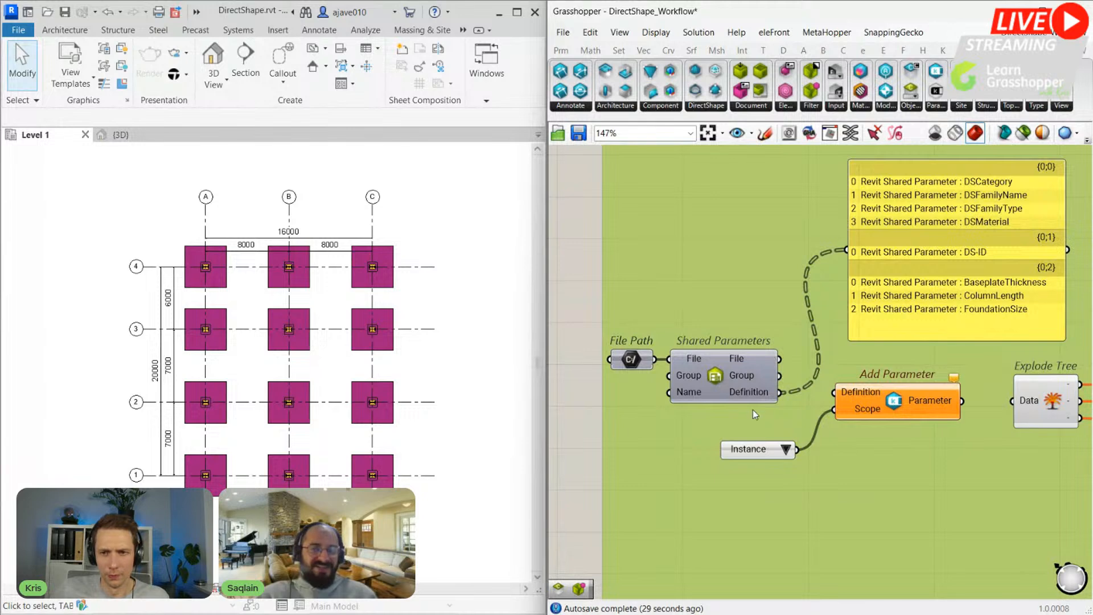
scroll(756, 378, "down", 3)
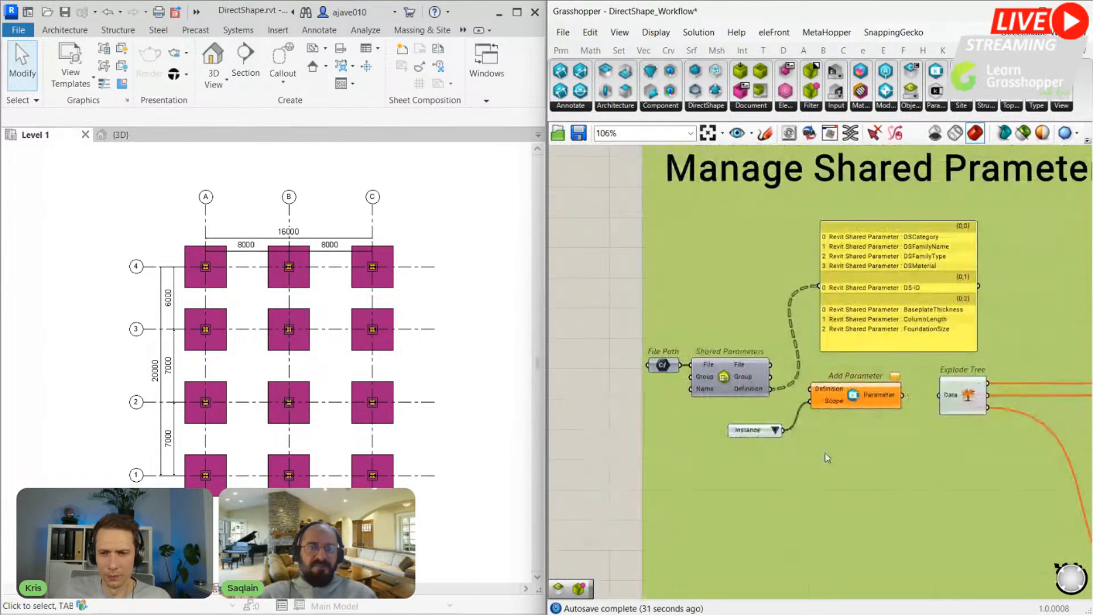
right_click_drag(801, 440, 777, 432)
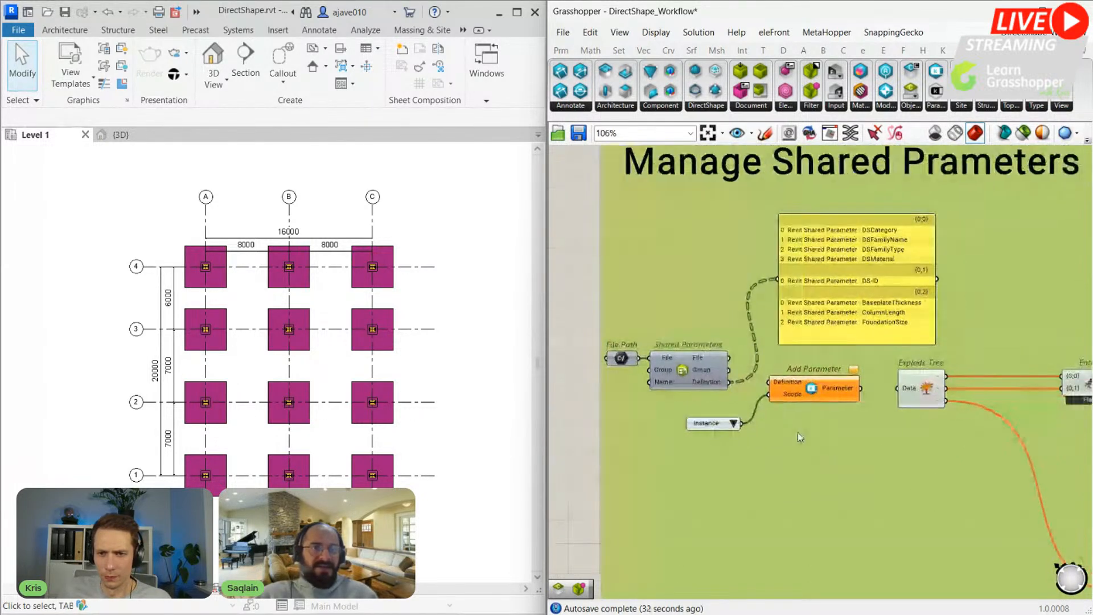
Step: Check the Project Parameters list in Revit and close it without changes
left_click(463, 29)
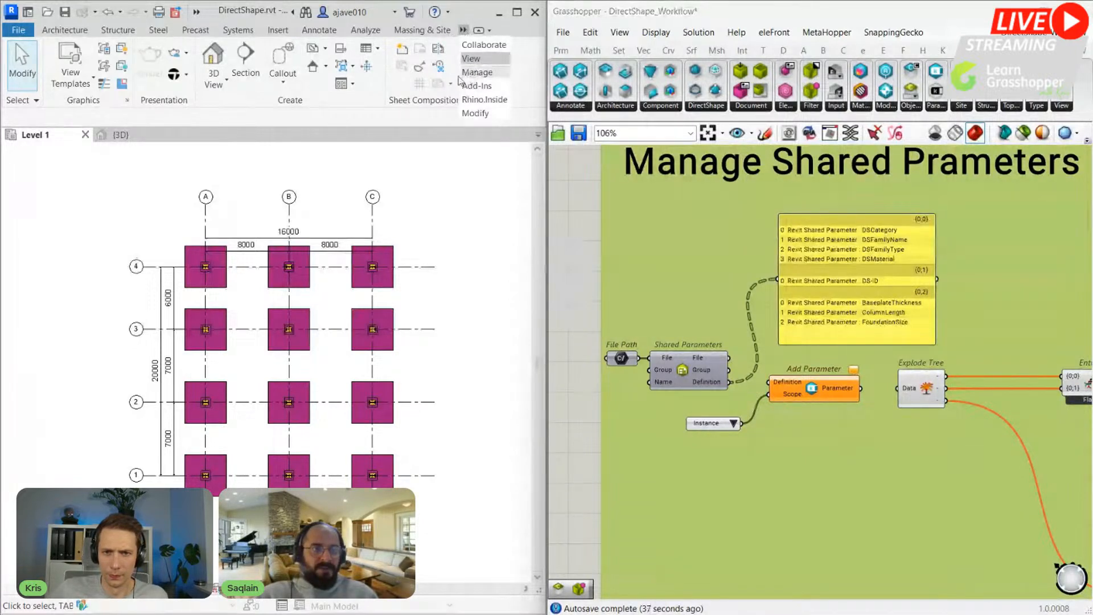
left_click(474, 72)
left_click(65, 101)
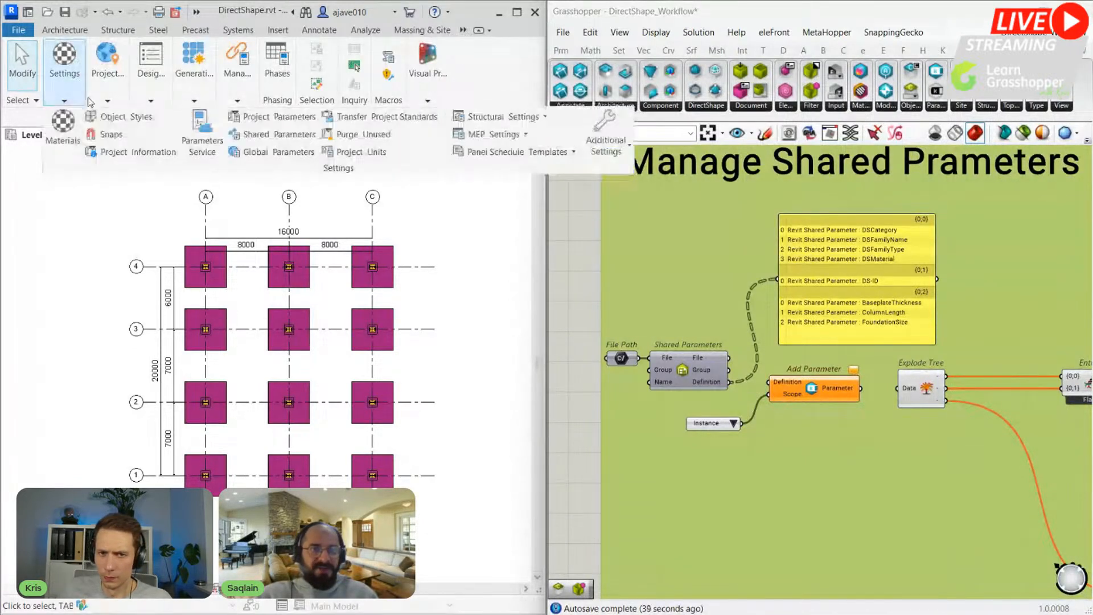
left_click(278, 117)
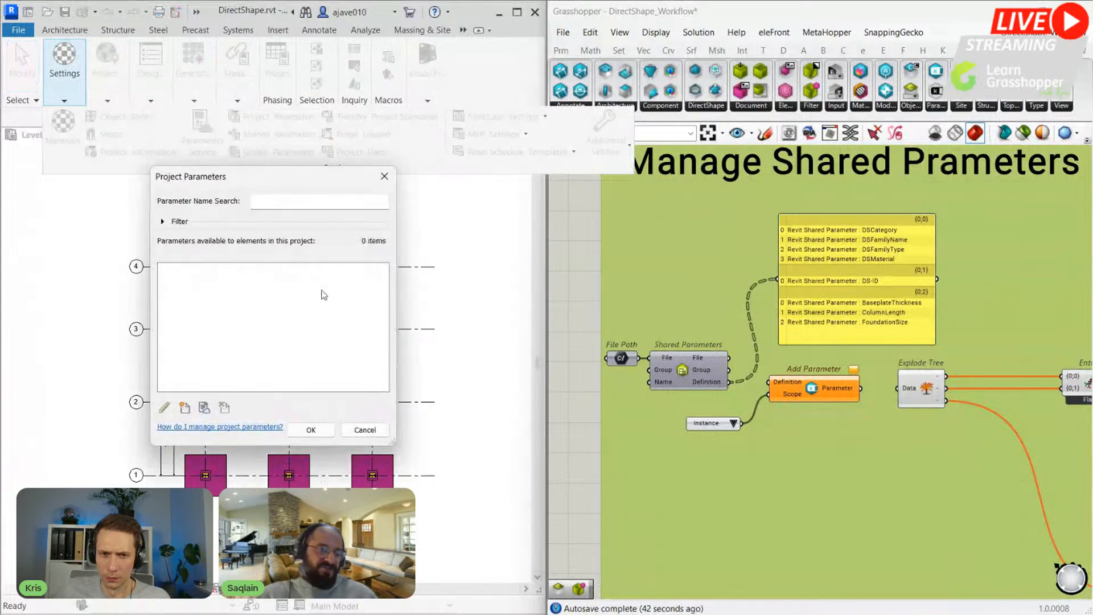
left_click(365, 430)
Step: Connect the Definition output of Shared Parameters to the Definition input of Add Parameter in Grasshopper
scroll(741, 377, "up", 3)
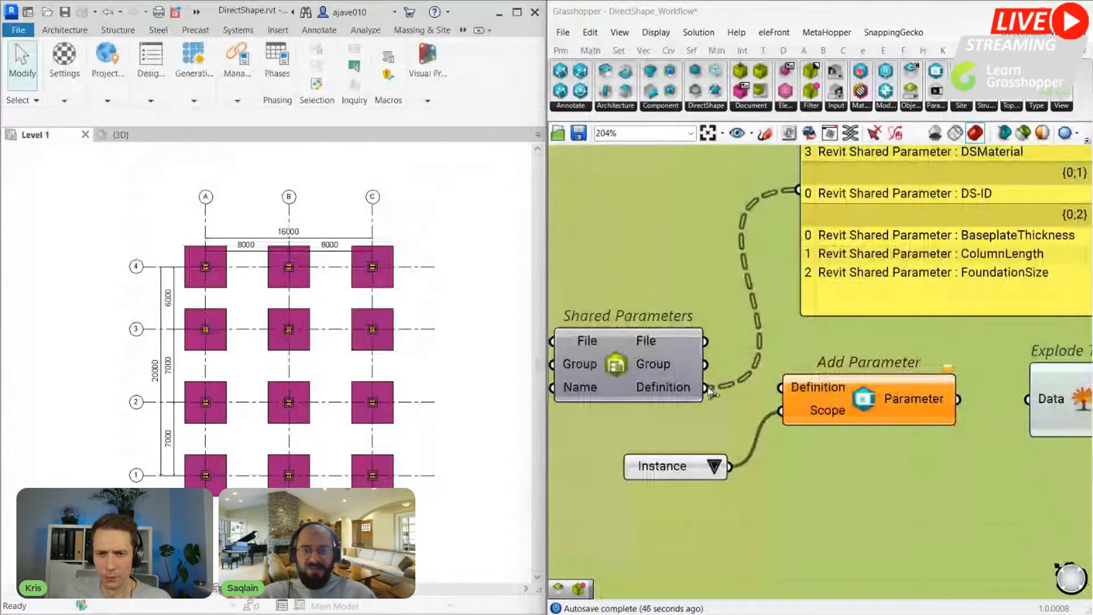
left_click_drag(707, 388, 781, 388)
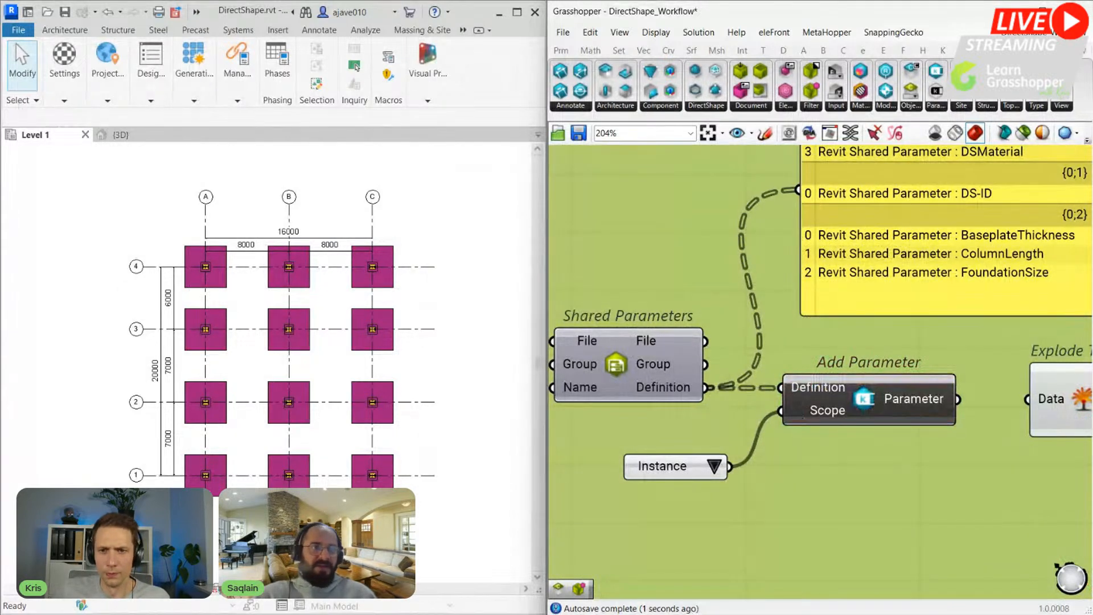
Step: Examine which categories the DSCategory project parameter is assigned to in Revit, and close its properties without changes
left_click(64, 63)
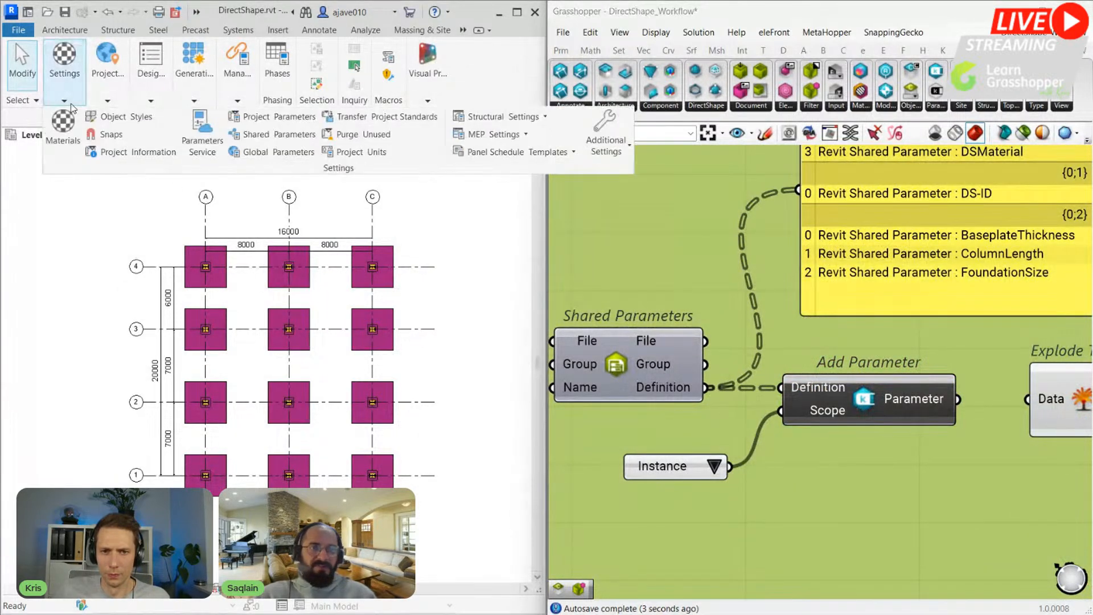
left_click(265, 117)
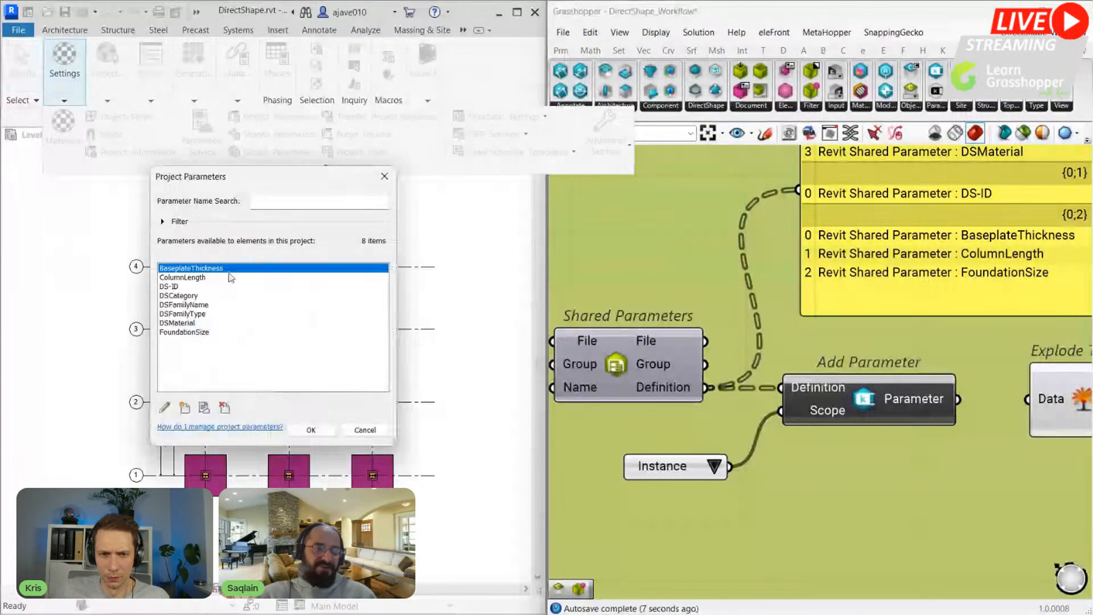
left_click(179, 295)
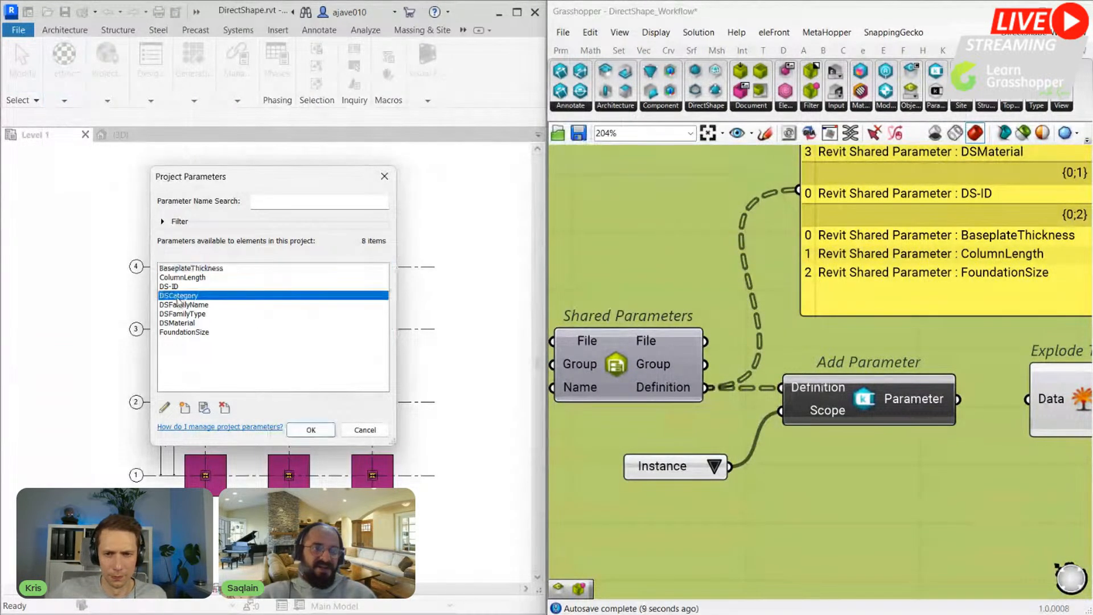
left_click(166, 408)
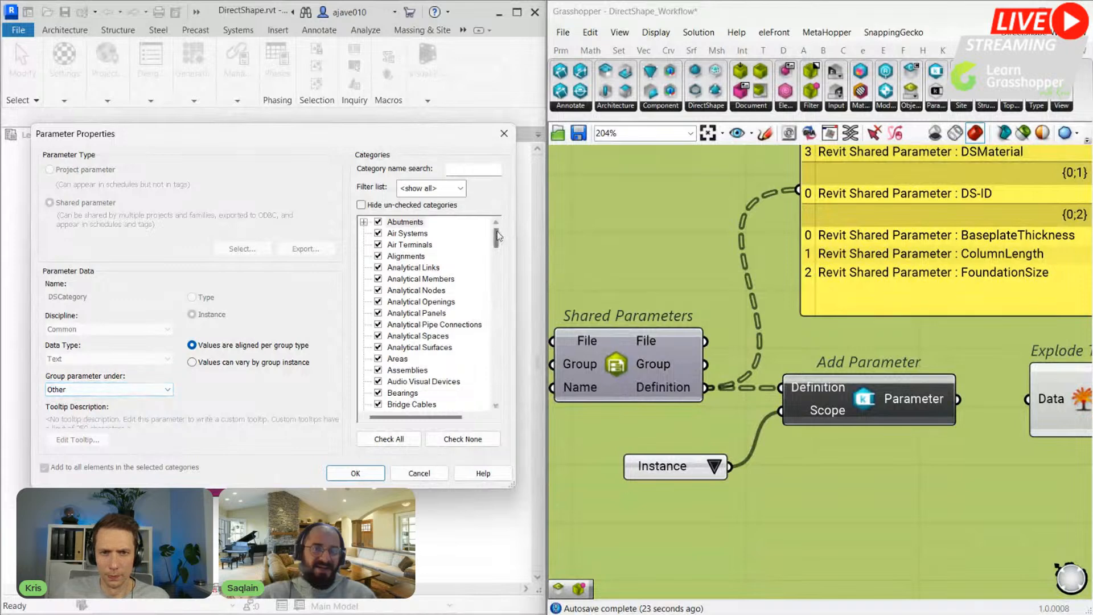
left_click_drag(497, 238, 507, 382)
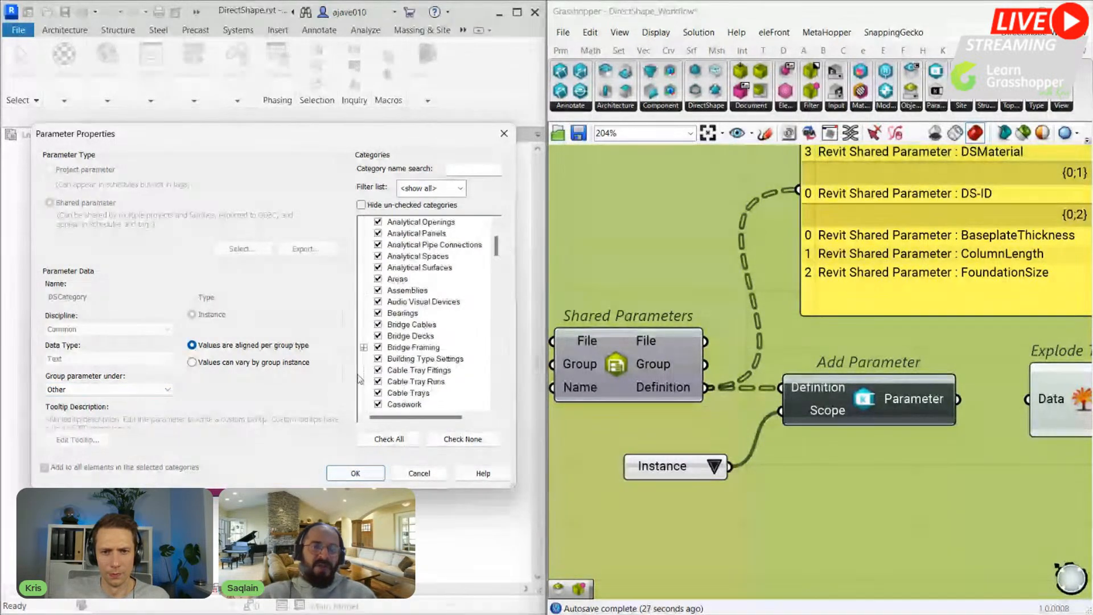
left_click(420, 473)
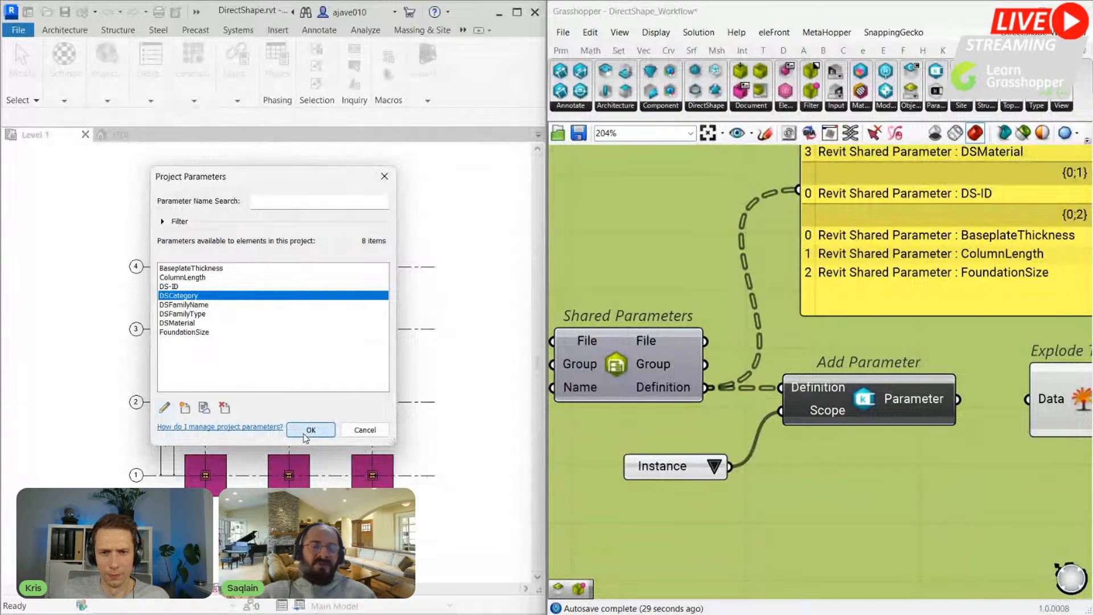
left_click(308, 430)
Step: Connect the Parameter output of Add Parameter to the Data input of Explode Tree in Grasshopper
scroll(729, 329, "down", 4)
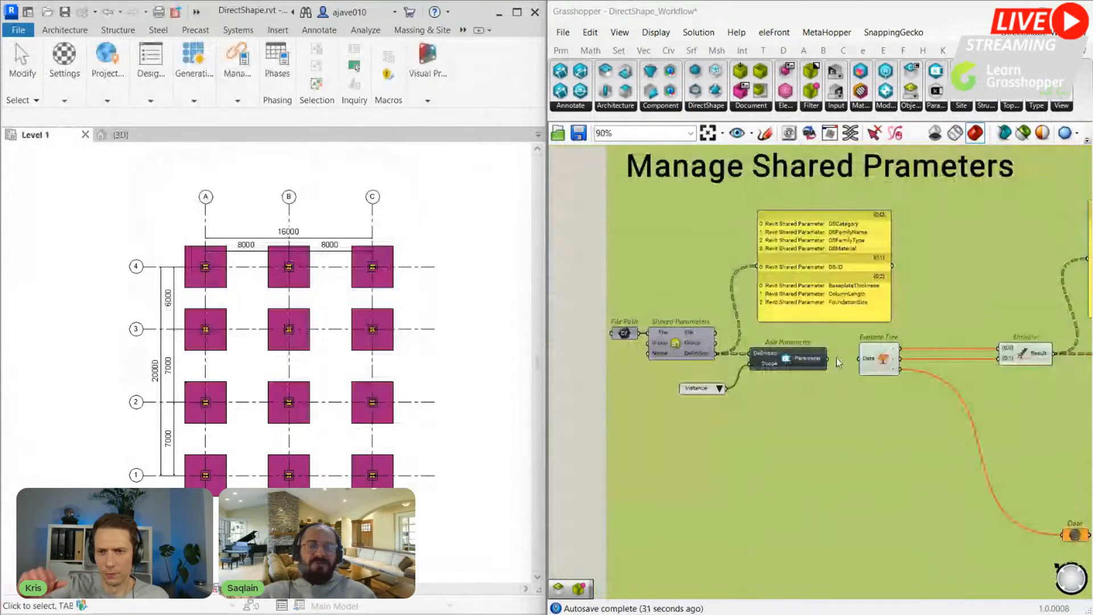
scroll(836, 357, "up", 3)
left_click_drag(872, 357, 822, 358)
Step: Connect the relay above the Category parameter to the Parameter input of the upper Project Parameter component
scroll(796, 370, "down", 2)
right_click_drag(959, 394, 702, 397)
right_click_drag(964, 377, 858, 379)
scroll(808, 383, "up", 3)
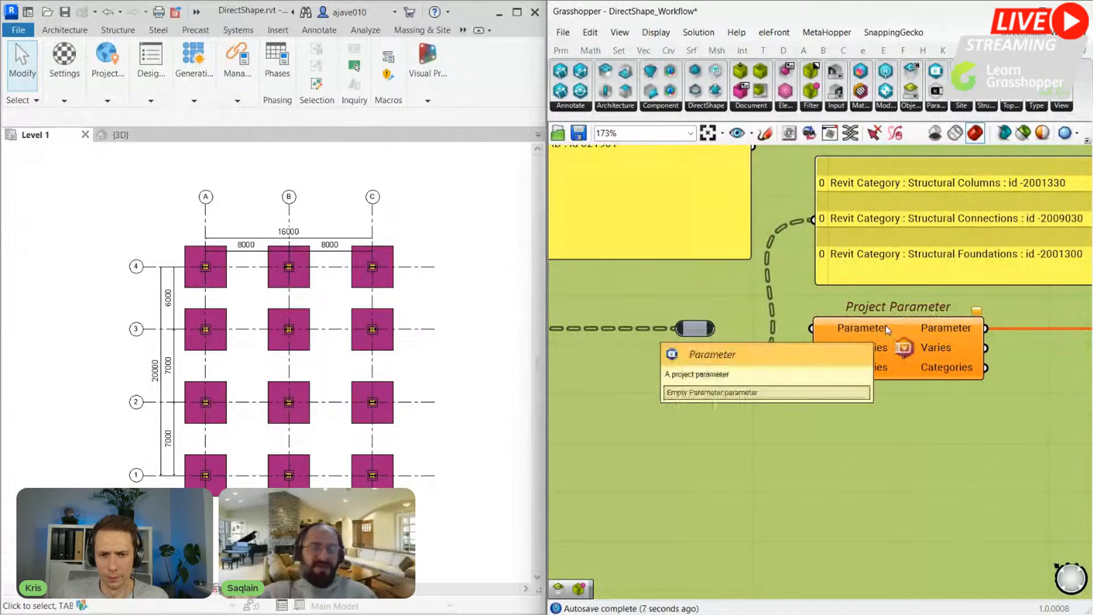
right_click_drag(883, 422, 832, 393)
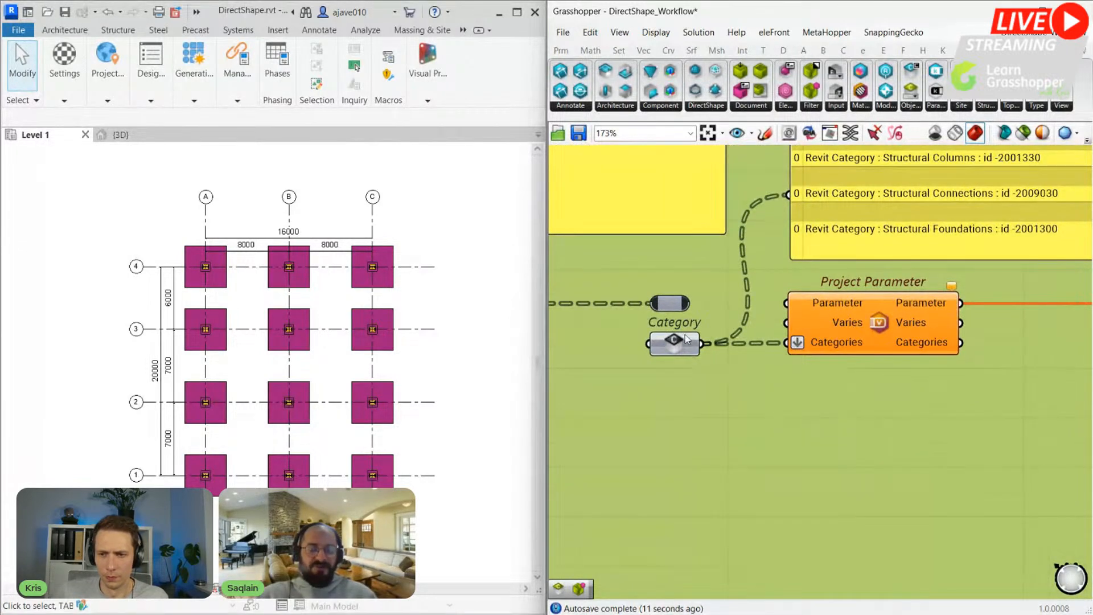
mouse_move(836, 336)
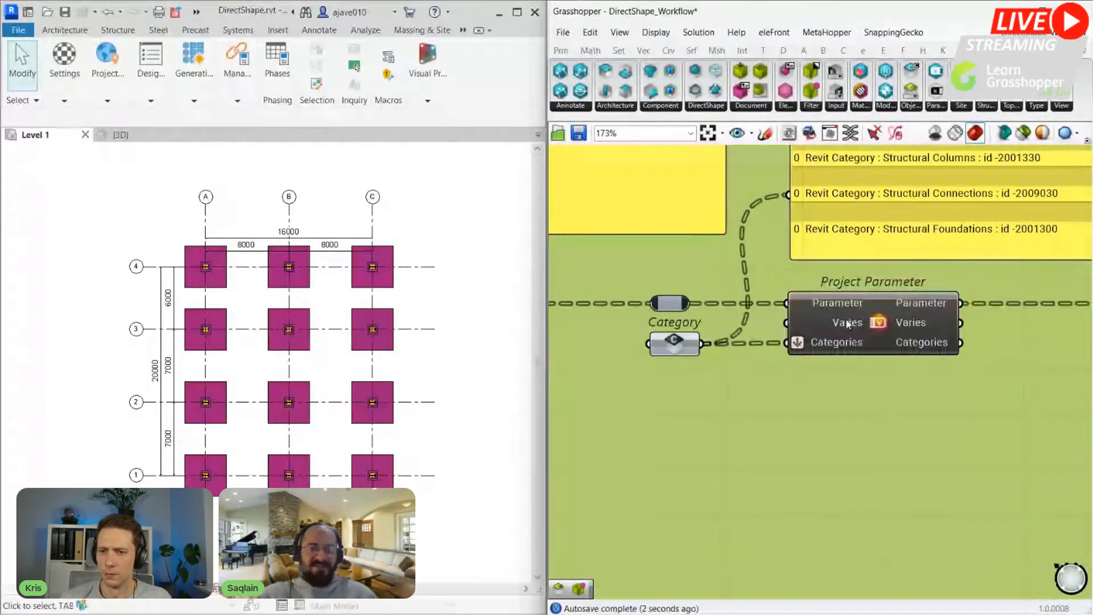
Step: Examine the category assignments of the DSFamilyName project parameter in Revit and leave its properties unchanged
left_click(63, 101)
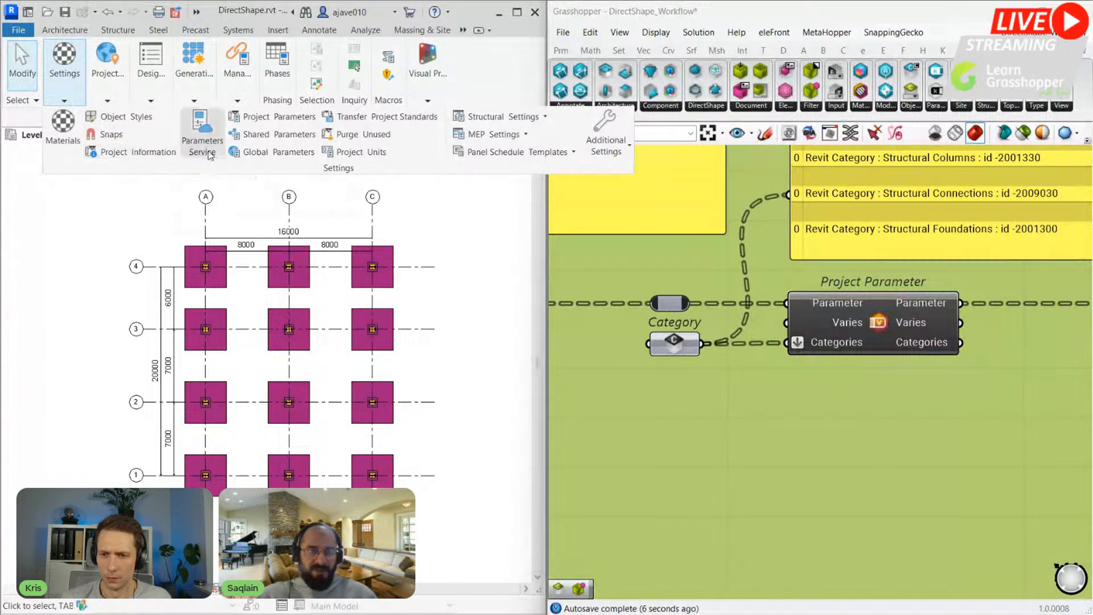
left_click(289, 117)
left_click(170, 306)
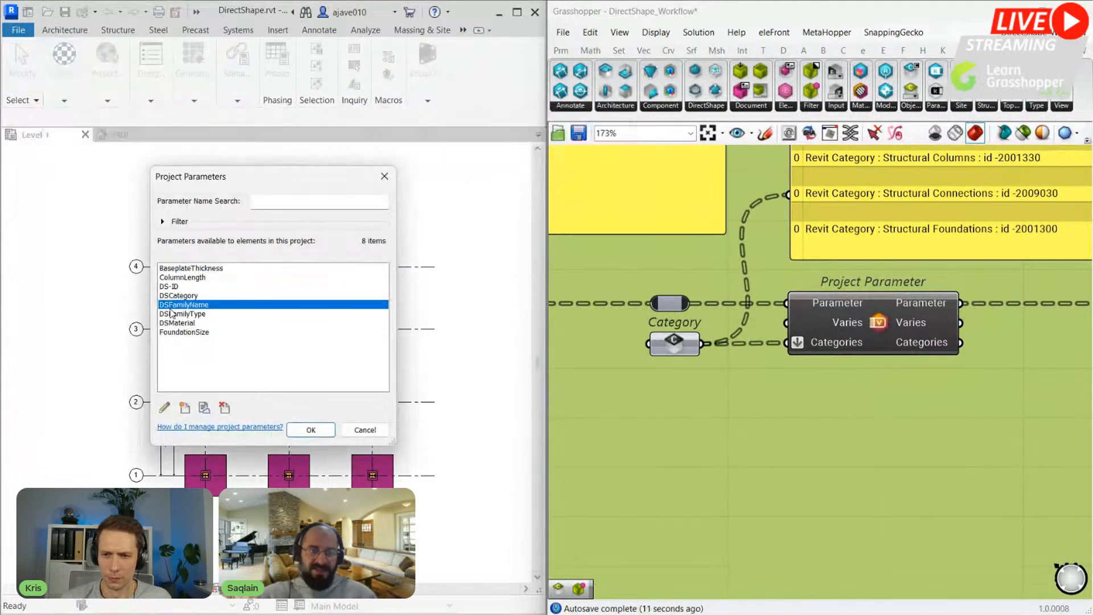
left_click(164, 408)
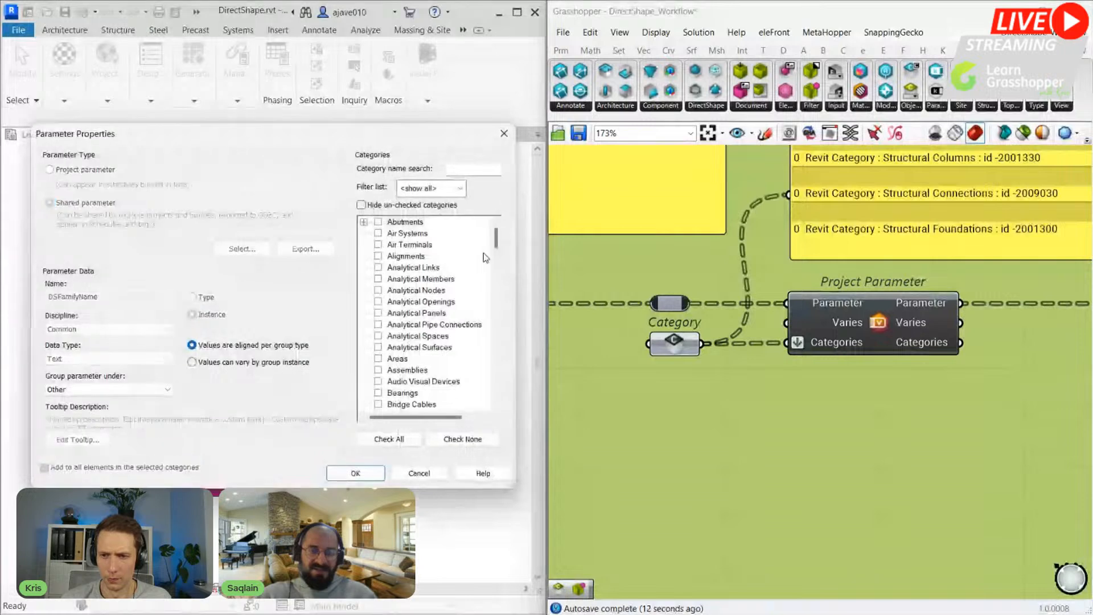
left_click_drag(497, 239, 508, 376)
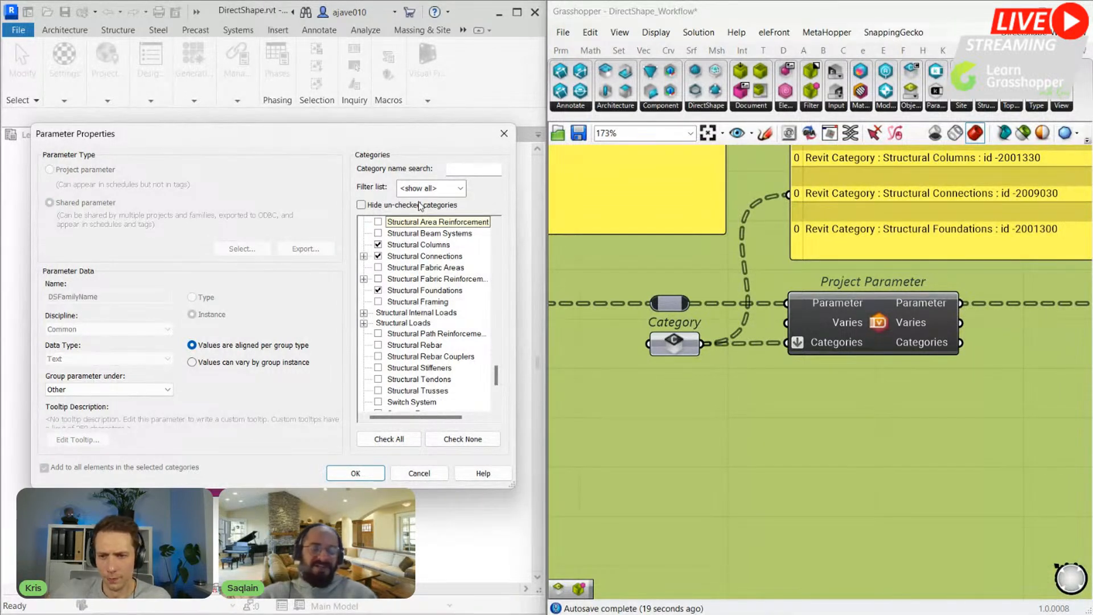
left_click(419, 473)
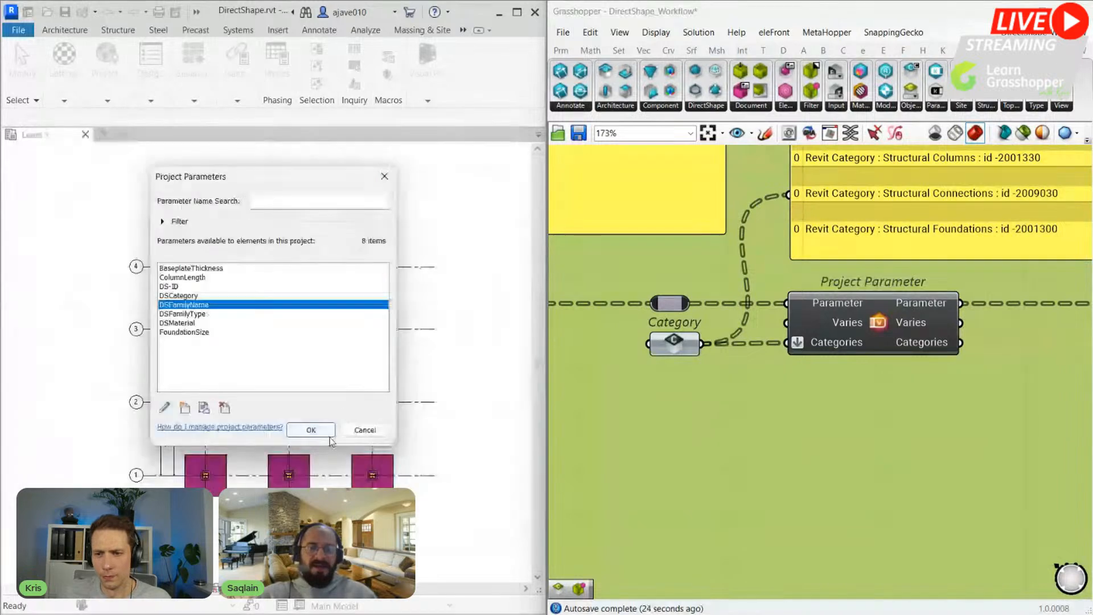
left_click(327, 432)
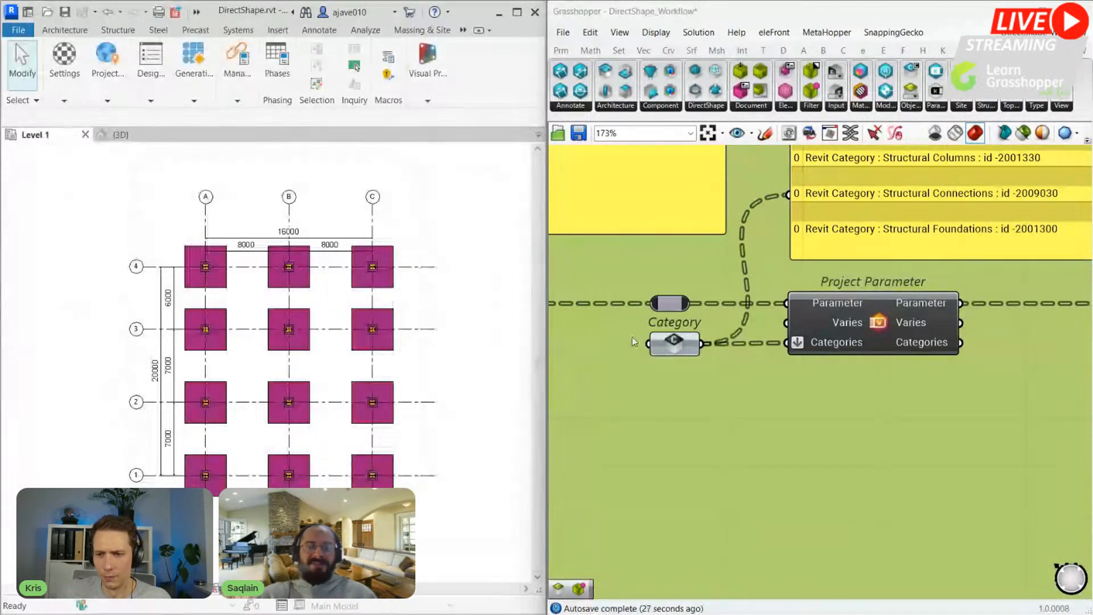
Step: Inspect the Structural Columns, Structural Connections and Structural Foundations entries in the Category parameter's collection in Grasshopper, and close it without changes
left_click(675, 346)
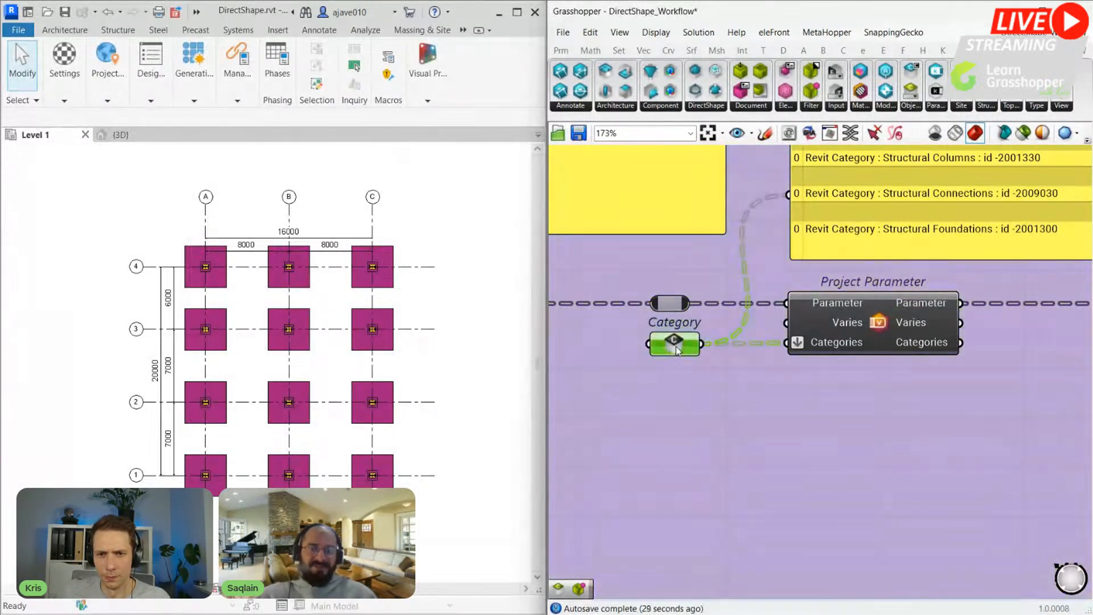
right_click(676, 349)
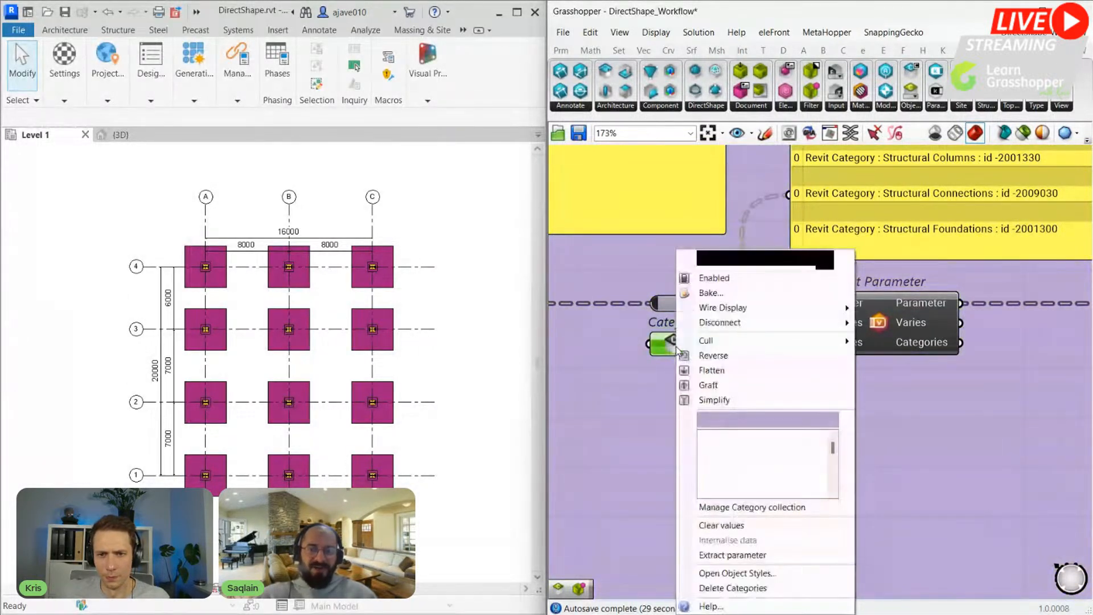
left_click(716, 507)
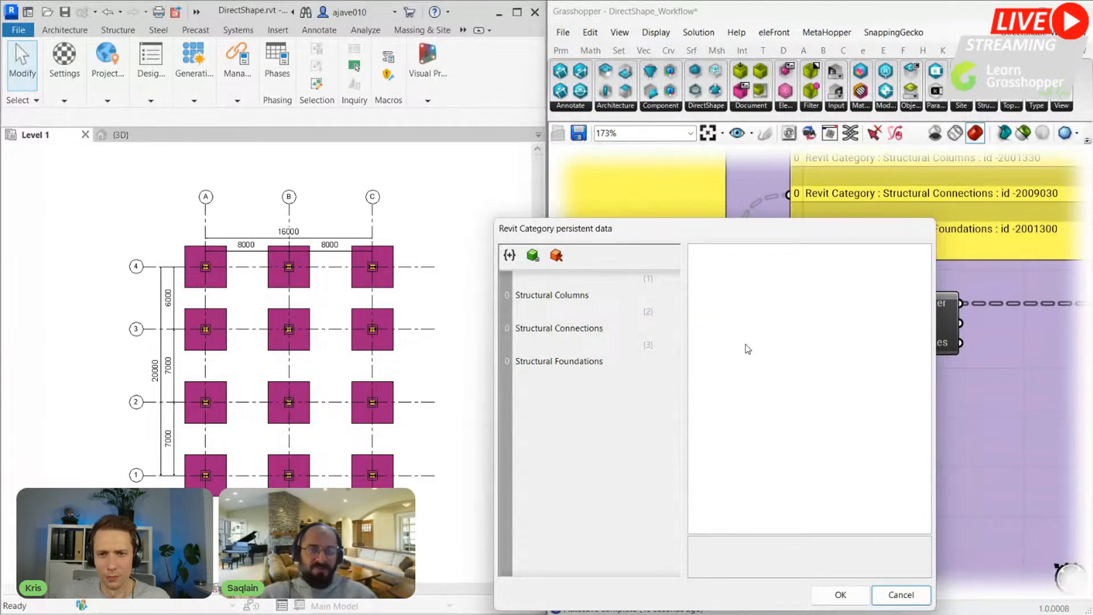
left_click(558, 296)
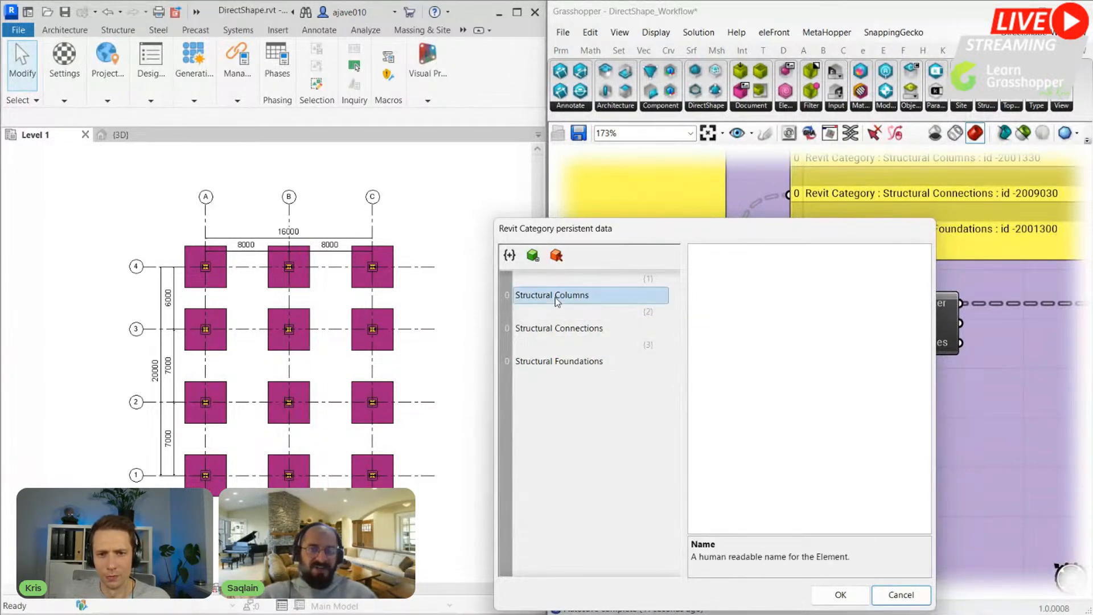
left_click(578, 333)
left_click(574, 364)
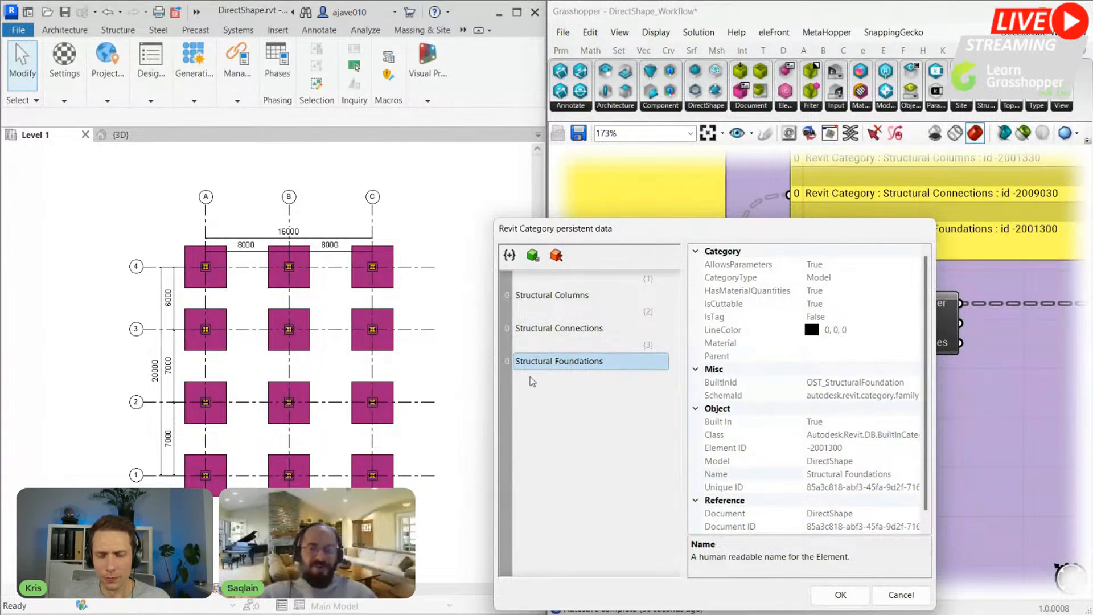
left_click(901, 595)
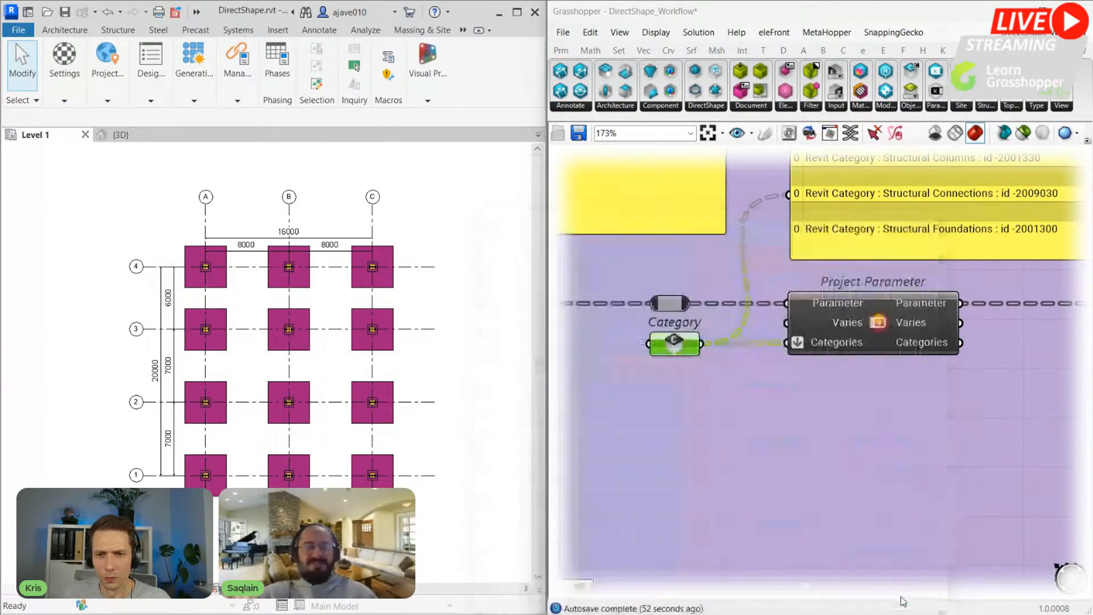
scroll(701, 408, "down", 1)
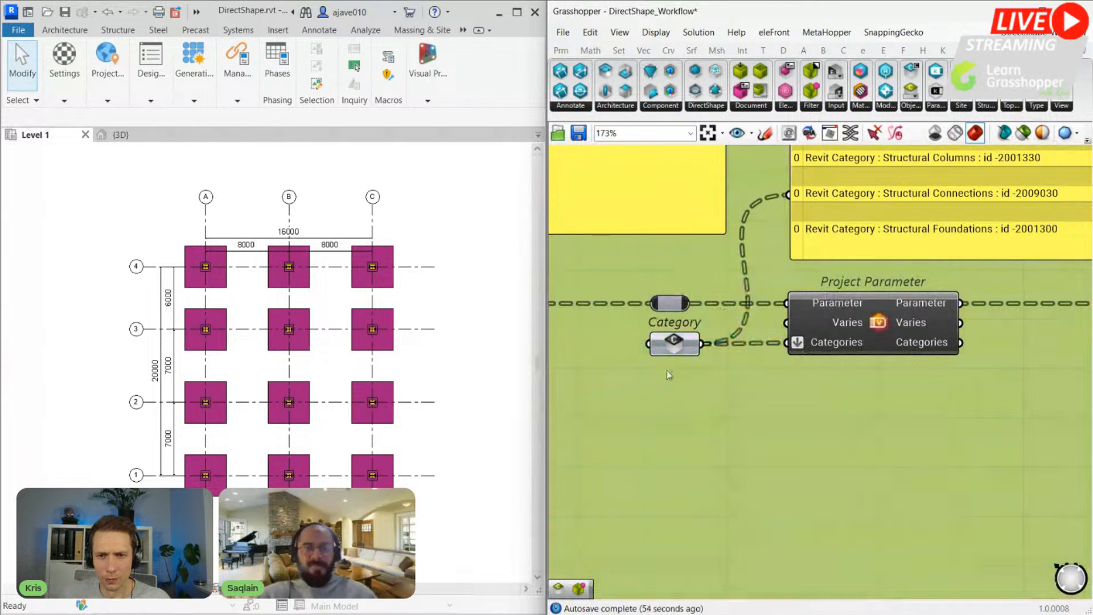
scroll(668, 370, "down", 1)
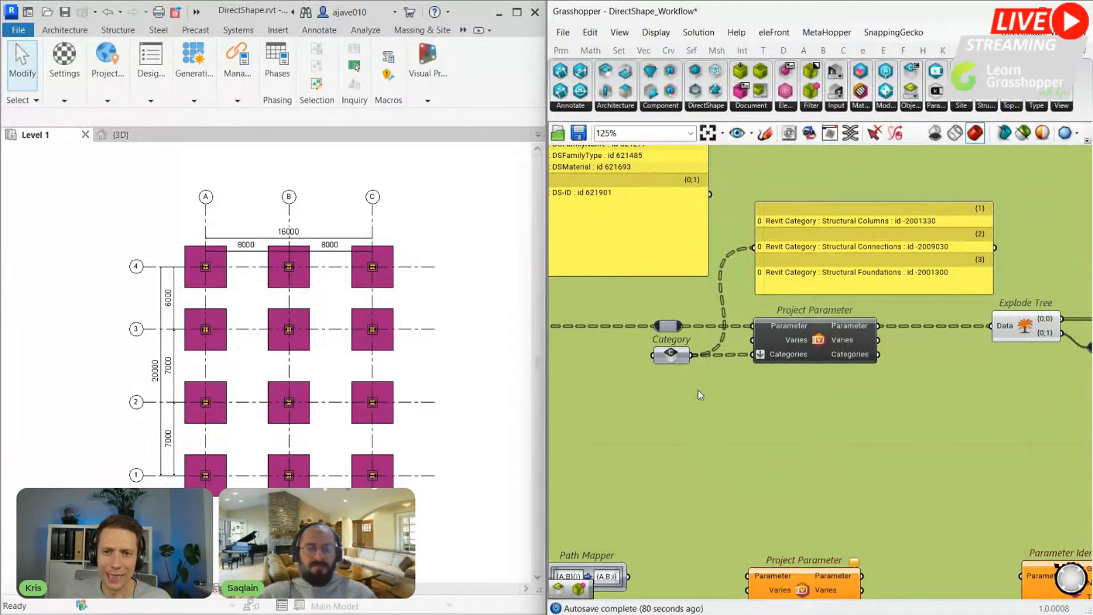
scroll(719, 383, "down", 1)
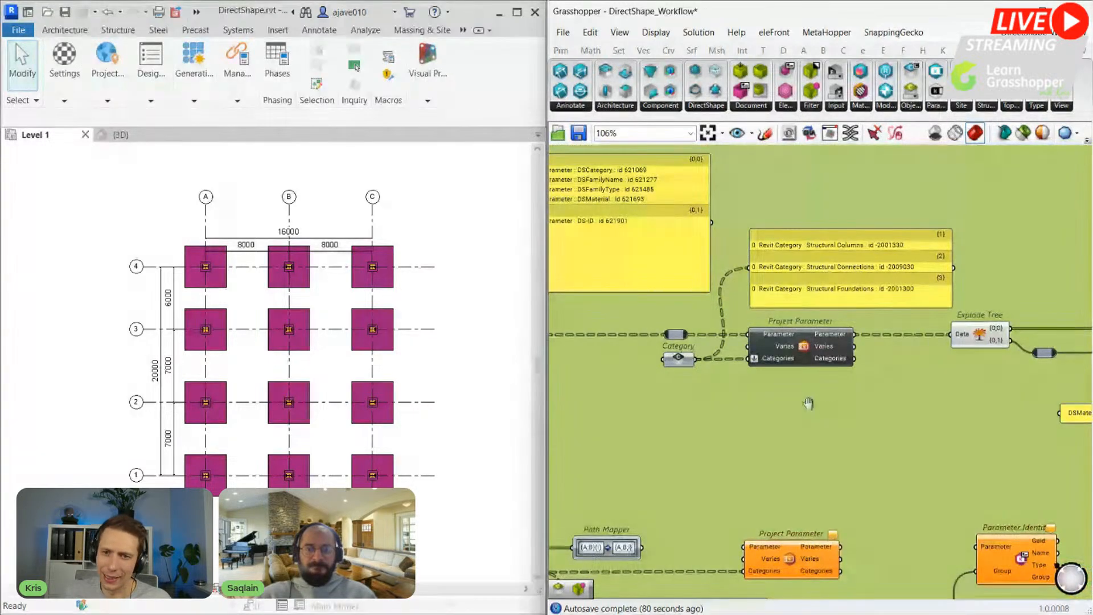
right_click_drag(916, 409, 776, 397)
right_click_drag(878, 411, 869, 398)
right_click_drag(737, 386, 803, 381)
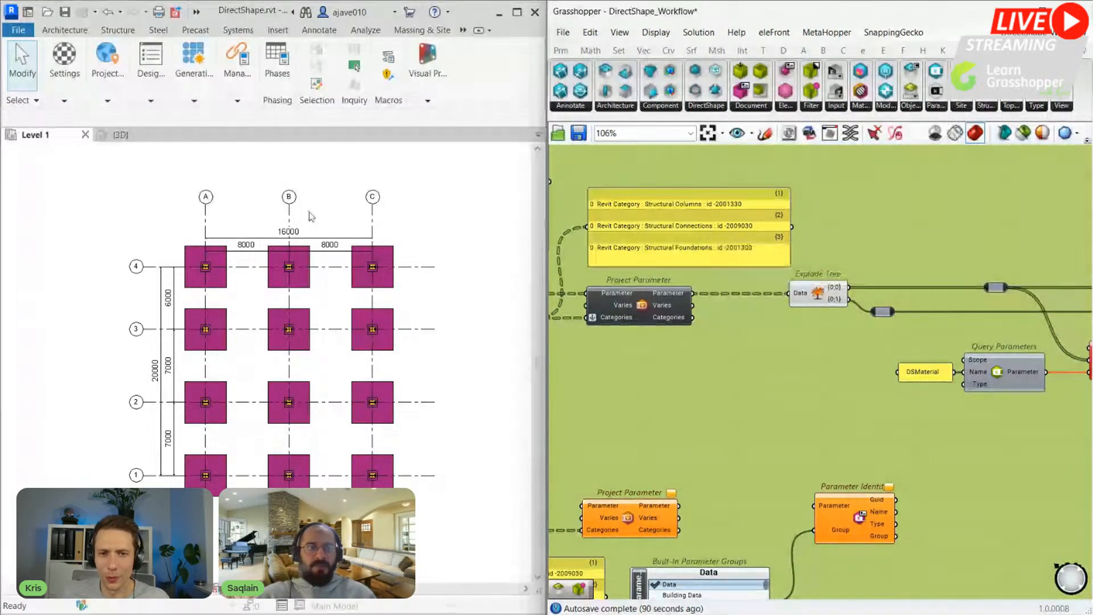
Step: Check which group the DSCategory project parameter is placed under in Revit, and cancel without changes
left_click(107, 65)
left_click(65, 101)
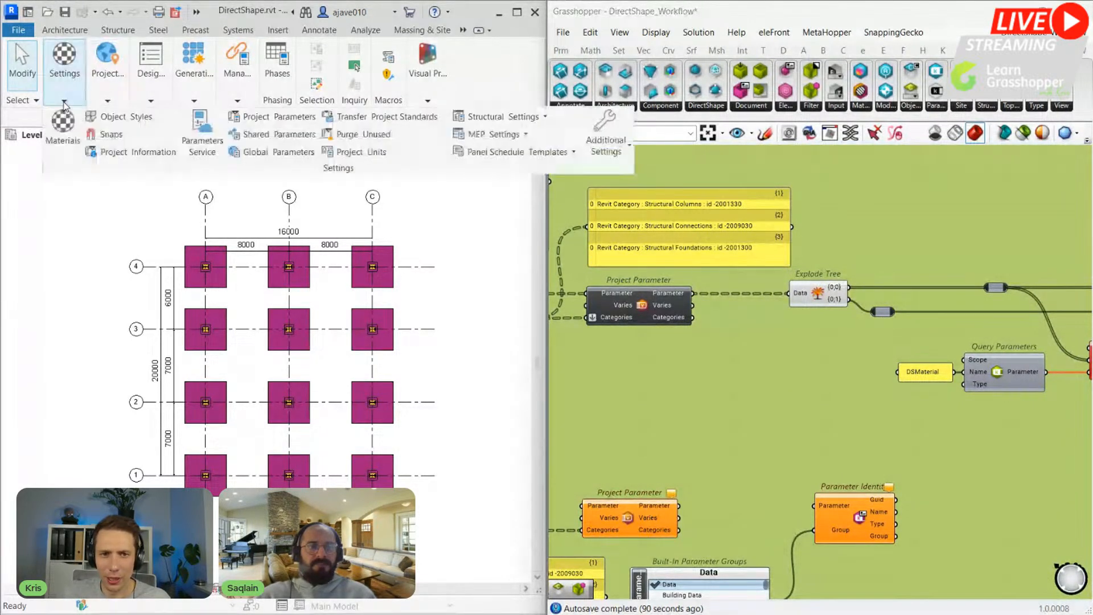
left_click(241, 117)
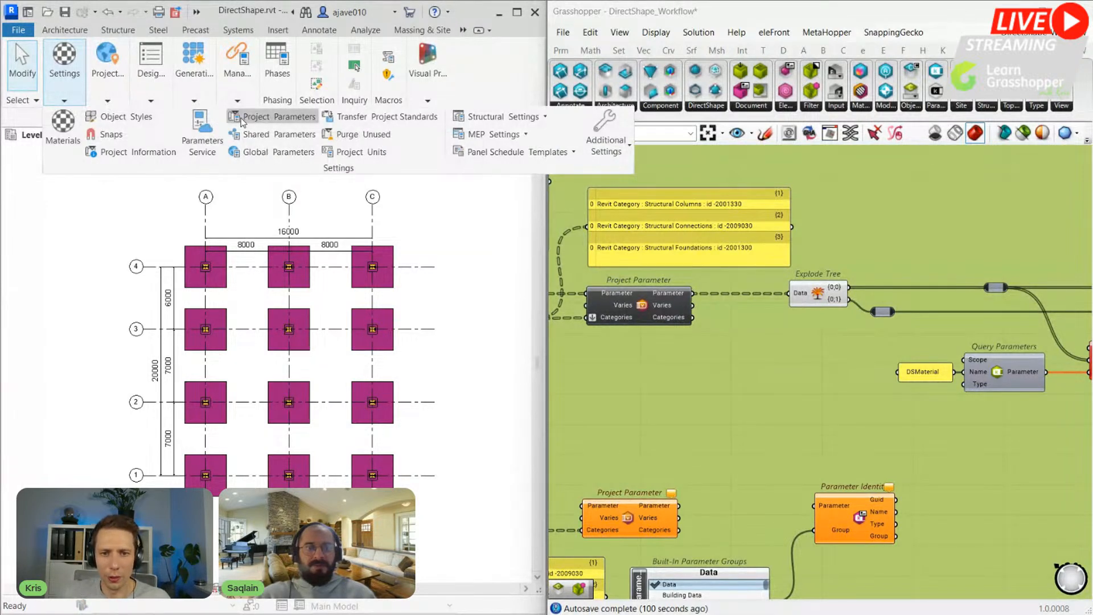
left_click(191, 295)
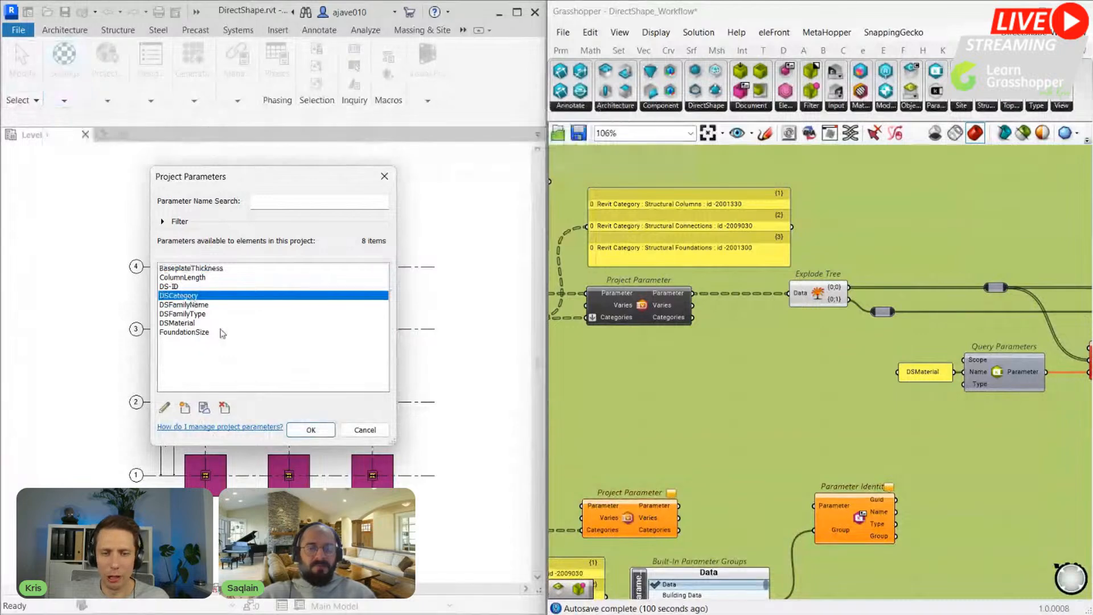
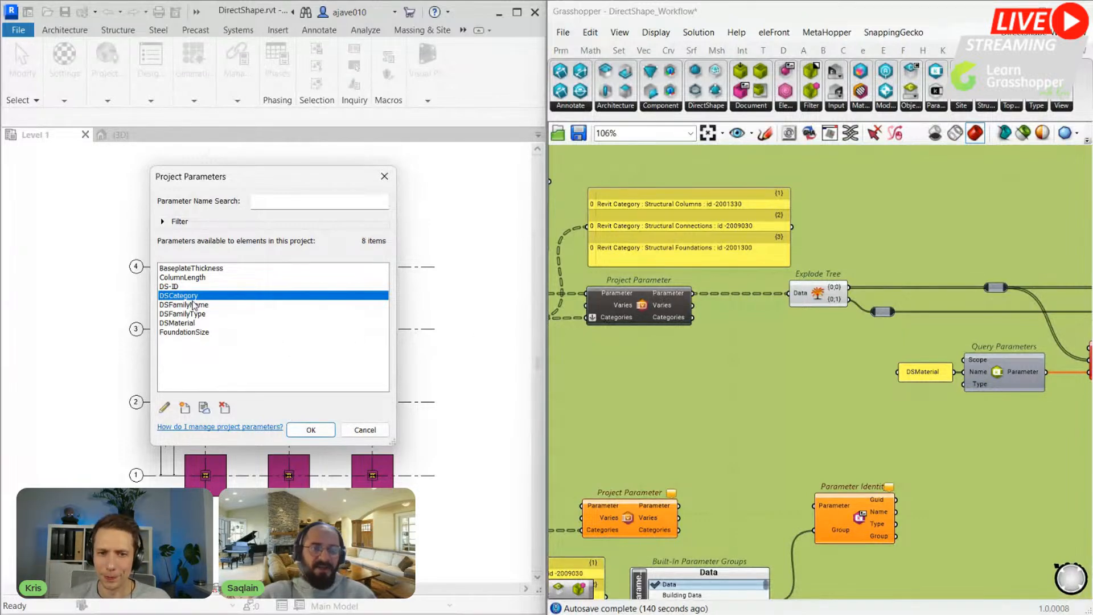
left_click(165, 408)
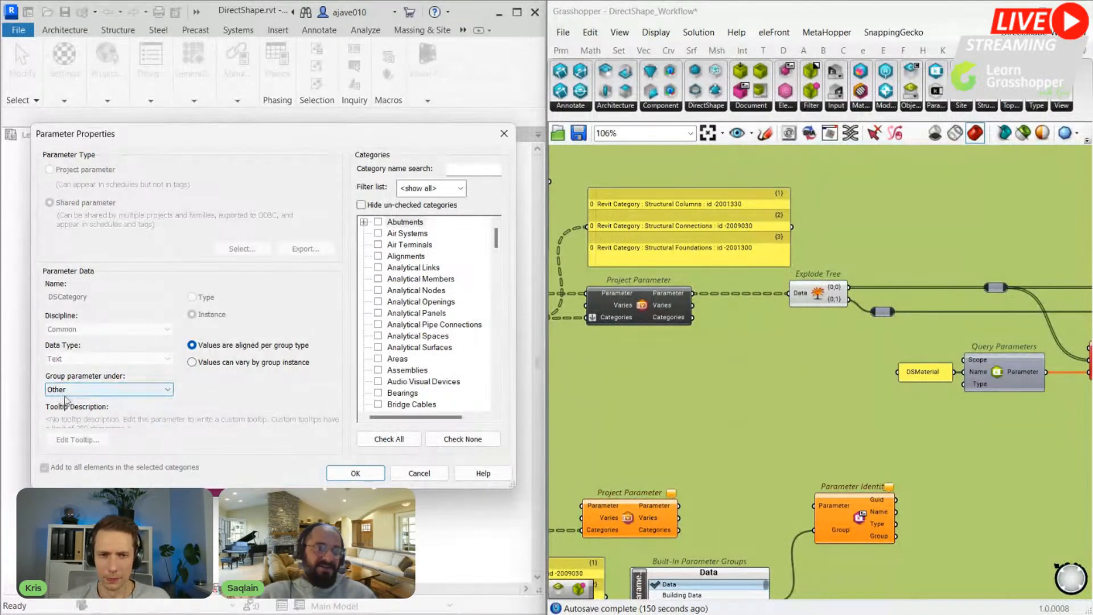
left_click(420, 475)
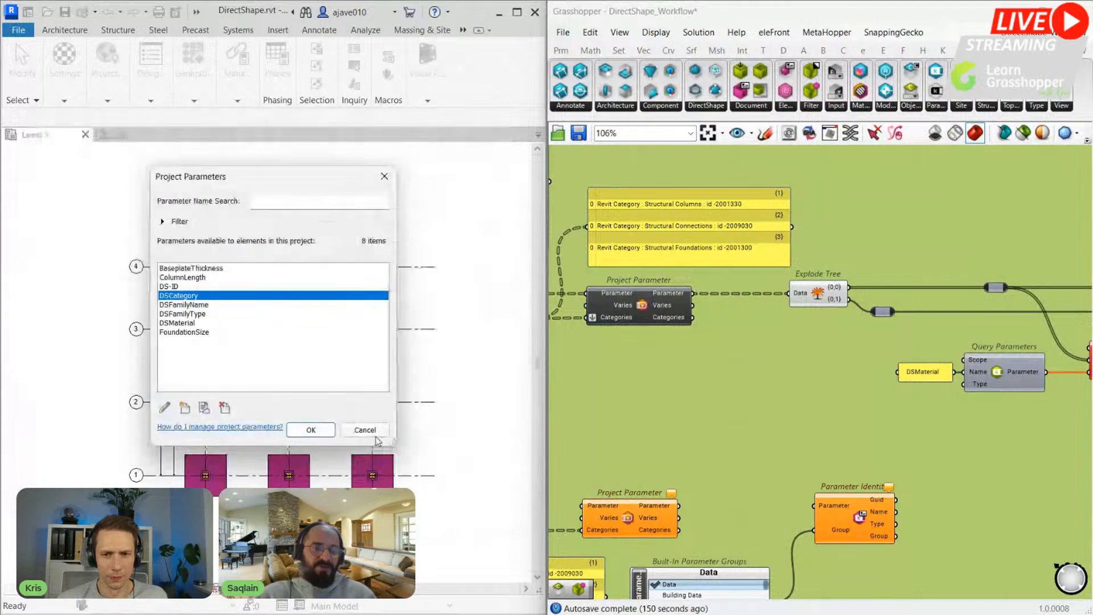
left_click(365, 430)
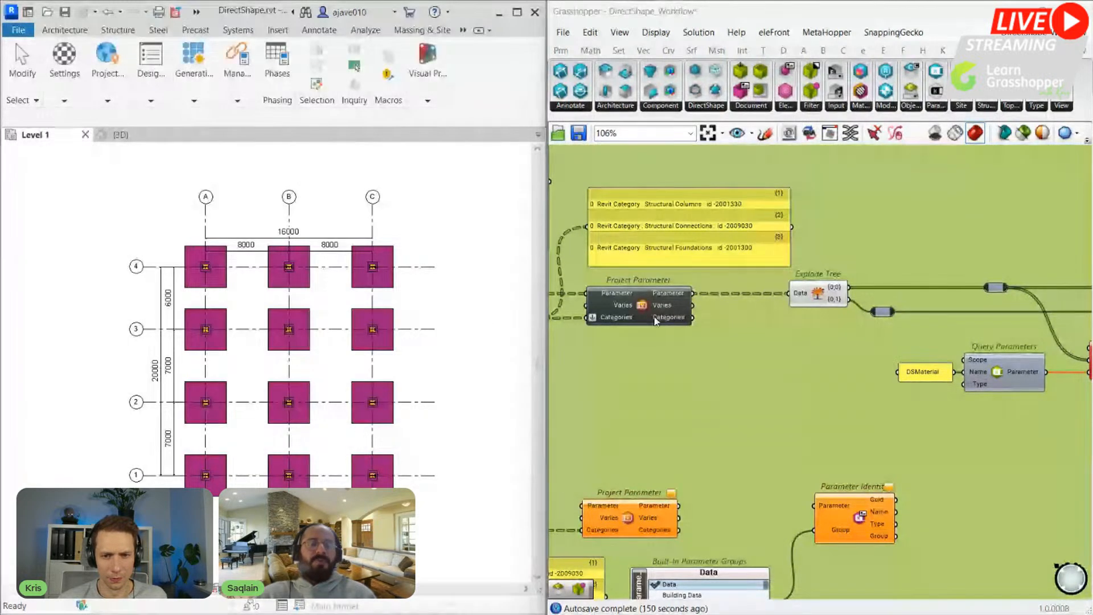
Step: Connect the DSMaterial panel to the Name input of the Query Parameters component feeding the Evaluate expression
scroll(648, 308, "down", 4)
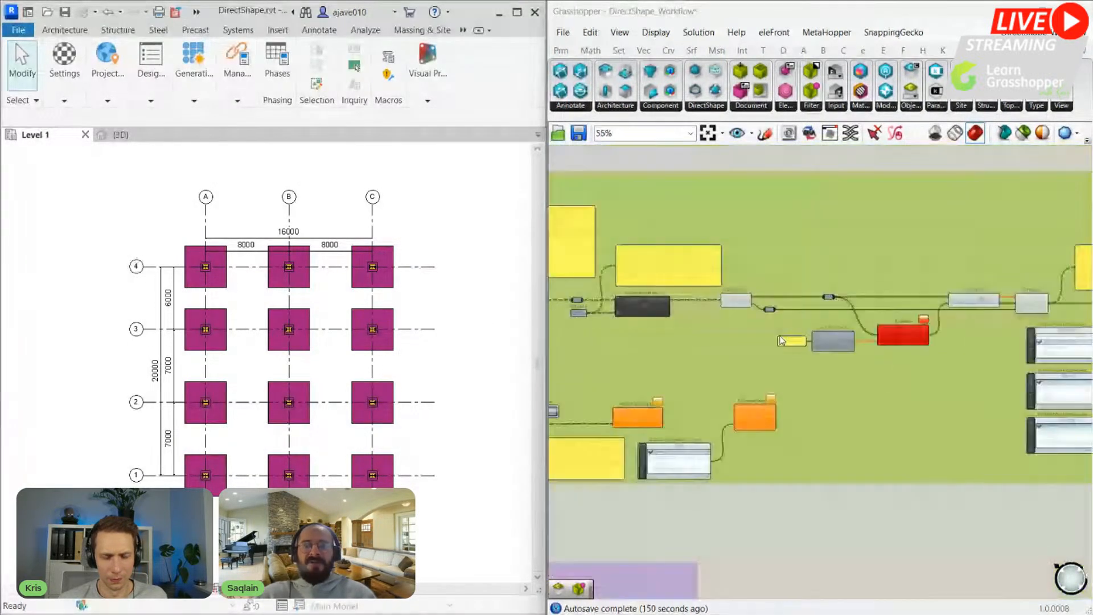
scroll(956, 325, "up", 3)
right_click_drag(896, 345, 863, 316)
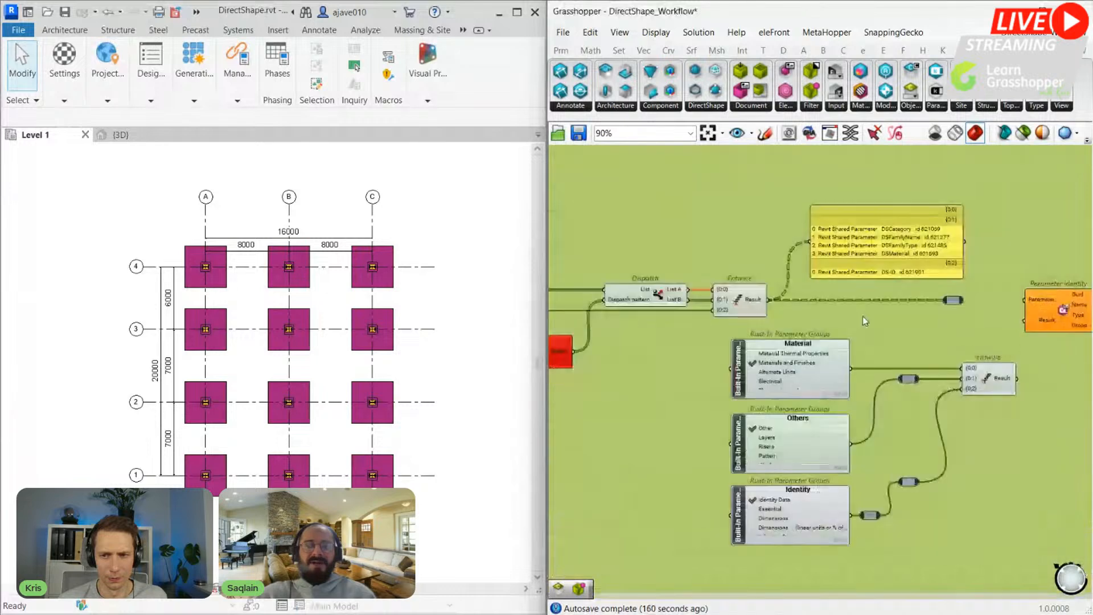
scroll(817, 324, "up", 4)
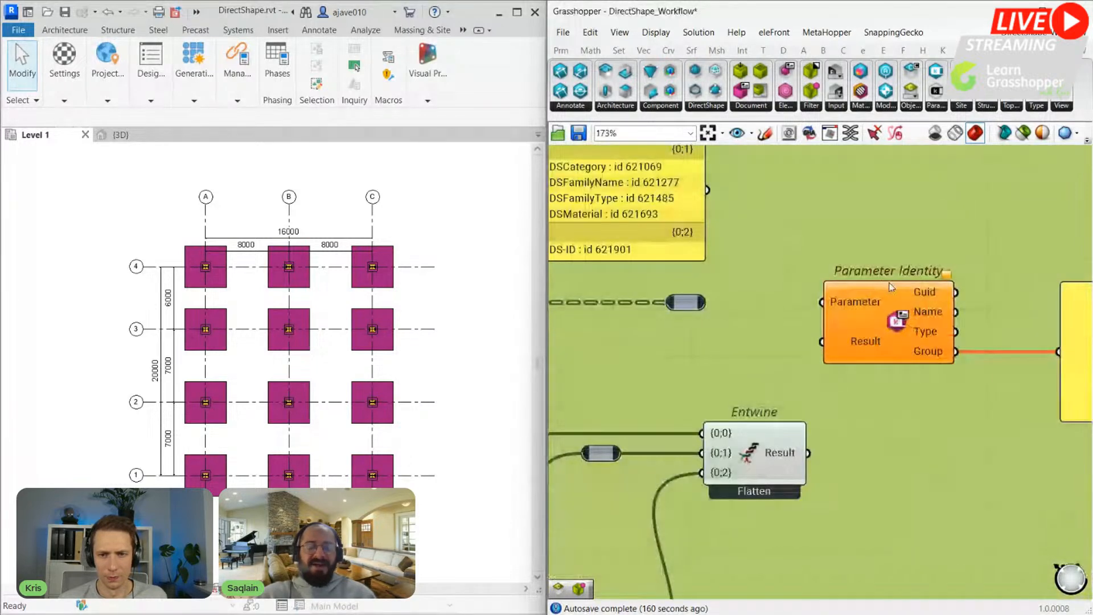
scroll(892, 286, "down", 3)
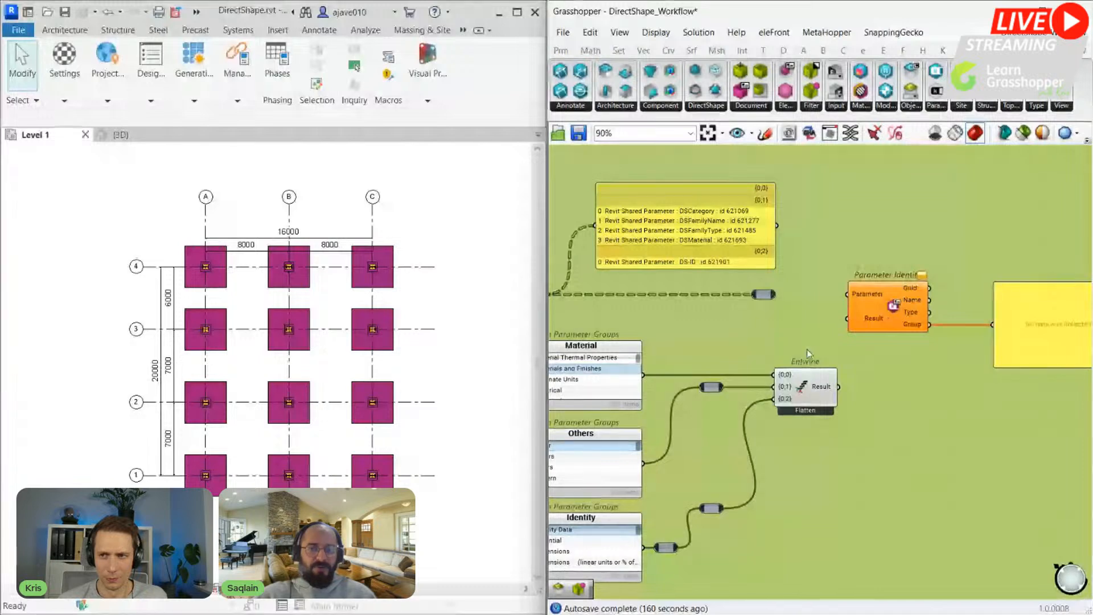
scroll(808, 350, "down", 1)
scroll(809, 353, "down", 5)
scroll(658, 337, "up", 8)
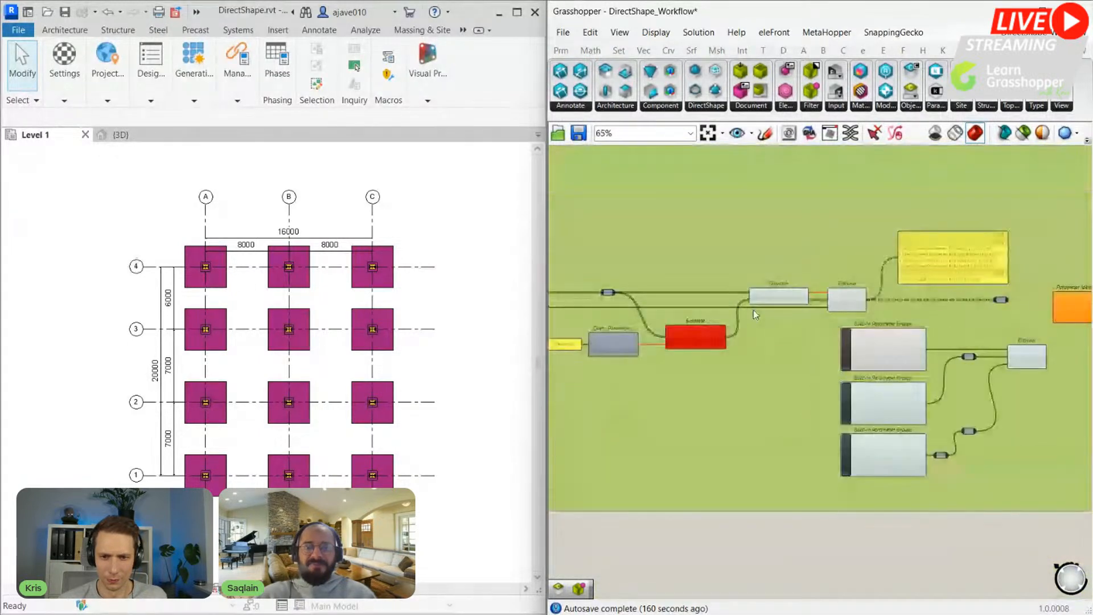
left_click_drag(660, 337, 676, 342)
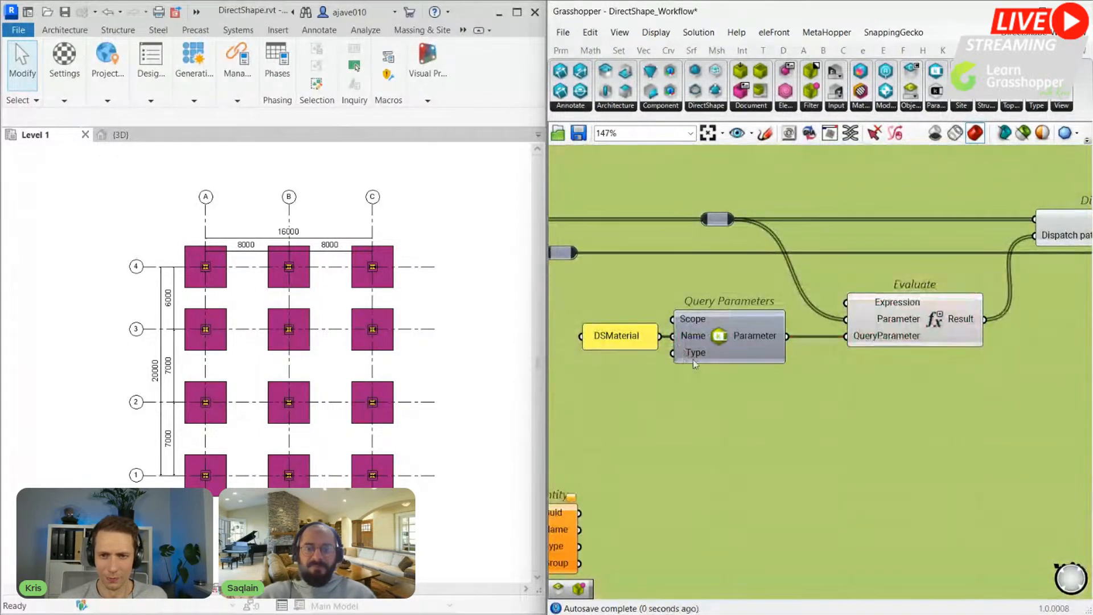
Step: Connect the entwined shared parameters' relay to the Parameter Identity component's Parameter input and the entwined built-in parameter groups to its Result input
scroll(697, 365, "down", 6)
right_click_drag(766, 373, 627, 402)
scroll(883, 330, "up", 8)
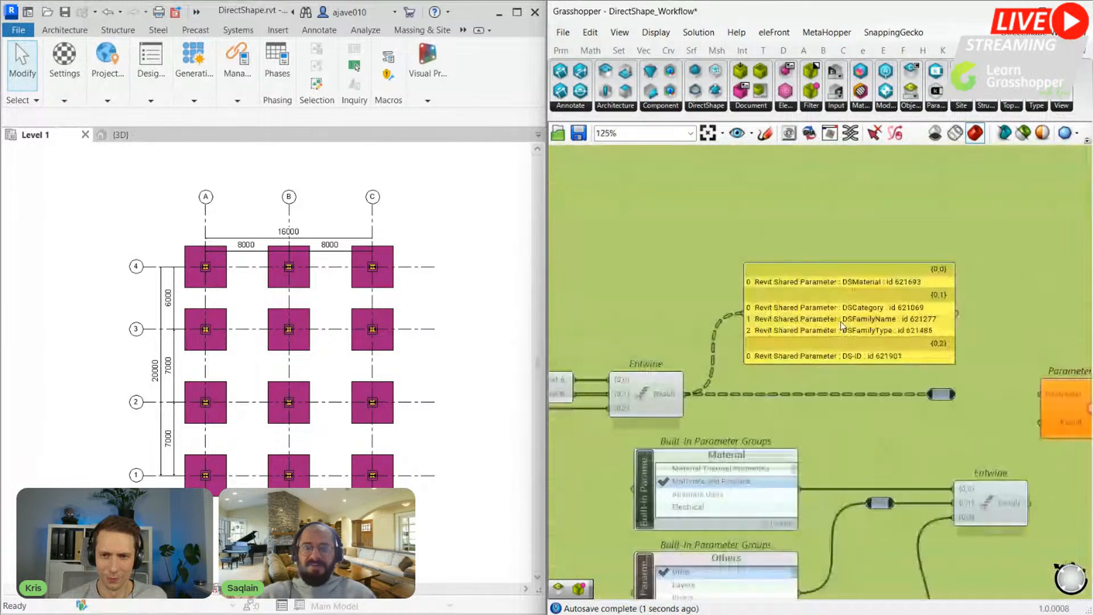
scroll(833, 314, "down", 2)
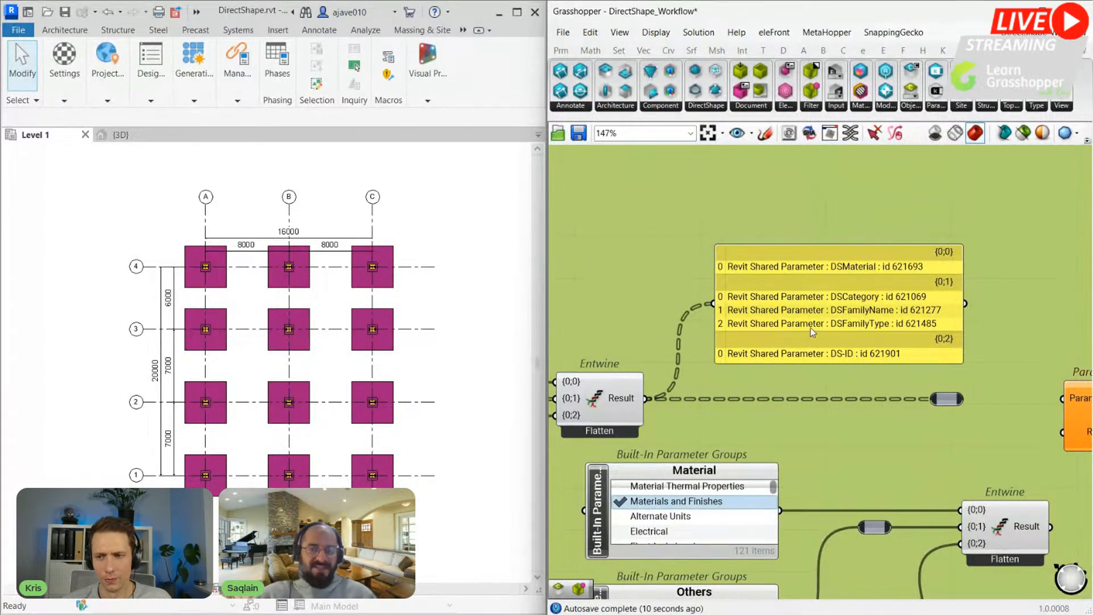
scroll(811, 334, "down", 3)
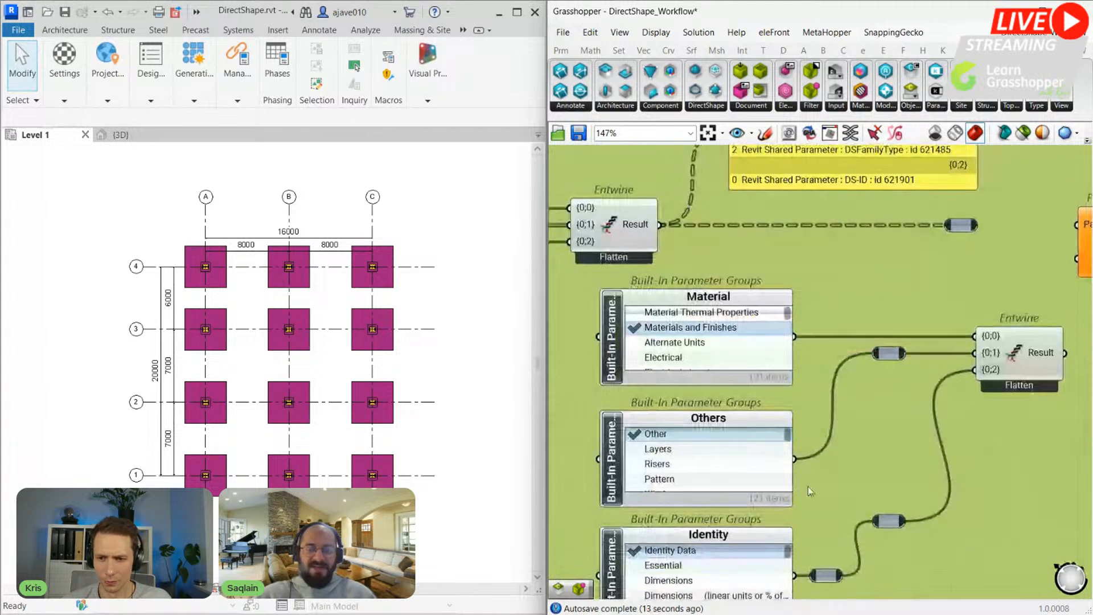
right_click_drag(809, 490, 774, 478)
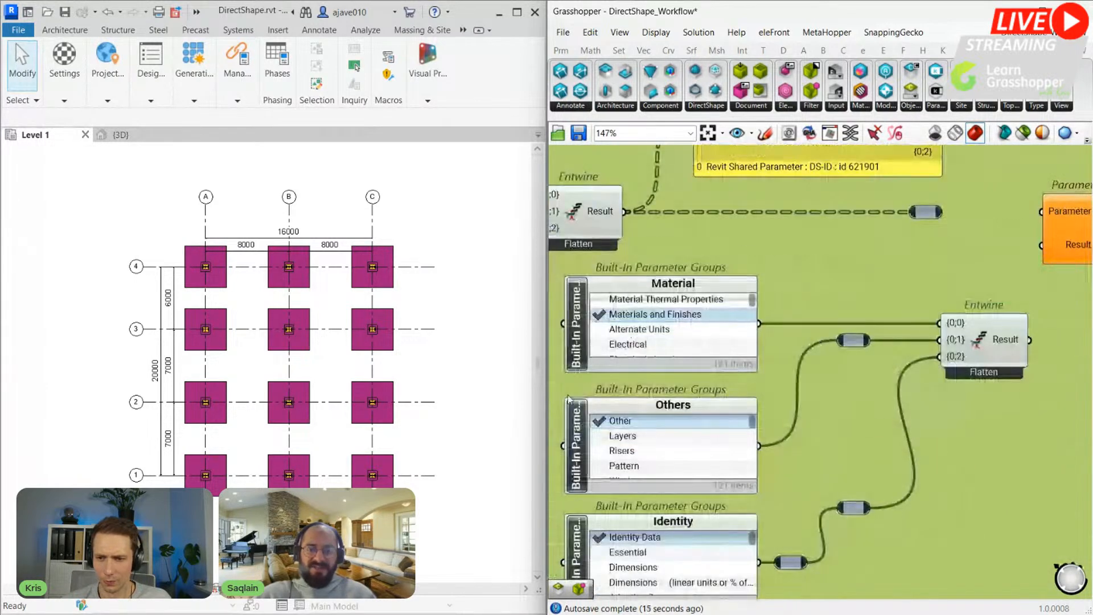
right_click_drag(843, 421, 857, 448)
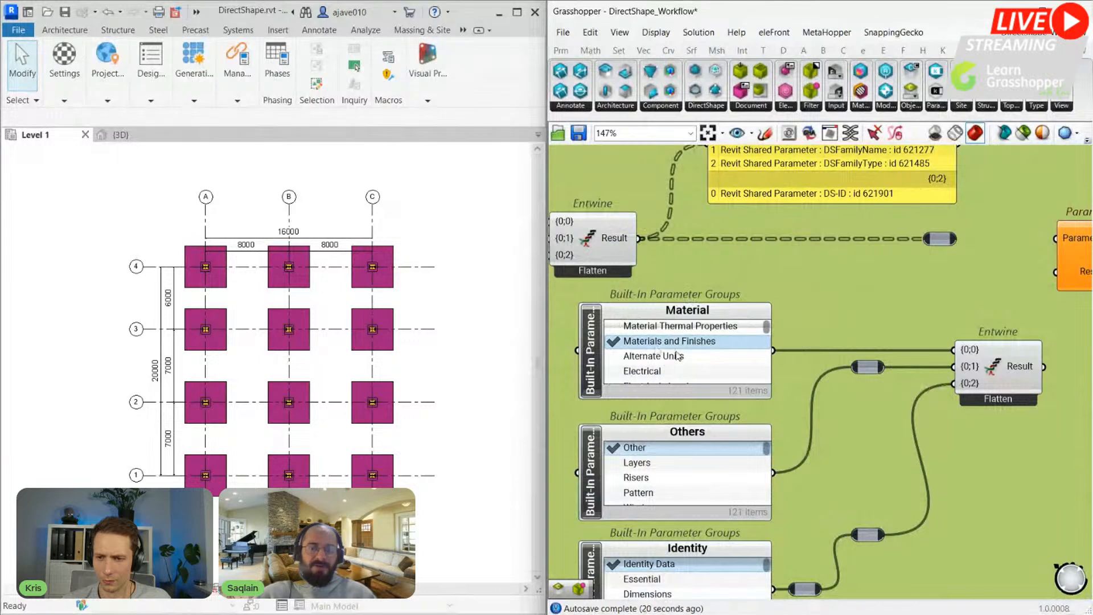
right_click_drag(988, 258, 775, 319)
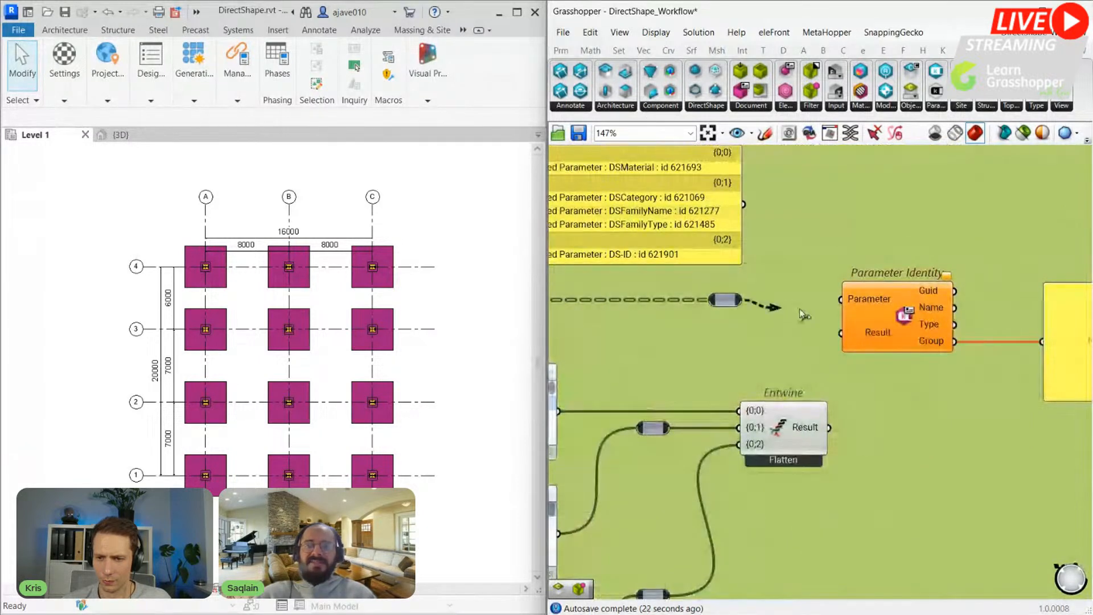
left_click_drag(800, 310, 829, 428)
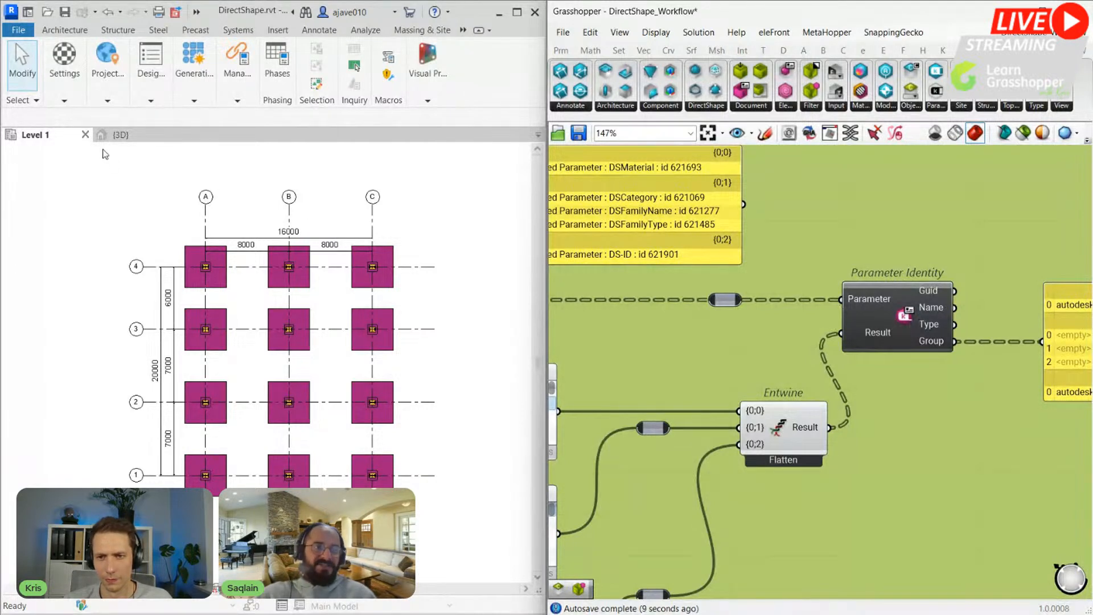
Step: Check which group the DSMaterial project parameter is placed under in Revit, and cancel its properties without changes
left_click(66, 100)
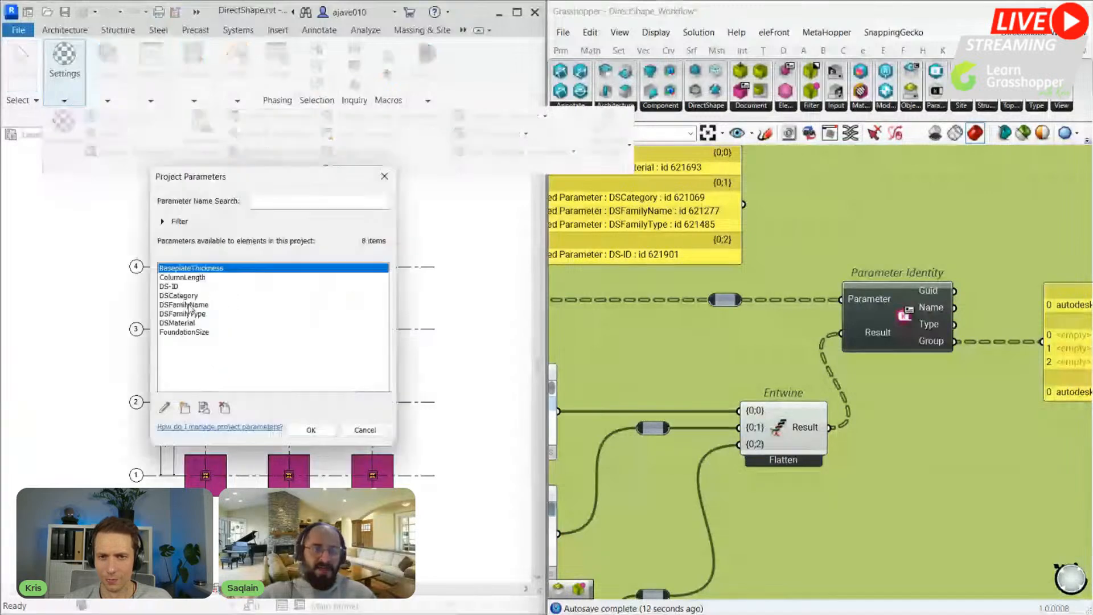
left_click(181, 323)
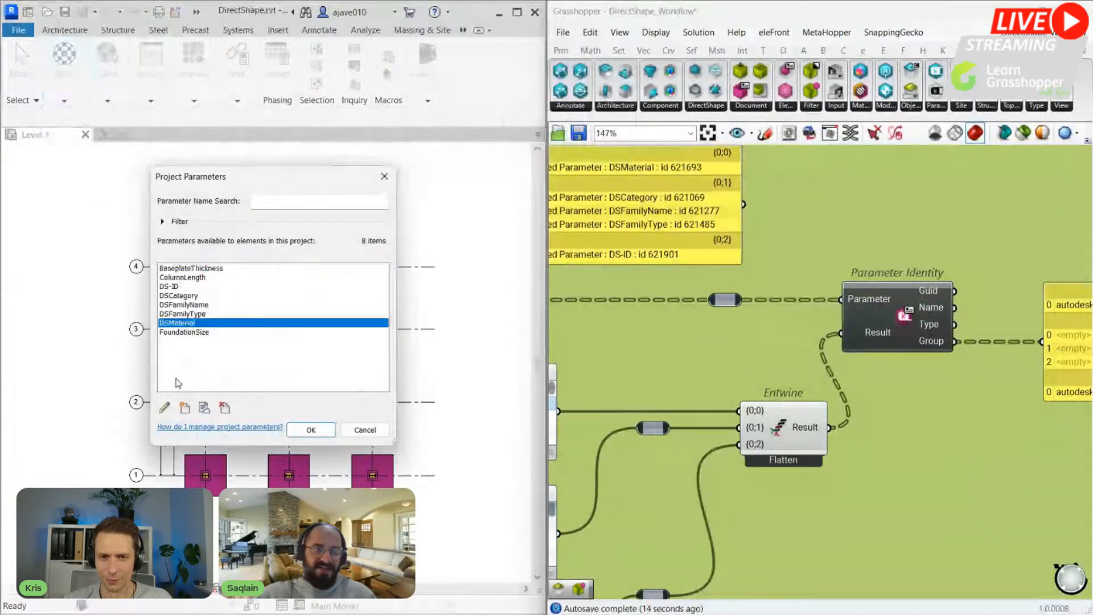
left_click(166, 409)
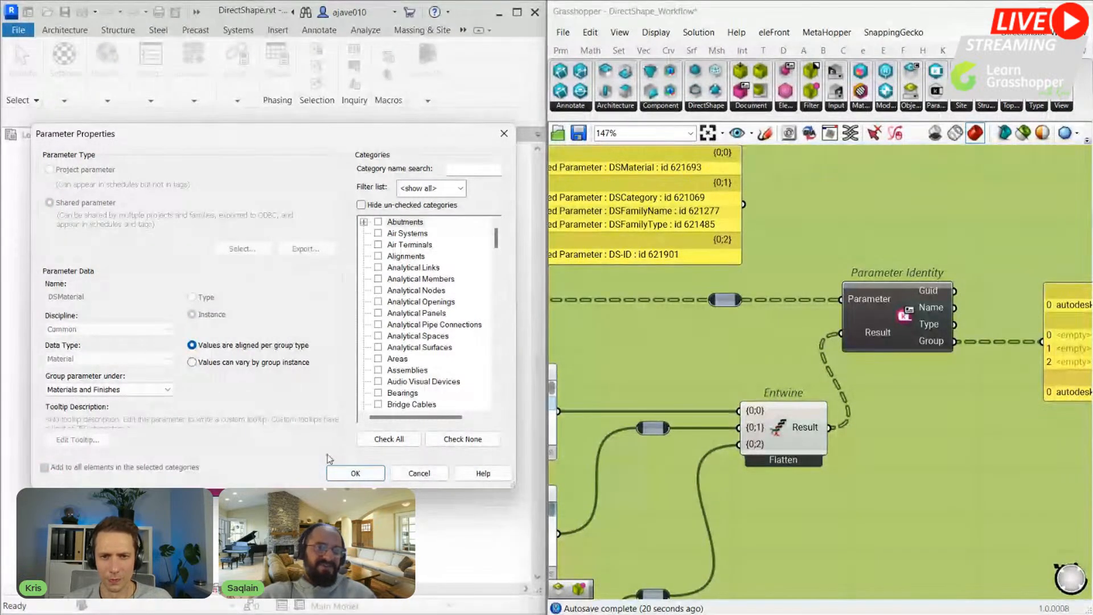
left_click(417, 473)
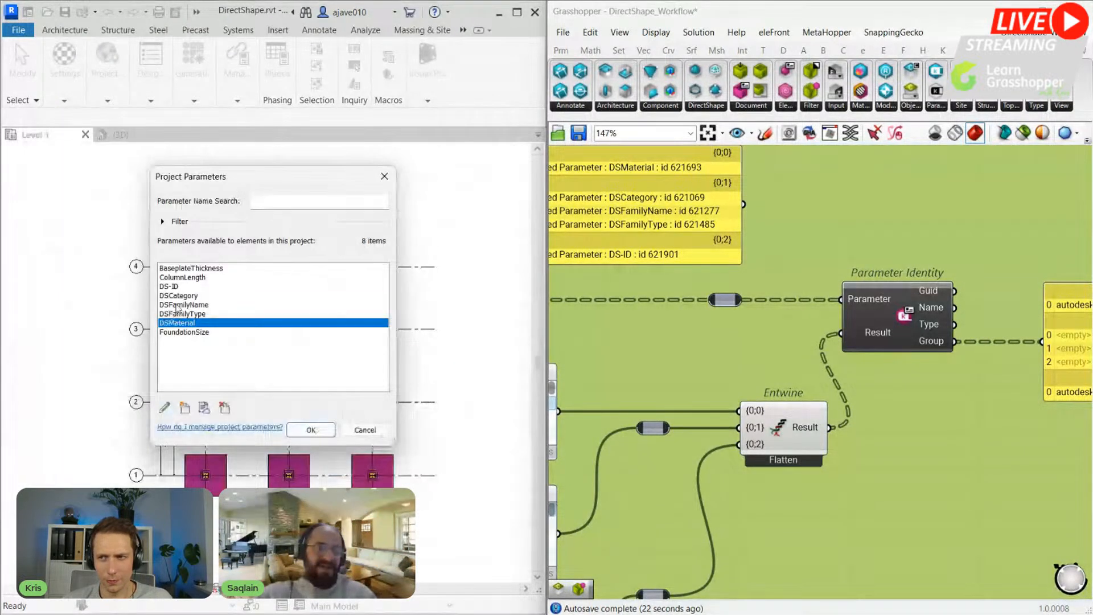
Step: Check the group assigned to the DS-ID project parameter, and close the project parameters without changes
left_click(173, 305)
left_click(173, 287)
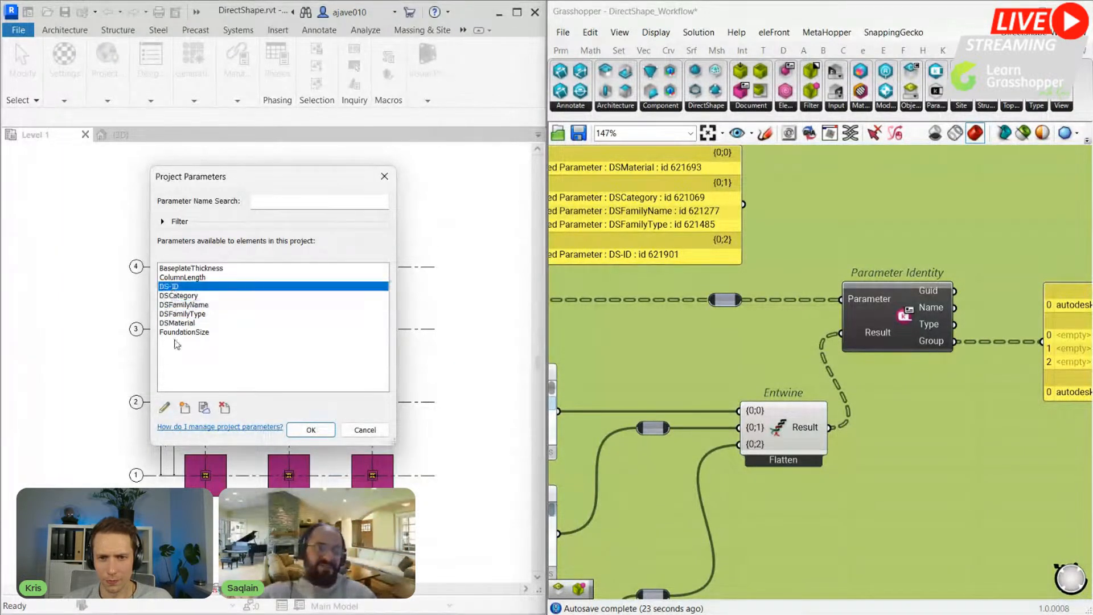
left_click(166, 409)
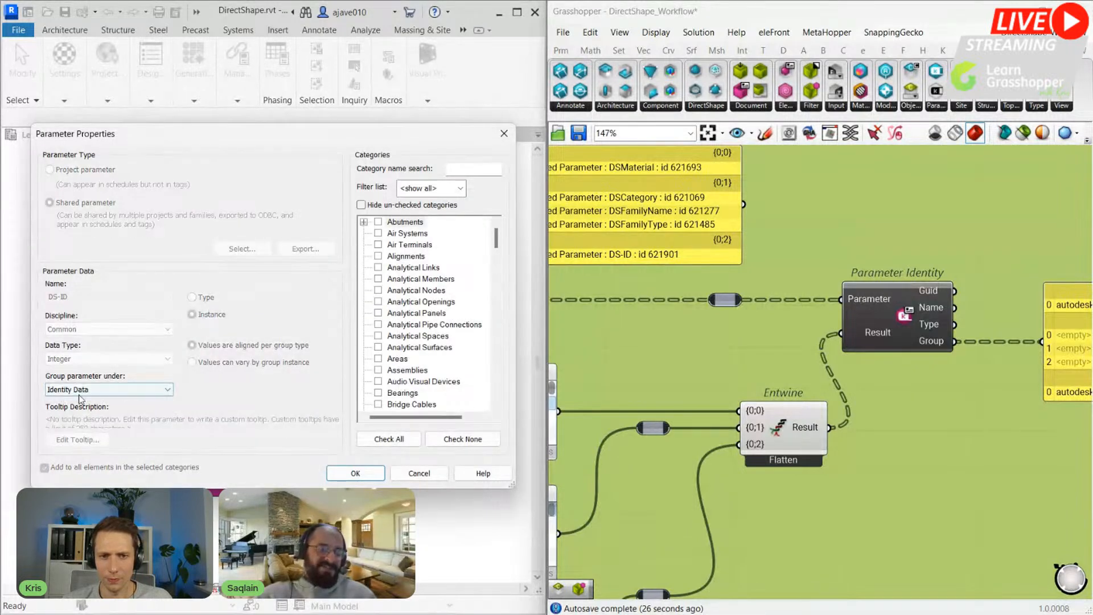
left_click(419, 472)
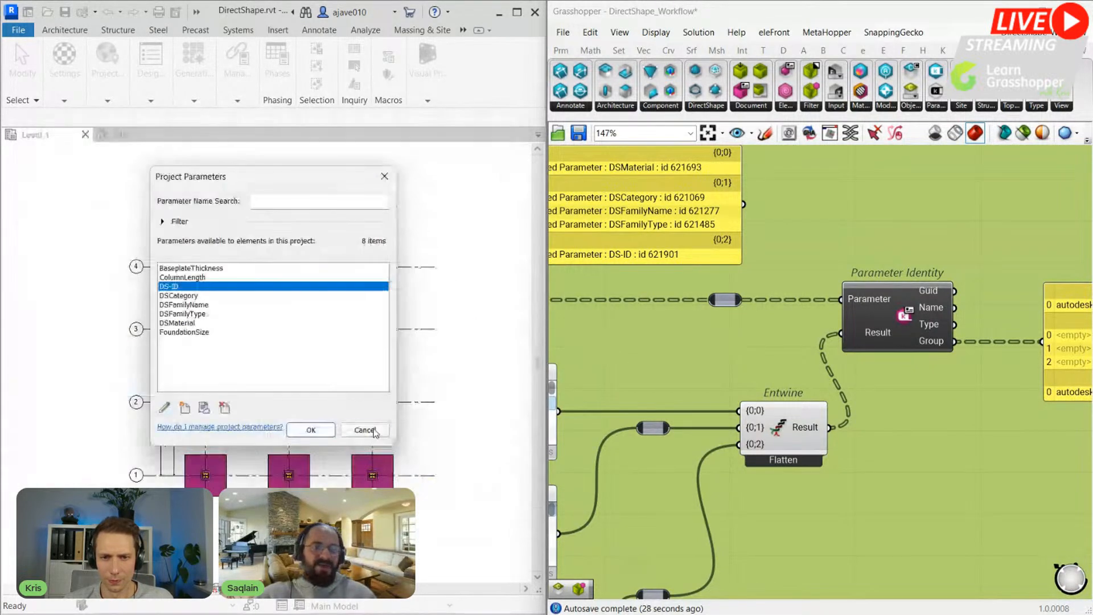
left_click(362, 429)
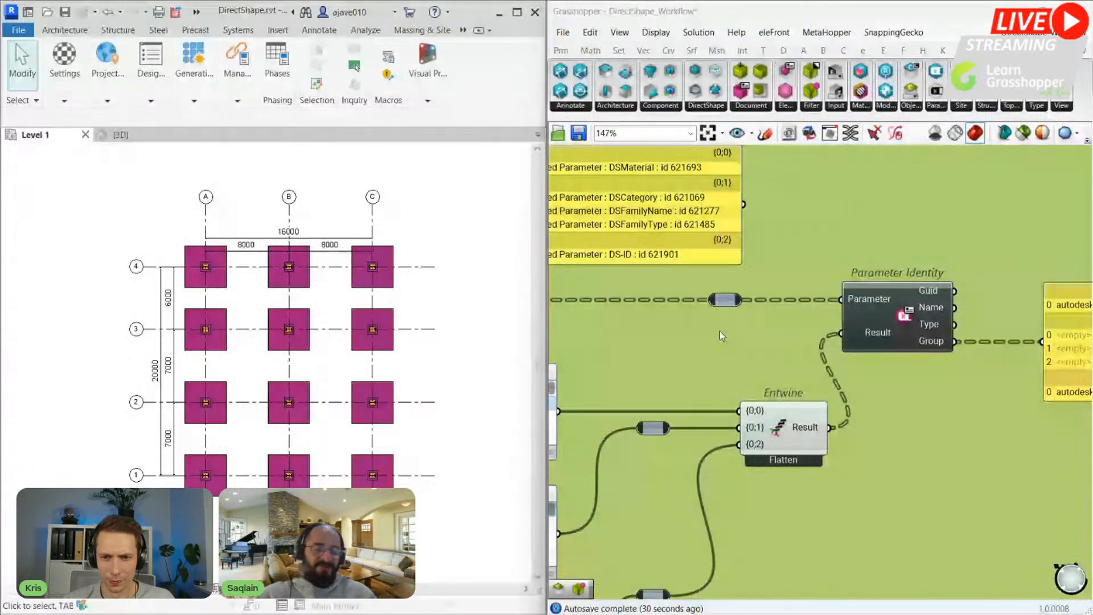
Step: In Grasshopper, connect the Path Mapper's output to the Parameter input of the lower Project Parameter component
left_click(714, 350)
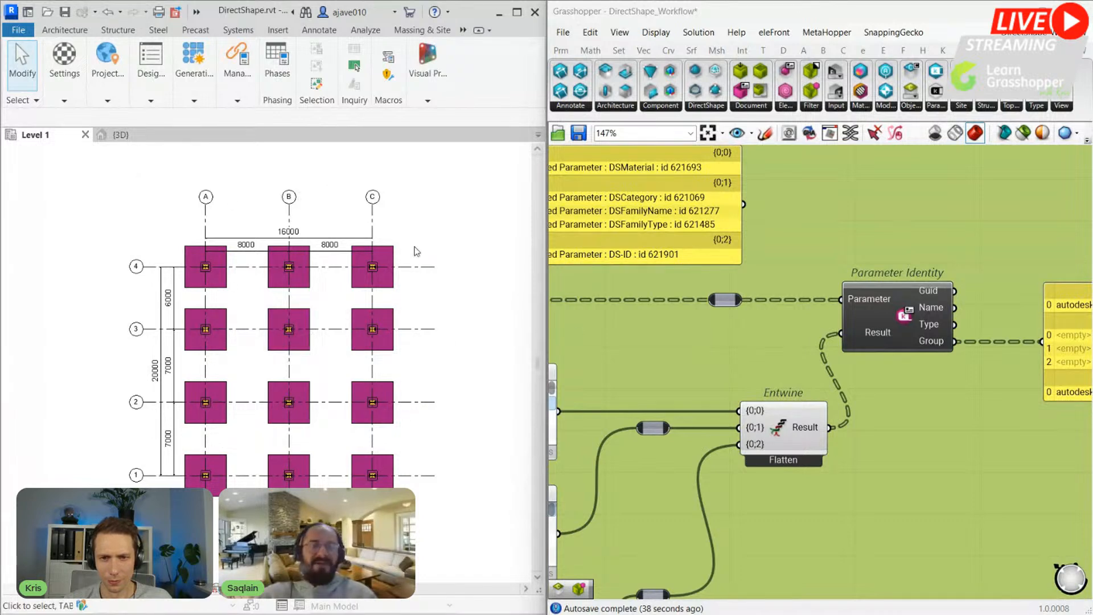
scroll(778, 308, "down", 3)
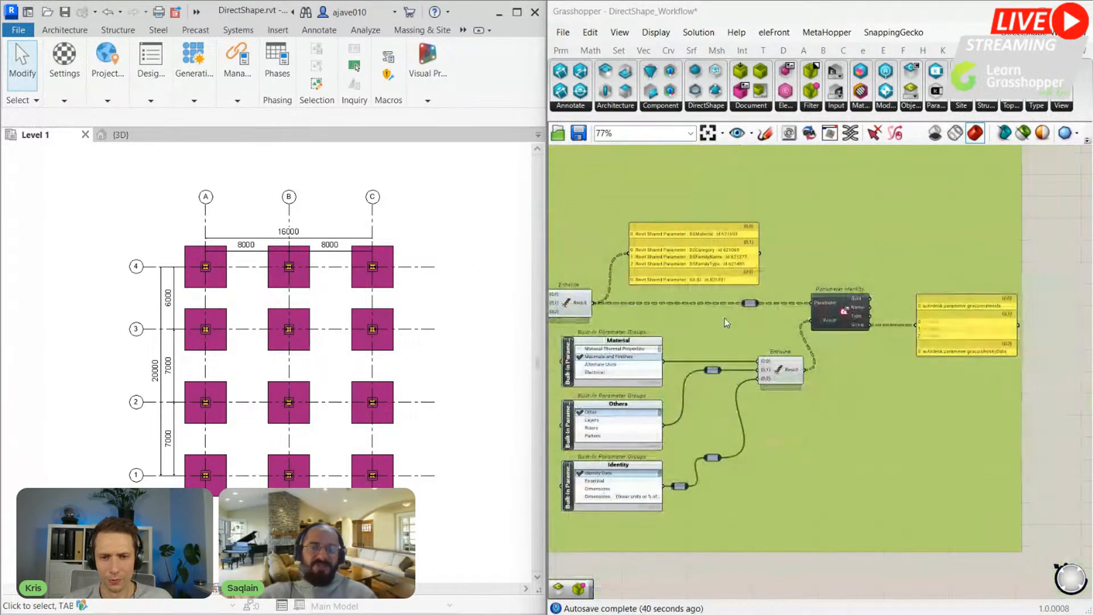
right_click_drag(724, 318, 985, 262)
right_click_drag(723, 348, 840, 317)
right_click_drag(735, 313, 858, 318)
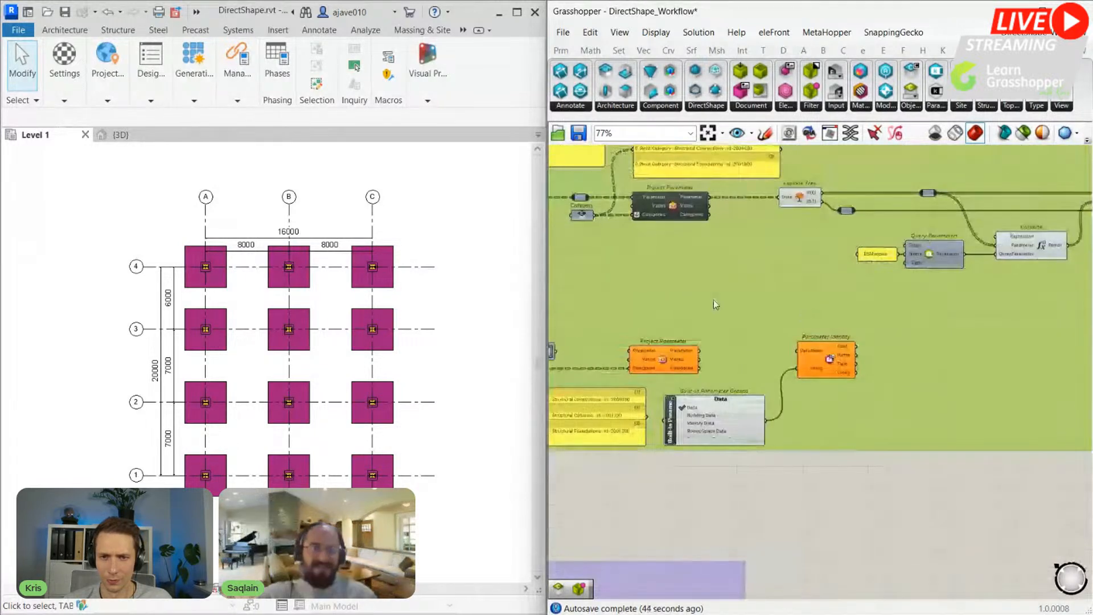
right_click_drag(648, 302, 710, 312)
scroll(710, 313, "down", 4)
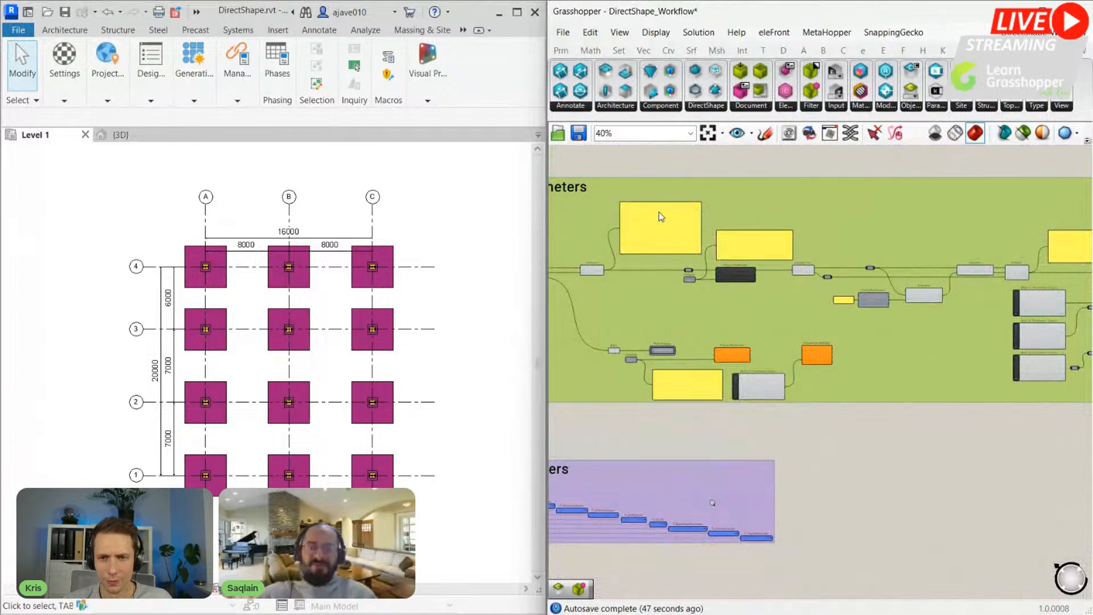
scroll(672, 222, "down", 1)
right_click_drag(685, 227, 771, 215)
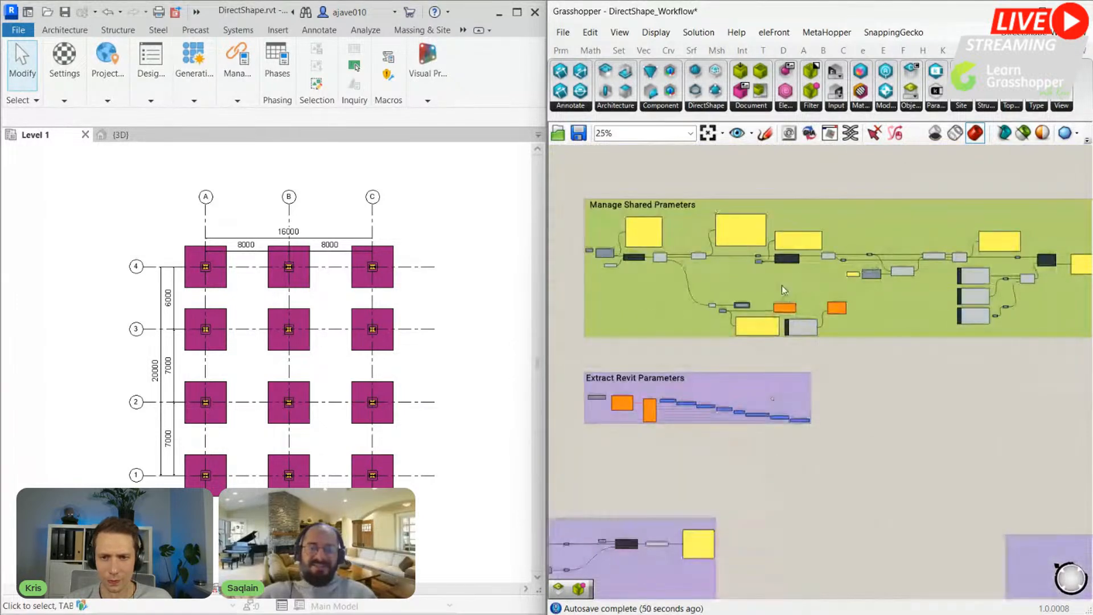
scroll(802, 281, "up", 5)
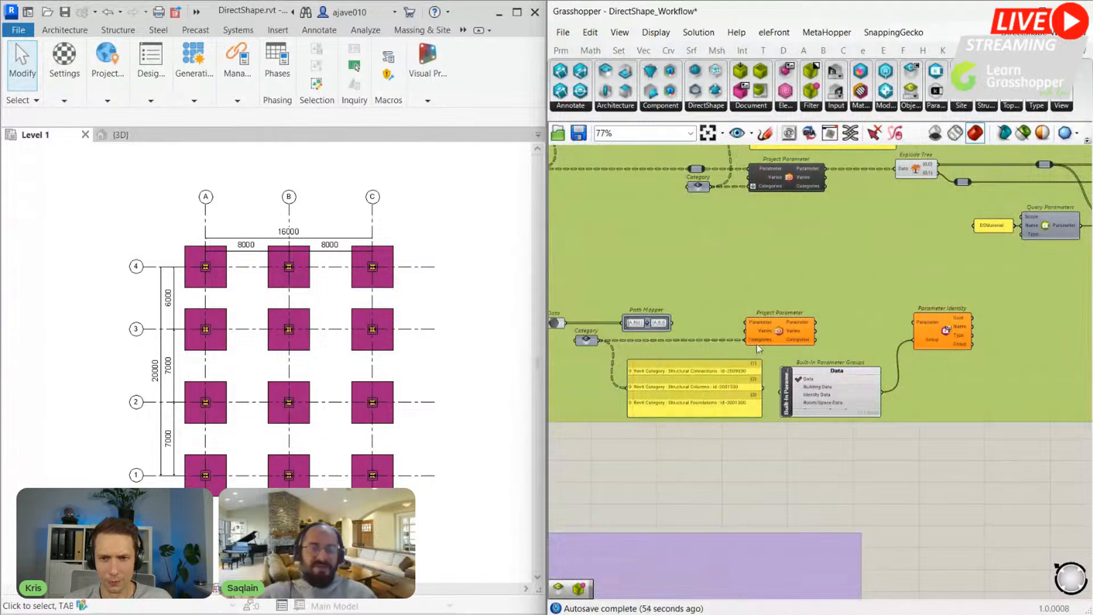
scroll(757, 344, "up", 1)
right_click_drag(672, 328, 710, 307)
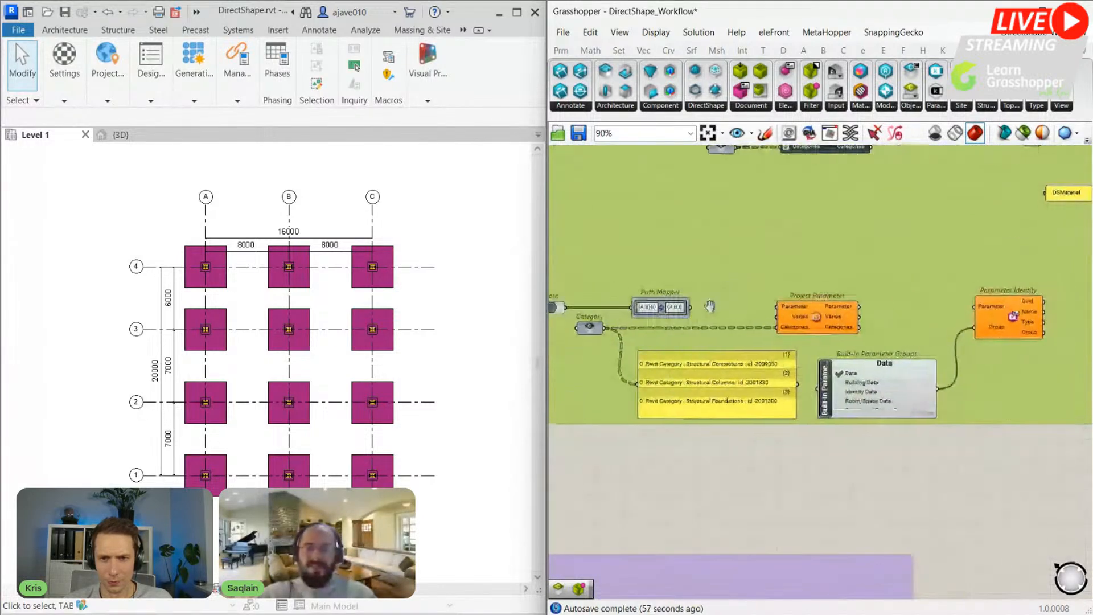
scroll(706, 302, "up", 3)
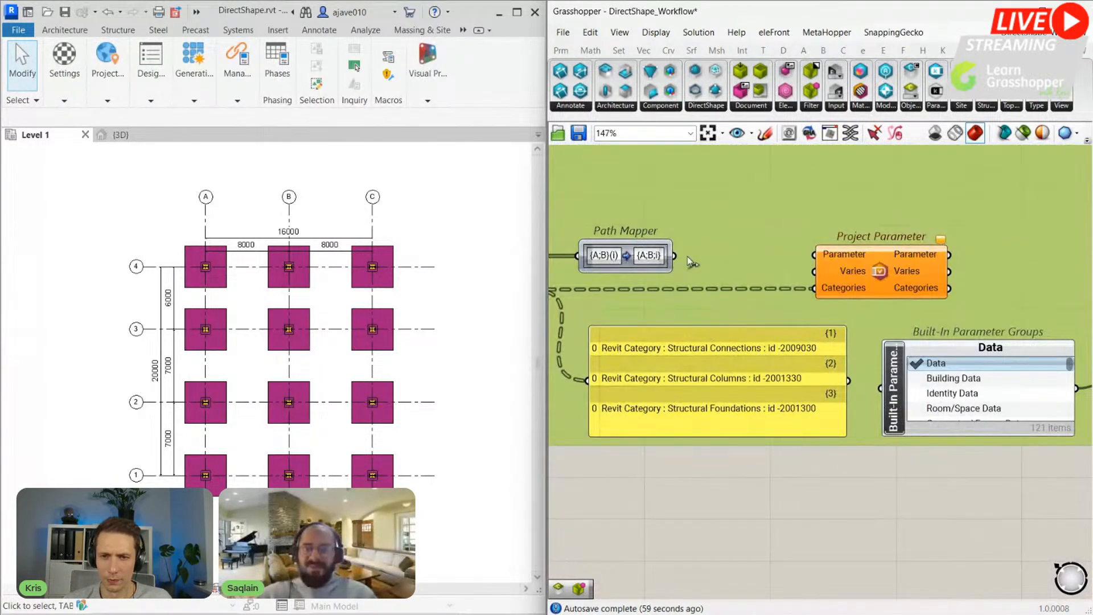
left_click_drag(675, 255, 813, 256)
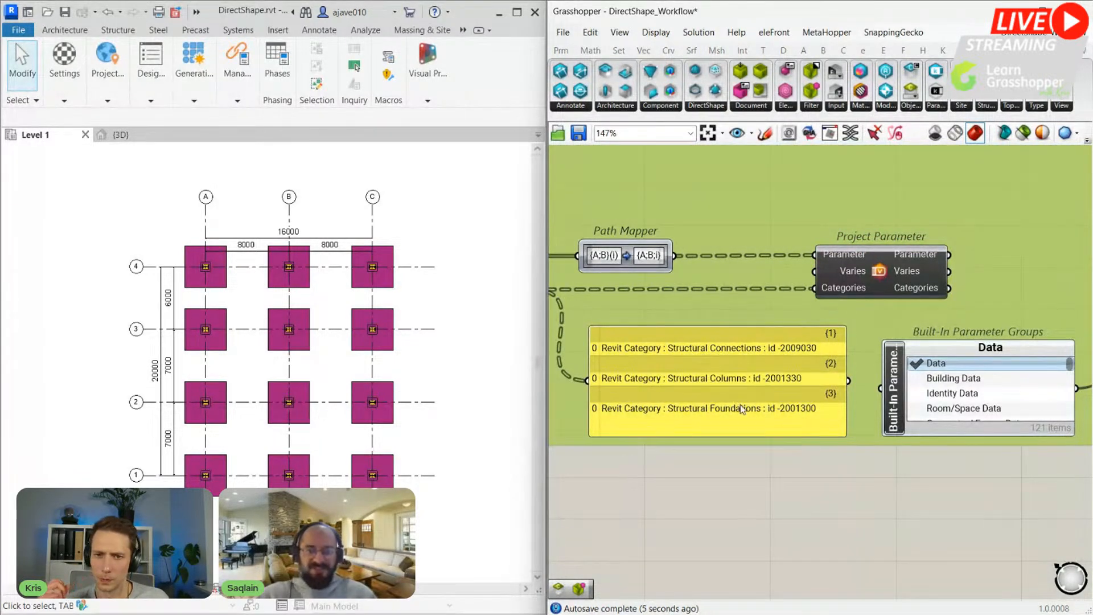
Step: Connect the lower Project Parameter component's Parameter output to the Parameter input of the Parameter Identity component using the Data group
scroll(763, 411, "down", 2)
right_click_drag(807, 367, 639, 377)
scroll(745, 318, "up", 3)
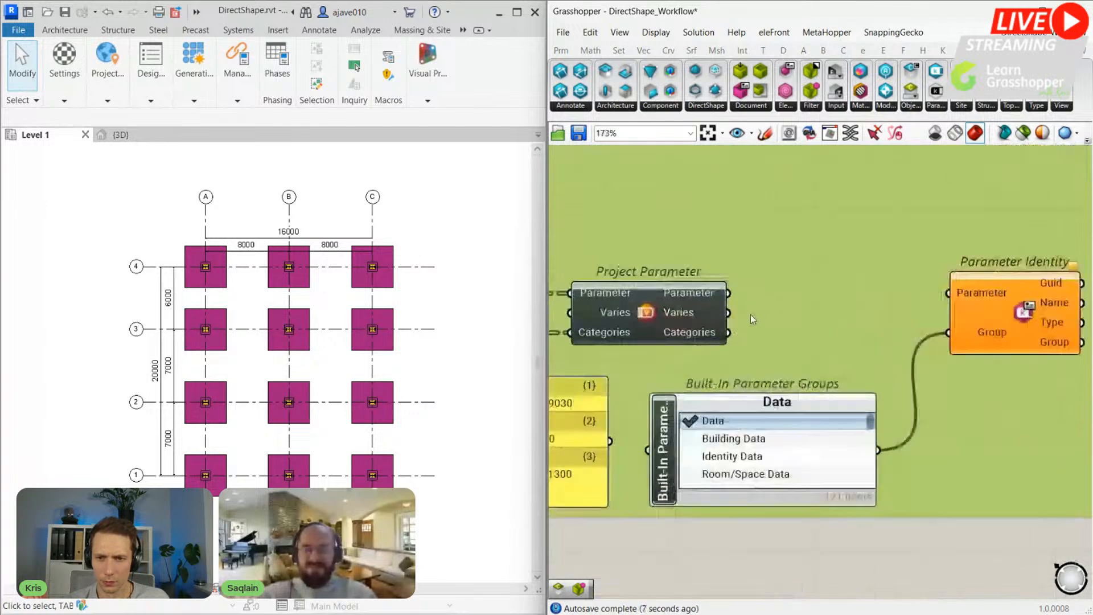
left_click_drag(729, 293, 948, 293)
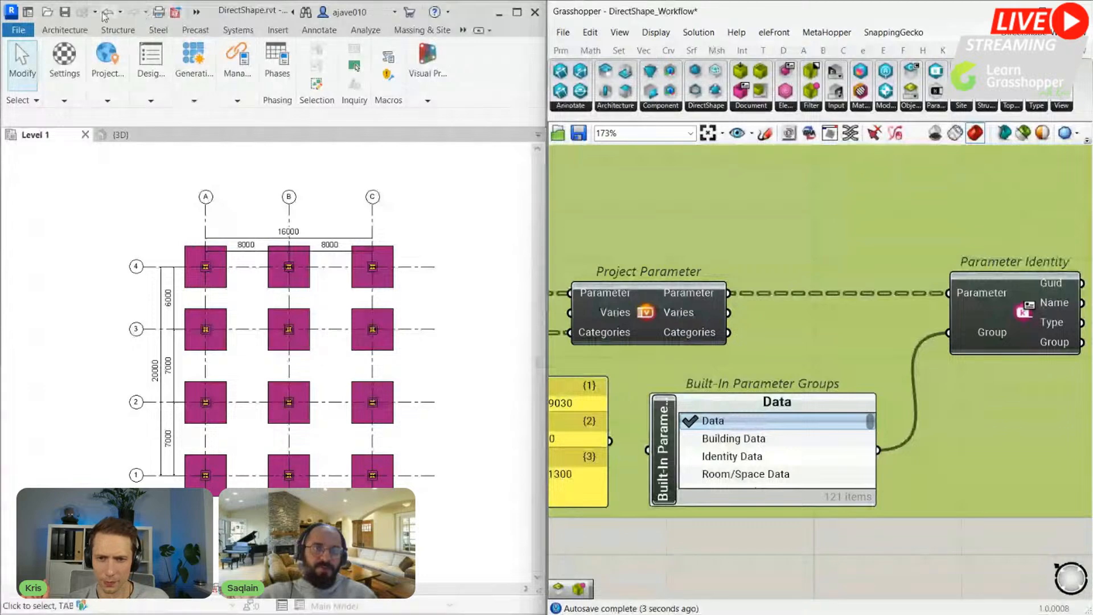
Step: Switch to Revit's default 3D view and show the properties of the steel column beside grid bubble 3
left_click(196, 12)
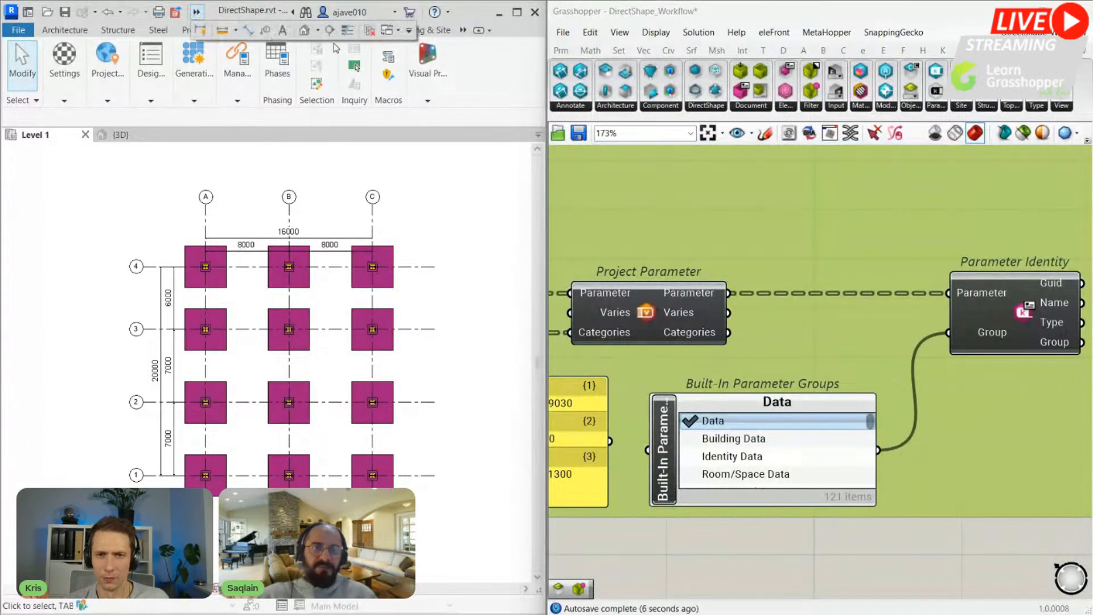
left_click(305, 31)
scroll(211, 325, "up", 5)
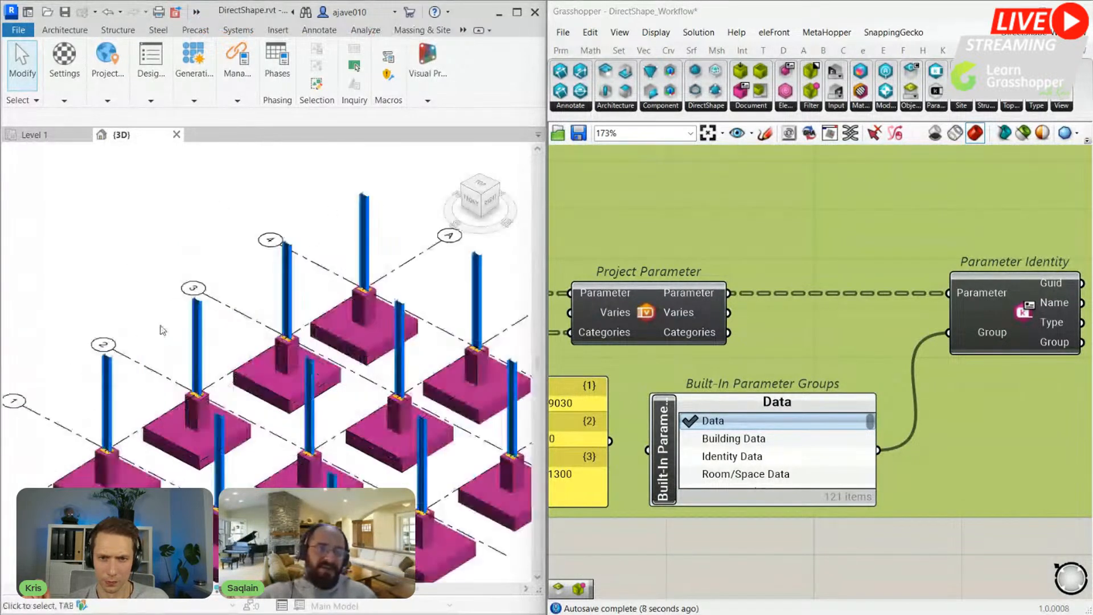
left_click(211, 325)
left_click(64, 74)
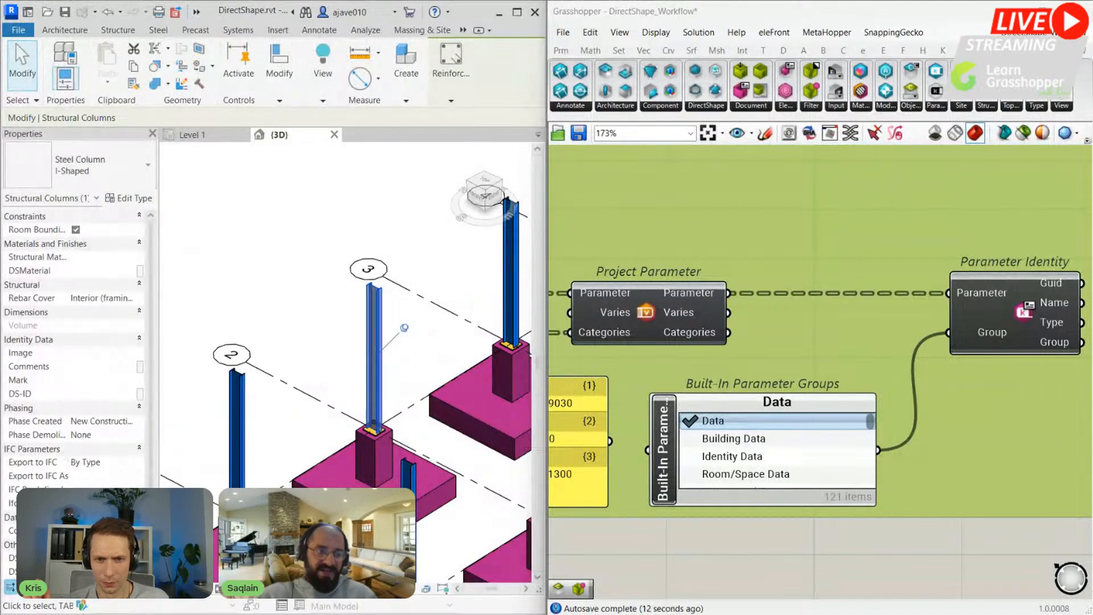
Step: Examine the parameters of the steel column, then those of the base plate and isolated foundation below it in the 3D view
scroll(66, 473, "down", 1)
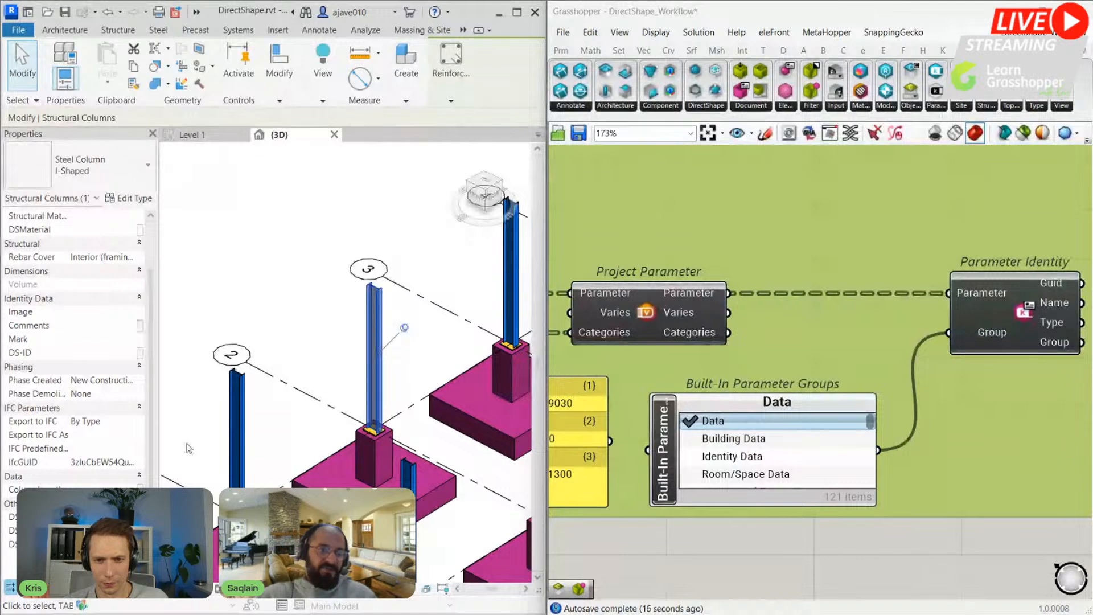
scroll(221, 528, "up", 2)
scroll(222, 526, "up", 2)
left_click(222, 526)
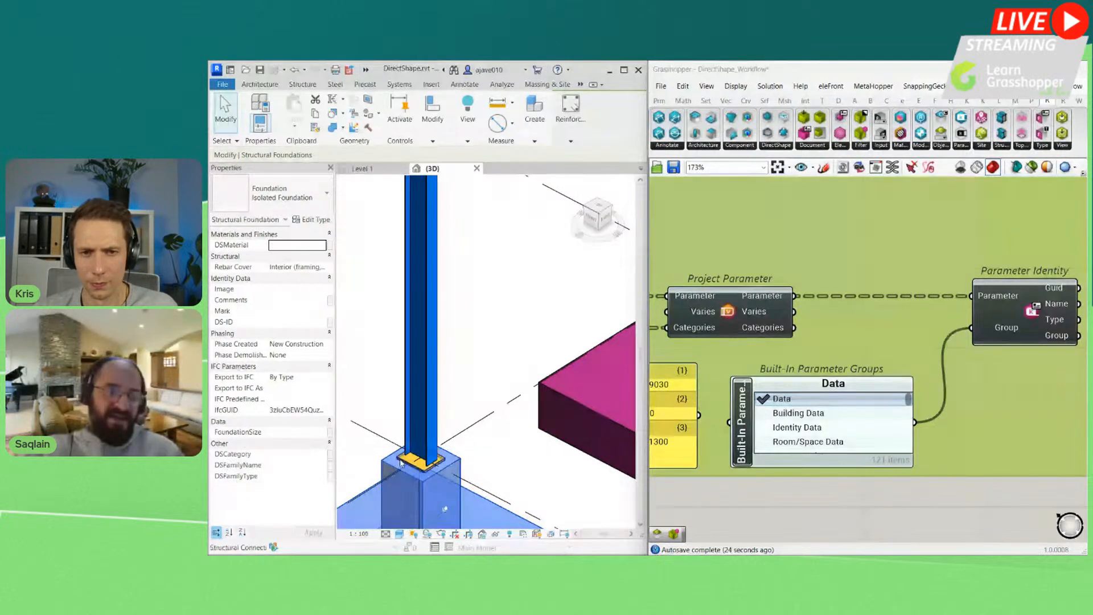
left_click(418, 465)
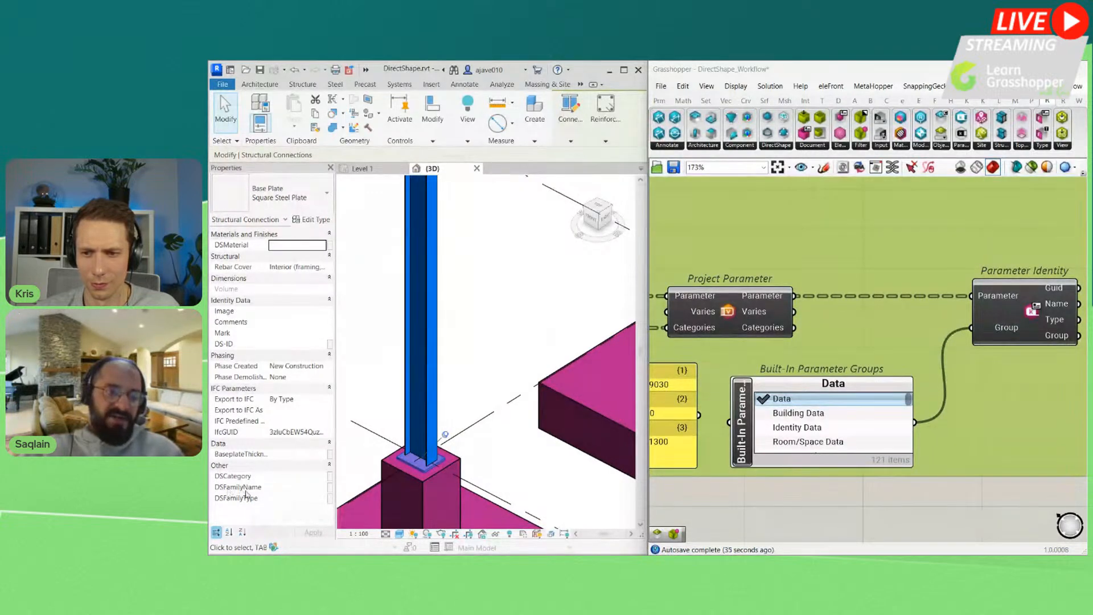
left_click(439, 484)
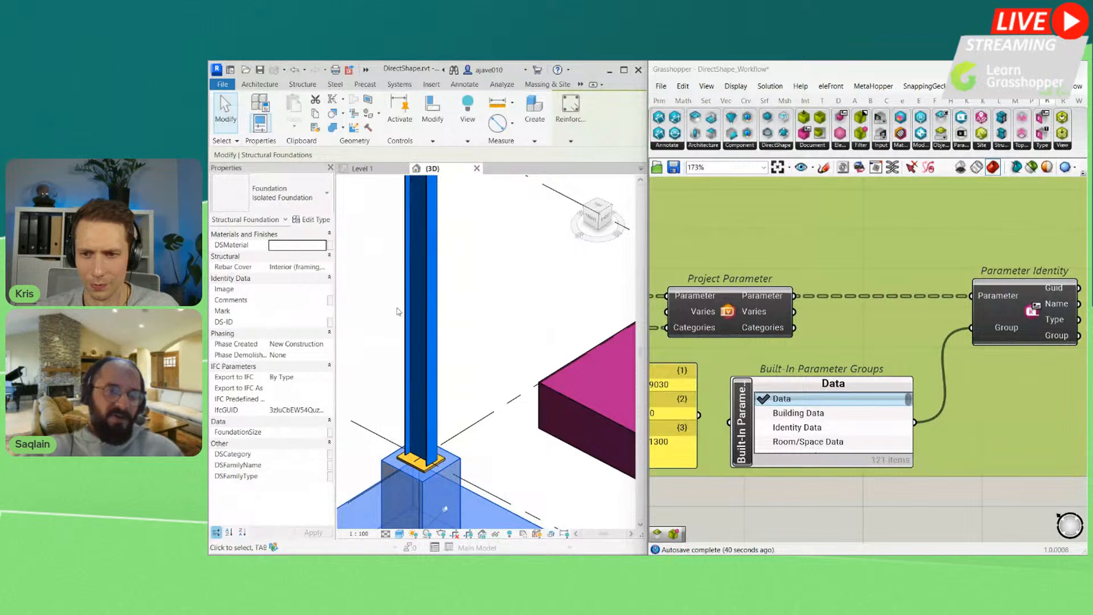
Step: Clear the foundation selection and switch Revit to the Level 1 structural plan
left_click(458, 306)
scroll(805, 284, "down", 5)
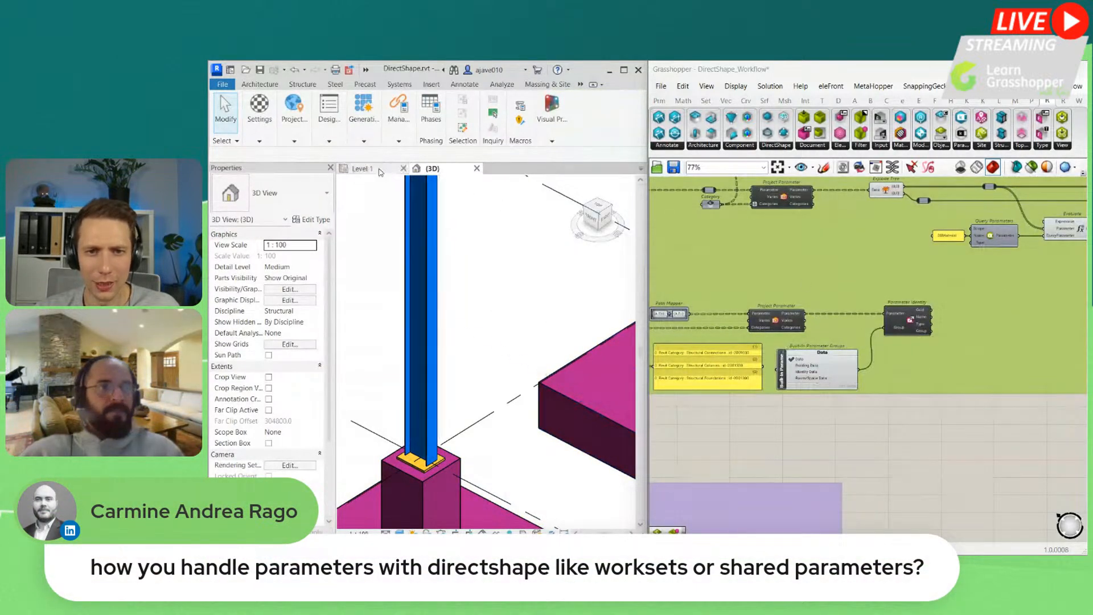
left_click(379, 171)
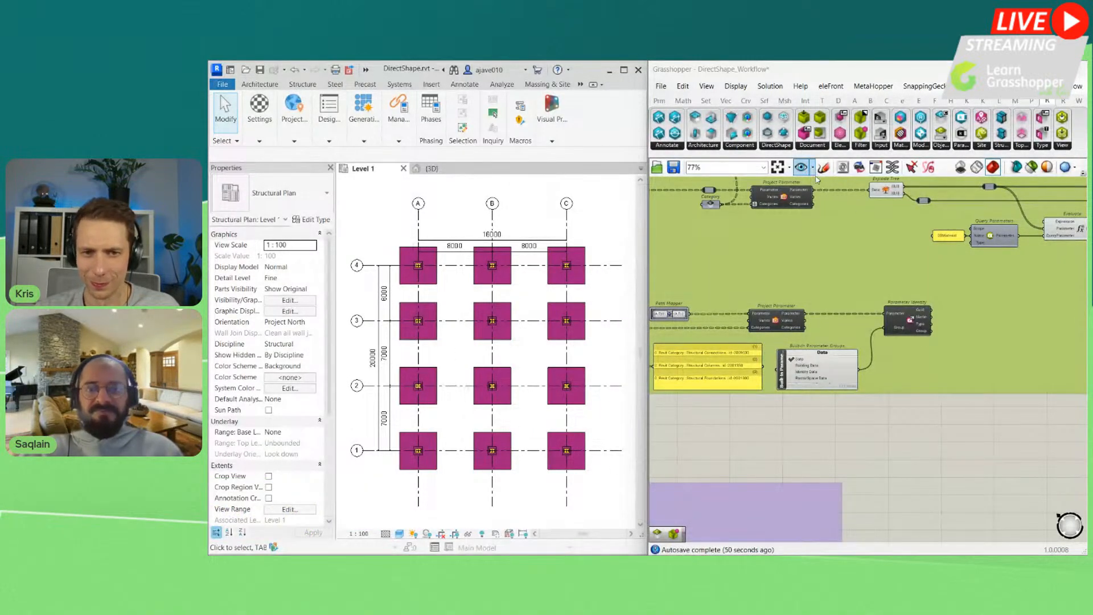
Step: In Grasshopper's Extract Revit Parameters group, connect Active Document to the Document input of Query Parameters
right_click_drag(848, 465, 994, 363)
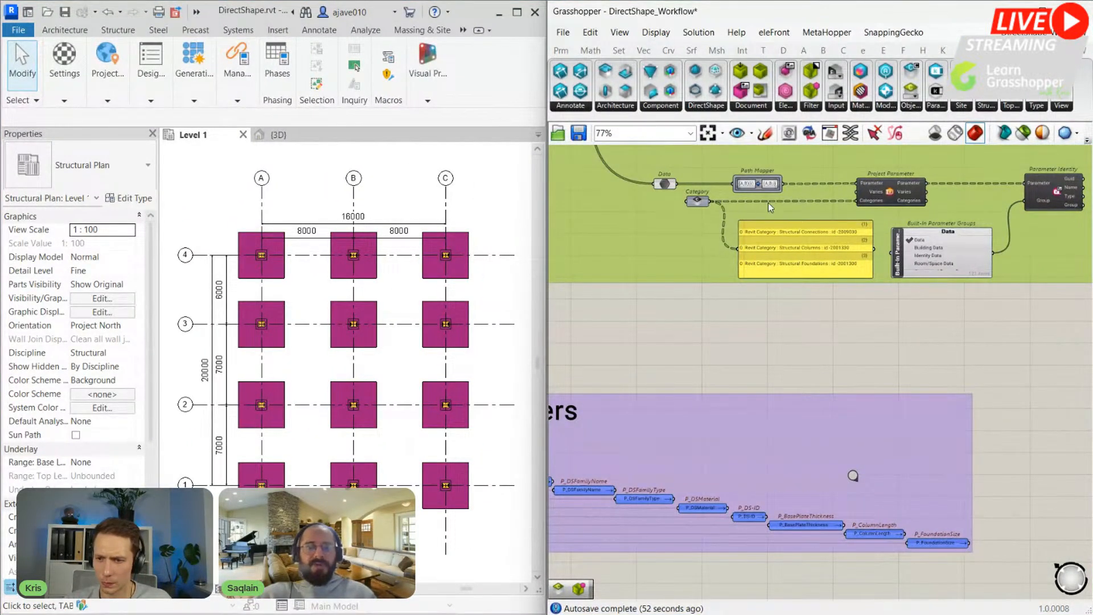
right_click_drag(581, 442, 932, 347)
scroll(834, 347, "up", 2)
right_click_drag(793, 356, 808, 330)
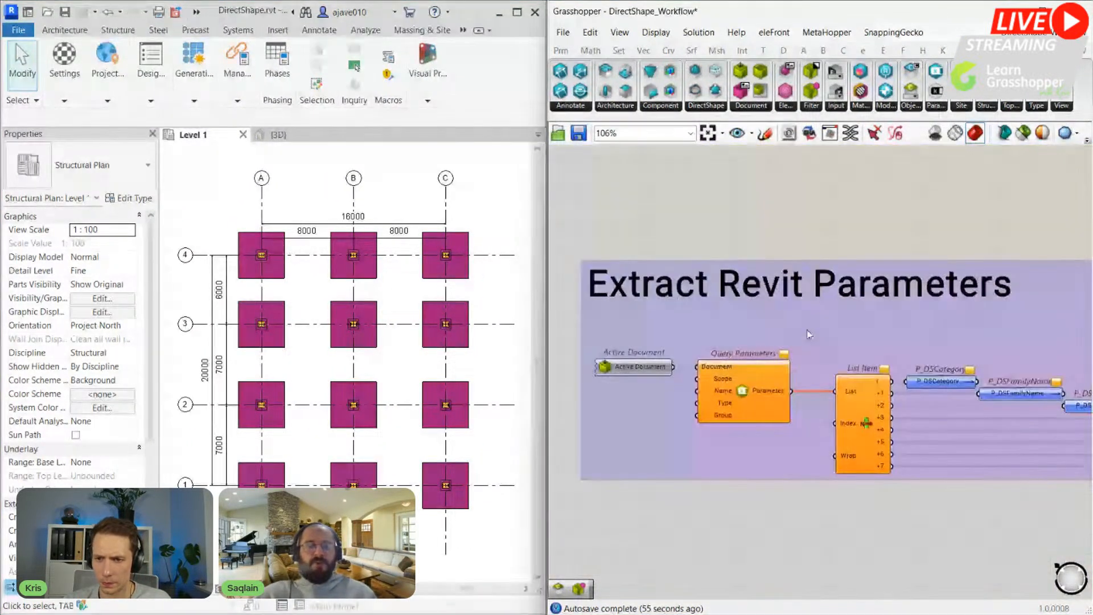
scroll(808, 330, "up", 2)
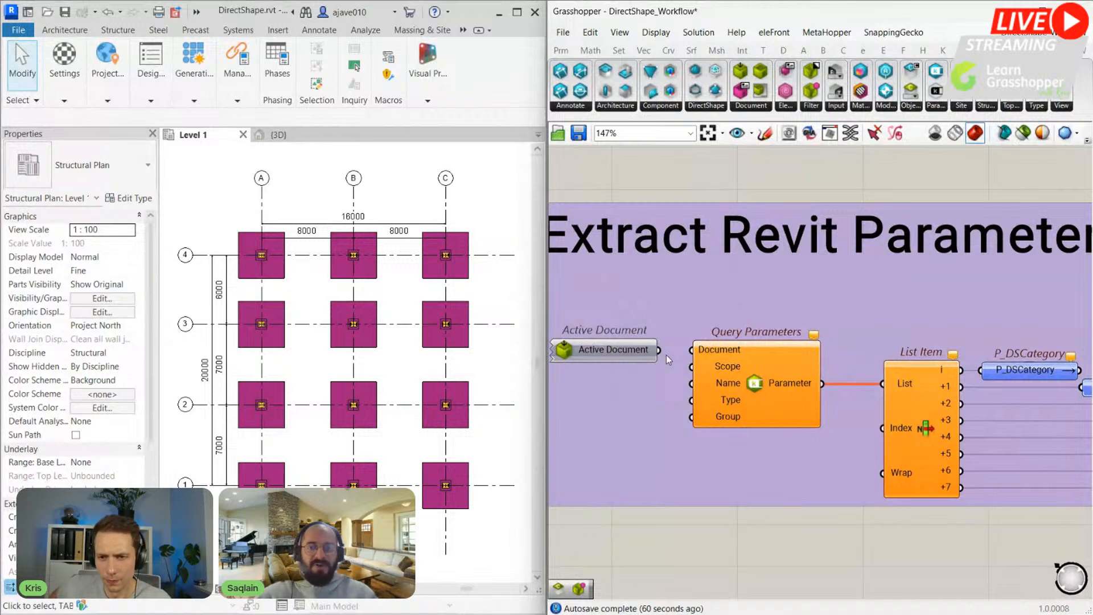
scroll(666, 354, "up", 2)
left_click_drag(658, 349, 692, 350)
mouse_move(836, 397)
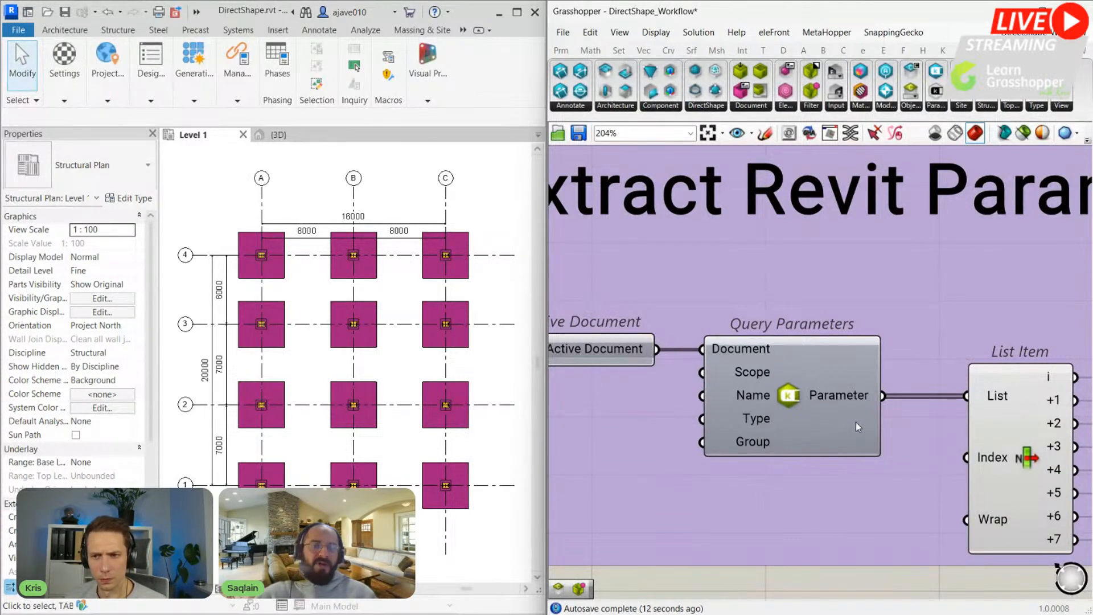
Step: Examine the named parameters fed by the List Item outputs, and go to the saved AssignParameters canvas view
scroll(856, 422, "down", 5)
right_click_drag(1002, 504, 826, 452)
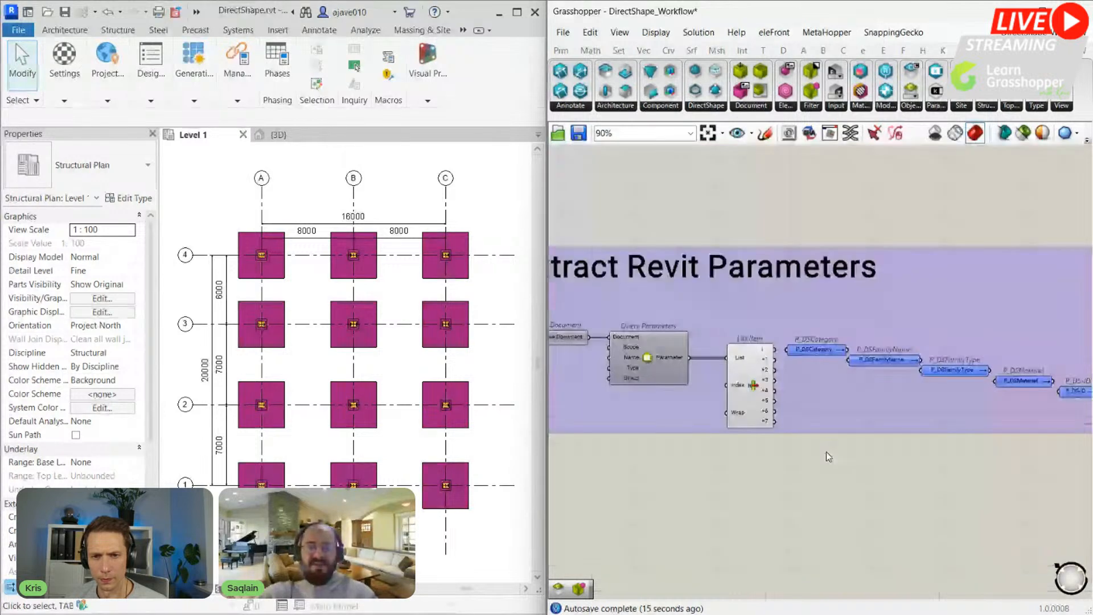
right_click_drag(852, 413, 751, 403)
scroll(751, 403, "up", 2)
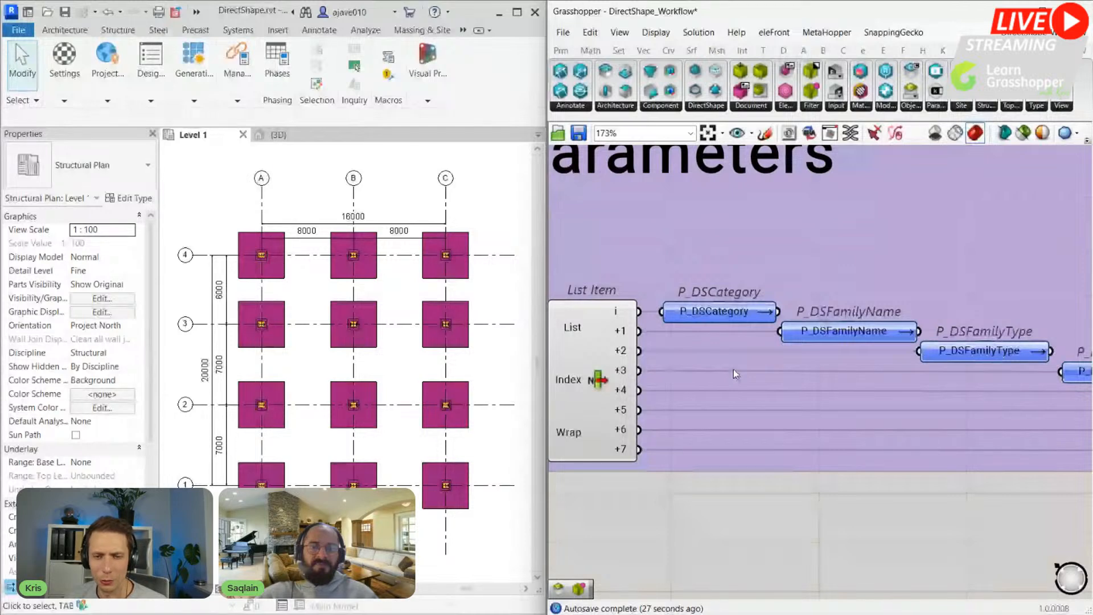
left_click(741, 133)
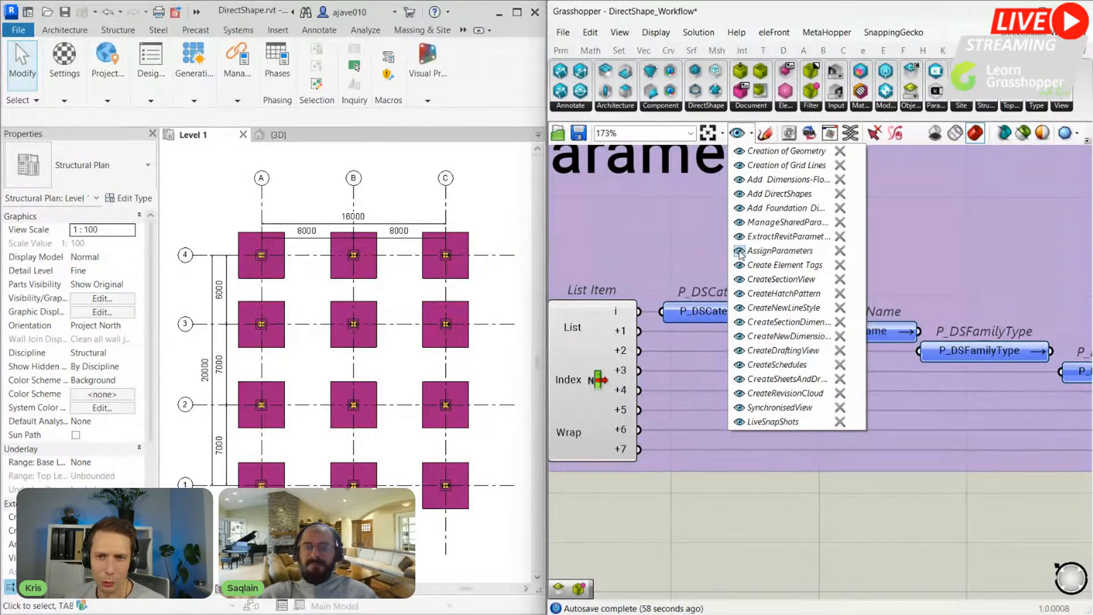
left_click(739, 251)
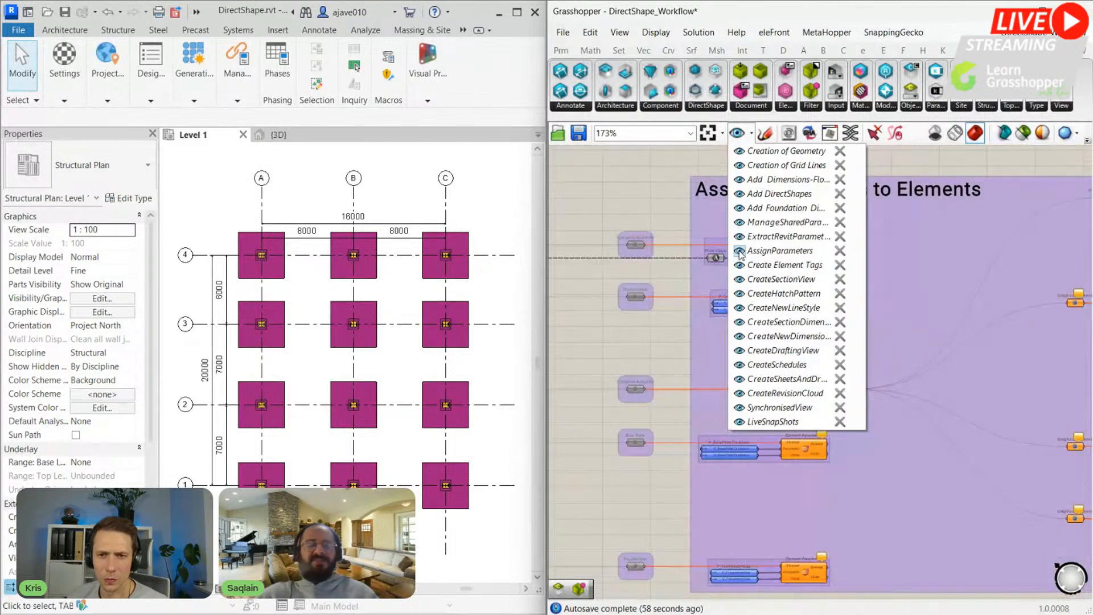
Step: Examine the Mark Parameter setup in the Assign Parameters group and select the Revit foundation at grid A-4 to view its properties
left_click(667, 343)
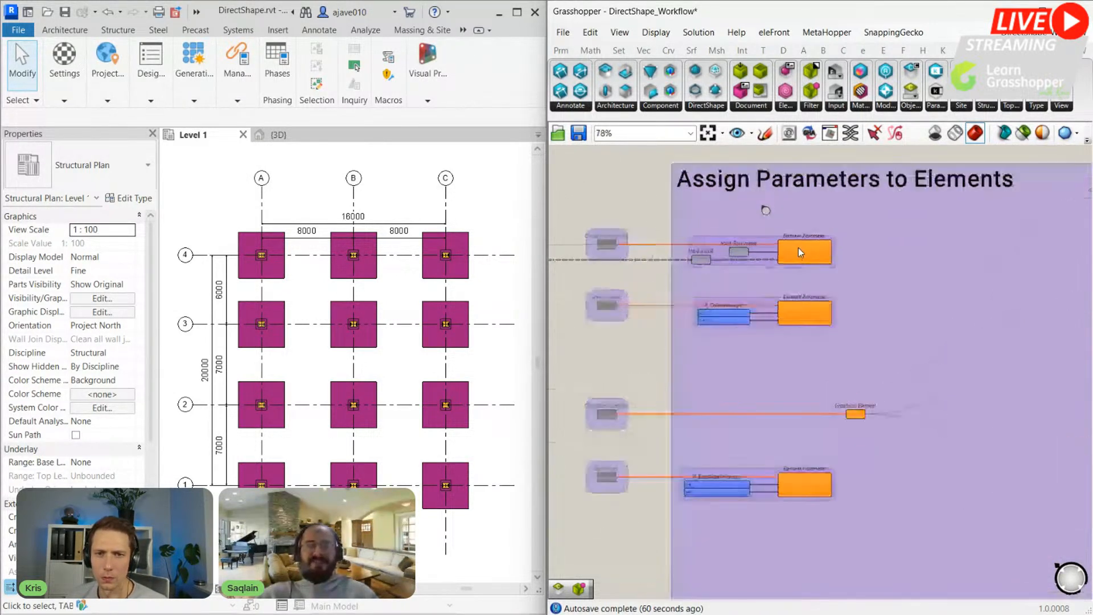
scroll(801, 254, "up", 4)
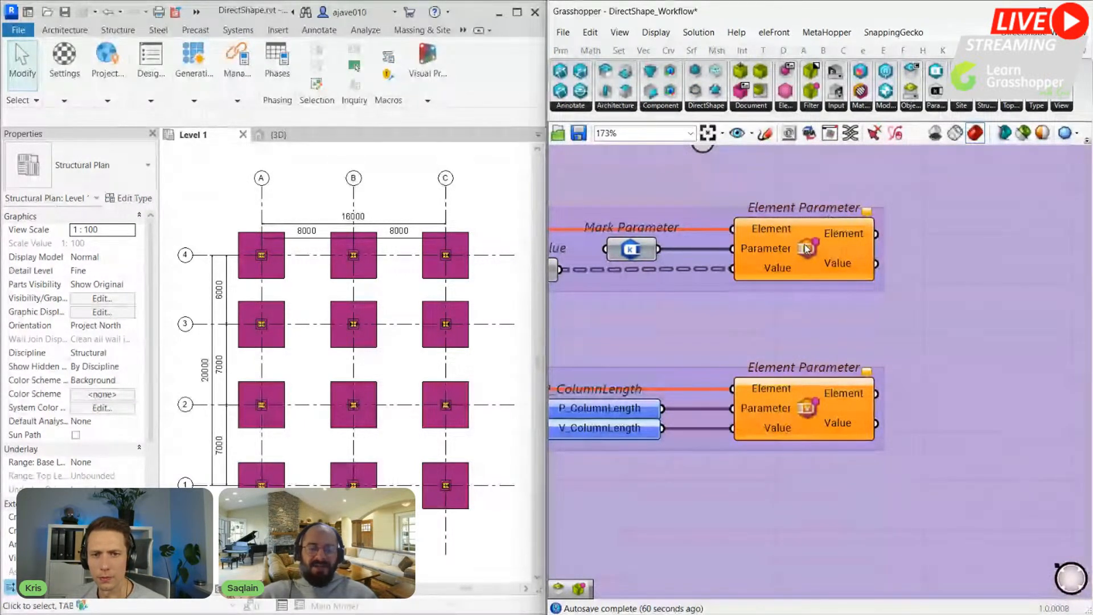
mouse_move(807, 249)
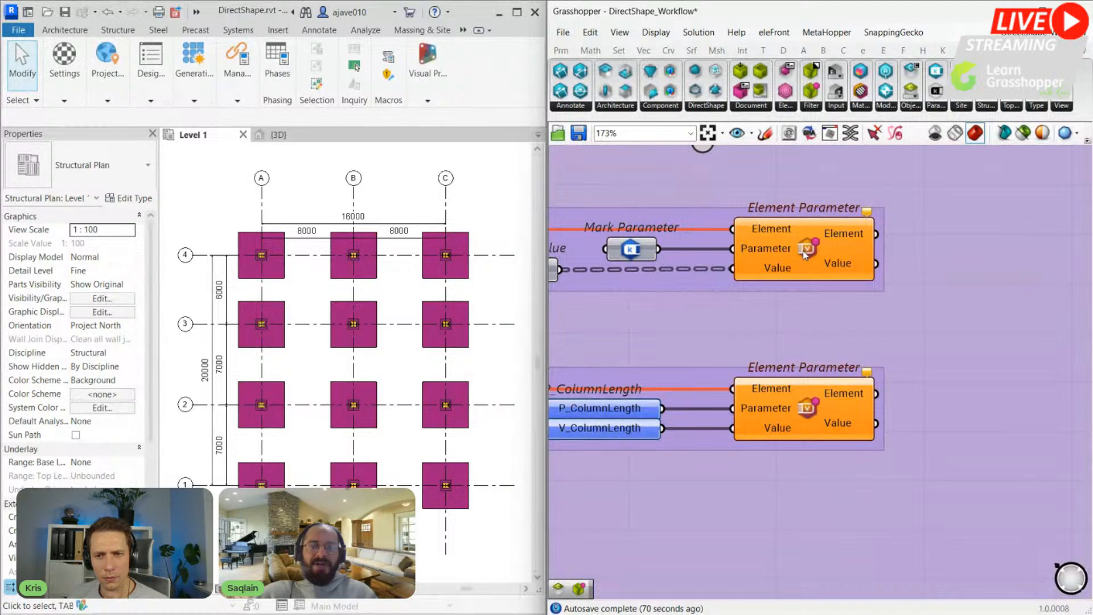
scroll(805, 254, "up", 2)
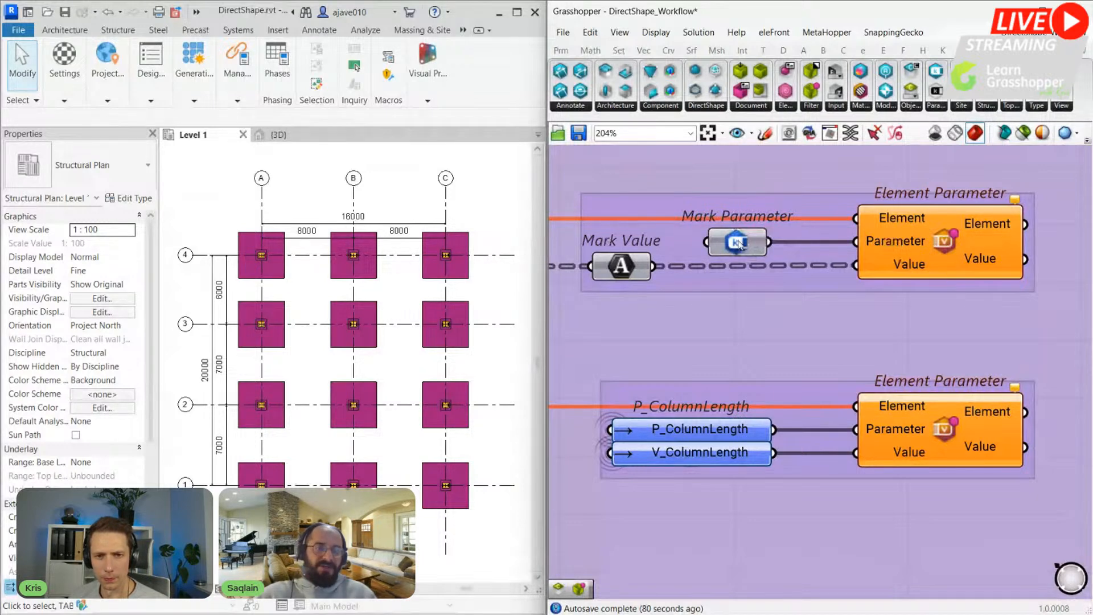
left_click(261, 255)
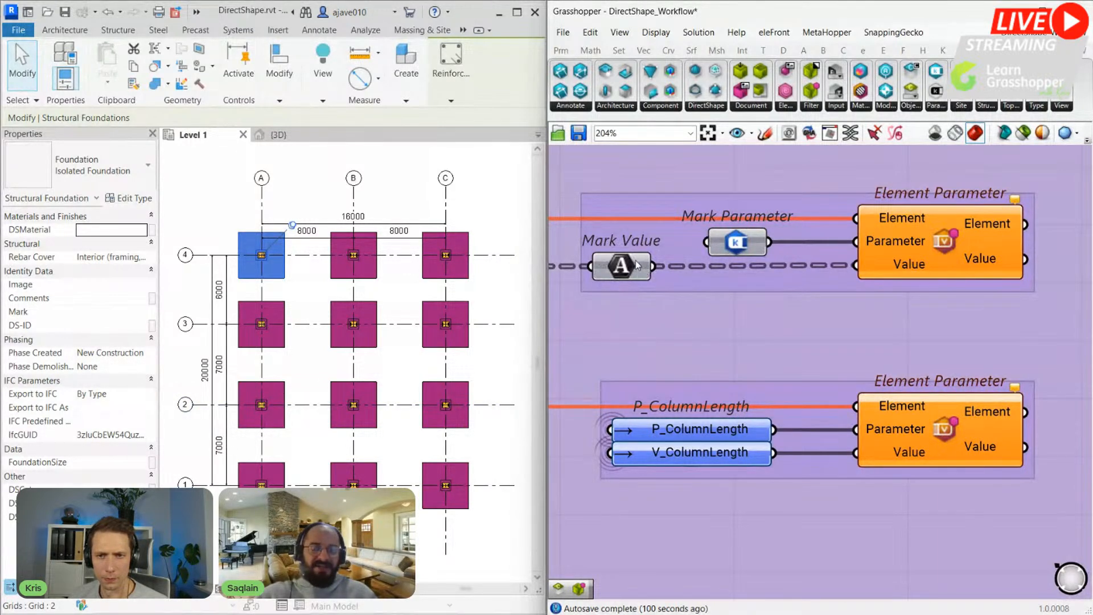
Step: Inspect how the Mark Value and Complete Assembly inputs are wired between the Path Mapper and the Assign Parameters group
scroll(637, 265, "down", 5)
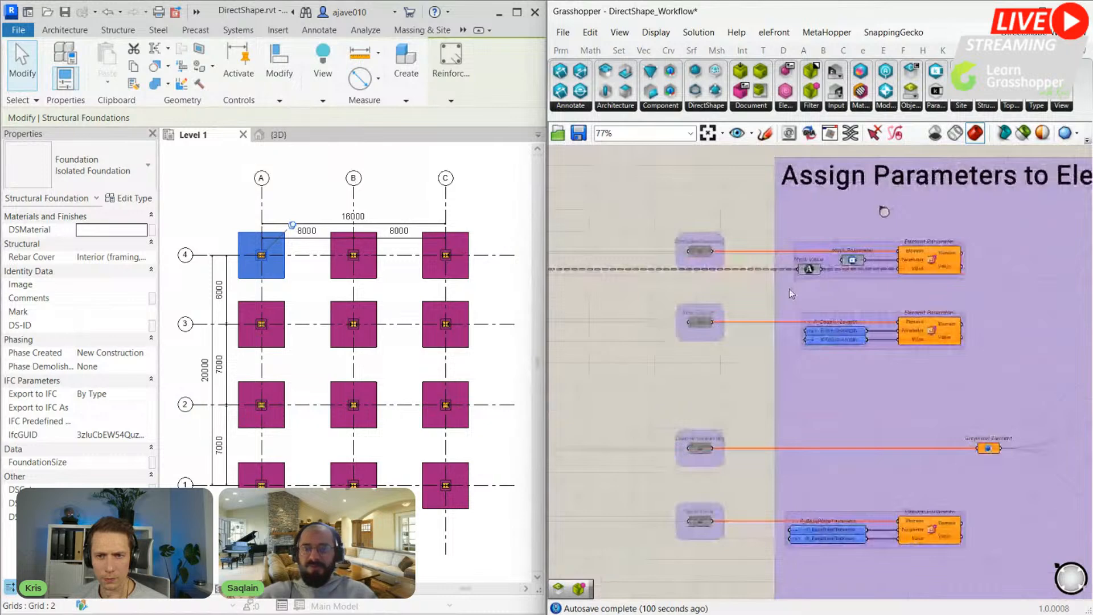
scroll(792, 294, "up", 4)
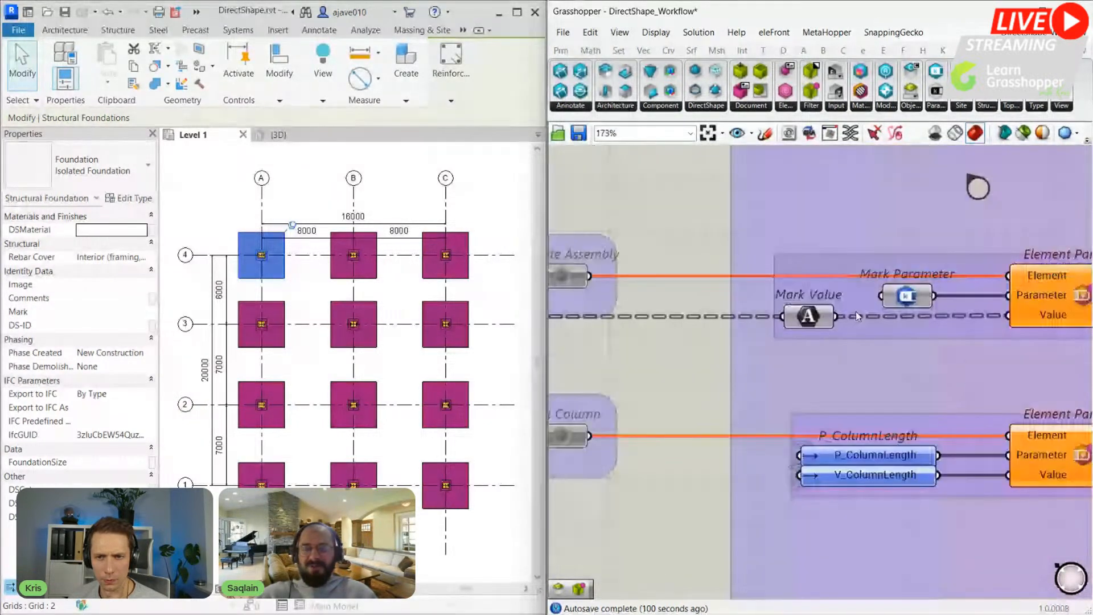
scroll(843, 315, "down", 8)
right_click(916, 413)
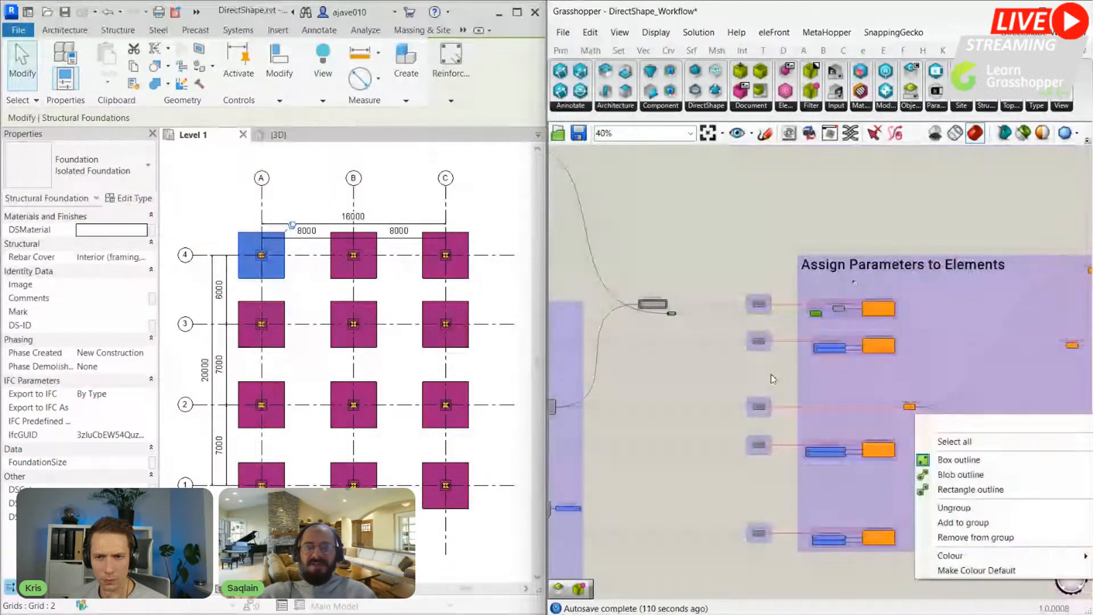
left_click(728, 438)
scroll(701, 271, "up", 6)
scroll(641, 346, "up", 1)
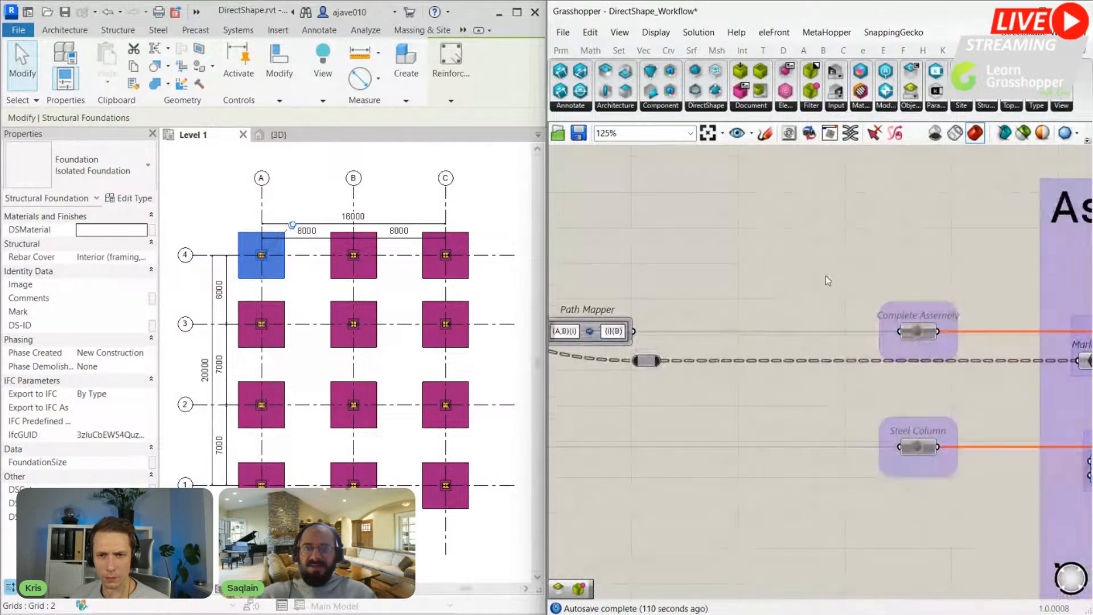
scroll(746, 273, "down", 2)
right_click_drag(847, 281, 696, 301)
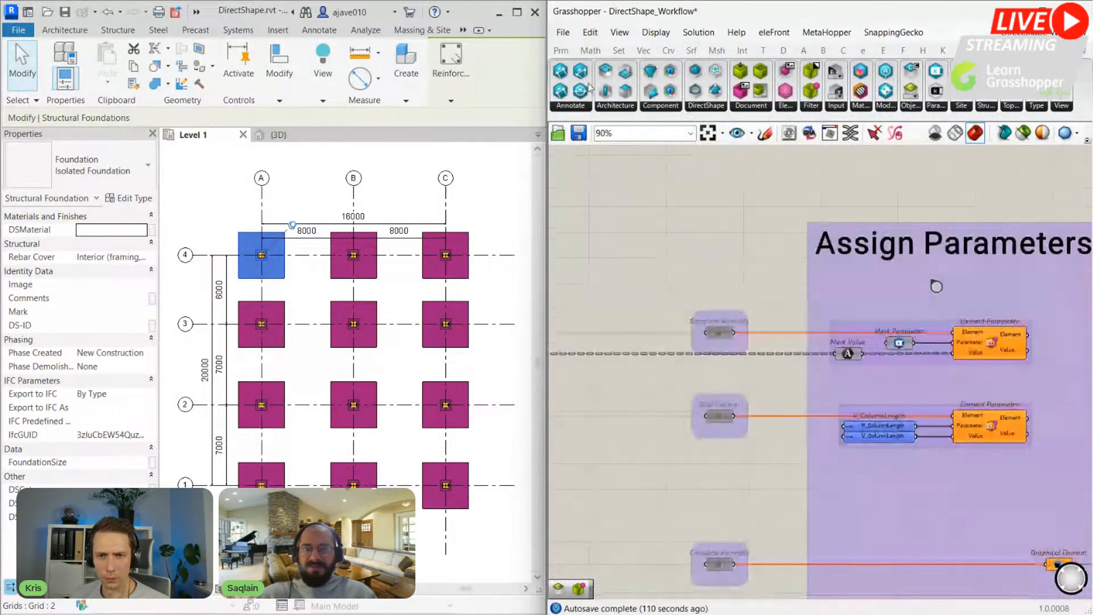
Step: Place a panel above the Mark Value parameter, connect that parameter's output to it, and enlarge it to show the full list
left_click(561, 50)
left_click_drag(717, 321, 885, 265)
left_click_drag(863, 354, 843, 265)
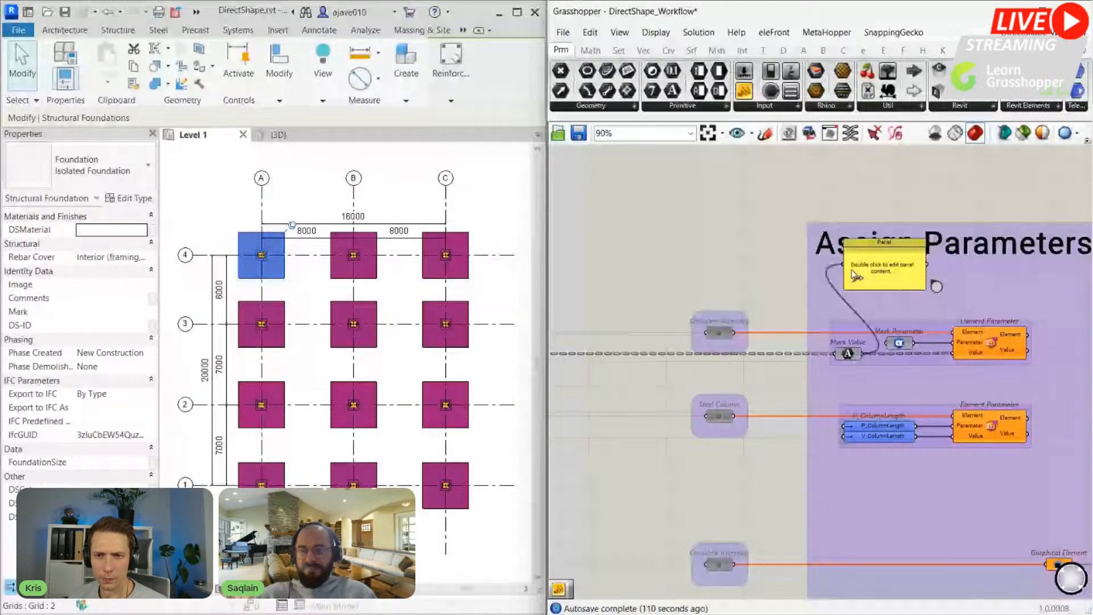
left_click_drag(887, 356, 887, 373)
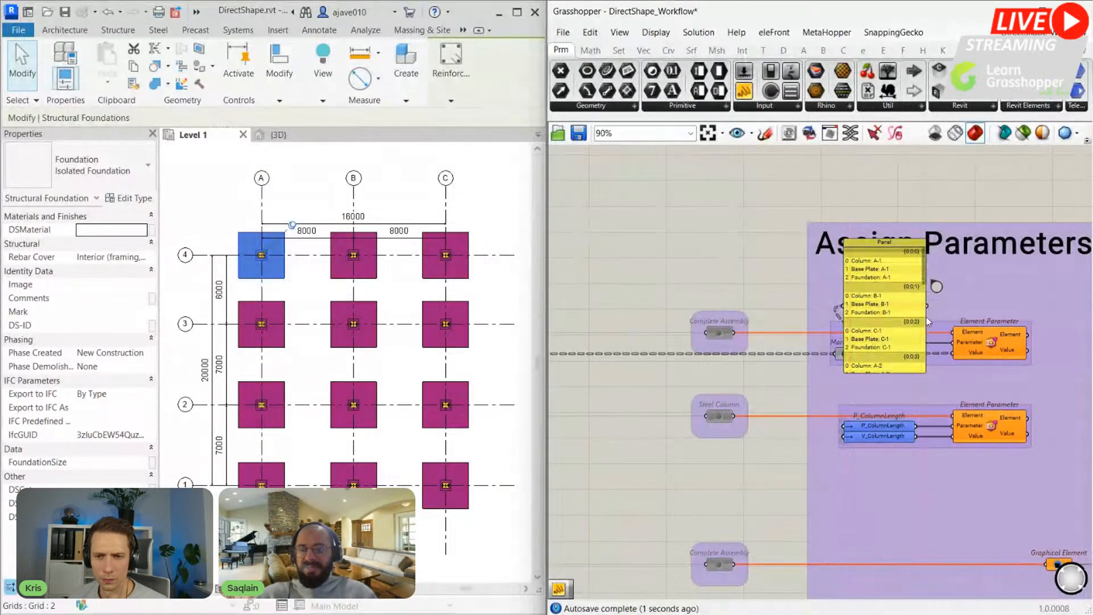
left_click_drag(924, 314, 1053, 314)
Step: Compare the column, base plate and foundation marks in the panel with the Level 1 plan grid, and delete the panel
scroll(911, 269, "up", 4)
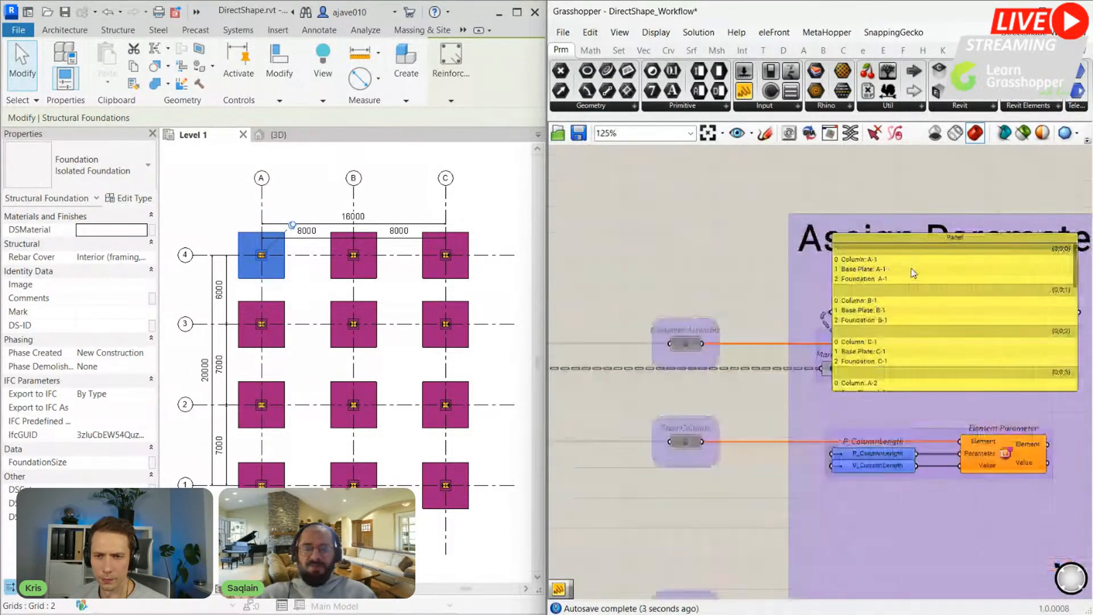
scroll(845, 265, "up", 2)
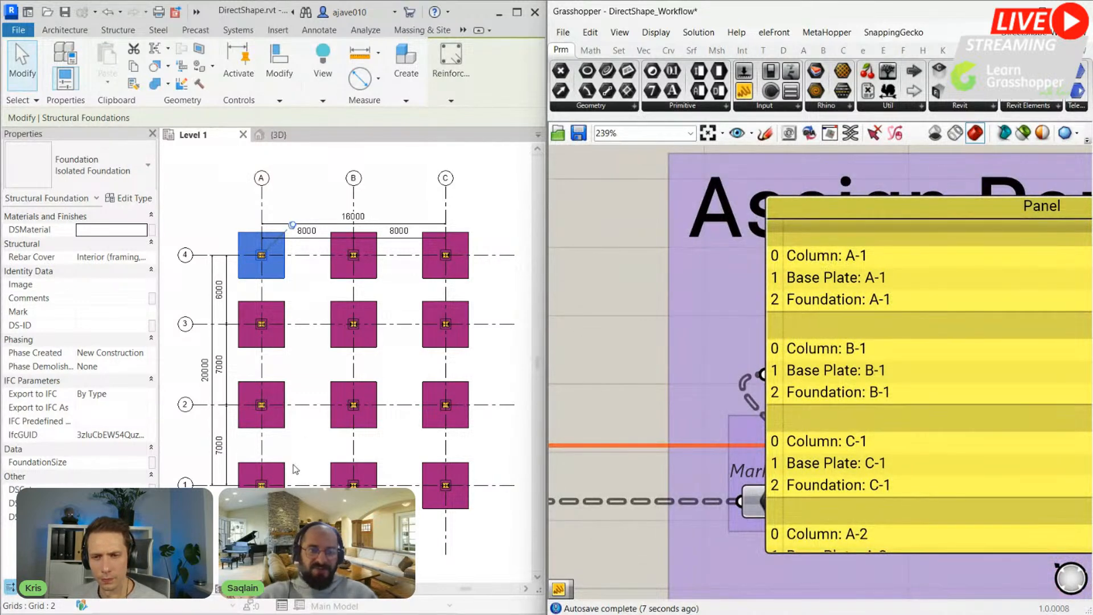
scroll(227, 487, "up", 2)
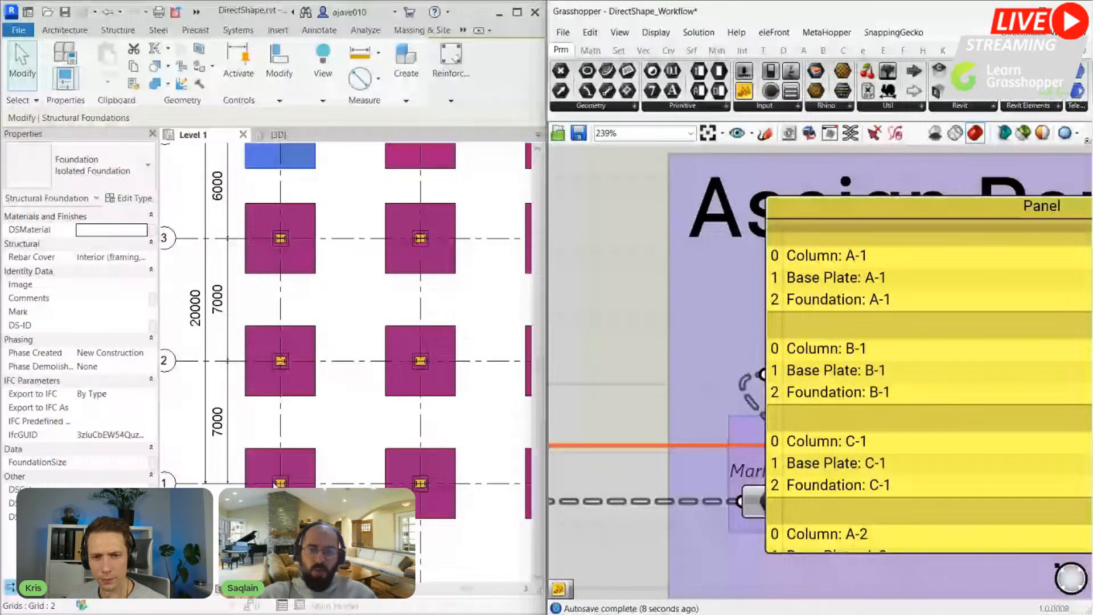
scroll(275, 483, "down", 4)
scroll(276, 483, "up", 5)
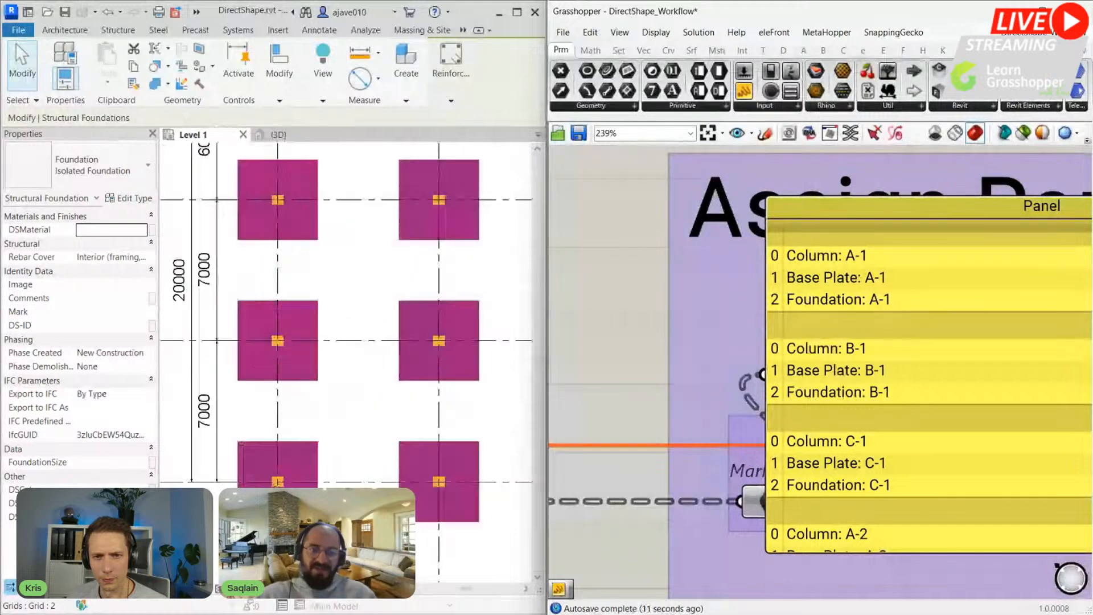
scroll(279, 481, "up", 1)
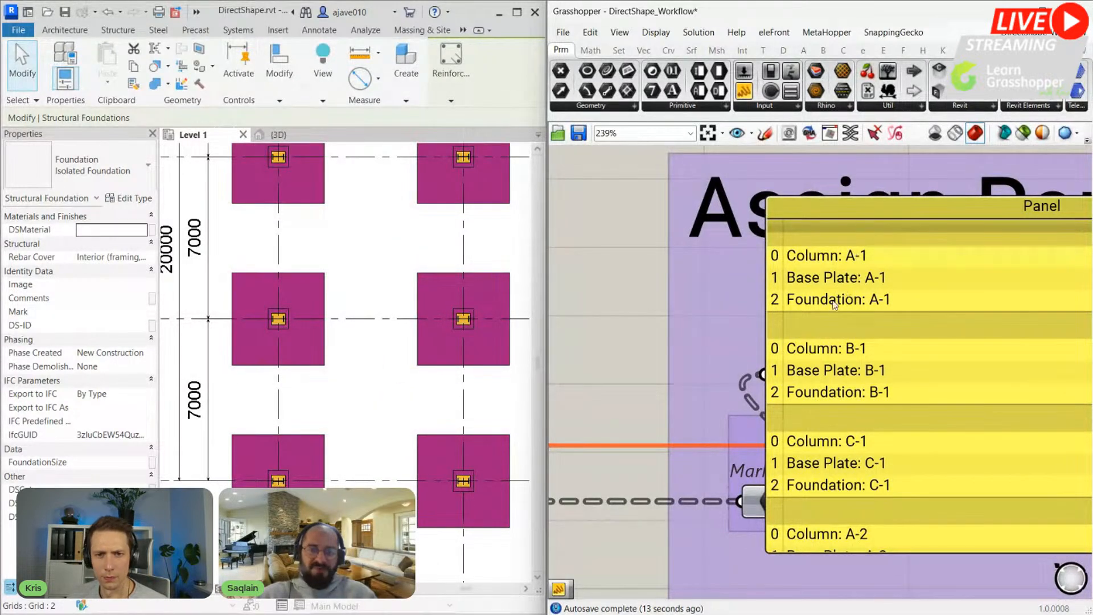
scroll(411, 358, "down", 4)
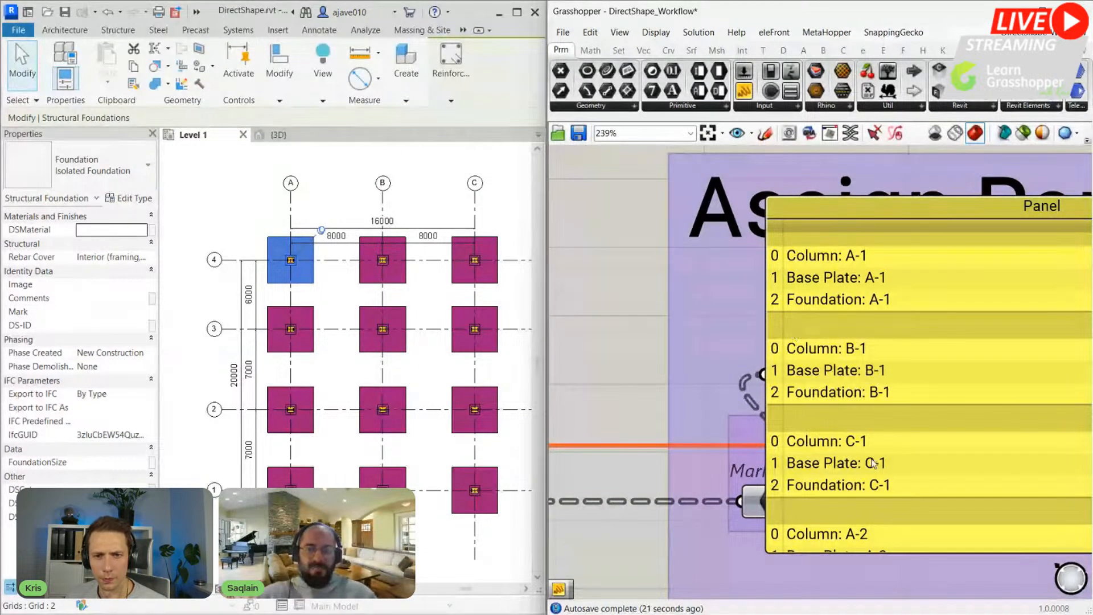
left_click(891, 214)
key("Delete")
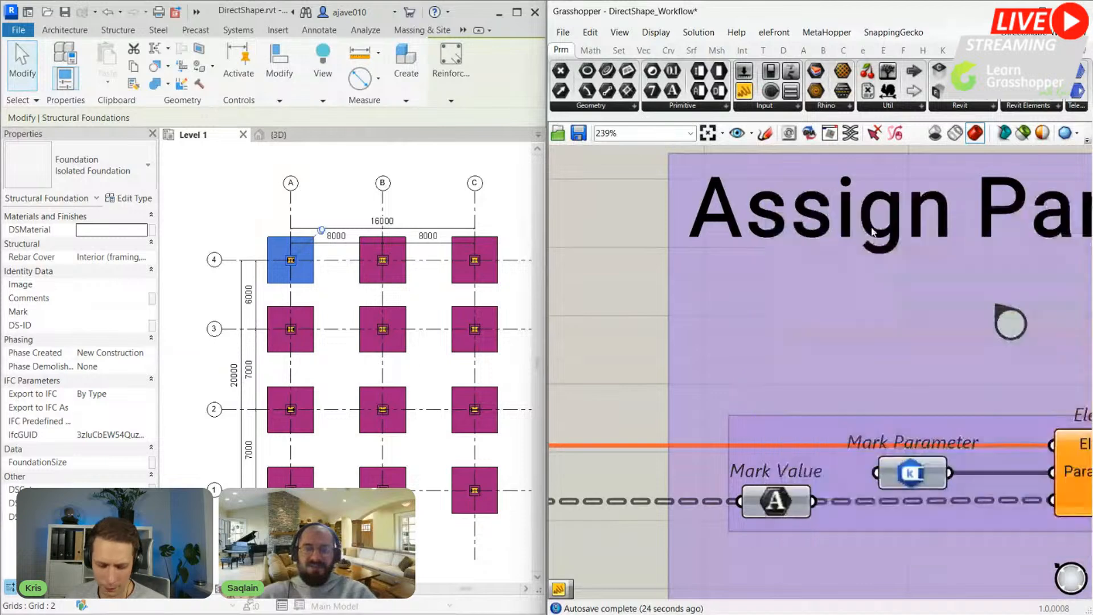
Step: Enable the five element input parameters feeding the Assign Parameters to Elements group
scroll(621, 328, "down", 5)
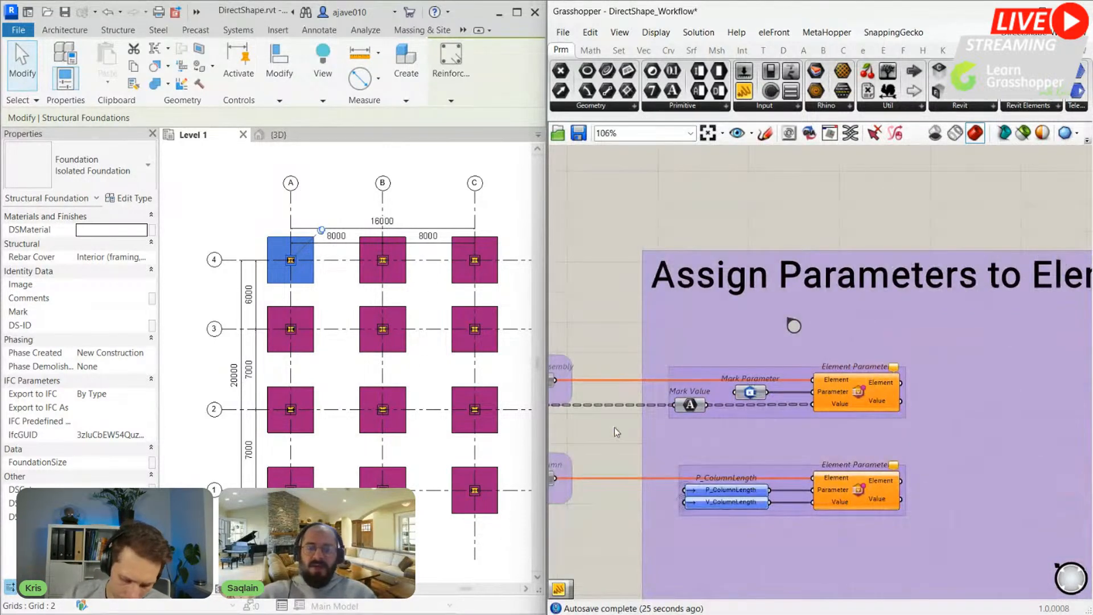
right_click_drag(615, 428, 764, 401)
scroll(743, 398, "down", 1)
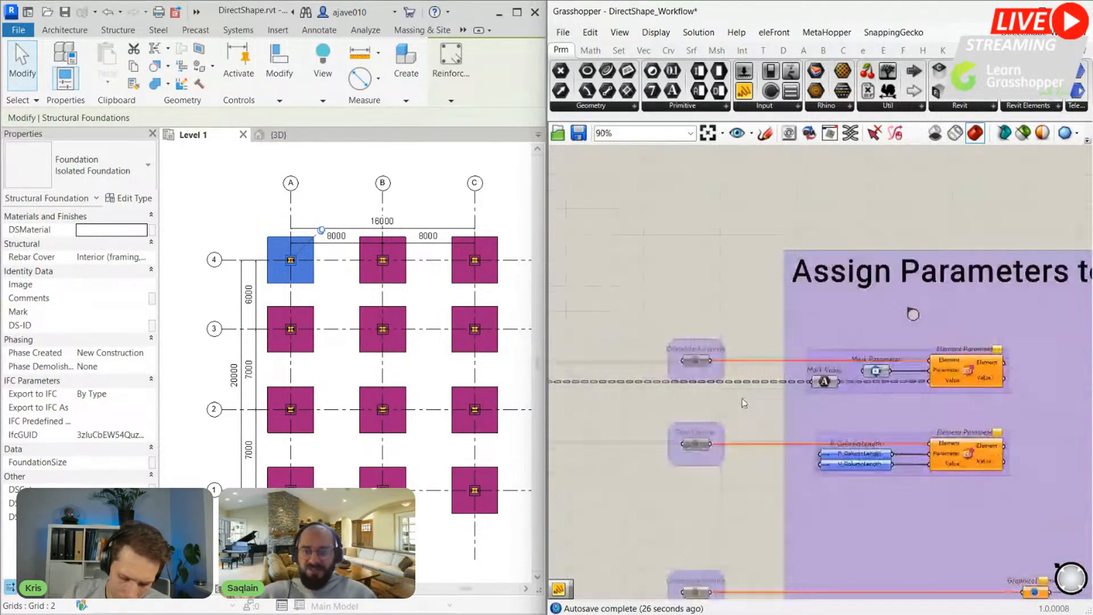
scroll(742, 398, "down", 5)
right_click_drag(743, 399, 716, 299)
left_click_drag(663, 256, 724, 530)
middle_click(700, 468)
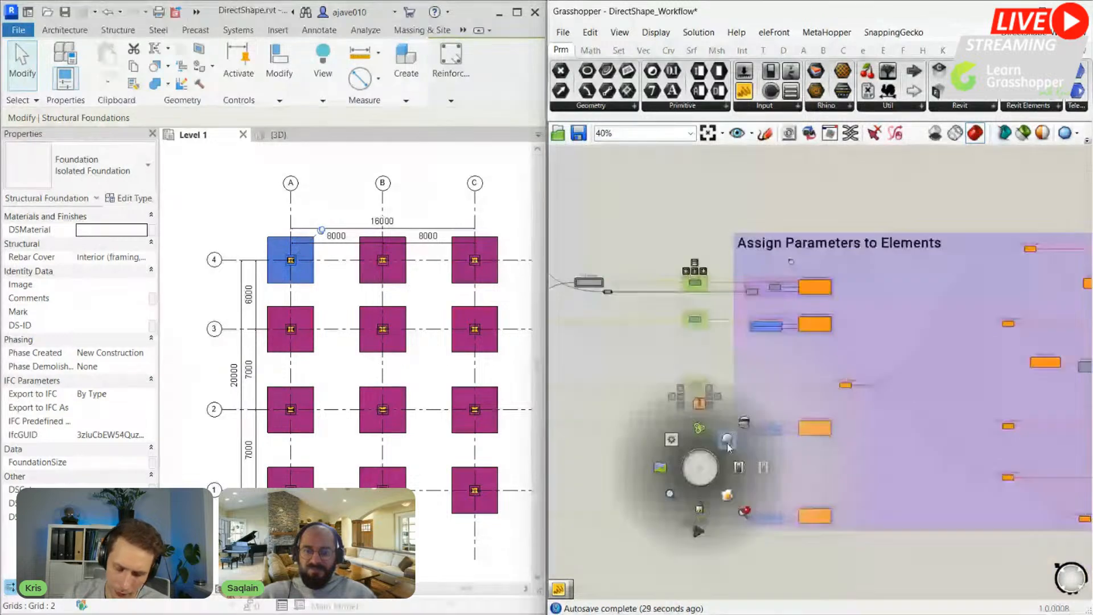
left_click(739, 467)
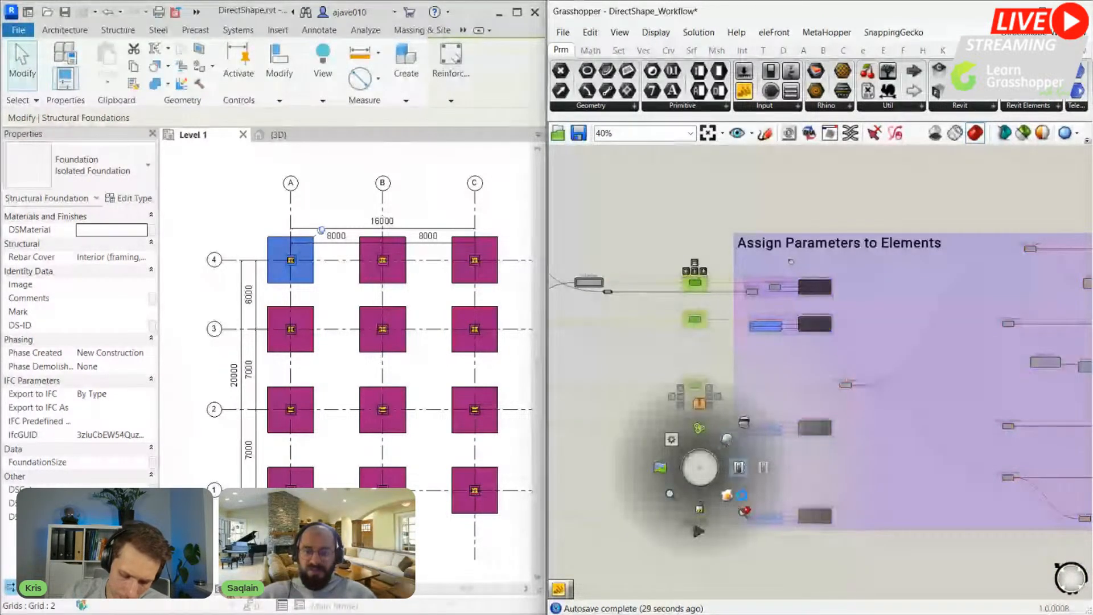
Step: Inspect the assigned properties of the steel column, foundation and base plate at grid A-1 in Revit's 3D view, widening the Properties palette
scroll(741, 468, "down", 5)
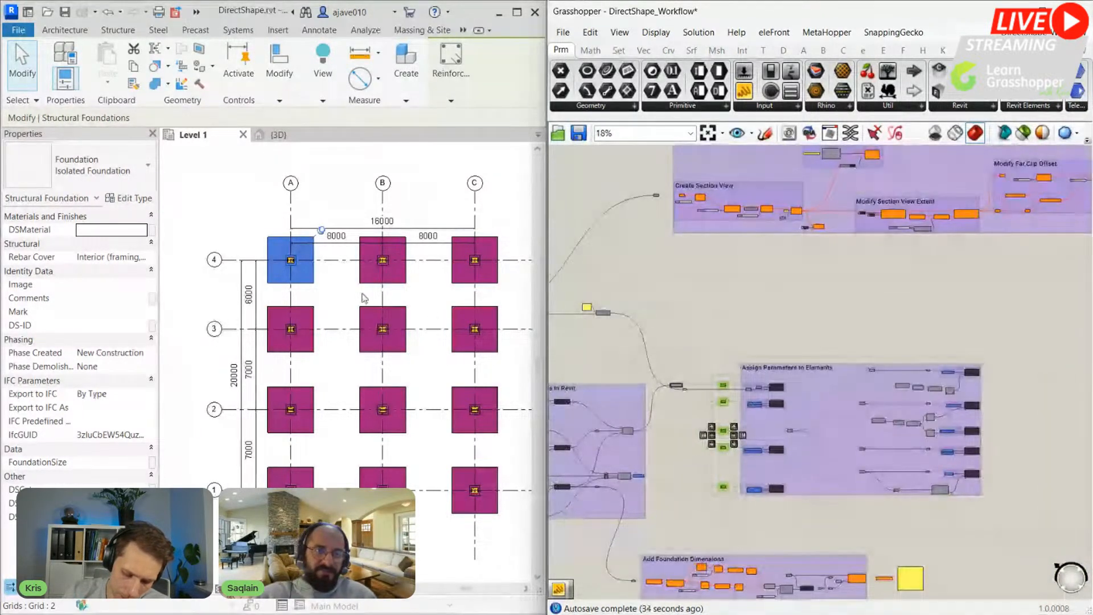
left_click(270, 136)
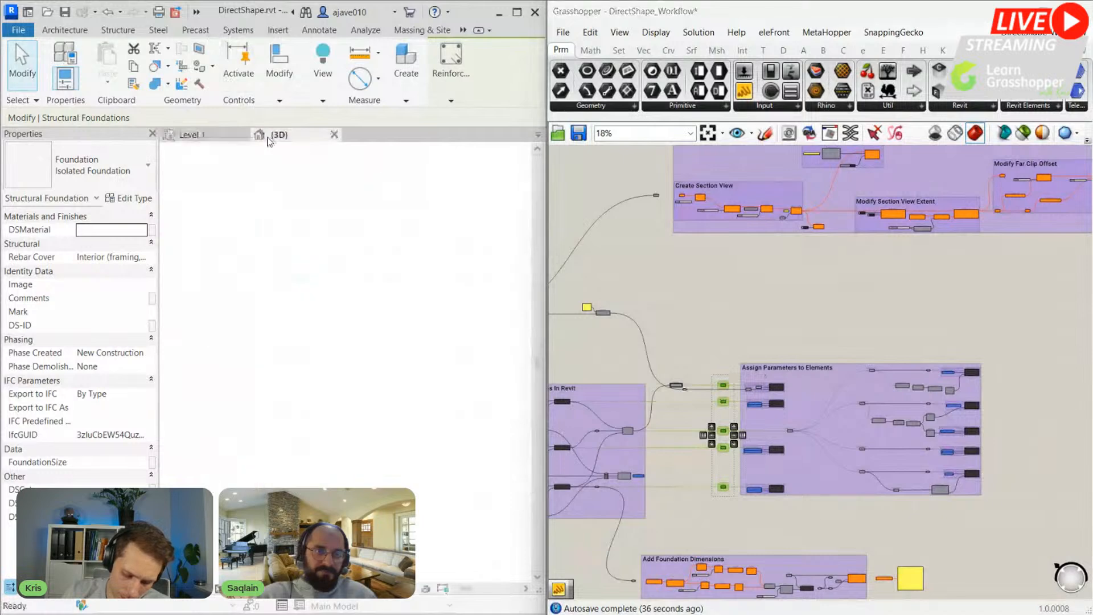
left_click(270, 224)
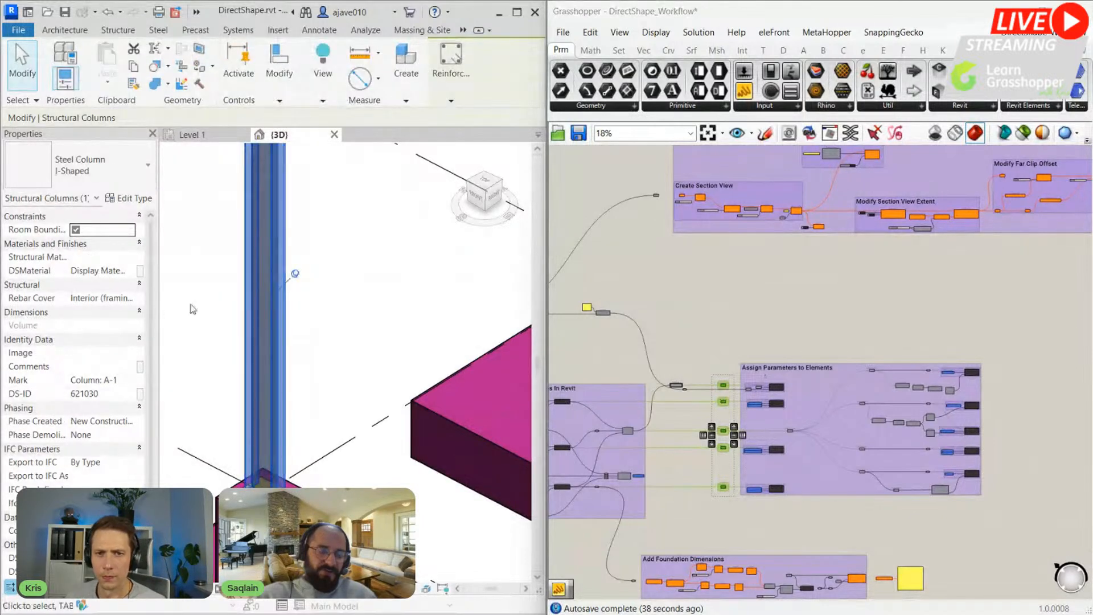
scroll(117, 321, "down", 2)
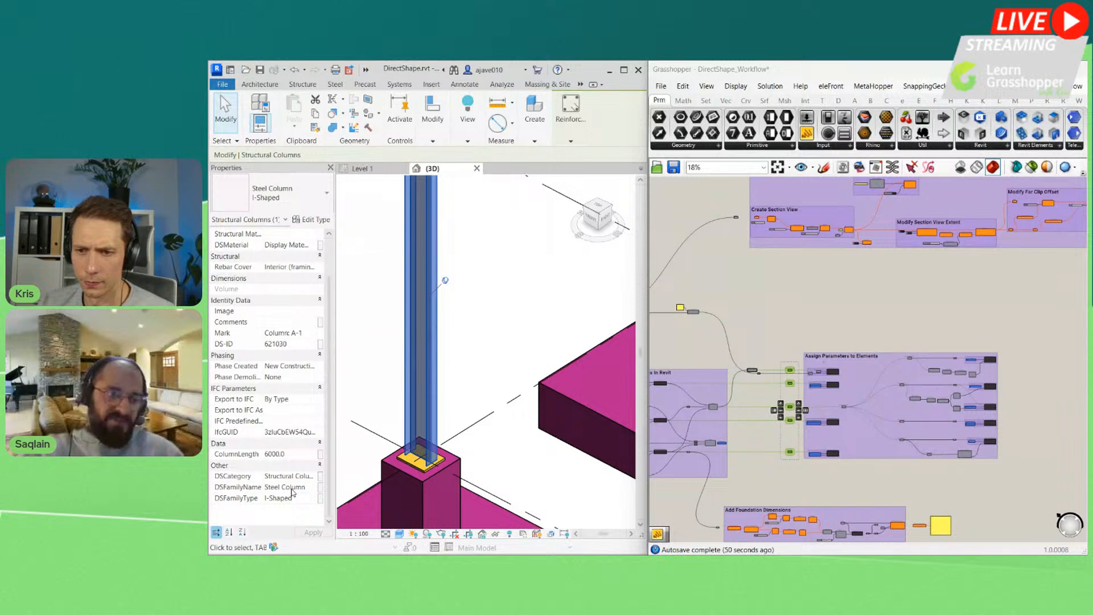
left_click_drag(336, 485, 375, 485)
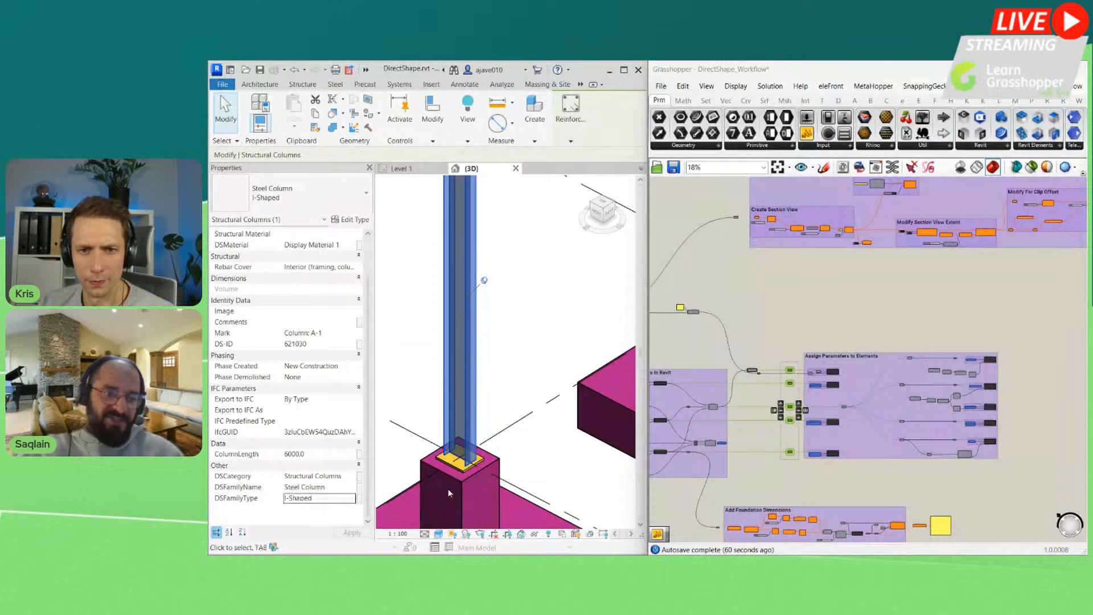
left_click(464, 488)
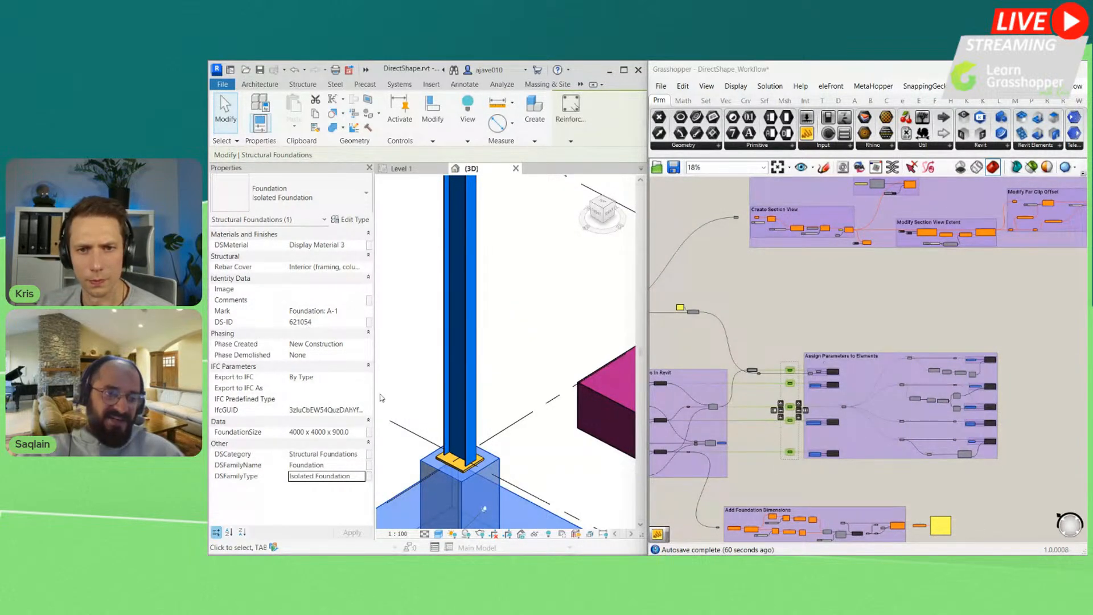
scroll(446, 477, "up", 2)
left_click(444, 452)
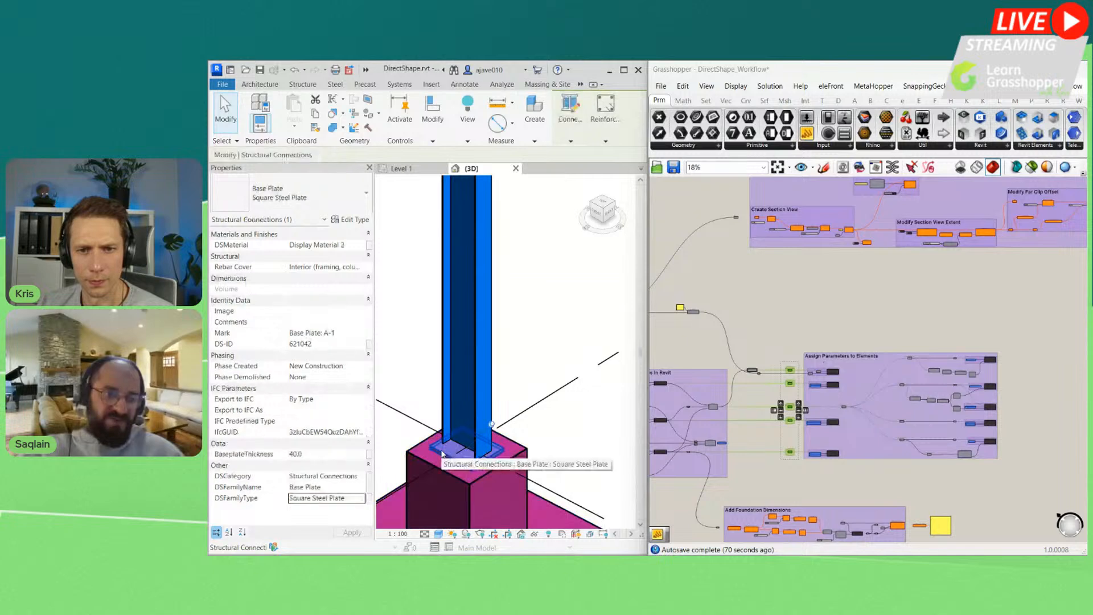
Step: Clear the Grasshopper selection and review the Assign Parameters group alongside the column assemblies in the Revit 3D view
left_click(783, 295)
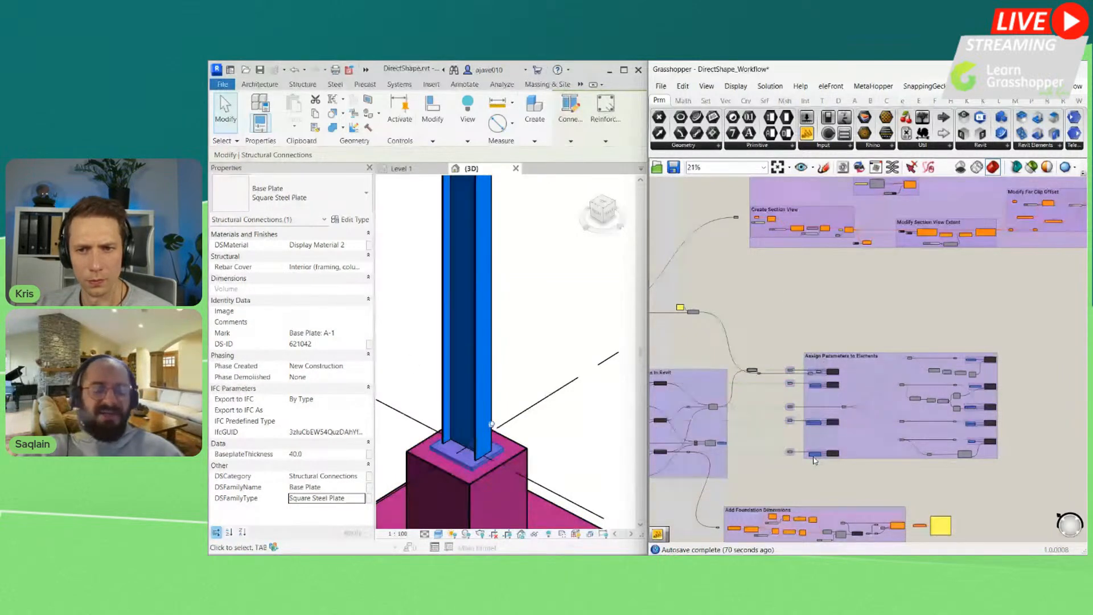
scroll(856, 304, "up", 3)
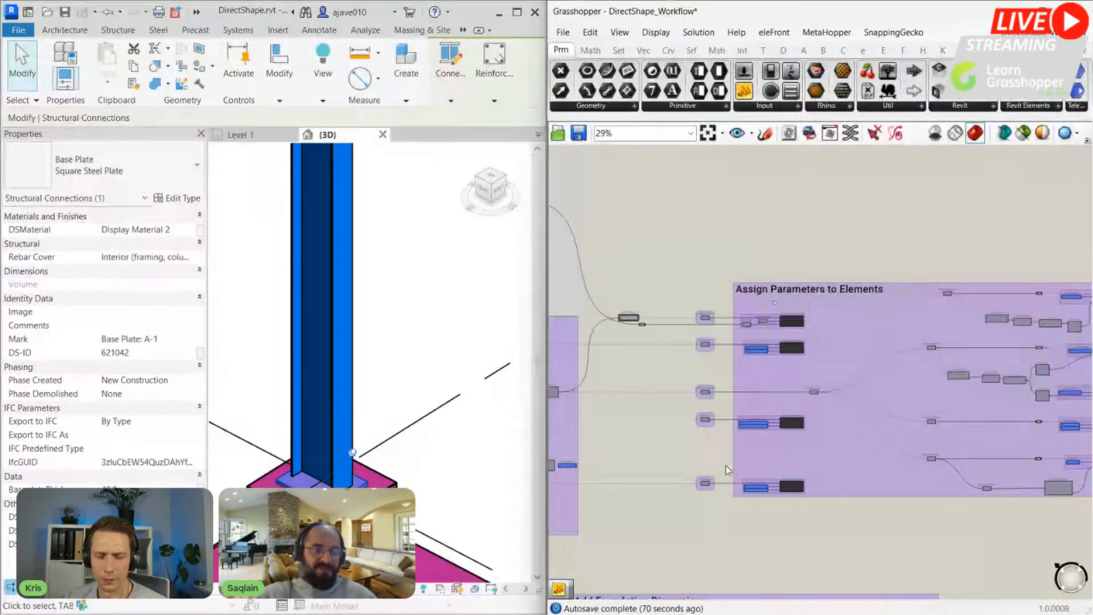
scroll(769, 443, "up", 1)
scroll(337, 407, "down", 3)
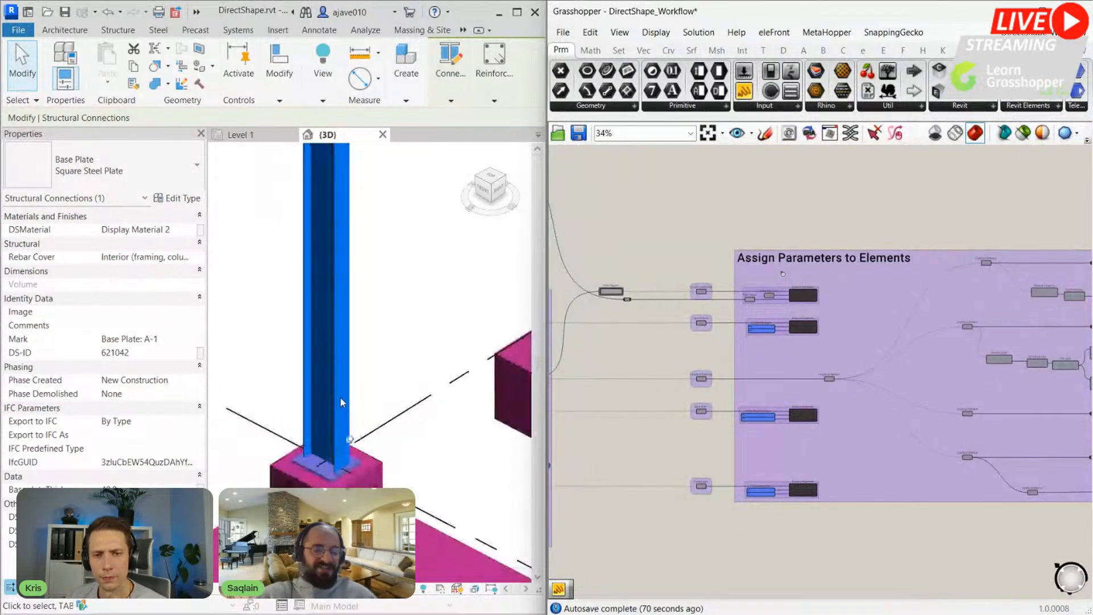
scroll(342, 402, "down", 2)
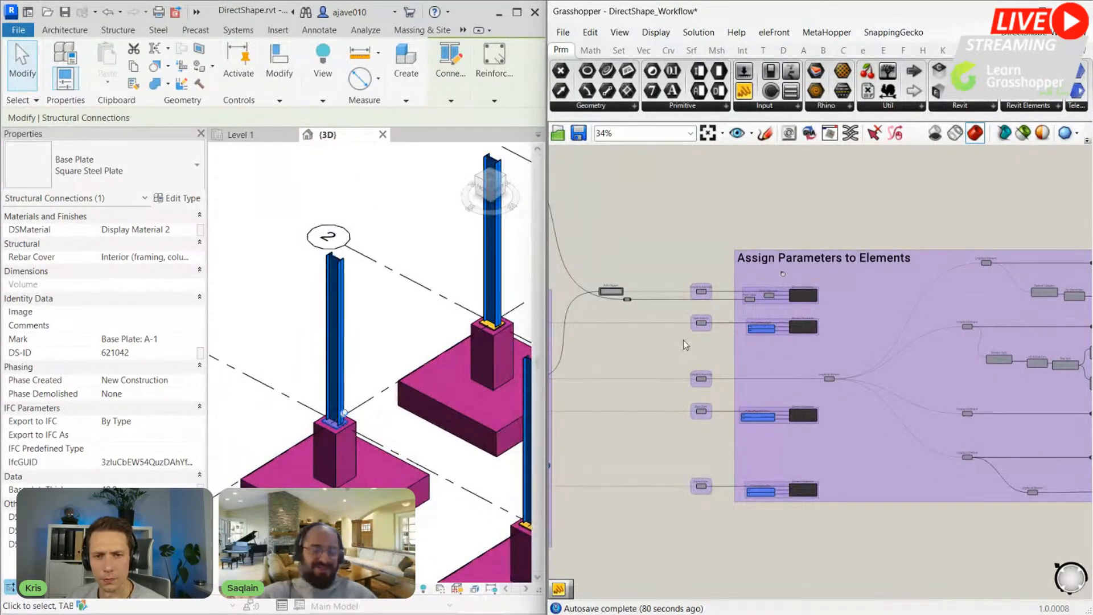
scroll(655, 388, "down", 5)
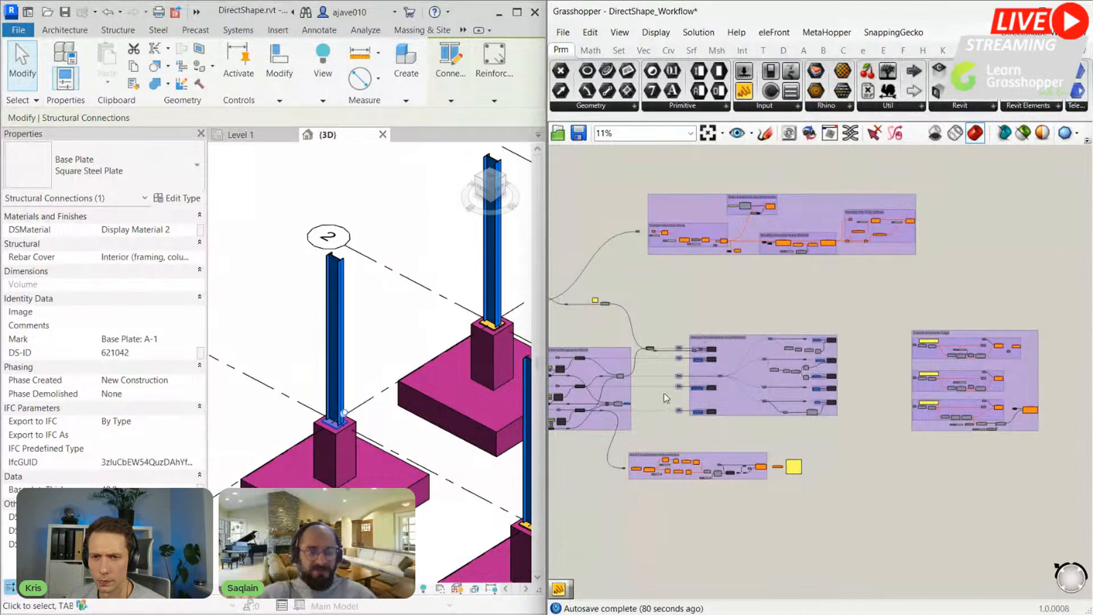
Step: Change the Colour Swatch feeding the foundation's Convert Material to green, about R 51, G 214, B 123
scroll(687, 369, "up", 4)
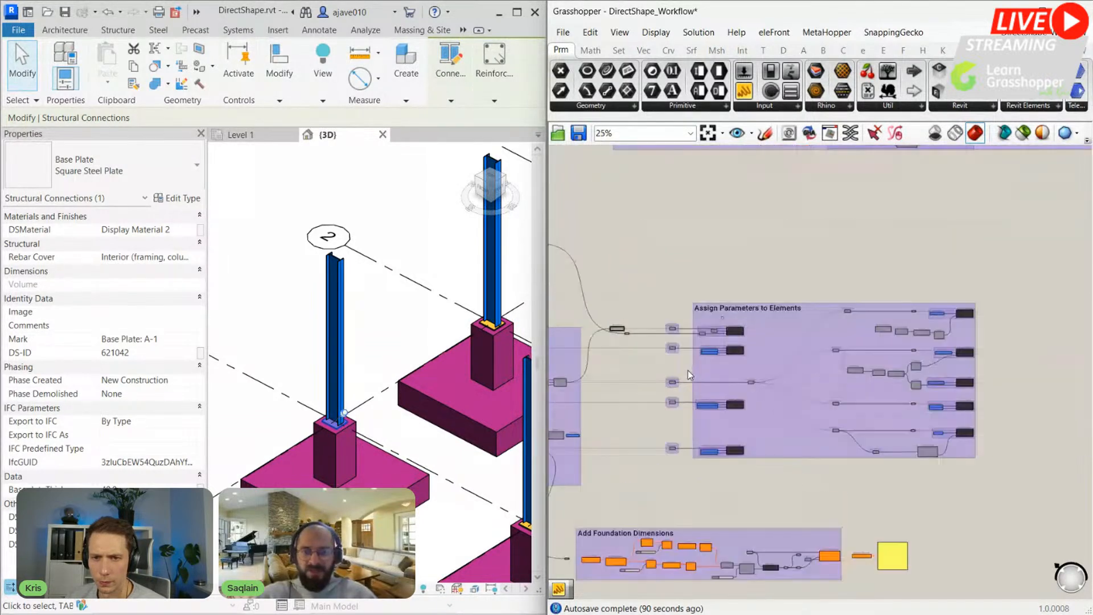
scroll(671, 410, "up", 8)
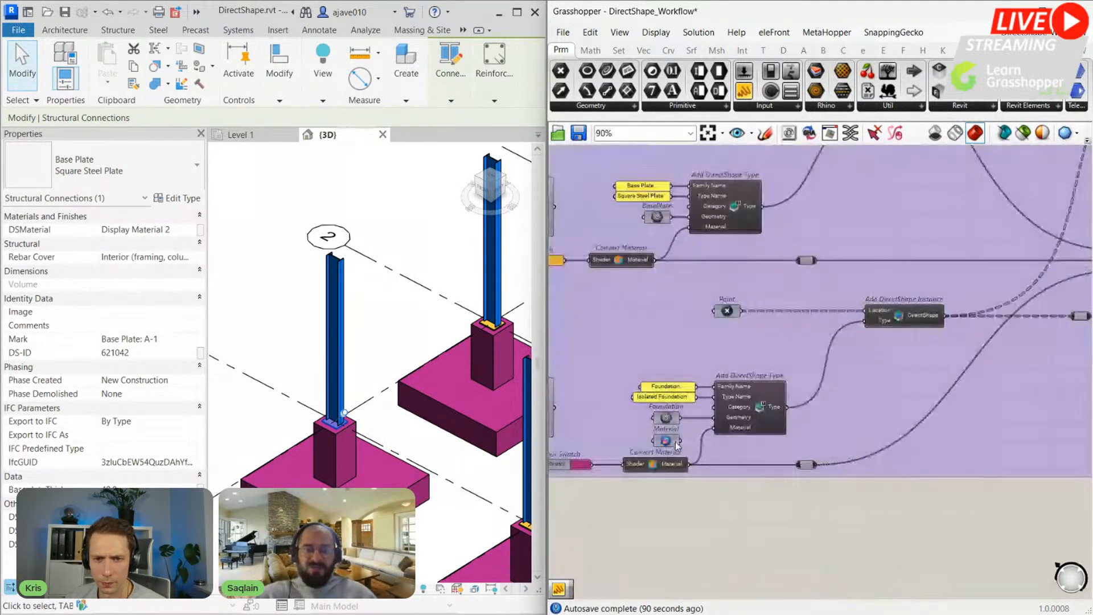
right_click_drag(699, 537, 884, 429)
right_click_drag(717, 378, 682, 377)
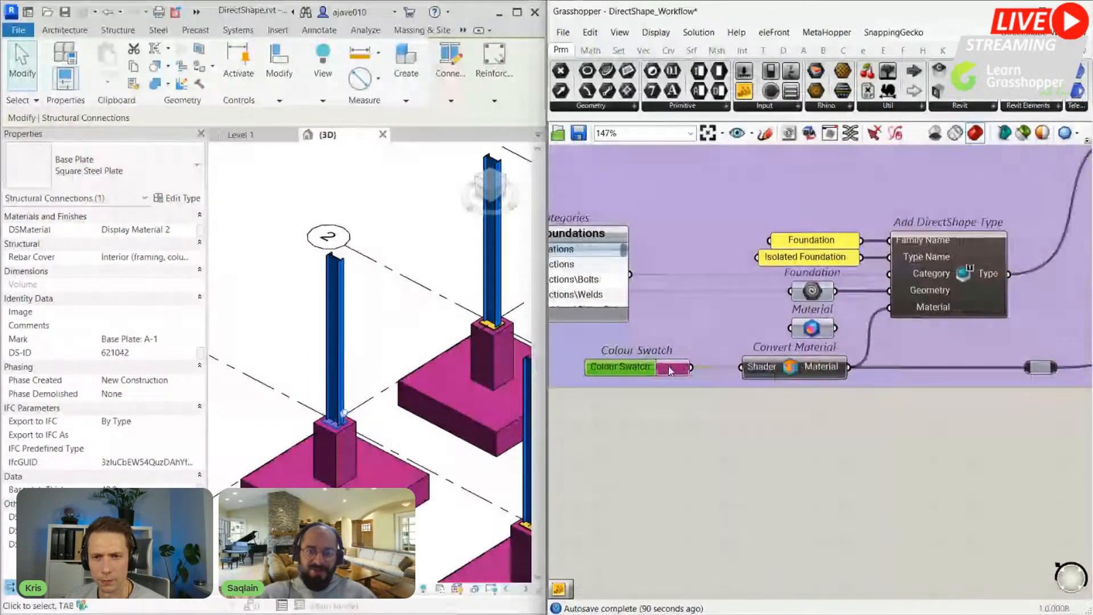
left_click(675, 368)
left_click(773, 469)
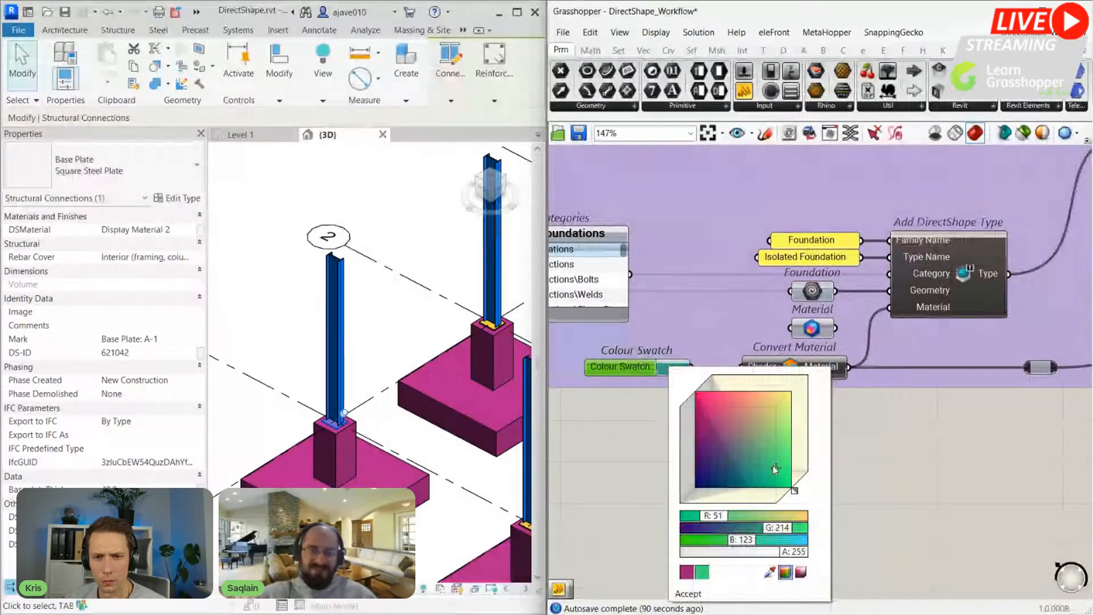
left_click(832, 456)
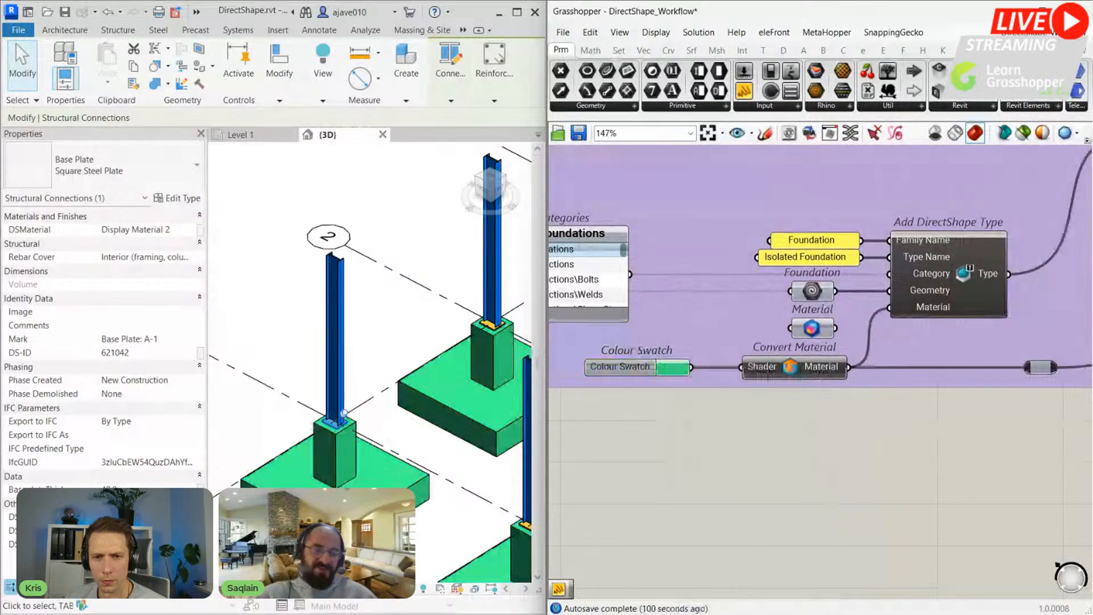
Step: Feed the foundation type's Material input from the Material parameter, try several concretes and select Concrete, Cast-in-Place gray
scroll(792, 331, "up", 3)
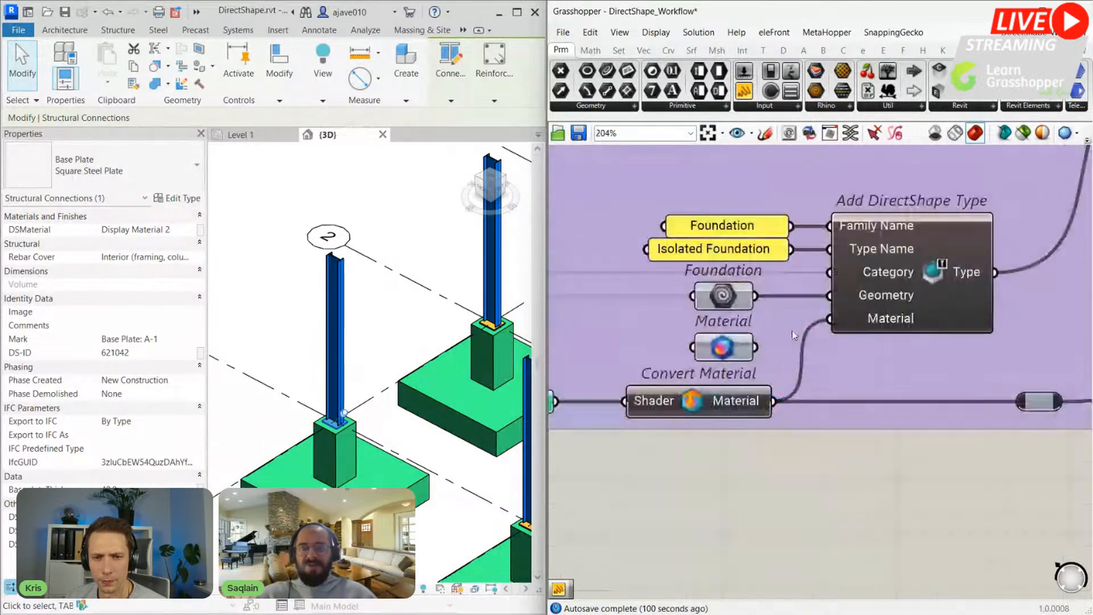
left_click_drag(757, 348, 829, 319)
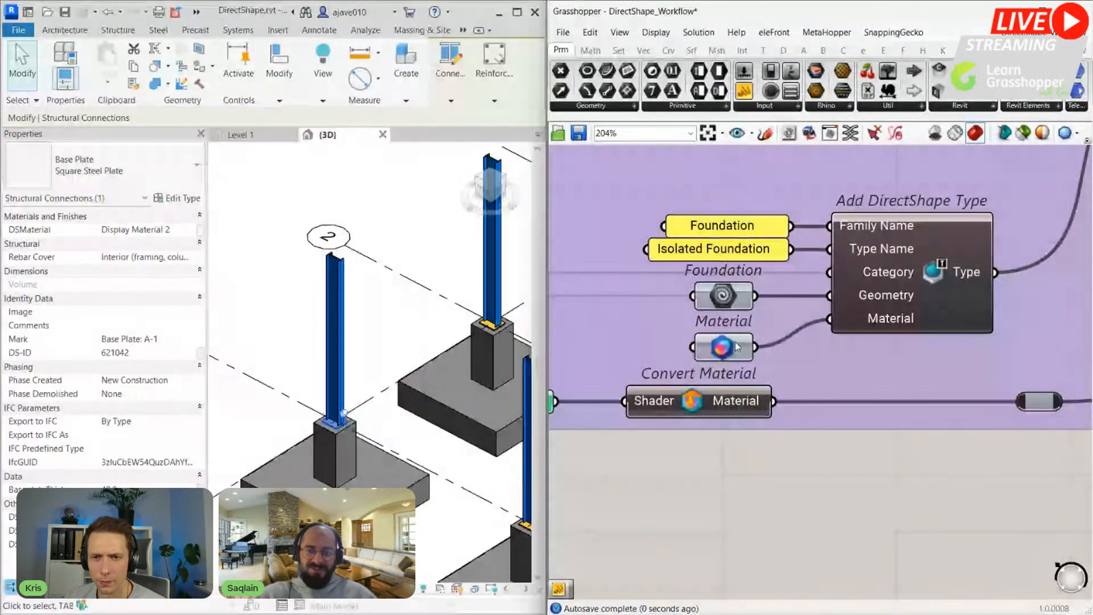
right_click(738, 346)
left_click(789, 460)
left_click(789, 470)
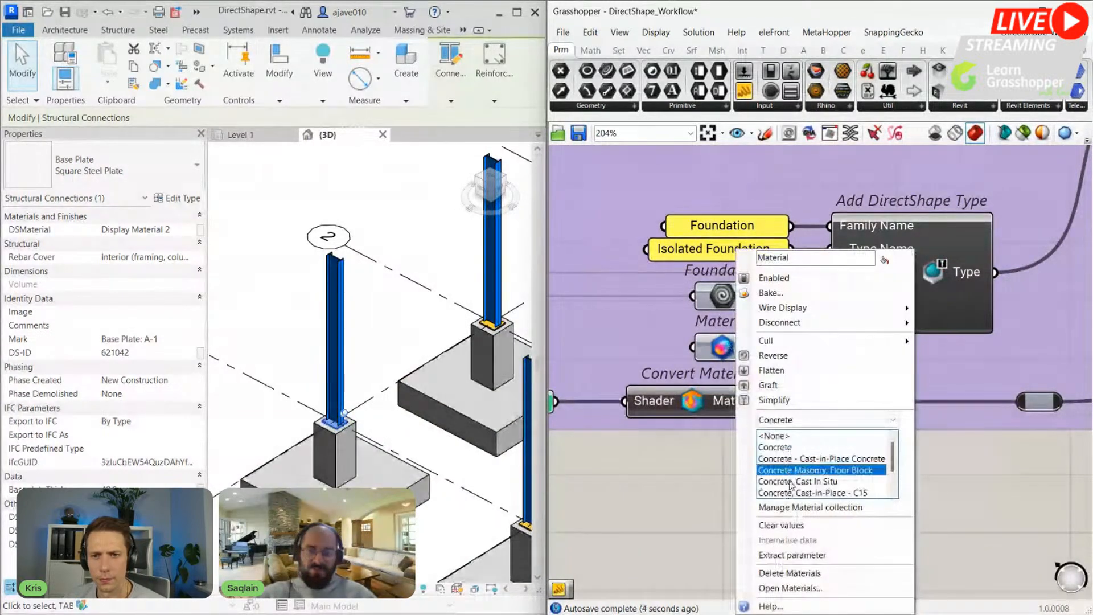
scroll(797, 467, "down", 1)
left_click(803, 460)
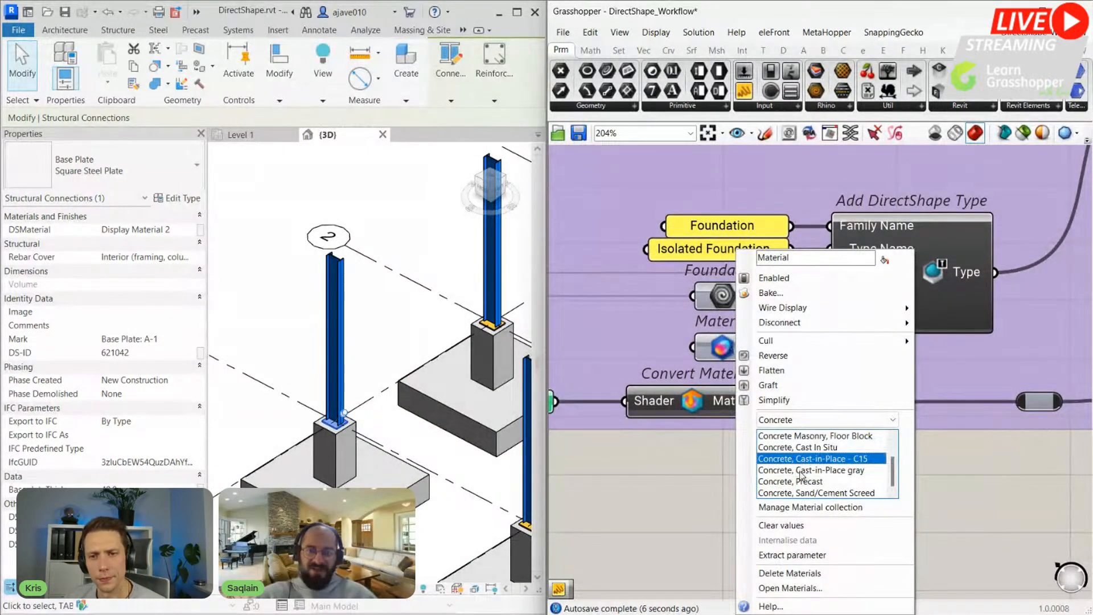
left_click(803, 469)
key("Escape")
scroll(344, 413, "up", 3)
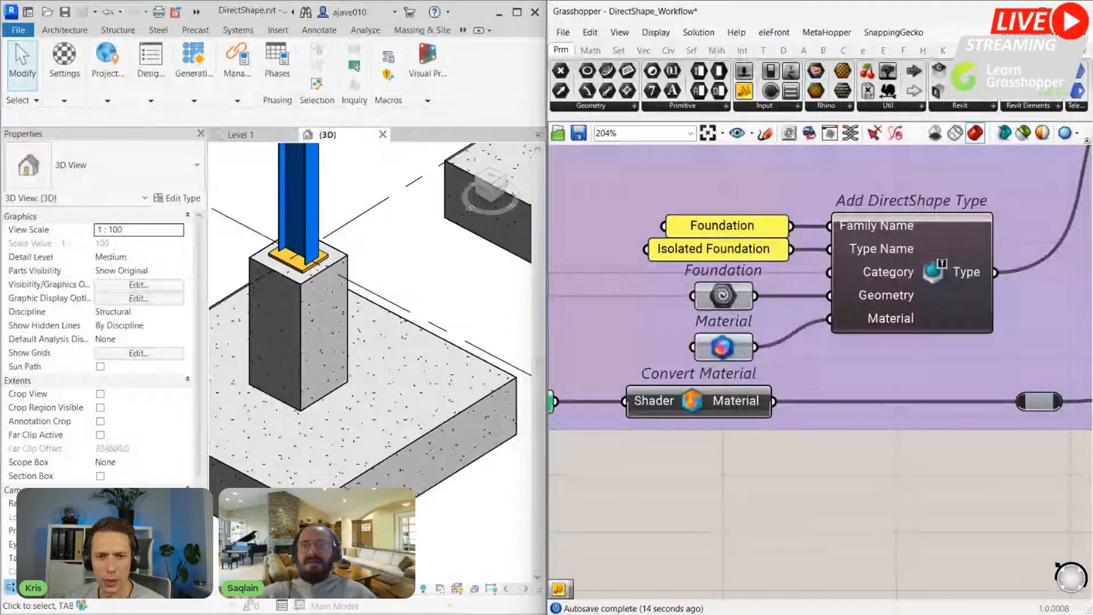
Step: Review the Revit material components available for creating, querying and modifying materials and their assets
left_click(1024, 51)
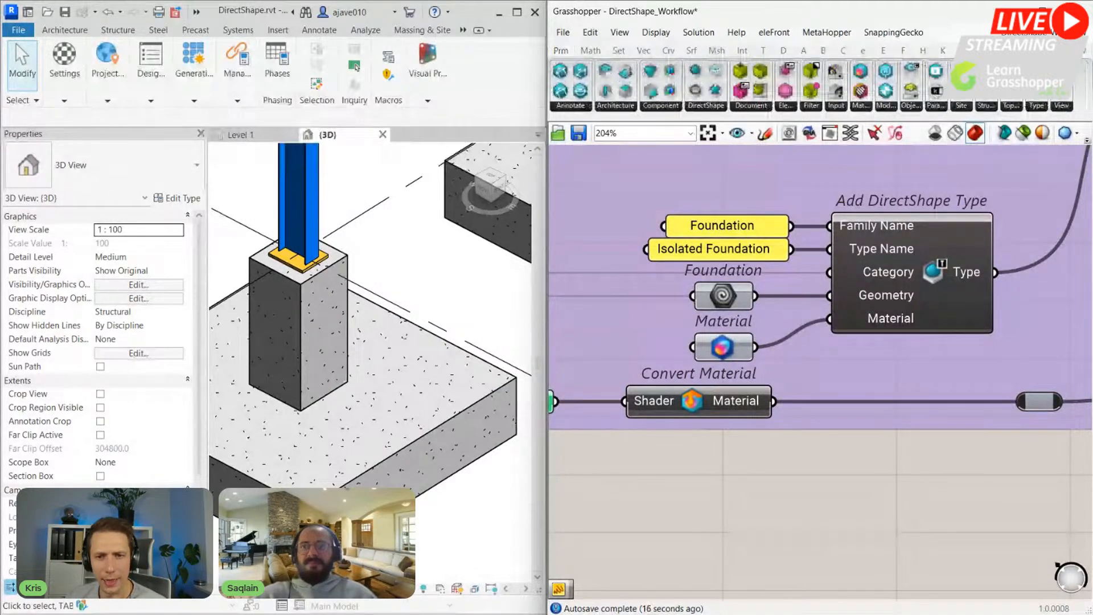
left_click(861, 106)
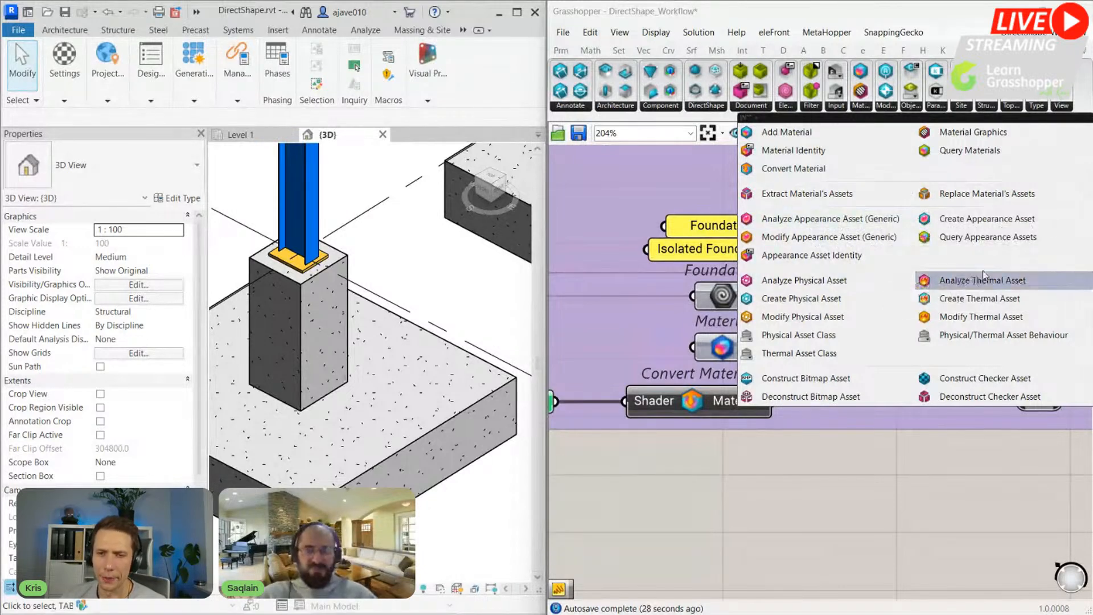
Step: Reconnect the Convert Material output to the Material input of the foundation's Add DirectShape Type component
scroll(824, 453, "down", 3)
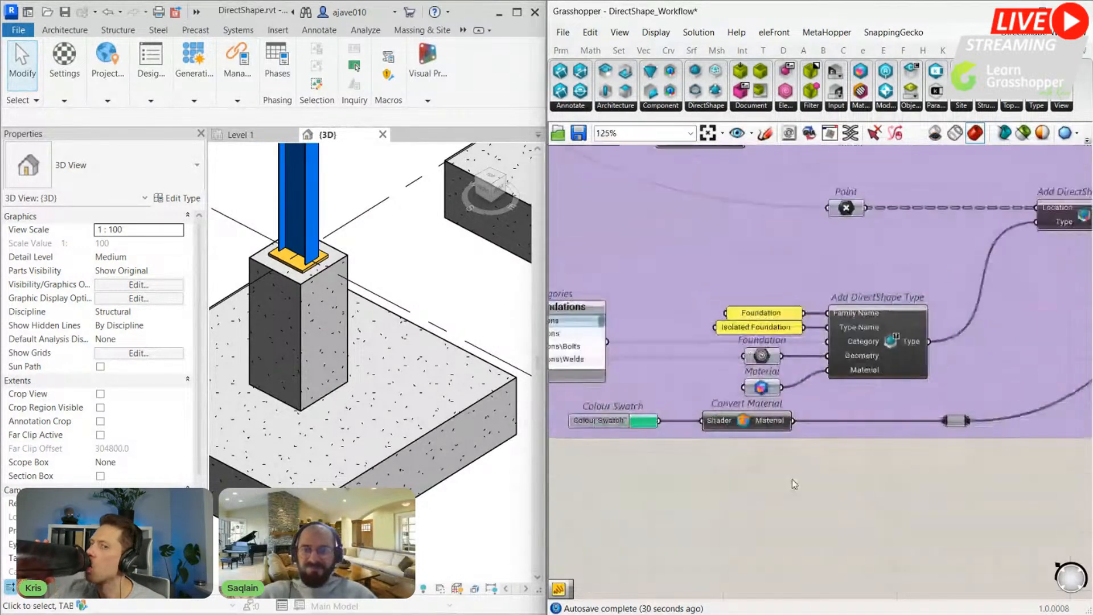
scroll(792, 480, "up", 5)
left_click_drag(773, 402, 829, 318)
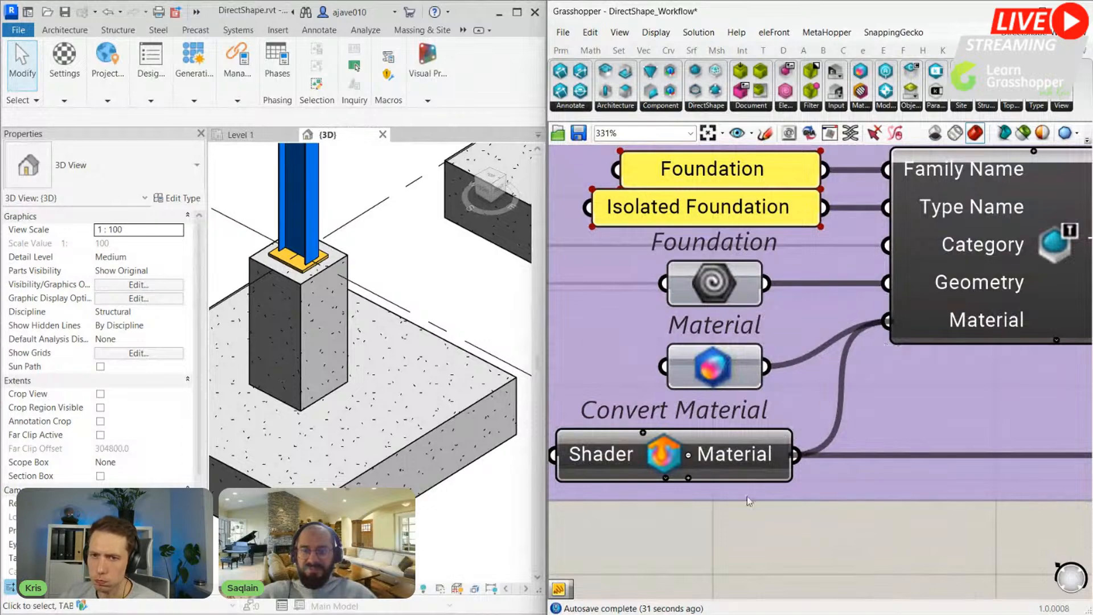
Step: Examine the Scope setting of the Add Parameter component in the shared parameters group
scroll(697, 342, "down", 8)
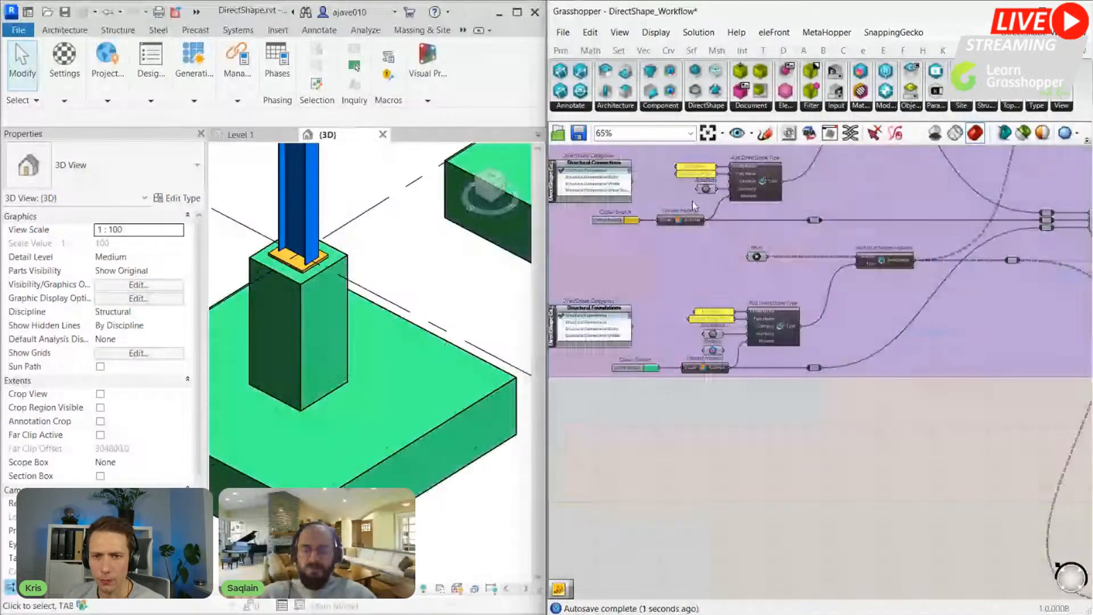
scroll(716, 319, "down", 4)
right_click_drag(726, 409, 422, 482)
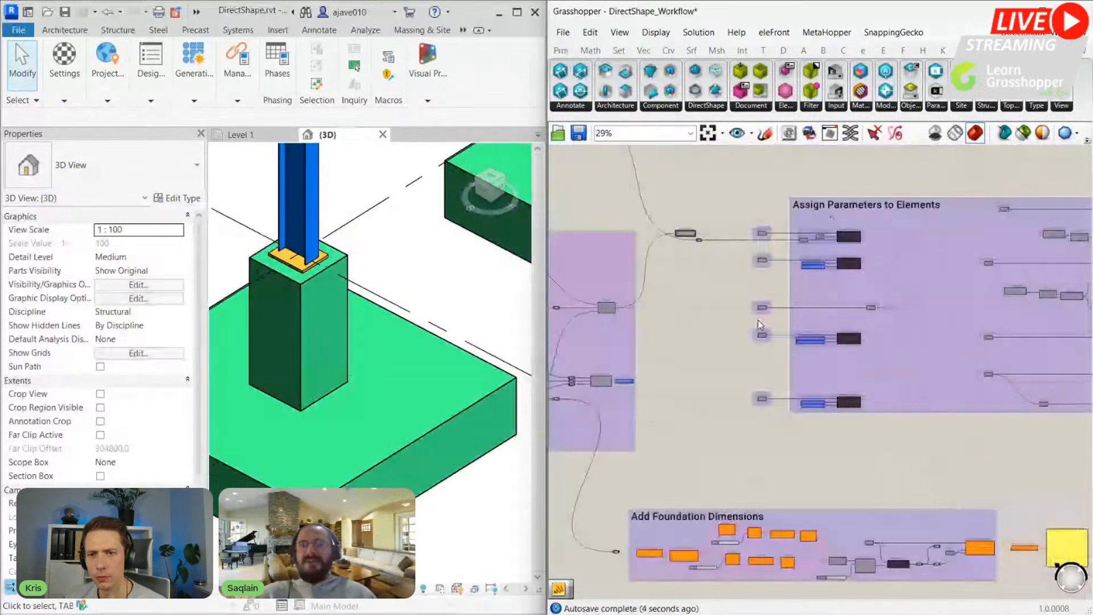
scroll(782, 235, "up", 4)
scroll(715, 249, "down", 5)
right_click_drag(707, 257, 822, 455)
right_click_drag(790, 212, 730, 389)
scroll(700, 285, "down", 2)
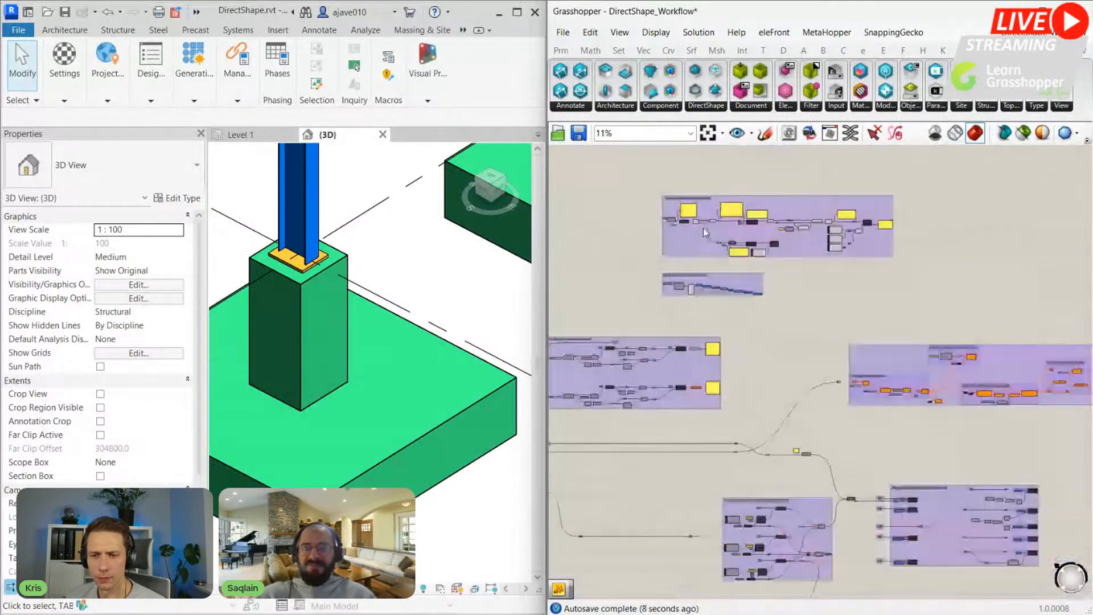
scroll(671, 214, "up", 10)
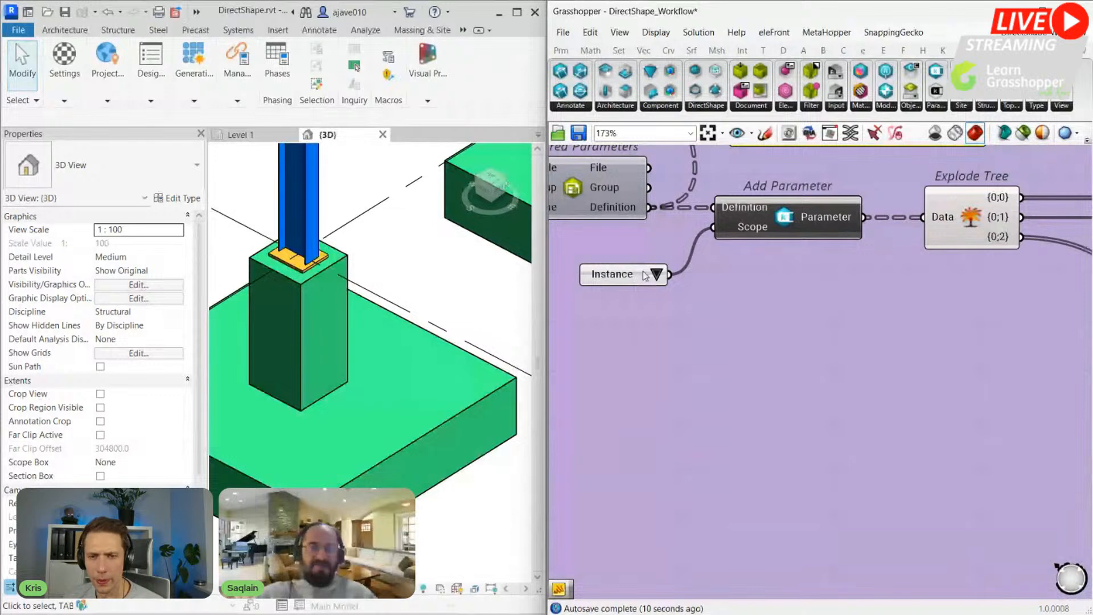
scroll(638, 287, "up", 1)
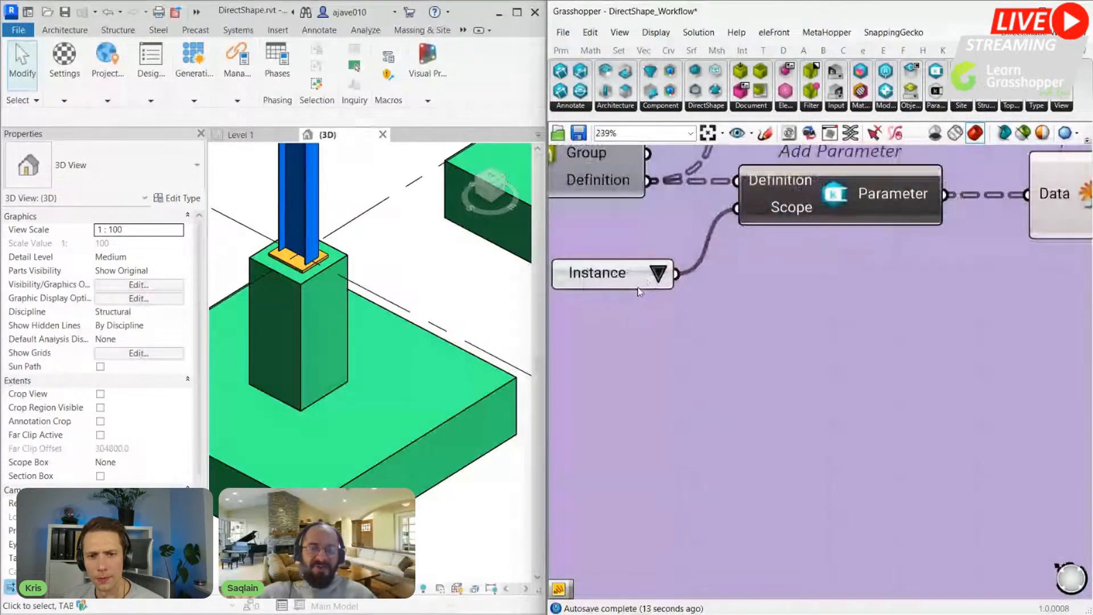
Step: Inspect the data of the Element output on the Mark Element Parameter component in the Assign Parameters to Elements group
scroll(638, 287, "down", 8)
scroll(720, 286, "down", 3)
scroll(781, 360, "up", 2)
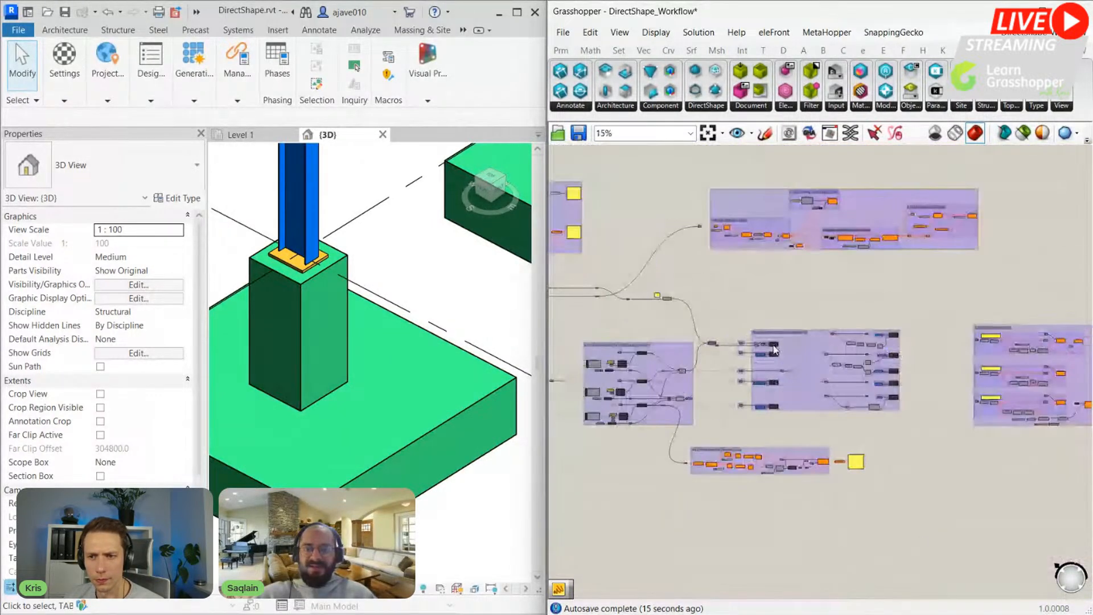
scroll(782, 360, "up", 5)
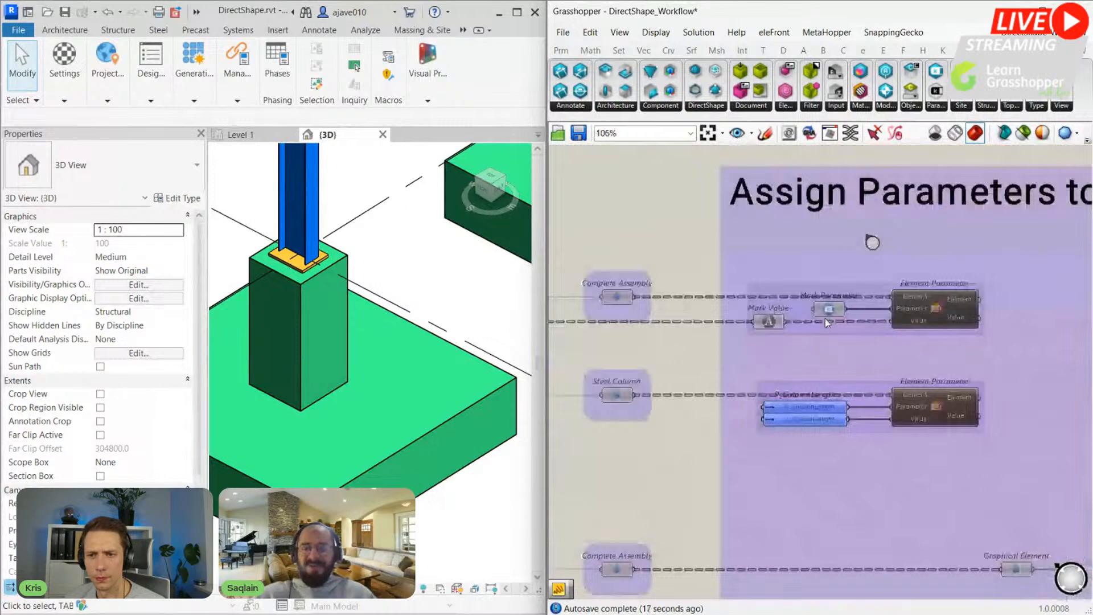
scroll(934, 316, "up", 2)
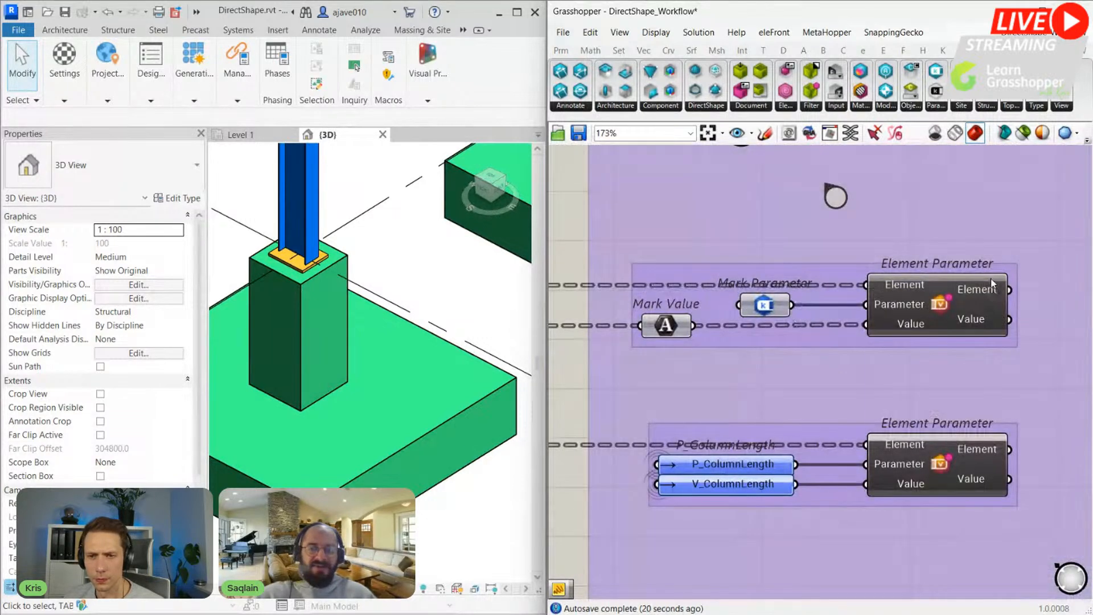
mouse_move(993, 283)
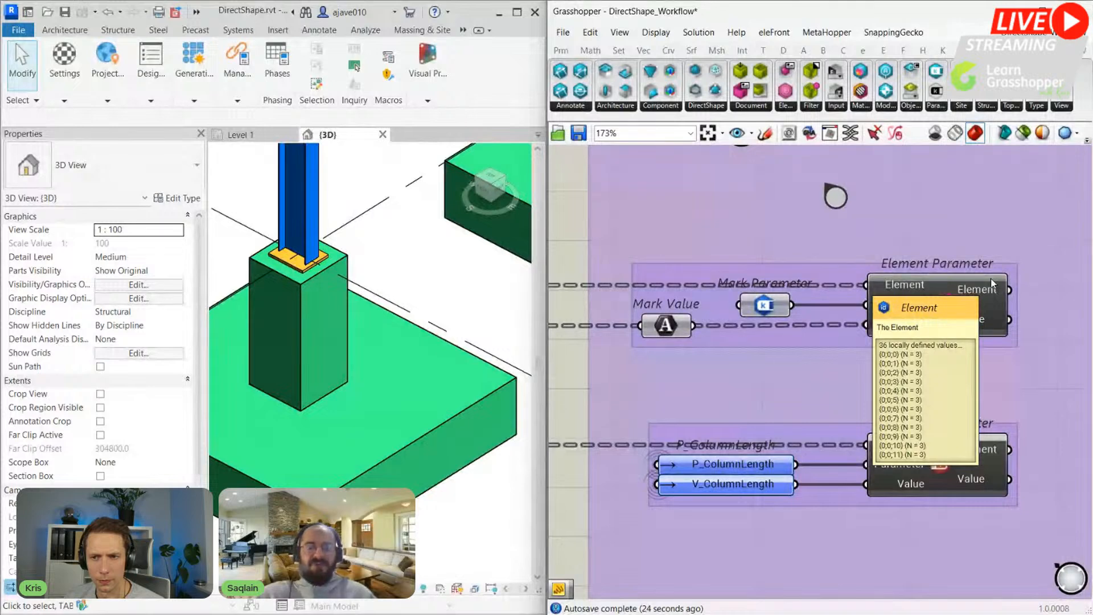
Step: Add an Element Type component above the mark assignment and connect Complete Assembly to its Element input
left_click(790, 108)
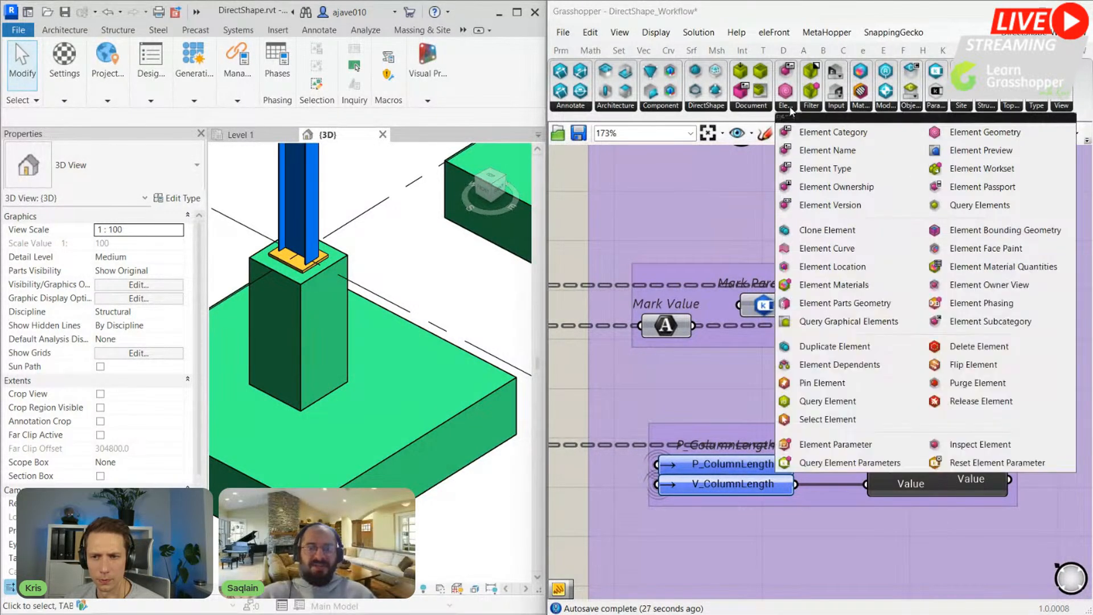
left_click(825, 169)
left_click(734, 230)
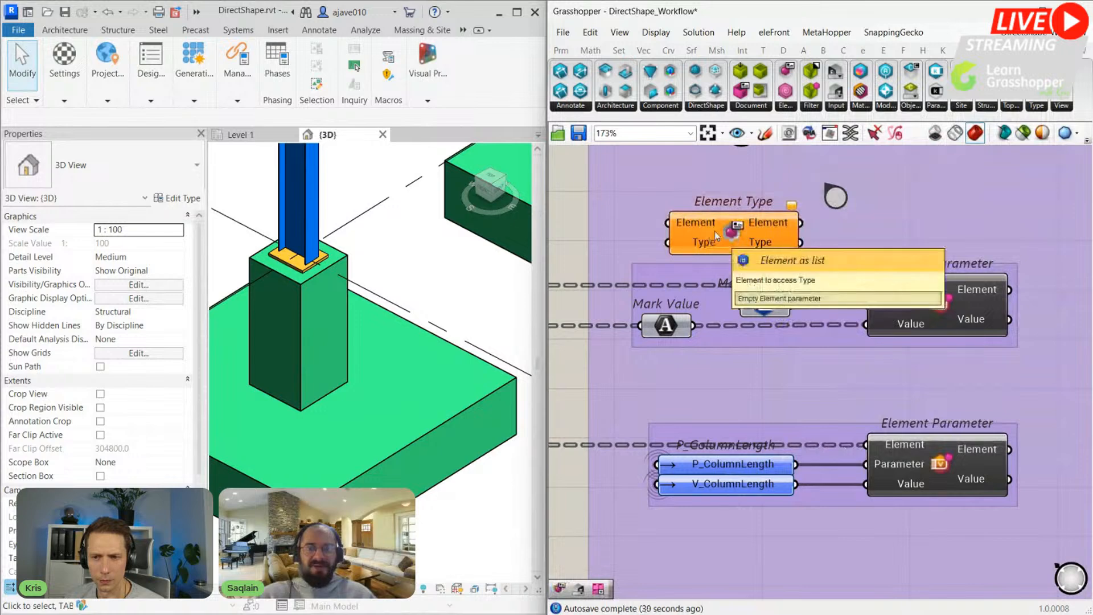
scroll(671, 273, "down", 3)
scroll(683, 302, "up", 2)
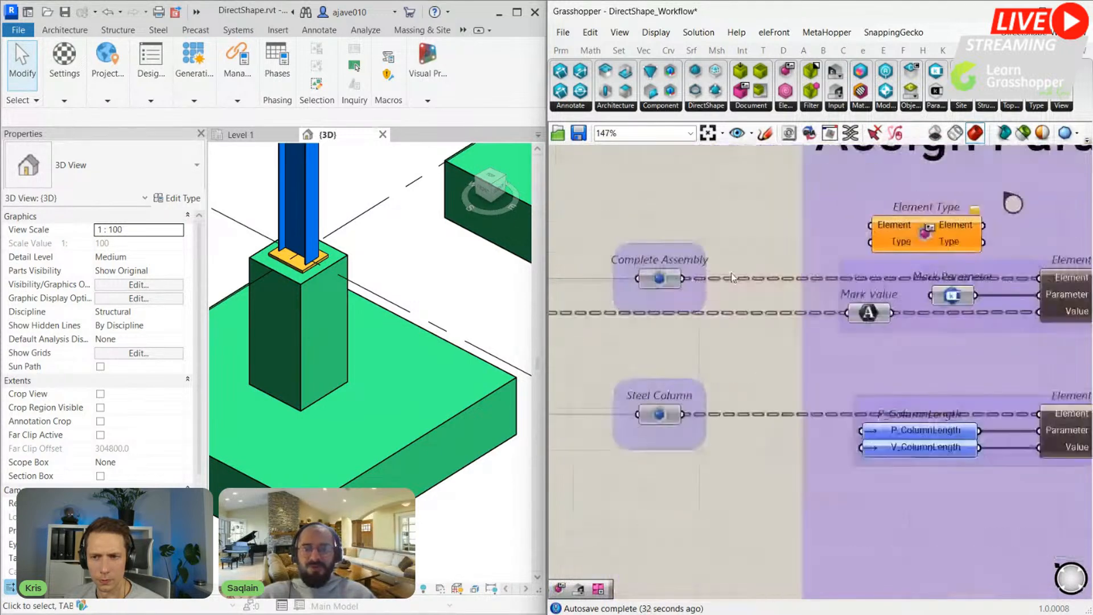
left_click_drag(625, 310, 813, 256)
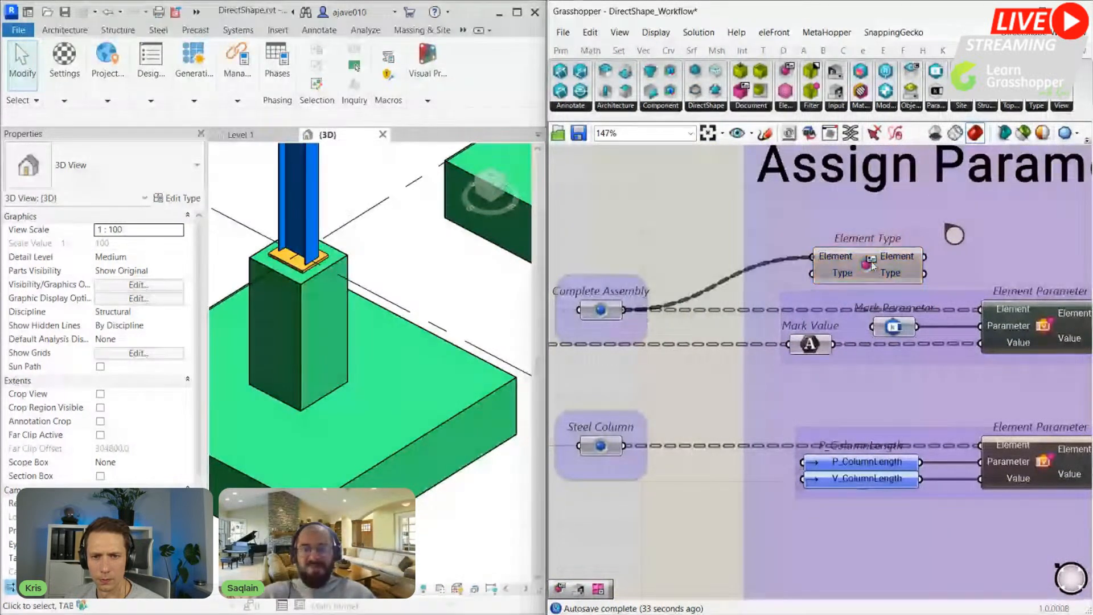
Step: Try wiring the Element Type component's Type output towards the Element Parameter component, and delete the Element Type component
right_click_drag(906, 276, 763, 274)
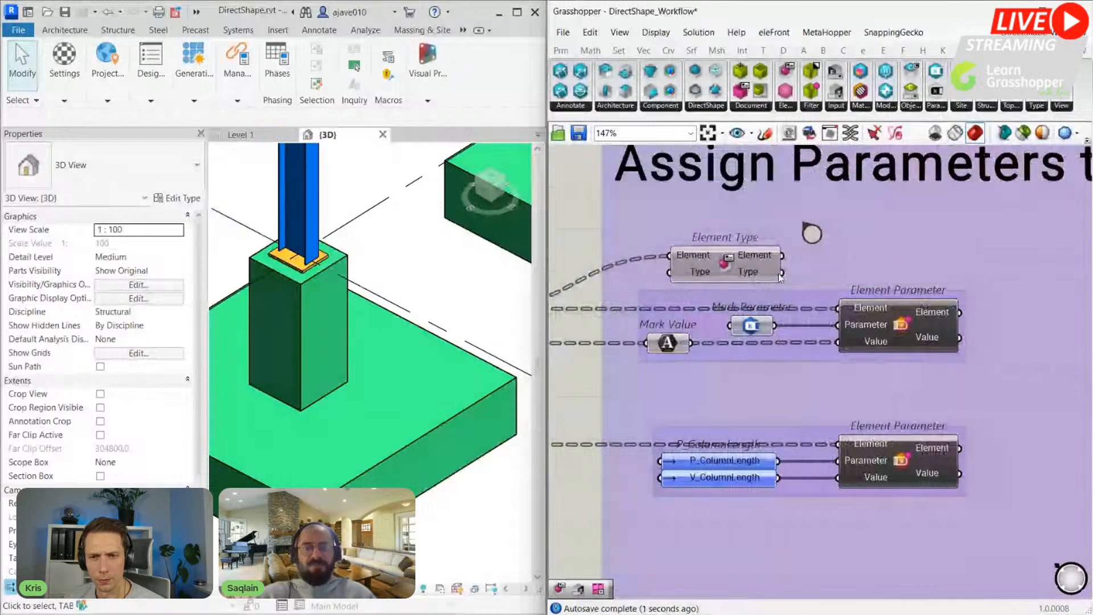
left_click_drag(780, 274, 833, 310)
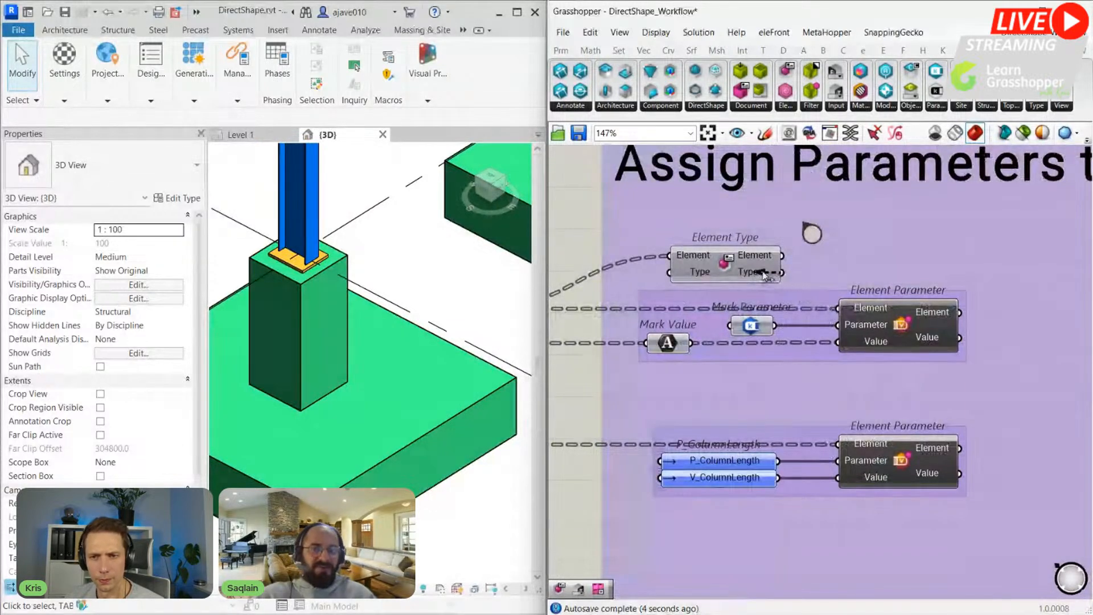
left_click(720, 257)
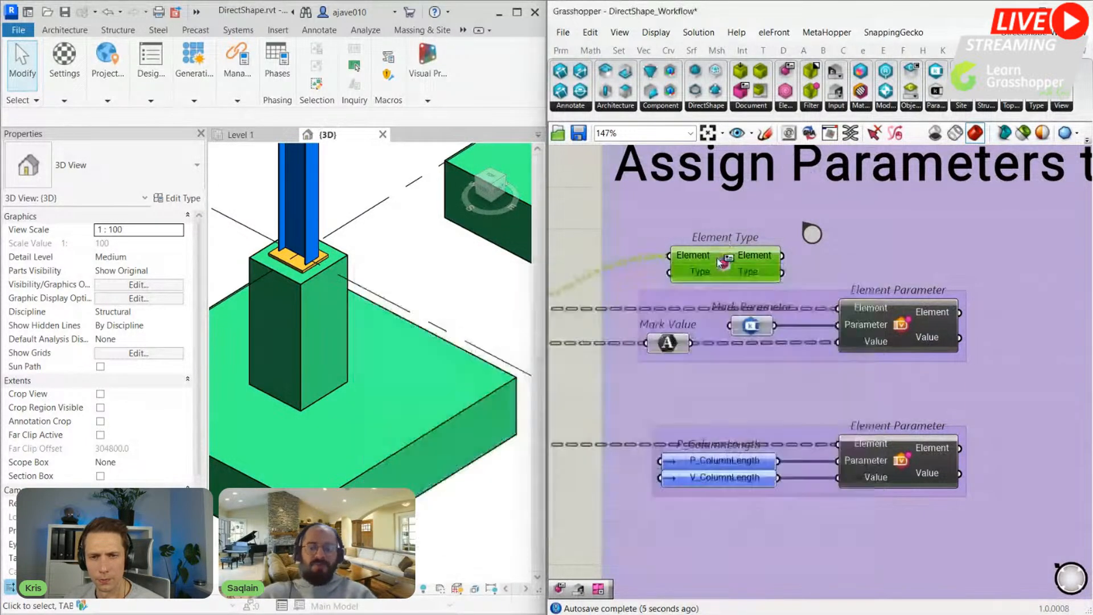
key("Delete")
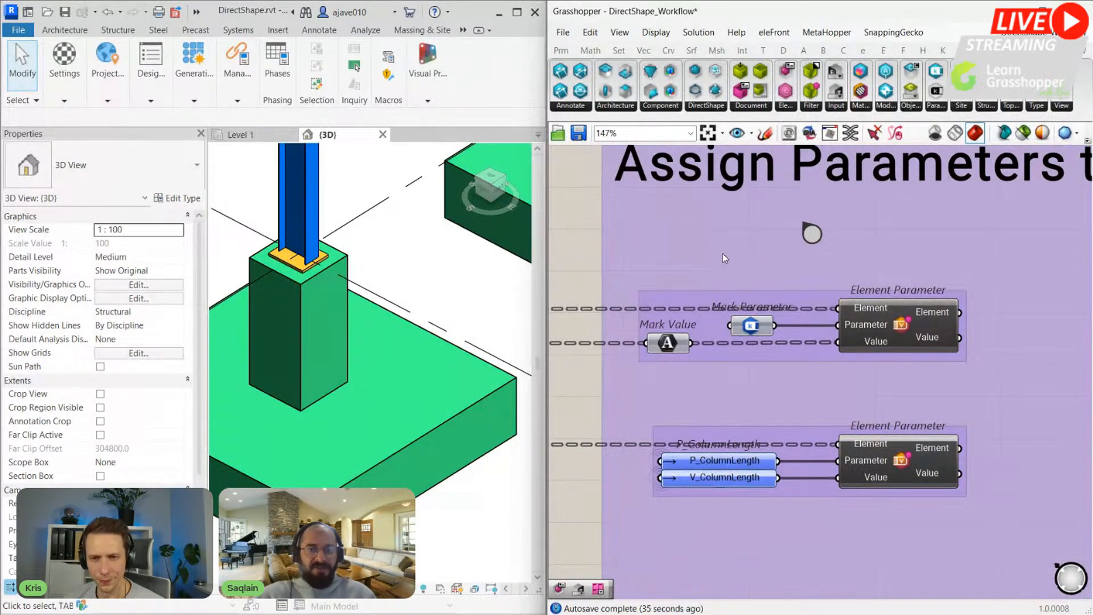
Step: Go to the Create Element Tags saved view in the definition and open the Level 1 structural plan in Revit
left_click(723, 135)
left_click(752, 134)
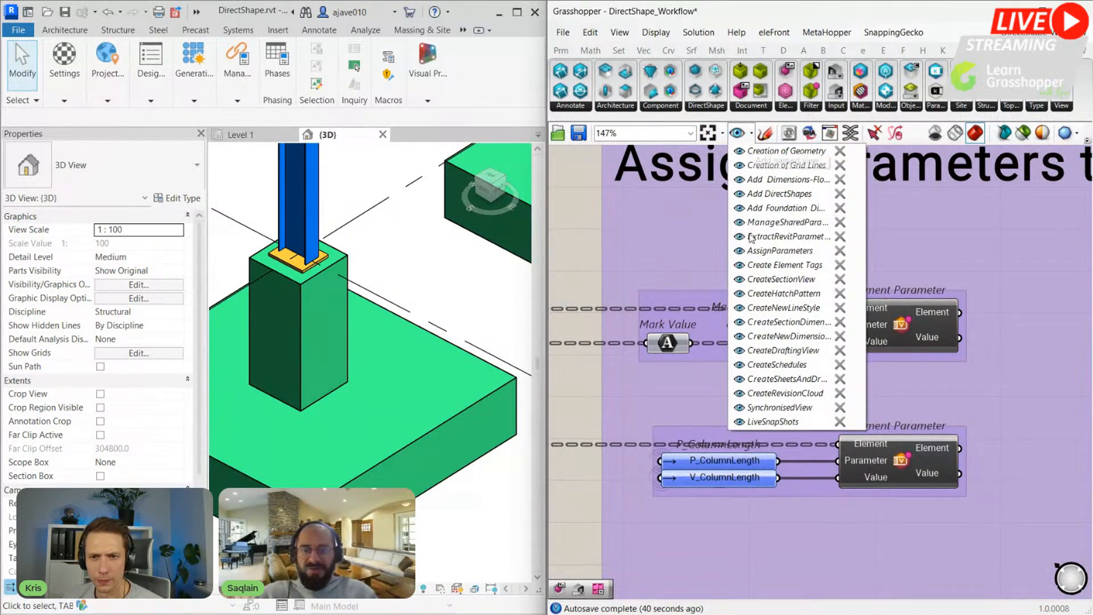
left_click(752, 265)
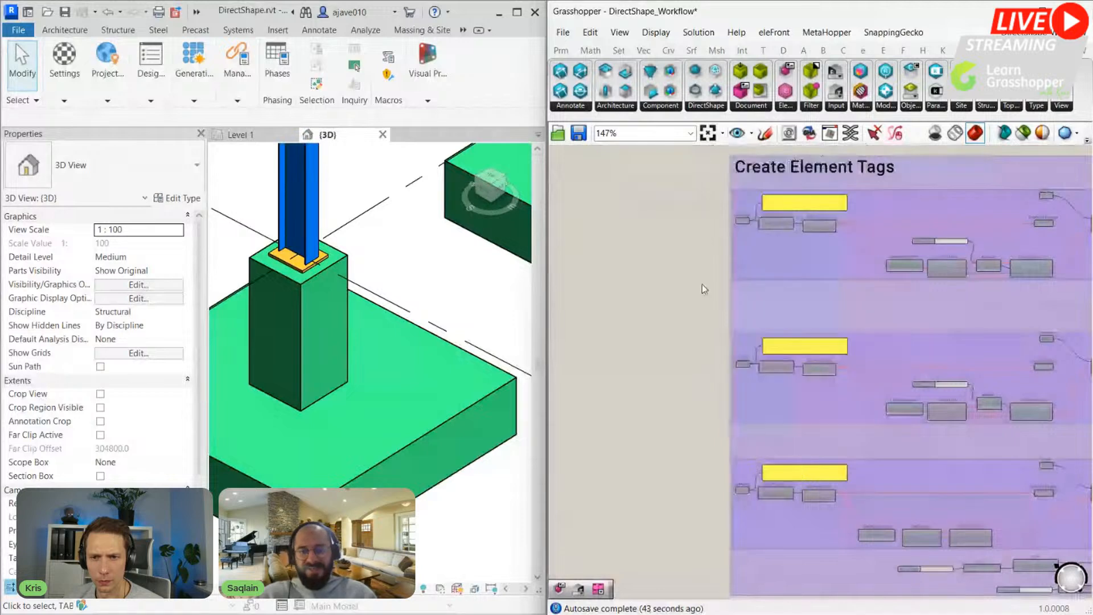
left_click(240, 135)
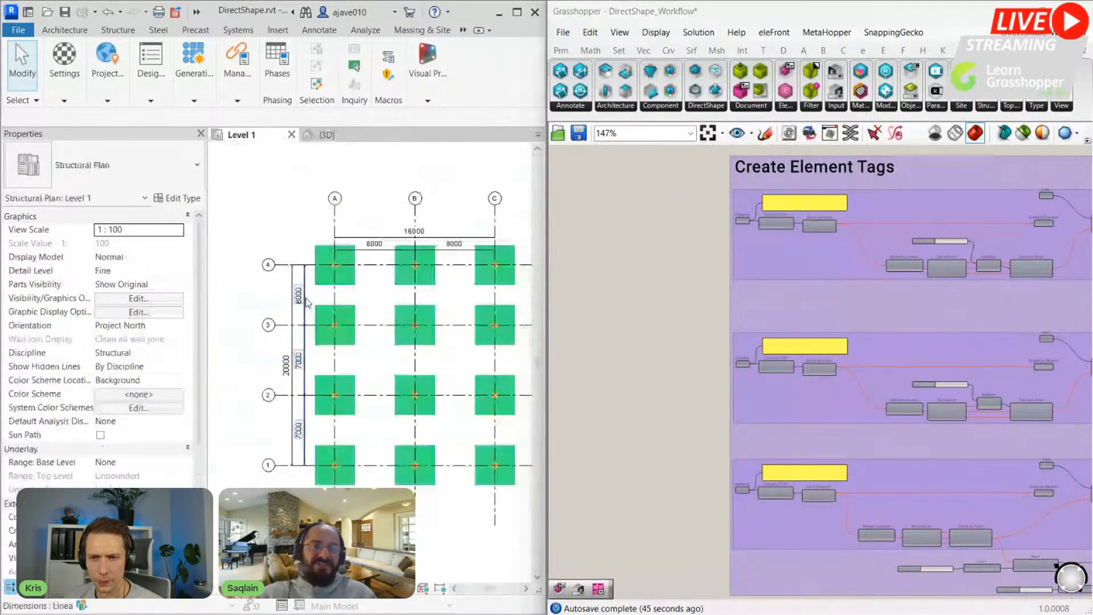
scroll(308, 298, "down", 1)
scroll(467, 377, "up", 2)
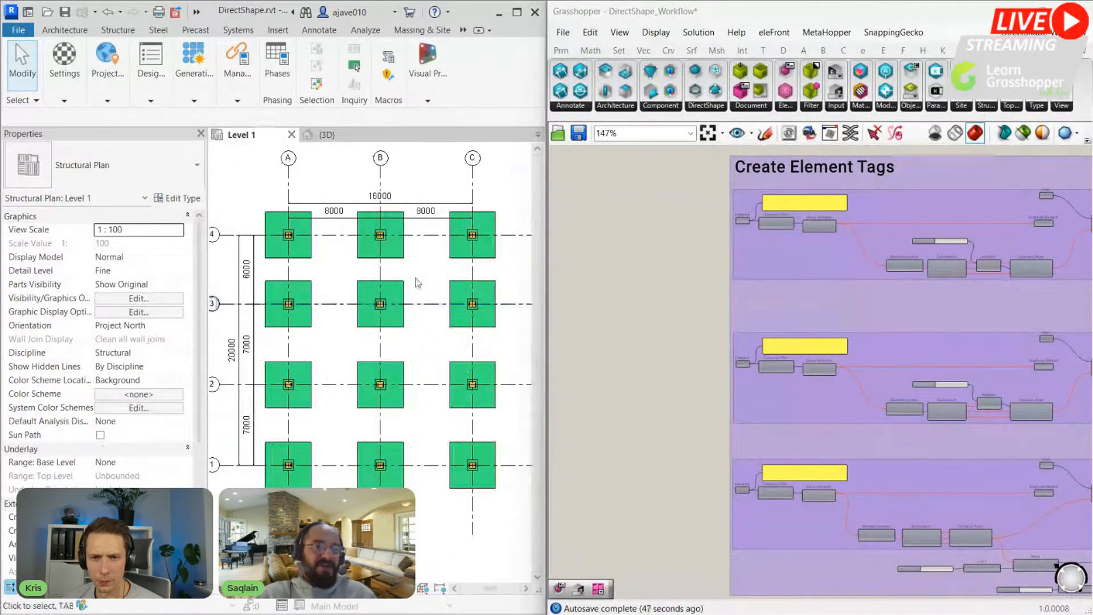
Step: Examine the column row of the Create Element Tags group and the inputs of its Tag By Category component
scroll(870, 281, "down", 3)
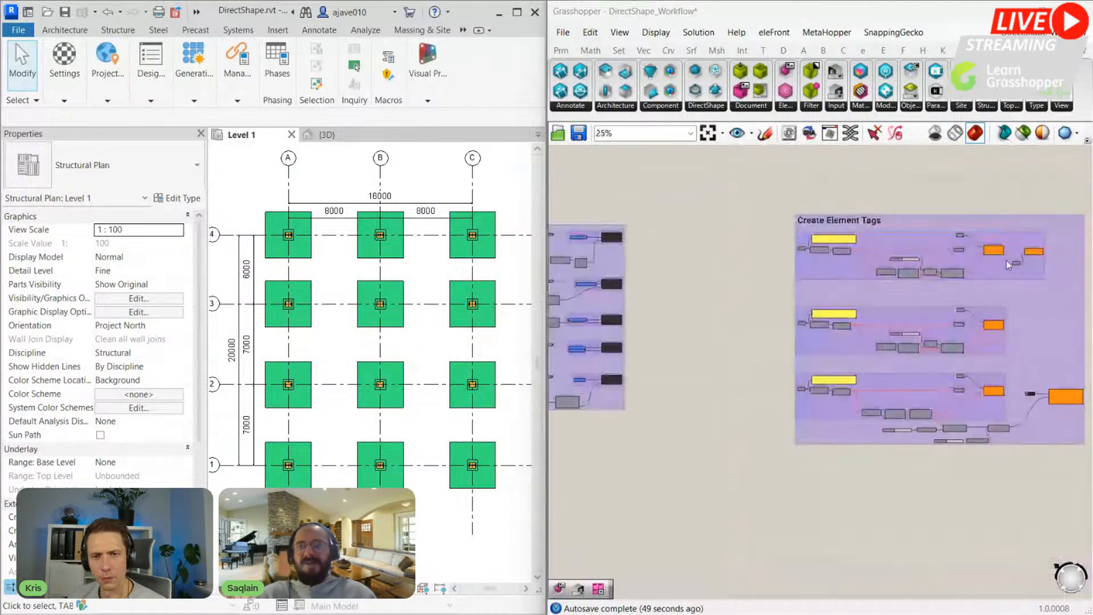
scroll(1009, 265, "up", 5)
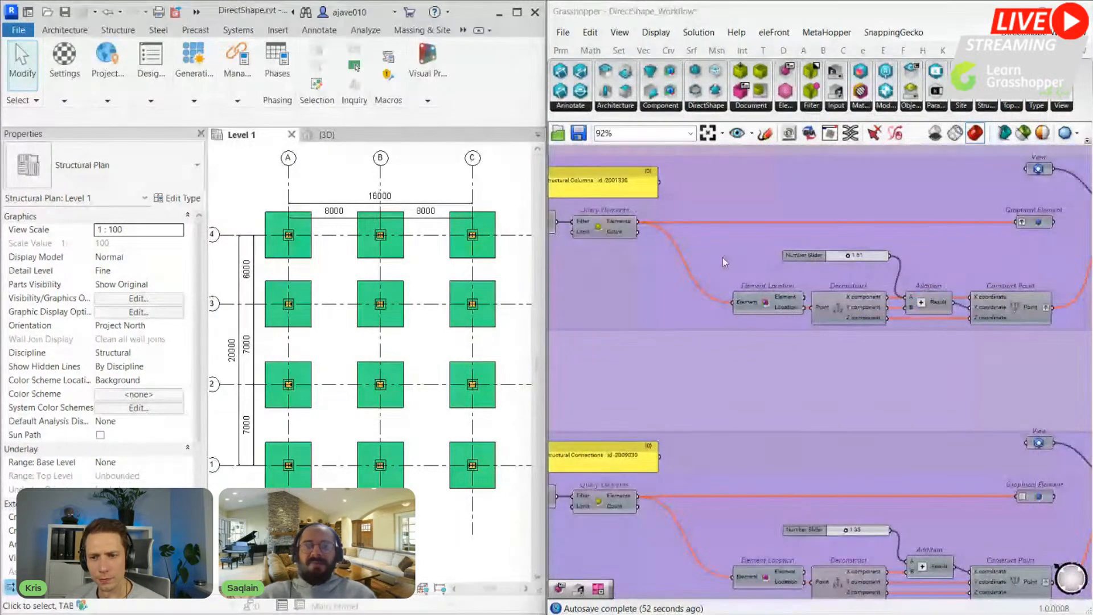
scroll(723, 257, "down", 3)
scroll(945, 241, "up", 6)
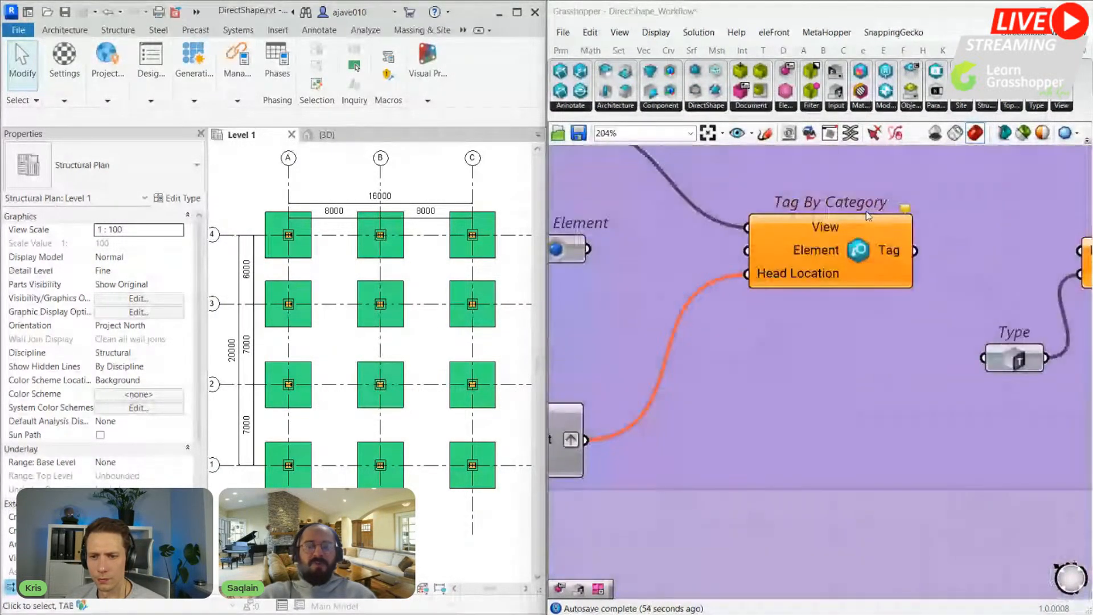
scroll(808, 229, "down", 1)
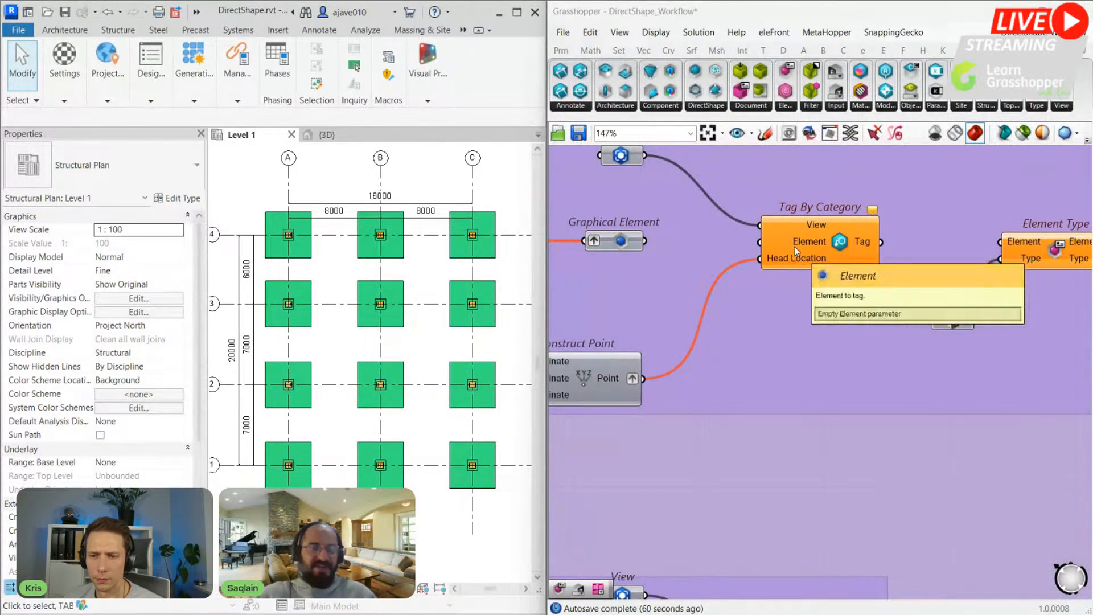
Step: Connect the Structural Columns Category Filter output to the Filter input of Query Elements and inspect its Elements list
scroll(794, 247, "down", 3)
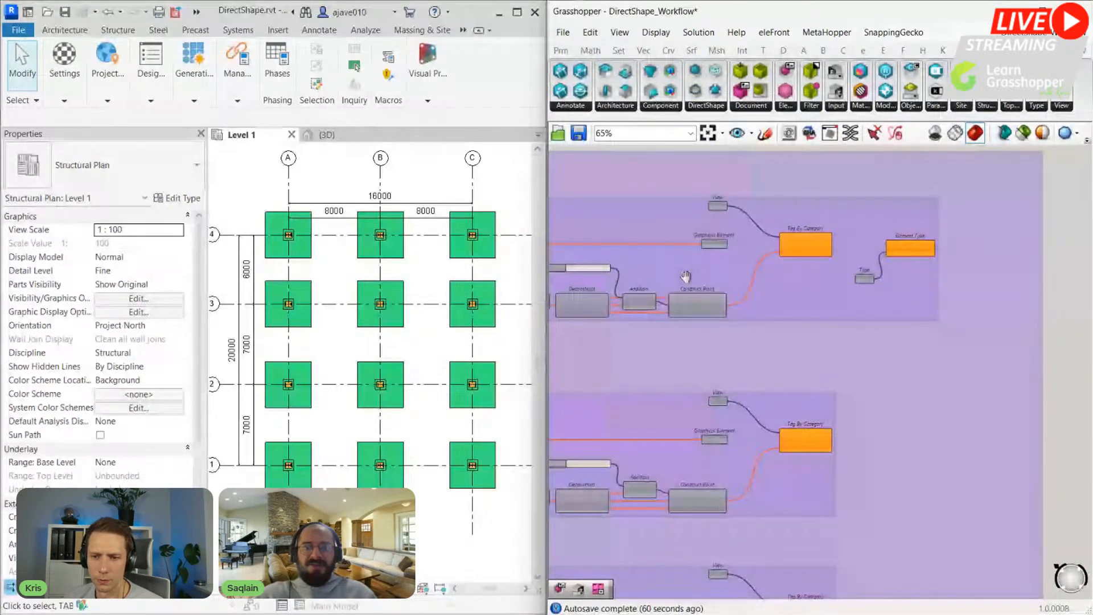
scroll(686, 277, "up", 5)
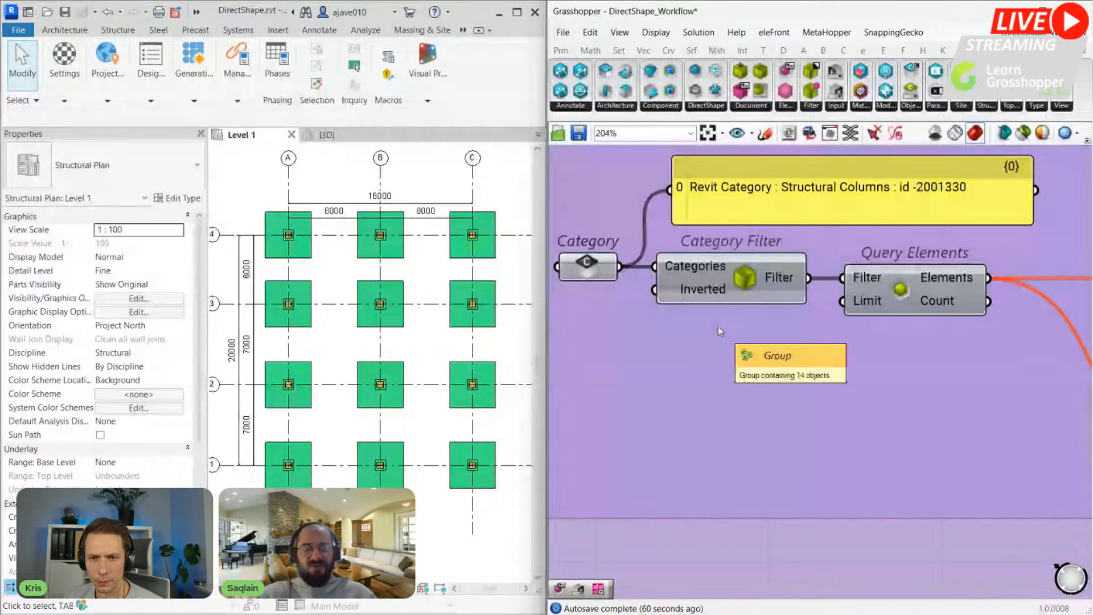
right_click_drag(796, 371, 815, 369)
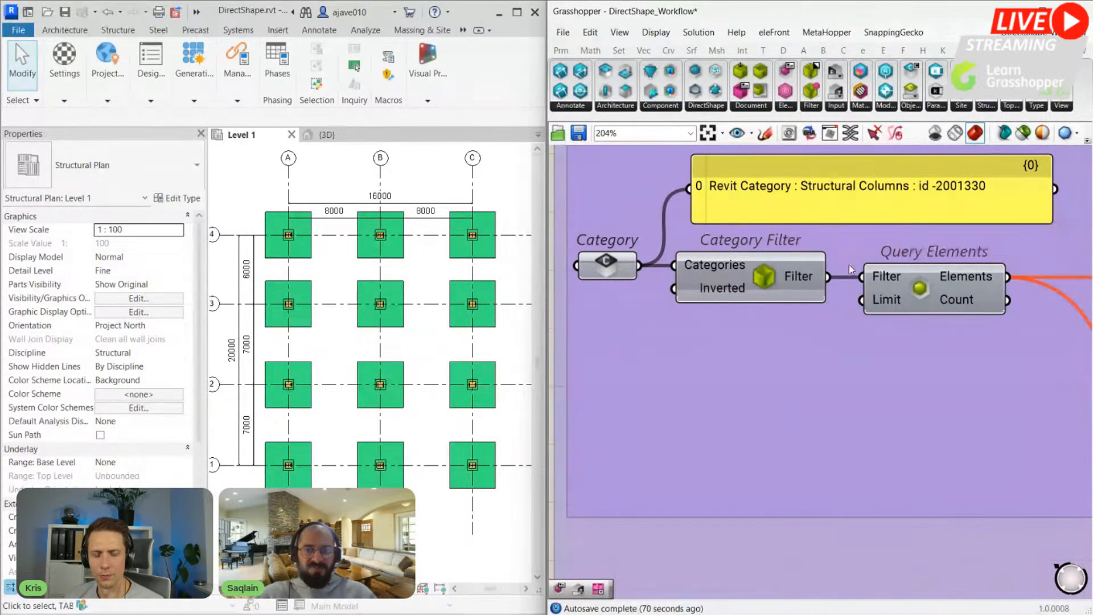
left_click_drag(829, 278, 863, 278)
right_click_drag(929, 311, 729, 319)
mouse_move(766, 285)
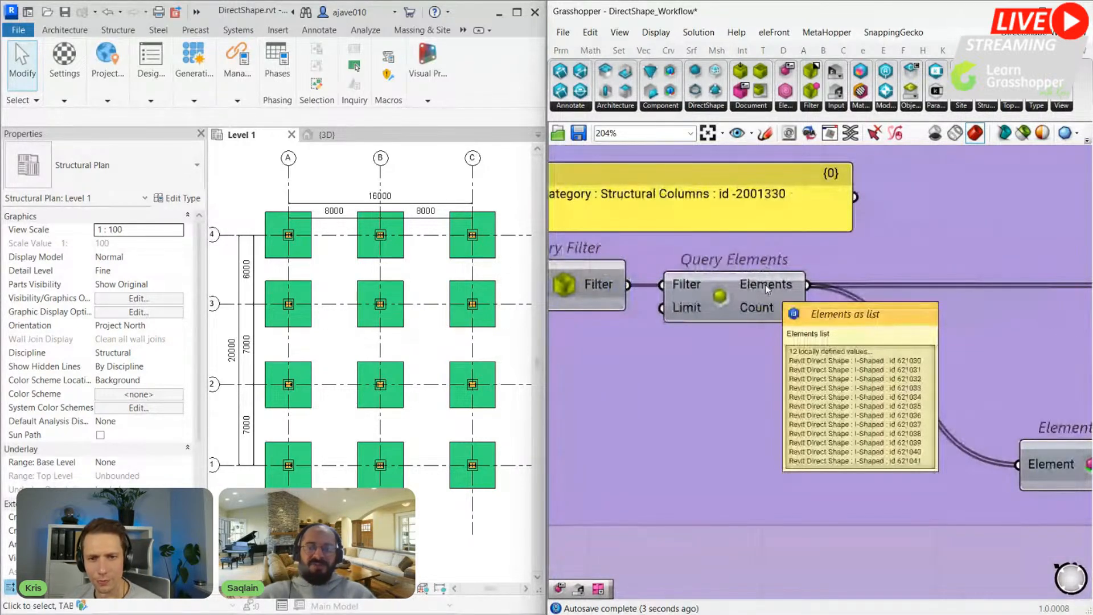
scroll(766, 285, "down", 3)
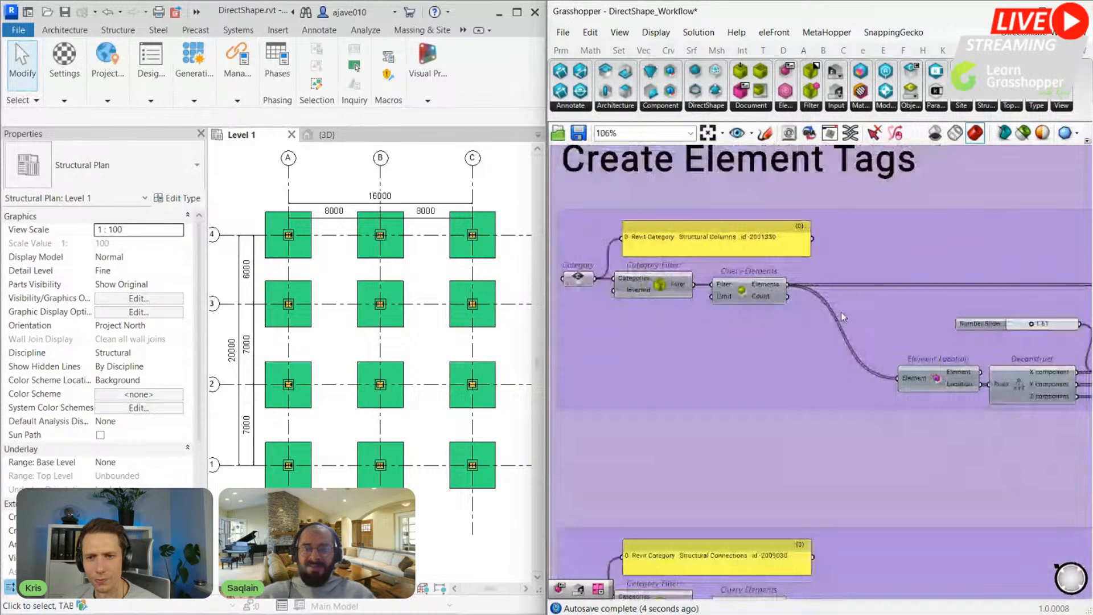
Step: Connect the columns' Graphical Element to the Element input of Tag By Category and look at a column tag in Revit
right_click_drag(841, 312, 319, 348)
scroll(733, 322, "up", 2)
left_click_drag(700, 323, 836, 325)
scroll(393, 293, "up", 5)
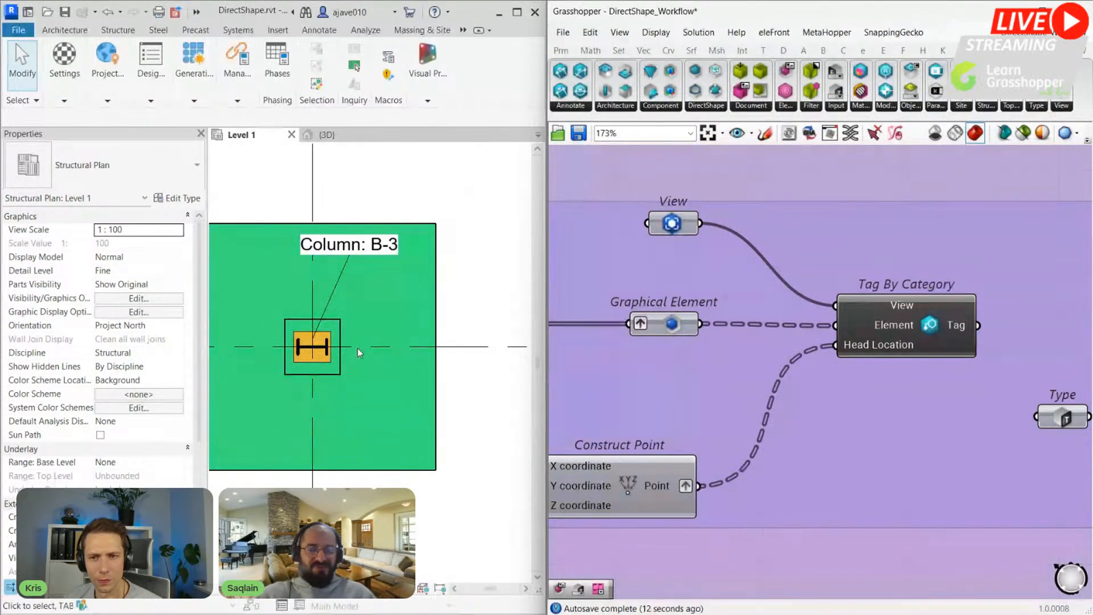
Step: Connect the column Tag output to the Element input of Element Type and inspect the tag's leader in the plan
scroll(654, 299, "down", 3)
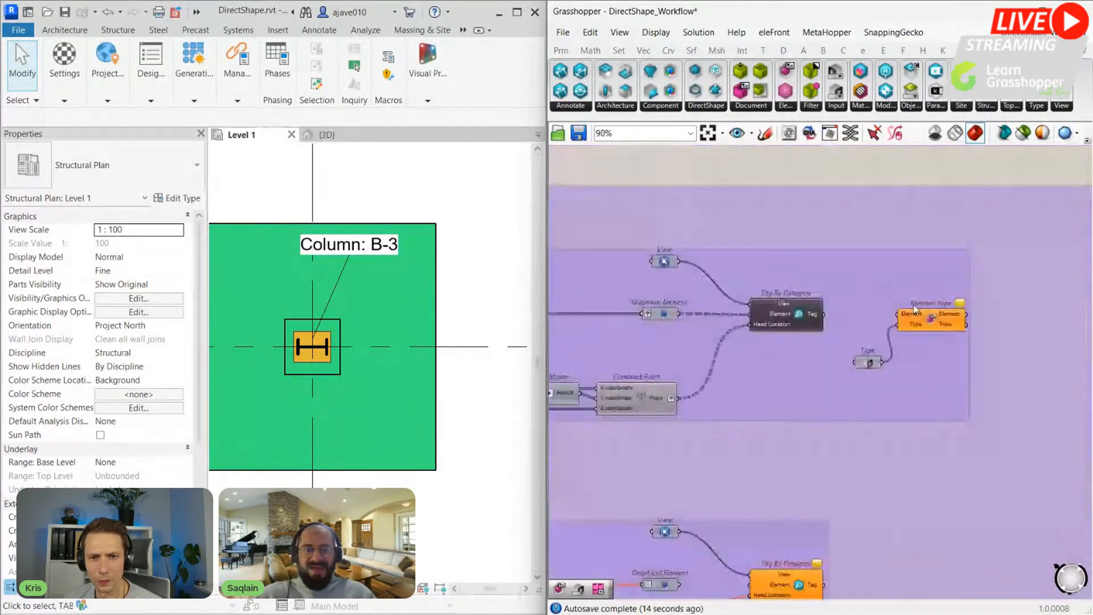
scroll(935, 292, "up", 3)
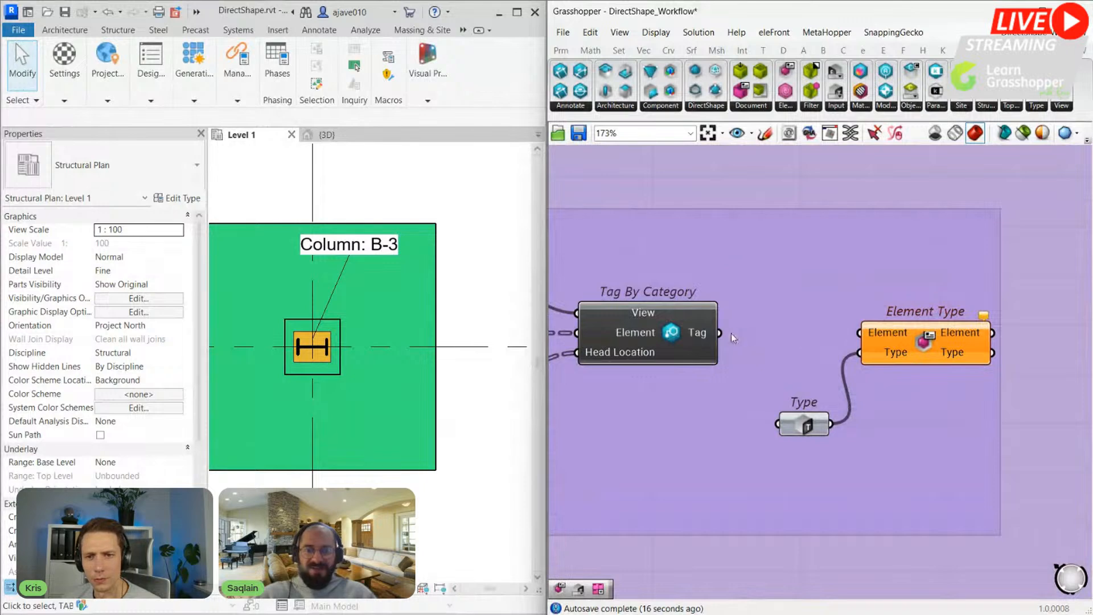
left_click_drag(812, 336, 860, 333)
scroll(293, 344, "up", 3)
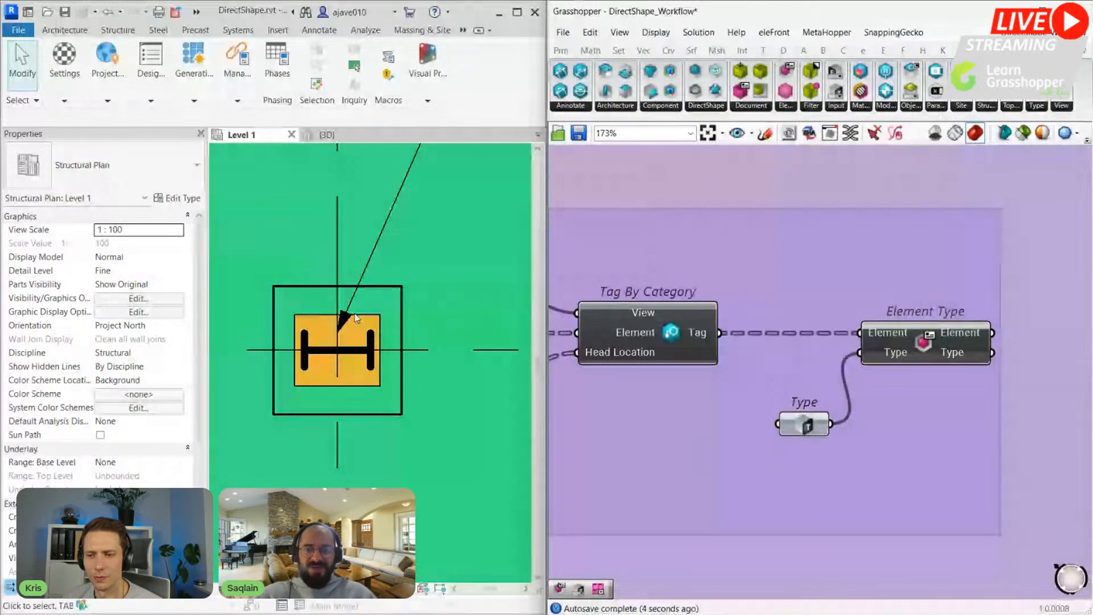
Step: Set the number slider offsetting the column tags' head location to 1.56 and check the tag placement in the Level 1 plan
scroll(740, 381, "down", 5)
scroll(587, 393, "up", 5)
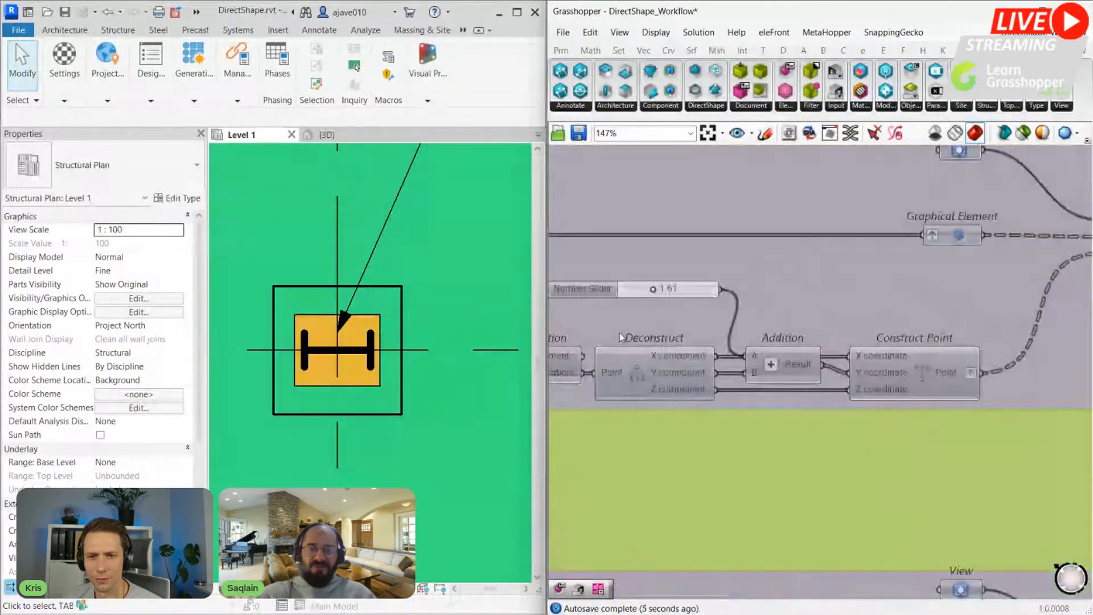
left_click_drag(659, 283, 664, 283)
scroll(430, 340, "down", 3)
scroll(609, 289, "up", 1)
scroll(725, 295, "down", 8)
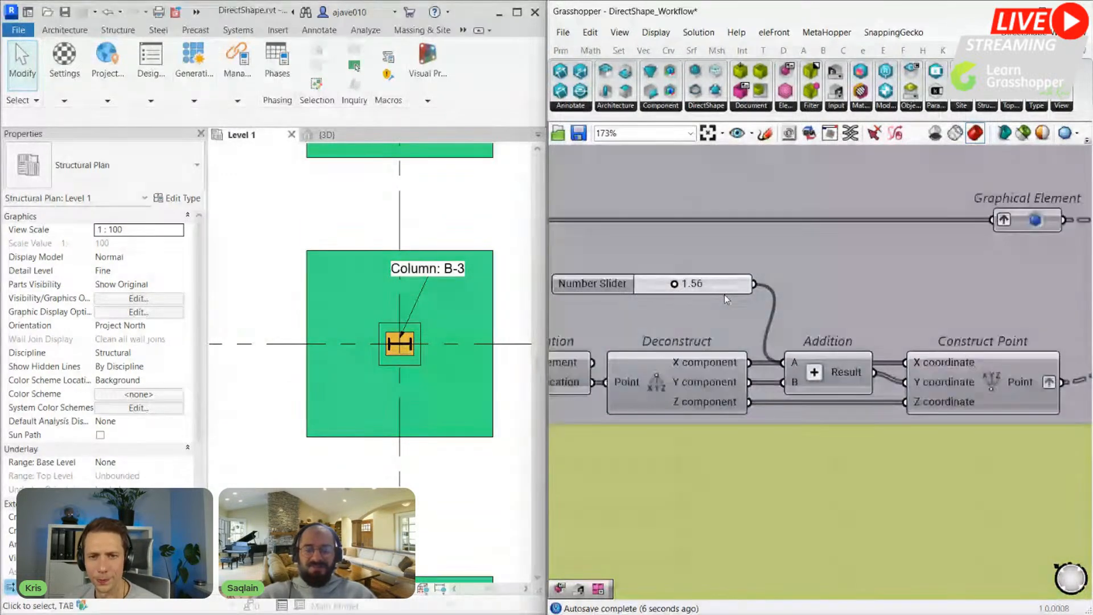
Step: Wire the Structural Connections filter into its Query Elements and the Graphical Element into Tag By Category to tag the base plates
scroll(667, 402, "up", 6)
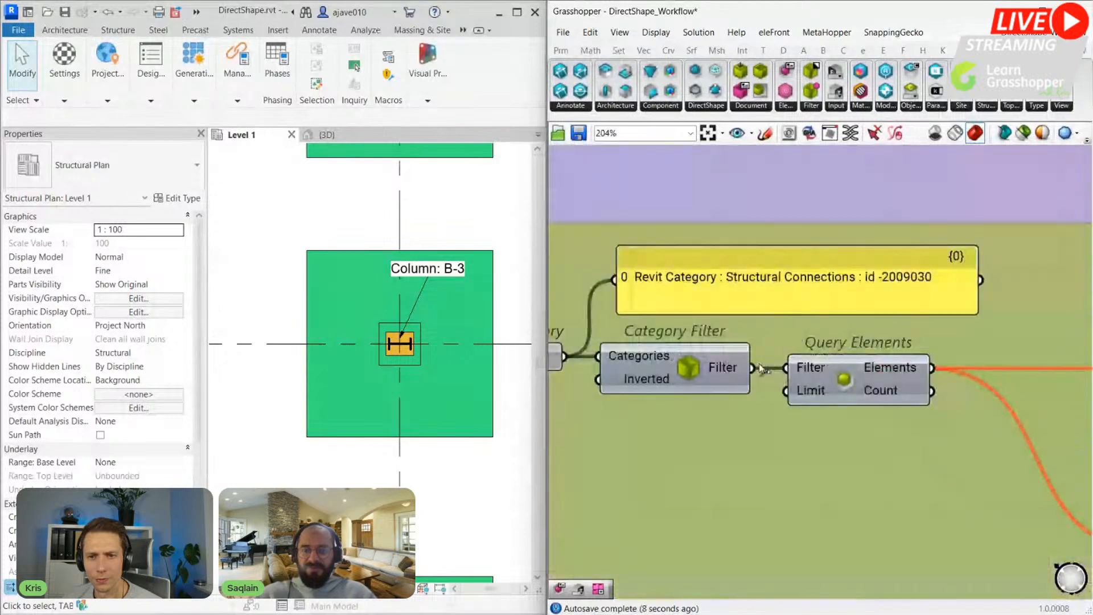
scroll(709, 386, "down", 6)
scroll(961, 364, "up", 8)
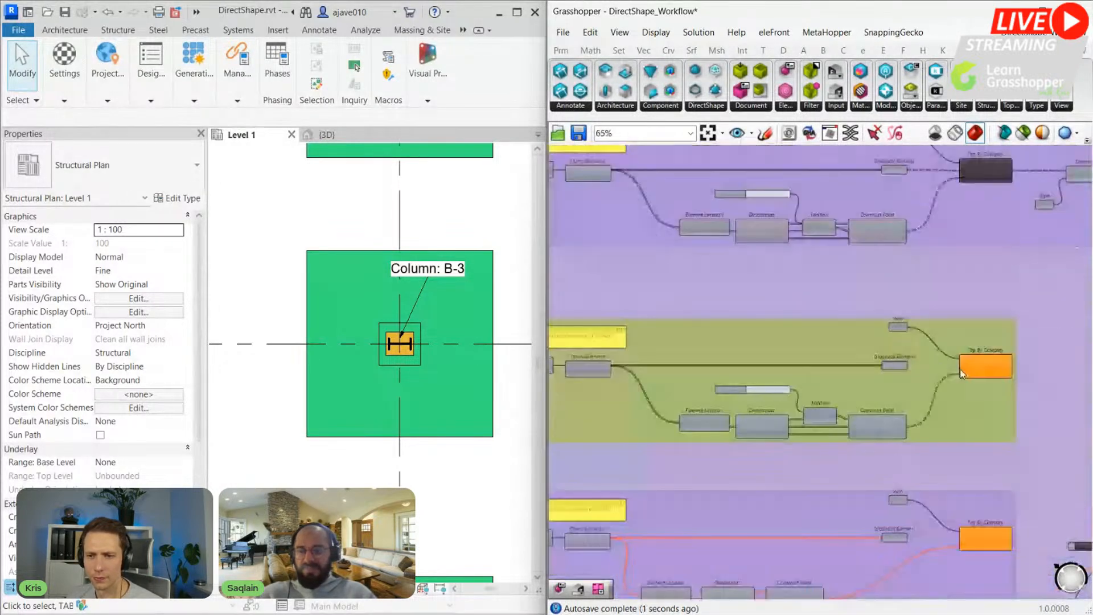
left_click_drag(960, 365, 965, 358)
Step: Wire the Structural Foundations filter into Query Elements and the Graphical Element into Tag By Category, and review the foundation tags in the plan
scroll(854, 418, "down", 7)
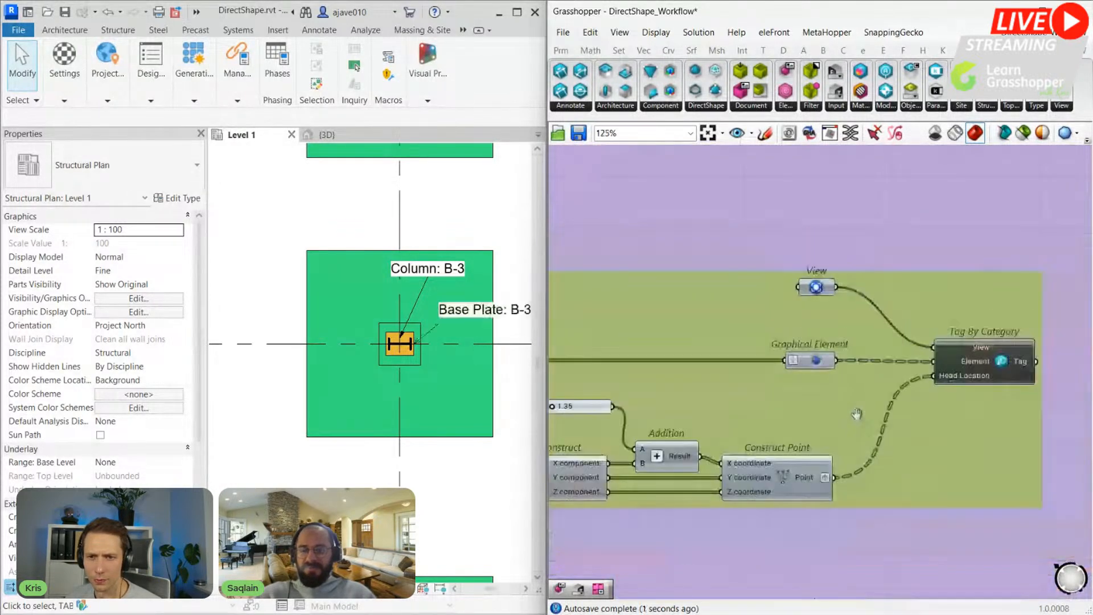
scroll(669, 420, "up", 3)
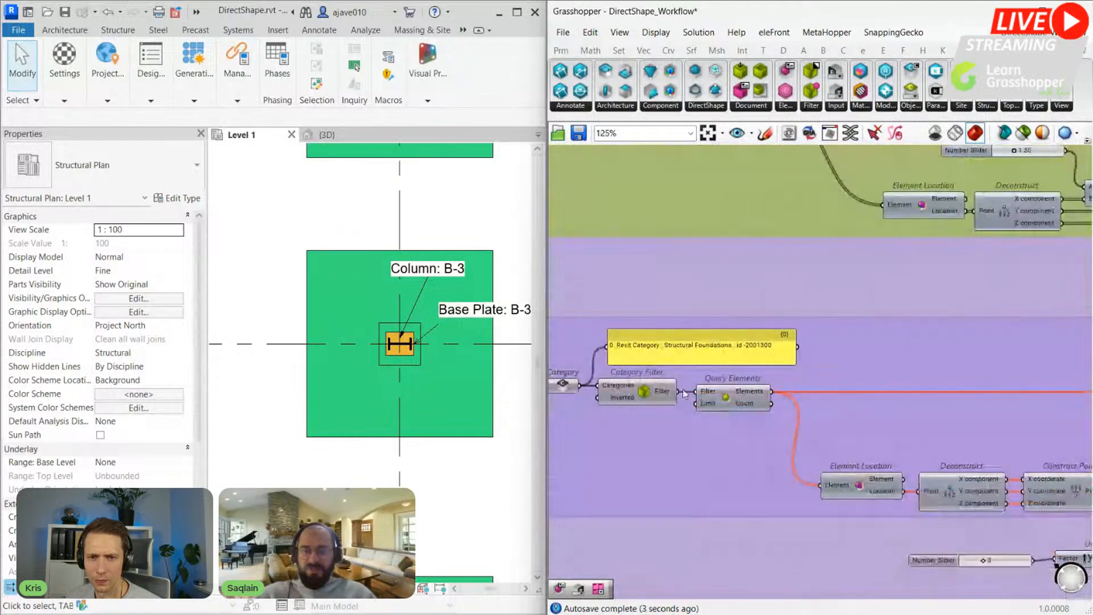
scroll(702, 400, "down", 4)
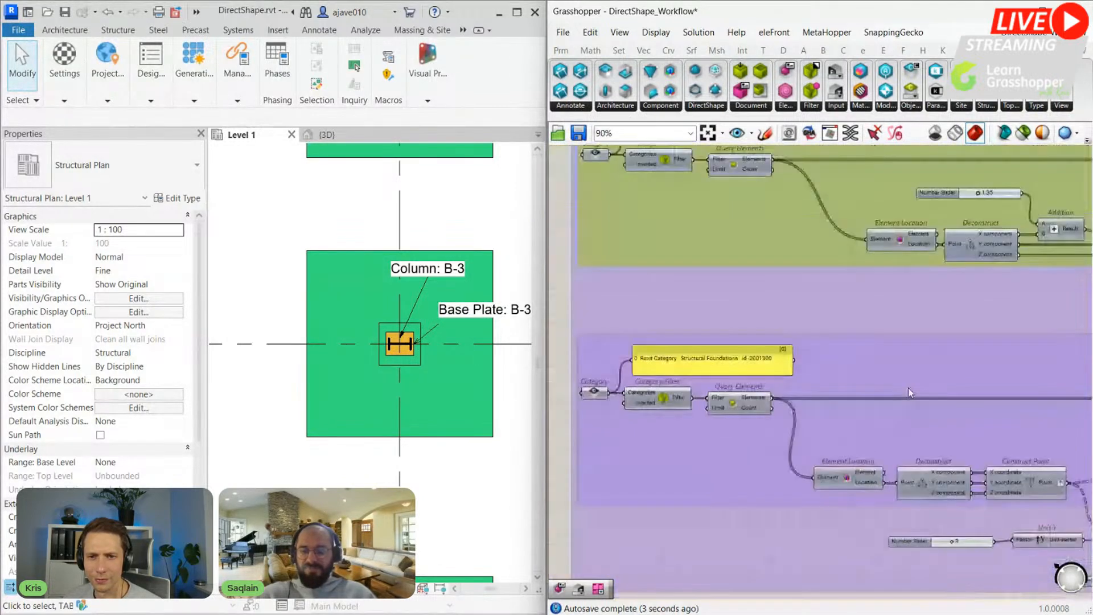
scroll(688, 394, "up", 4)
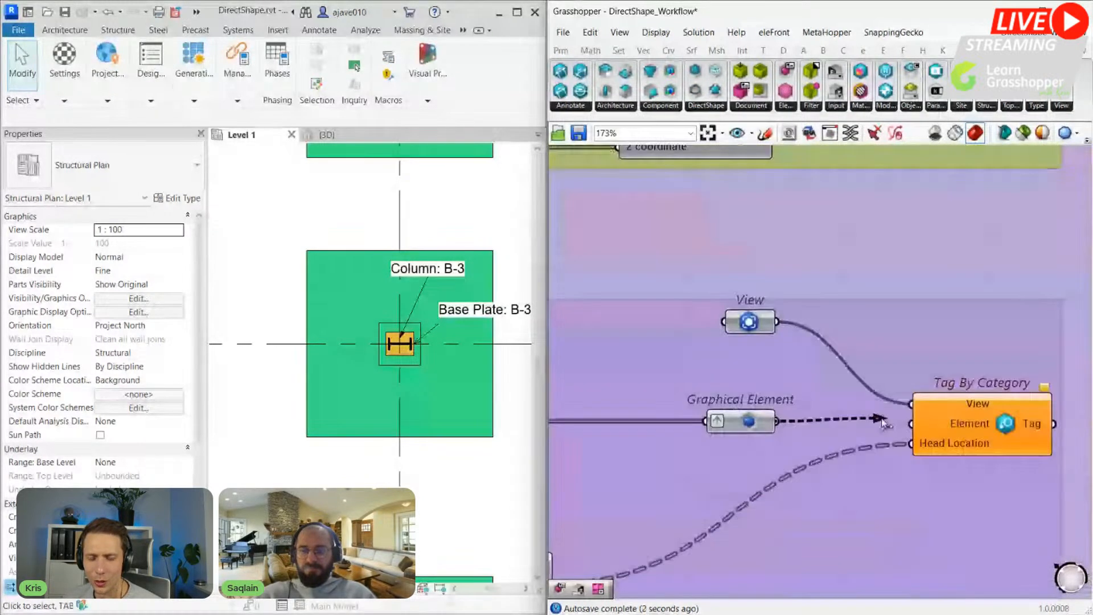
scroll(320, 405, "down", 2)
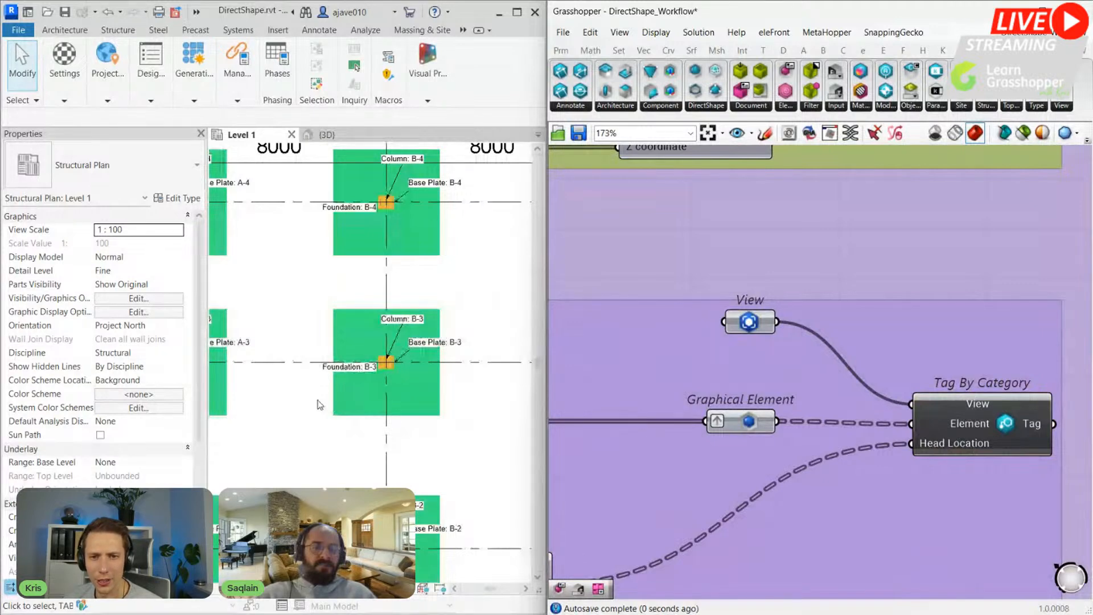
scroll(495, 413, "up", 1)
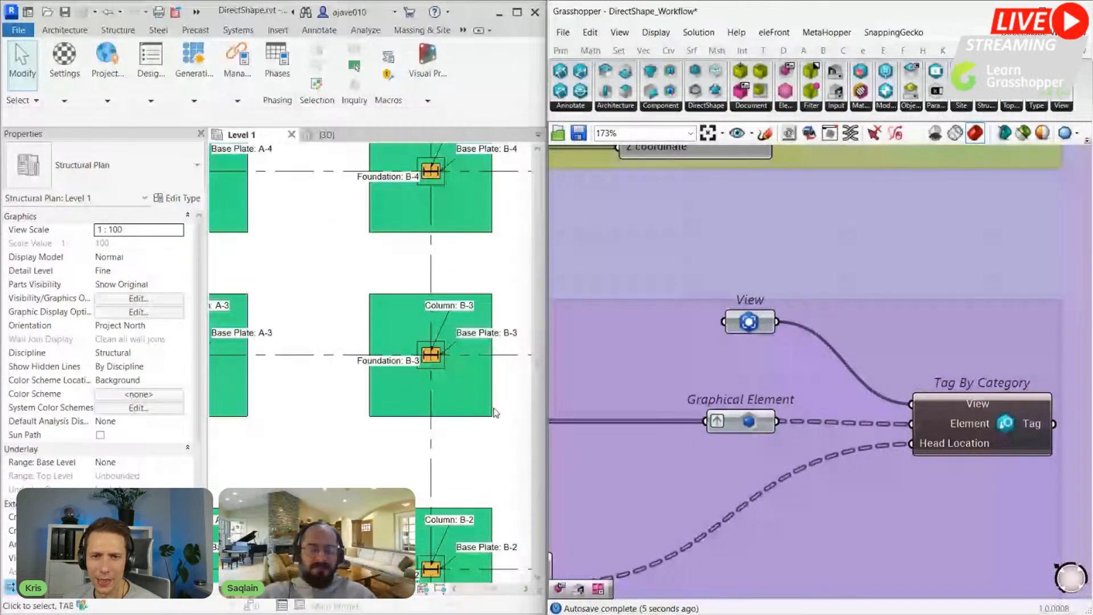
scroll(494, 413, "up", 1)
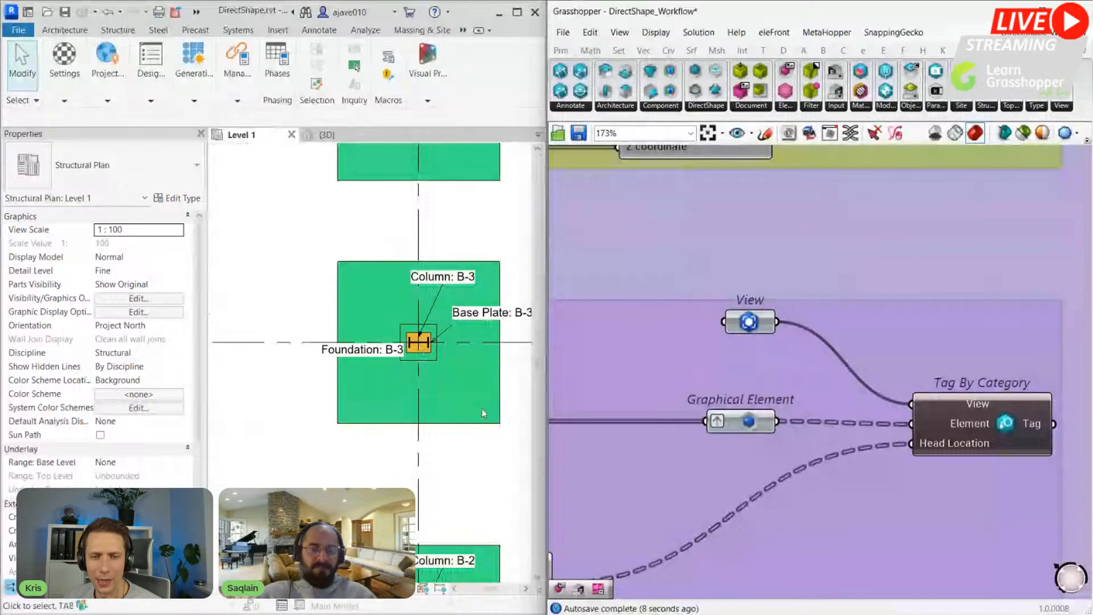
Step: Examine the Annotation Leaders component with its Leader toggle and Shoulder Locations wire, and its place among the Annotate components
scroll(801, 343, "down", 4)
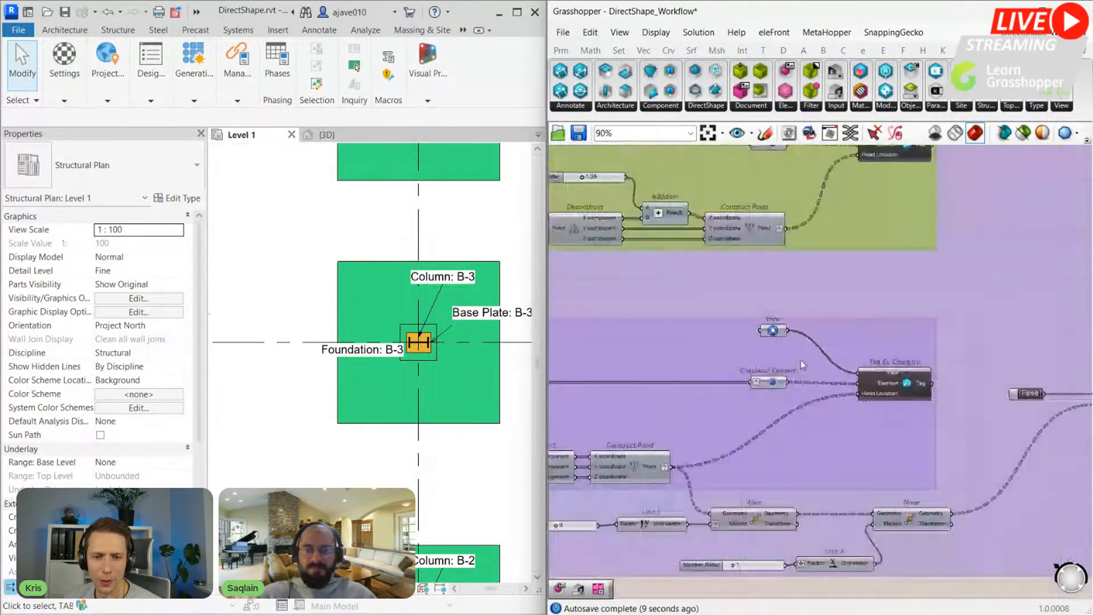
right_click_drag(882, 273, 876, 254)
right_click_drag(1031, 373, 859, 344)
right_click_drag(1035, 295, 872, 322)
scroll(930, 282, "up", 3)
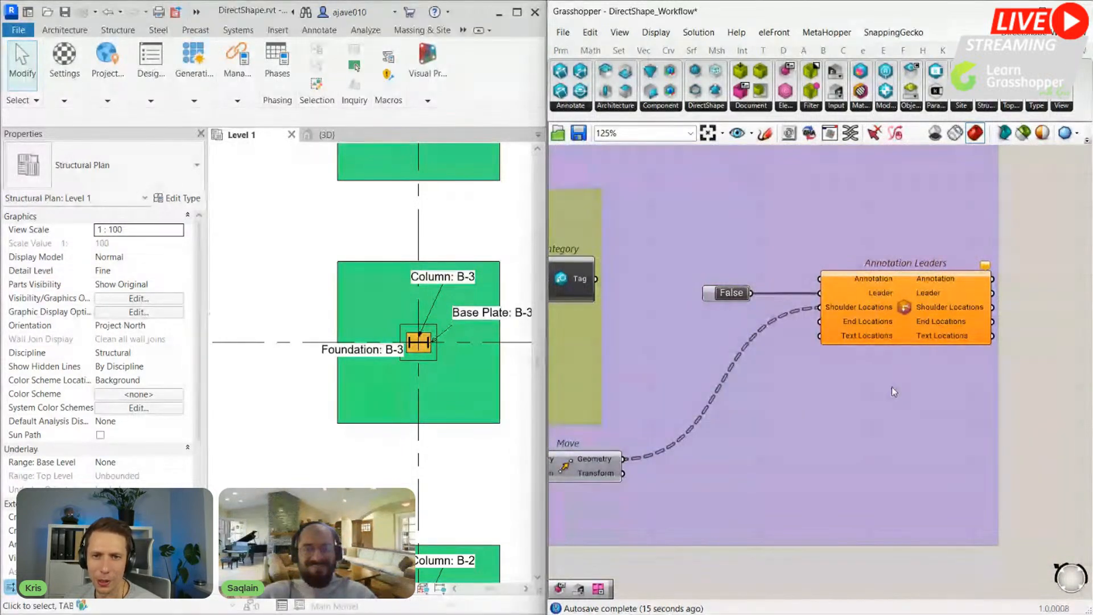
right_click_drag(888, 384, 863, 380)
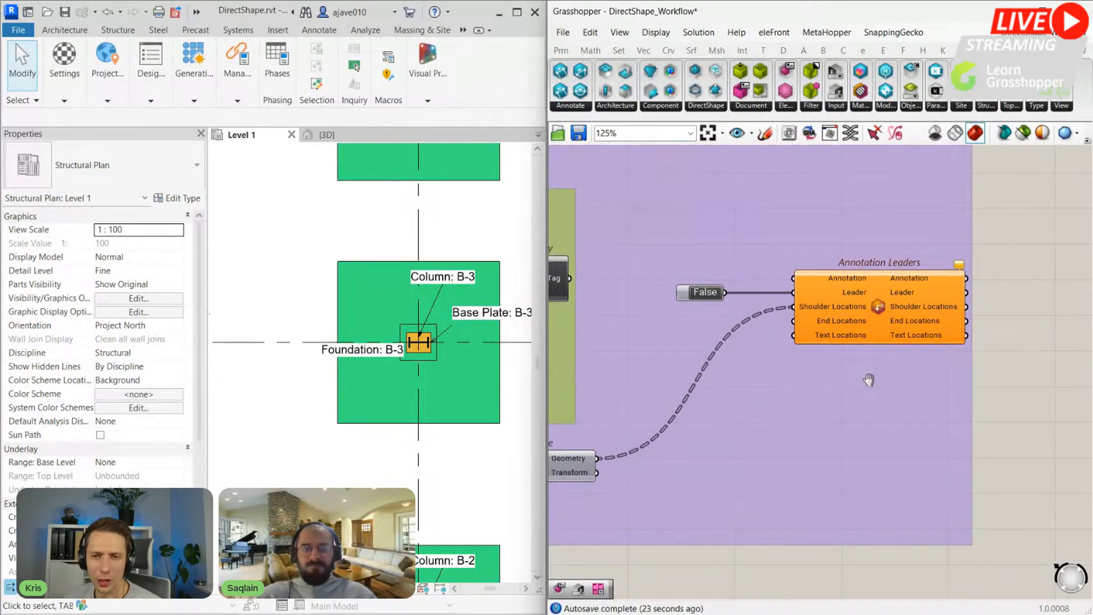
right_click_drag(869, 373, 869, 381)
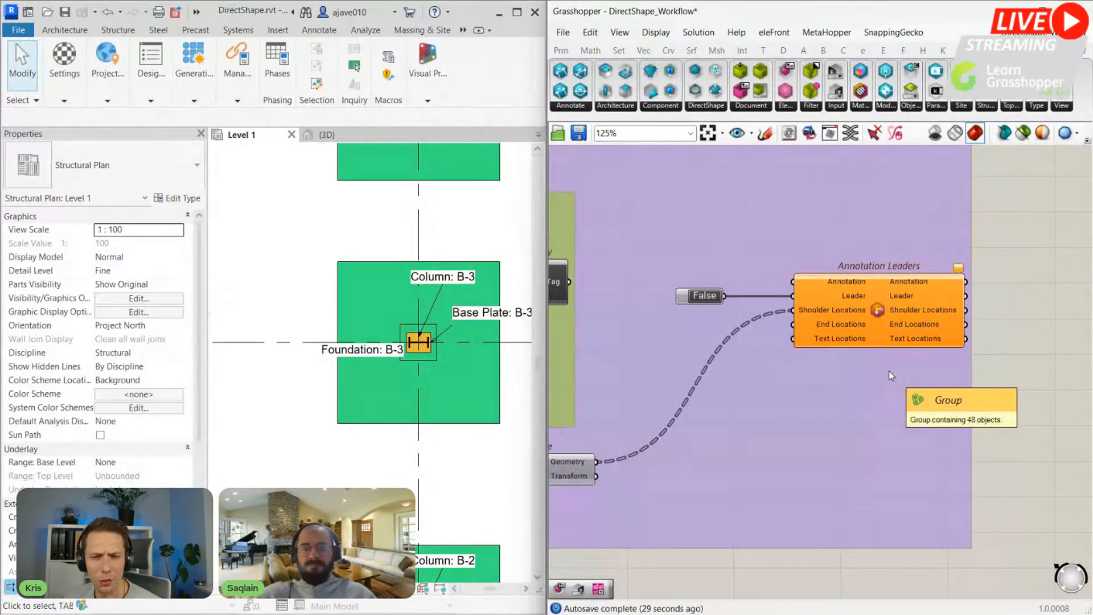
right_click_drag(889, 372, 897, 406)
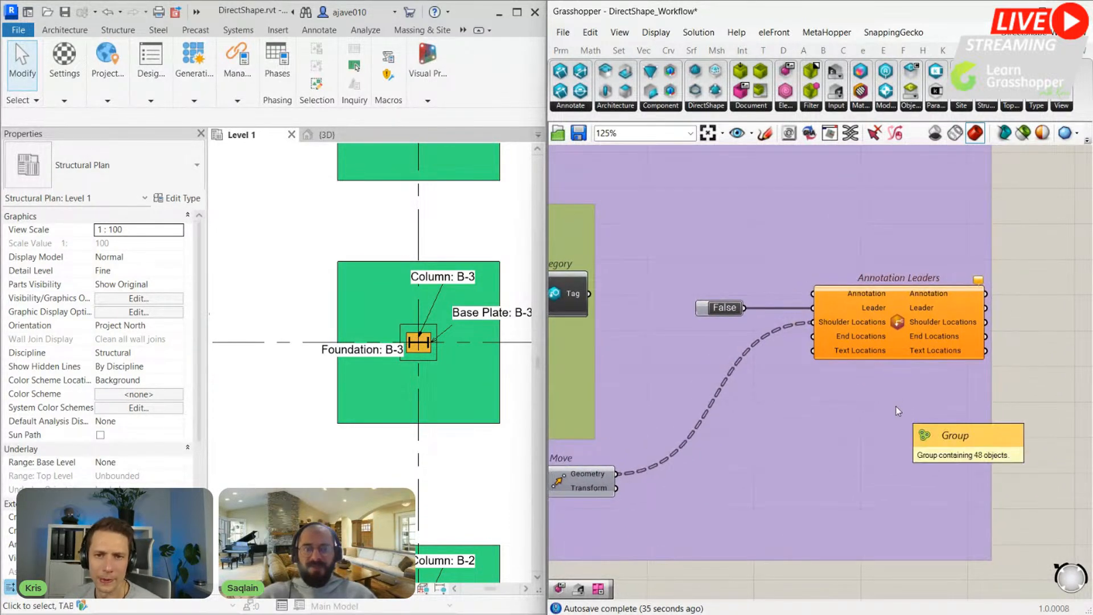
scroll(865, 365, "up", 2)
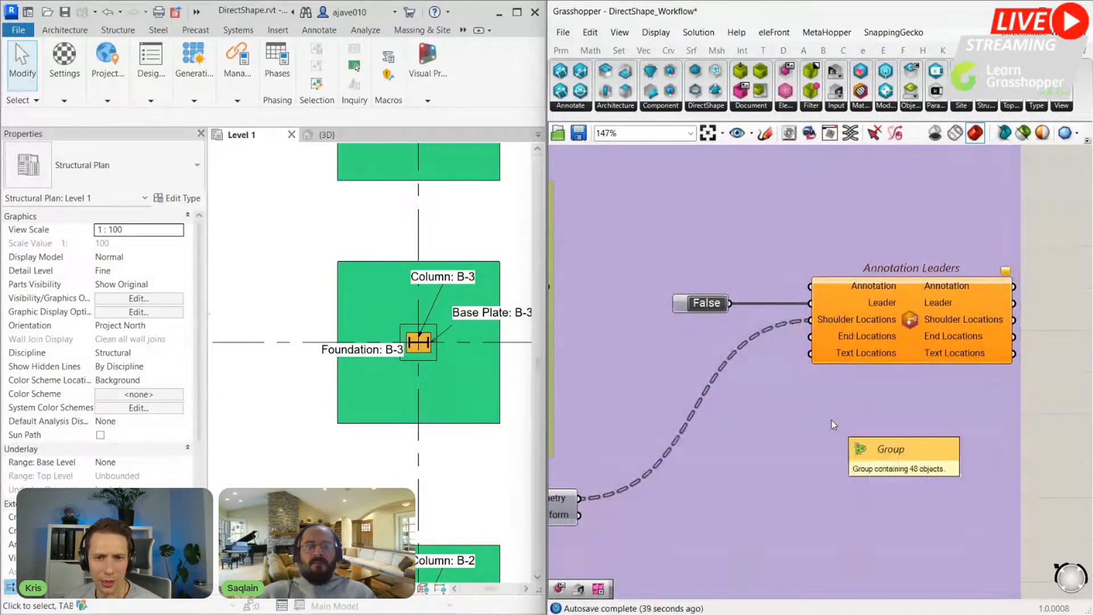
right_click_drag(786, 425, 799, 418)
right_click(799, 418)
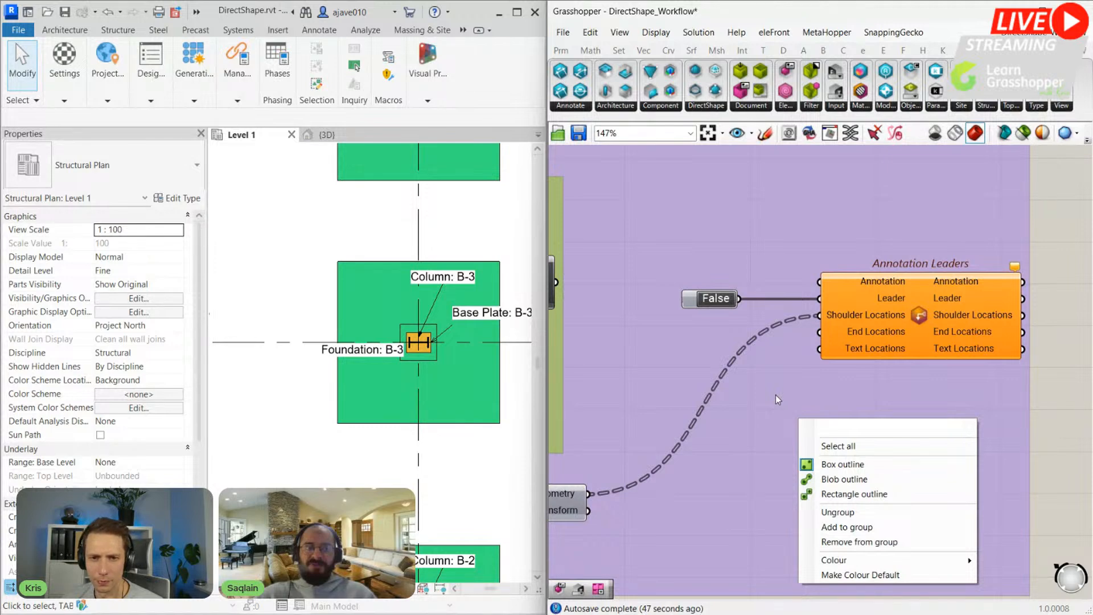
scroll(405, 410, "up", 1)
mouse_move(776, 394)
right_mouse_down()
mouse_move(864, 371)
mouse_move(740, 378)
mouse_move(826, 347)
mouse_move(676, 346)
mouse_move(801, 335)
mouse_move(752, 335)
right_mouse_up()
scroll(873, 277, "up", 2)
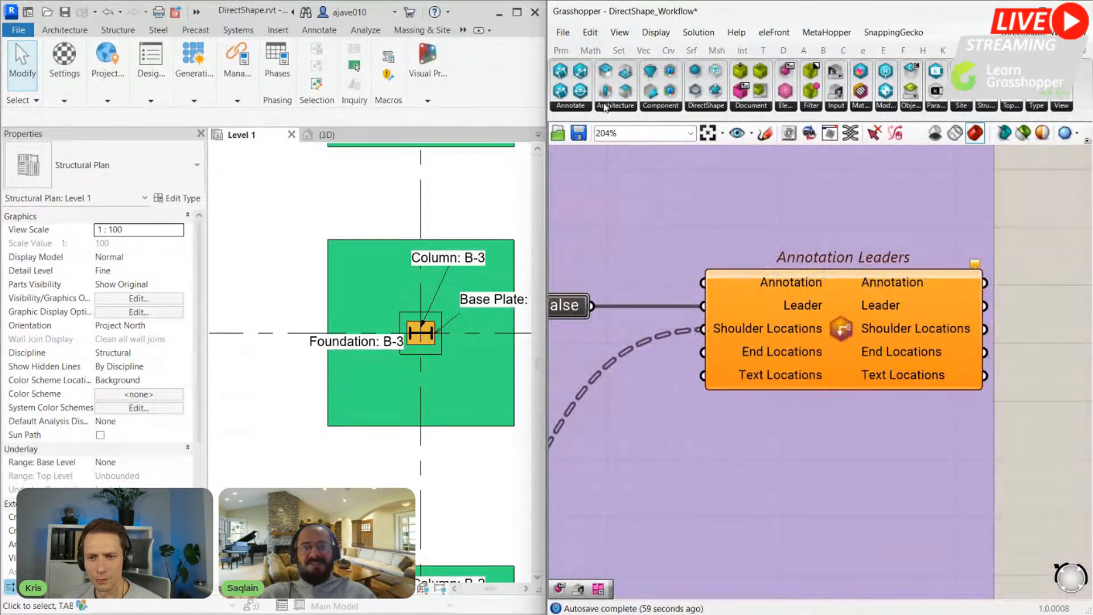
left_click(586, 107)
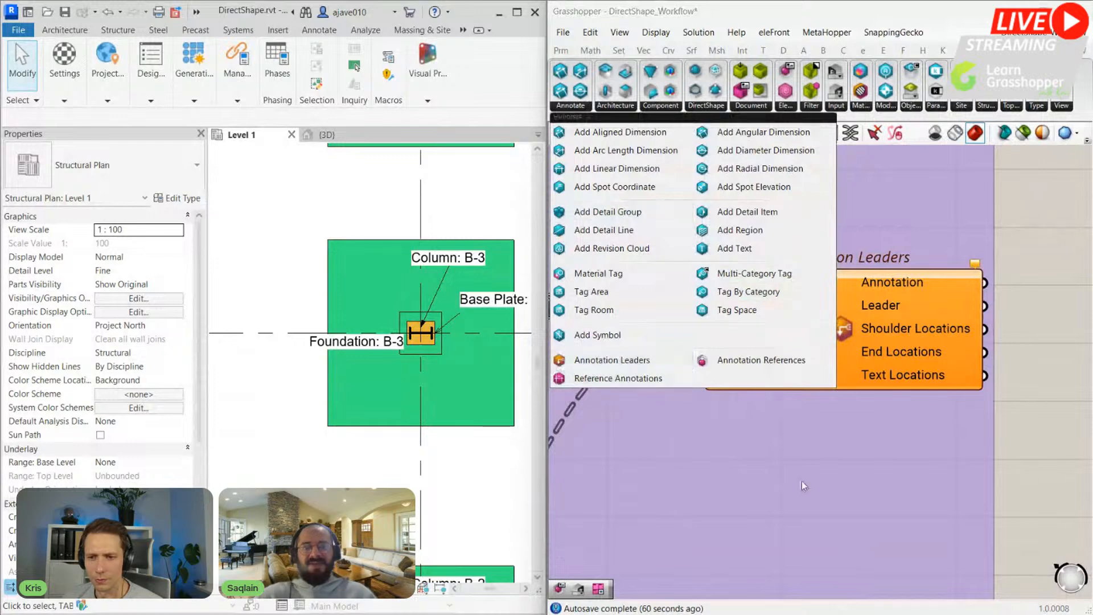
left_click(802, 483)
Step: Connect the foundation Tag output to the Annotation input of the Annotation Leaders component
scroll(810, 378, "down", 3)
right_click_drag(798, 374, 864, 364)
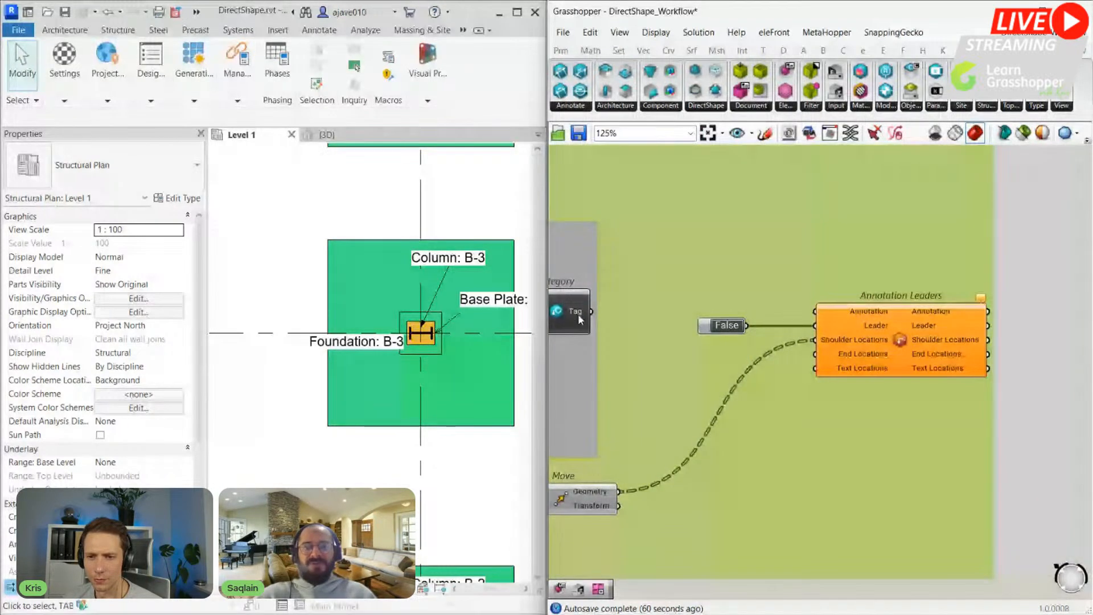
left_click_drag(591, 311, 816, 310)
scroll(741, 428, "down", 4)
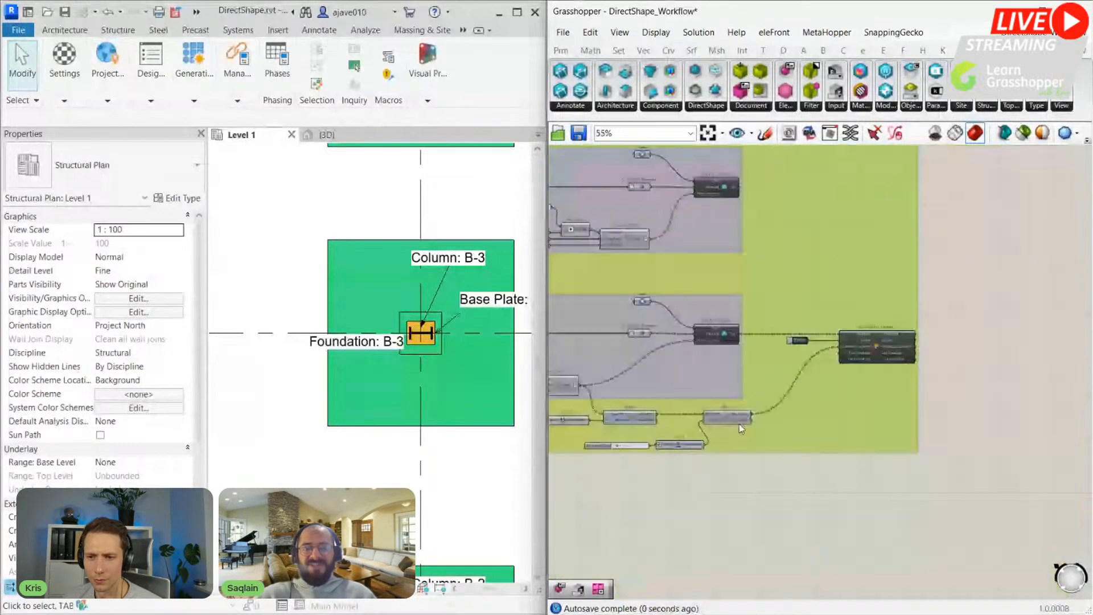
Step: Connect the first Move's Geometry output to the Head Location input of the foundation Tag By Category component
right_click_drag(799, 407, 895, 399)
scroll(754, 400, "up", 4)
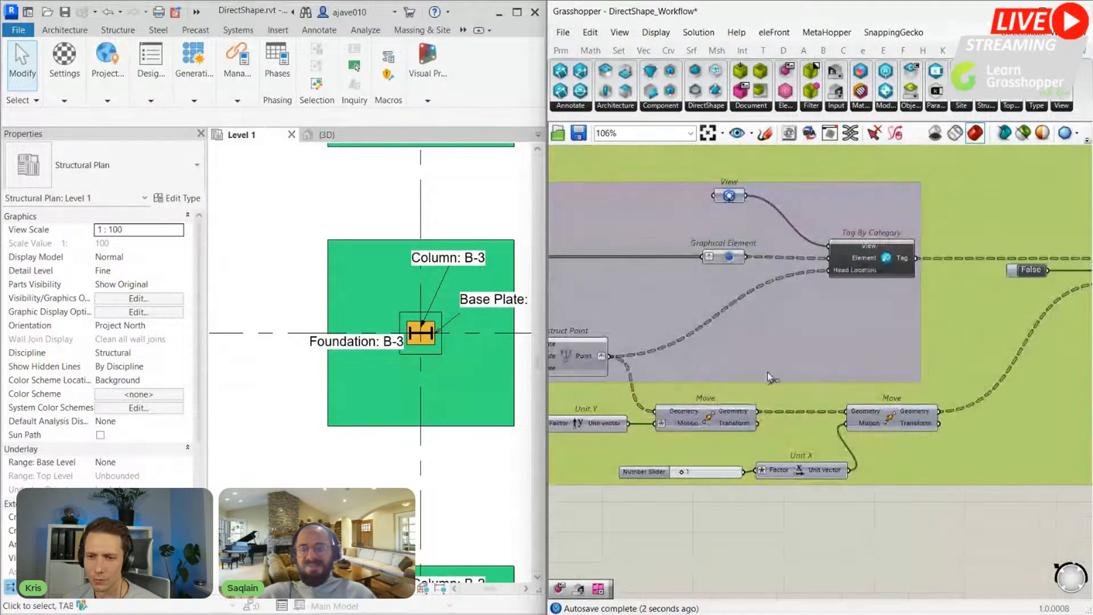
left_click_drag(757, 411, 827, 270)
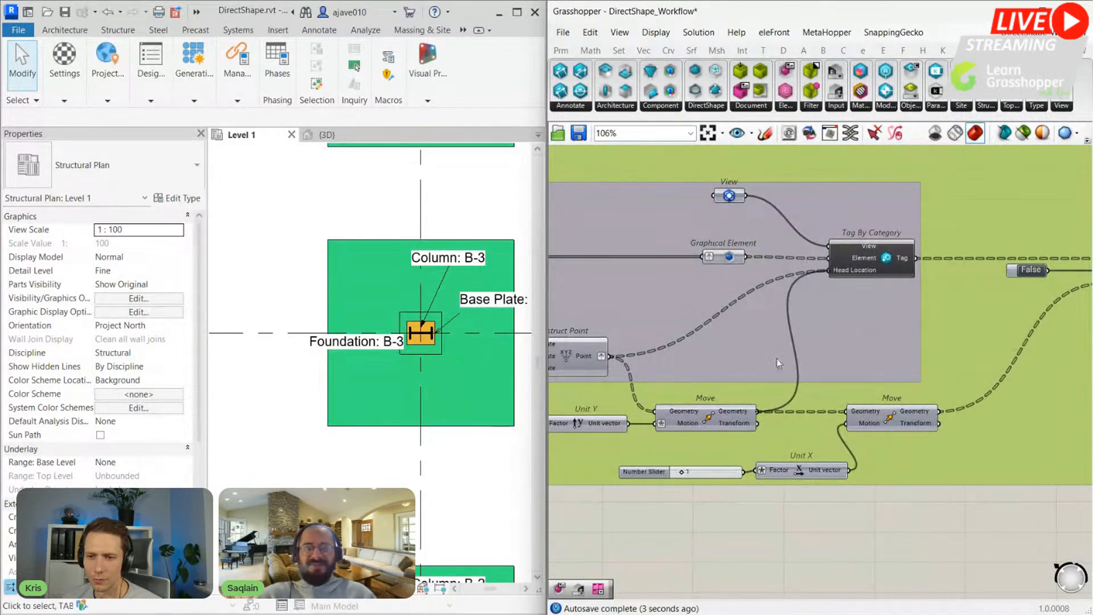
Step: Set the Annotation Leaders component's Leader toggle to True for the foundation tags
right_click_drag(962, 348, 685, 380)
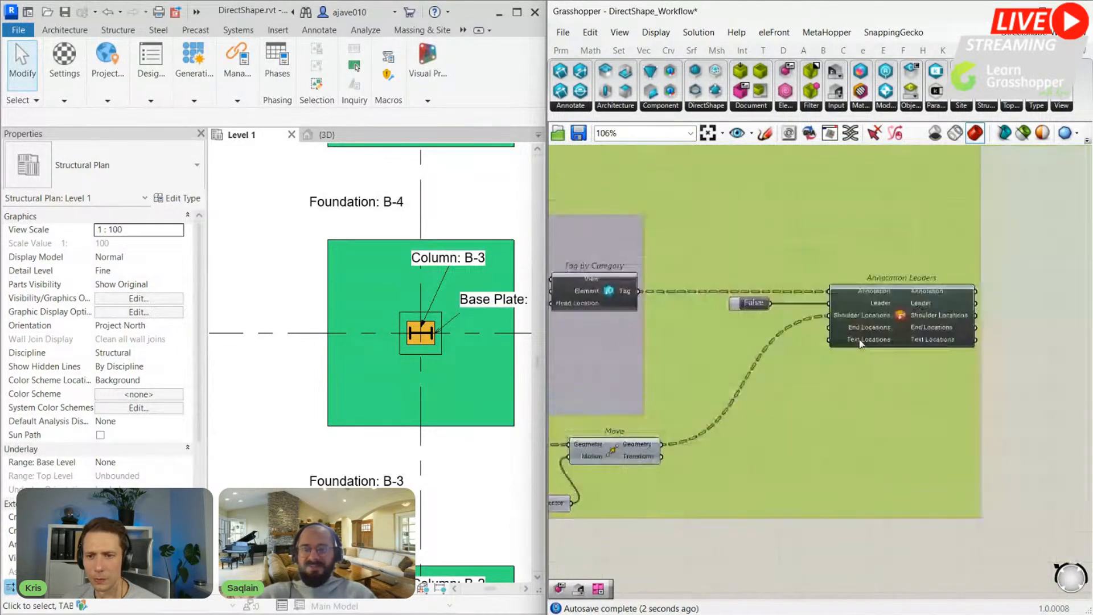
scroll(777, 303, "up", 4)
double_click(747, 306)
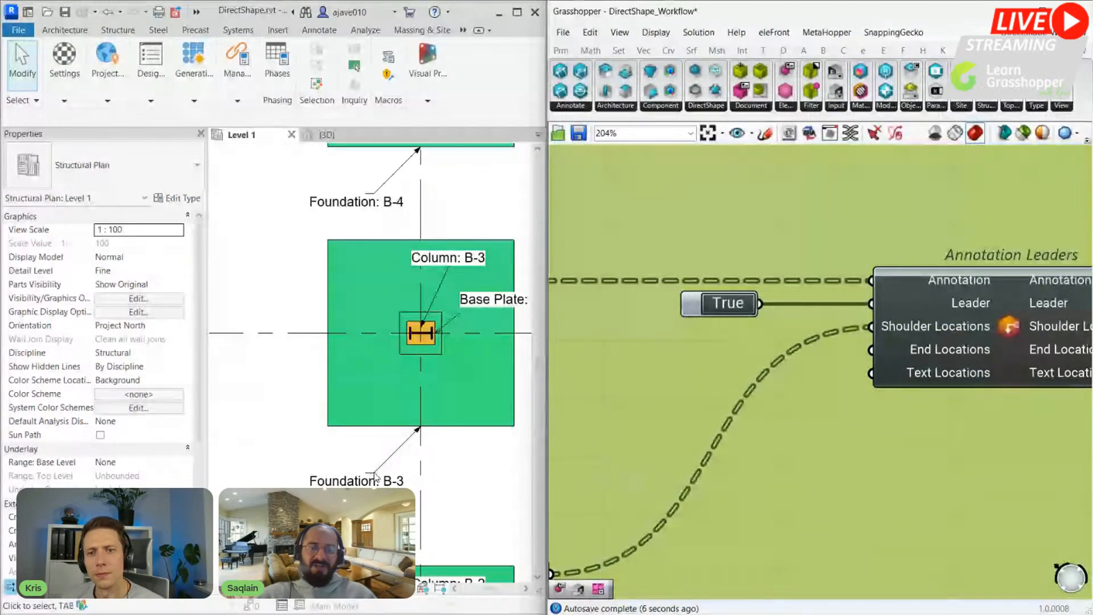
Step: Examine the number sliders feeding Unit Y and Unit X, which offset the foundation tag heads and leader shoulders
scroll(577, 465, "down", 3)
right_click_drag(582, 465, 786, 421)
right_click_drag(628, 474, 948, 370)
right_click_drag(676, 438, 764, 419)
scroll(649, 383, "up", 4)
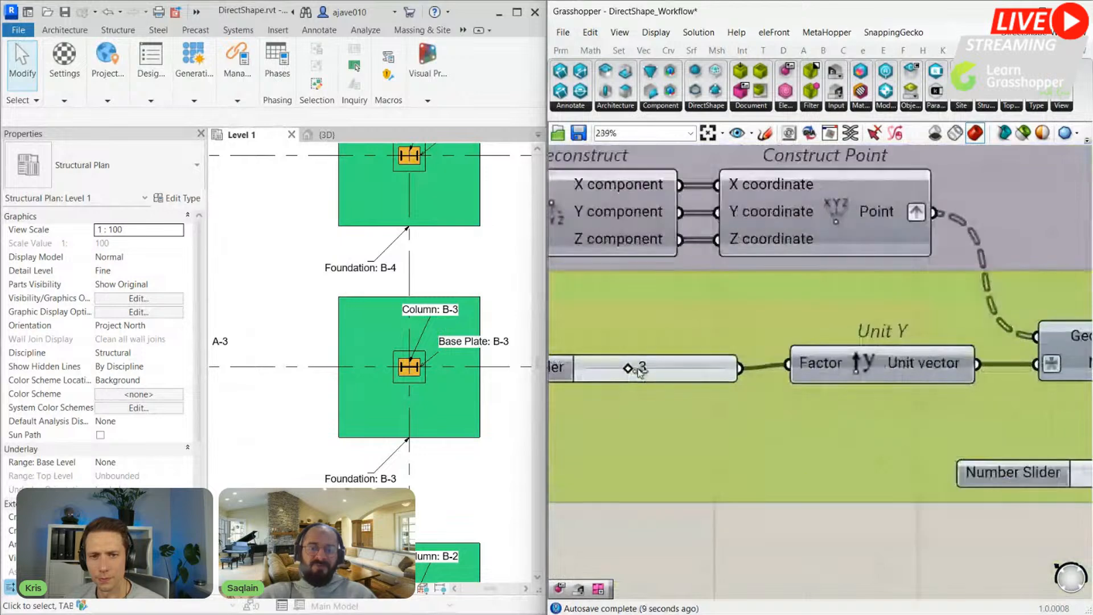
left_click_drag(639, 372, 625, 371)
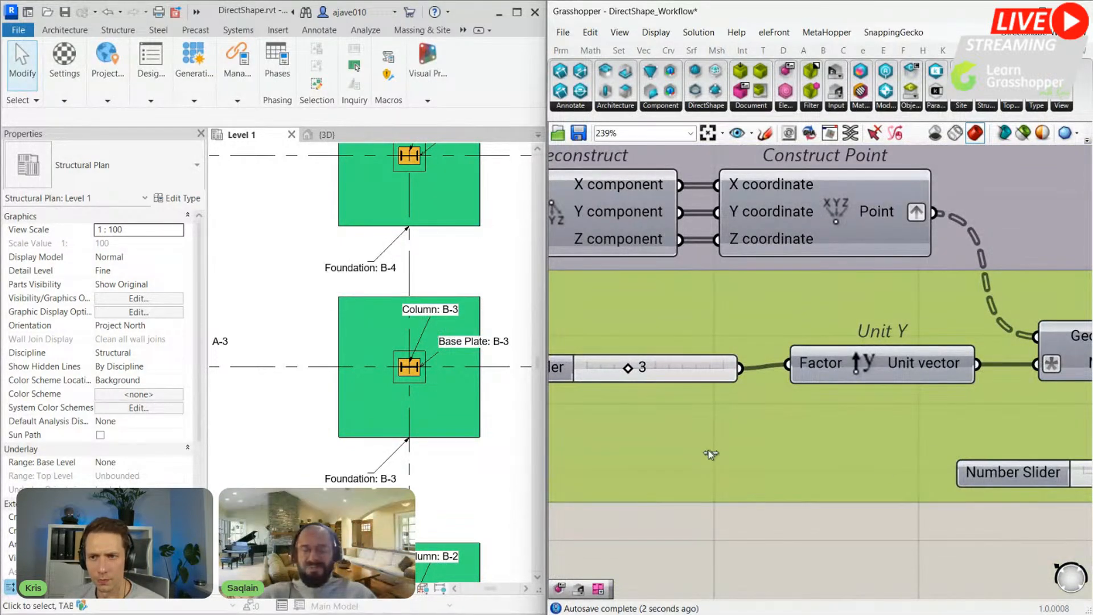
right_click_drag(983, 472, 711, 454)
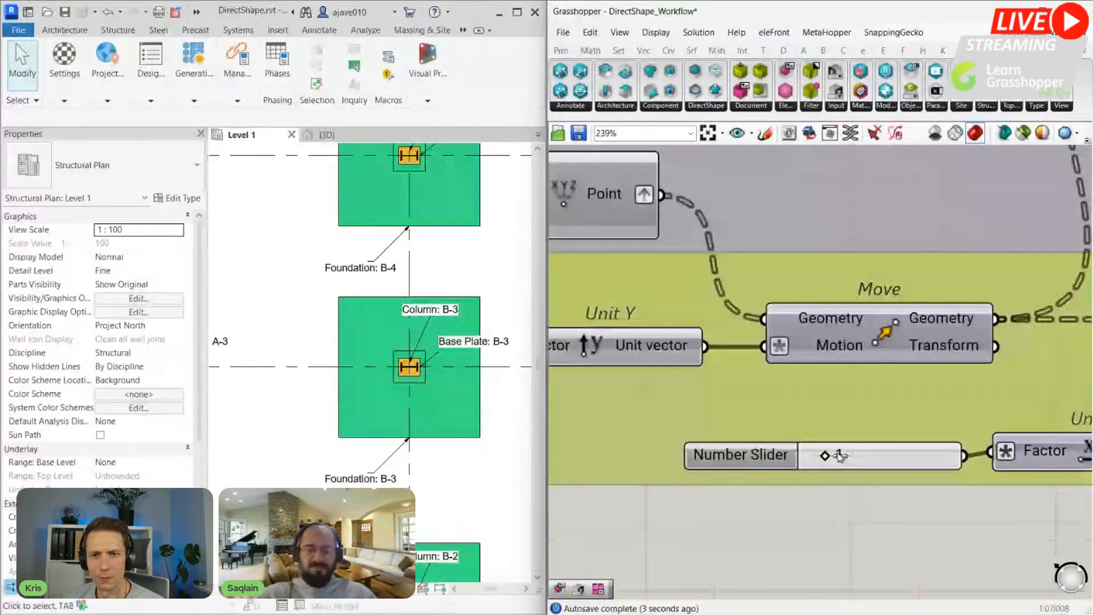
left_click_drag(840, 456, 828, 458)
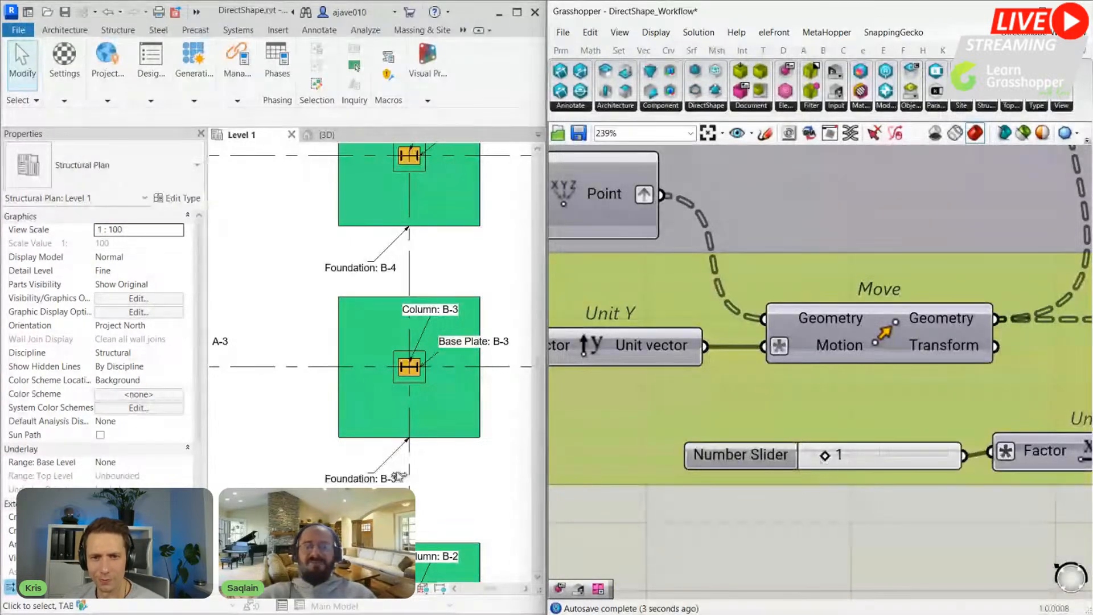
Step: Review the Annotation Leaders component's Shoulder, End and Text Locations alongside the foundation tag leaders in the plan
scroll(387, 473, "down", 2)
left_click(836, 505)
right_click_drag(716, 487, 577, 470)
scroll(750, 469, "down", 5)
right_click_drag(991, 455, 681, 456)
scroll(940, 293, "up", 2)
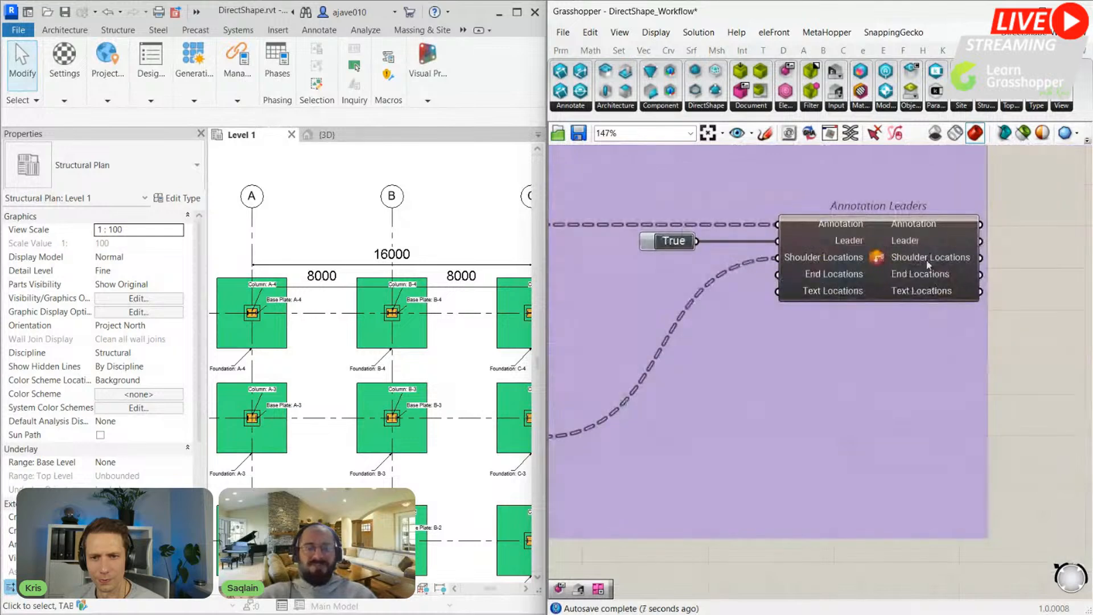
scroll(912, 238, "up", 2)
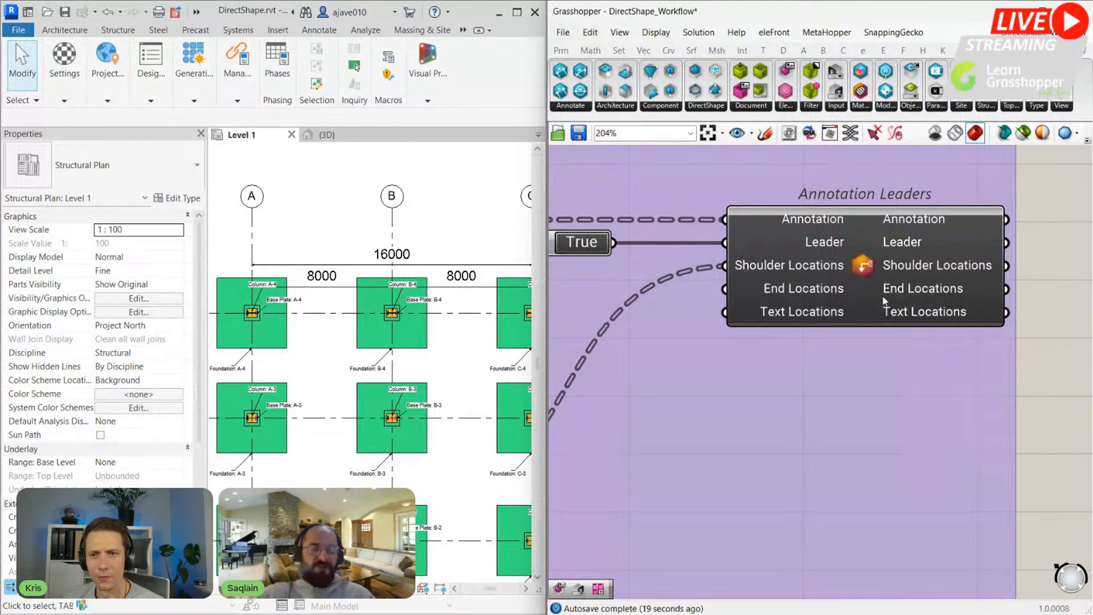
mouse_move(883, 292)
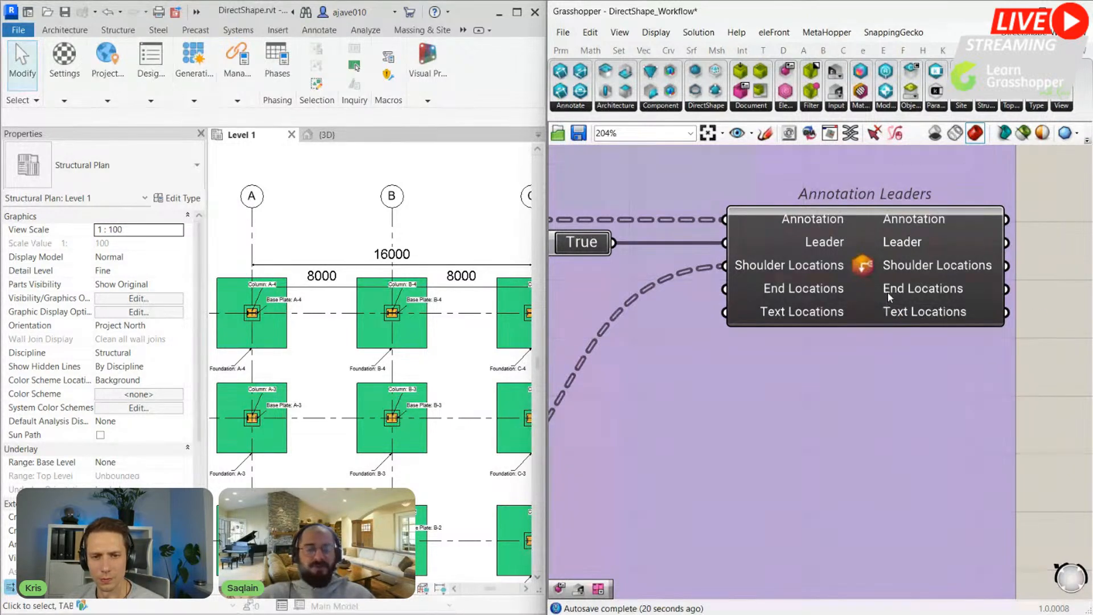
Step: Go to the saved CreateSectionView canvas view and bring the whole column grid into view in the Level 1 plan
scroll(859, 275, "down", 8)
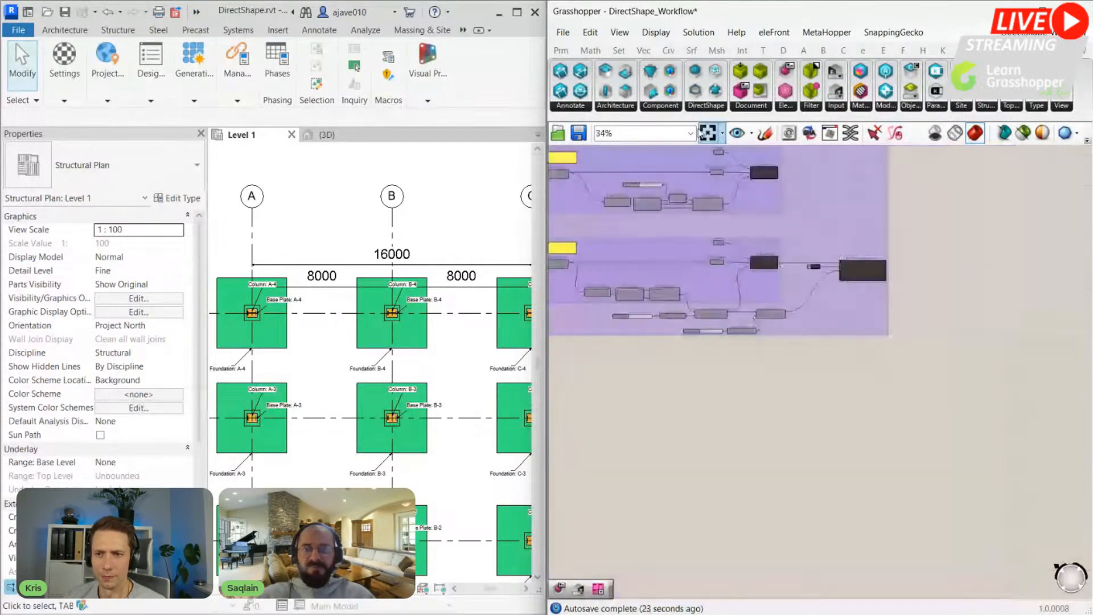
left_click(737, 134)
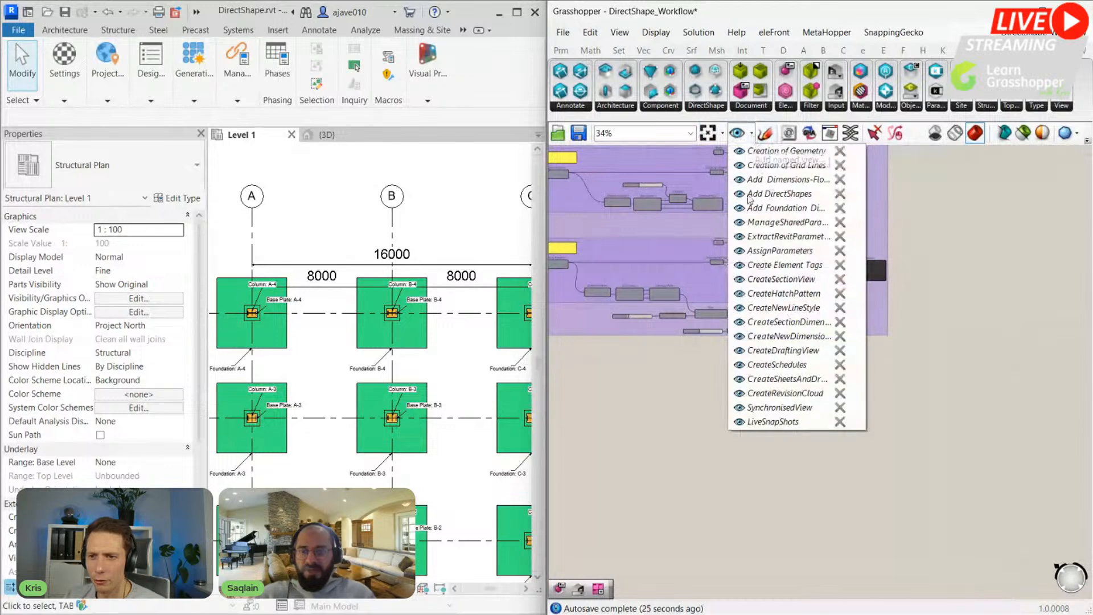
left_click(739, 280)
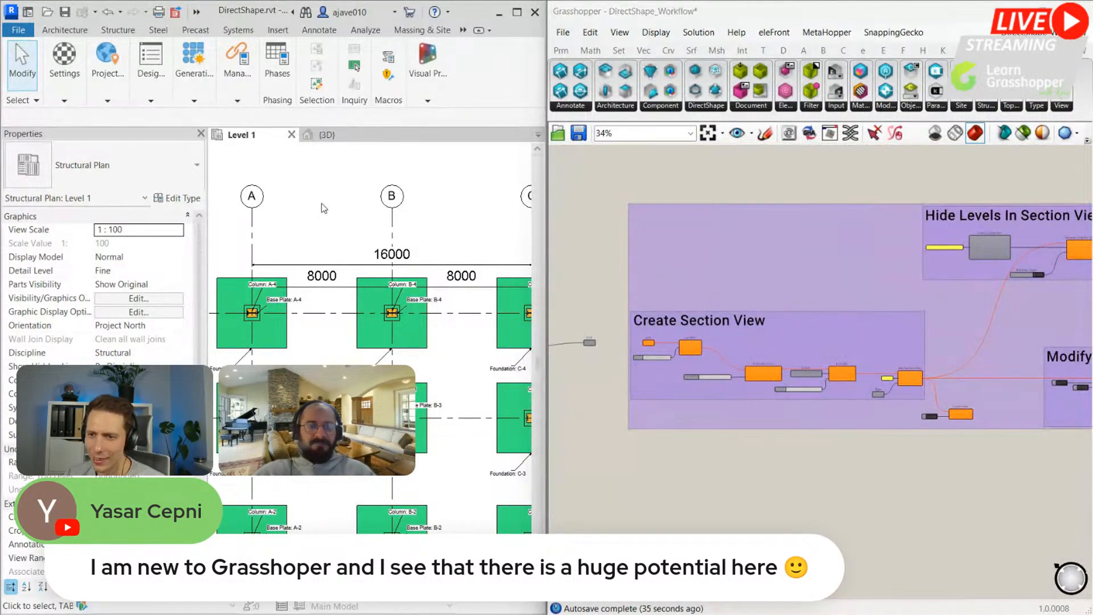
scroll(327, 211, "down", 2)
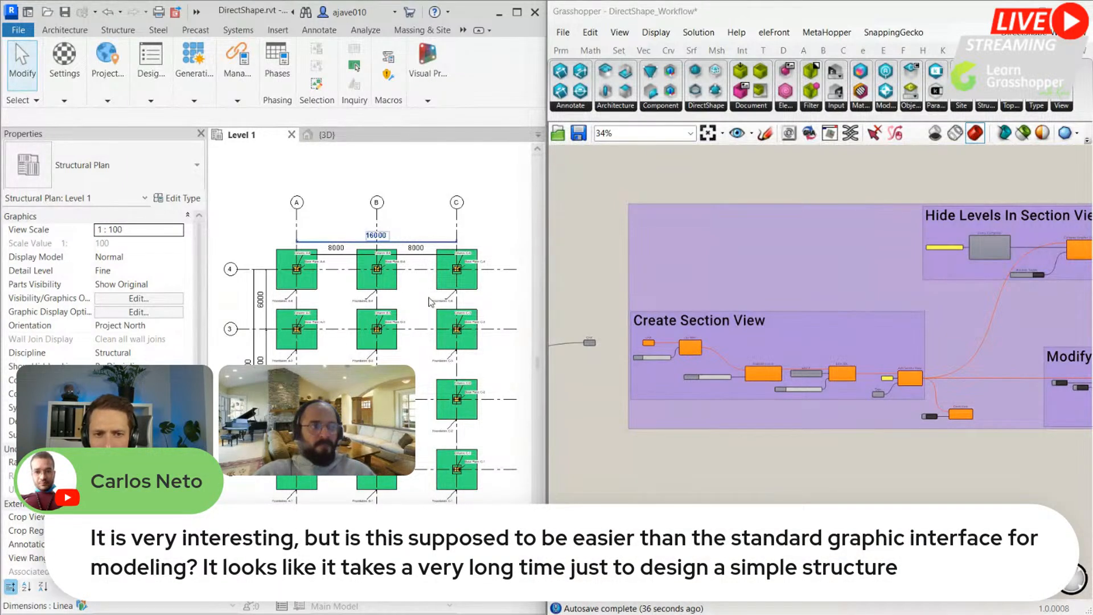
left_click(729, 476)
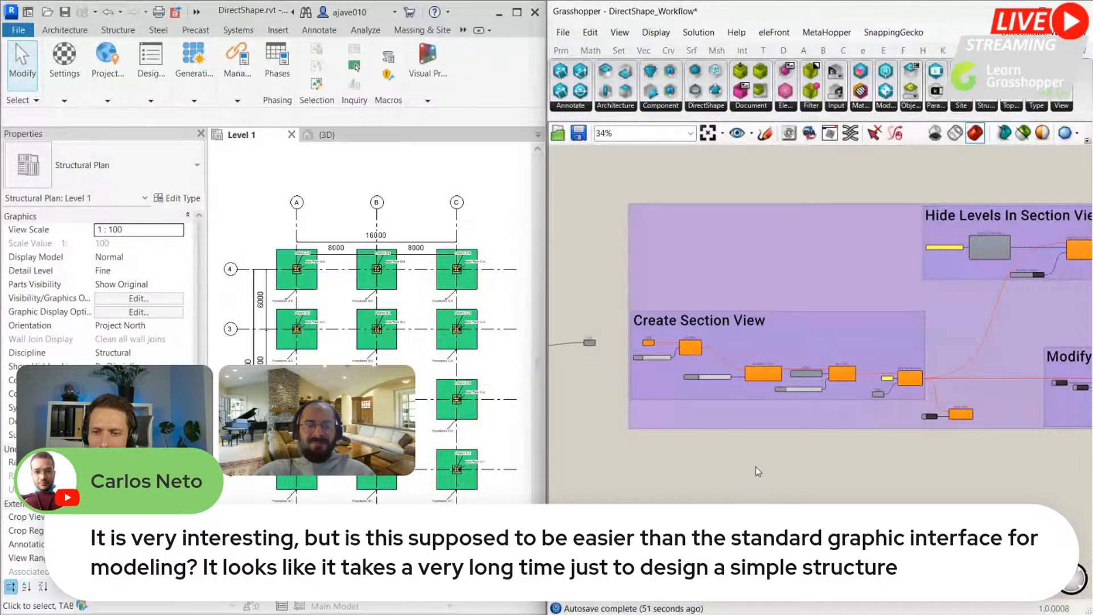
scroll(757, 466, "down", 1)
right_click_drag(763, 467, 754, 442)
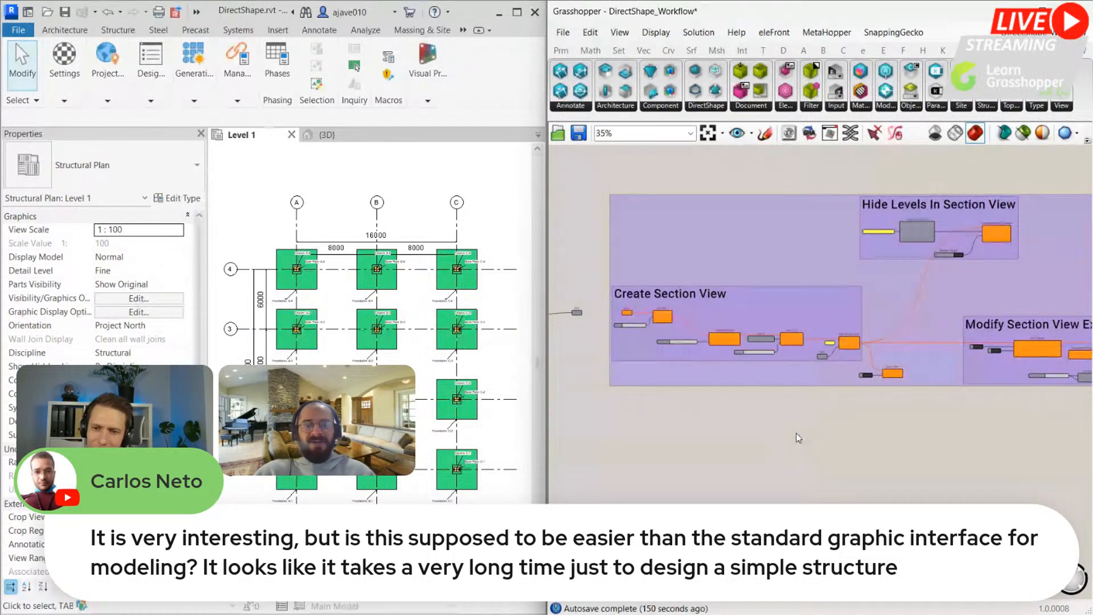
right_click_drag(796, 434, 792, 436)
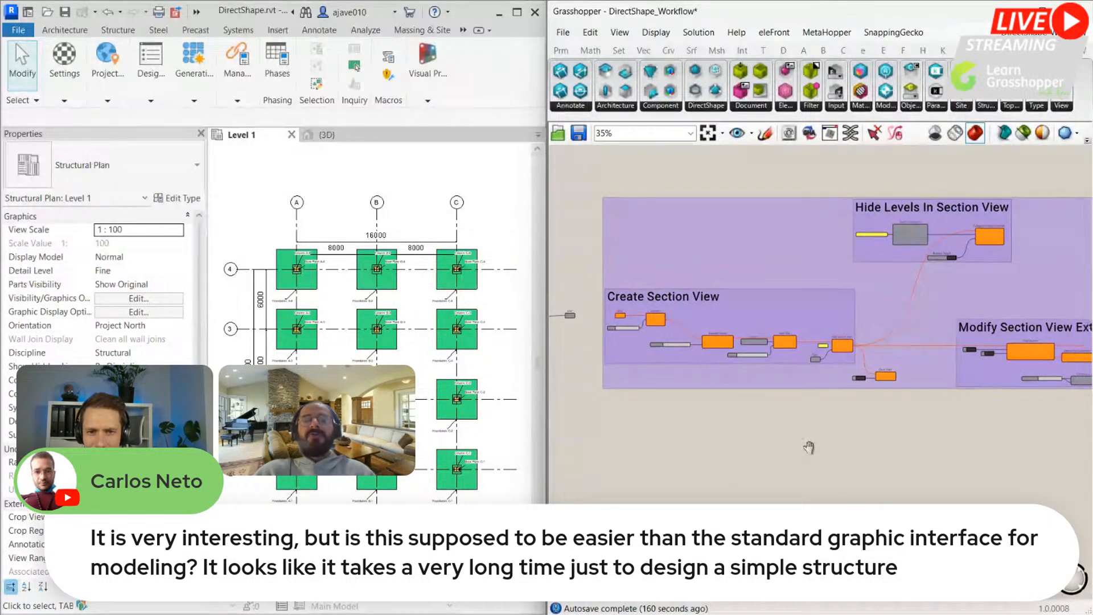
right_click_drag(811, 448, 785, 445)
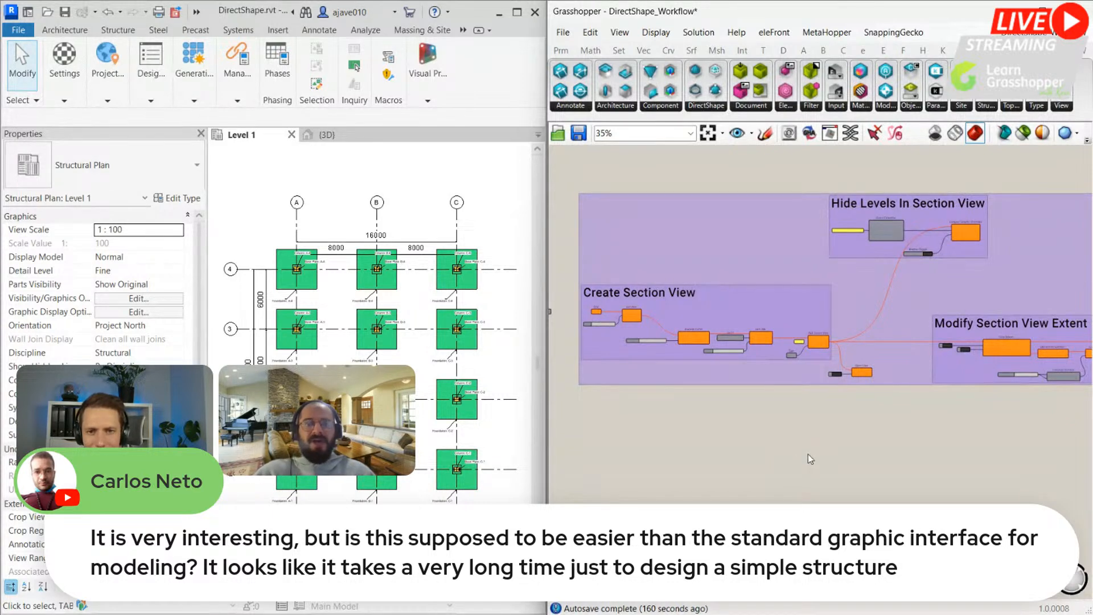
right_click(789, 472)
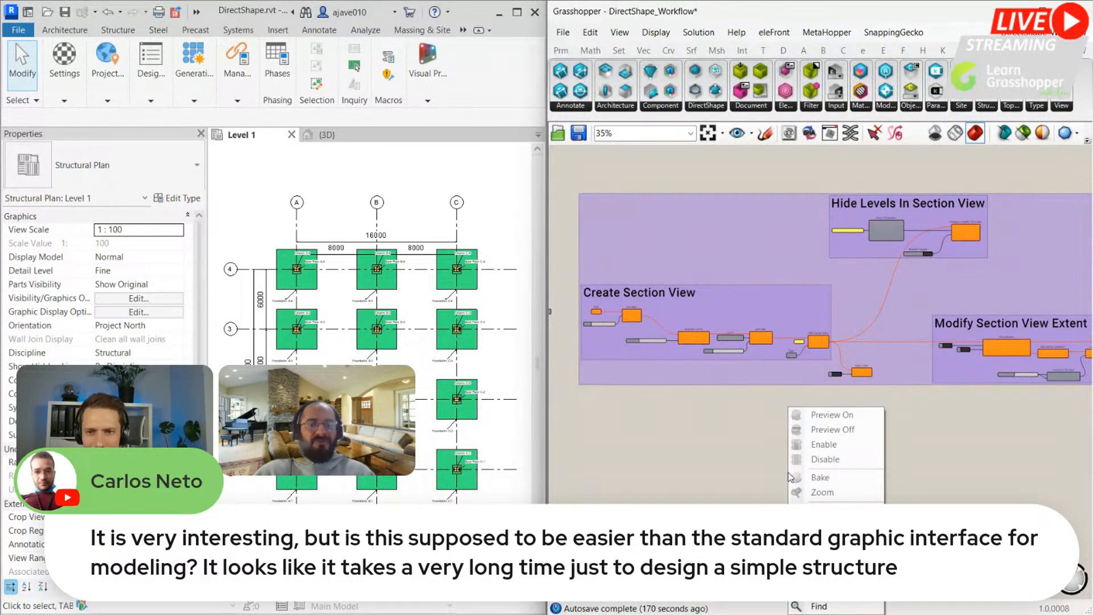
left_click(758, 204)
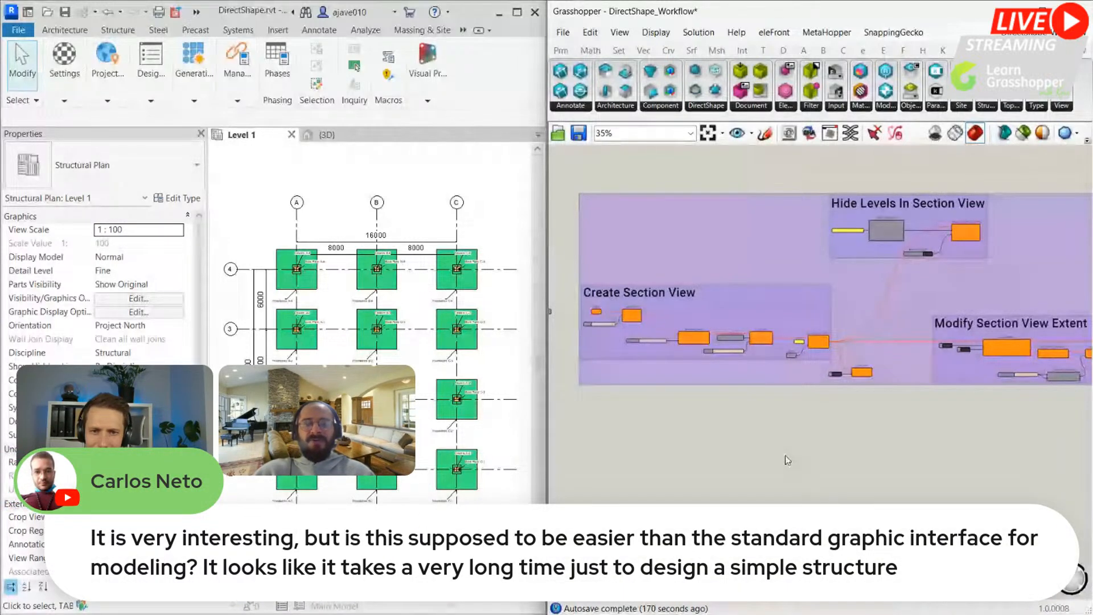
Step: Examine the Manage Shared Prameters and Extract Revit Parameters groups on the Grasshopper canvas
scroll(788, 452, "down", 2)
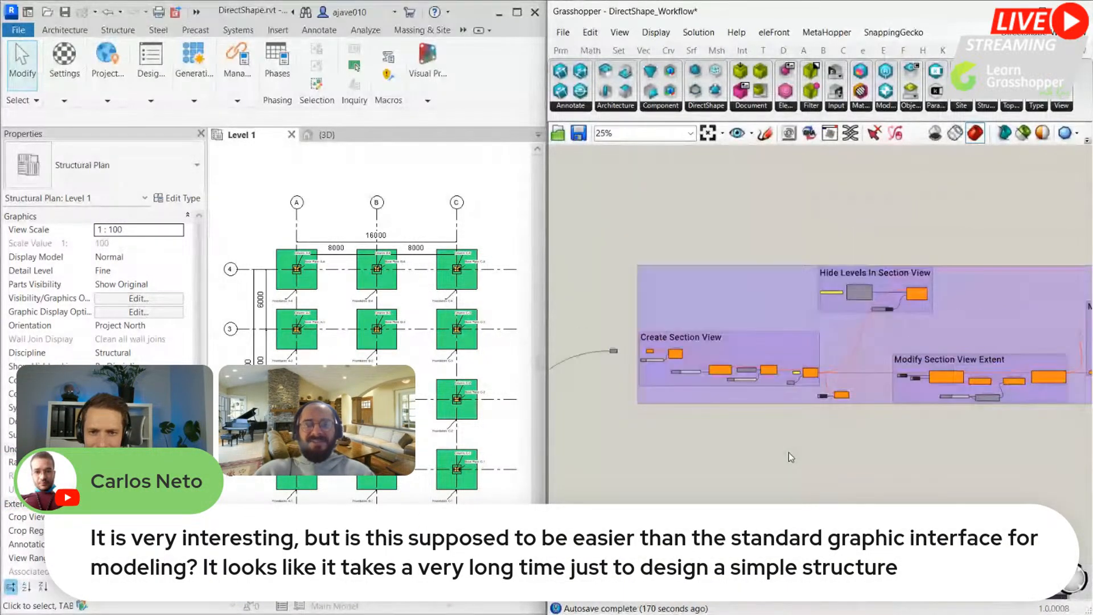
scroll(766, 375, "down", 3)
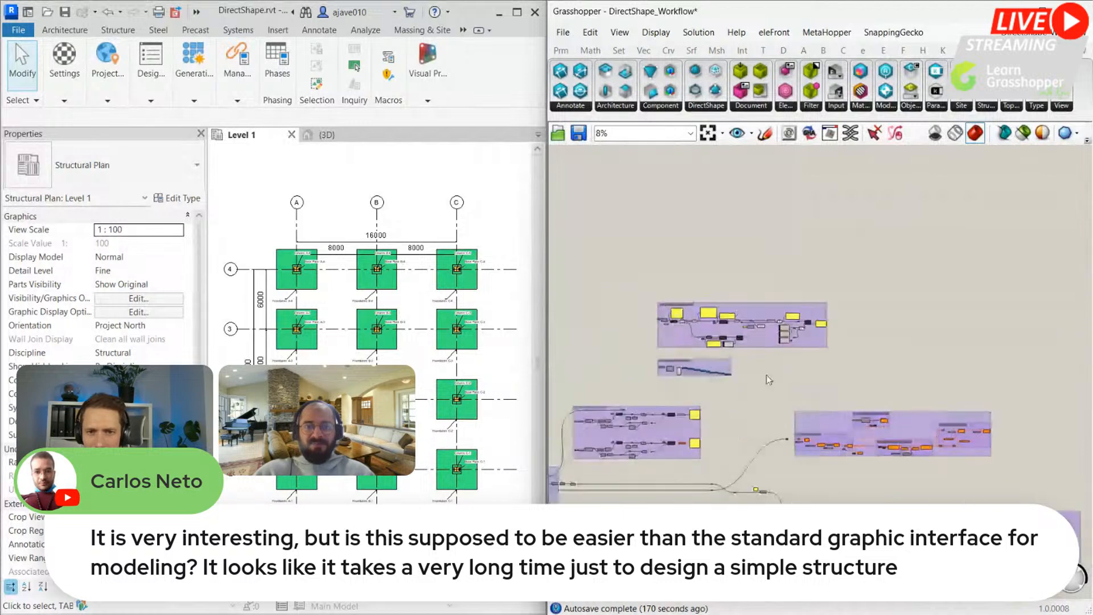
scroll(774, 388, "up", 4)
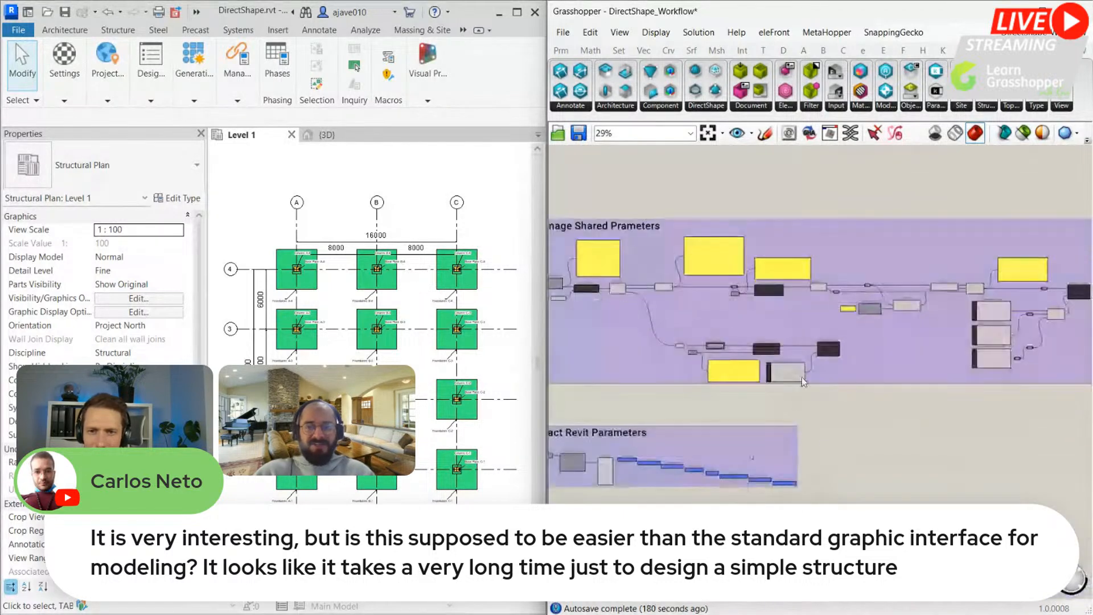
scroll(866, 402, "down", 1)
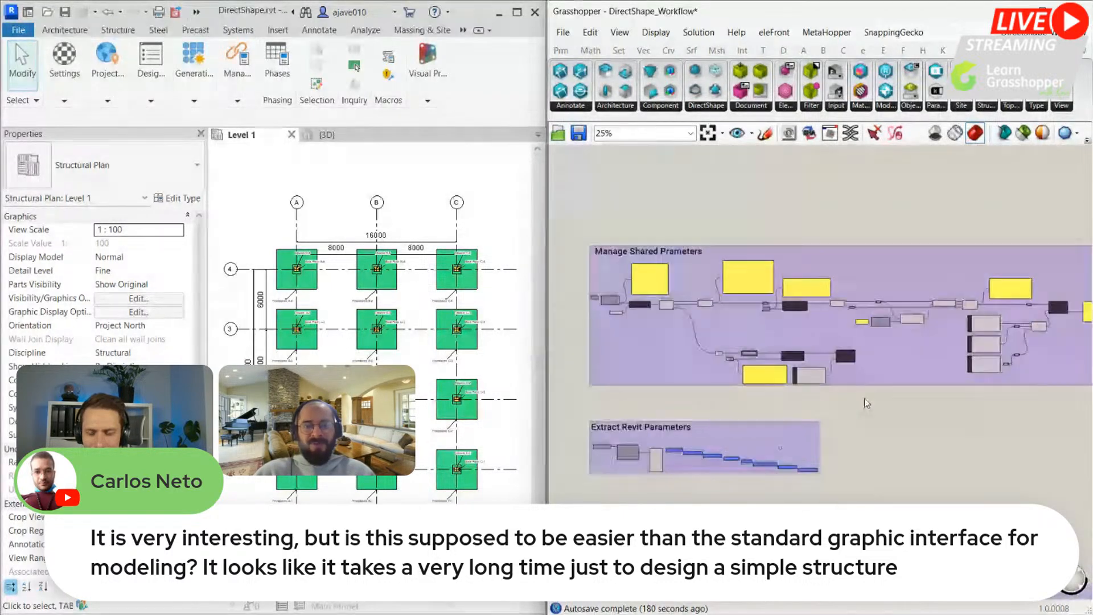
right_click_drag(877, 395, 849, 393)
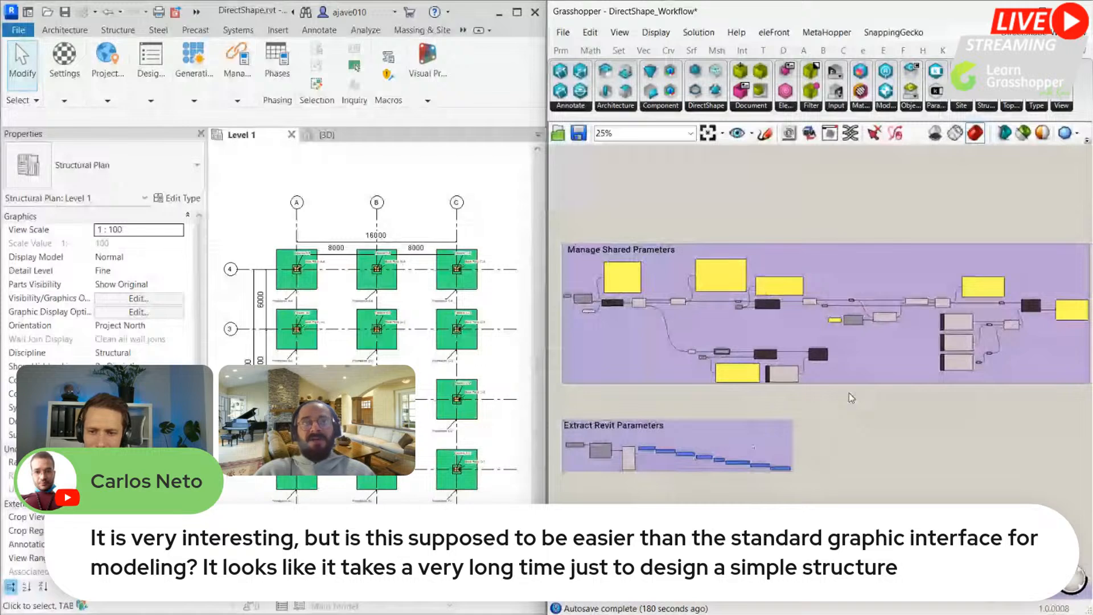
mouse_move(912, 409)
right_mouse_down()
mouse_move(903, 408)
mouse_move(914, 409)
right_mouse_up()
right_click(915, 409)
left_click(885, 410)
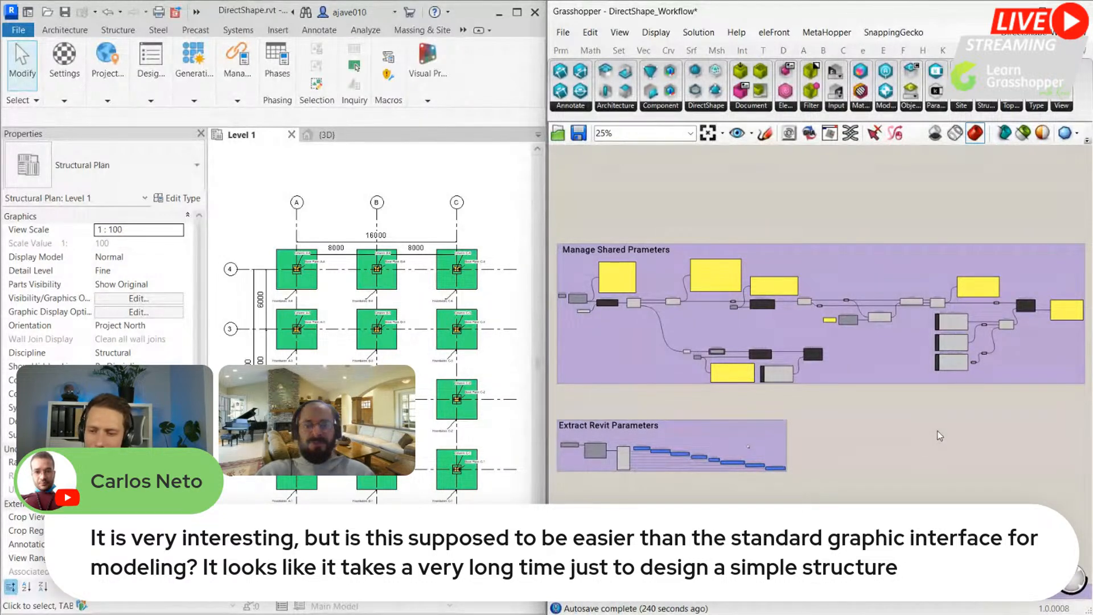
right_click_drag(938, 432, 924, 433)
right_click_drag(871, 458, 868, 388)
Step: Return to the saved CreateSectionView canvas view and close Revit's Properties palette to enlarge the Level 1 plan
left_click(723, 139)
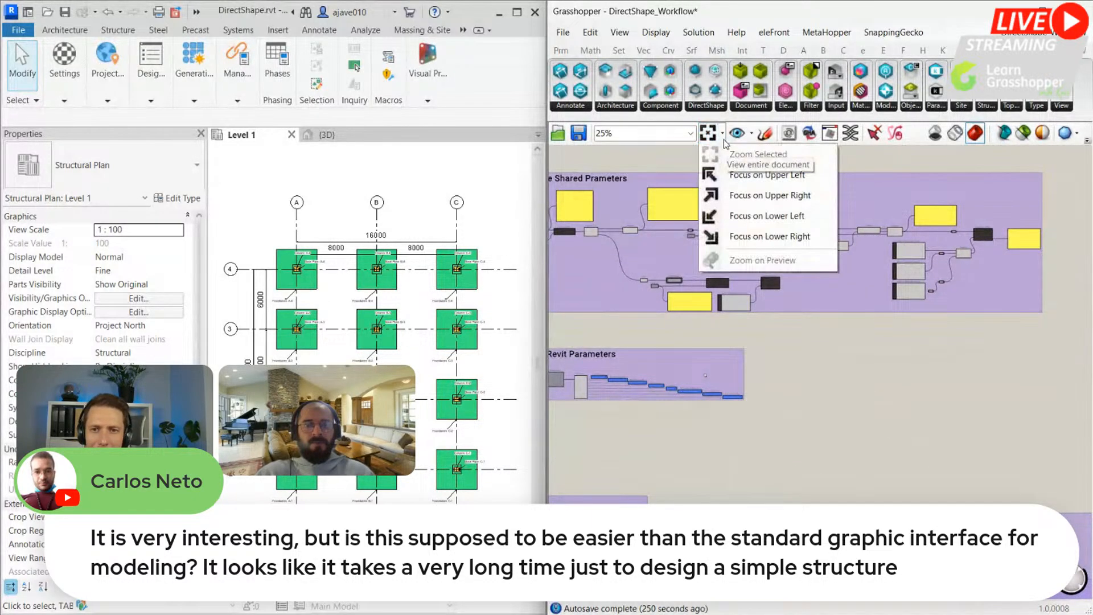
left_click(751, 135)
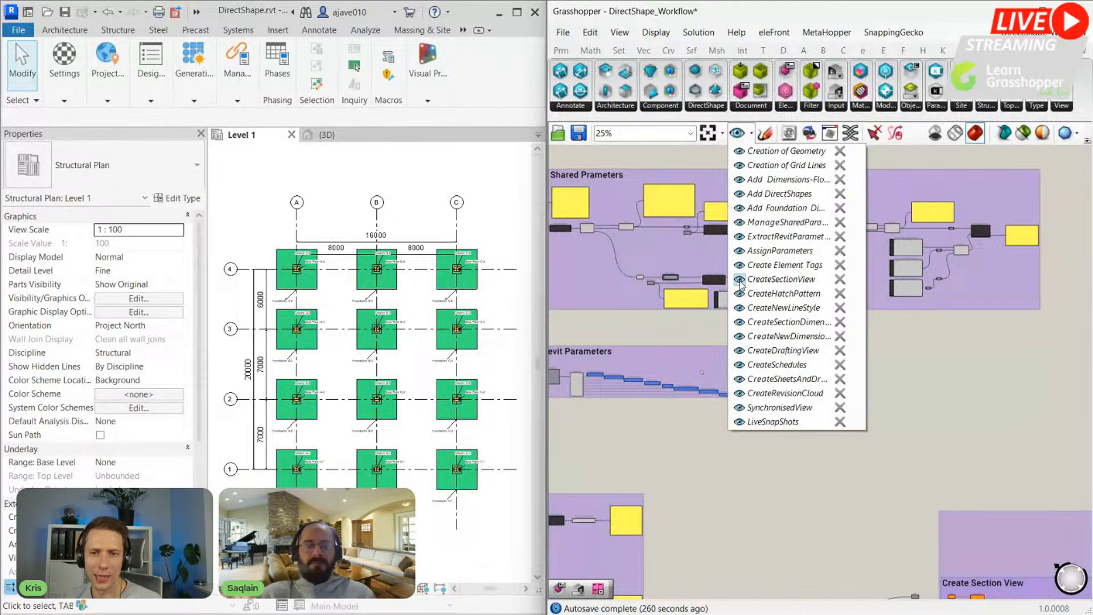
left_click(740, 281)
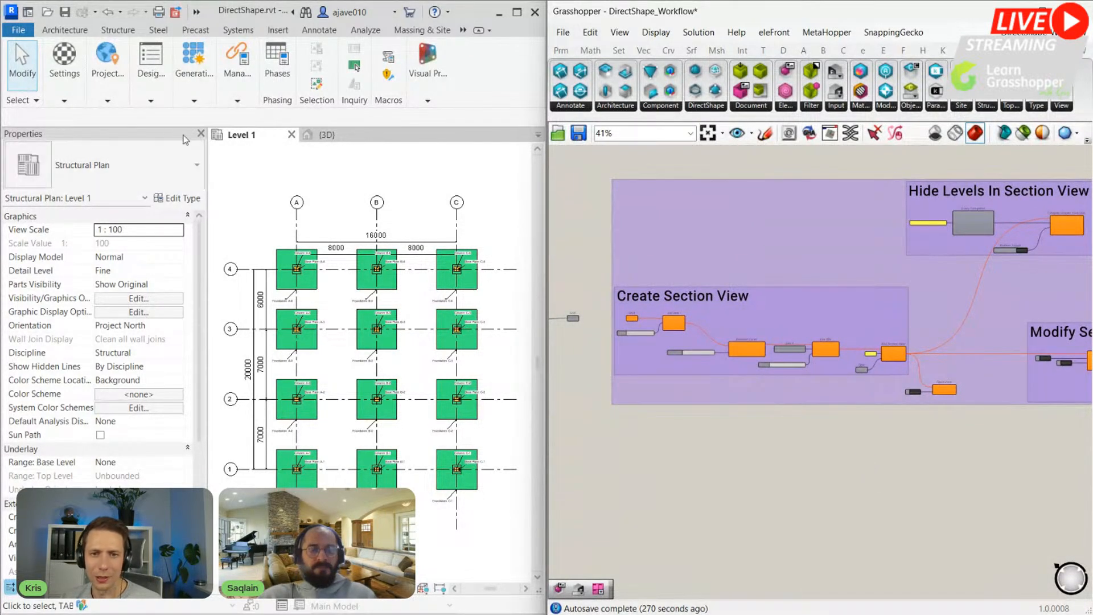
left_click(201, 134)
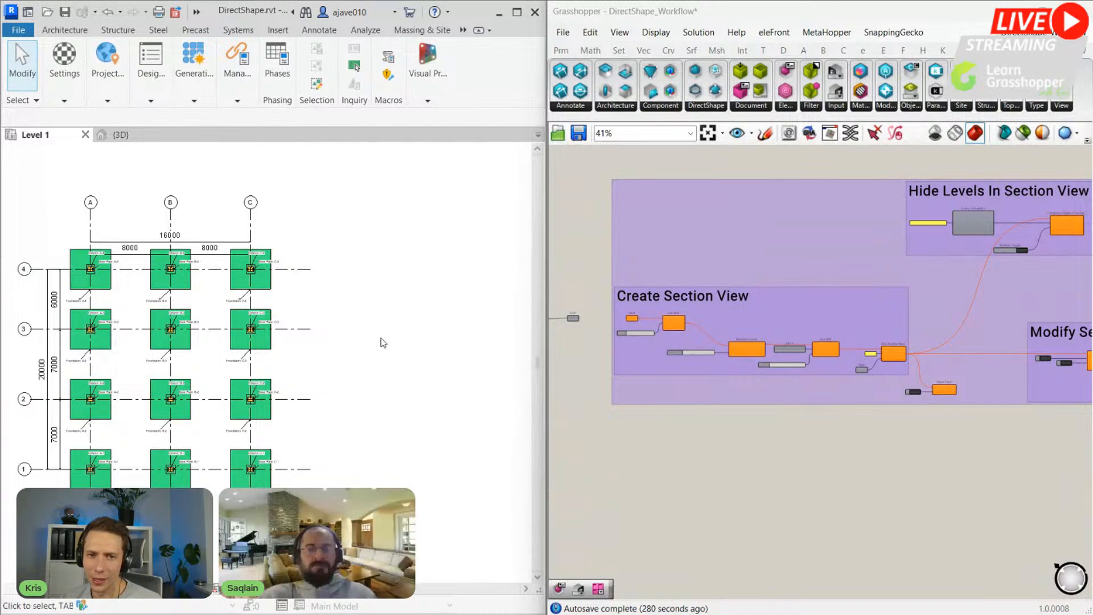
scroll(382, 337, "up", 1)
left_click(611, 415)
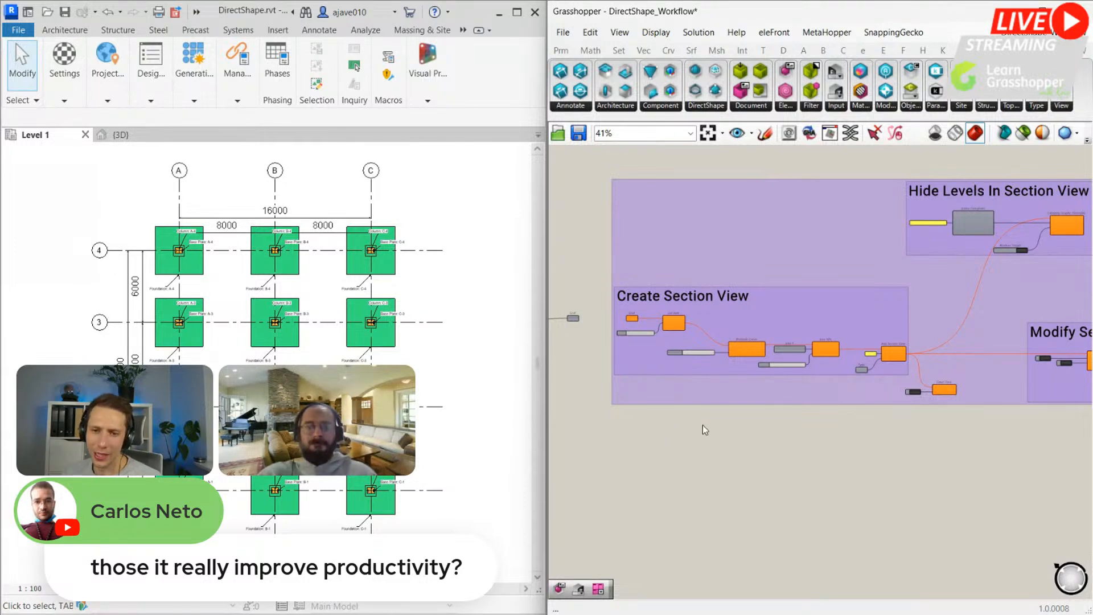
right_click_drag(716, 449, 712, 448)
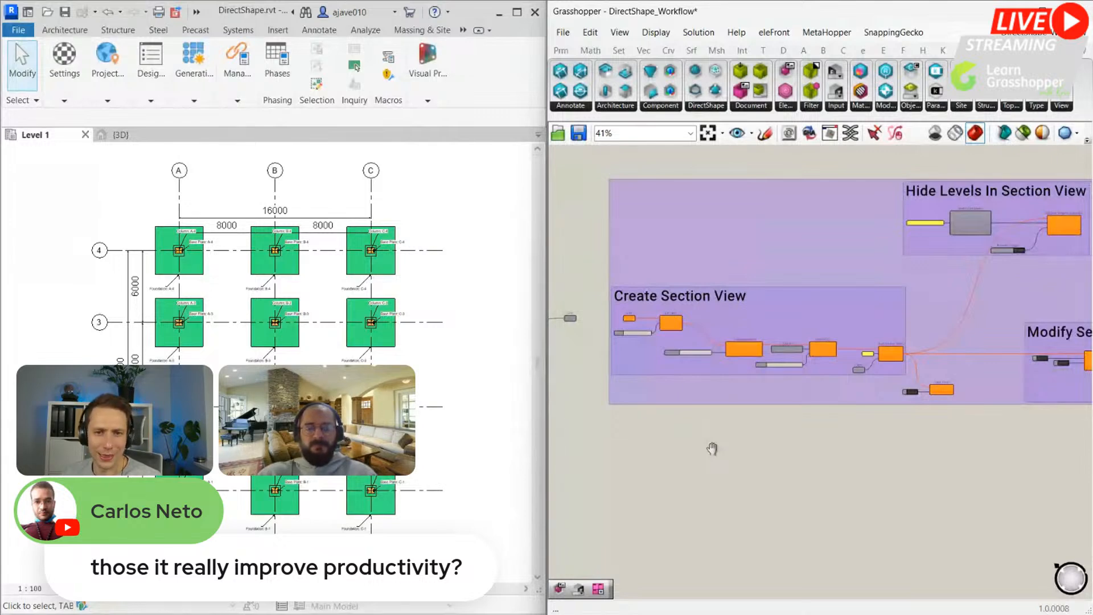
right_click_drag(712, 449, 703, 446)
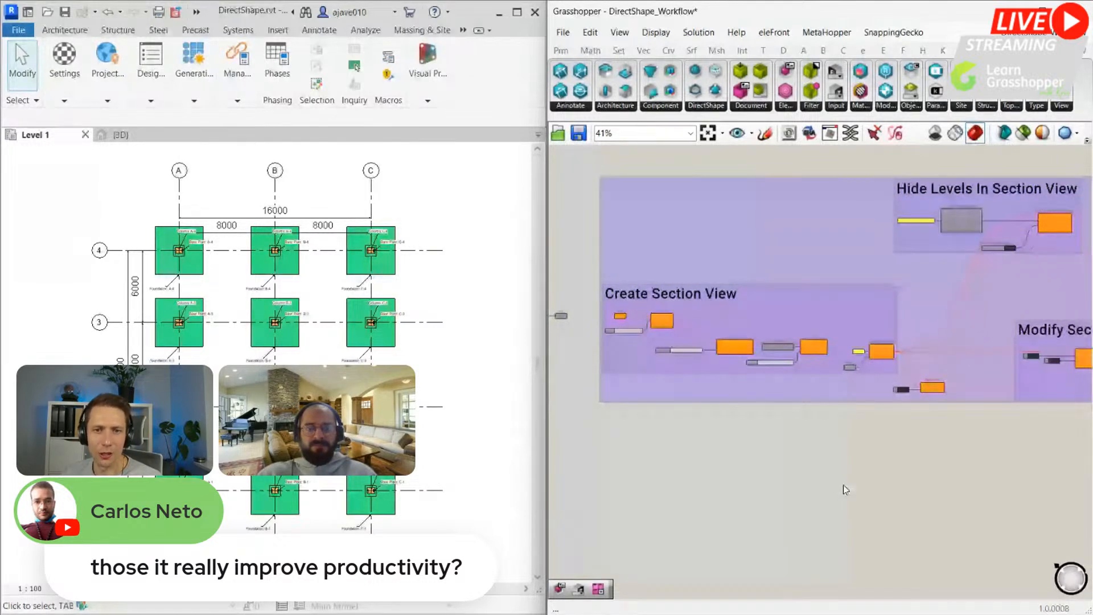
right_click_drag(843, 485, 858, 485)
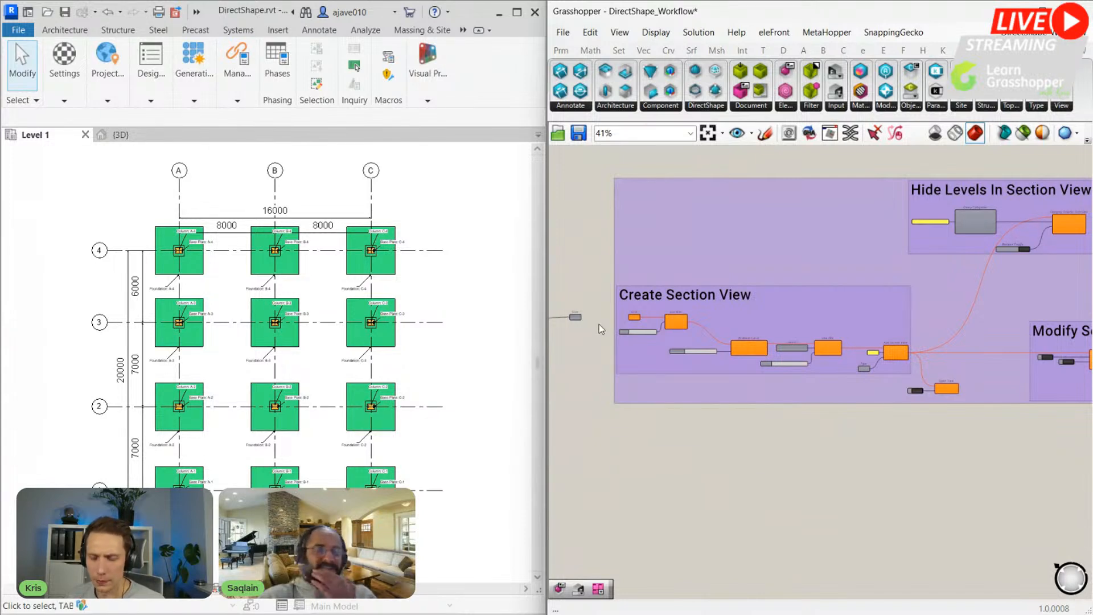
Step: Connect the upstream Grid parameter to the Grid input that feeds List Item in the Create Section View group
scroll(598, 325, "up", 4)
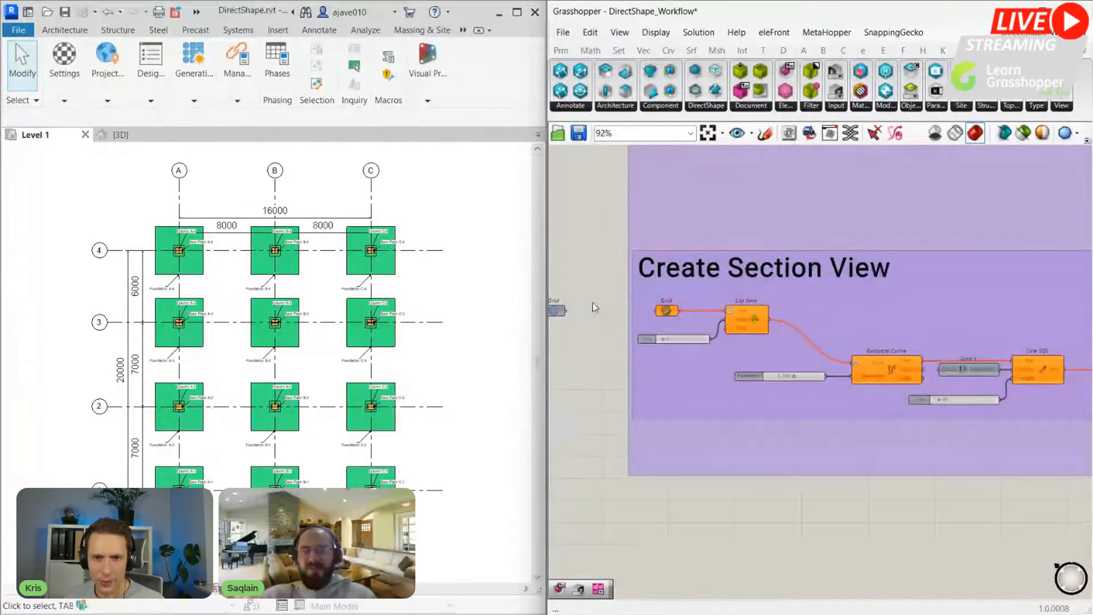
right_click_drag(596, 313, 693, 325)
right_click_drag(1009, 312, 720, 291)
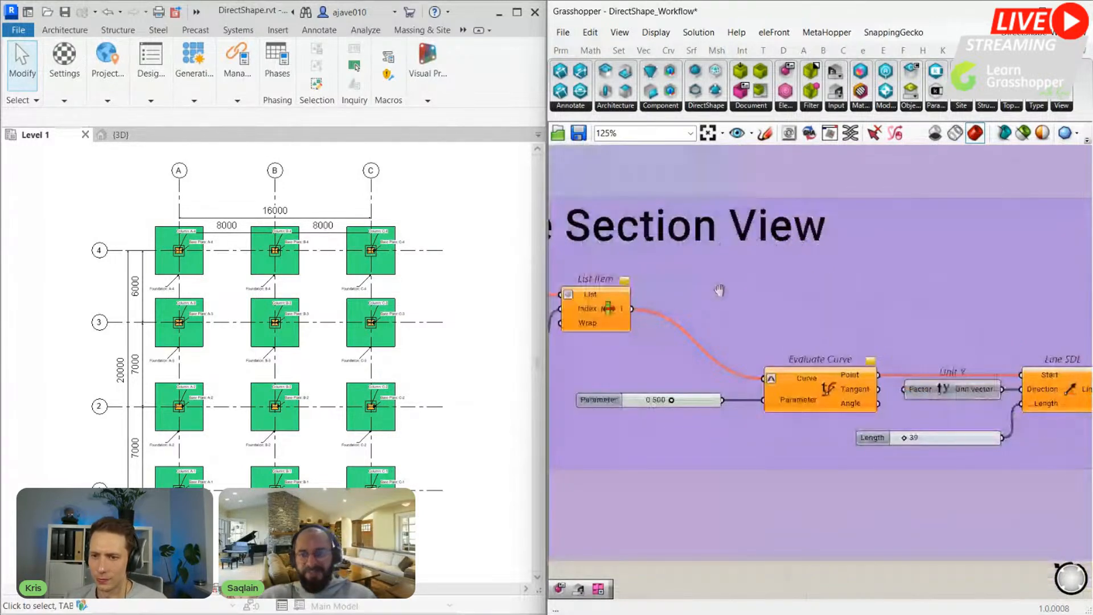
scroll(719, 291, "down", 2)
right_click_drag(720, 291, 675, 338)
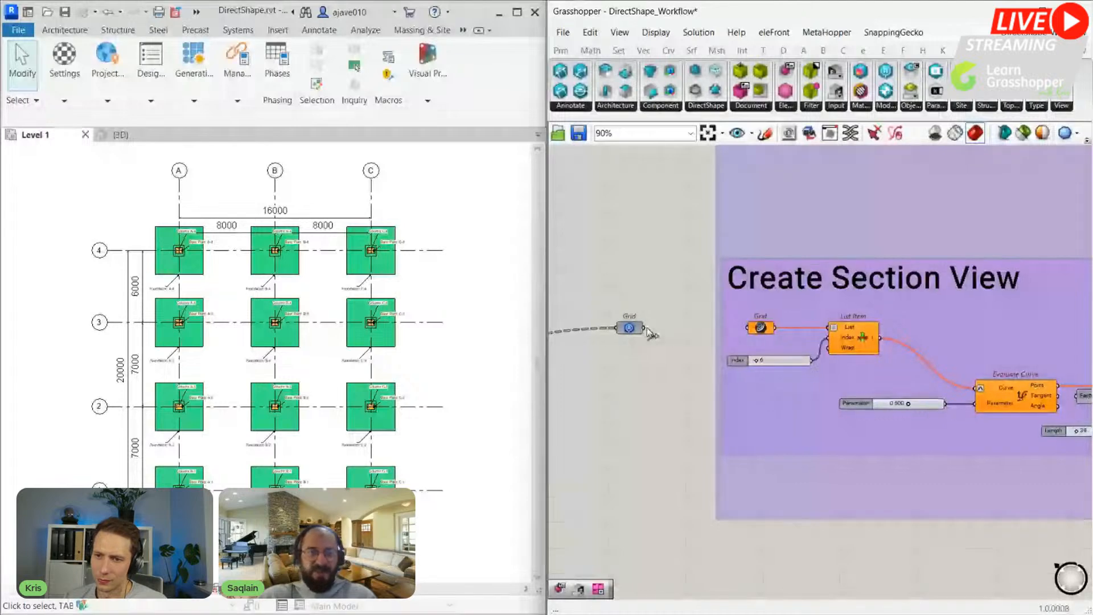
left_click_drag(644, 328, 748, 328)
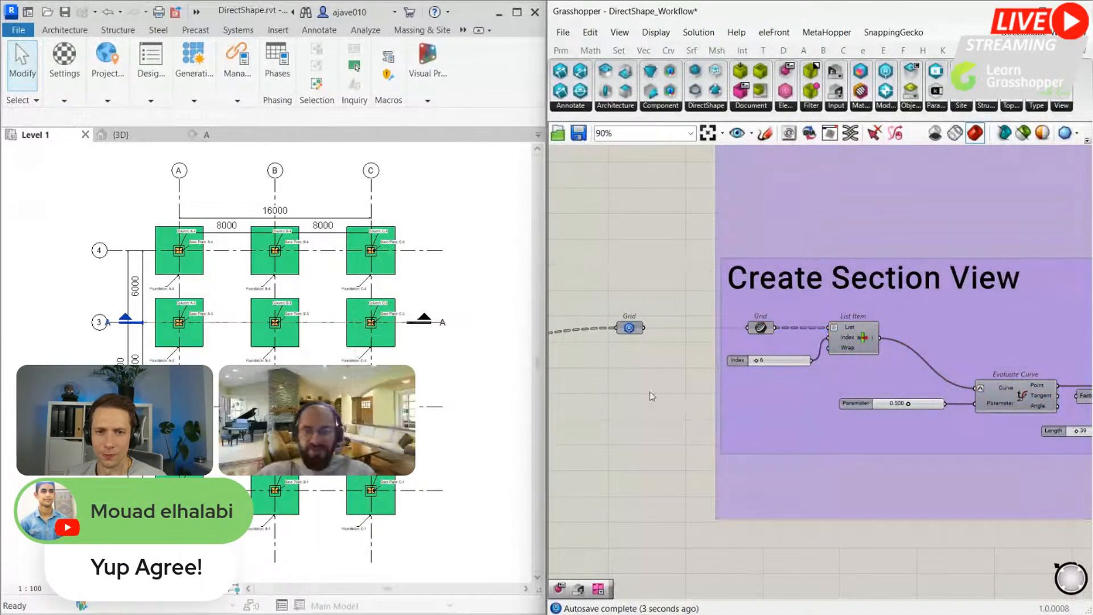
Step: Set the Length slider feeding Line SDL to 47 in the Create Section View group
right_click_drag(809, 463, 688, 407)
right_click_drag(823, 430, 610, 445)
scroll(784, 404, "up", 5)
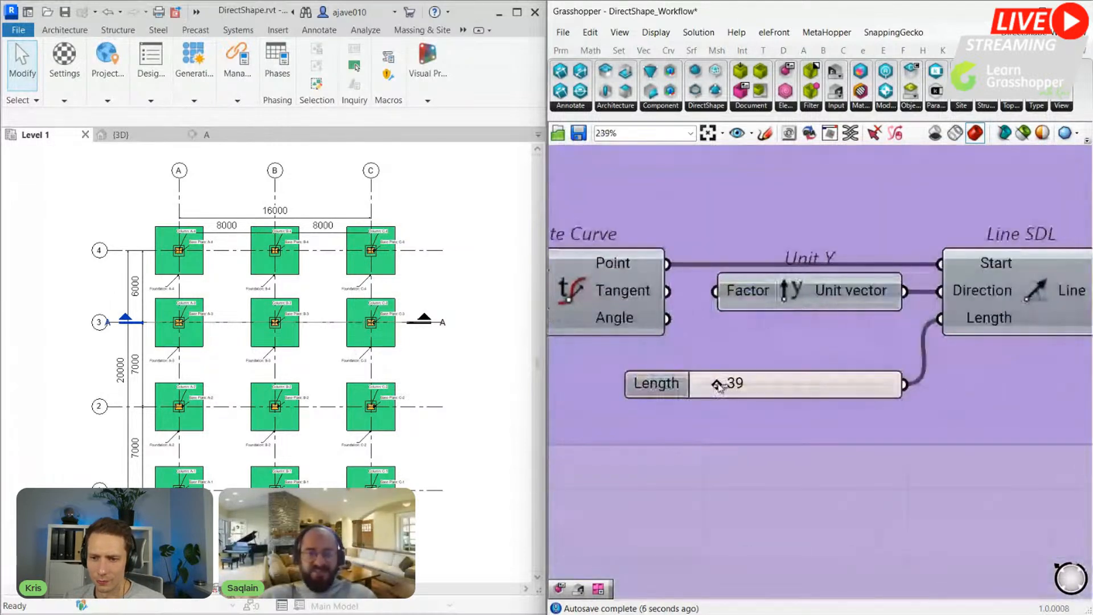
mouse_move(719, 387)
left_mouse_down()
mouse_move(729, 390)
mouse_move(719, 390)
left_mouse_up()
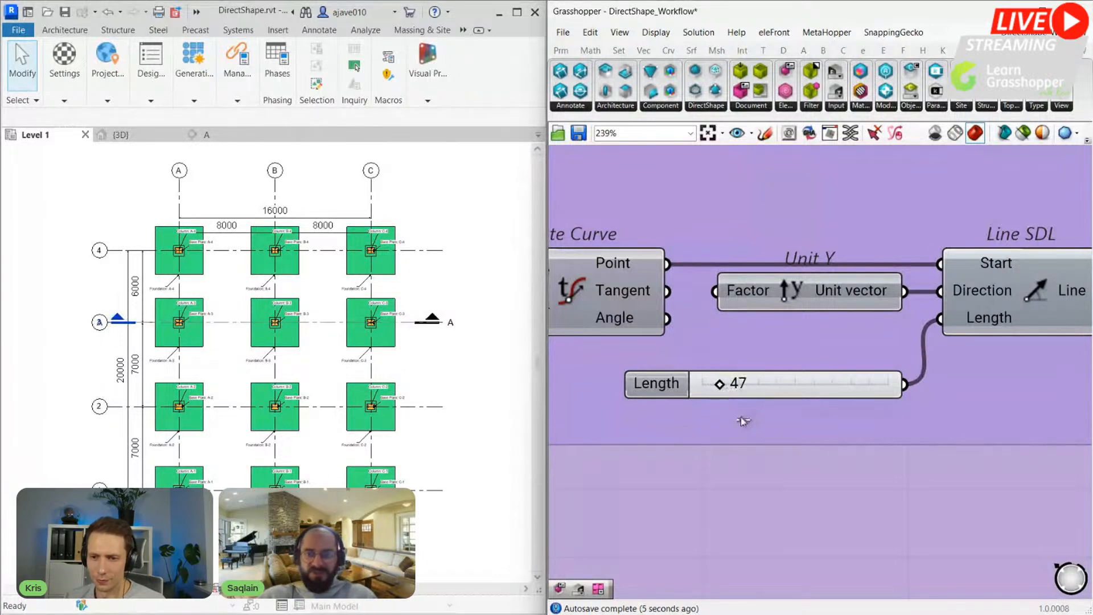
Step: Try adjusting the List Item's Index slider that picks the section's grid line, ending at 6
scroll(742, 421, "down", 4)
right_click_drag(710, 445, 844, 444)
scroll(610, 330, "up", 1)
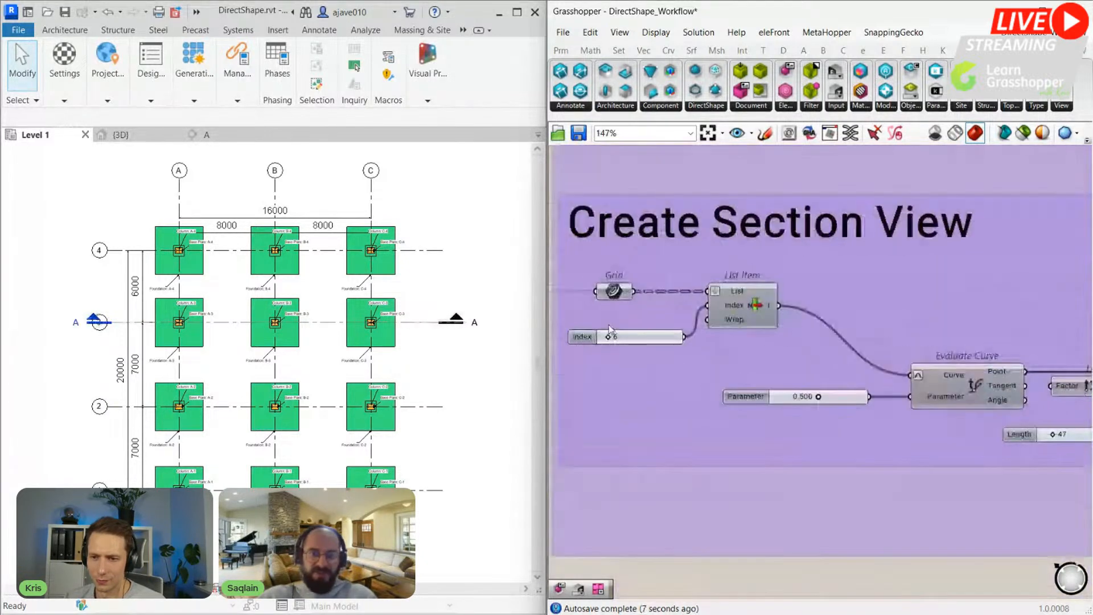
scroll(611, 330, "up", 2)
left_click_drag(615, 344, 609, 350)
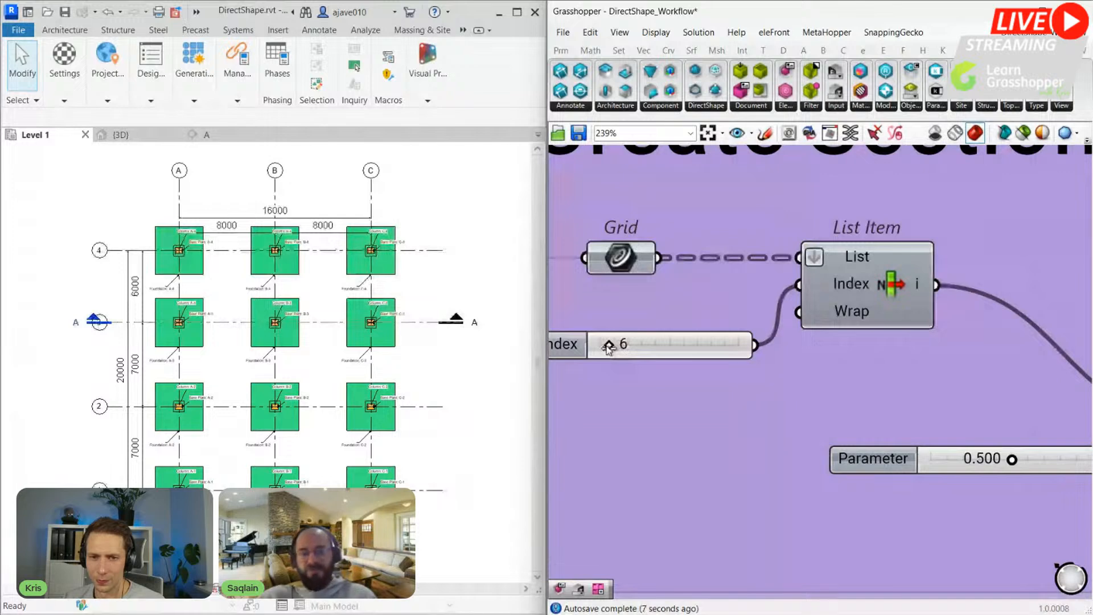
scroll(611, 349, "down", 4)
right_click_drag(928, 499, 785, 452)
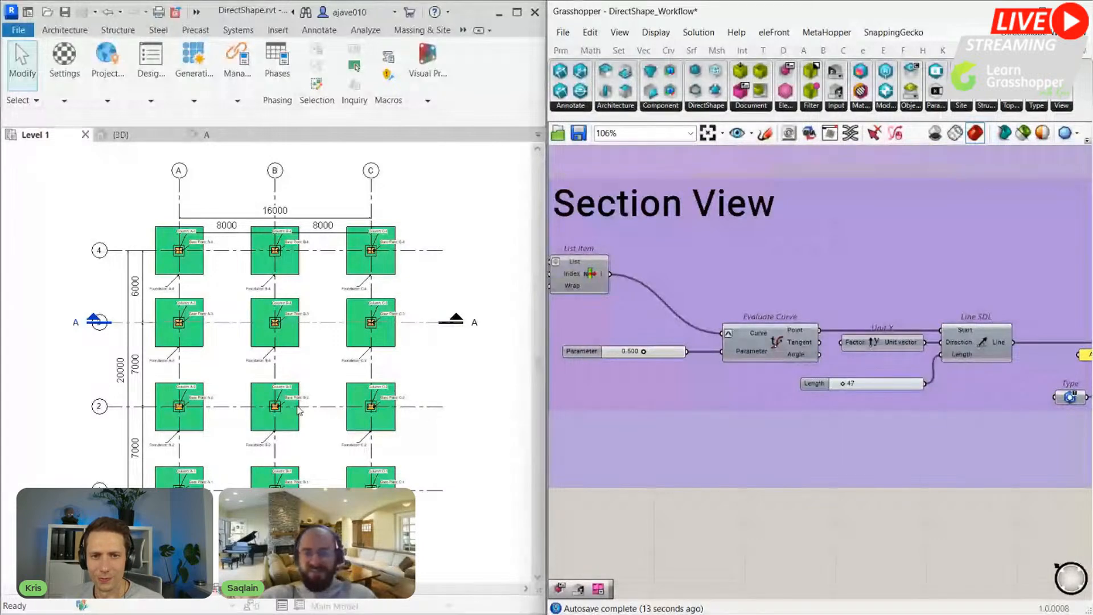
Step: Readjust Line SDL's Length slider so the section A line along grid 3 extends just beyond the column grid
scroll(754, 400, "up", 4)
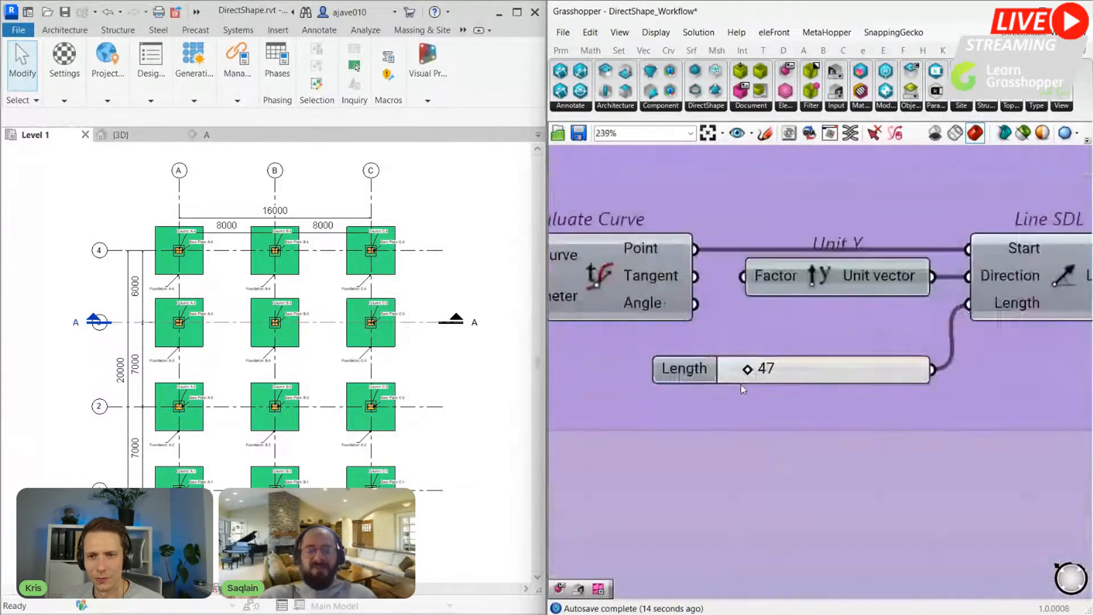
left_click_drag(750, 371, 749, 373)
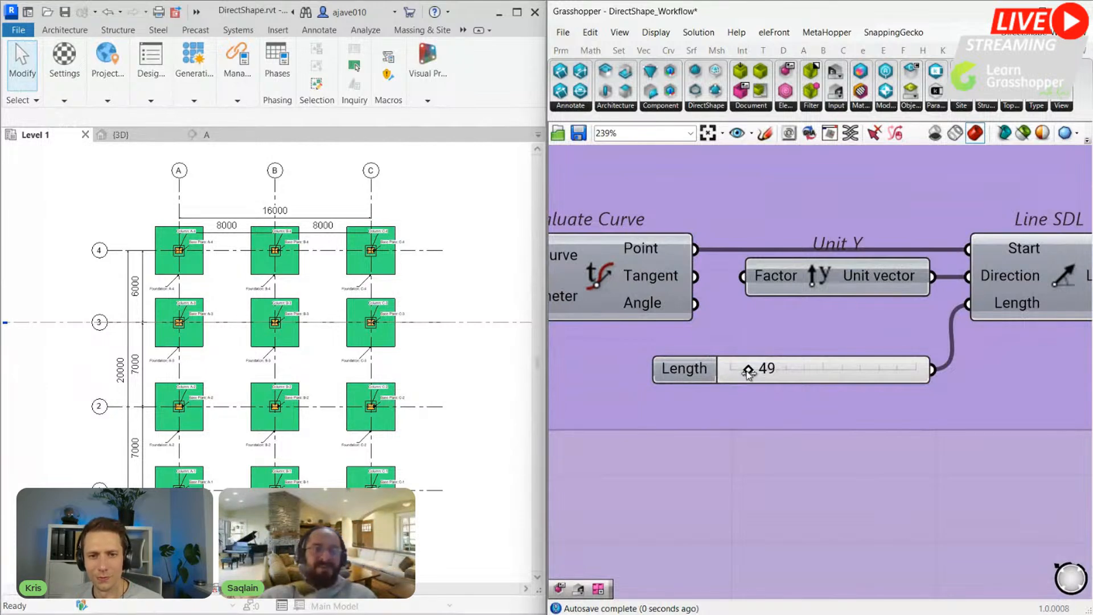
left_click_drag(749, 373, 748, 374)
Step: Open section view A from the Add Section View component in Revit and examine its columns, foundations and levels
scroll(746, 377, "down", 3)
right_click_drag(887, 513, 507, 483)
right_click_drag(787, 461, 927, 425)
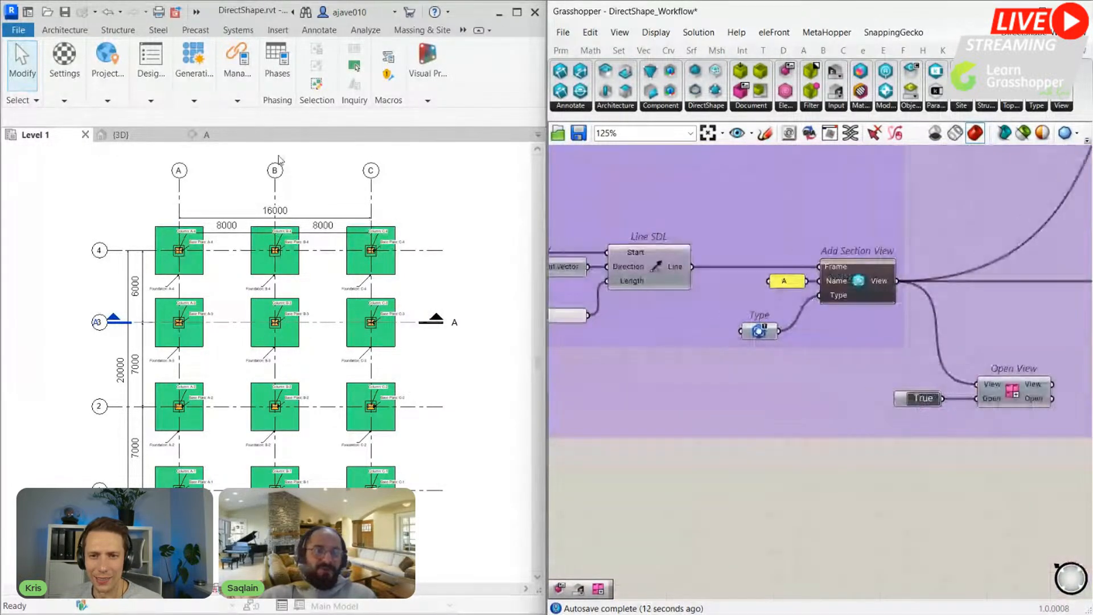
left_click(221, 137)
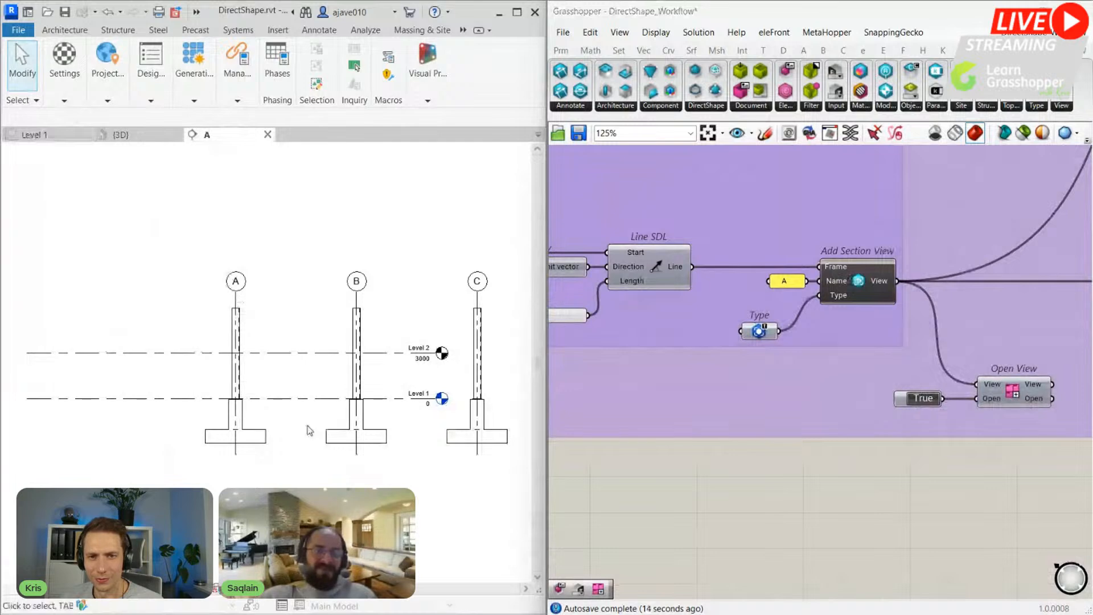
scroll(311, 448, "up", 1)
scroll(311, 448, "up", 2)
scroll(279, 338, "up", 3)
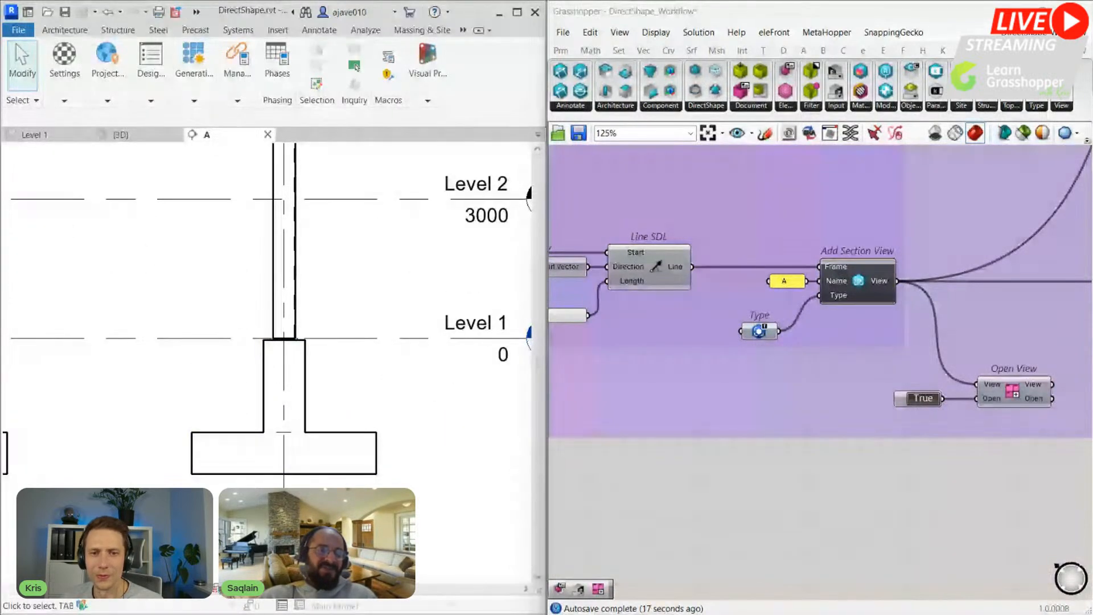
scroll(307, 464, "down", 2)
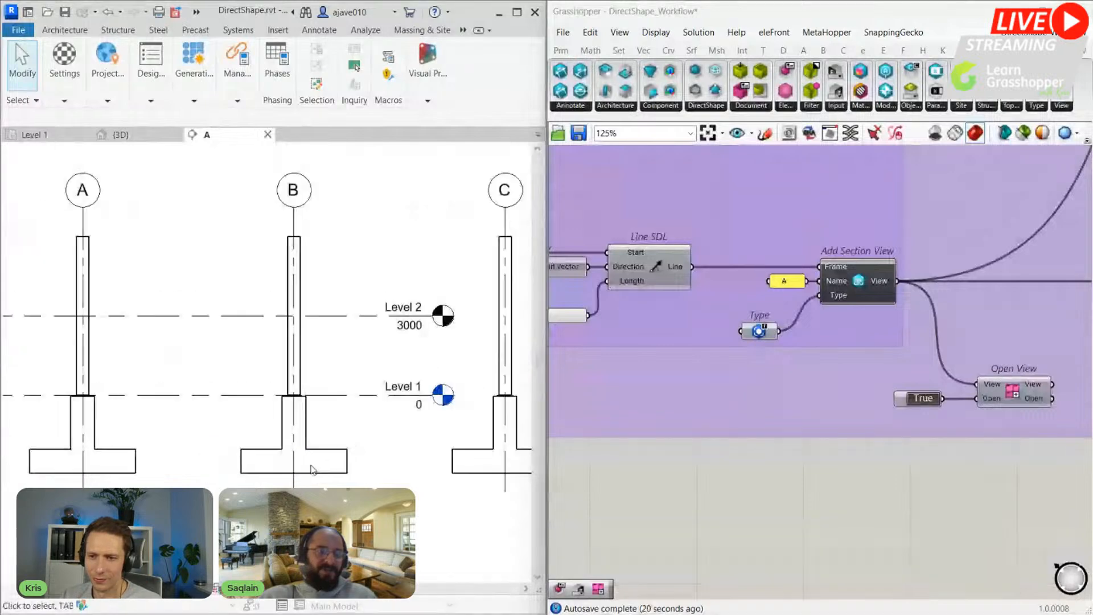
scroll(292, 422, "up", 3)
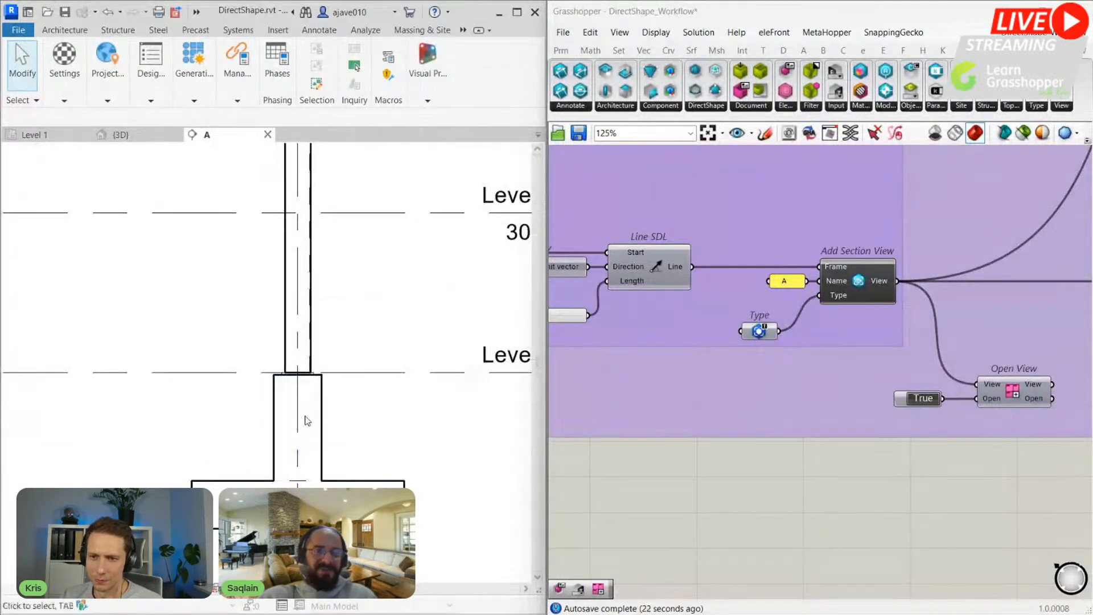
scroll(304, 424, "down", 2)
scroll(303, 424, "down", 4)
scroll(393, 467, "up", 2)
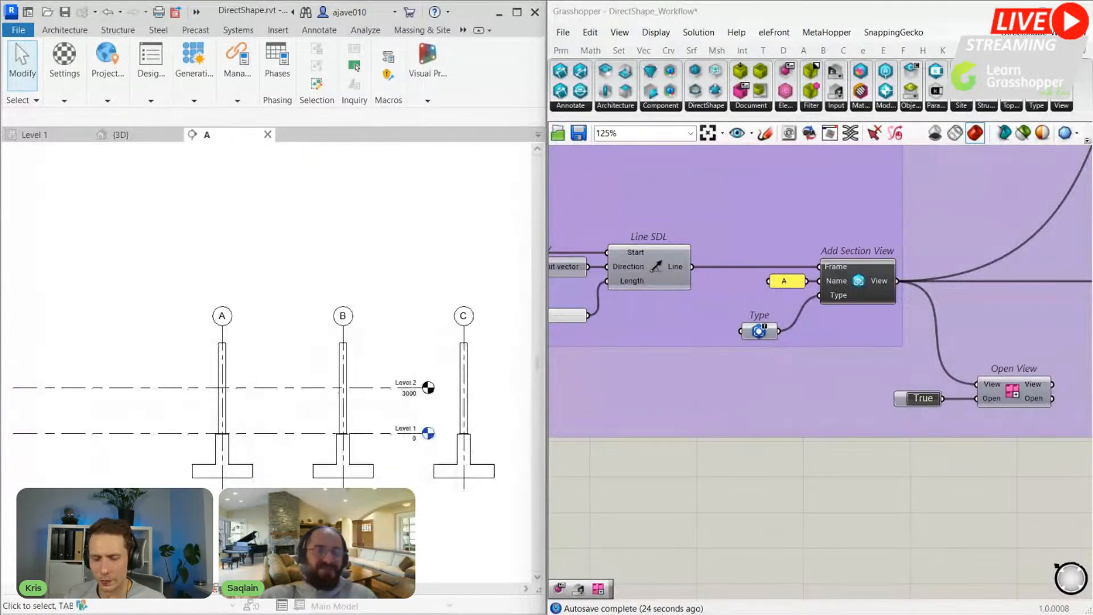
middle_click_drag(376, 505, 380, 479)
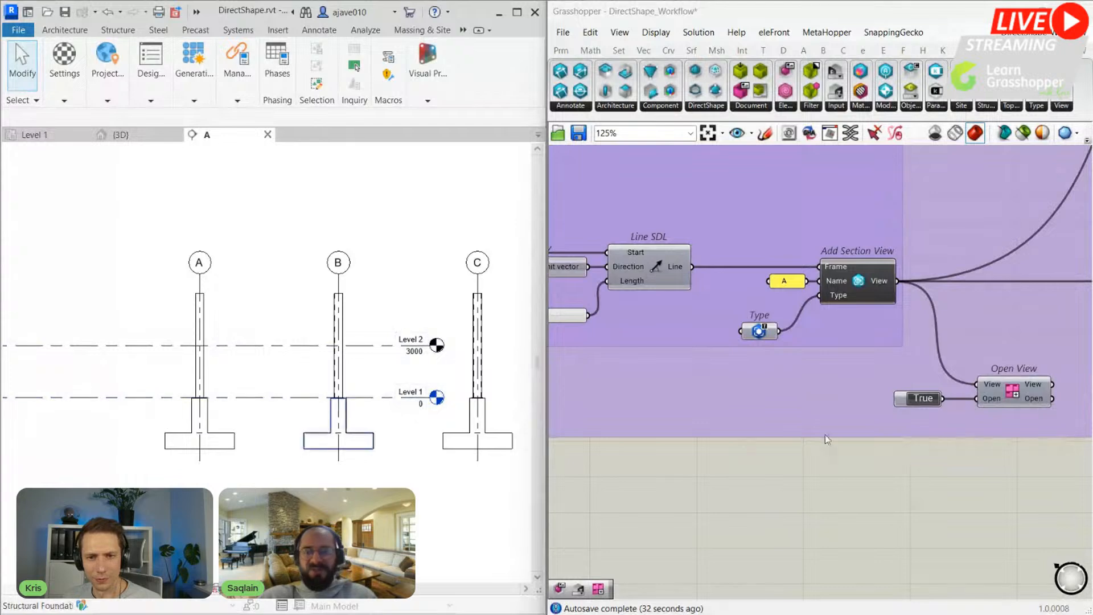
Step: Hide the Levels category in section view A by setting the Category Graphic Overrides' Hidden toggle to True
scroll(788, 453, "down", 4)
scroll(856, 374, "up", 2)
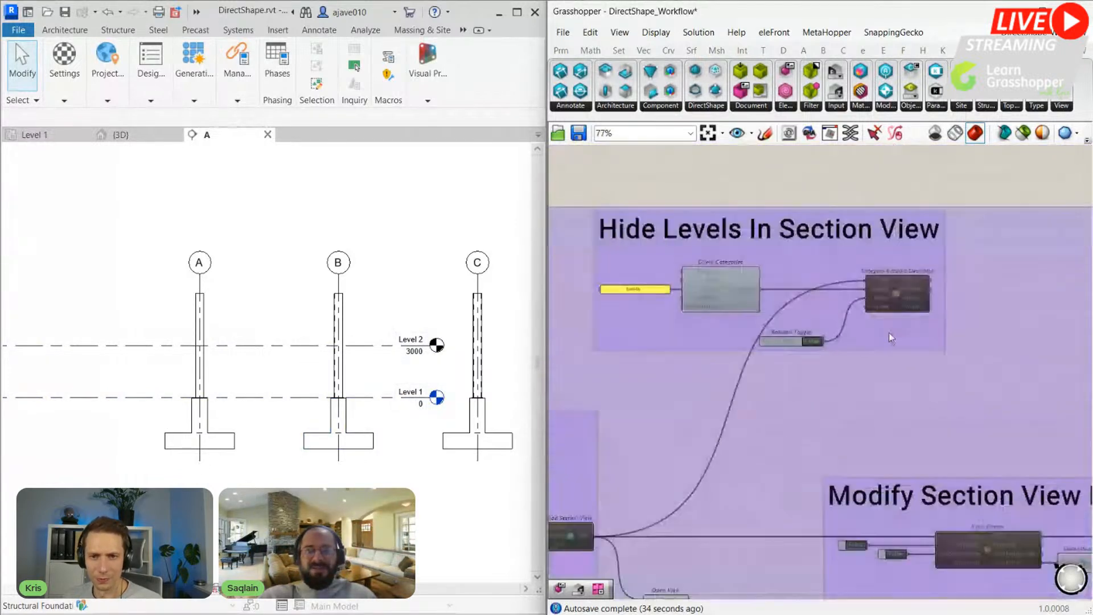
scroll(843, 343, "up", 4)
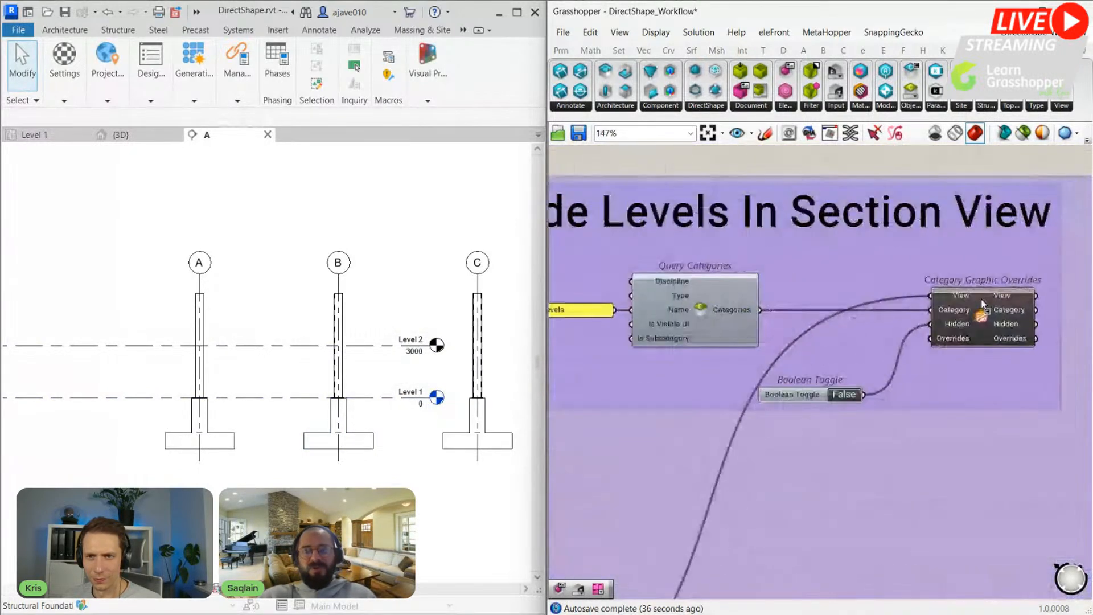
scroll(957, 269, "down", 3)
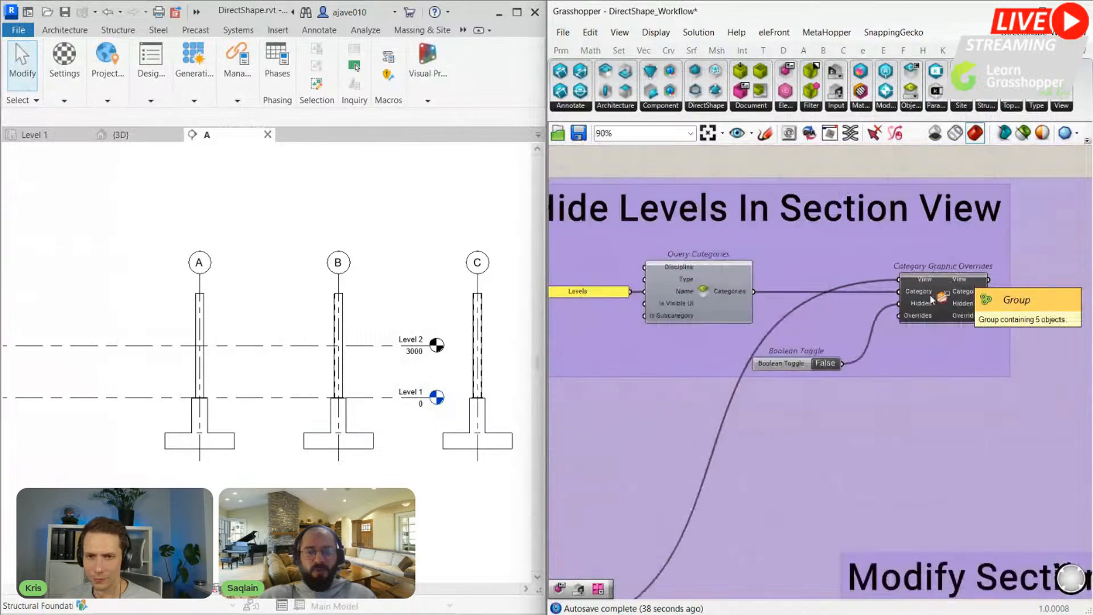
right_click_drag(872, 338, 898, 334)
scroll(761, 281, "up", 1)
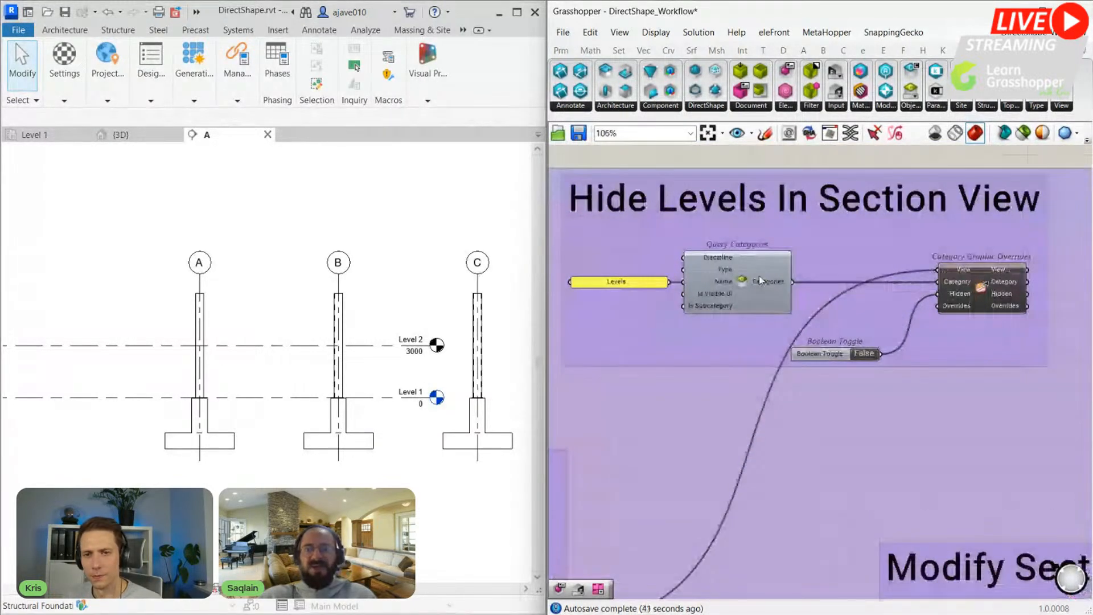
scroll(761, 280, "up", 2)
left_click(850, 343)
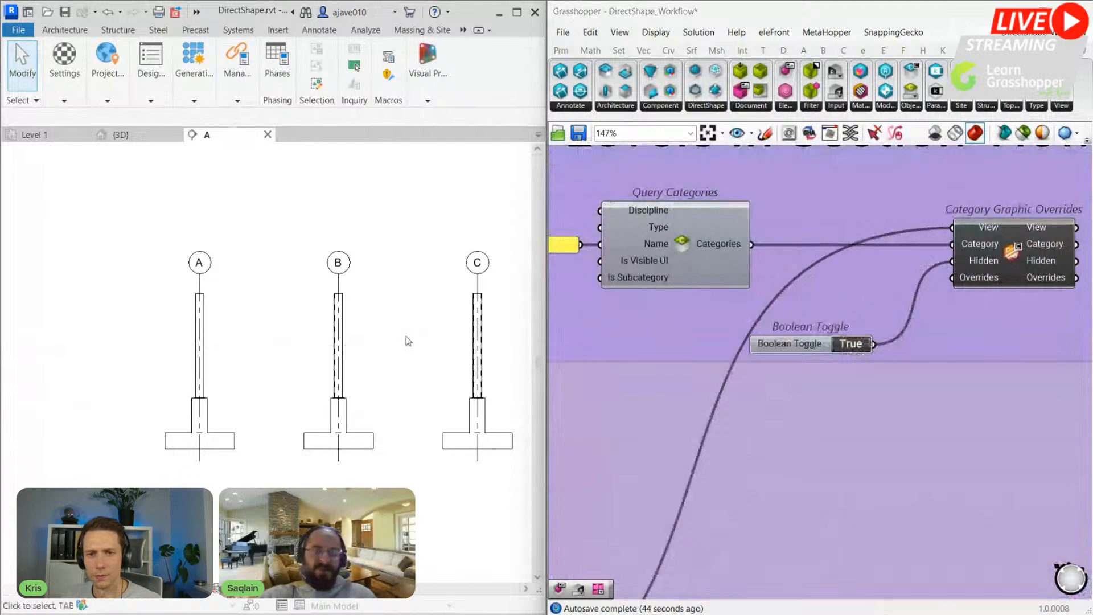
scroll(408, 341, "up", 2)
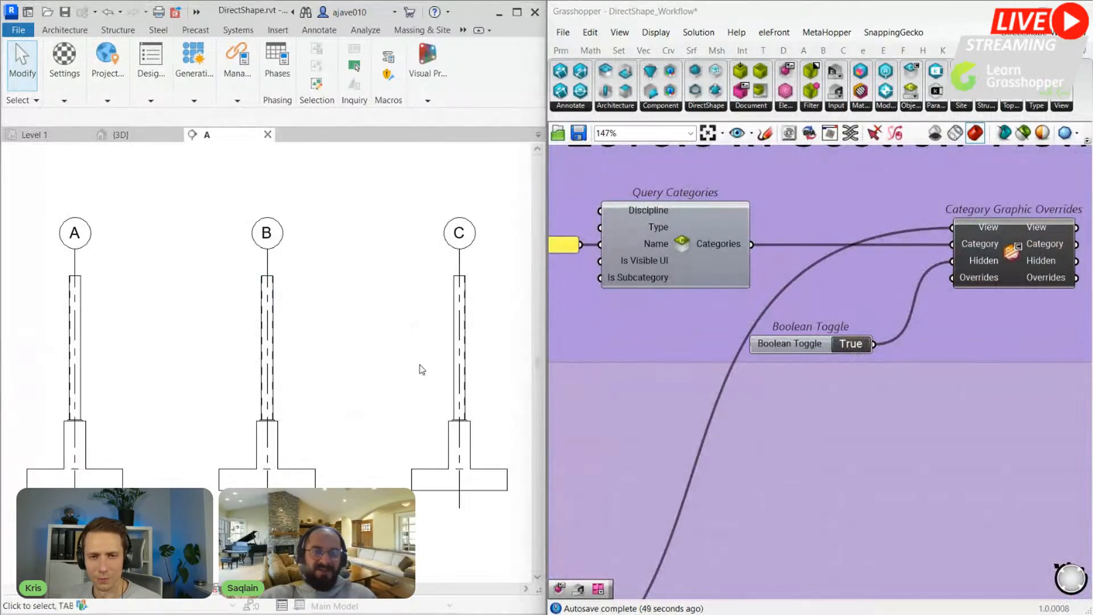
Step: From the Level 1 plan, close section view A by setting the Open View toggle to False and reopen it with True
left_click(50, 134)
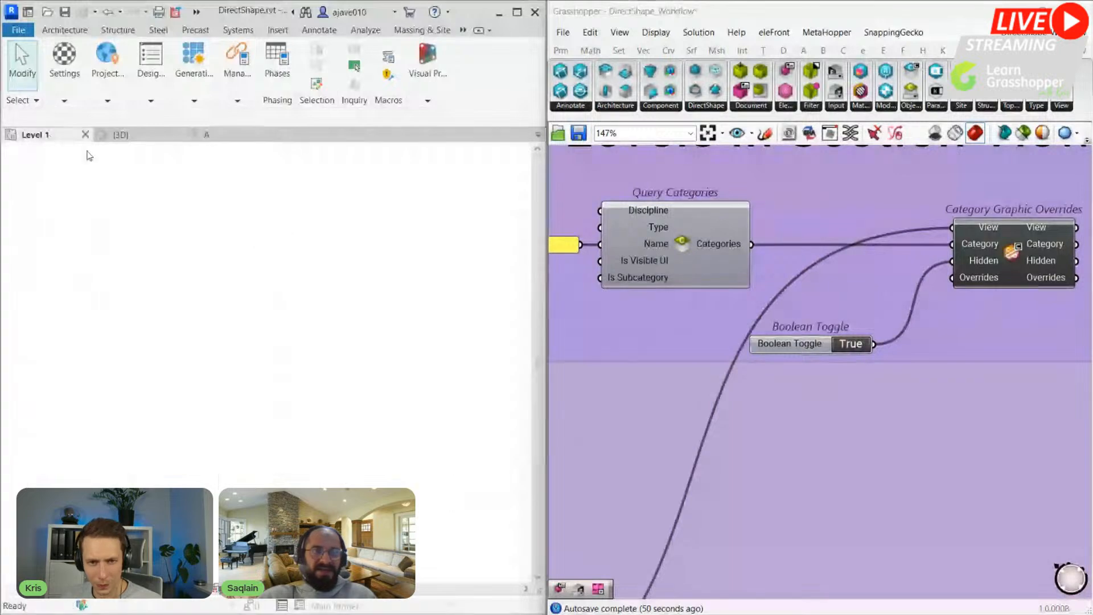
scroll(763, 306, "down", 3)
scroll(639, 532, "up", 3)
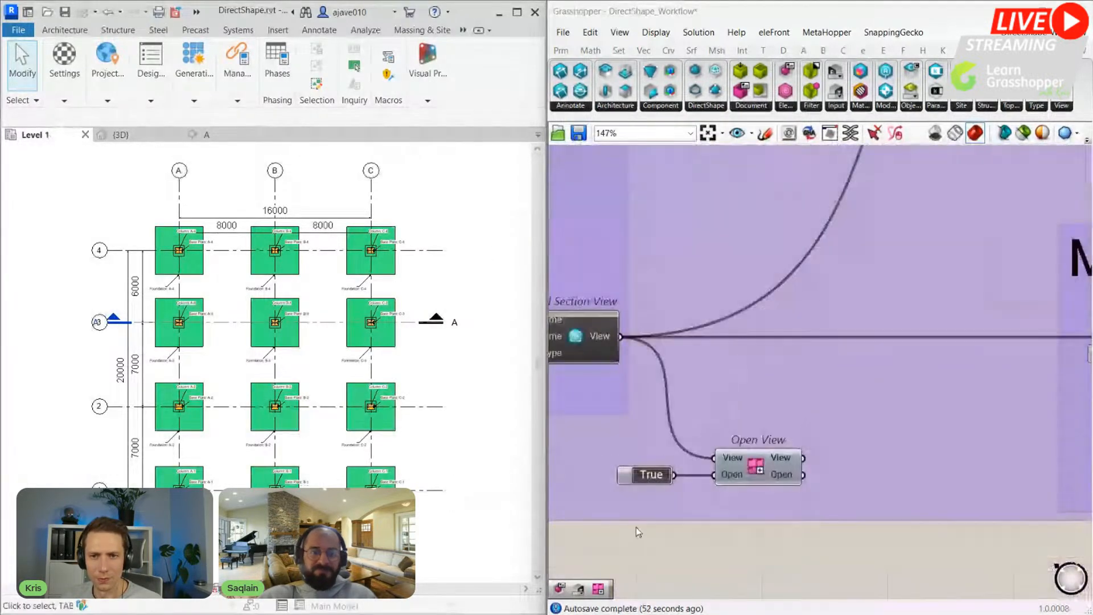
right_click(715, 505)
right_click_drag(670, 545, 805, 486)
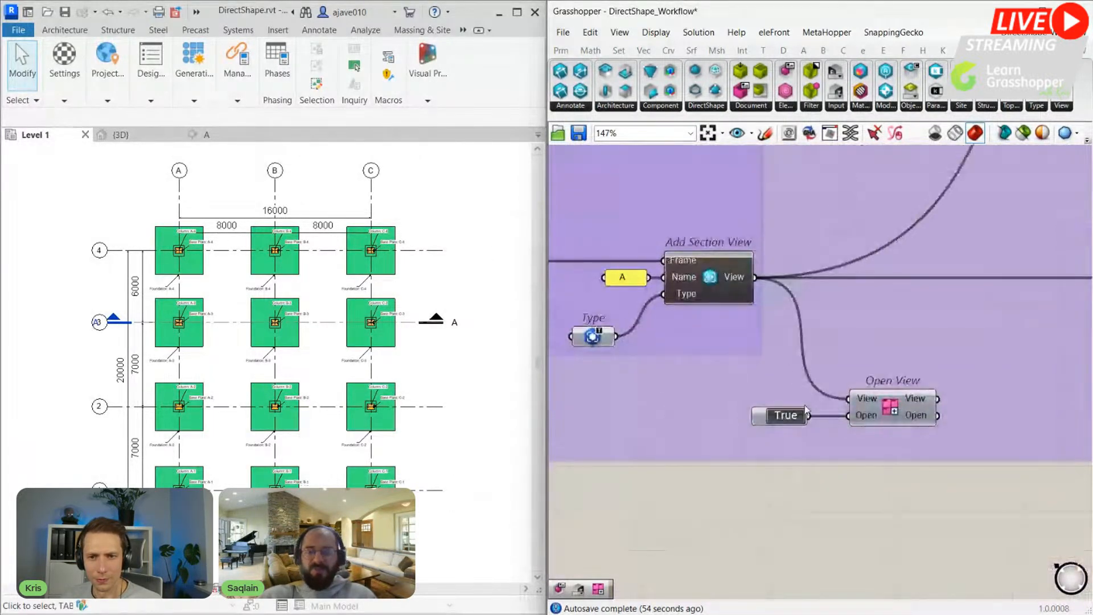
scroll(805, 411, "up", 2)
scroll(805, 412, "down", 1)
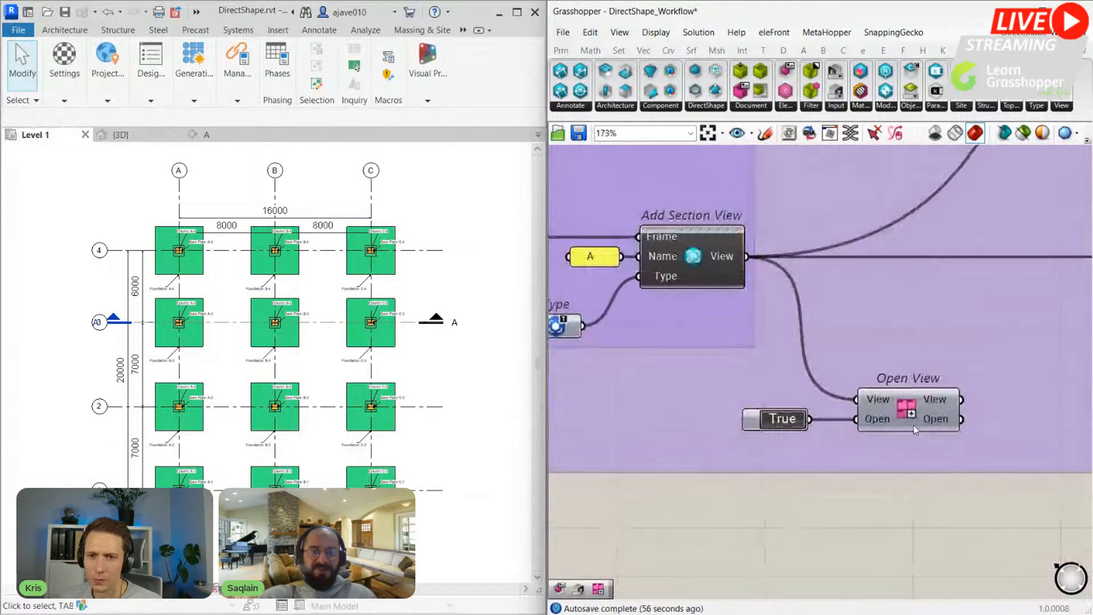
double_click(785, 420)
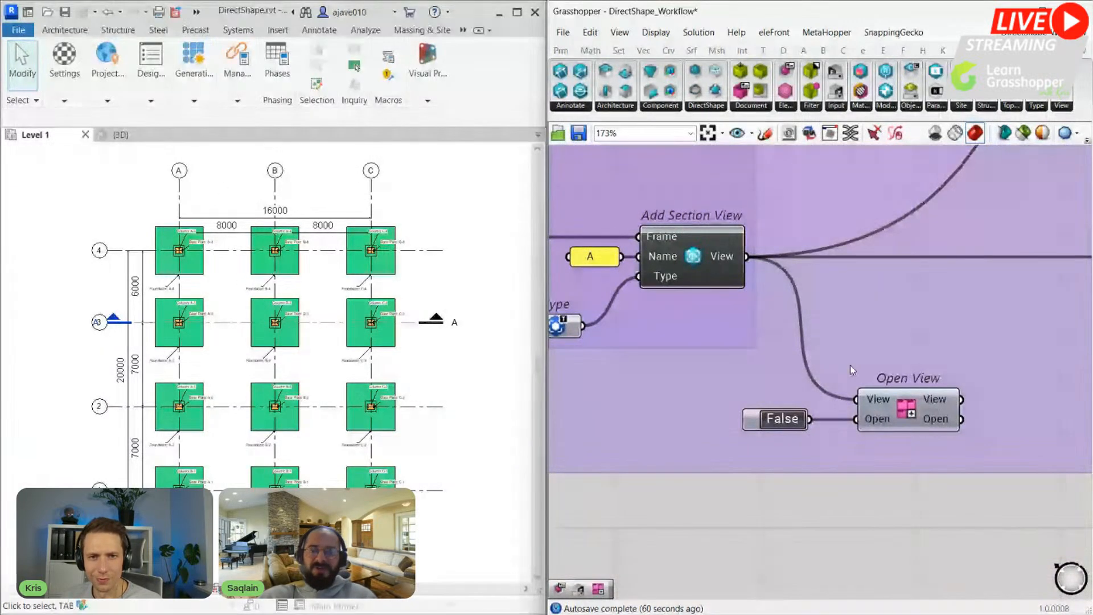
double_click(762, 418)
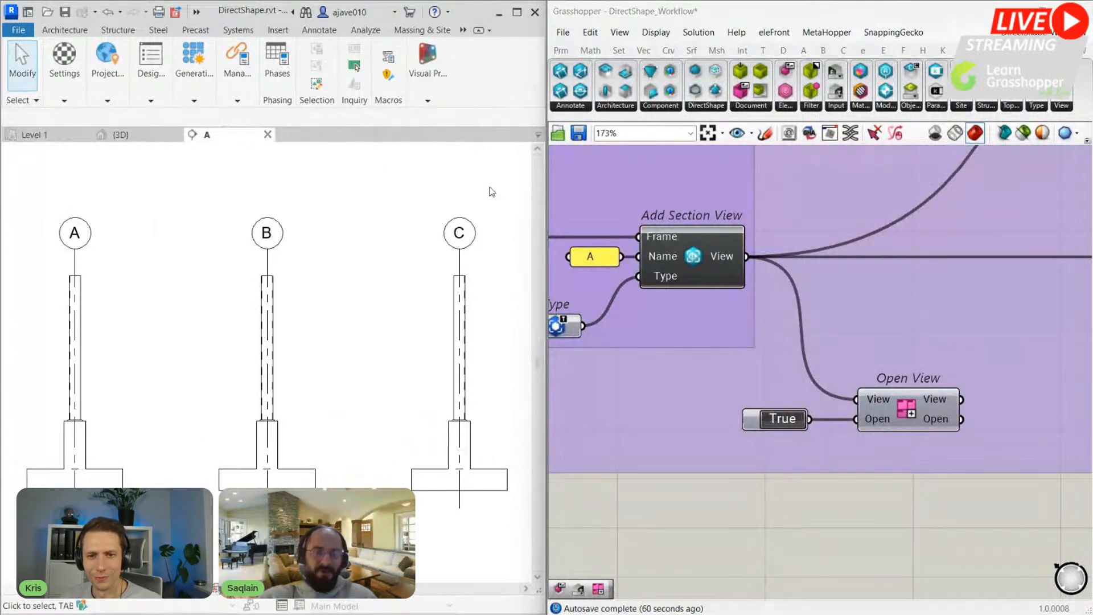
Step: Return to the Level 1 plan, select the section A line and bring the Modify Section View Extent group into view
left_click(39, 138)
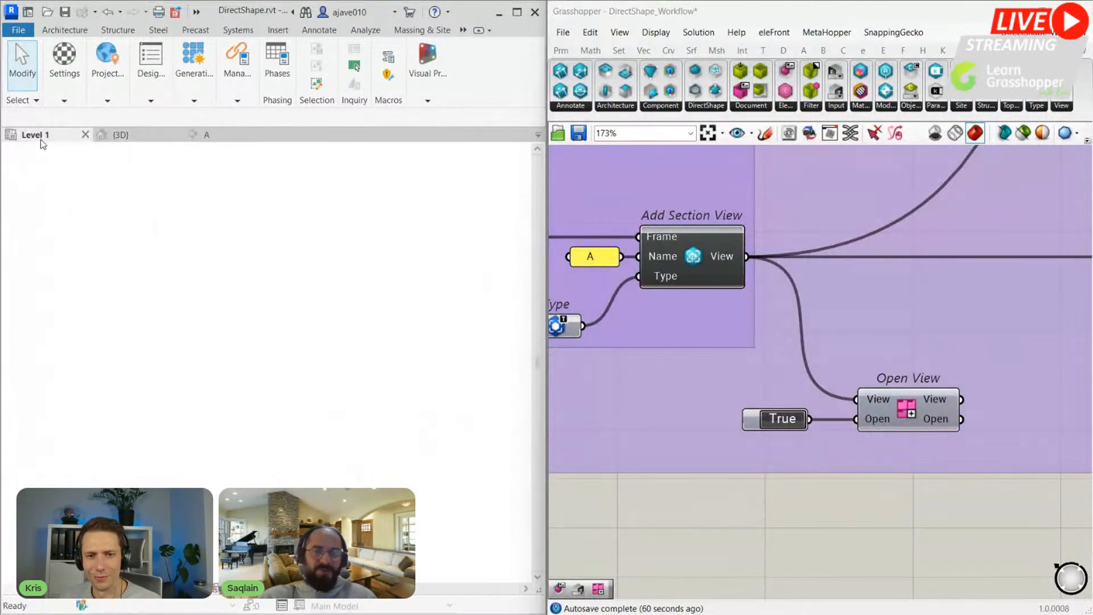
scroll(719, 414, "down", 3)
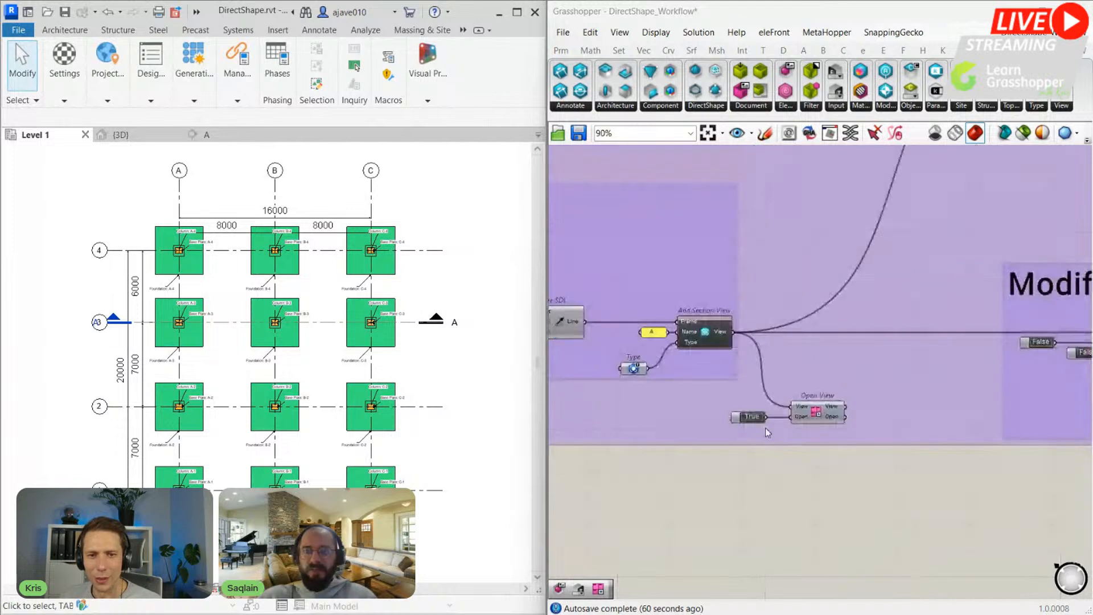
right_click_drag(852, 490, 797, 441)
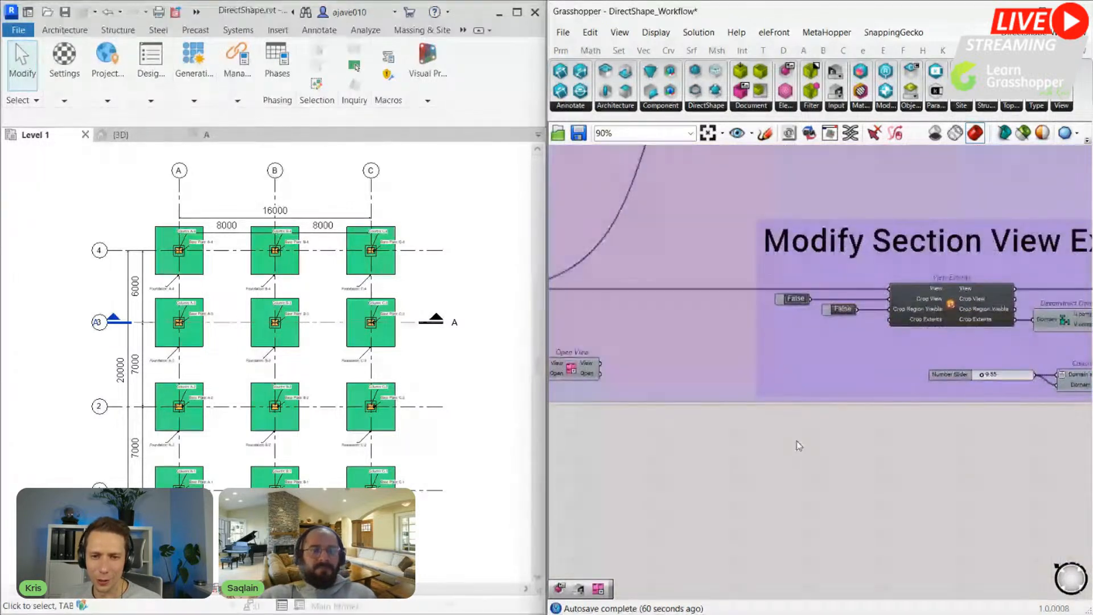
left_click(415, 323)
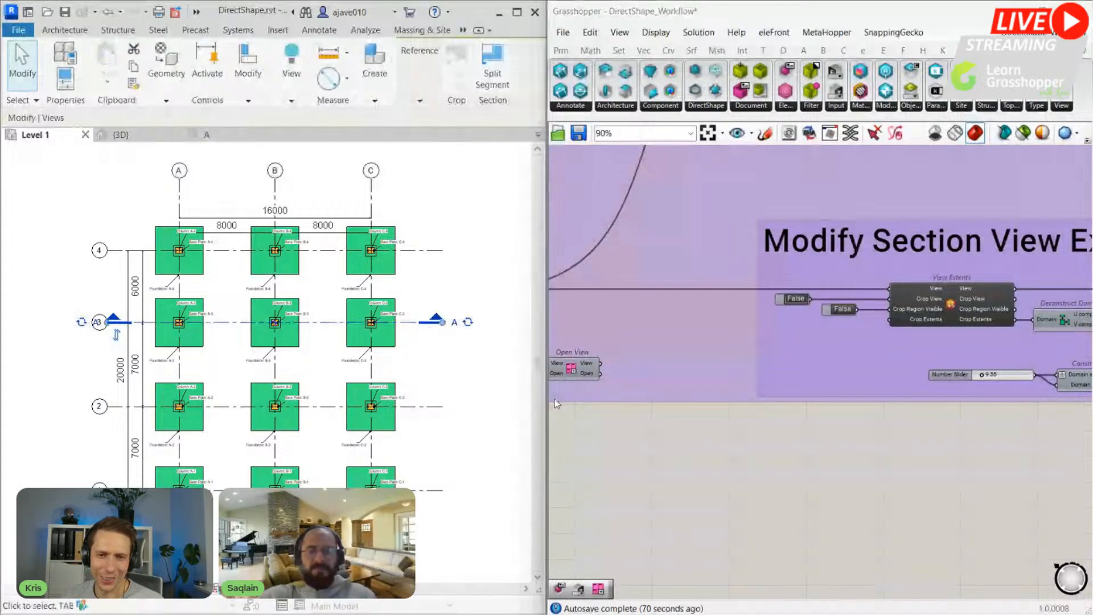
scroll(735, 449, "down", 4)
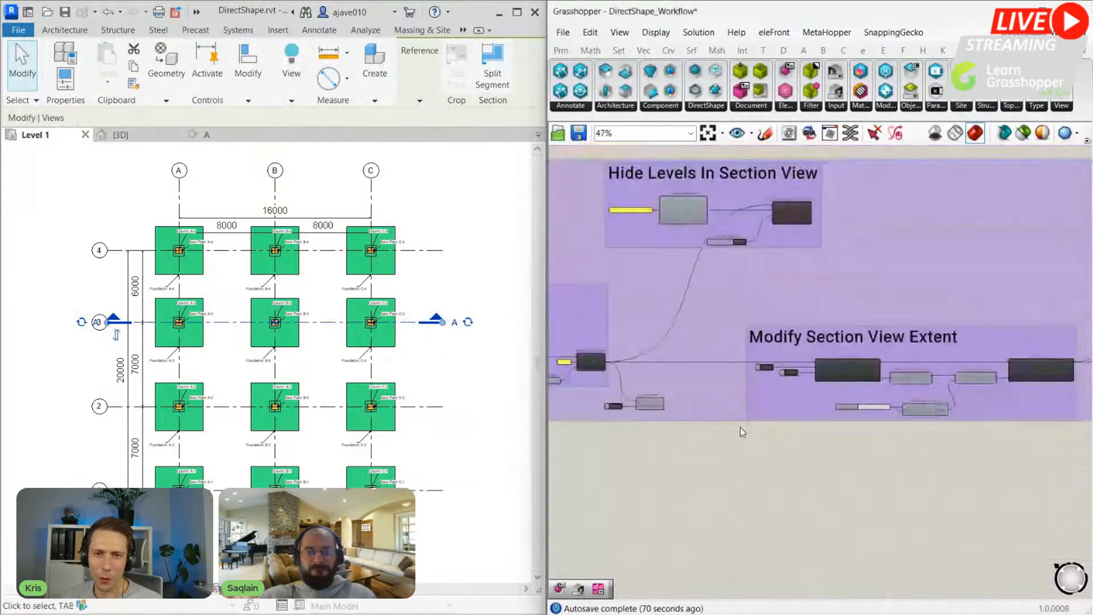
Step: Display the selected section A line's properties alongside the whole Level 1 grid layout
right_click(734, 437)
left_click(678, 471)
right_click_drag(750, 460, 712, 422)
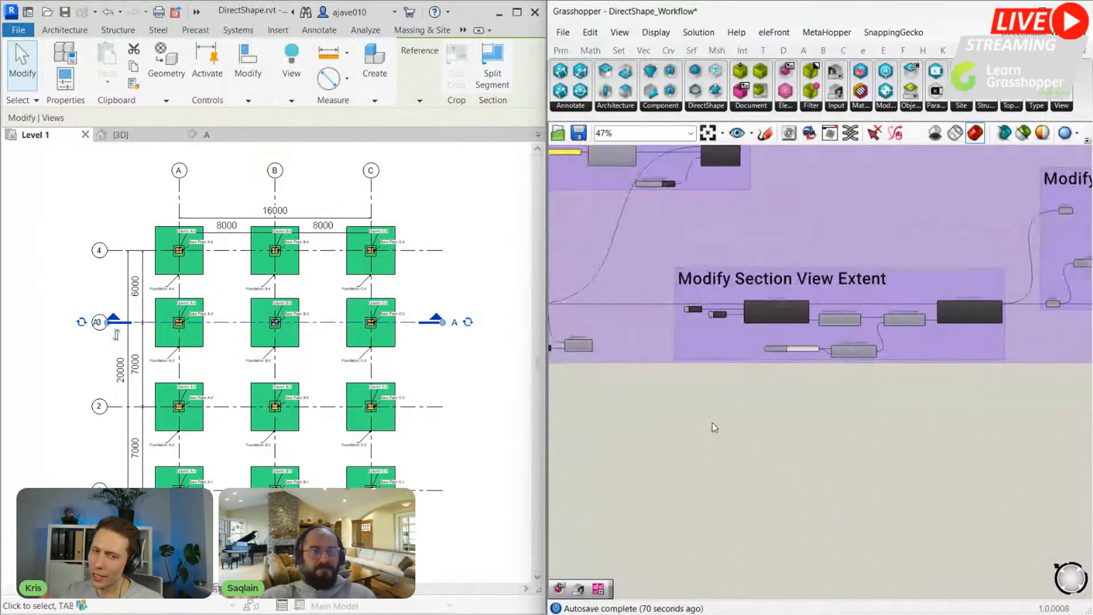
left_click(67, 83)
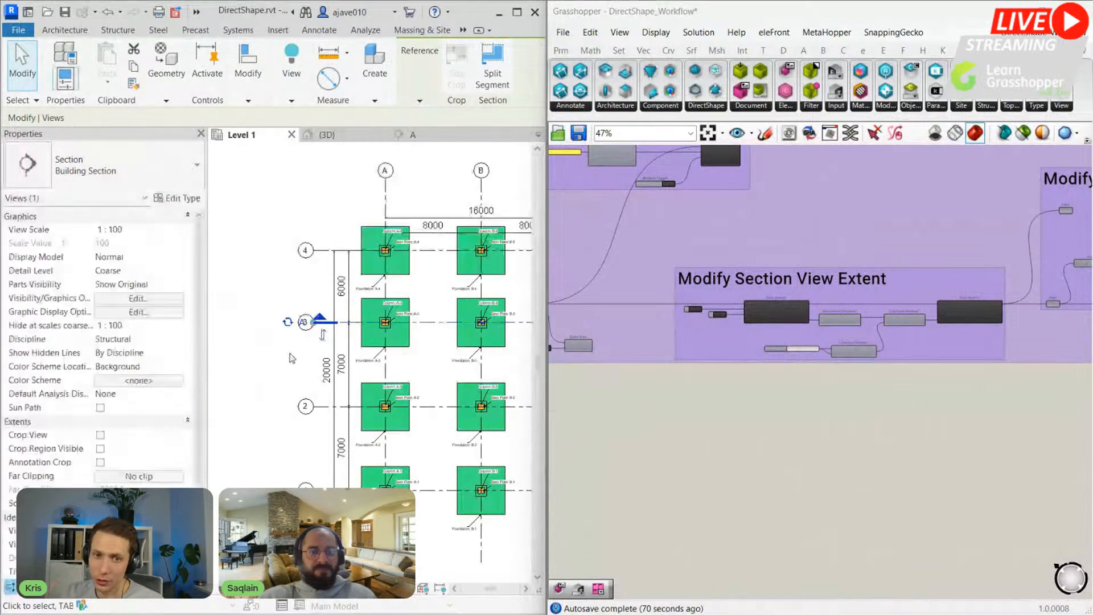
middle_click(279, 370)
middle_click(278, 370)
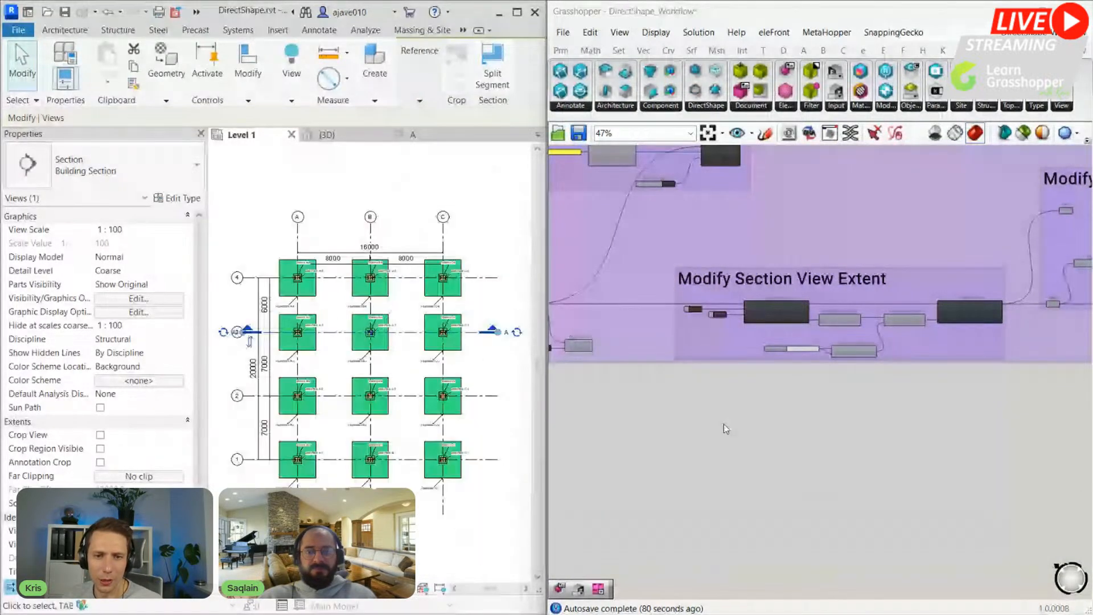
Step: Examine how the components in the Modify Section View Extent group are wired in Grasshopper
left_click(731, 501)
right_click_drag(730, 448, 697, 490)
scroll(803, 493, "down", 2)
scroll(797, 487, "up", 3)
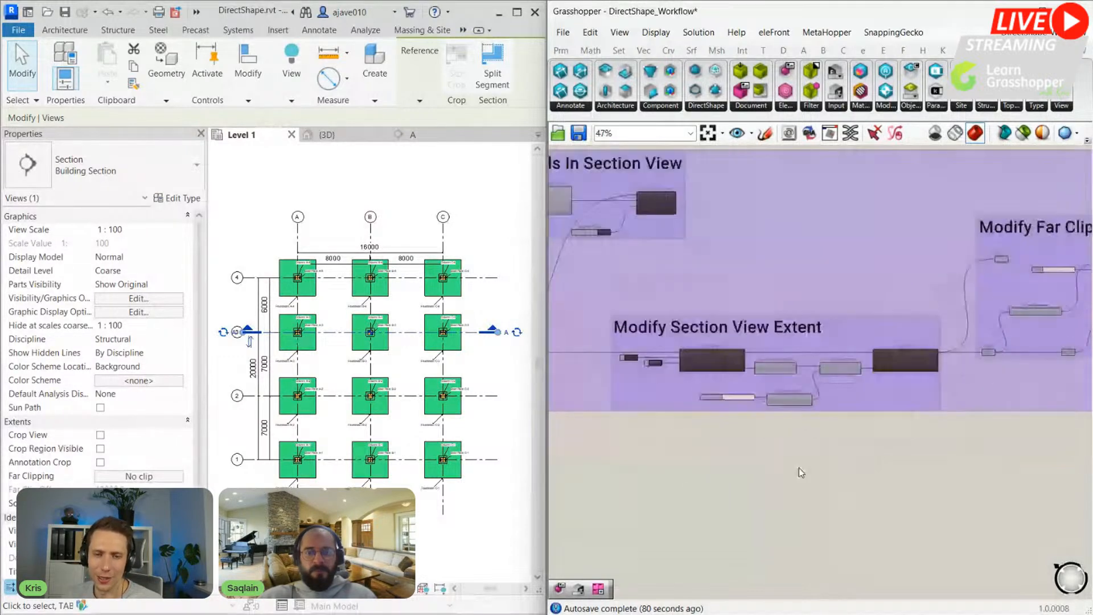
right_click_drag(802, 466, 809, 480)
right_click_drag(712, 496, 746, 495)
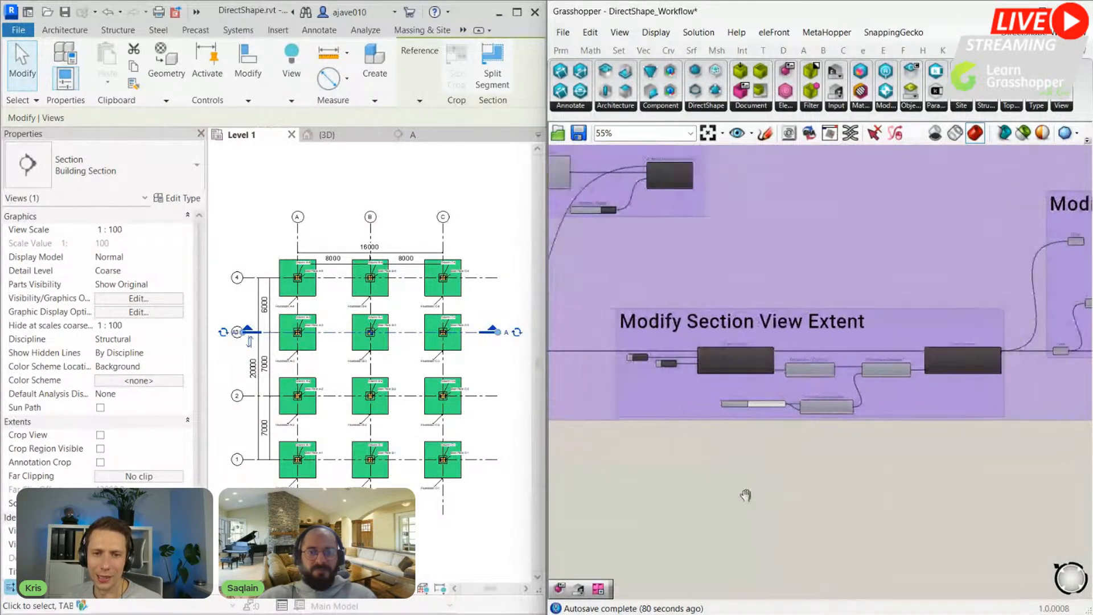
scroll(801, 481, "up", 1)
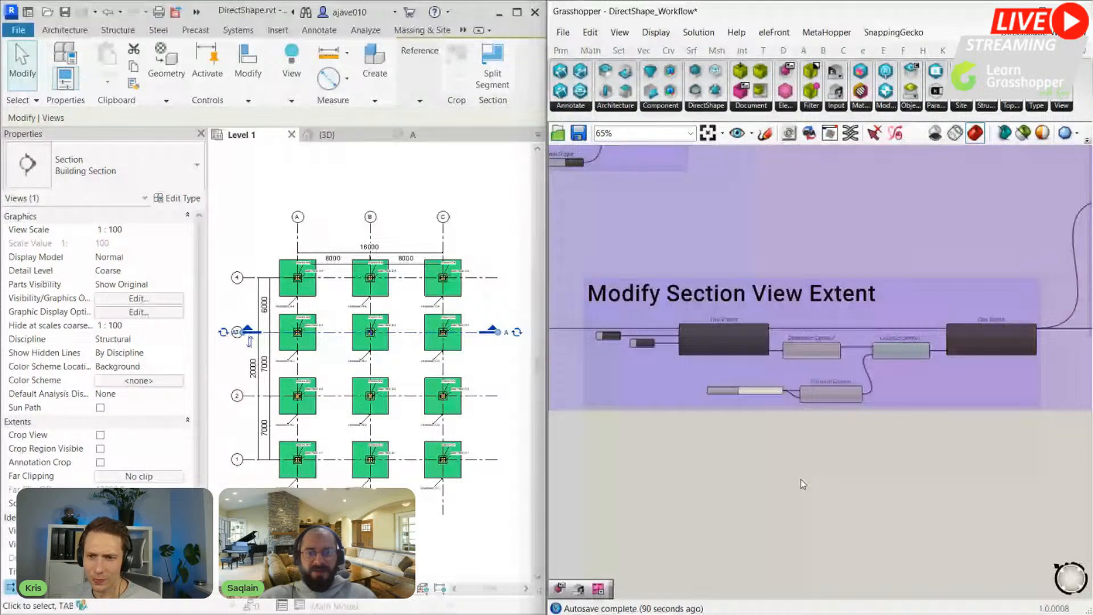
right_click_drag(801, 480, 815, 484)
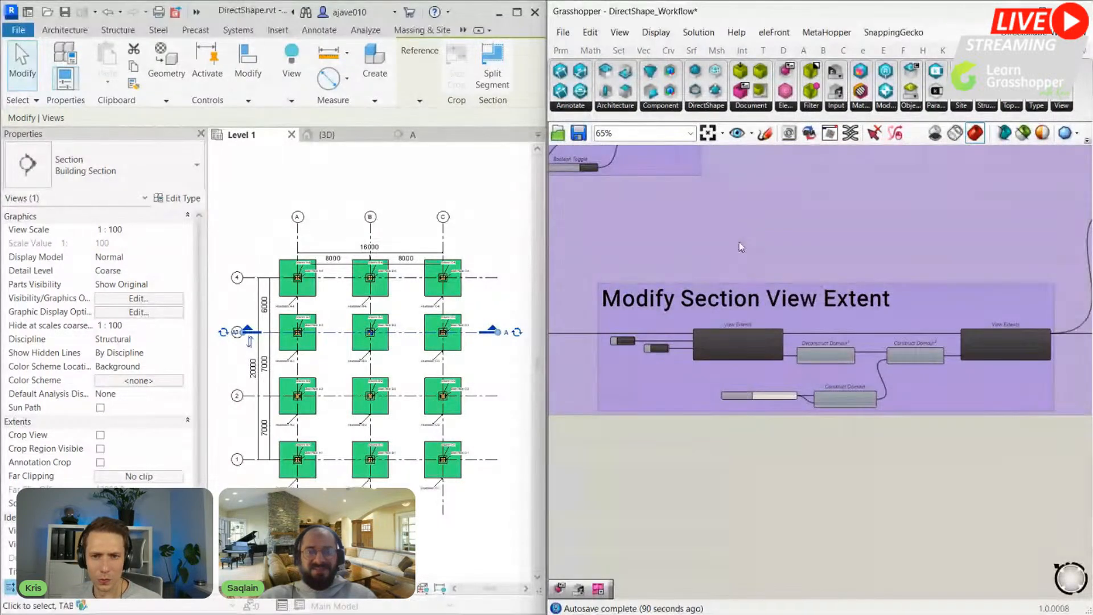
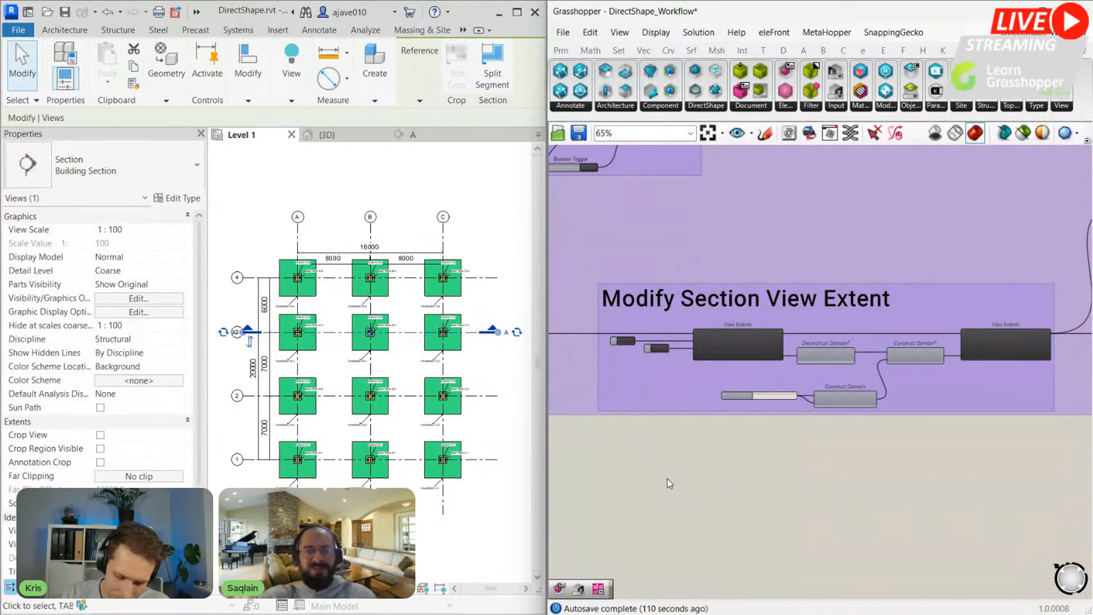
right_click_drag(675, 477, 748, 473)
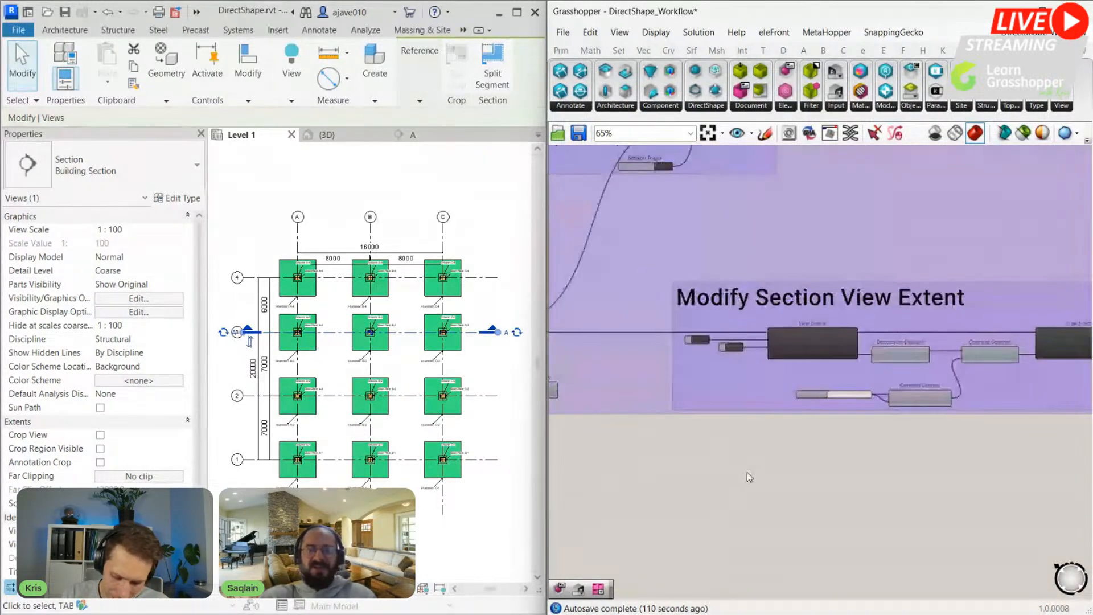
scroll(478, 353, "up", 1)
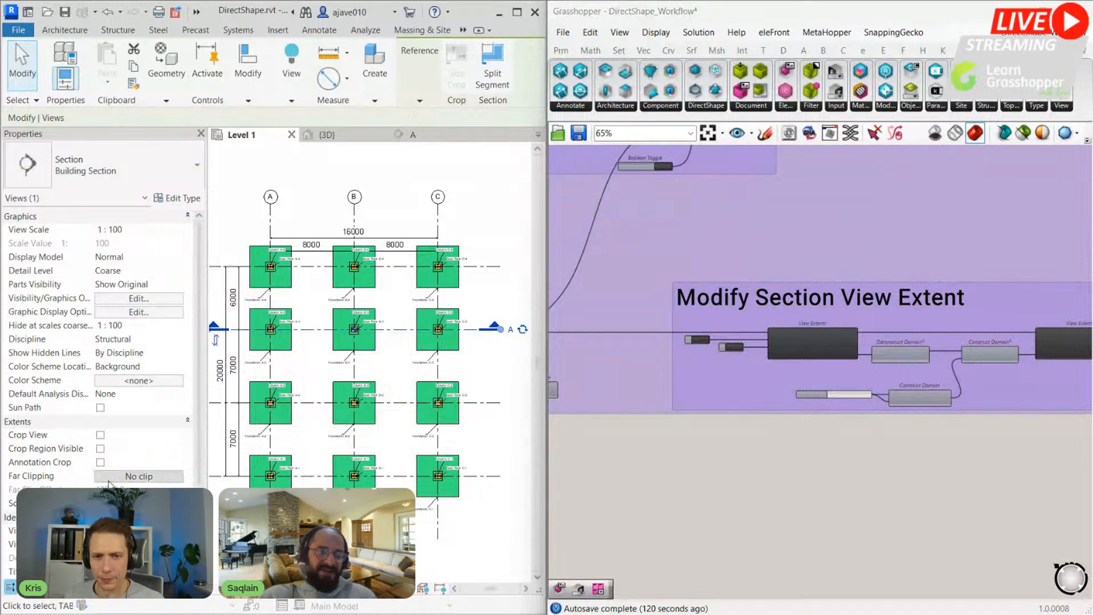
Step: Review section A's Far Clipping options in Revit and leave the dialog without choosing one
left_click(135, 477)
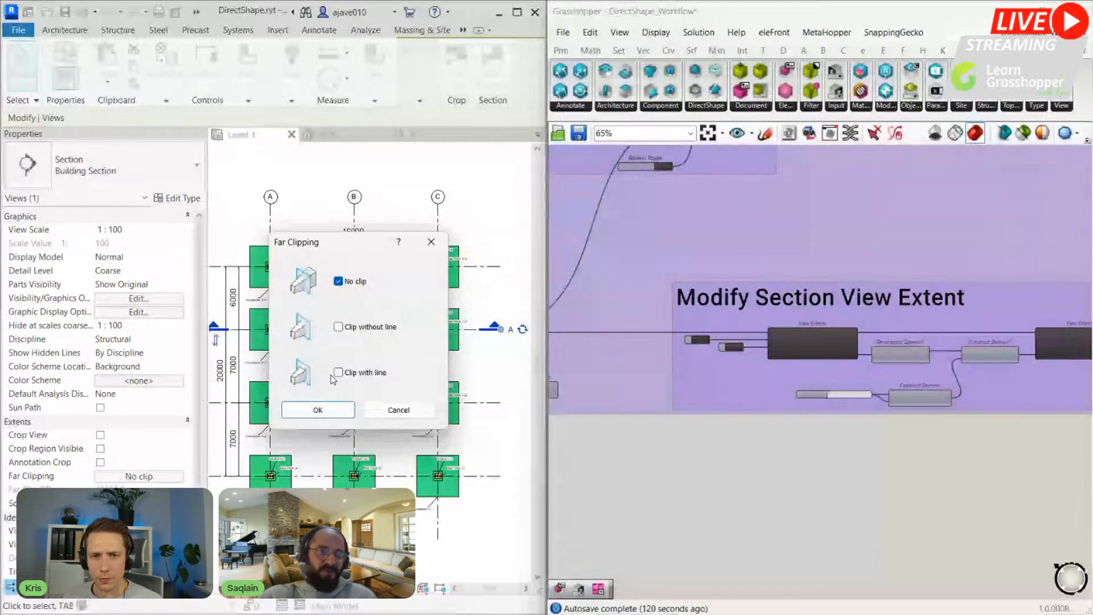
left_click(432, 242)
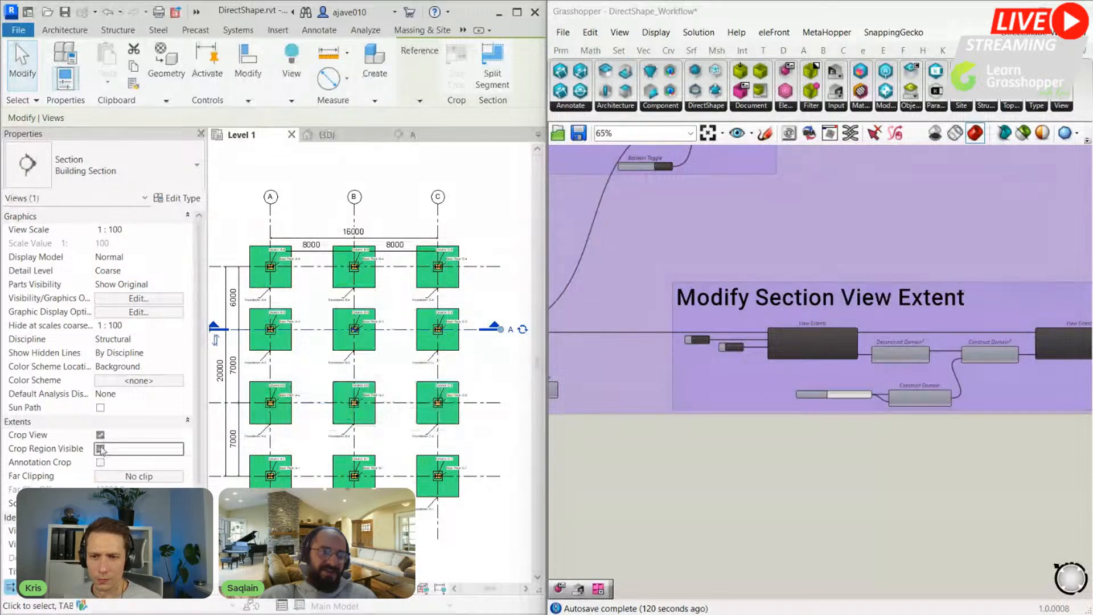
right_click(716, 442)
left_click(706, 445)
right_click_drag(788, 432, 732, 418)
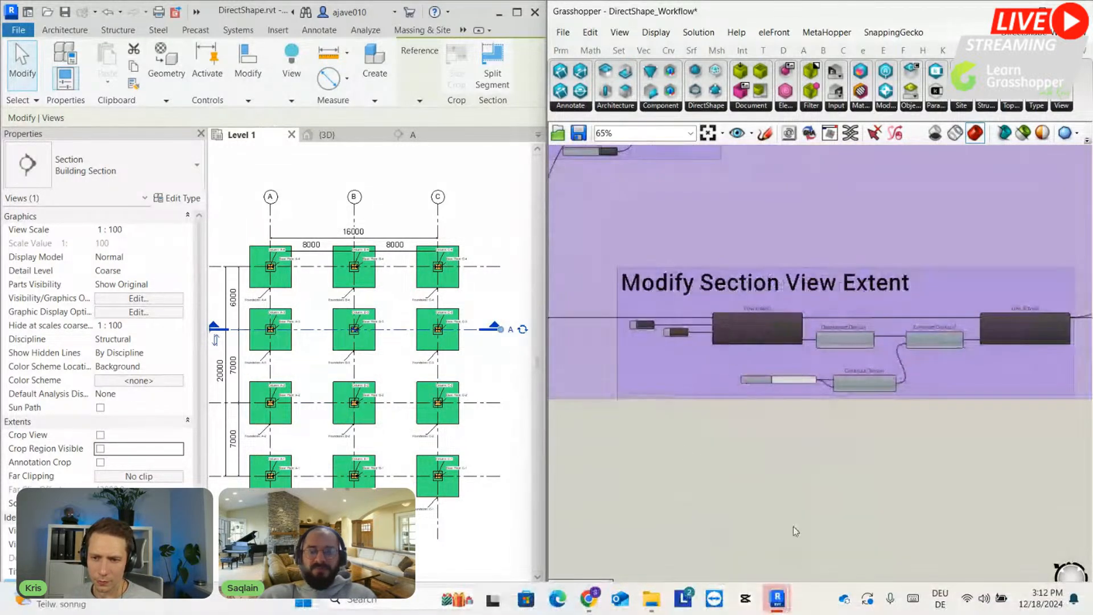
mouse_move(777, 598)
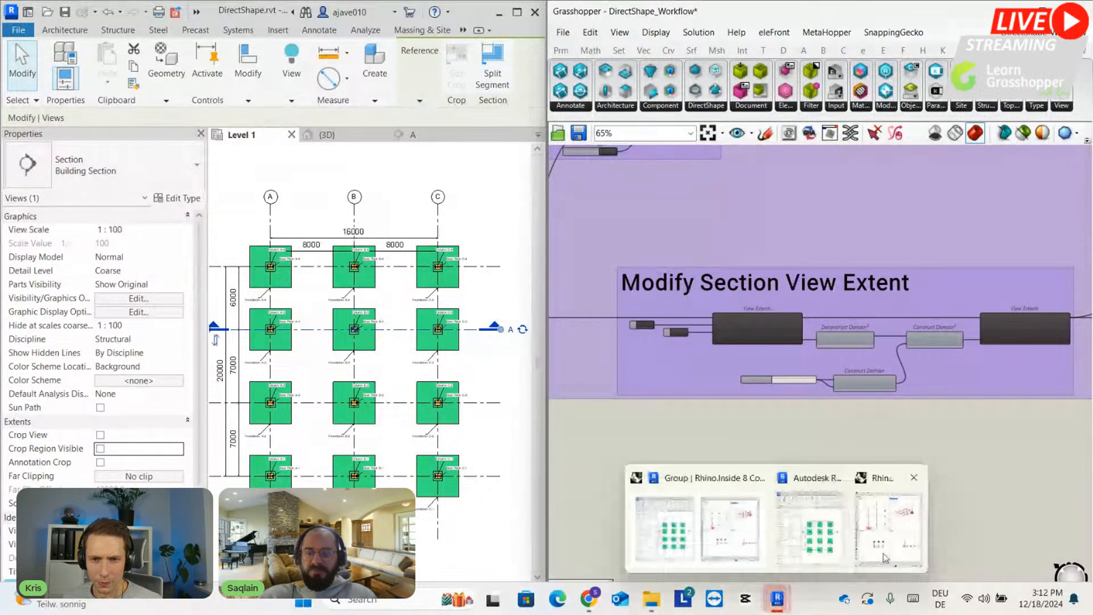
Step: Set the View Extents component's Crop View toggle to True and check the crop setting on the reselected section A line
scroll(747, 395, "up", 5)
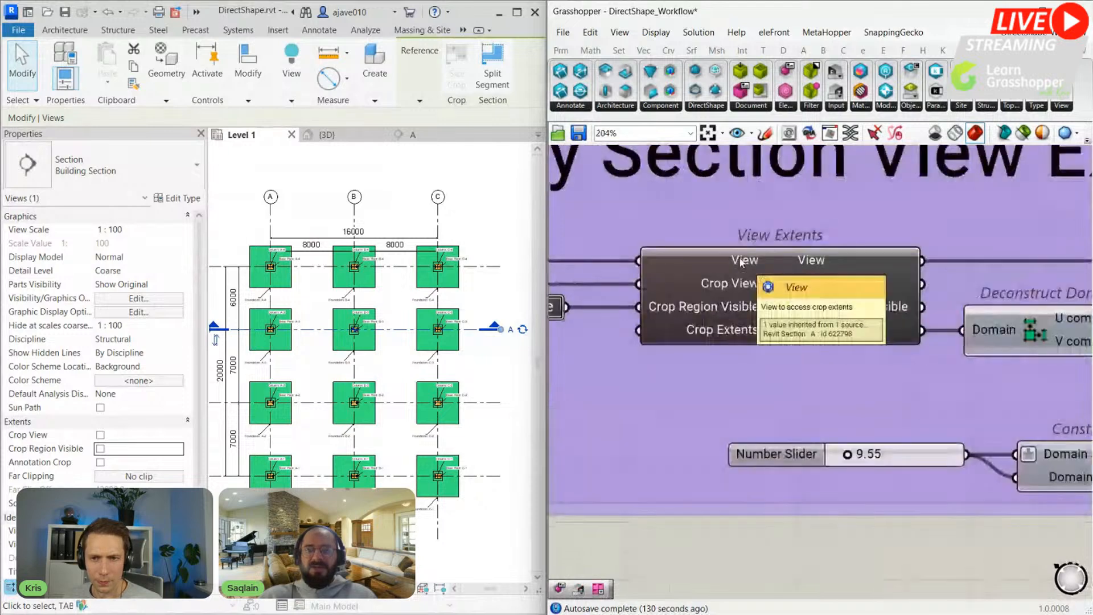
scroll(651, 291, "up", 4)
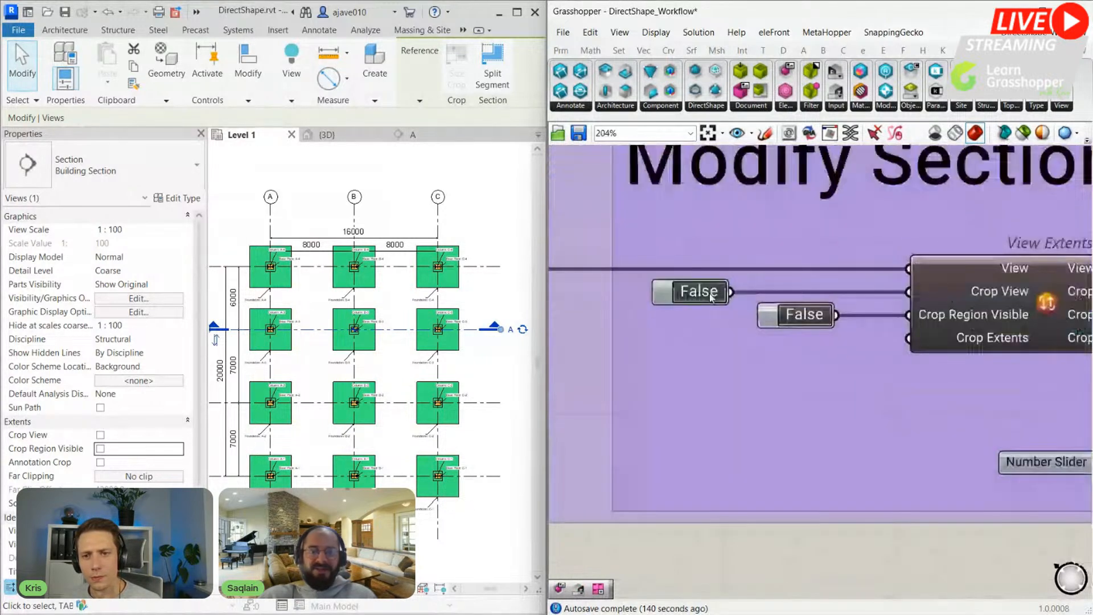
double_click(699, 291)
scroll(487, 377, "down", 5)
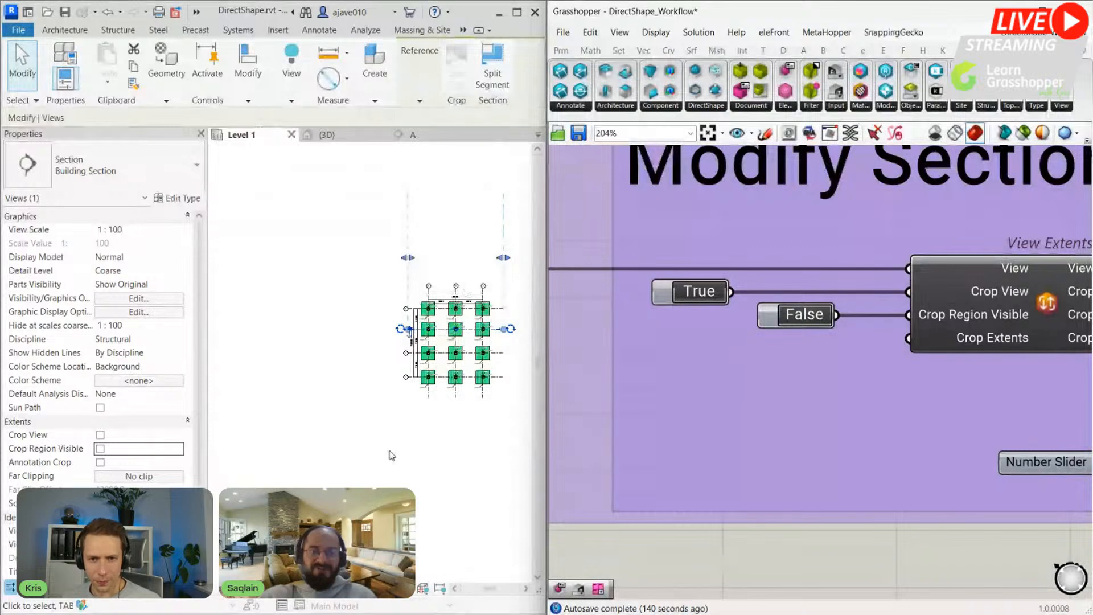
key("Escape")
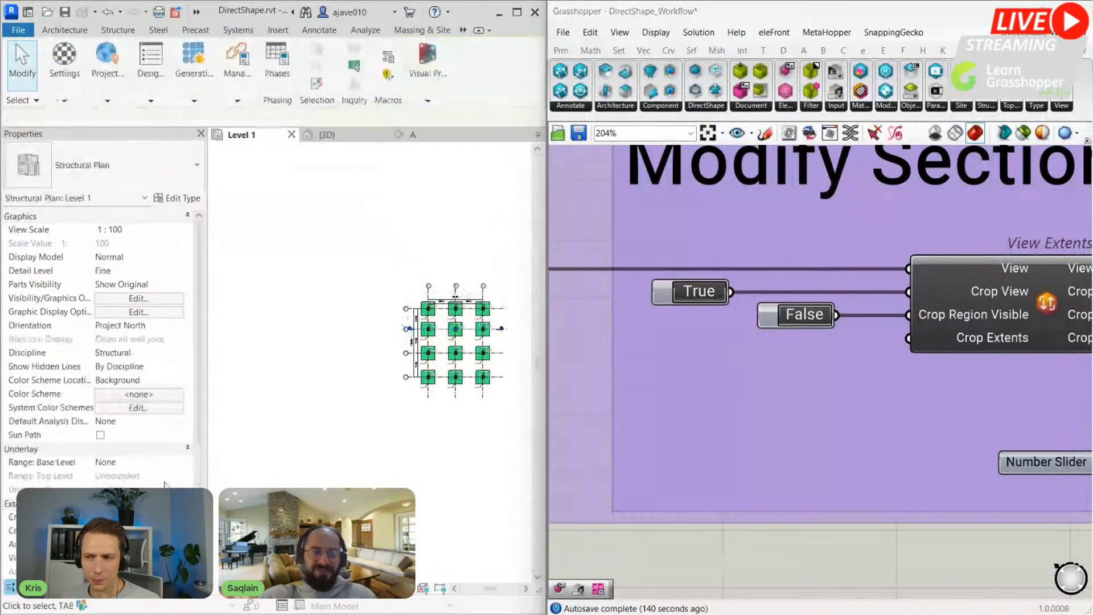
scroll(467, 329, "up", 3)
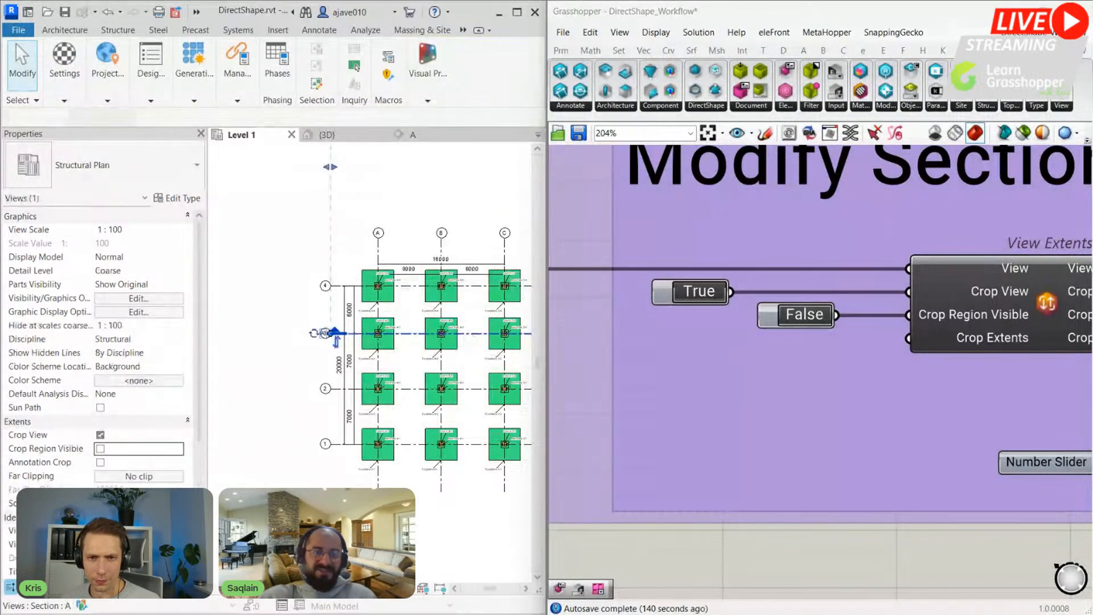
left_click(473, 335)
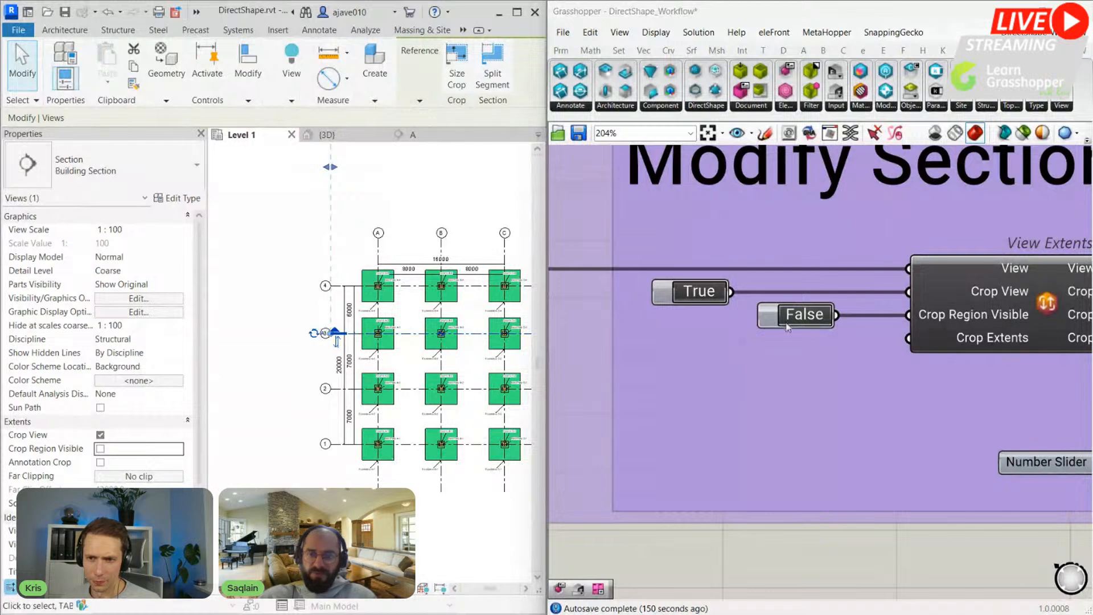
Step: Set the View Extents component's Crop Region Visible toggle to True and view section A's extent in the plan
scroll(681, 411, "down", 4)
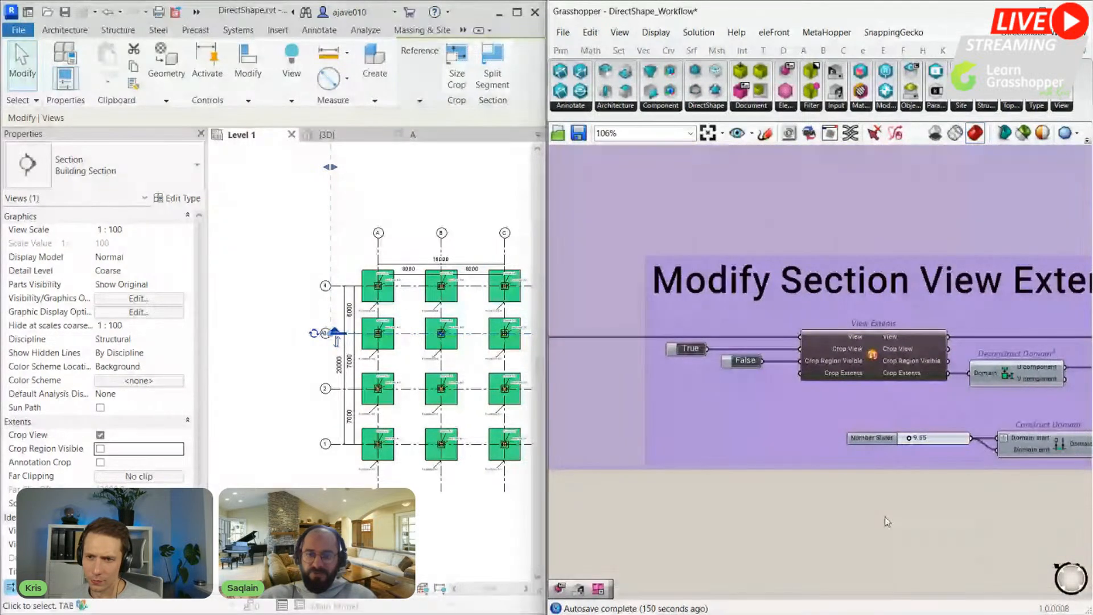
right_click_drag(902, 511, 761, 503)
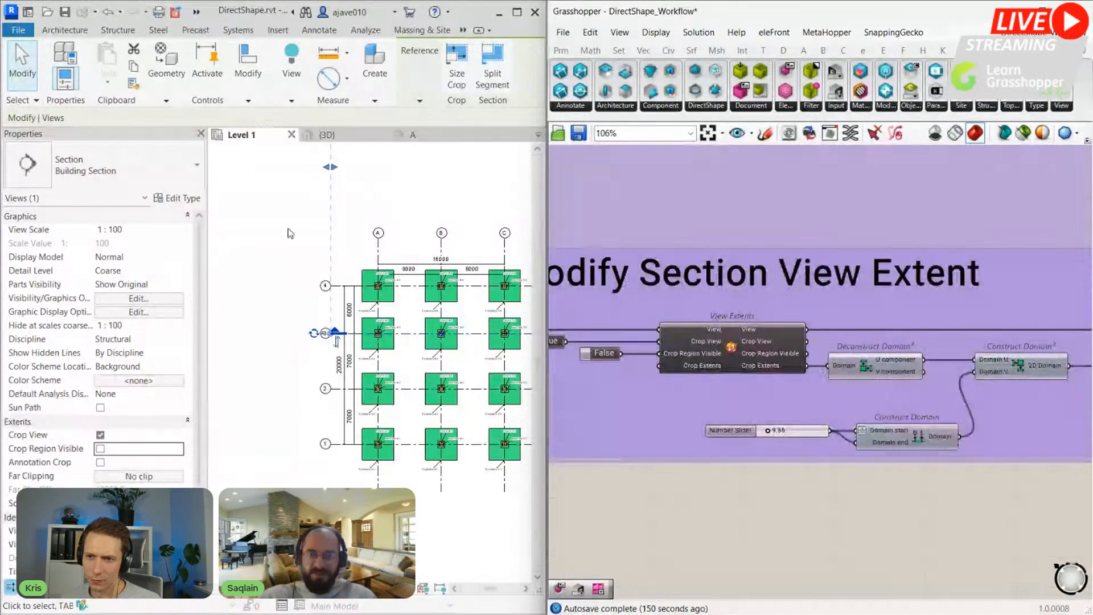
double_click(622, 354)
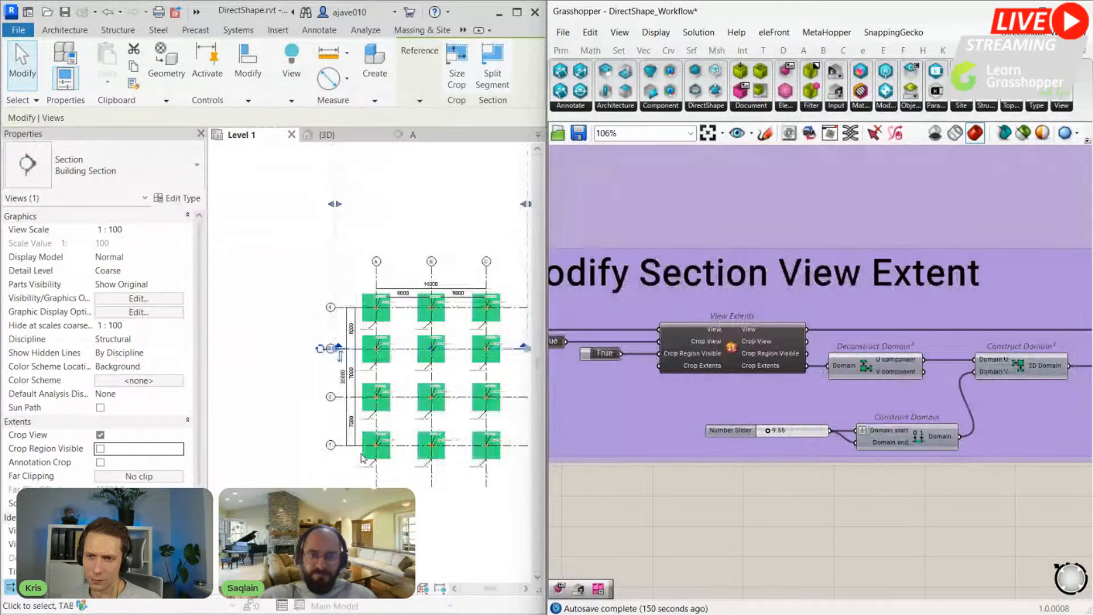
scroll(712, 431, "up", 2)
scroll(837, 444, "down", 5)
Step: Wire the relay to the Element input of the Far Clipping Element Parameter component and check section A's clipping on the Level 1 plan
scroll(911, 427, "up", 2)
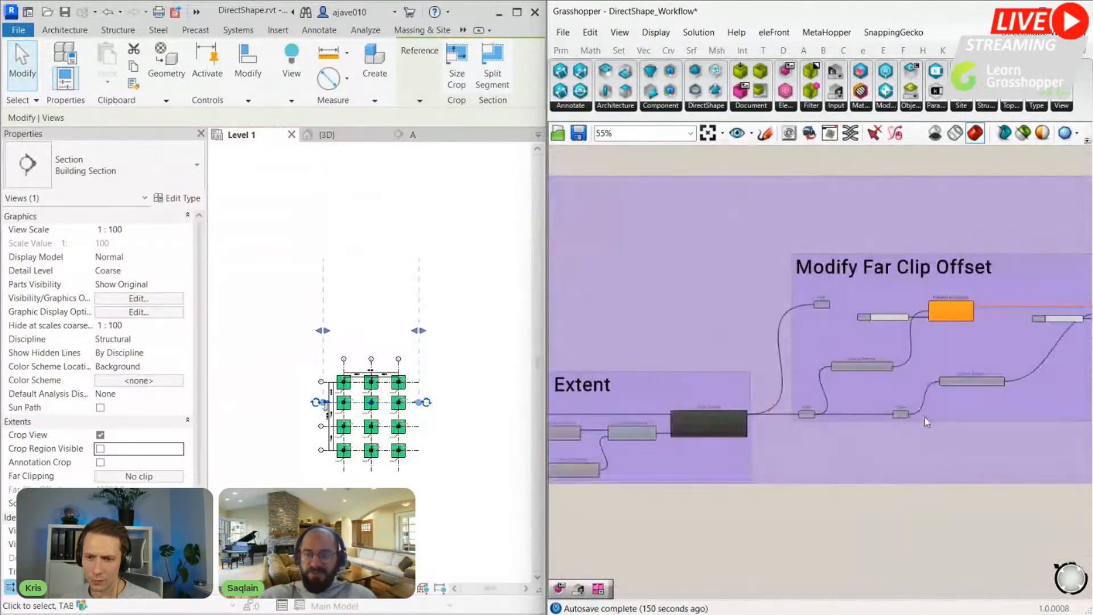
scroll(931, 384, "up", 4)
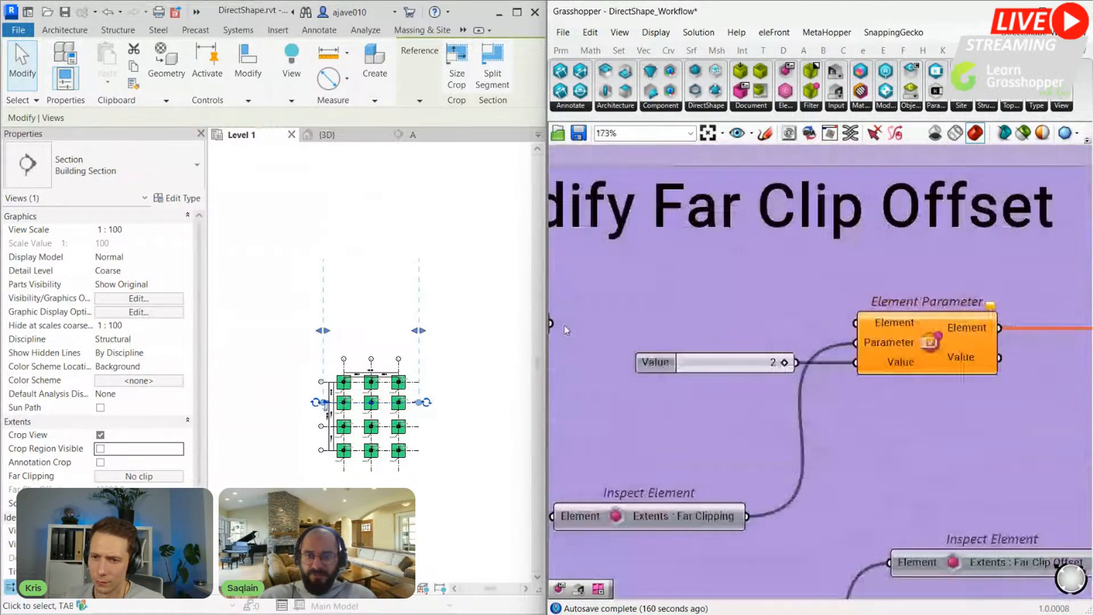
left_click_drag(564, 324, 856, 323)
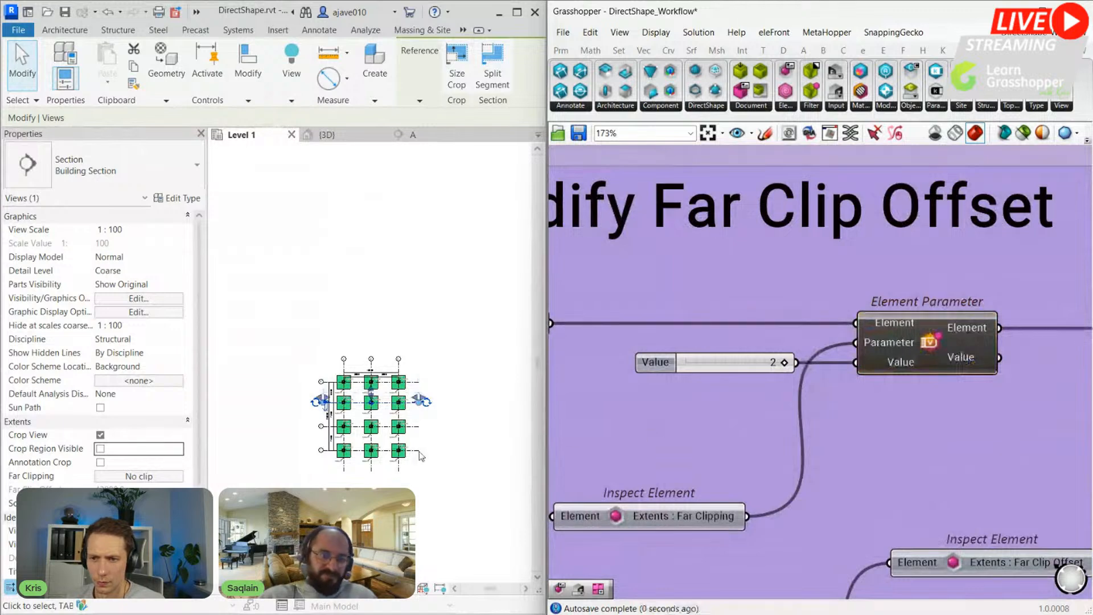
left_click(439, 410)
scroll(390, 414, "up", 4)
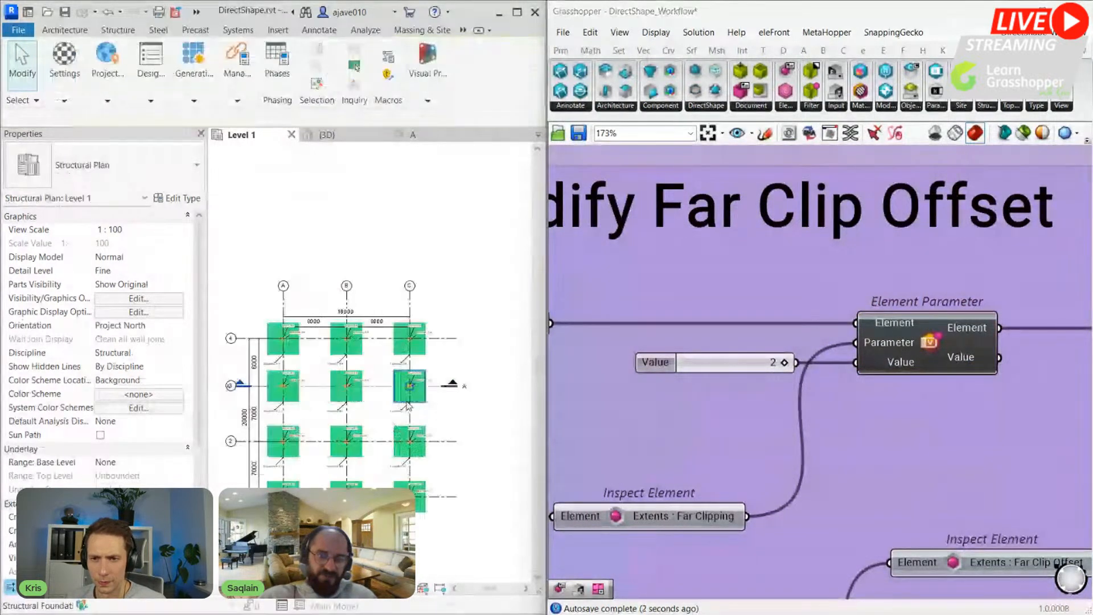
left_click(431, 391)
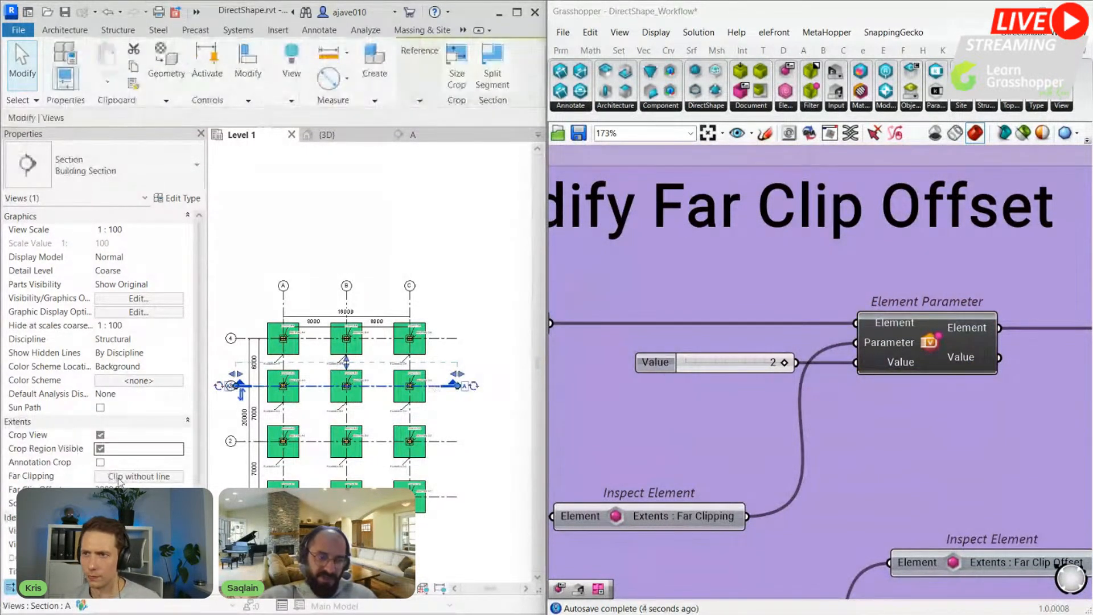
scroll(349, 387, "up", 3)
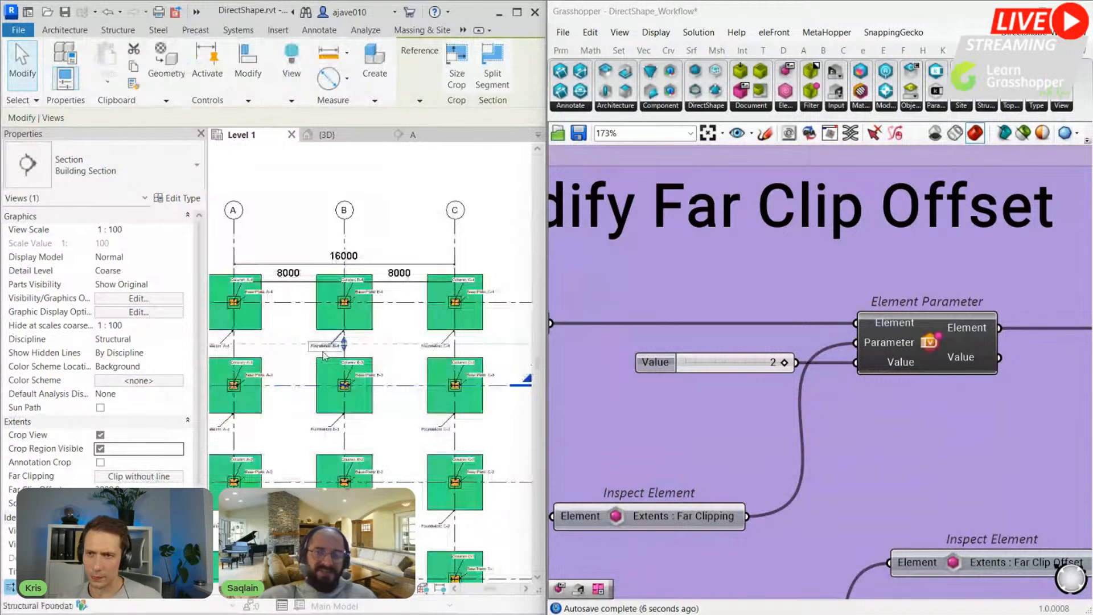
scroll(372, 359, "down", 5)
key("Escape")
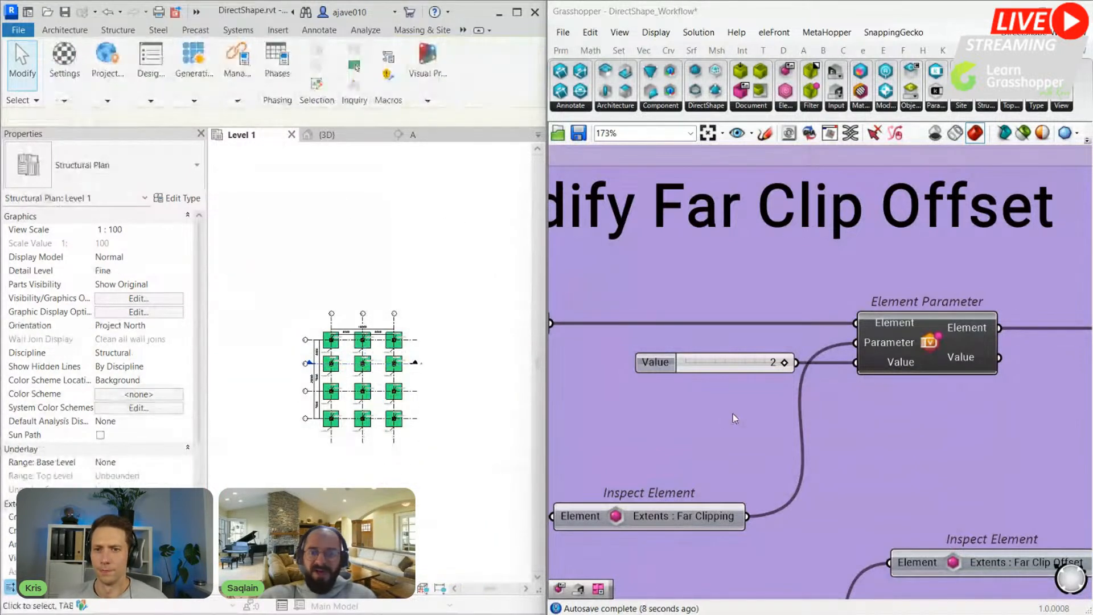
Step: Open section view A and set both the Crop View and Crop Region Visible toggles of View Extents to False
scroll(701, 456, "down", 5)
right_click_drag(664, 528, 826, 463)
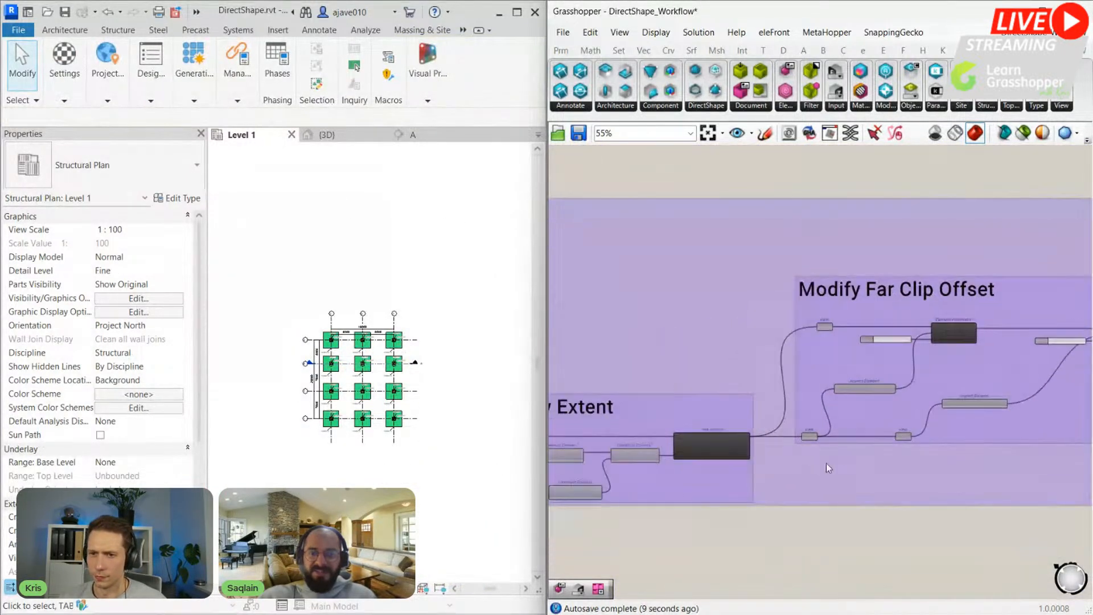
scroll(670, 403, "up", 3)
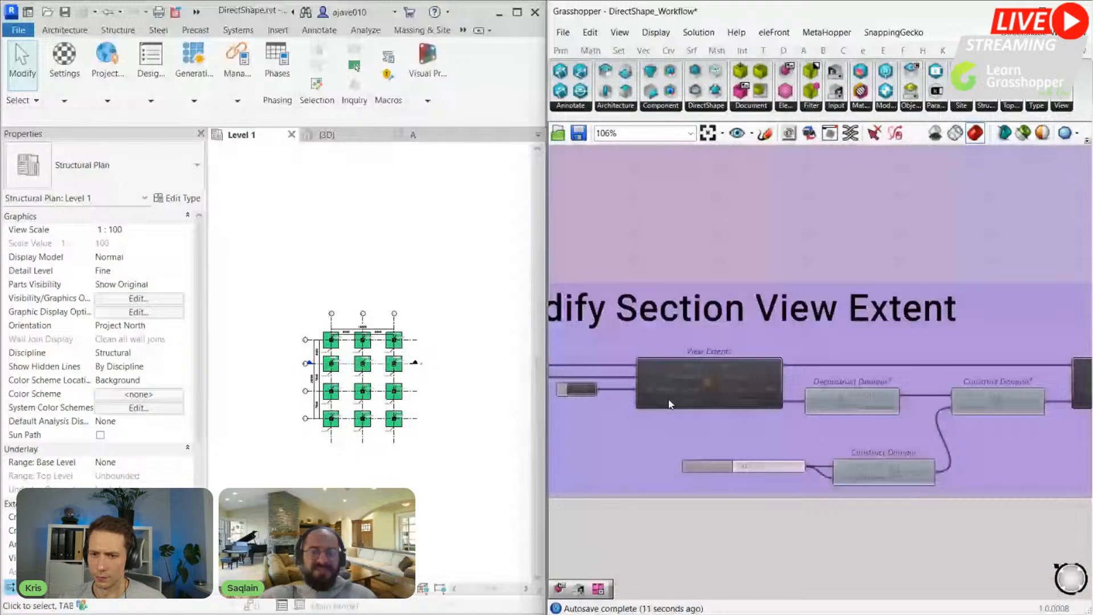
scroll(671, 403, "up", 2)
right_click_drag(696, 391, 889, 381)
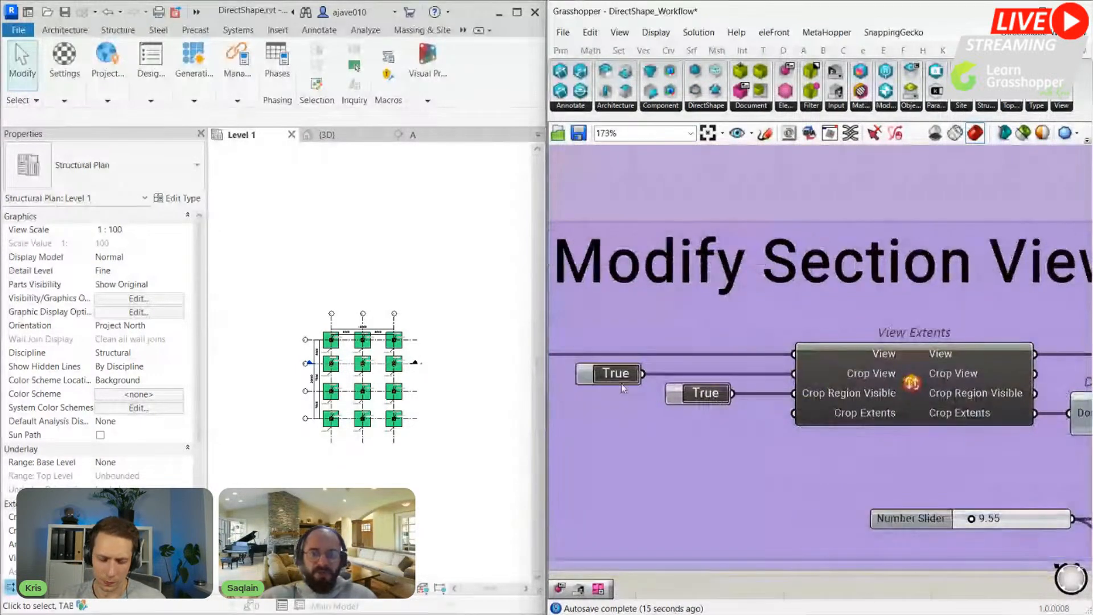
left_click(411, 135)
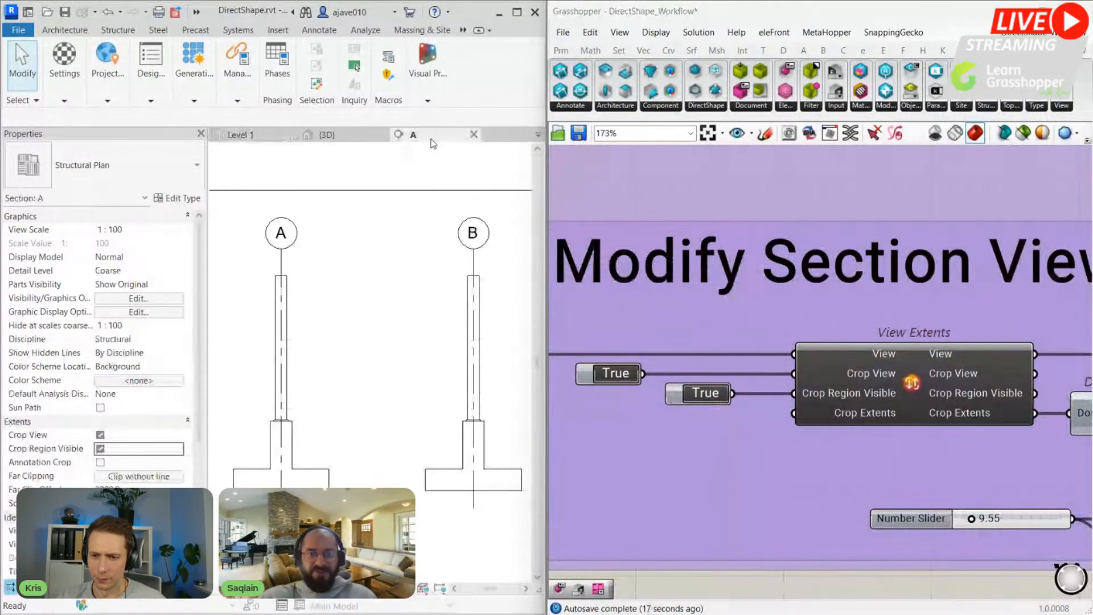
double_click(617, 375)
double_click(701, 394)
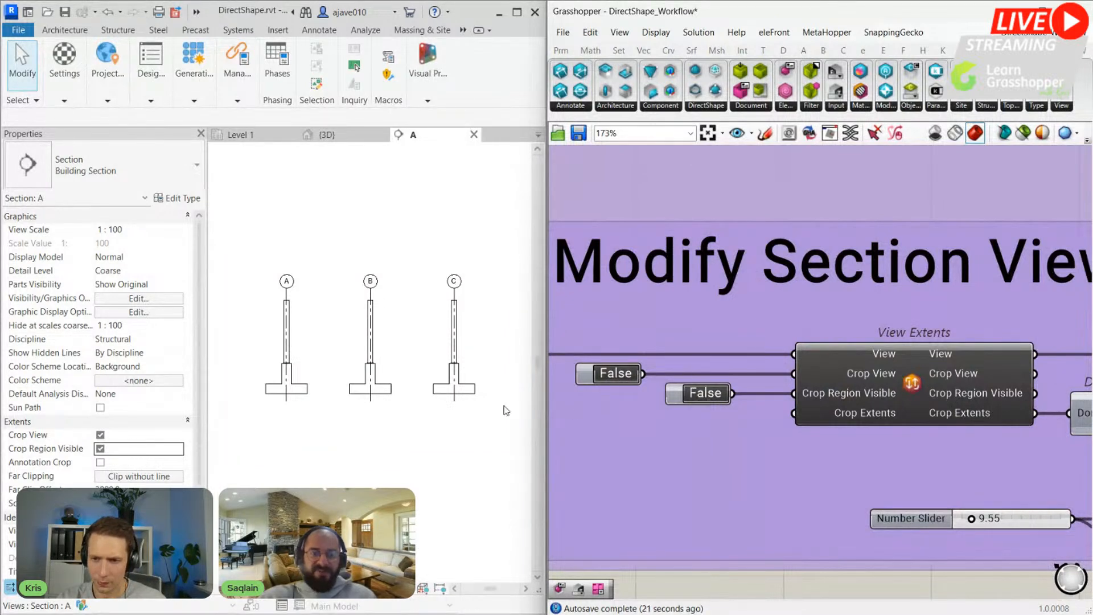
Step: Set View Extents' Crop View and Crop Region Visible toggles to True and check section A's line on the Level 1 plan
double_click(681, 396)
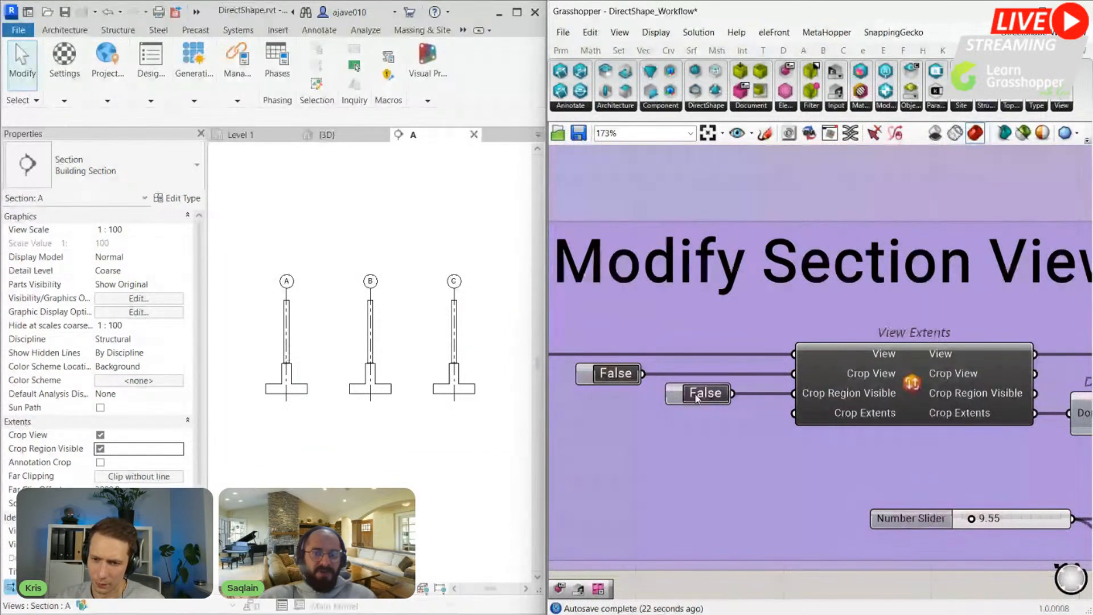
double_click(594, 373)
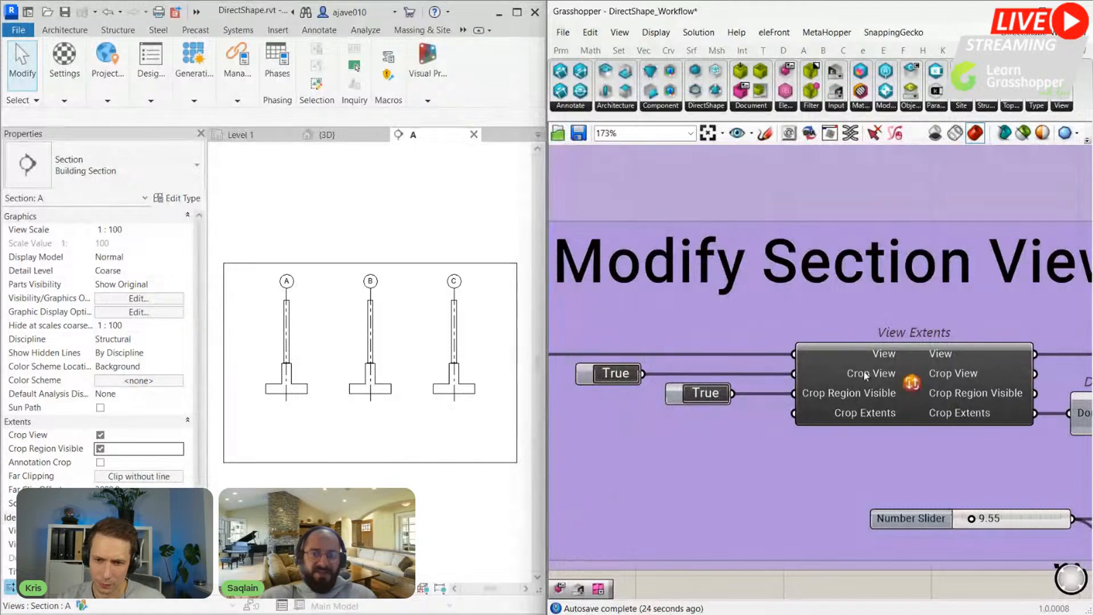
left_click(258, 138)
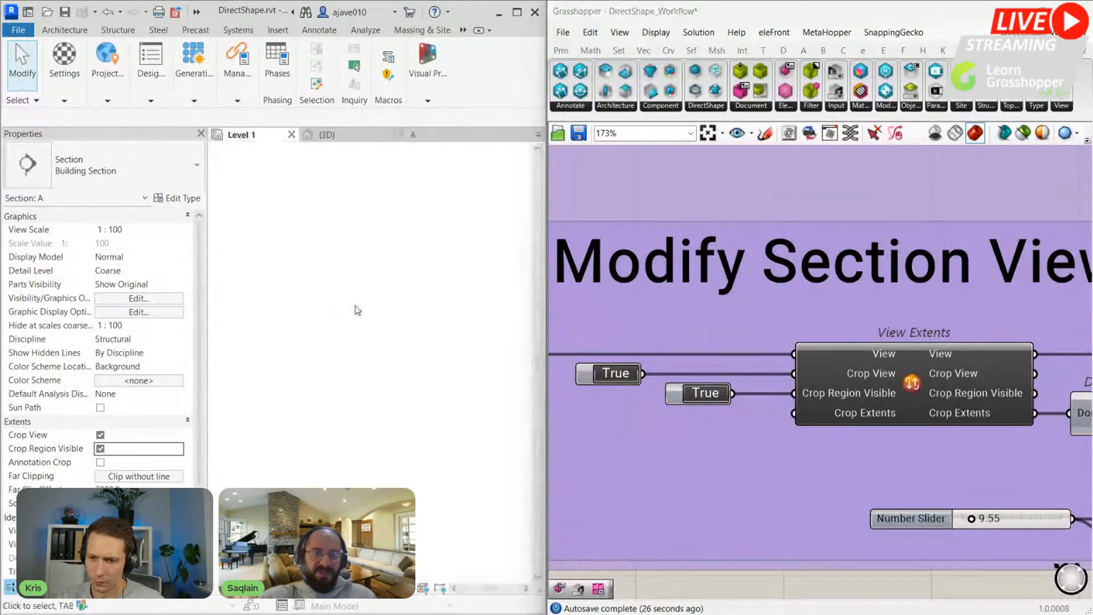
scroll(354, 371, "up", 1)
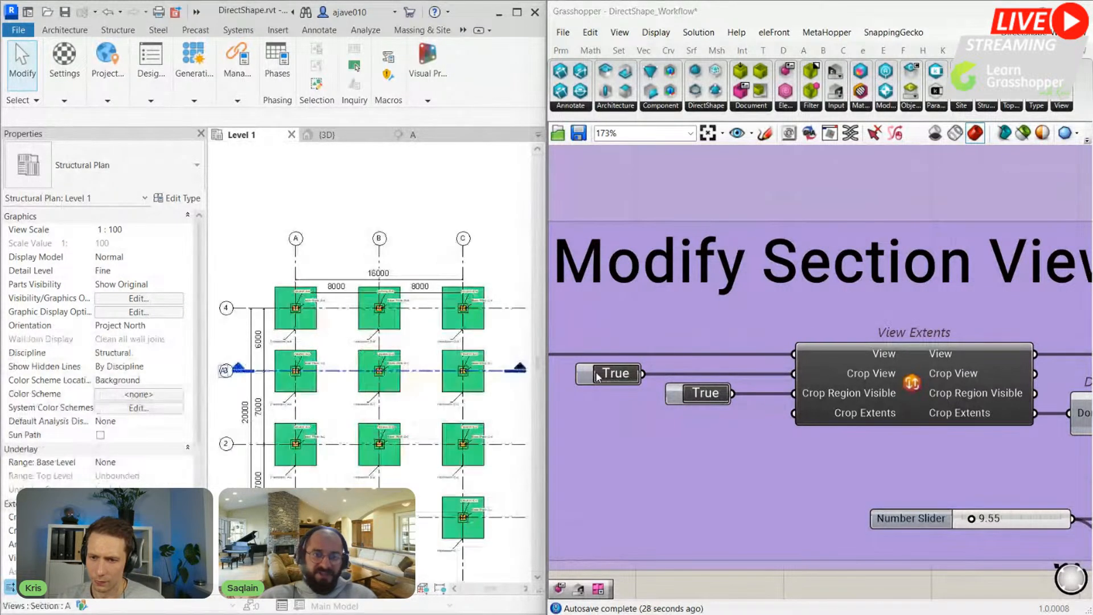
left_click(354, 370)
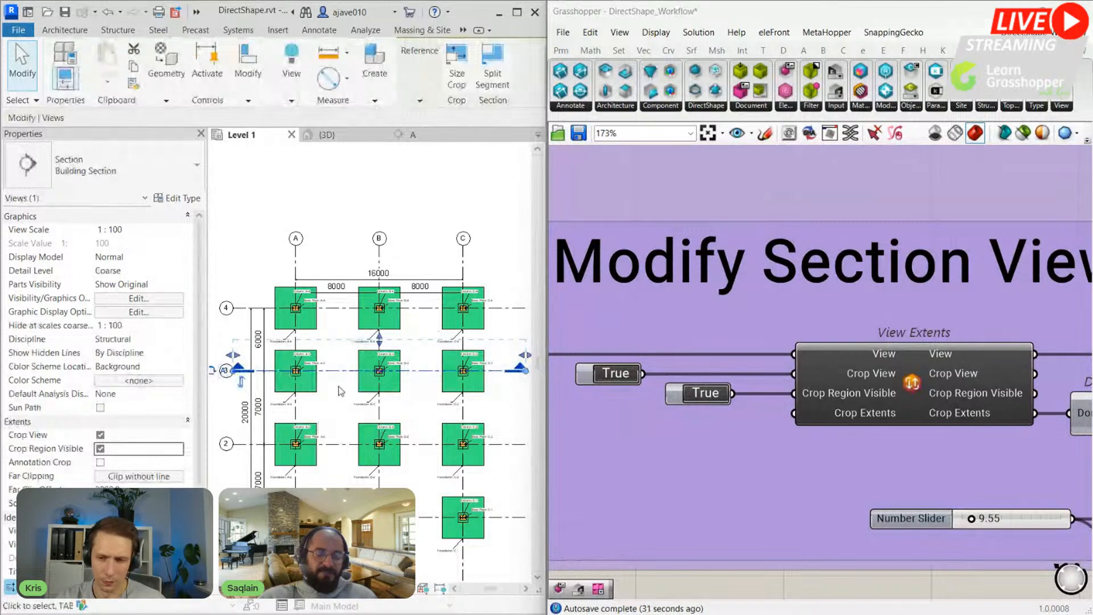
scroll(302, 368, "down", 1)
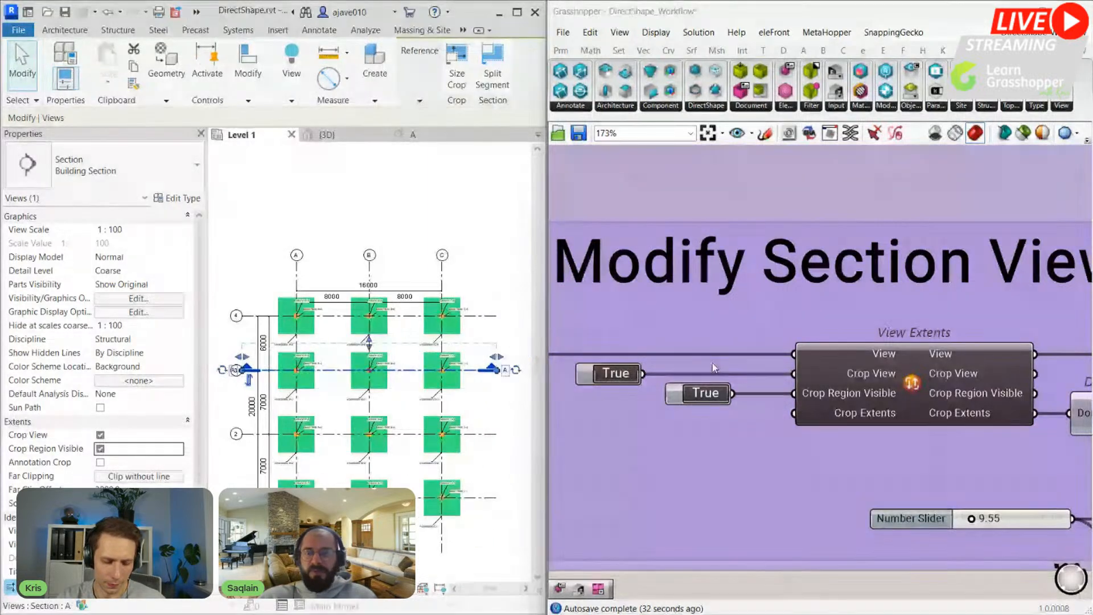
Step: Set the number slider feeding the Construct Domain of section A's crop extents to 12.01
scroll(712, 364, "down", 5)
scroll(950, 503, "down", 1)
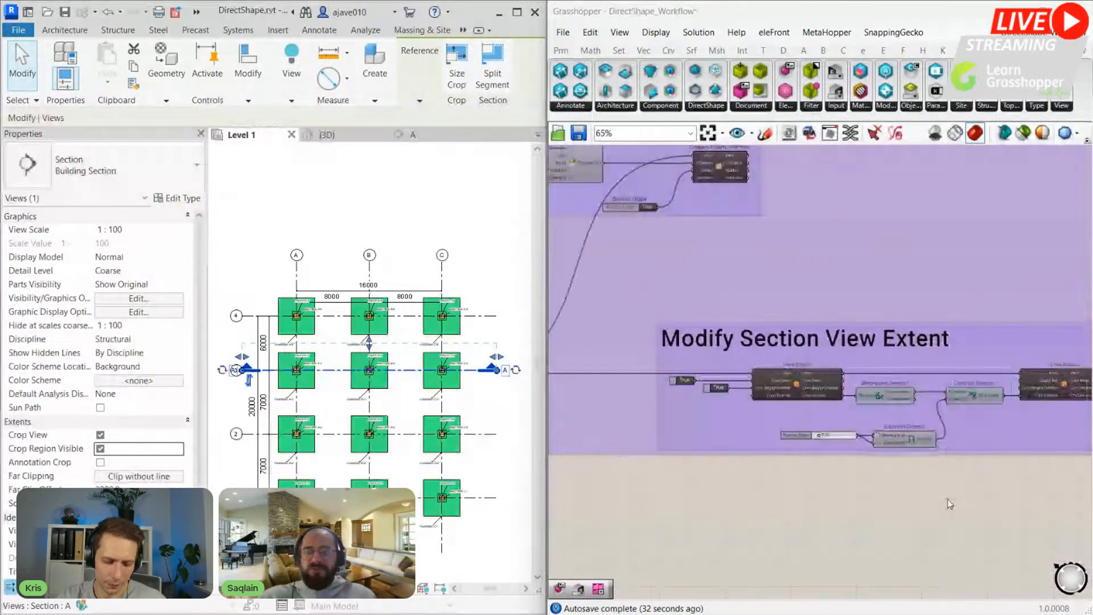
scroll(856, 474, "up", 3)
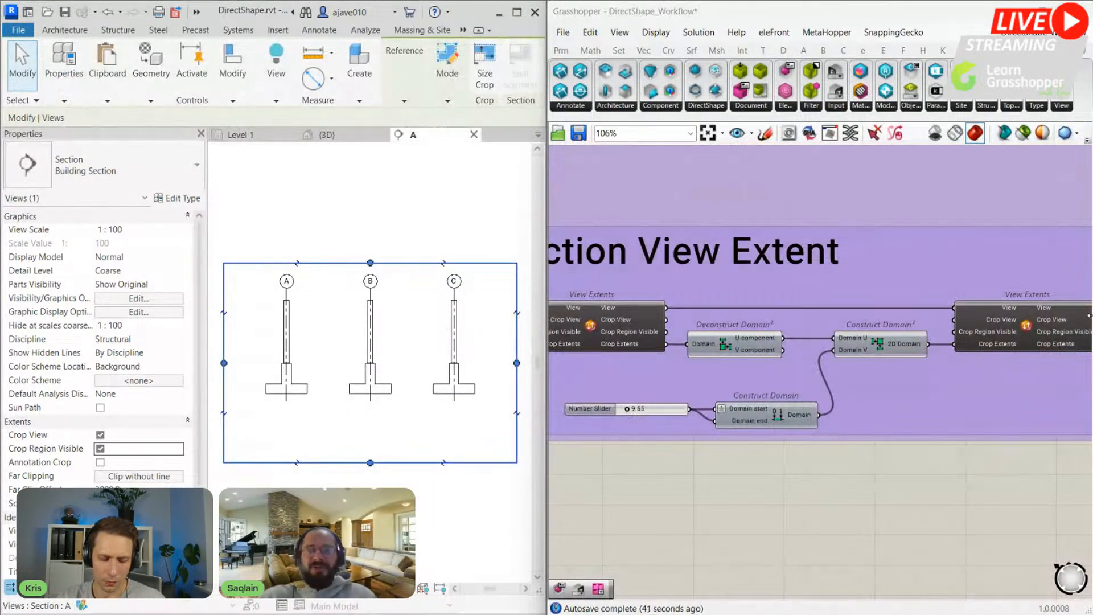
left_click(863, 432)
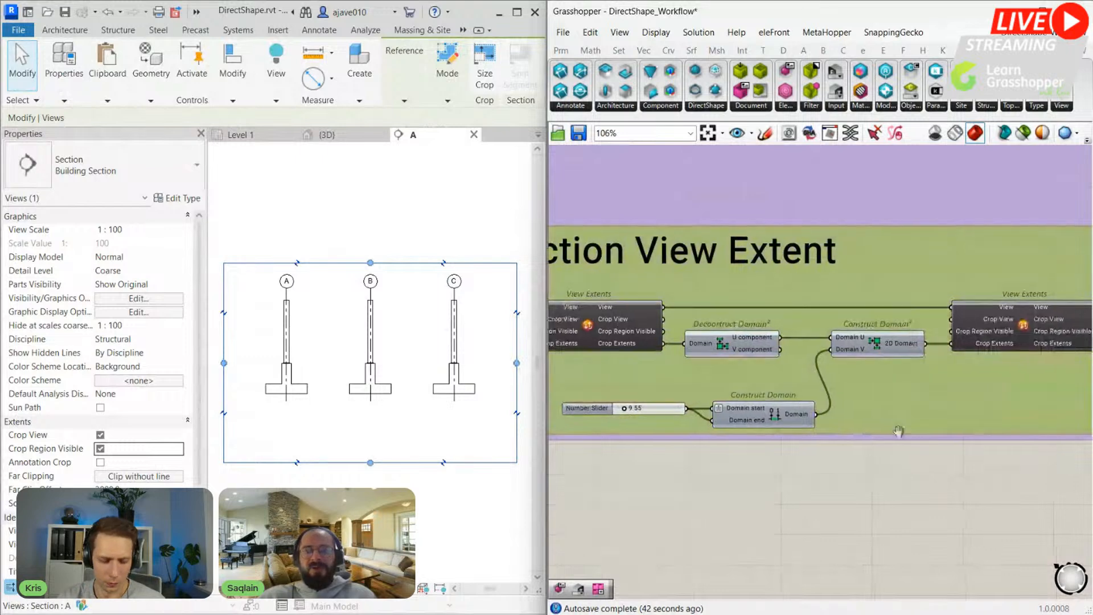
right_click_drag(1010, 391, 894, 387)
scroll(877, 322, "up", 4)
scroll(828, 345, "down", 4)
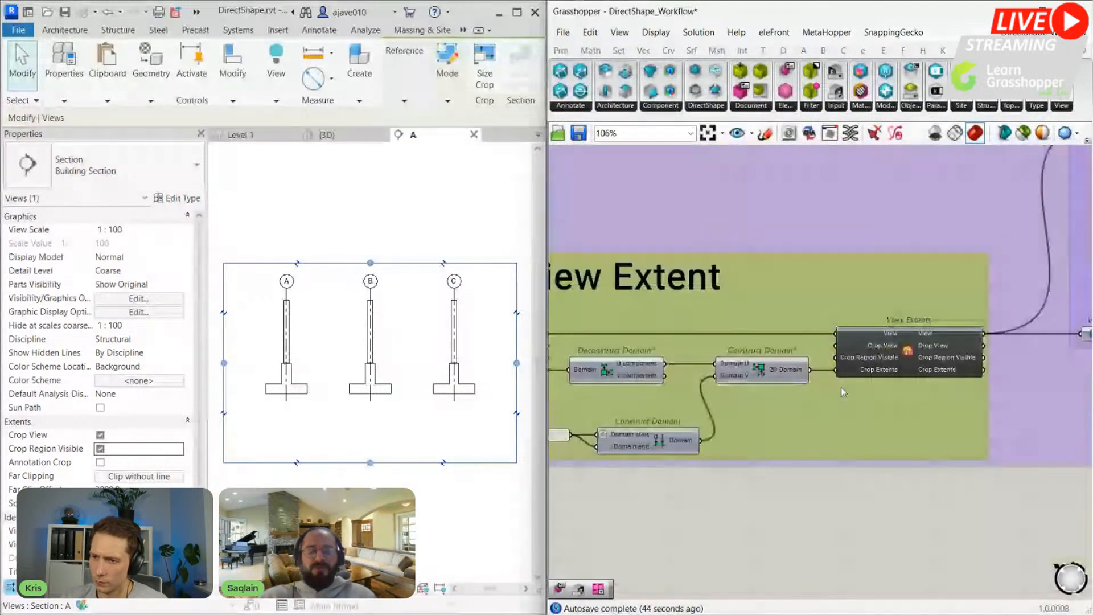
scroll(648, 439, "up", 3)
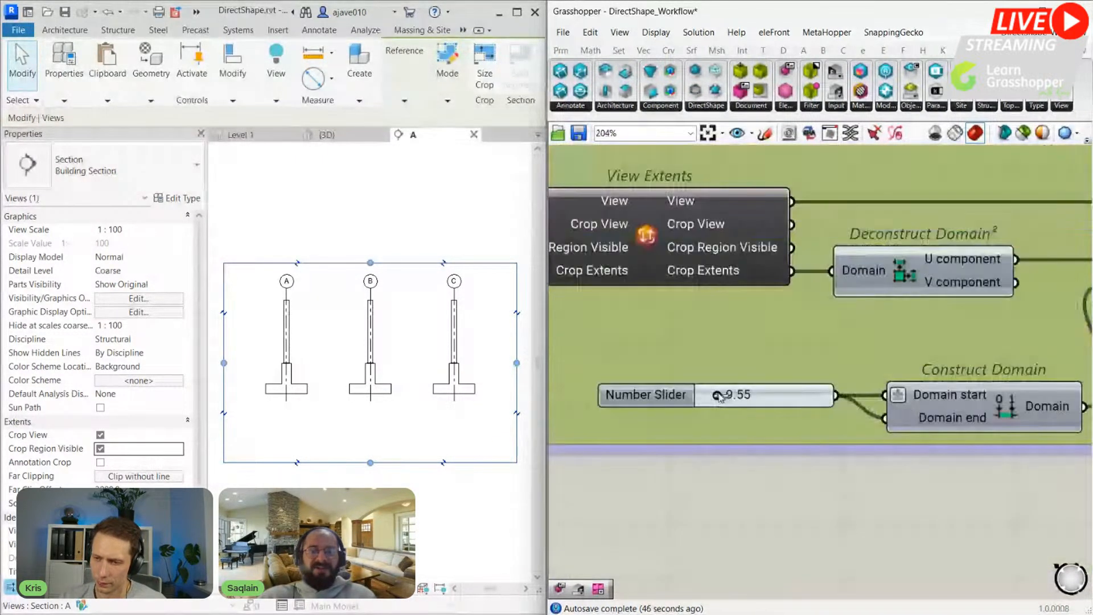
mouse_move(720, 397)
left_mouse_down()
mouse_move(744, 396)
mouse_move(708, 400)
mouse_move(737, 399)
mouse_move(722, 398)
left_mouse_up()
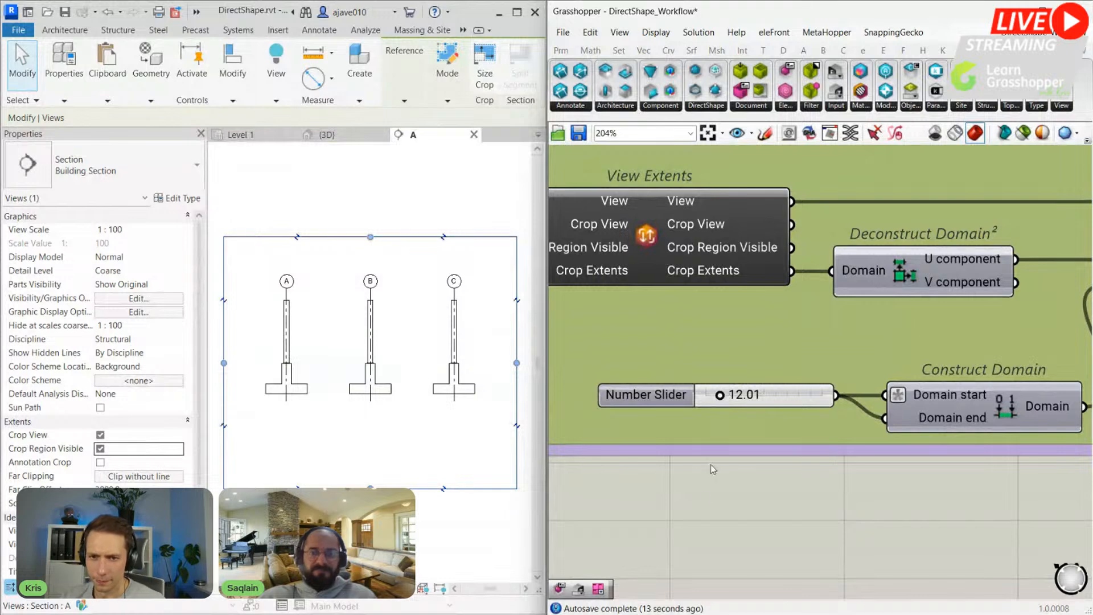
Step: Expand the Far Clipping Inspect Element component to examine section A's available parameters, and collapse it to the connected output
scroll(711, 463, "down", 3)
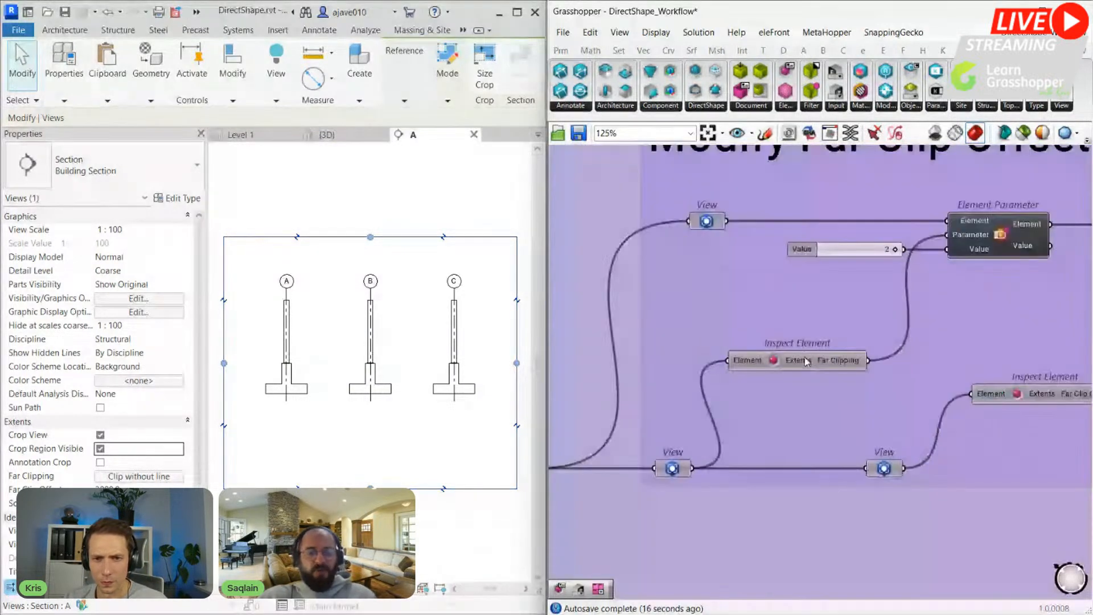
scroll(781, 367, "up", 2)
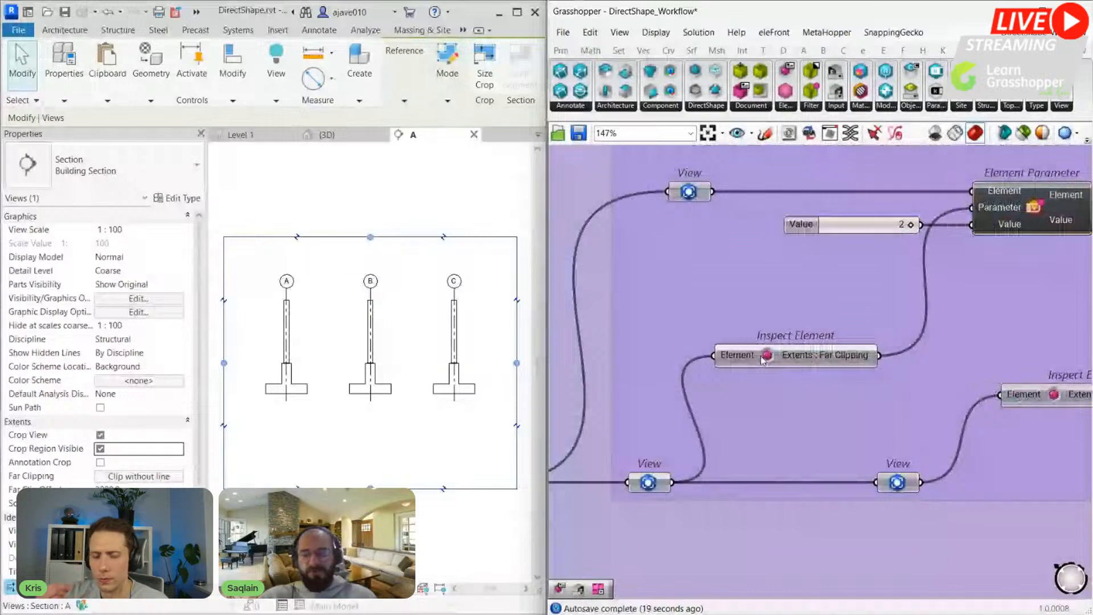
left_click(768, 359)
double_click(768, 359)
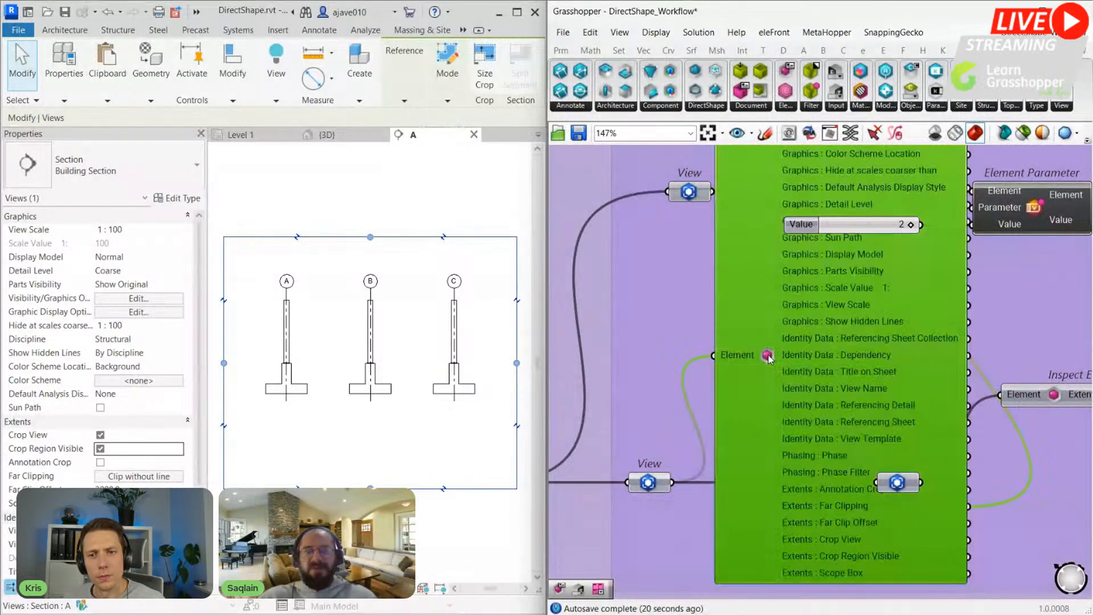
scroll(768, 357, "down", 2)
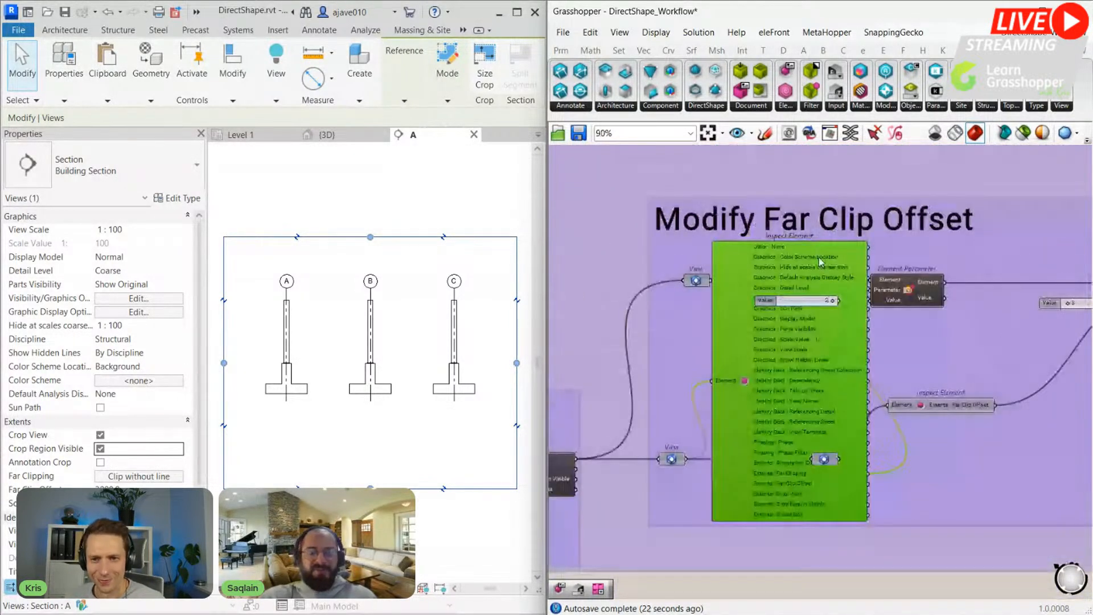
mouse_move(760, 413)
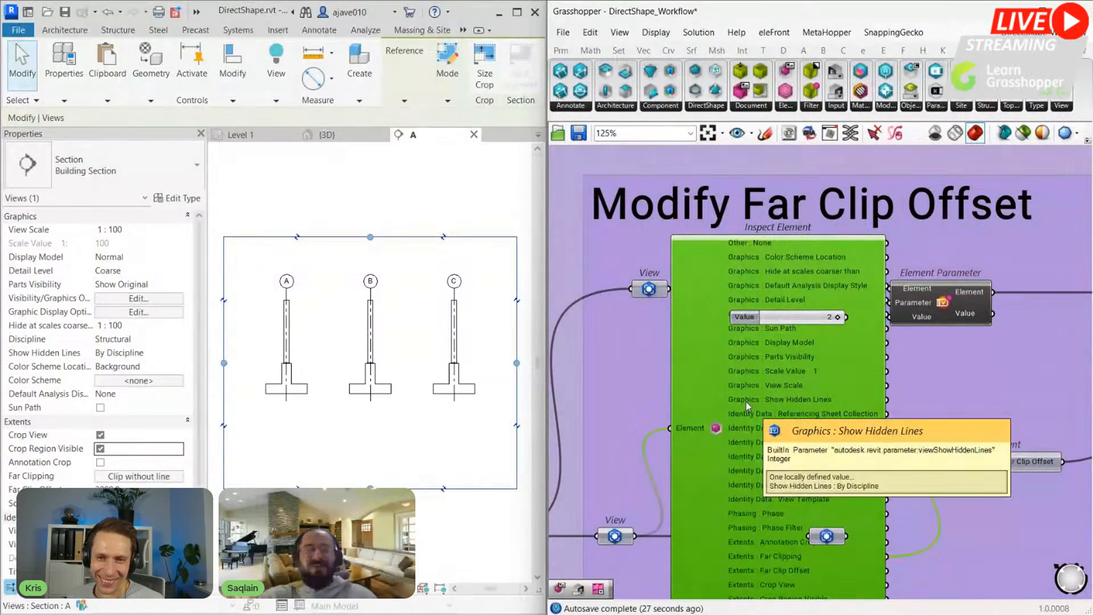
right_click_drag(724, 405, 673, 326)
scroll(110, 381, "down", 3)
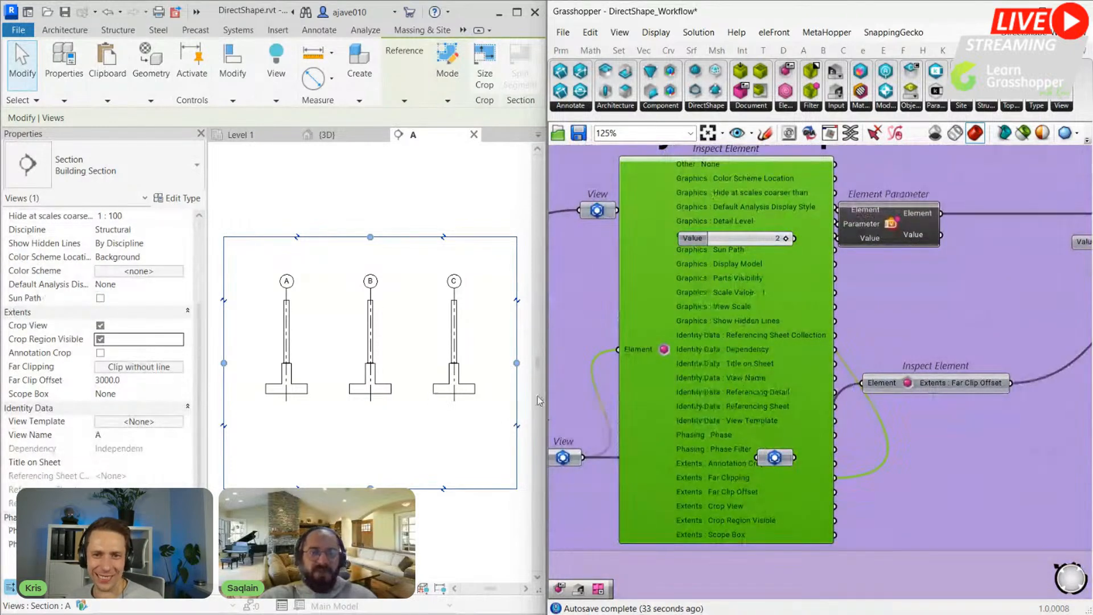
scroll(675, 343, "up", 1)
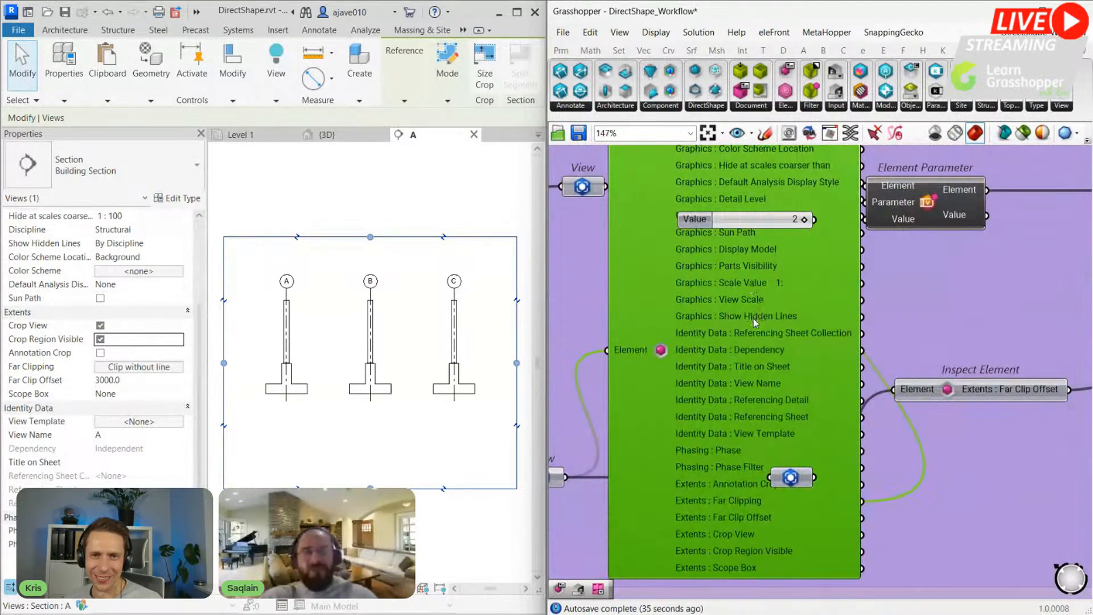
left_click(660, 355, "ctrl")
double_click(659, 356, "ctrl")
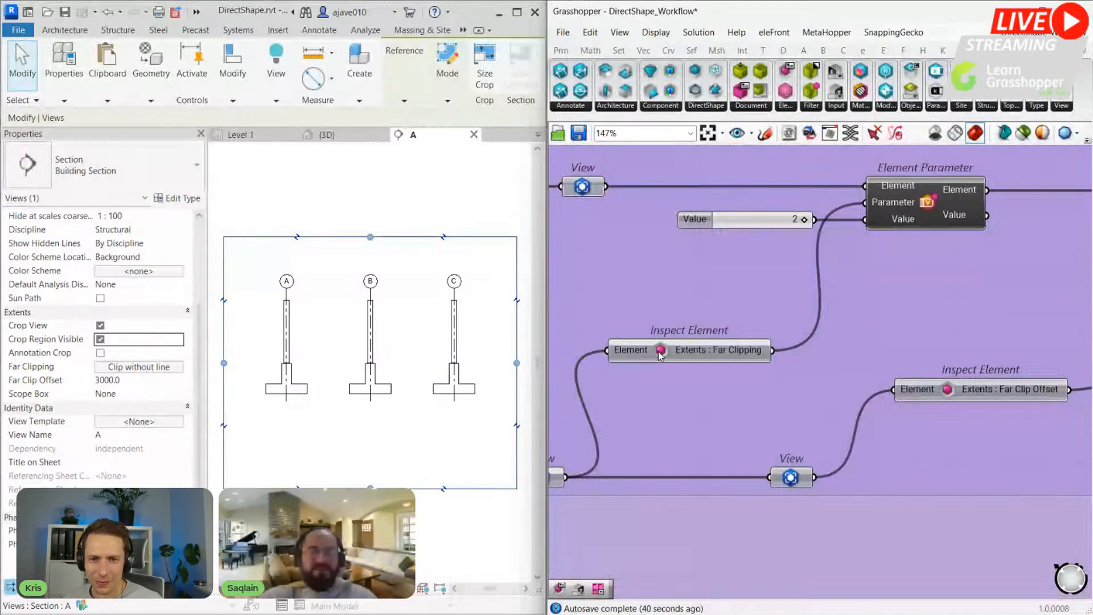
Step: Examine the Far Clipping value slider and section A's Far Clipping options in Revit, leaving the dialog without changes
right_click_drag(732, 358, 624, 413)
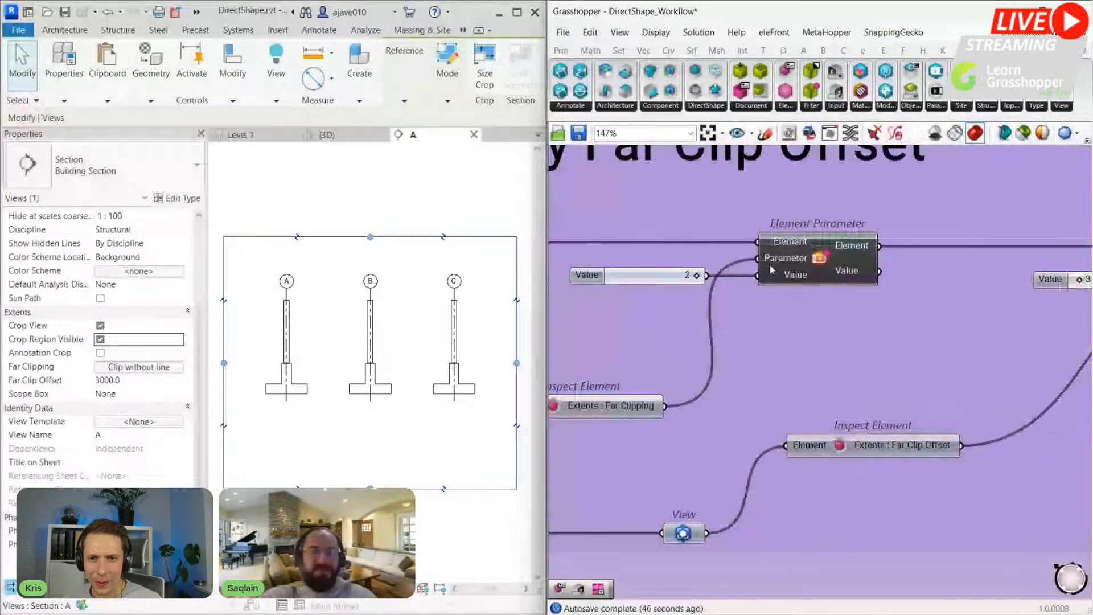
right_click_drag(773, 270, 829, 269)
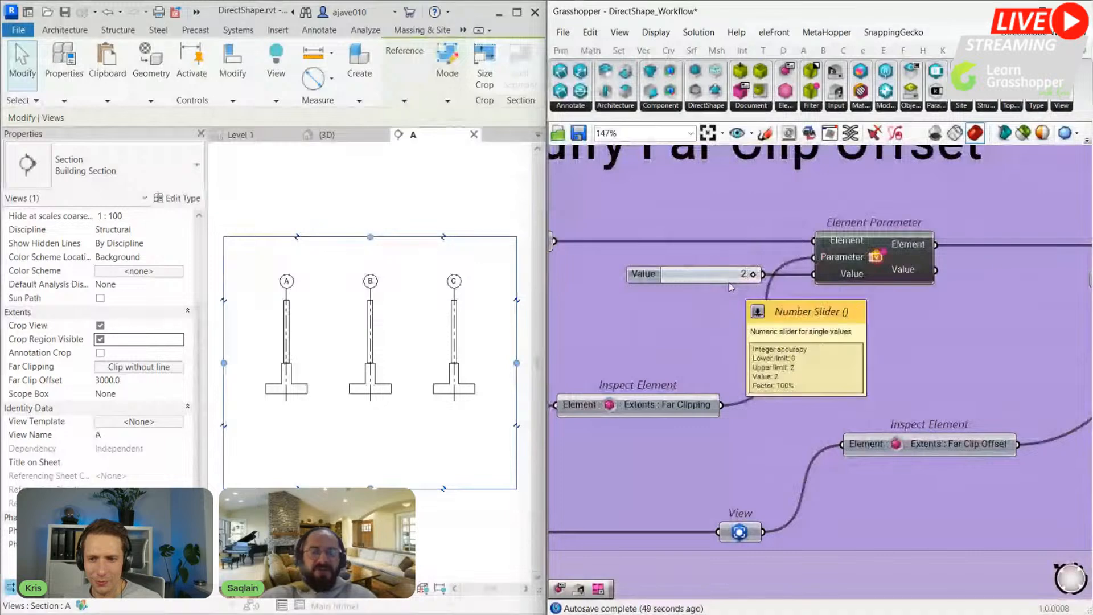
left_click(807, 340)
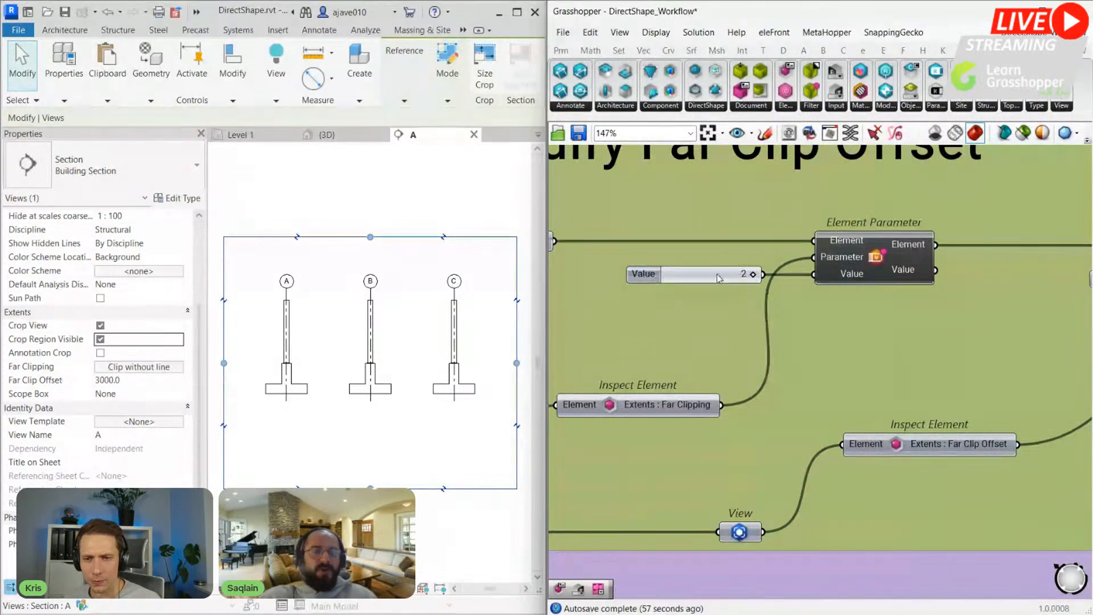
left_click(456, 281)
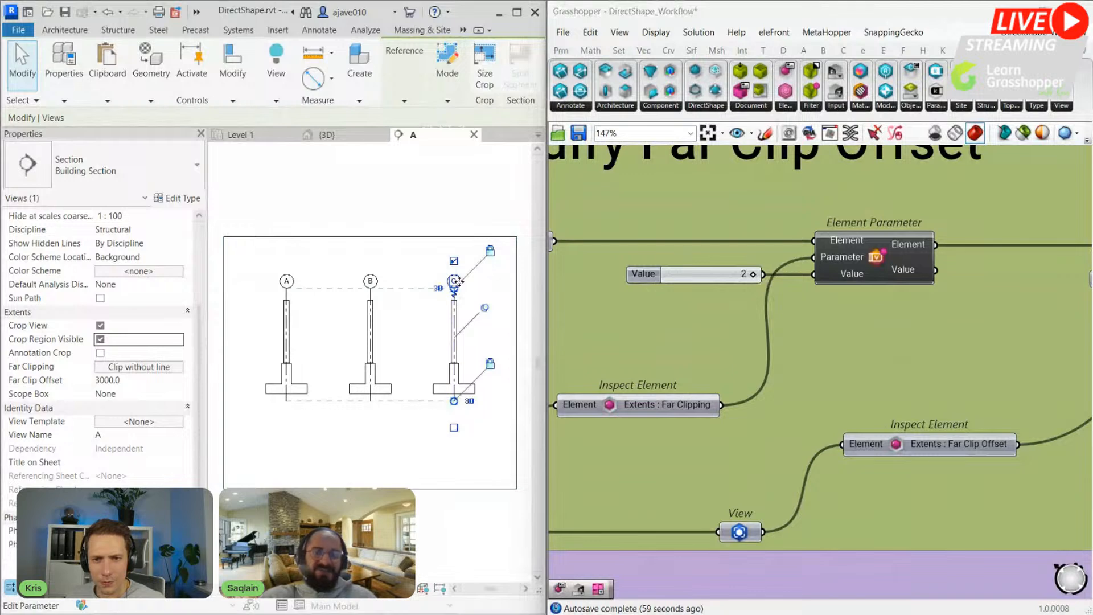
left_click(139, 476)
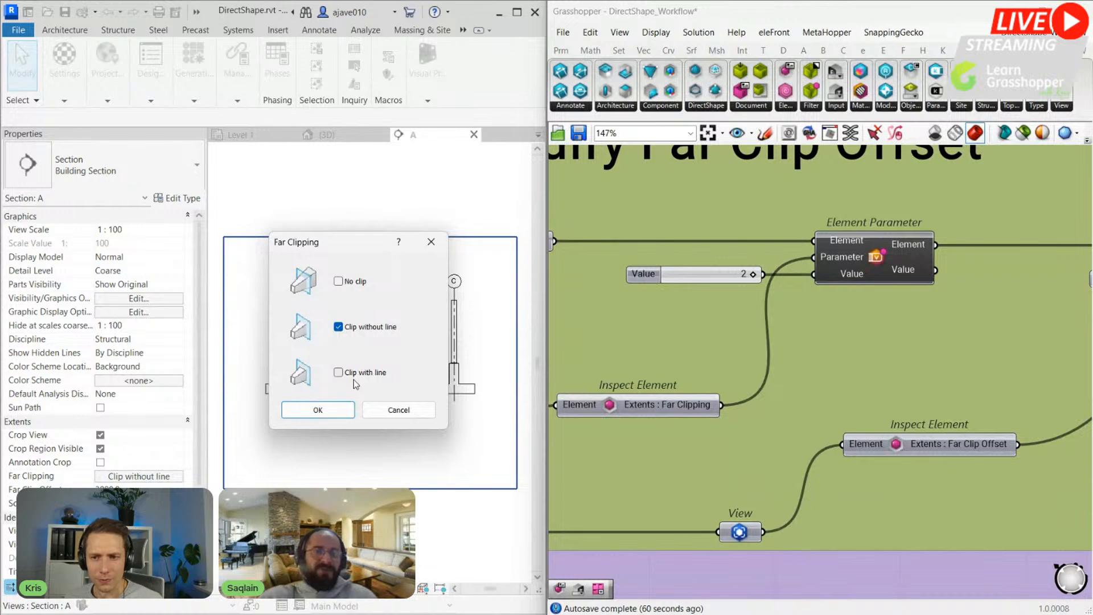
left_click(399, 410)
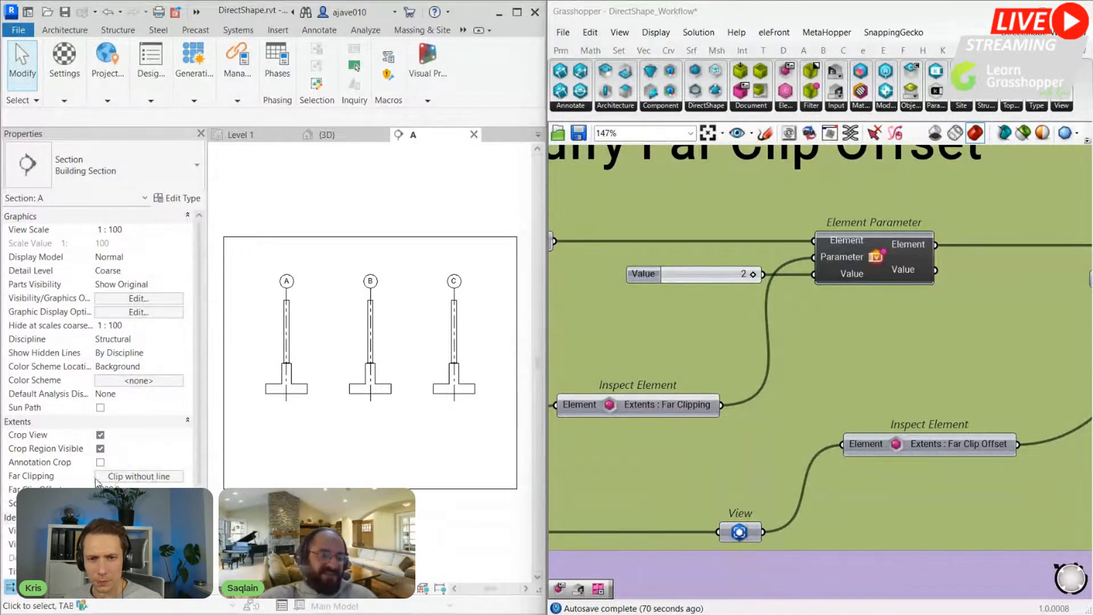
Step: Test section A's far clip offset on the Level 1 plan with a slider value of 7, and set the slider back to 3
scroll(797, 428, "down", 5)
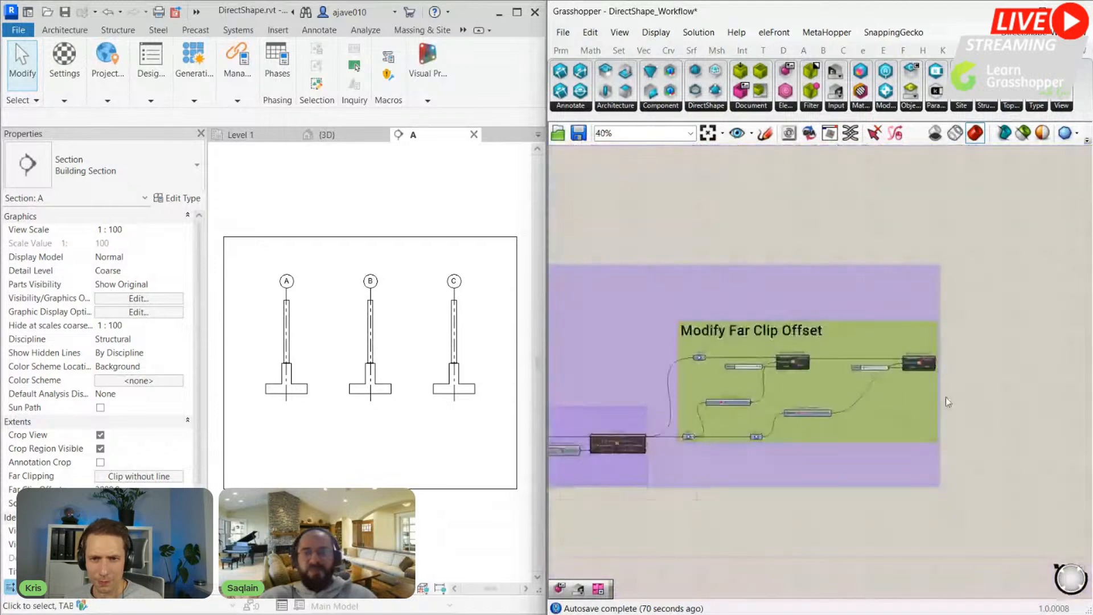
scroll(836, 378, "up", 5)
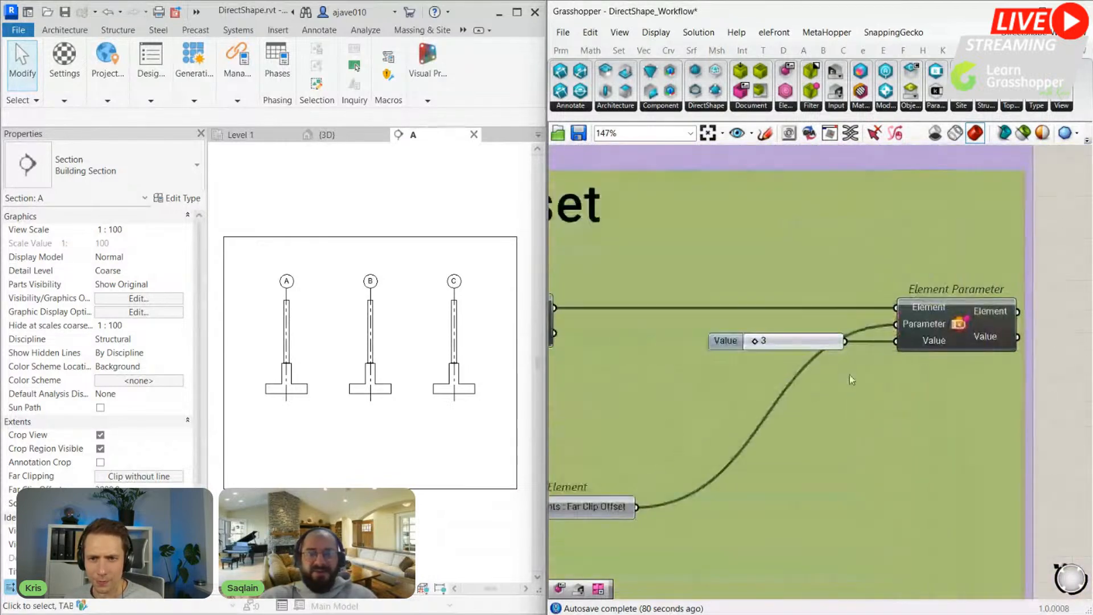
right_click_drag(820, 395, 875, 395)
left_click(244, 137)
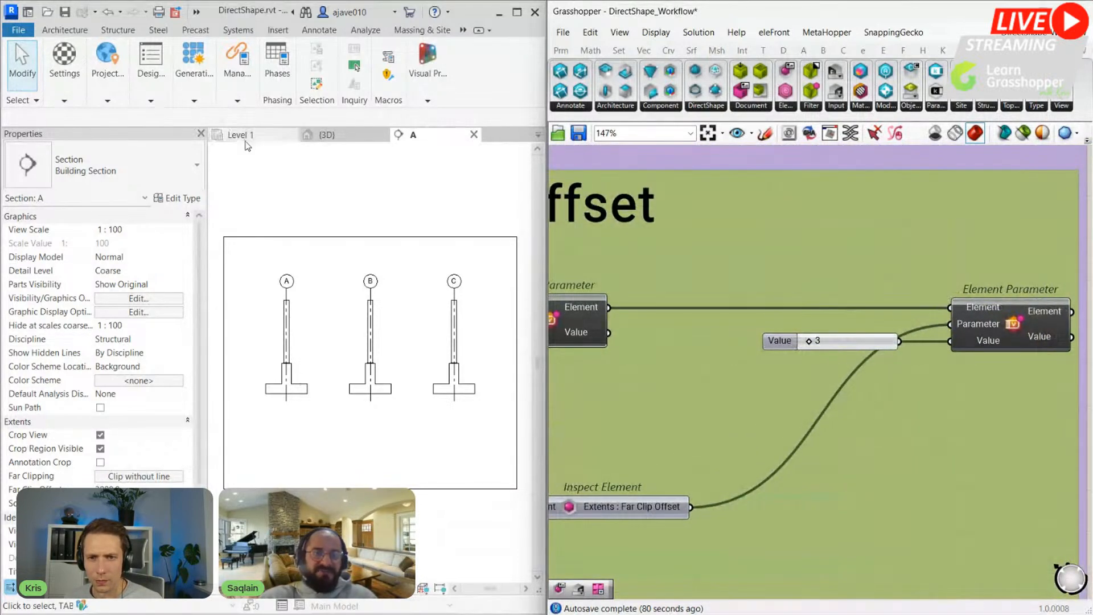
left_click(810, 343)
left_click_drag(809, 343, 817, 342)
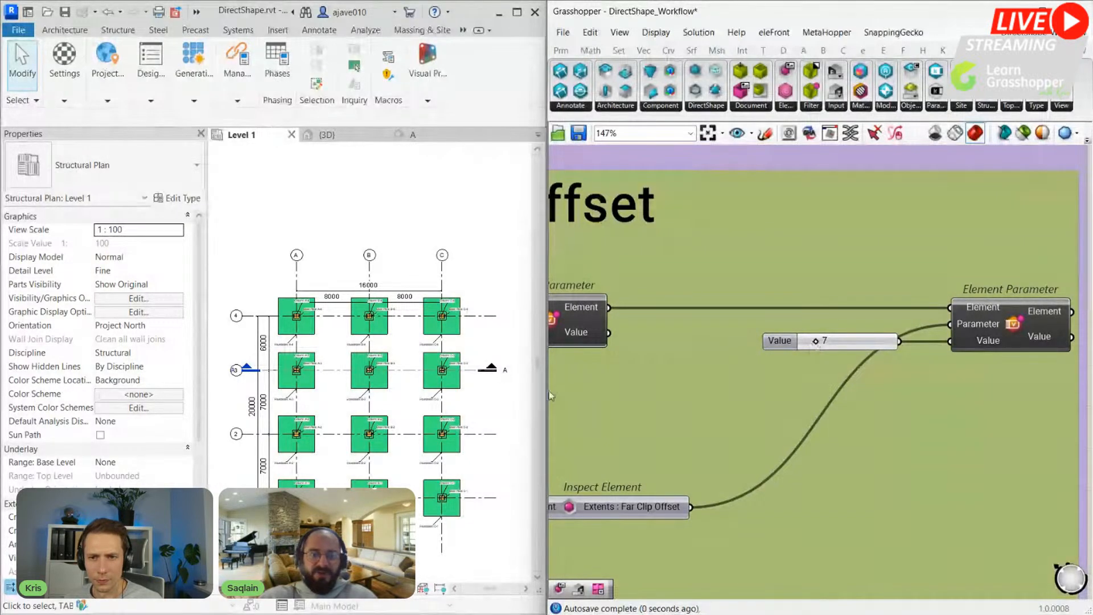
left_click(473, 370)
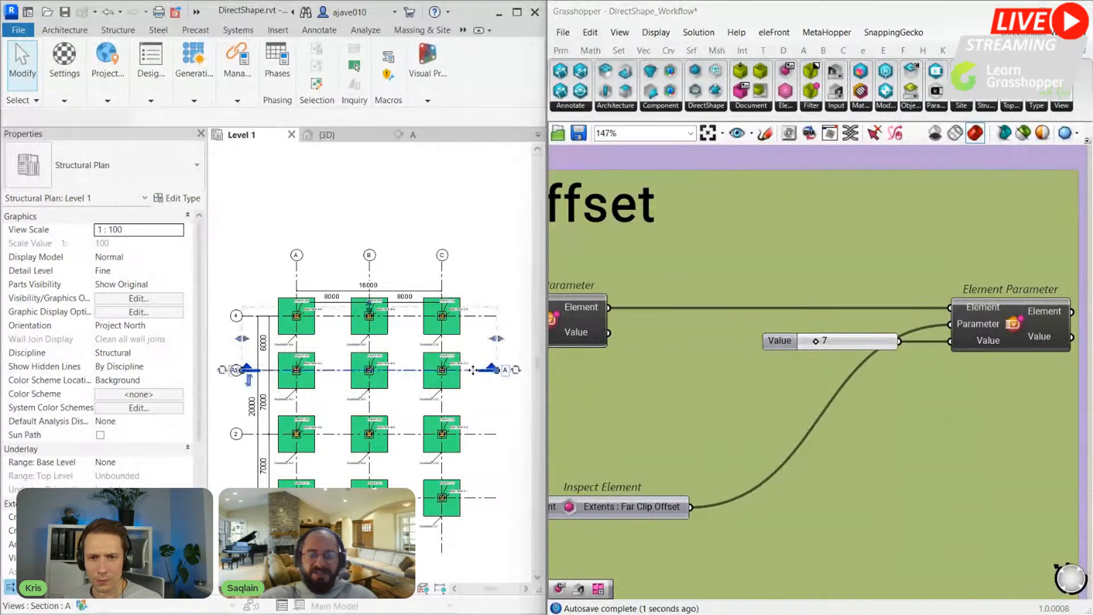
left_click(818, 344)
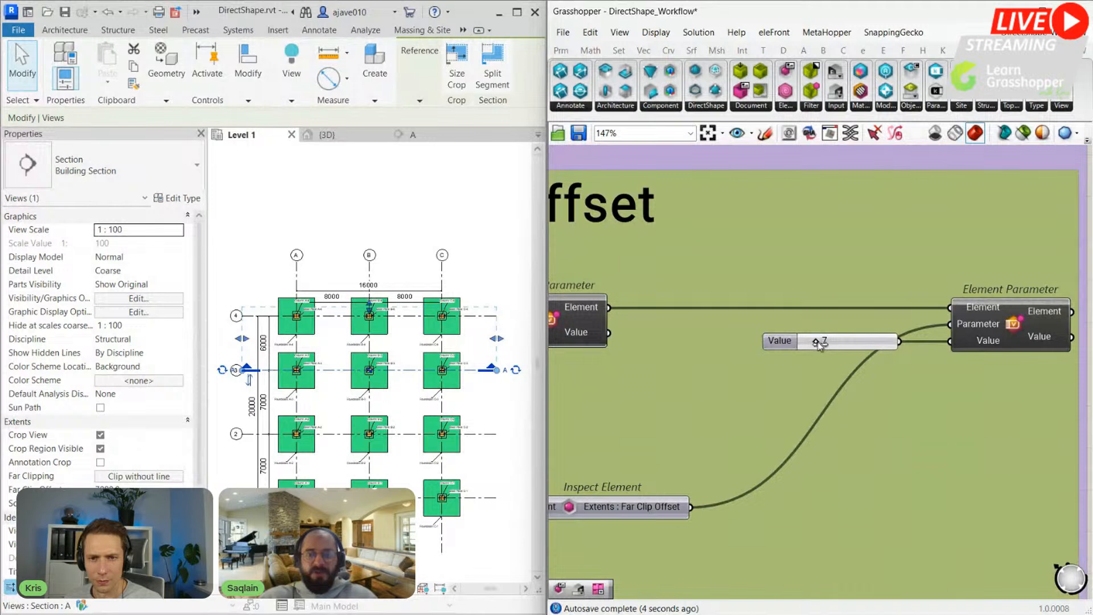
left_click_drag(836, 341, 808, 343)
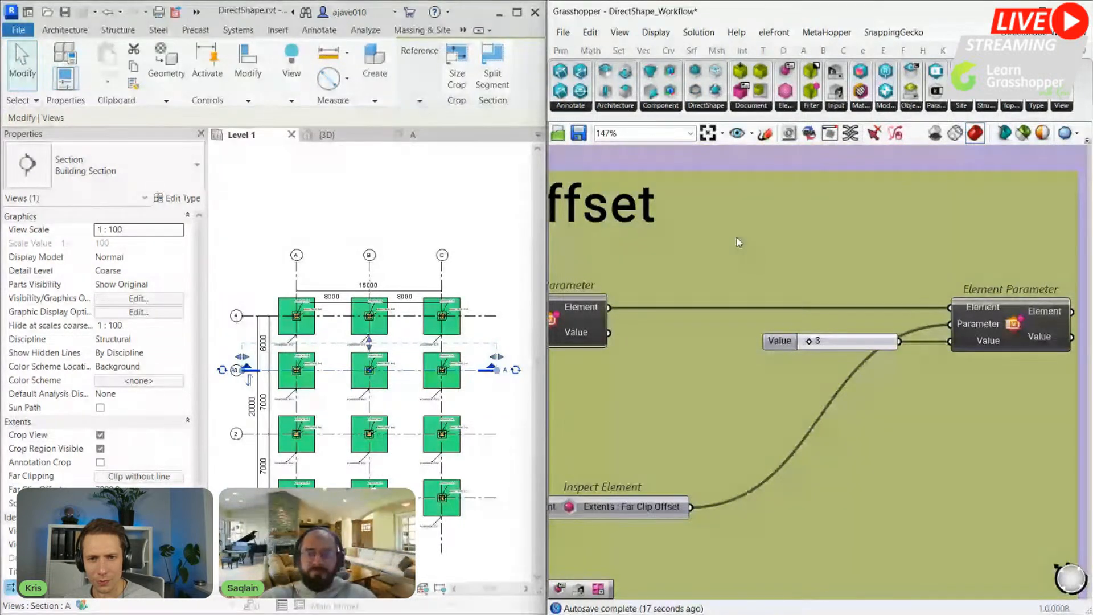
Step: Go to the saved CreateHatchPattern view of the Grasshopper canvas
scroll(775, 158, "down", 5)
left_click(752, 133)
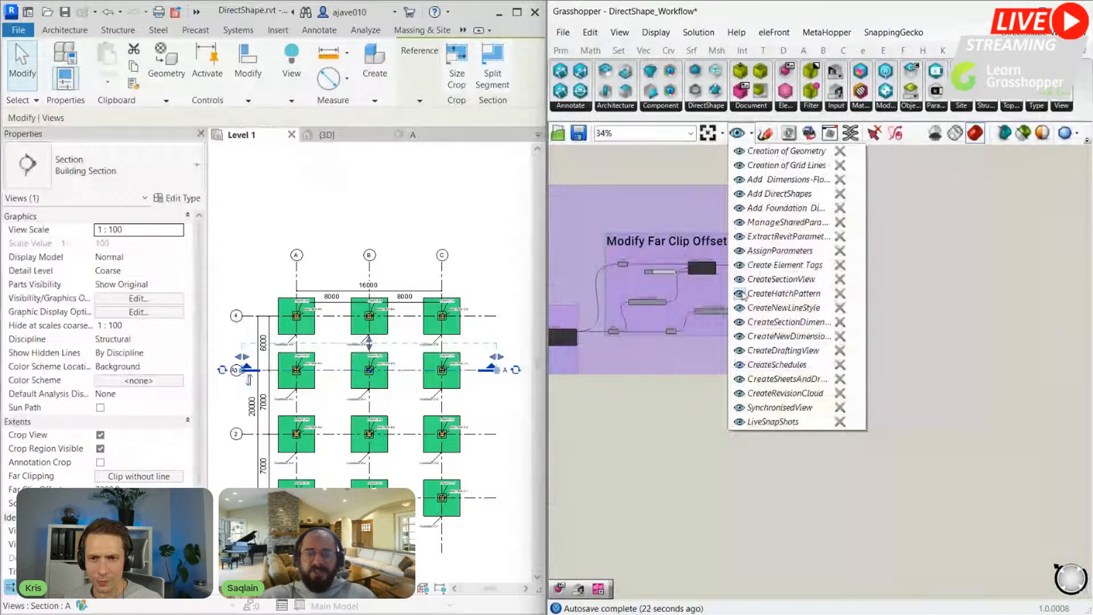
left_click(744, 294)
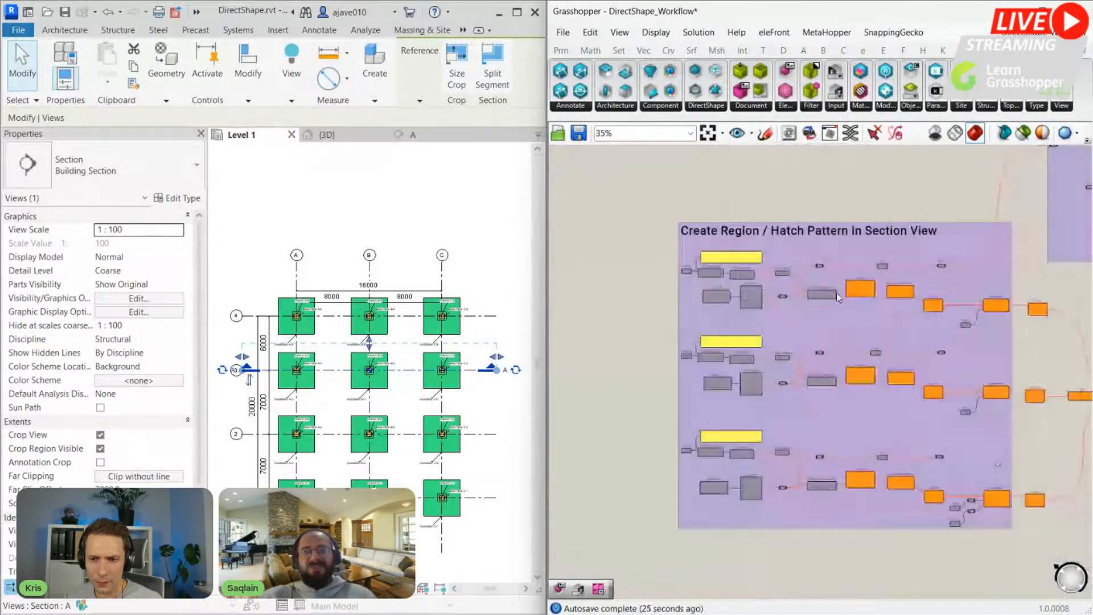
Step: Open section view A in Revit and examine the Annotate components and the Add Region component in the hatch pattern group
left_click(415, 137)
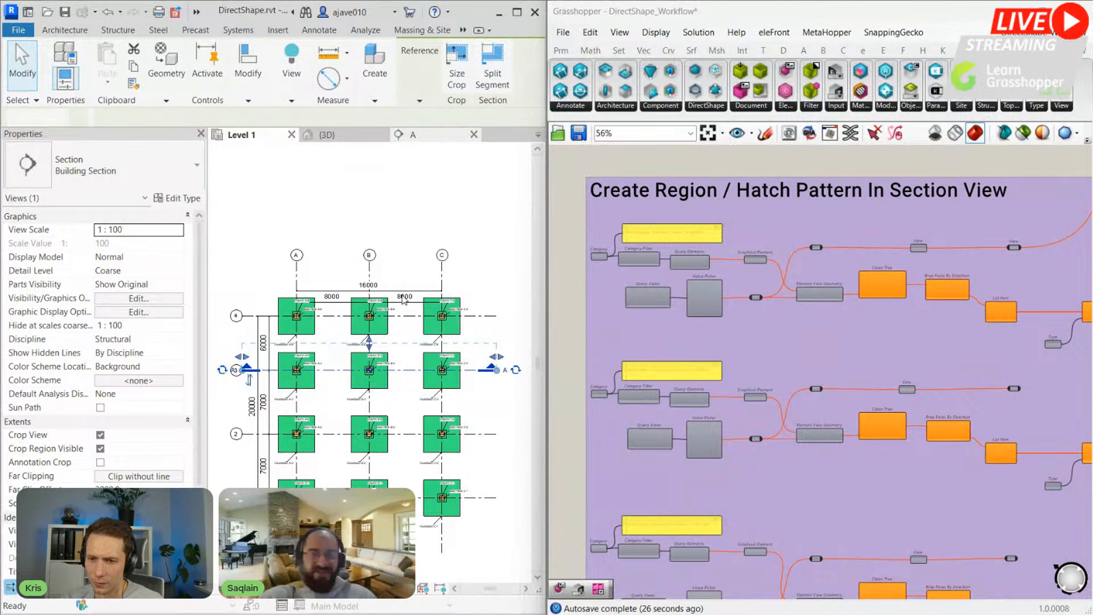
scroll(266, 359, "up", 4)
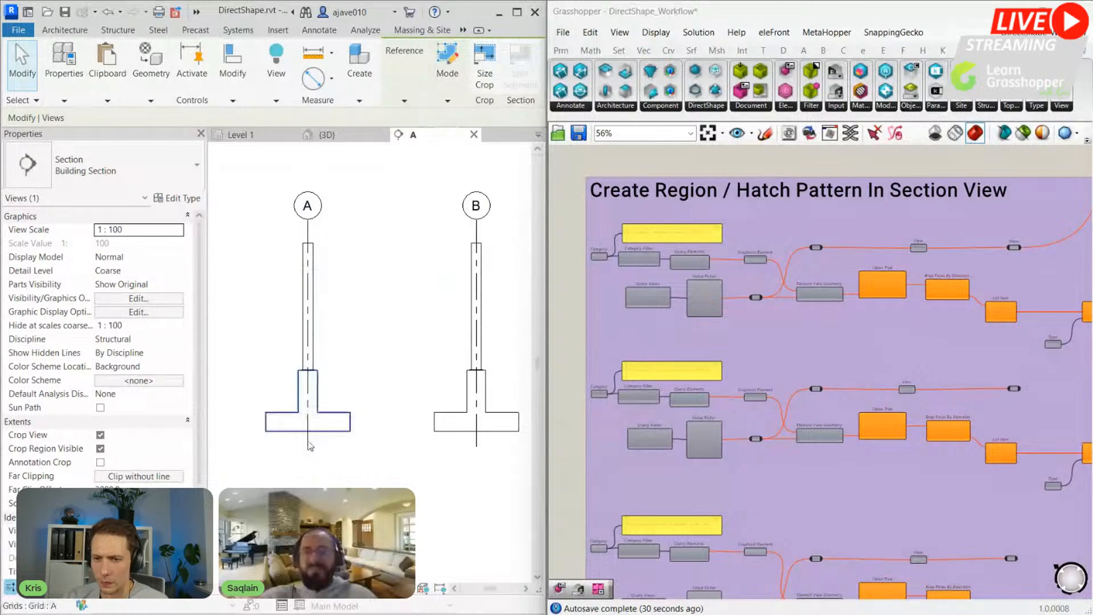
scroll(843, 291, "up", 5)
left_click(578, 110)
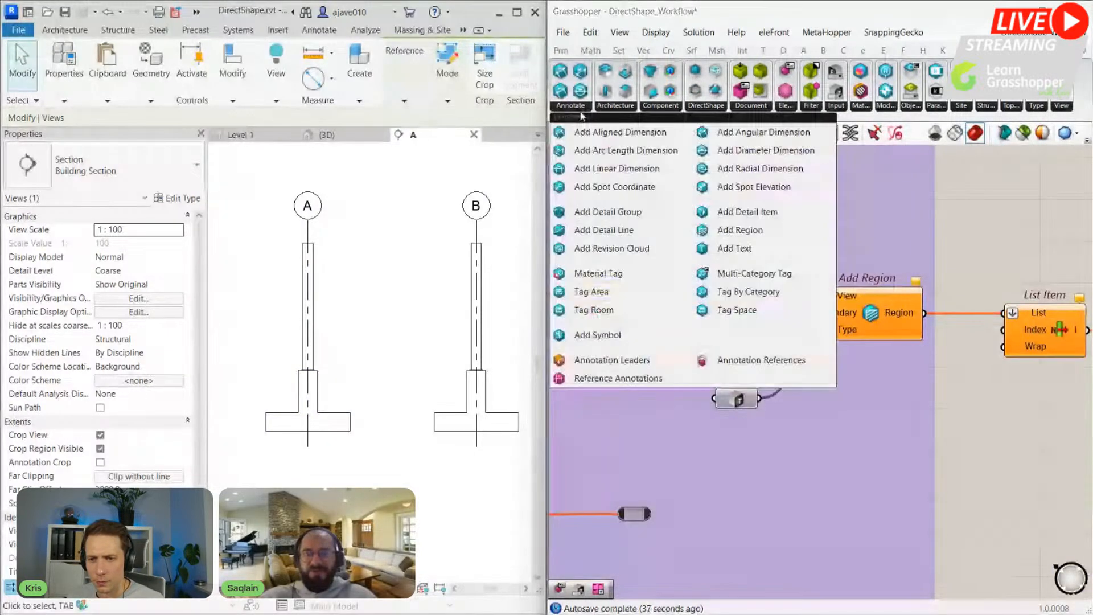
left_click(976, 270)
scroll(814, 334, "up", 2)
scroll(815, 335, "up", 1)
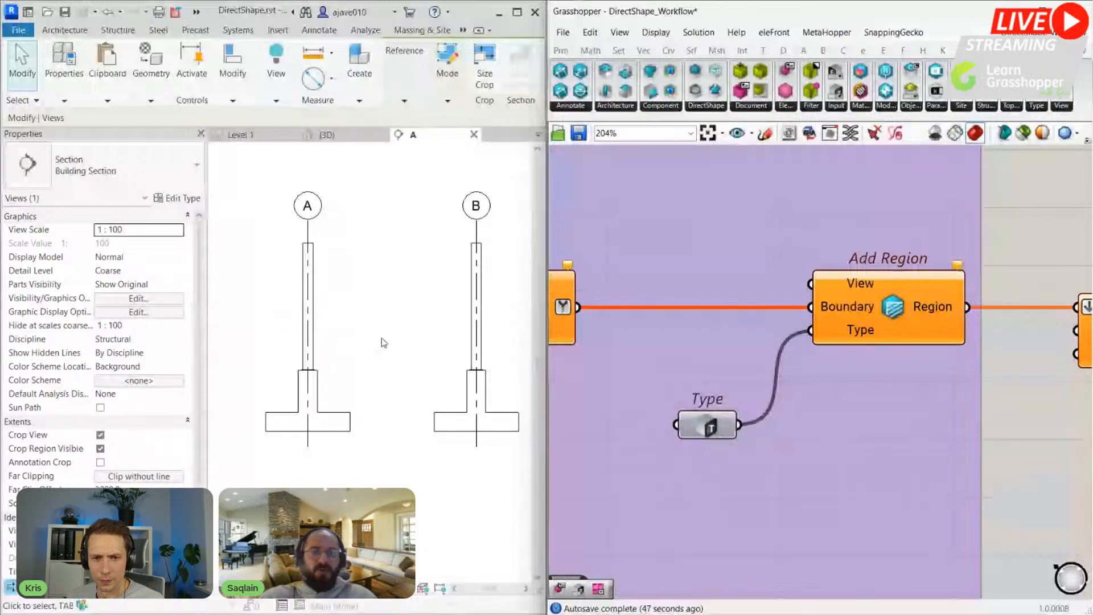
Step: Fit section A in the Revit view and pick A in the Structural Columns branch's Value Picker
middle_click(357, 320)
middle_click(357, 320)
scroll(676, 387, "down", 5)
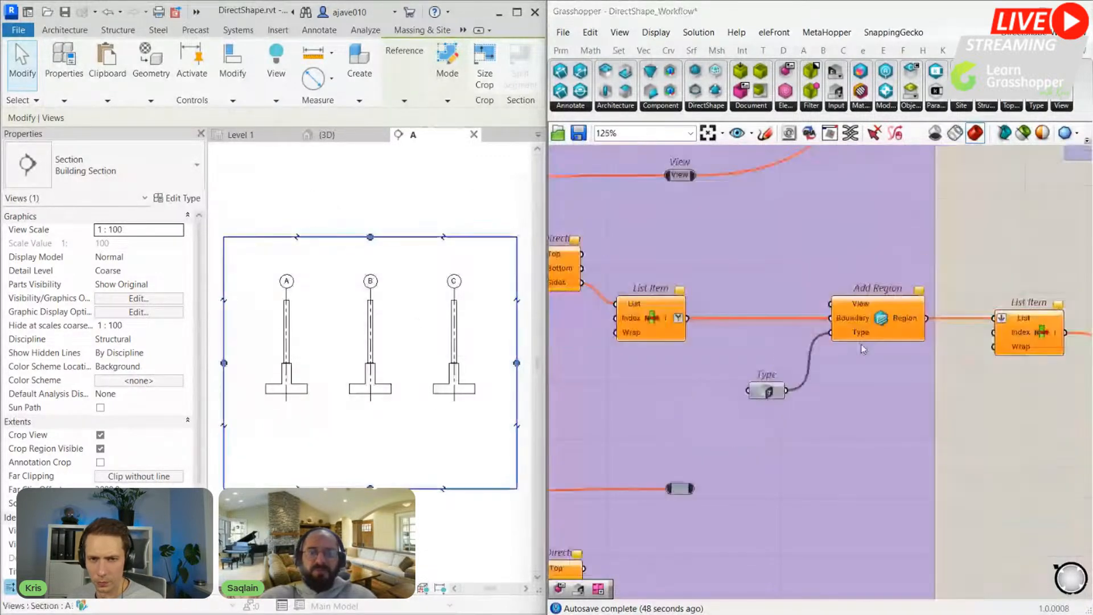
right_click_drag(678, 367, 797, 366)
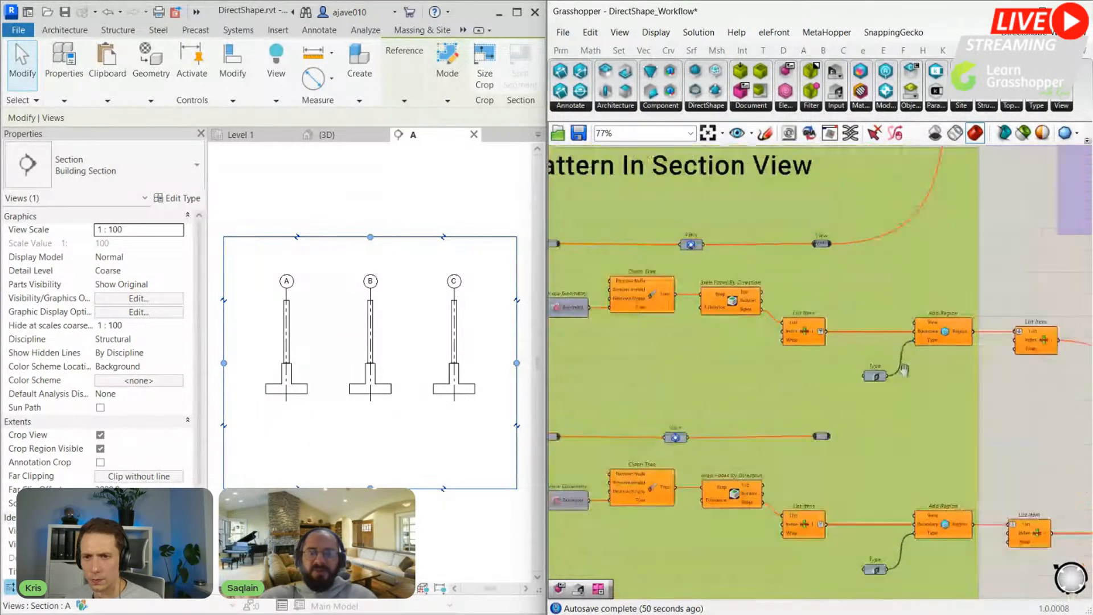
scroll(767, 316, "down", 3)
scroll(767, 317, "up", 6)
scroll(712, 393, "up", 3)
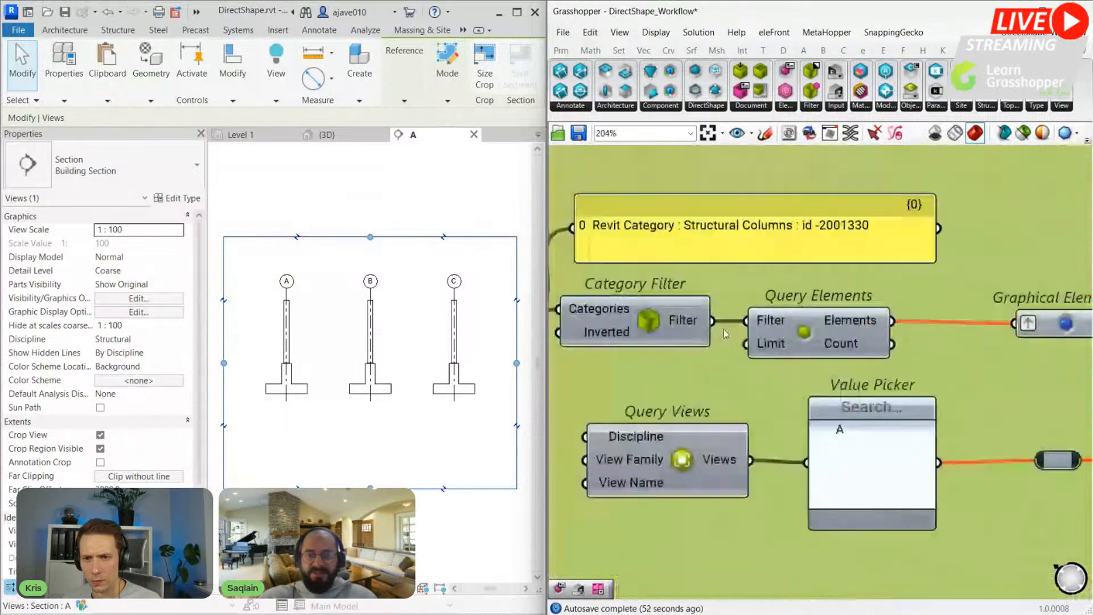
right_click_drag(770, 330, 741, 281)
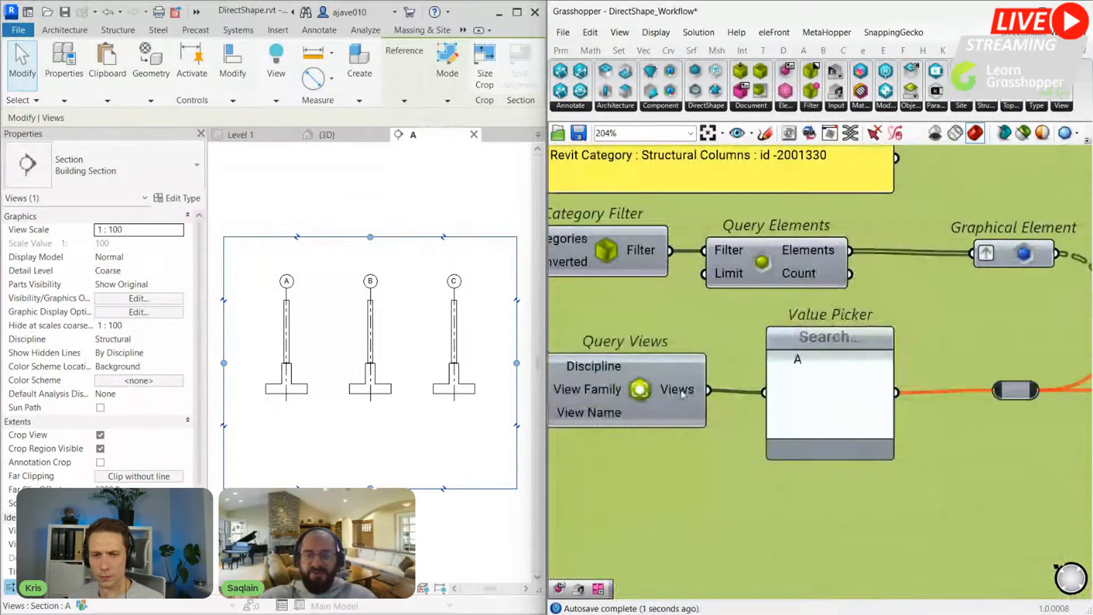
left_click(796, 361)
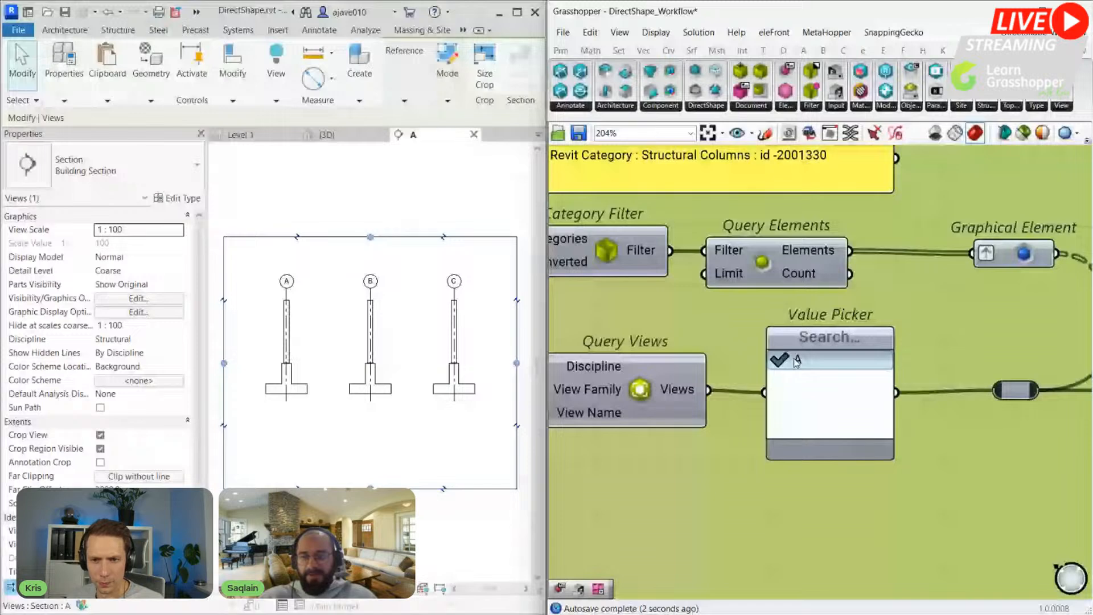
Step: Connect the View relay to the Structural Columns Add Region component's View input and inspect the hatched columns in section A
left_click_drag(821, 266, 956, 394)
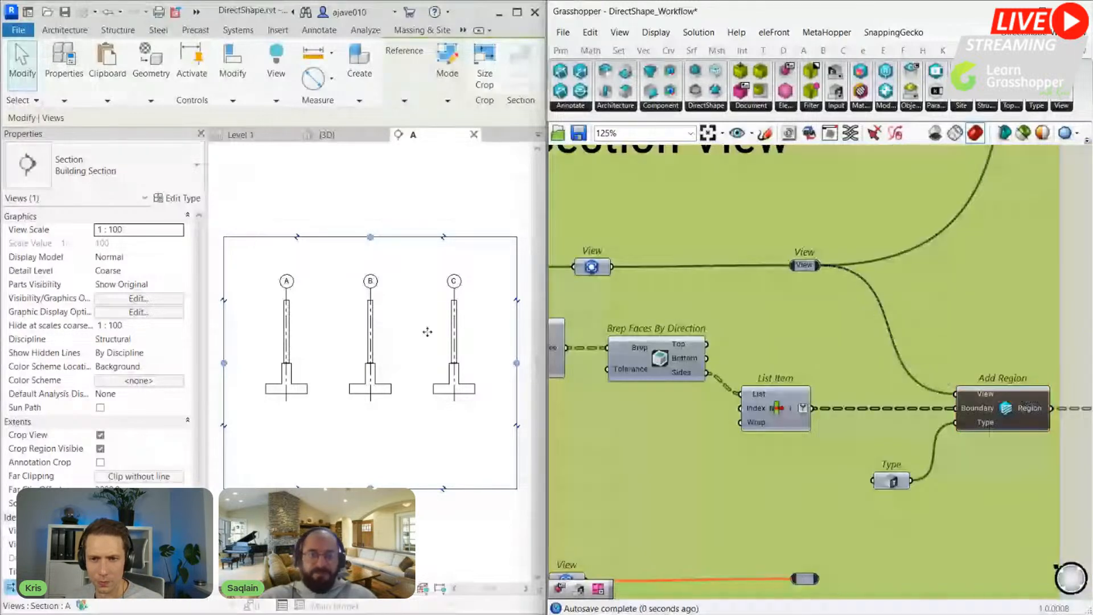
scroll(446, 314, "up", 4)
scroll(480, 345, "up", 4)
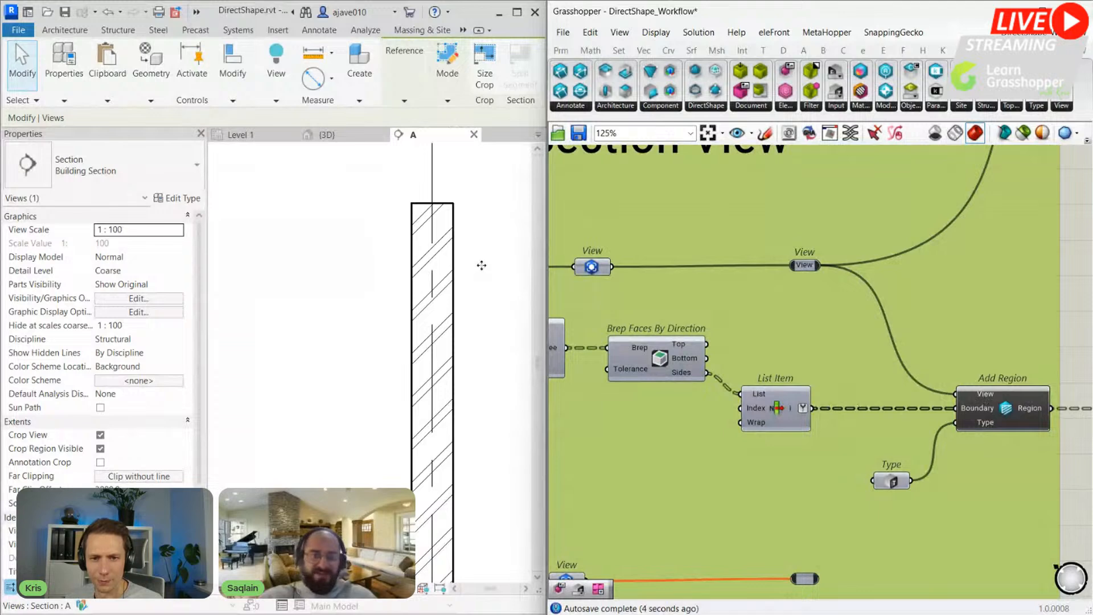
scroll(462, 270, "down", 2)
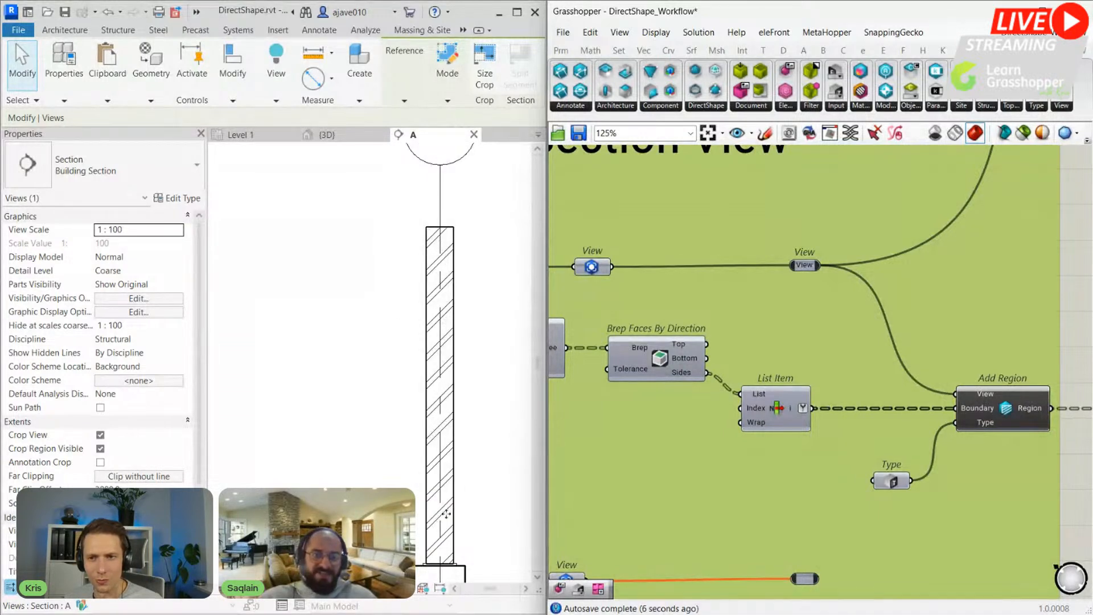
scroll(466, 275, "down", 2)
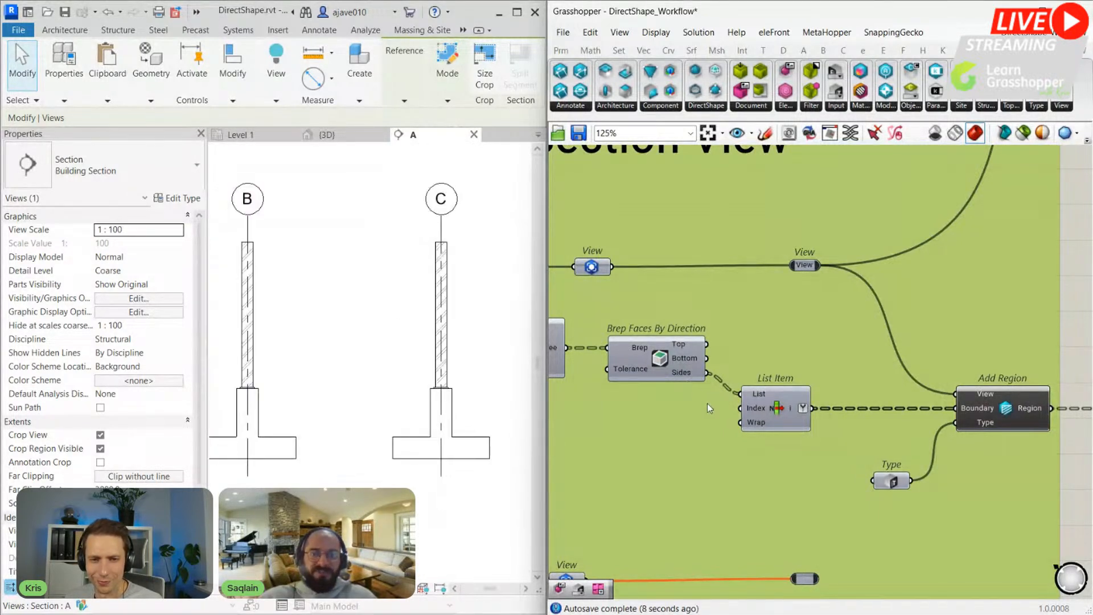
Step: Preview the Structural Columns Element View Geometry in a Rhino viewport and compare it with the section line on the Level 1 plan
scroll(708, 403, "down", 4)
scroll(700, 423, "up", 2)
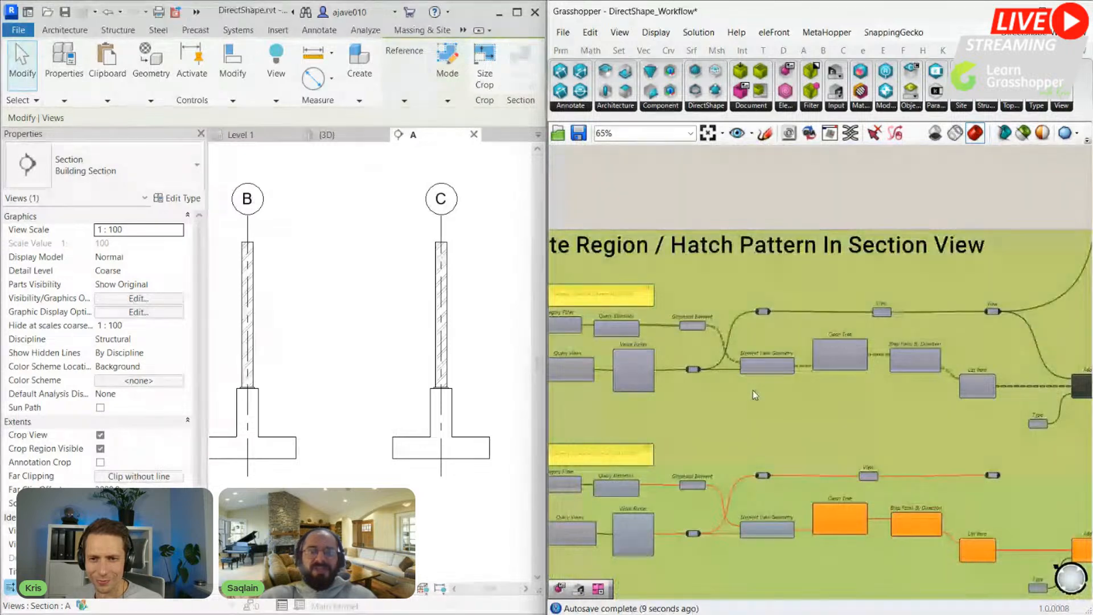
scroll(753, 391, "up", 5)
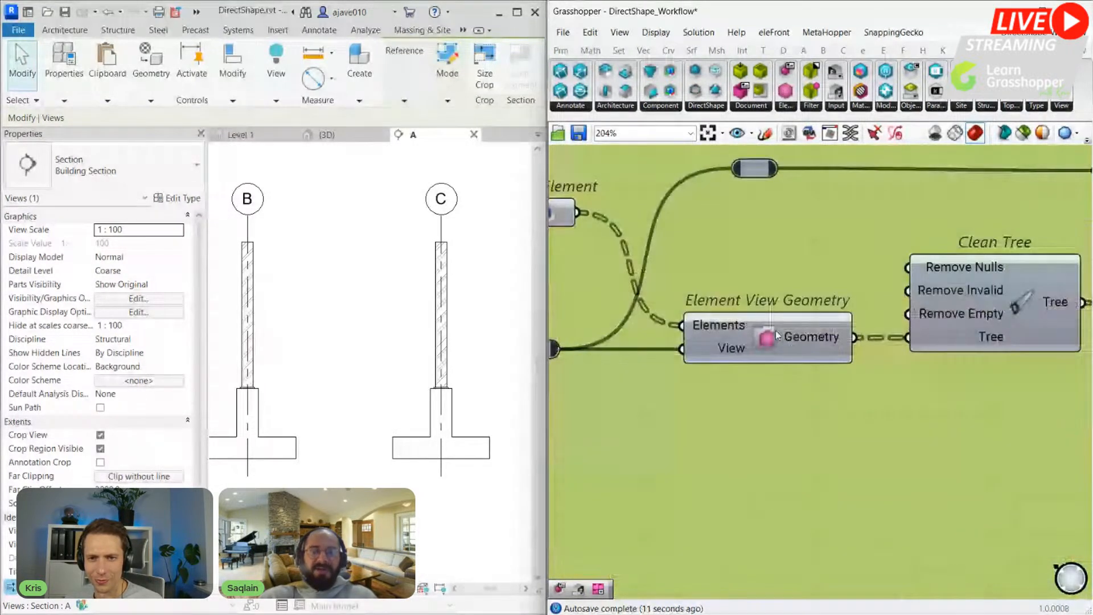
left_click(778, 336)
middle_click(766, 337)
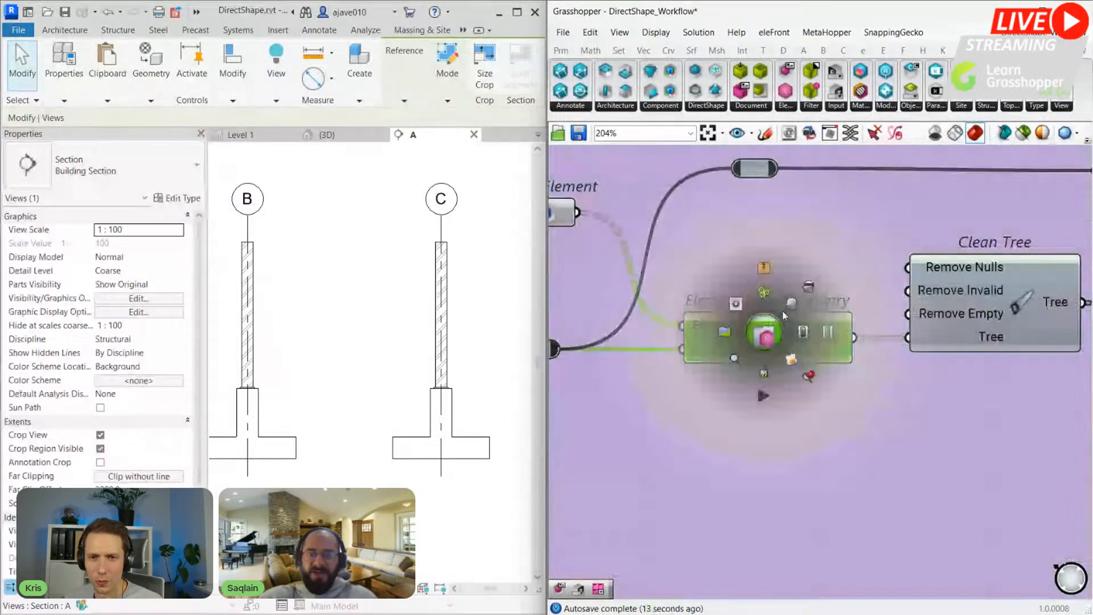
left_click(829, 133)
right_click_drag(637, 290, 352, 239)
scroll(607, 313, "up", 6)
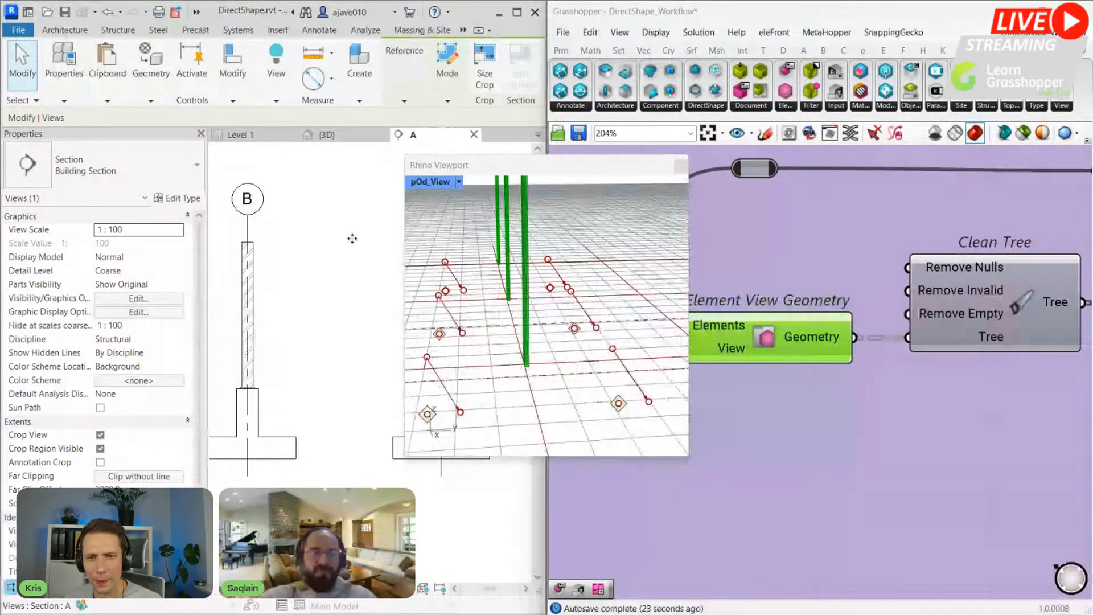
left_click(239, 135)
scroll(302, 336, "up", 5)
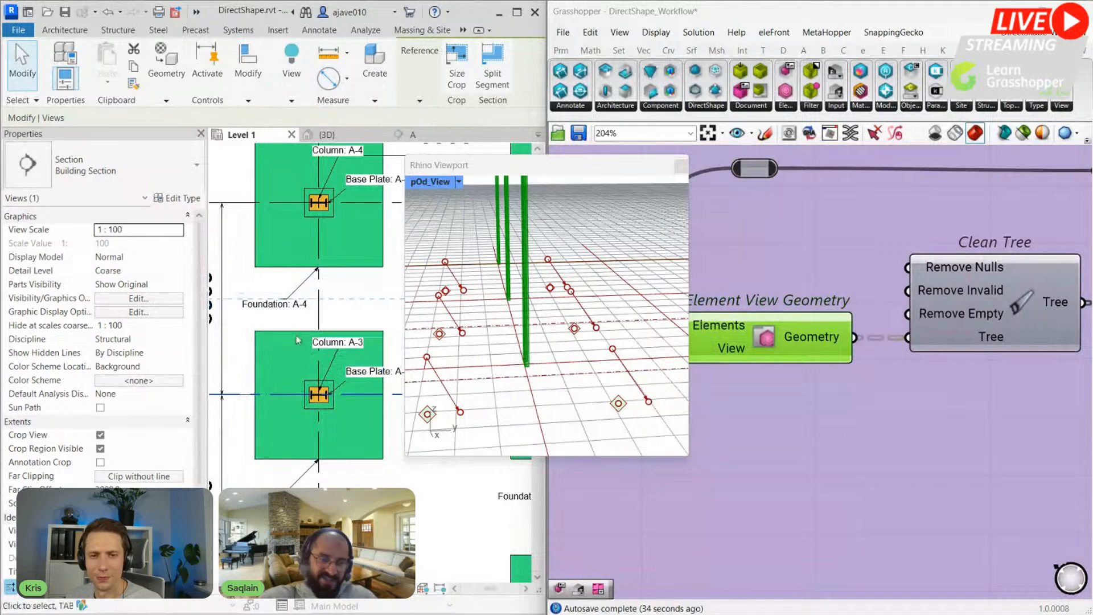
Step: Pick section A in the Structural Connections branch's Value Picker and connect its View relay to Add Region's View input
scroll(853, 415, "down", 8)
scroll(736, 466, "up", 4)
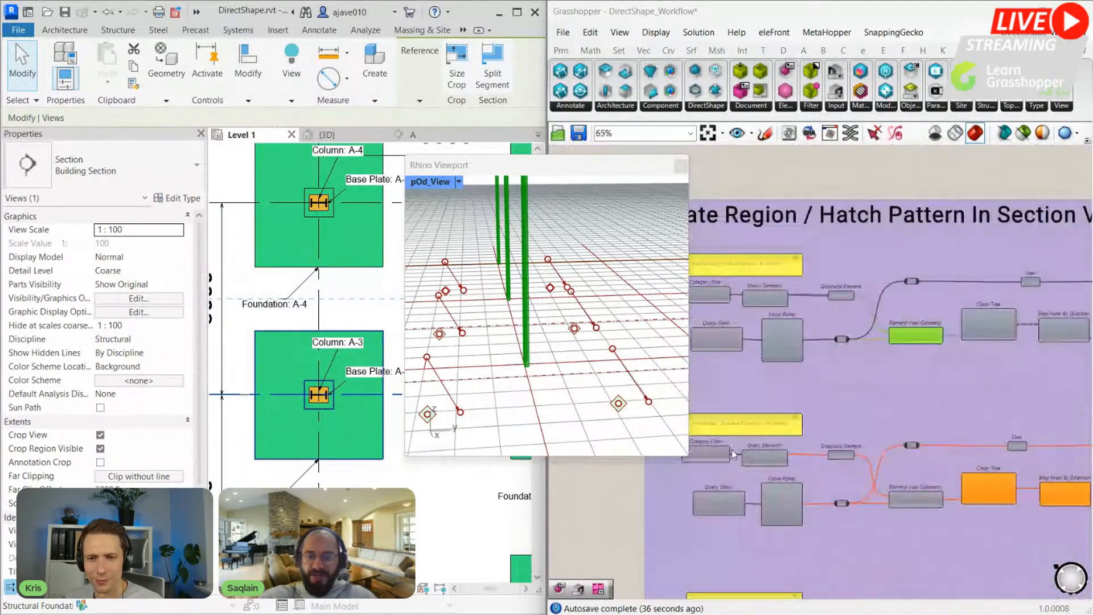
scroll(725, 464, "up", 1)
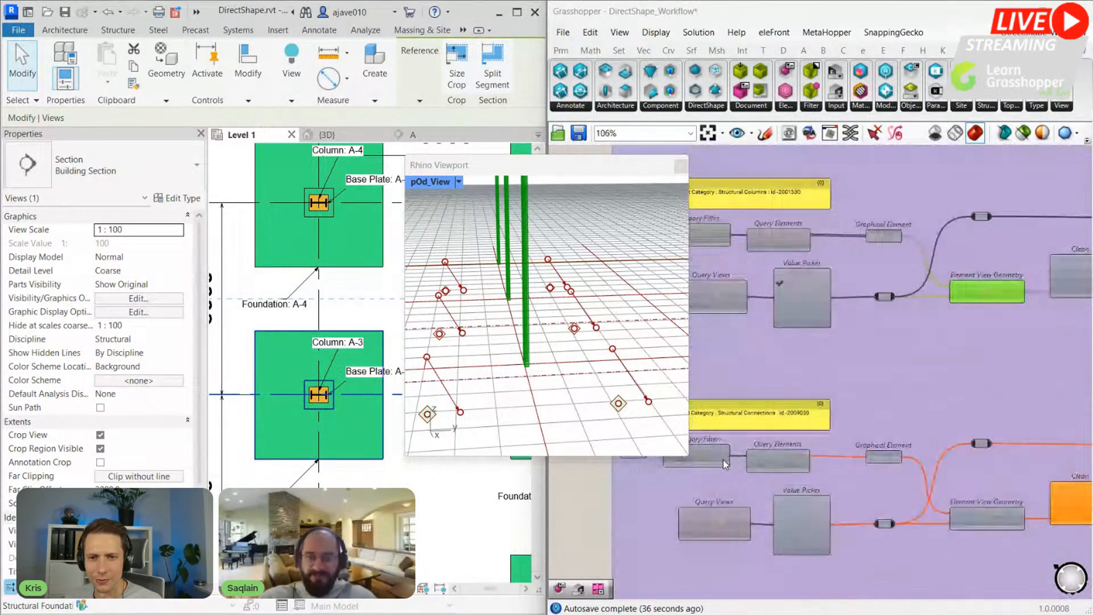
scroll(725, 464, "down", 4)
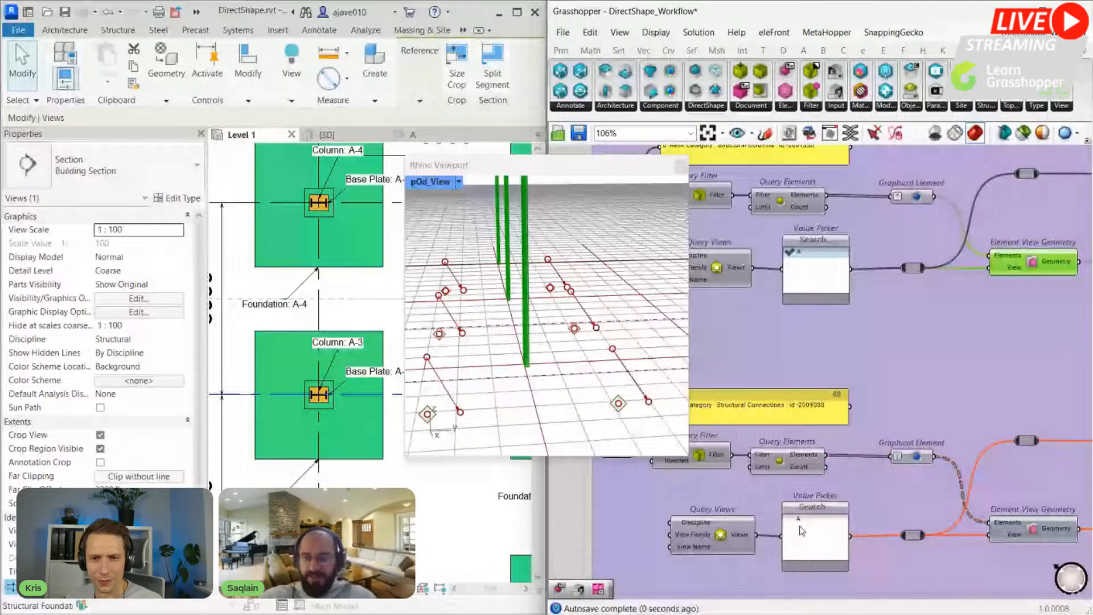
scroll(764, 538, "down", 4)
scroll(894, 548, "up", 8)
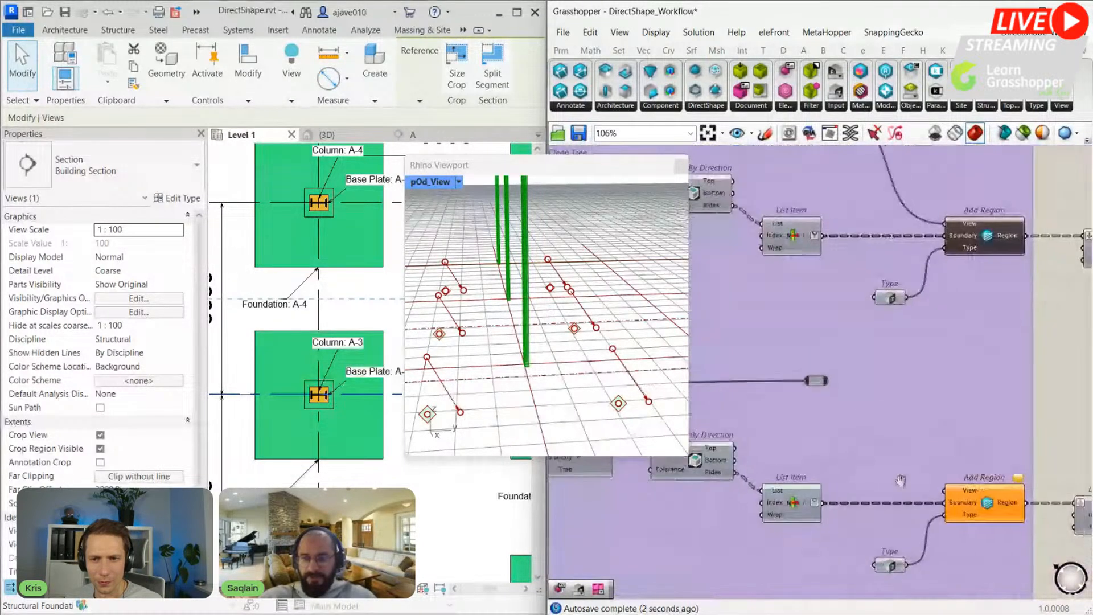
left_click_drag(734, 388, 852, 497)
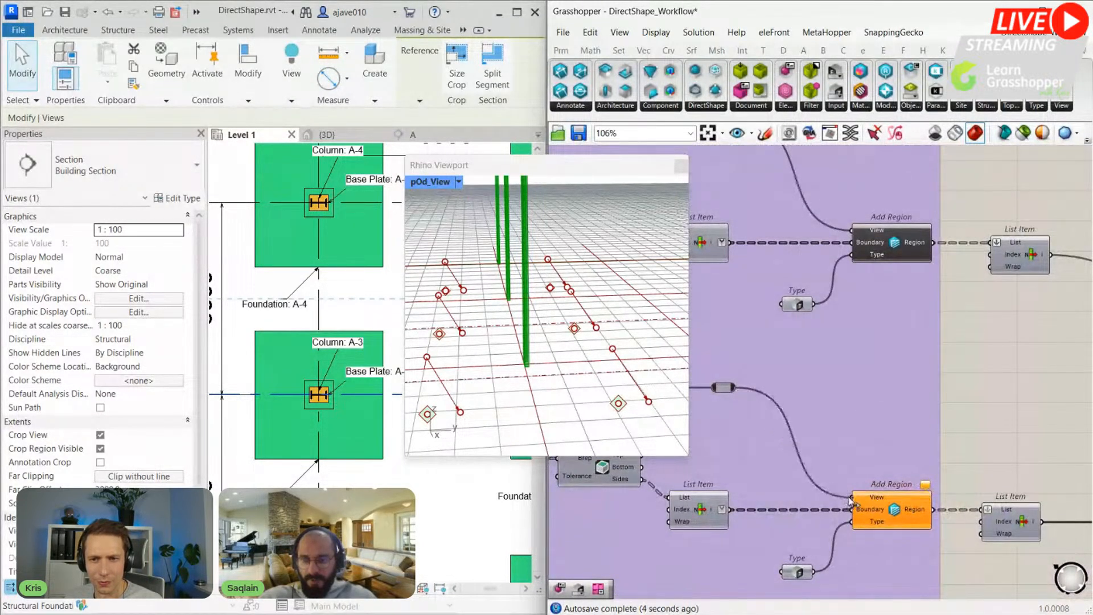
Step: Select the Structural Connections Element View Geometry component to preview the base plates in the Rhino viewport
scroll(775, 552, "down", 6)
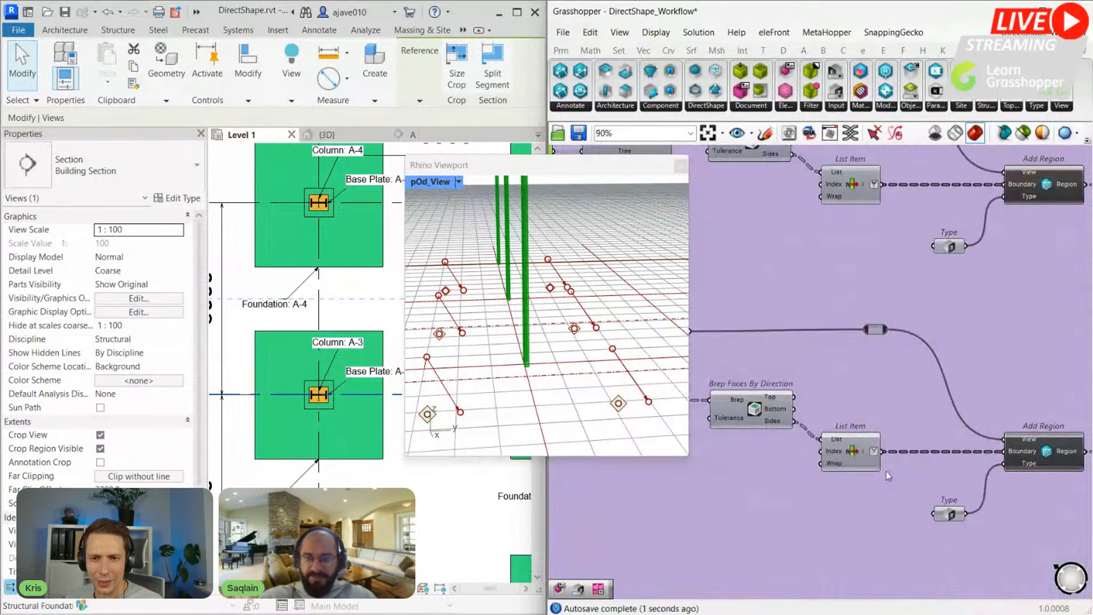
right_click_drag(850, 504, 957, 442)
scroll(778, 484, "up", 4)
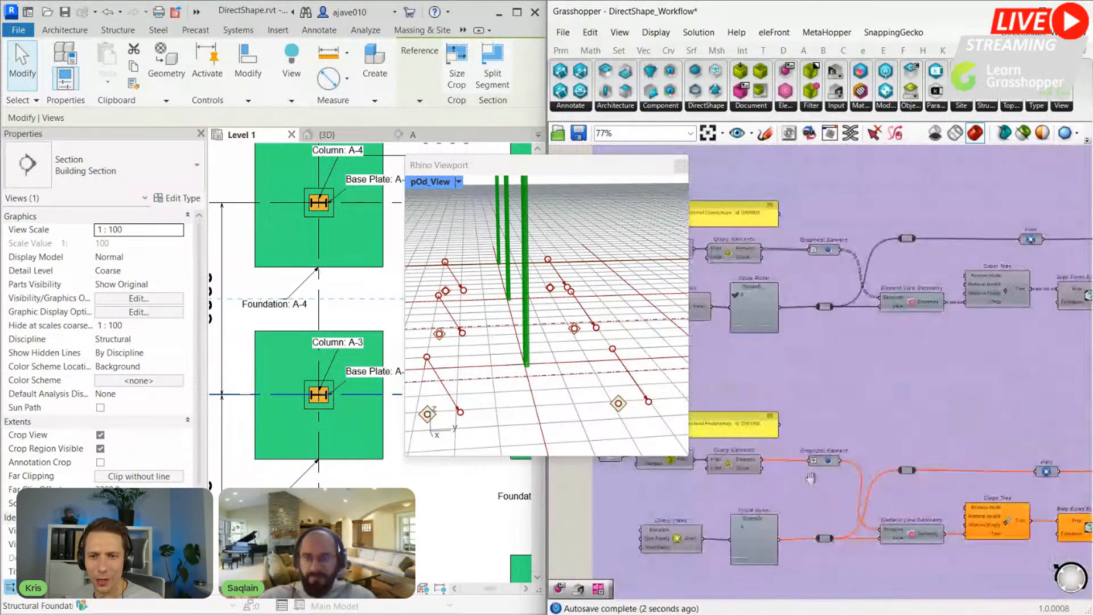
right_click_drag(811, 478, 824, 477)
left_click(920, 306)
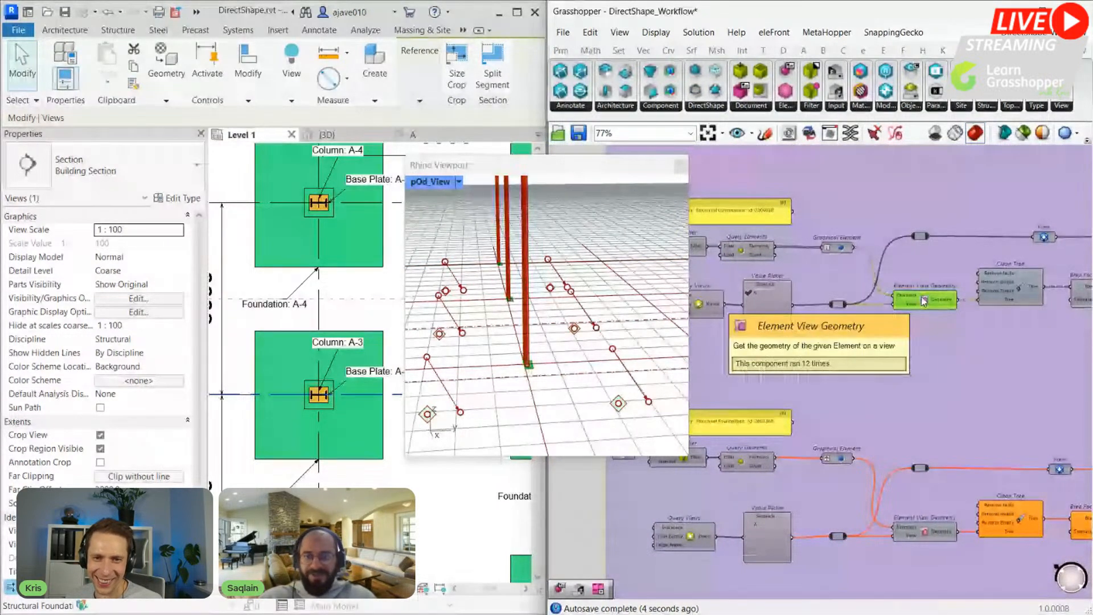
Step: Check the Structural Foundations branch's category and pick section A in its Value Picker
right_click_drag(939, 431, 827, 454)
scroll(785, 427, "up", 3)
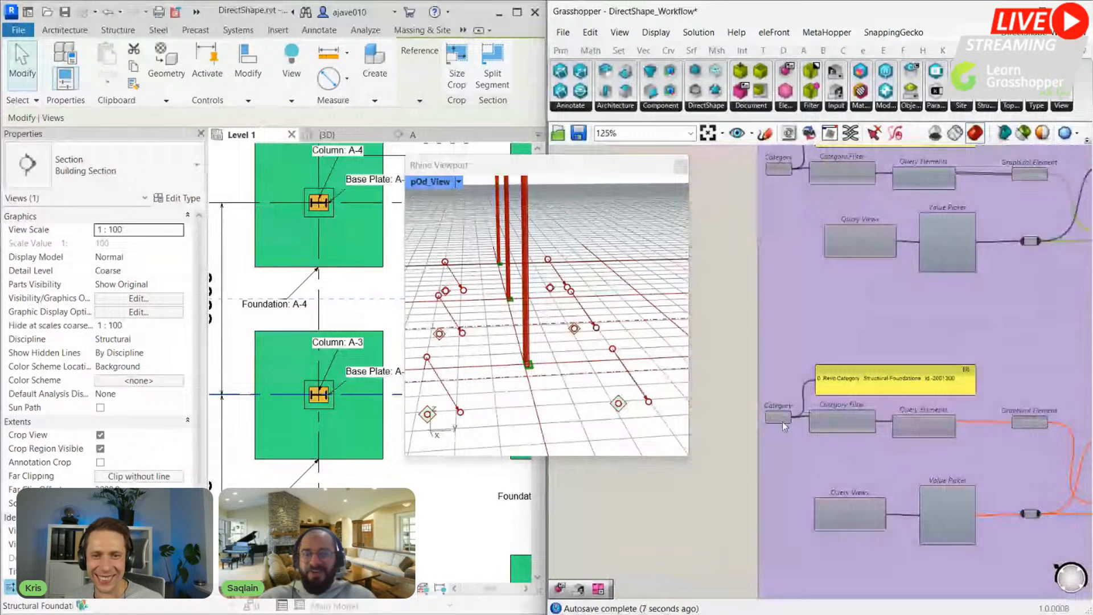
scroll(780, 424, "up", 3)
left_click_drag(815, 409, 861, 407)
scroll(809, 428, "down", 6)
right_click_drag(939, 504, 833, 423)
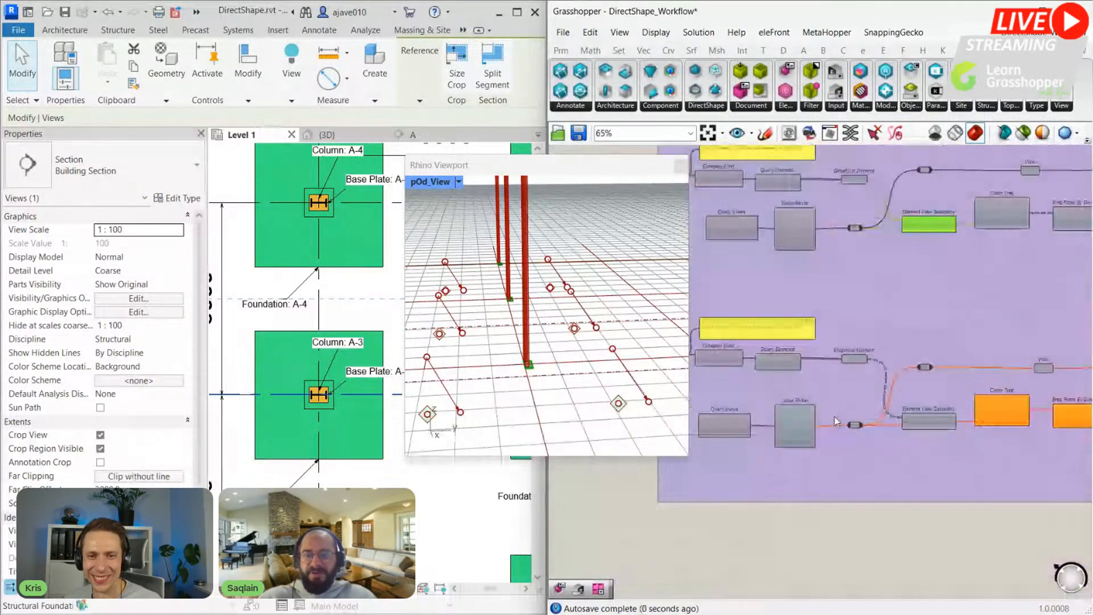
scroll(835, 421, "up", 3)
scroll(797, 436, "down", 6)
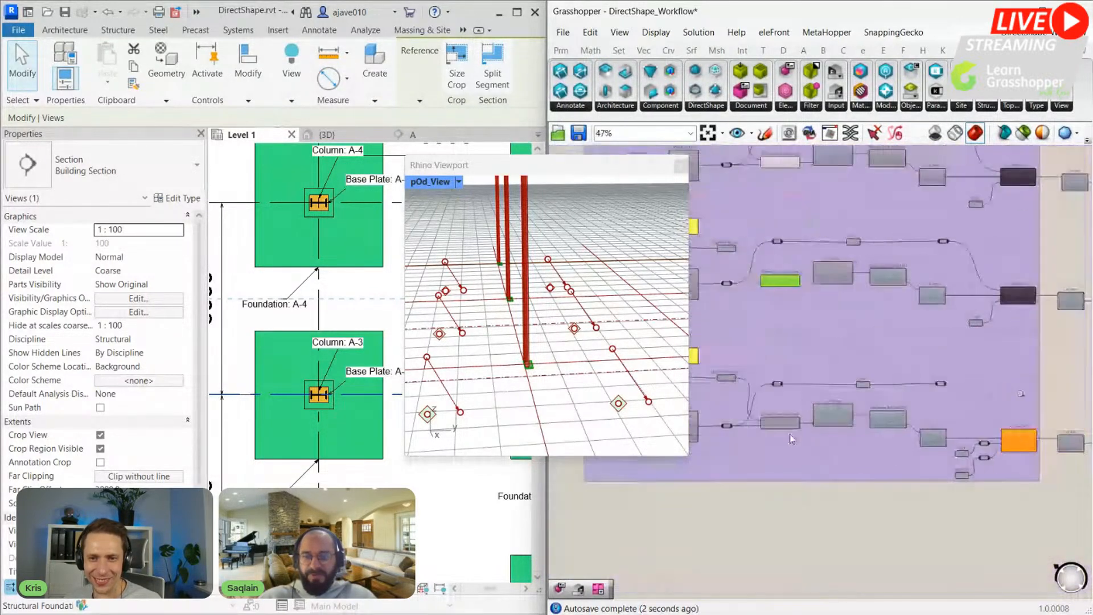
Step: Preview the foundations' Element View Geometry in the Rhino viewport and examine the Brep Faces By Direction component in that branch
scroll(781, 430, "up", 2)
left_click(778, 422)
scroll(576, 415, "down", 5)
right_click_drag(589, 426, 612, 402)
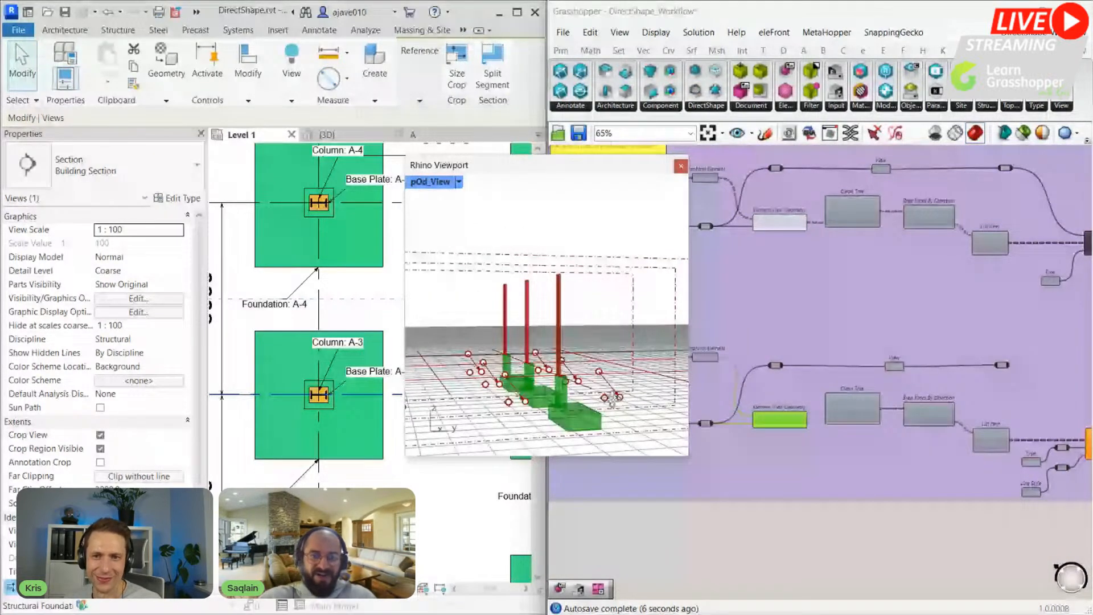
scroll(565, 419, "up", 5)
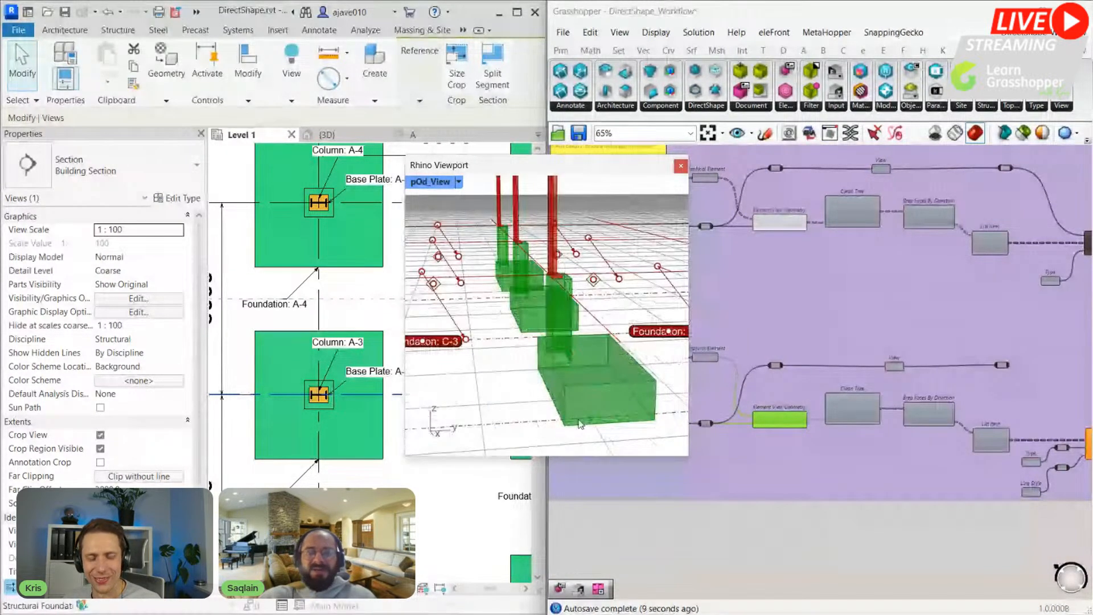
scroll(774, 429, "up", 4)
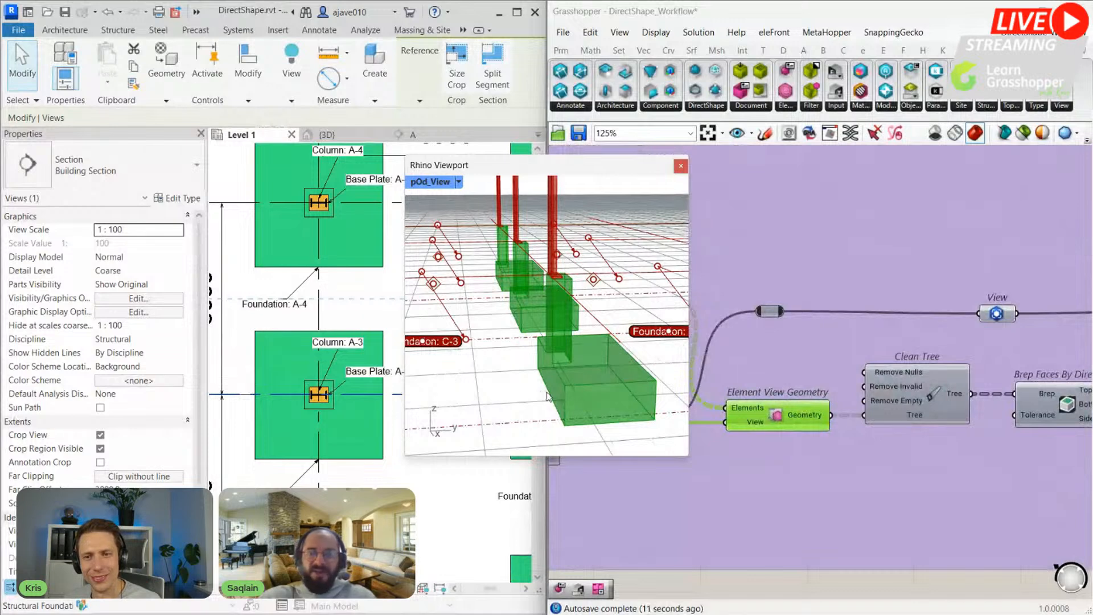
right_click_drag(920, 448, 814, 412)
scroll(813, 369, "up", 4)
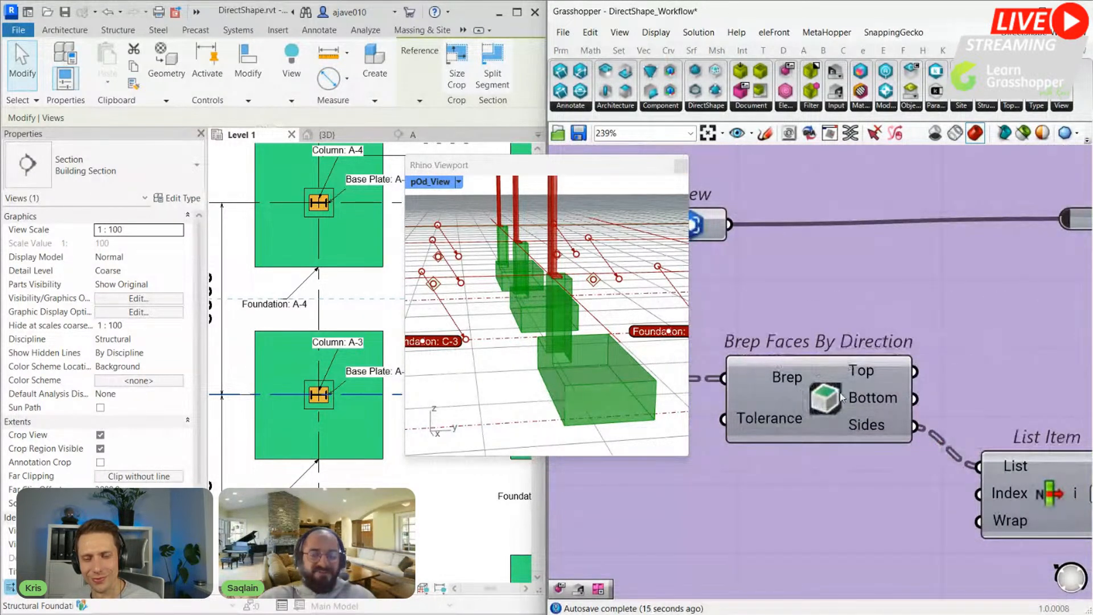
Step: Wire the section view to the foundation Add Region's View input and the List Item output to Boundary, and close the Rhino viewport
left_click(502, 367)
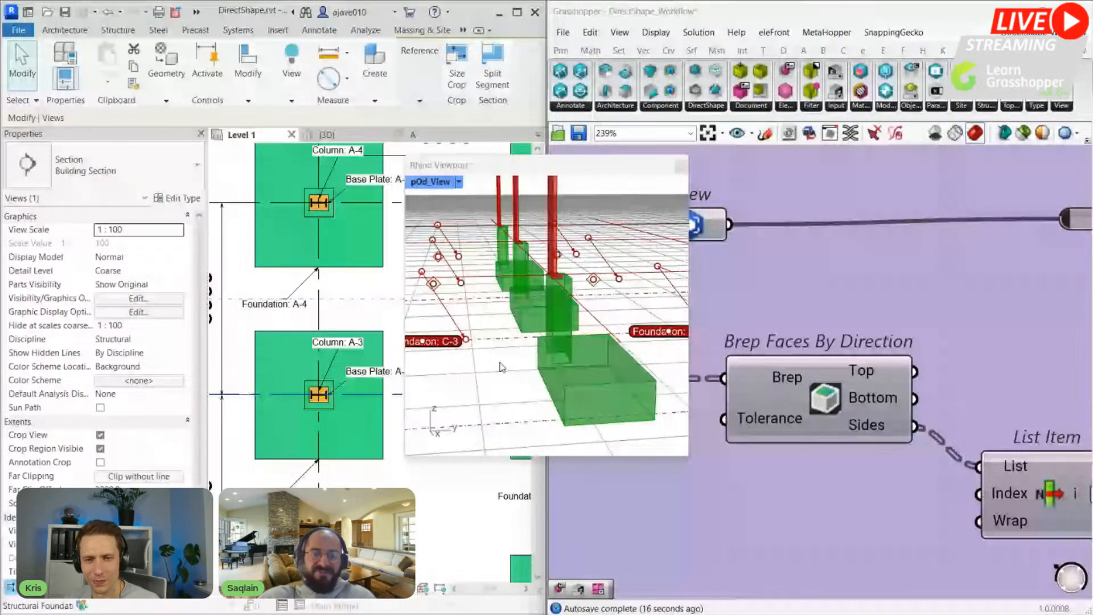
right_click_drag(503, 367, 640, 380)
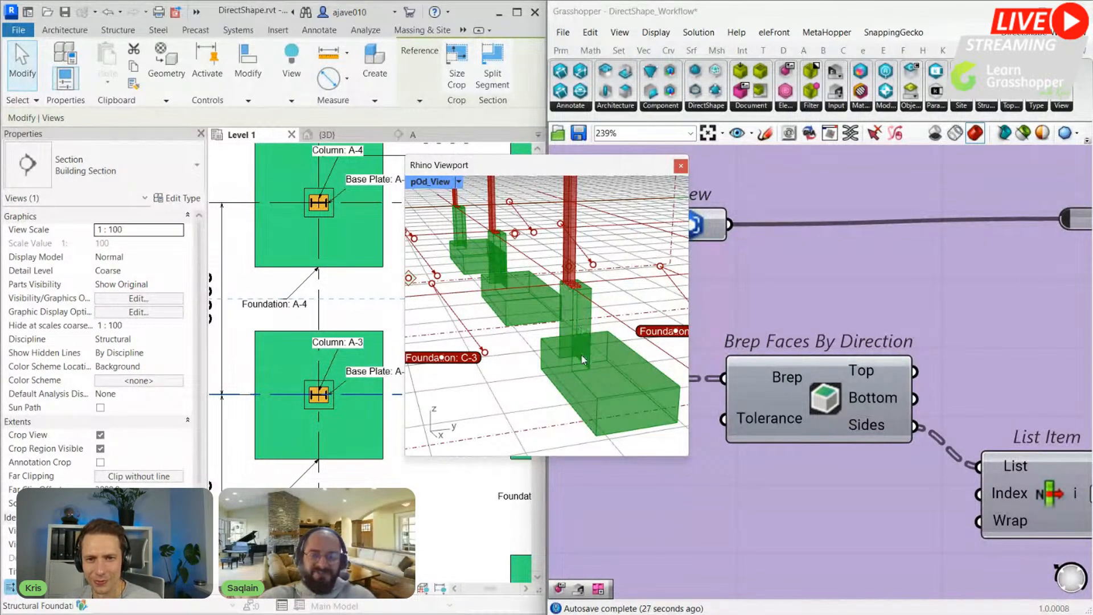
scroll(812, 470, "down", 3)
right_click_drag(1038, 496, 871, 426)
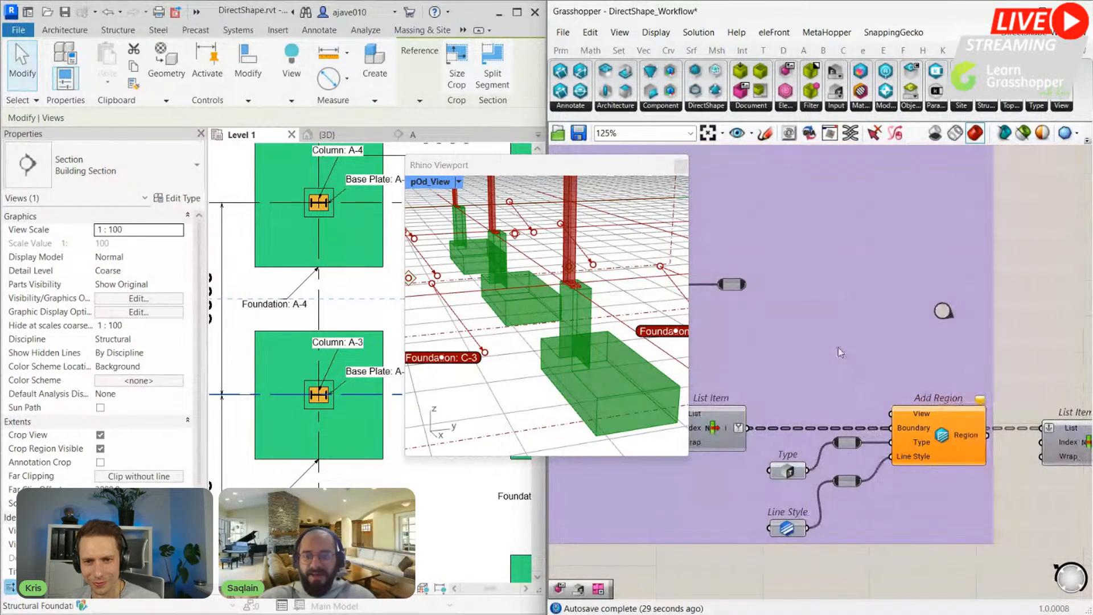
scroll(847, 362, "up", 2)
left_click_drag(706, 254, 909, 451)
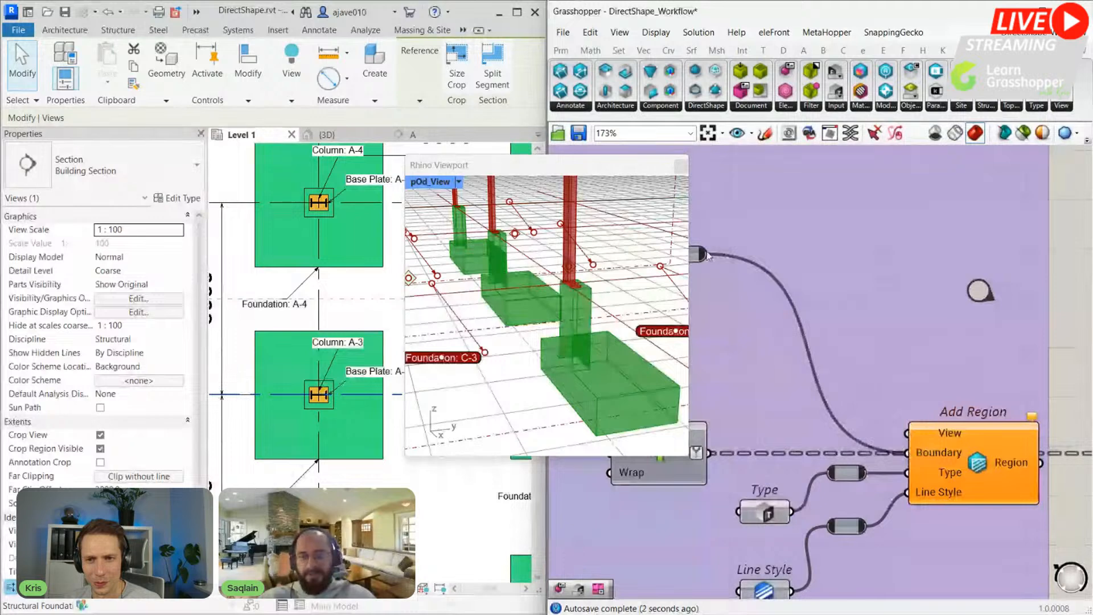
left_click(681, 165)
left_click_drag(709, 453, 908, 453)
left_click_drag(709, 256, 907, 434)
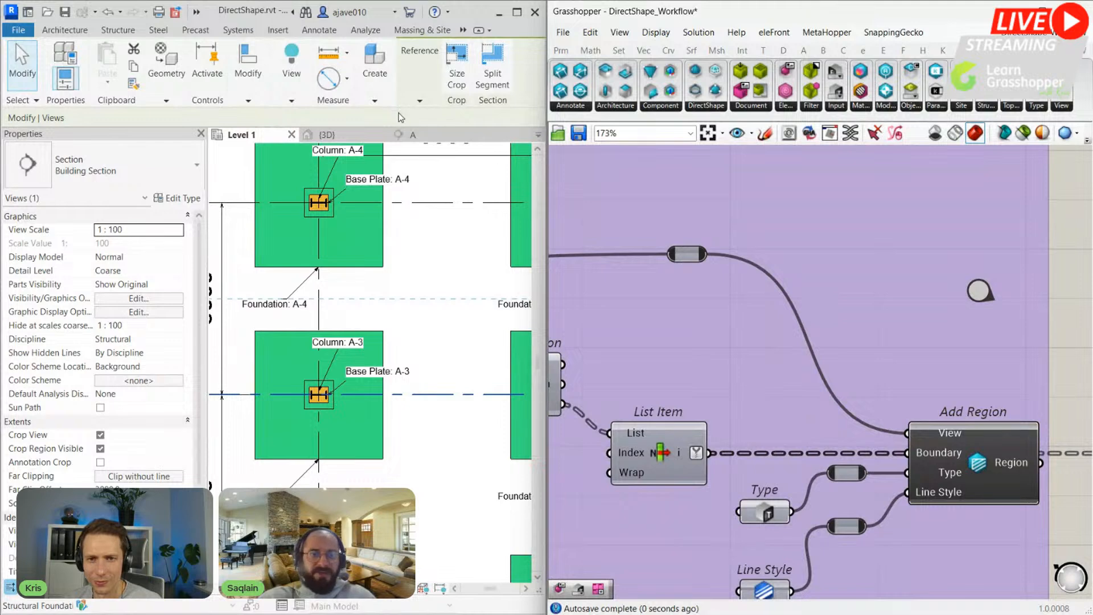
Step: Open section A in Revit, display its lines thin, and save the project
left_click(407, 134)
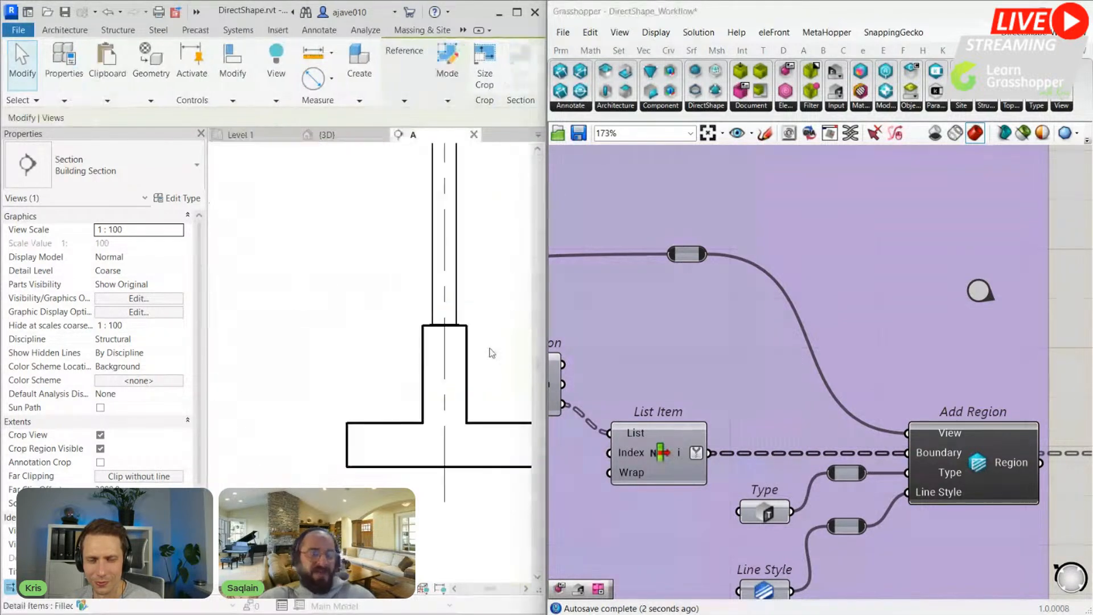
scroll(459, 375, "up", 2)
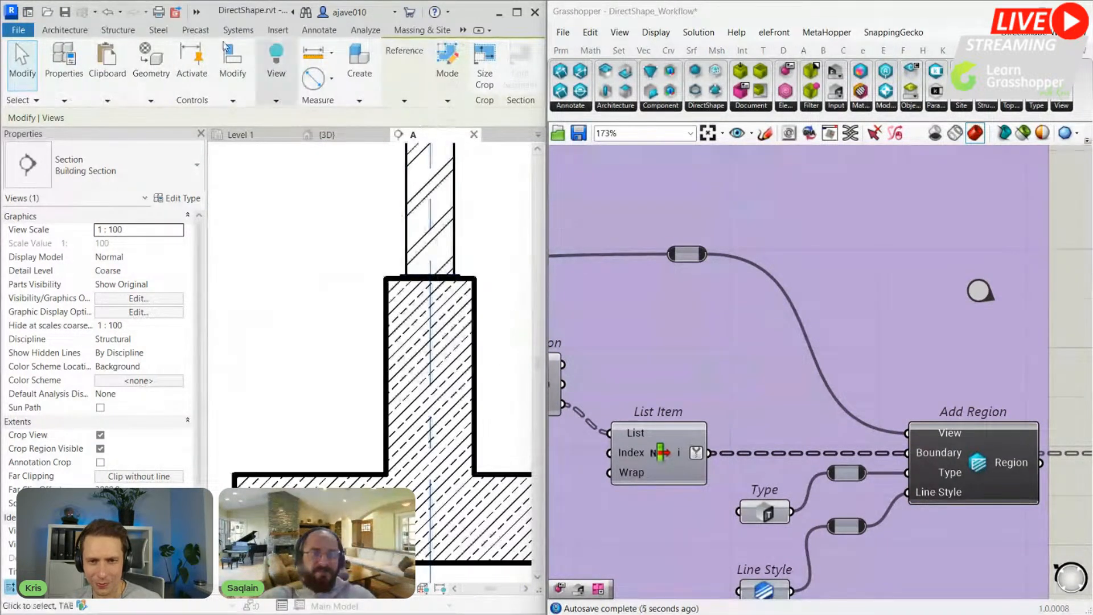
left_click(197, 12)
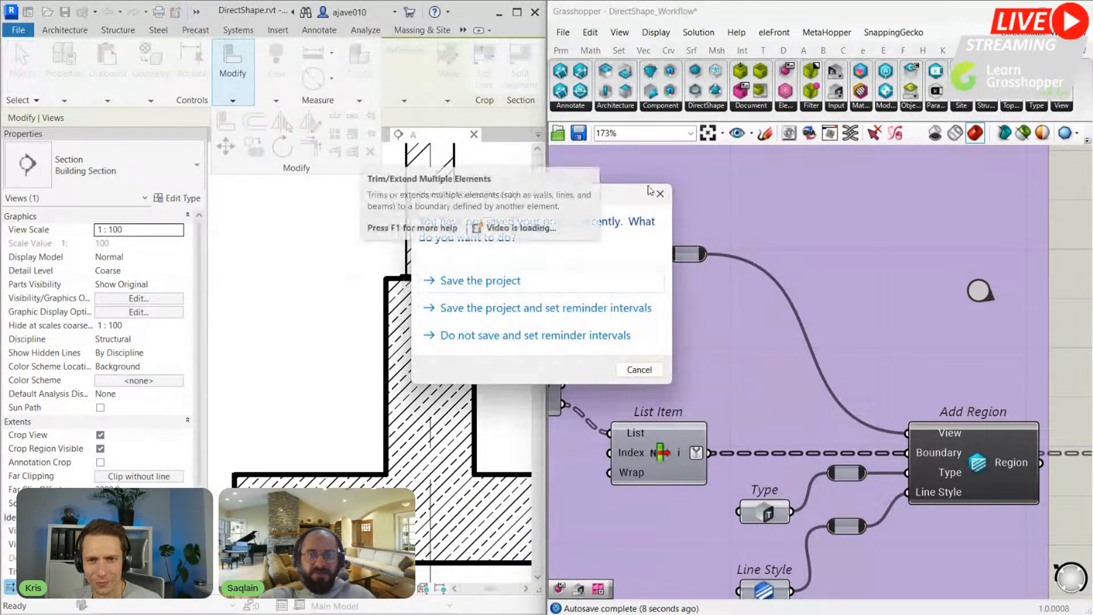
left_click(435, 282)
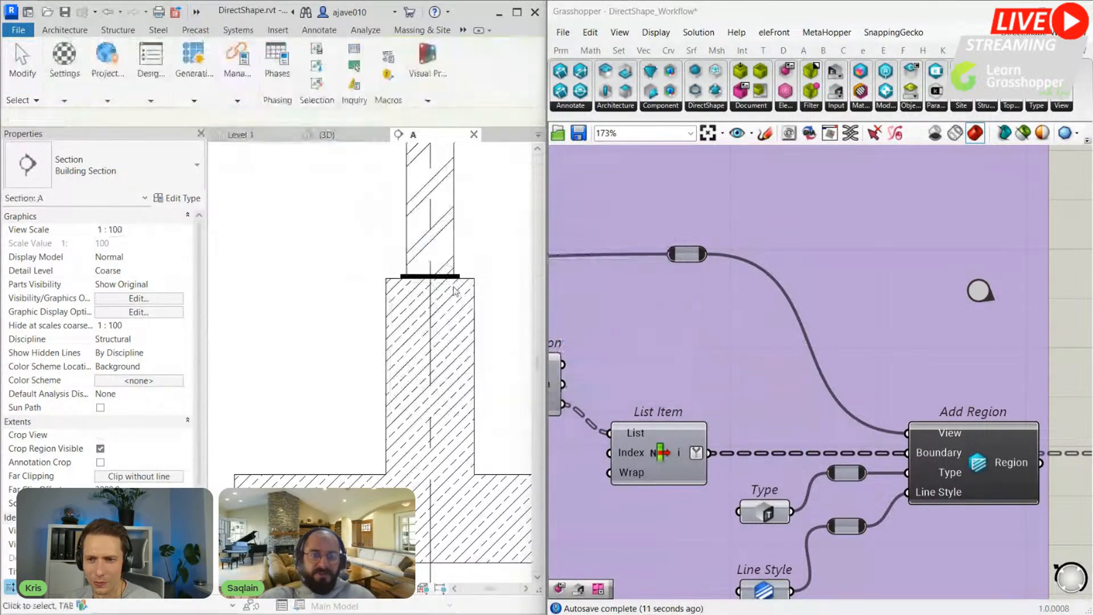
Step: Examine the filled region hatches on the column, base plate and foundation, and across the whole of section A
scroll(365, 287, "up", 3)
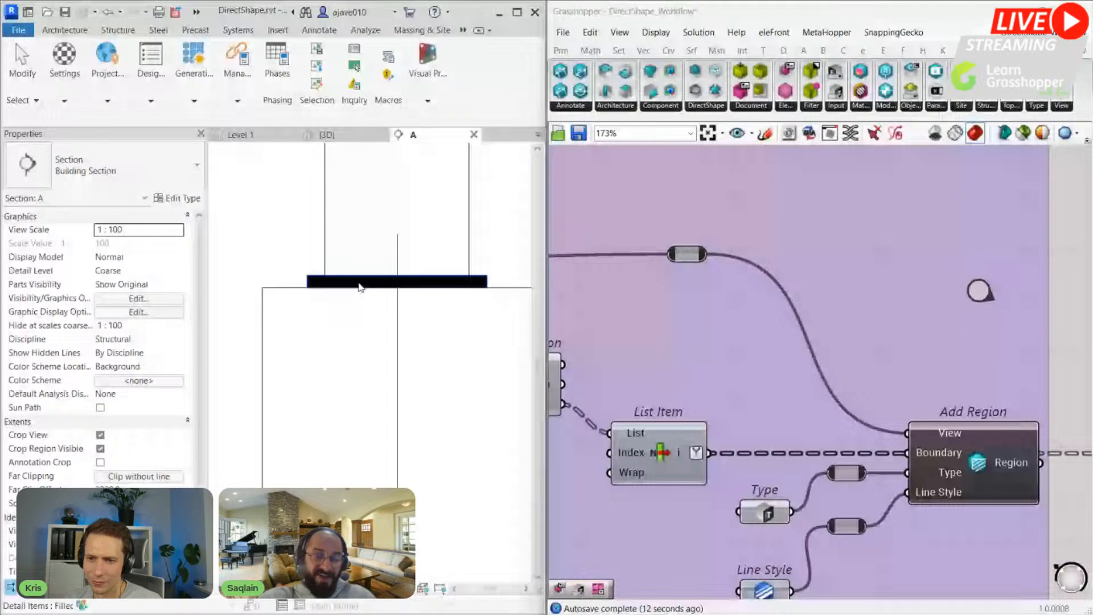
scroll(338, 282, "down", 4)
scroll(322, 341, "up", 3)
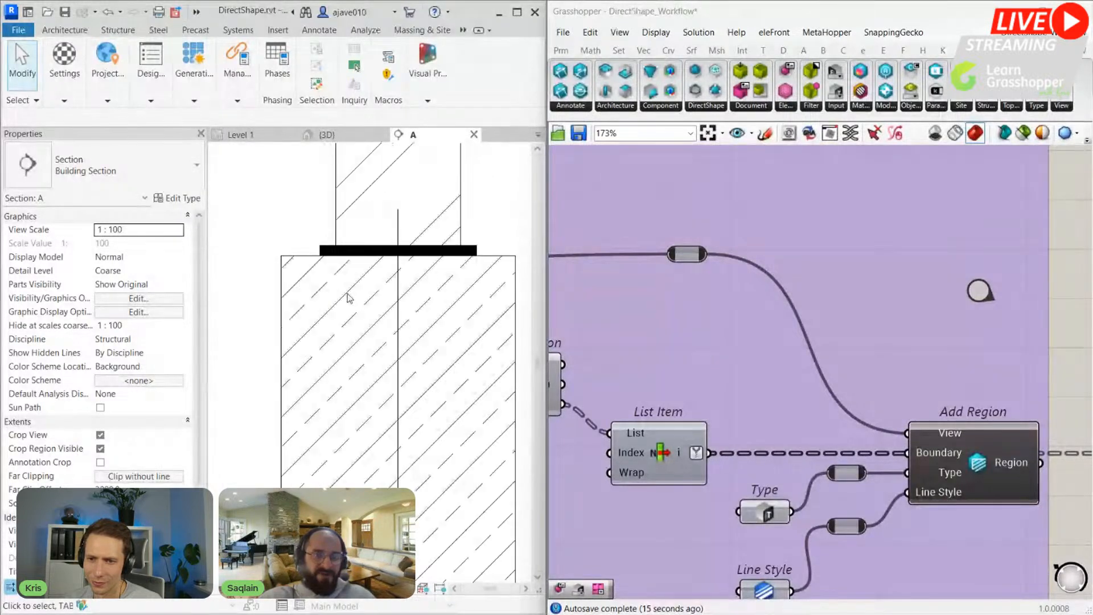
scroll(365, 337, "down", 2)
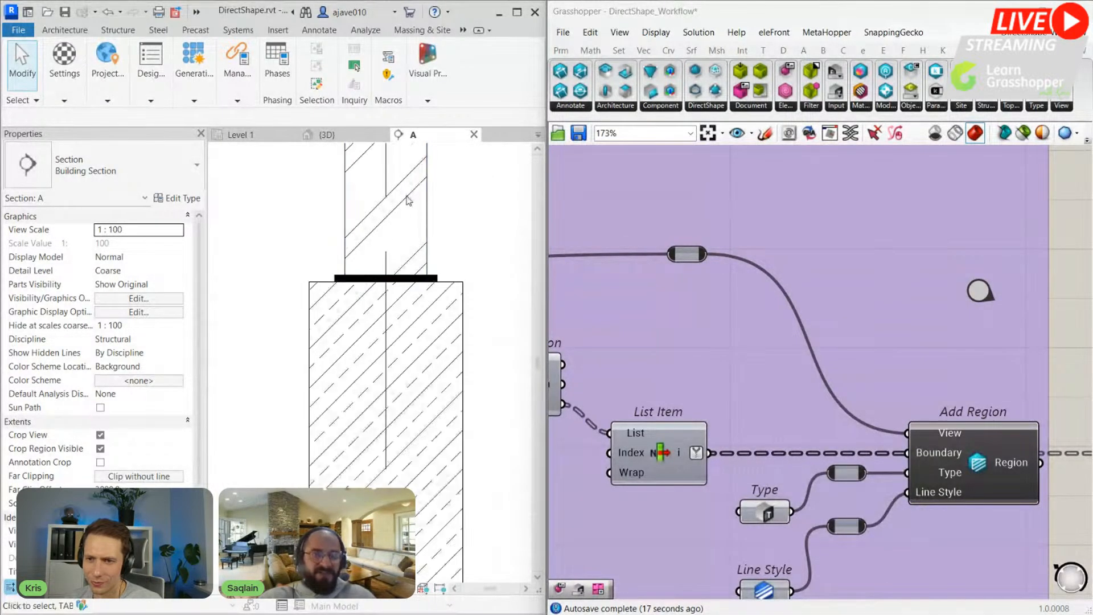
scroll(403, 200, "down", 2)
middle_click(452, 219)
middle_click(452, 219)
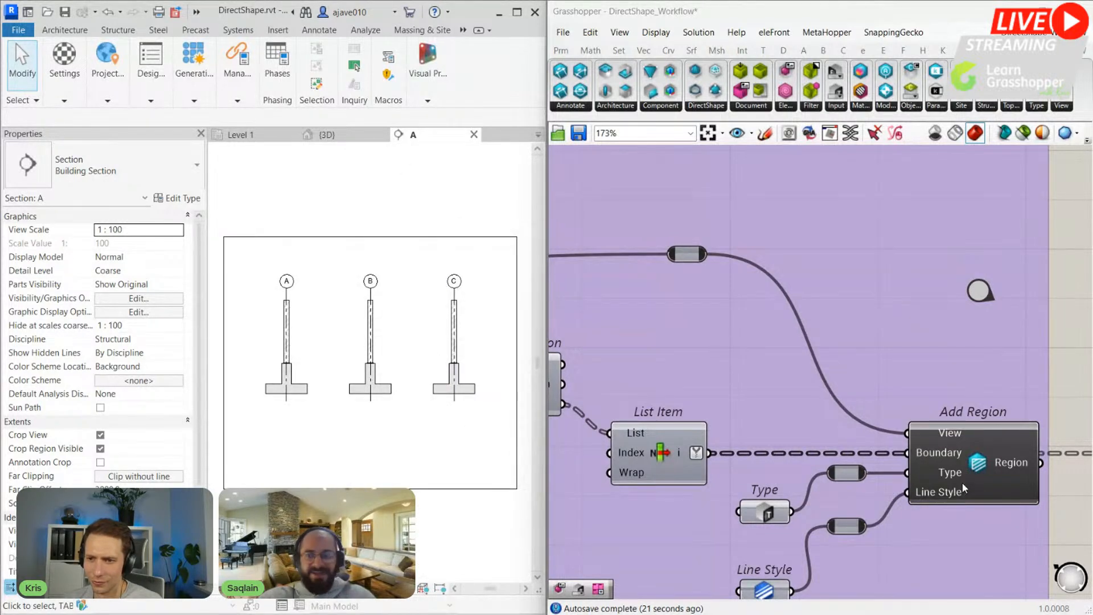
Step: Examine the foundation branch in Grasshopper, from the category filter and section view picker through Element View Geometry to Add Region
scroll(959, 469, "down", 5)
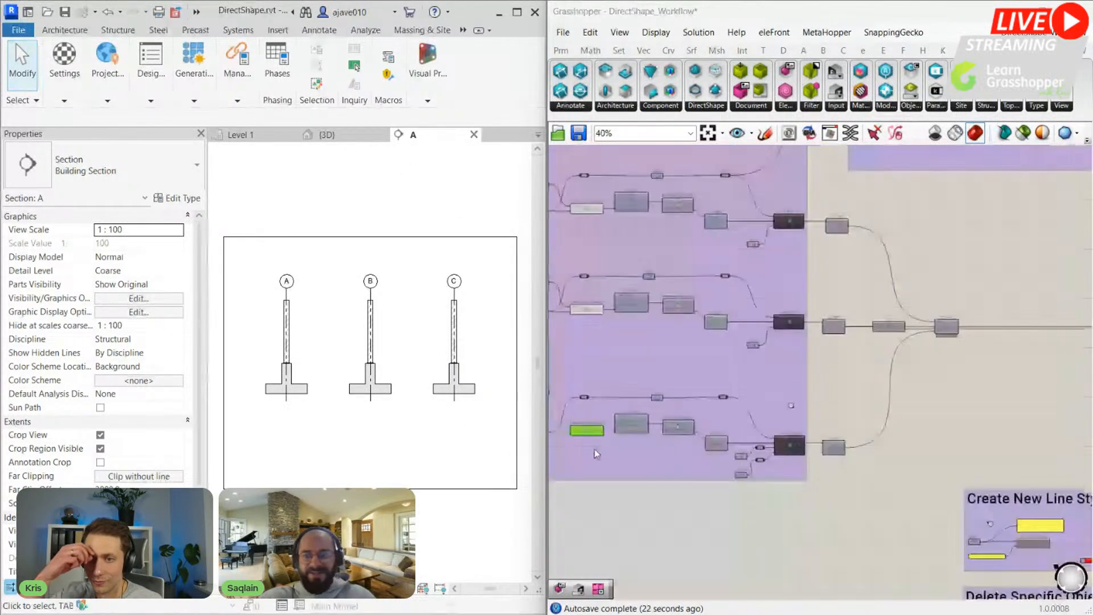
scroll(594, 449, "up", 5)
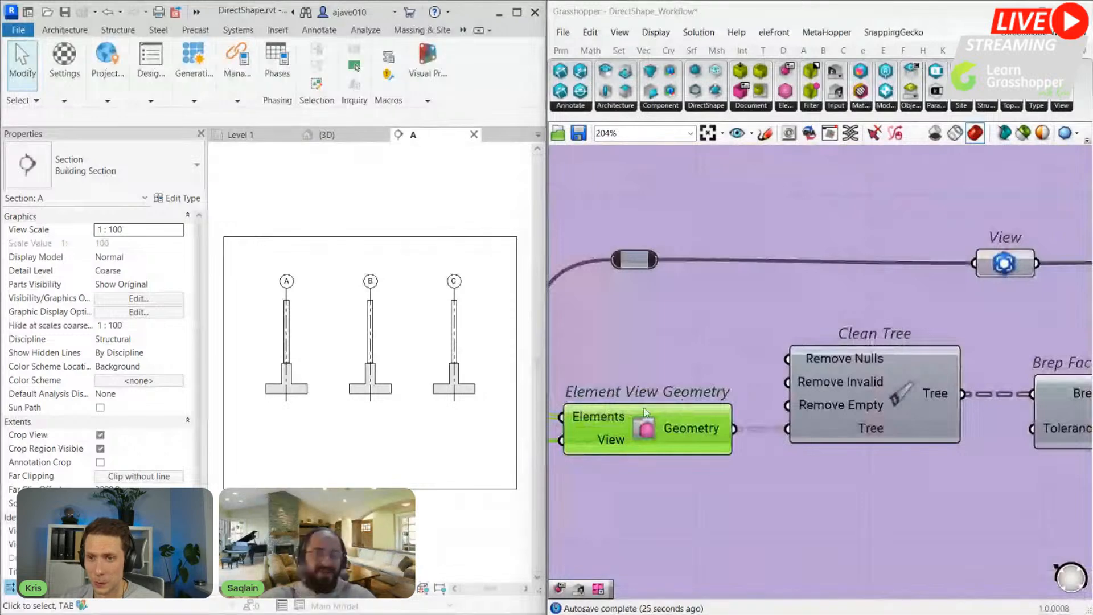
scroll(677, 414, "down", 4)
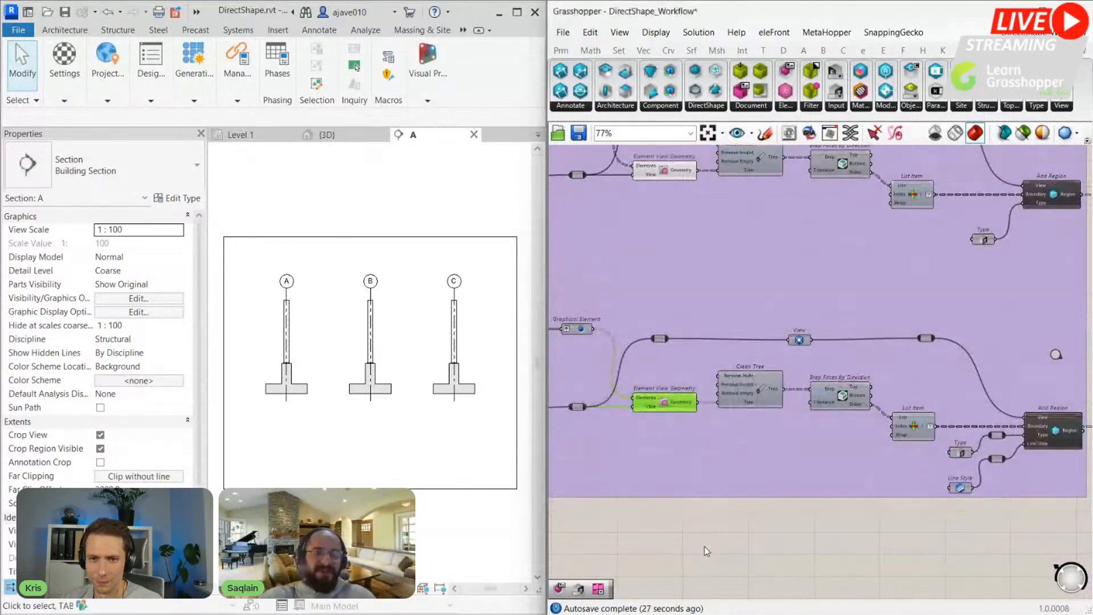
right_click_drag(709, 542, 741, 554)
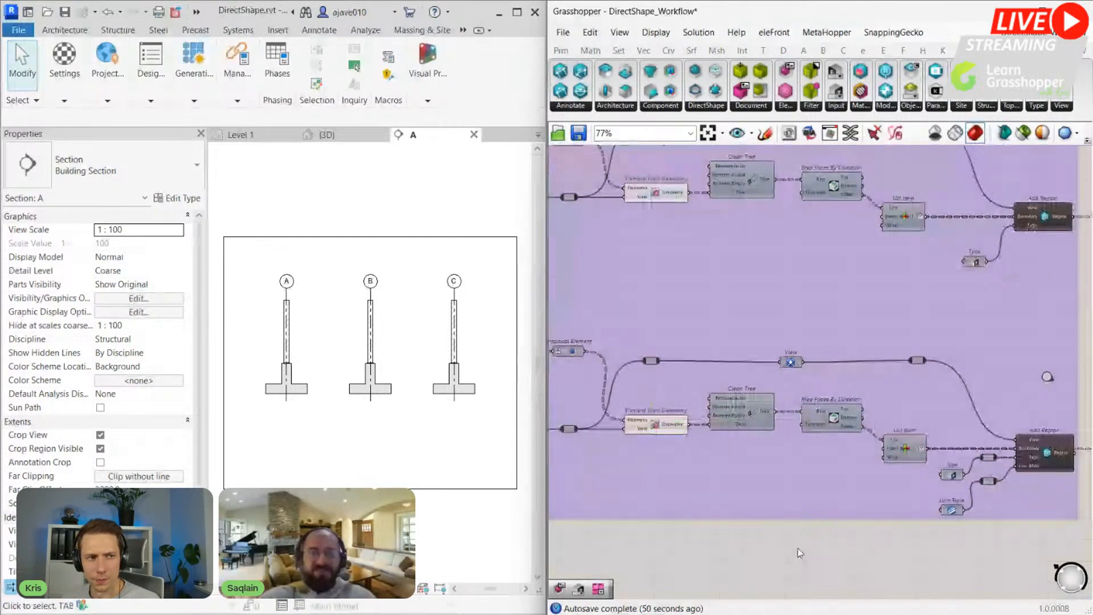
right_click_drag(798, 550, 916, 539)
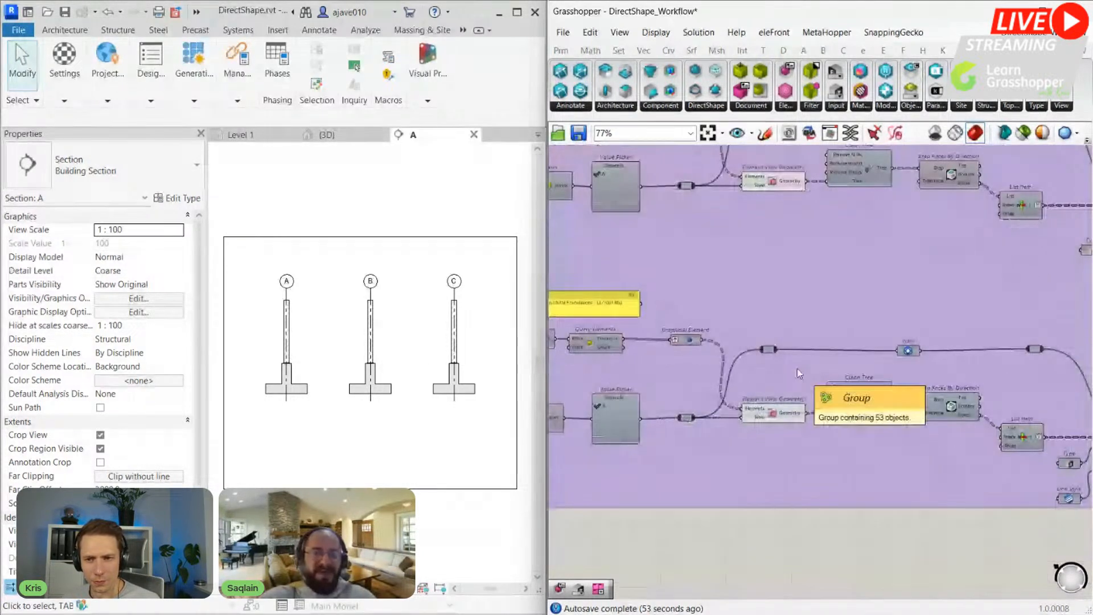
scroll(791, 364, "down", 3)
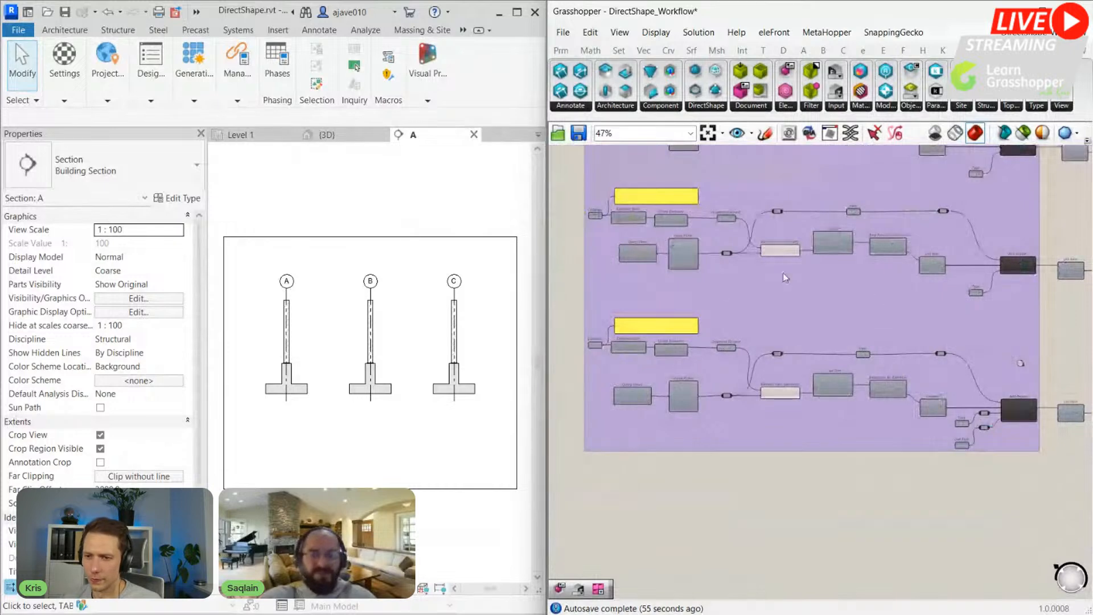
scroll(589, 359, "up", 6)
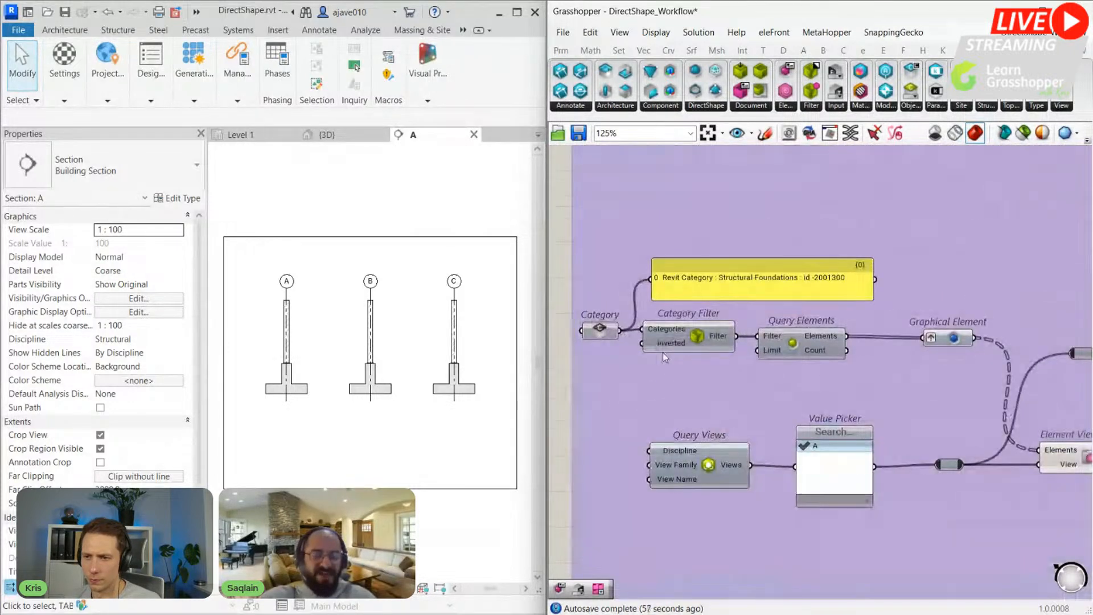
scroll(662, 355, "down", 5)
right_click_drag(901, 413, 775, 400)
scroll(735, 381, "up", 6)
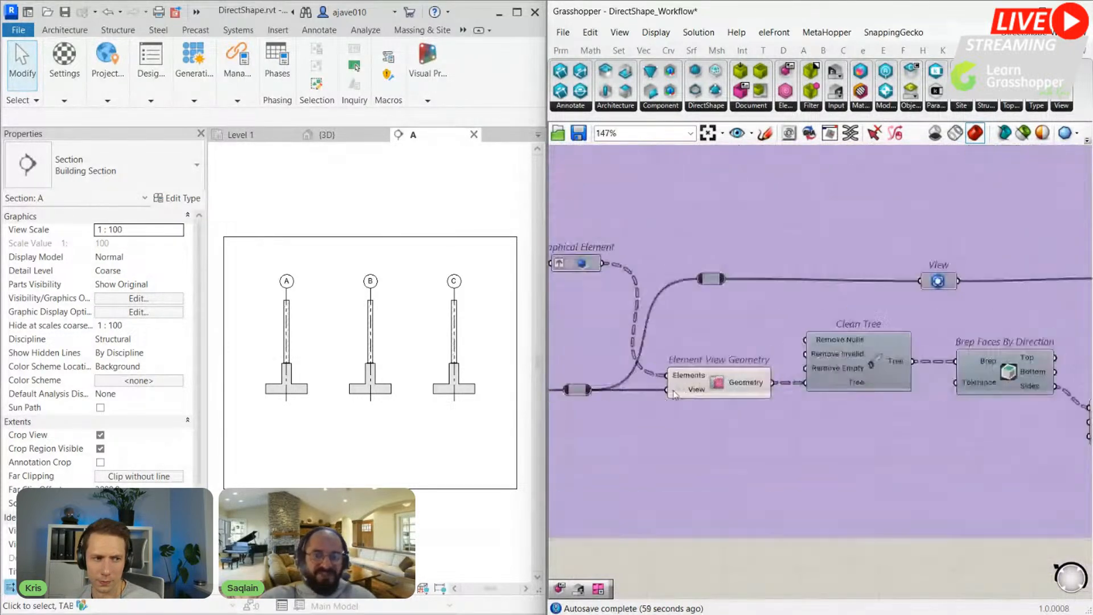
scroll(674, 393, "up", 1)
mouse_move(692, 368)
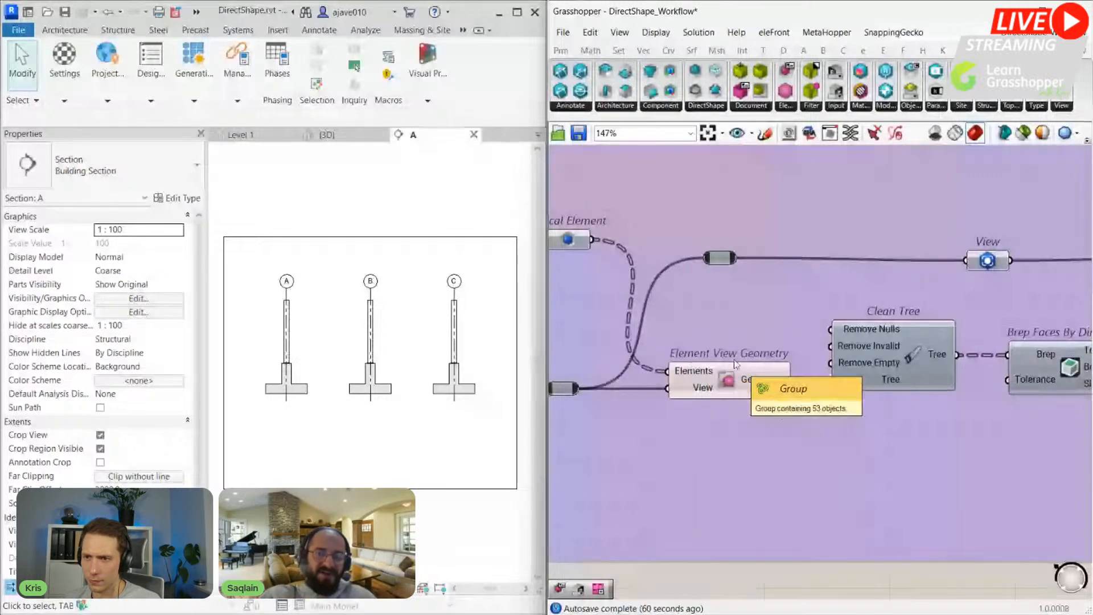
scroll(695, 370, "down", 2)
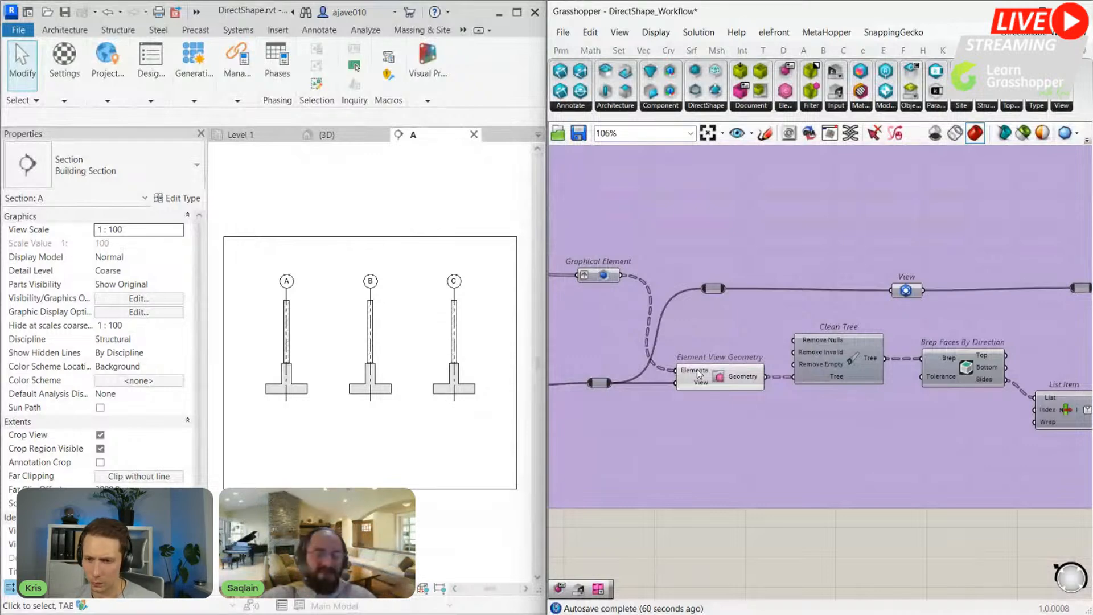
right_click_drag(786, 398, 396, 364)
scroll(396, 365, "up", 2)
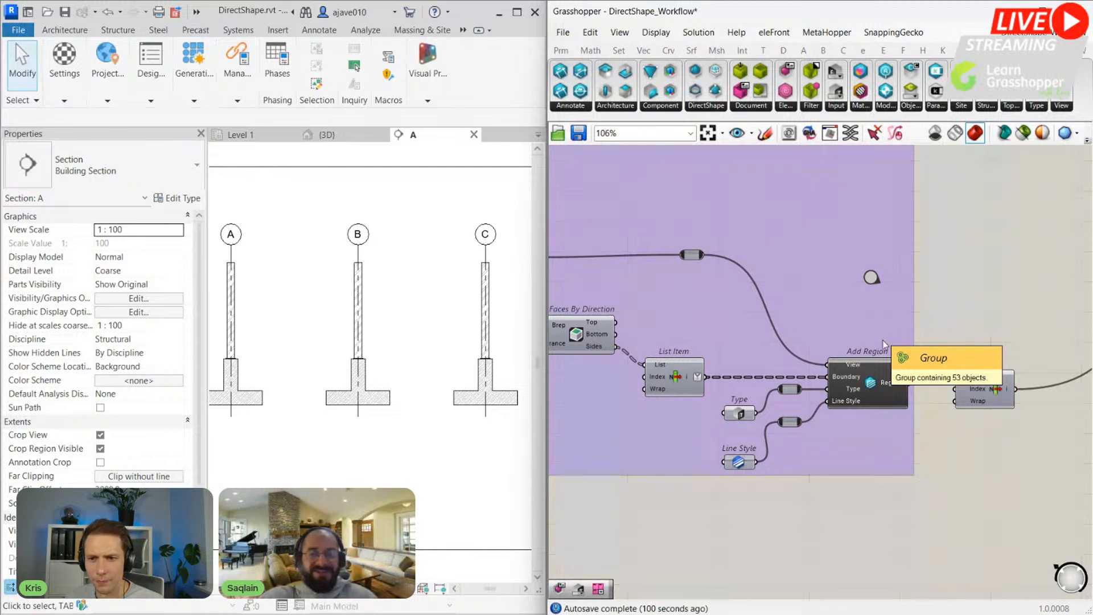
Step: Enable the Add SubCategory component in the Create New Line Style & Subcategory group and check its RIR-CustomLineStyle name input
scroll(921, 475, "down", 3)
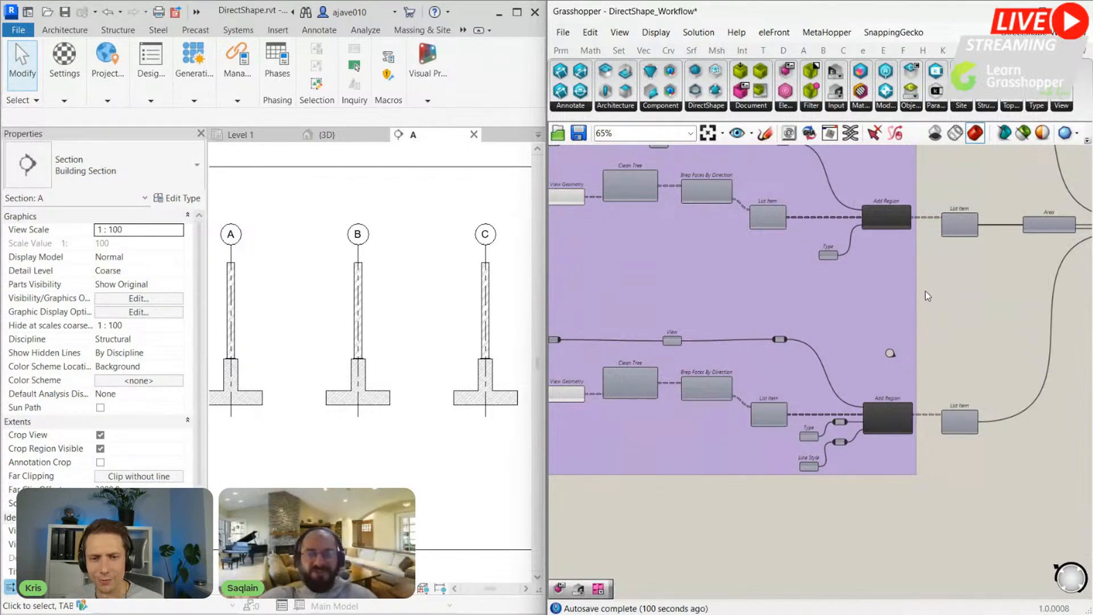
scroll(950, 278, "down", 4)
right_click_drag(968, 291, 808, 316)
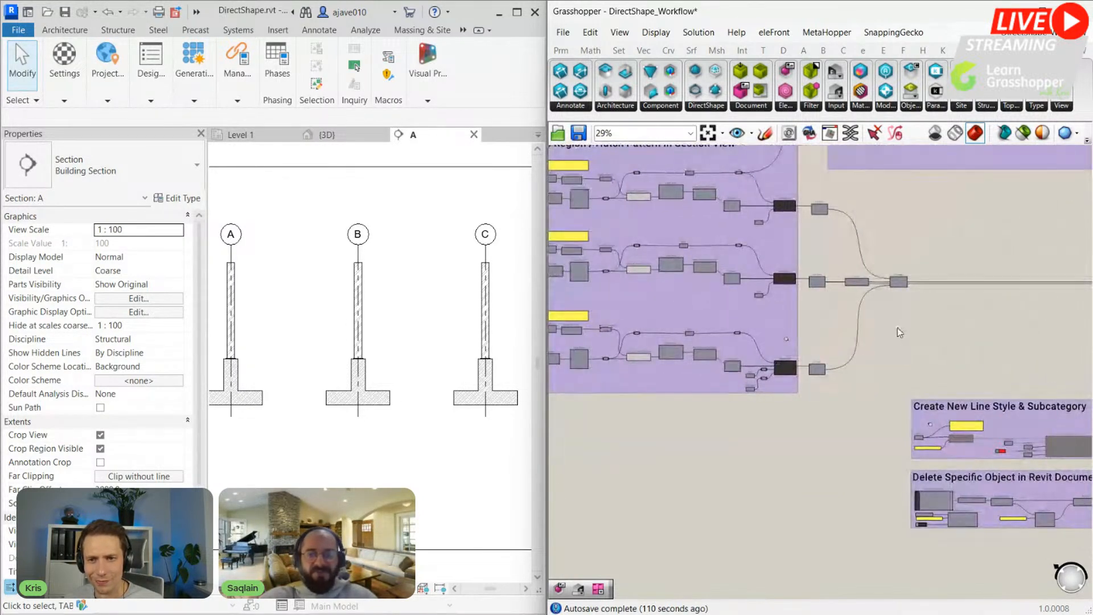
right_click_drag(888, 363, 801, 274)
scroll(846, 364, "up", 5)
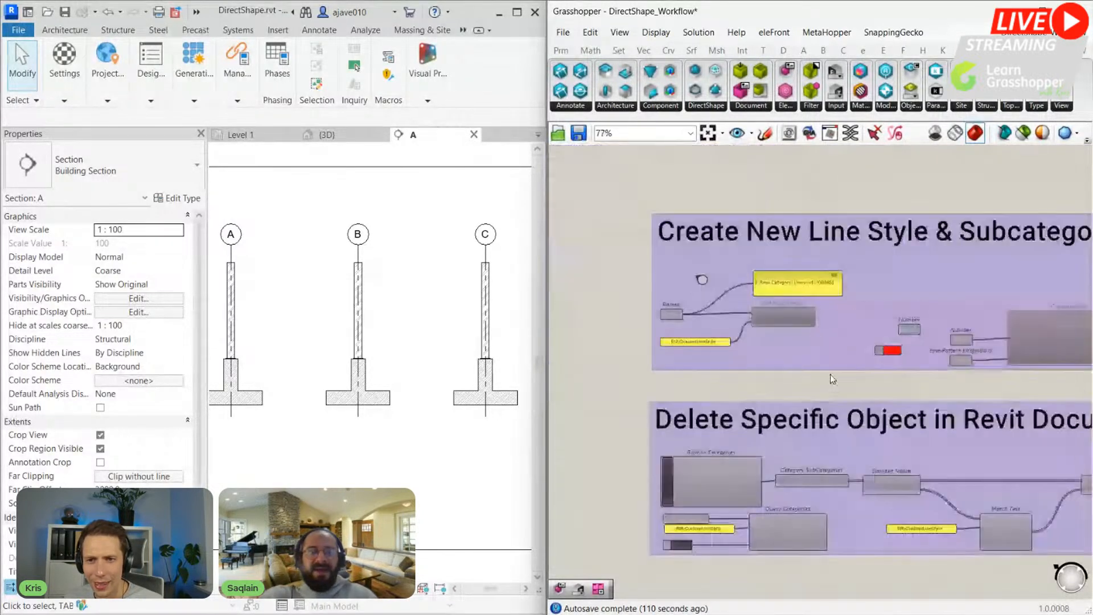
scroll(801, 371, "up", 2)
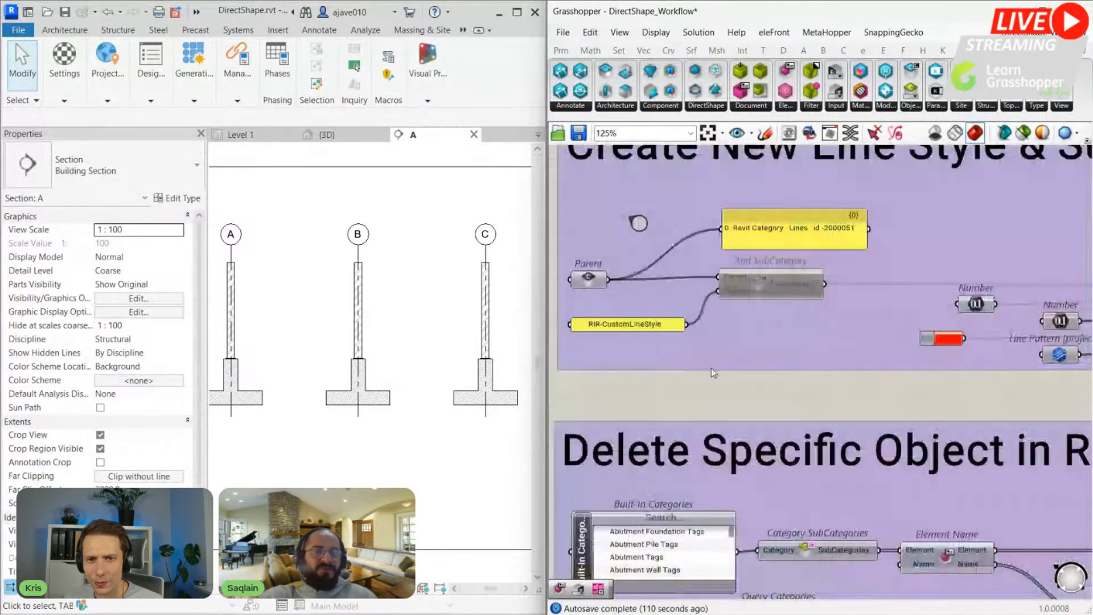
scroll(497, 415, "up", 1)
scroll(498, 415, "up", 1)
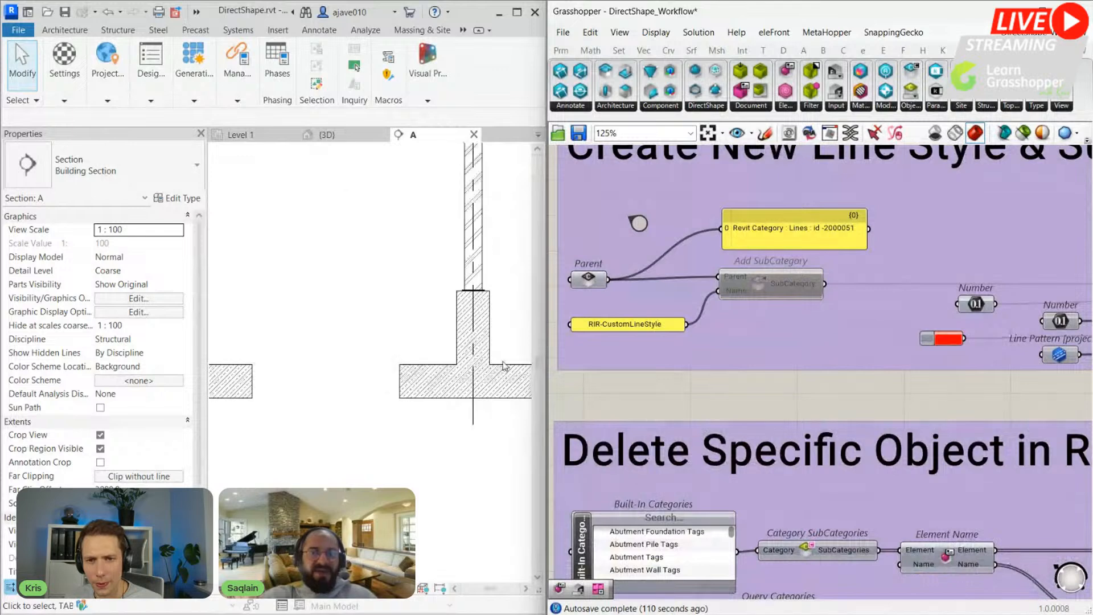
scroll(459, 456, "up", 1)
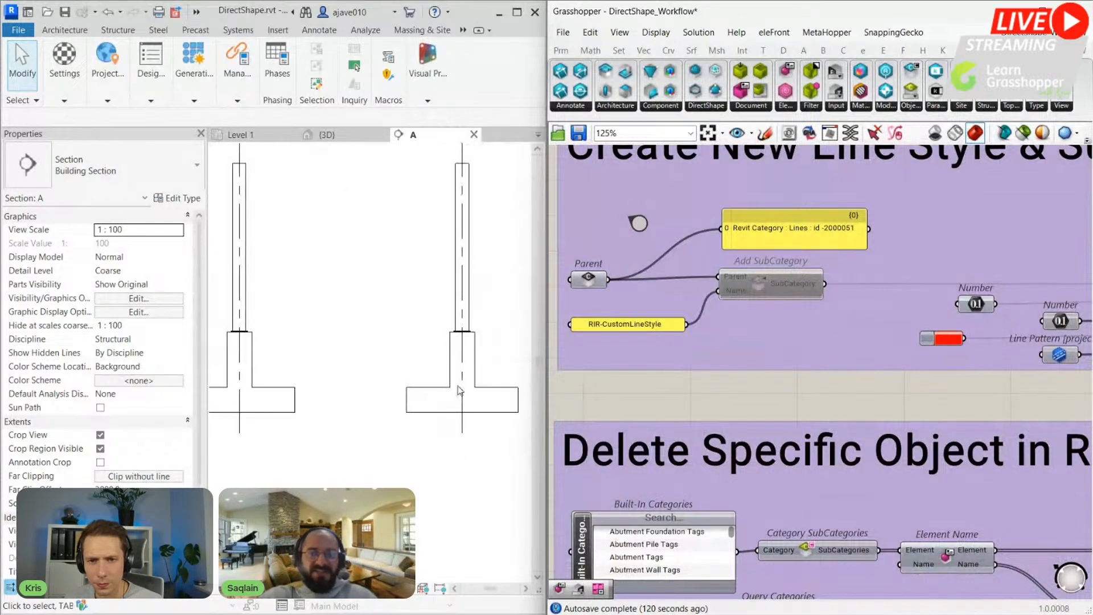
middle_click(746, 286)
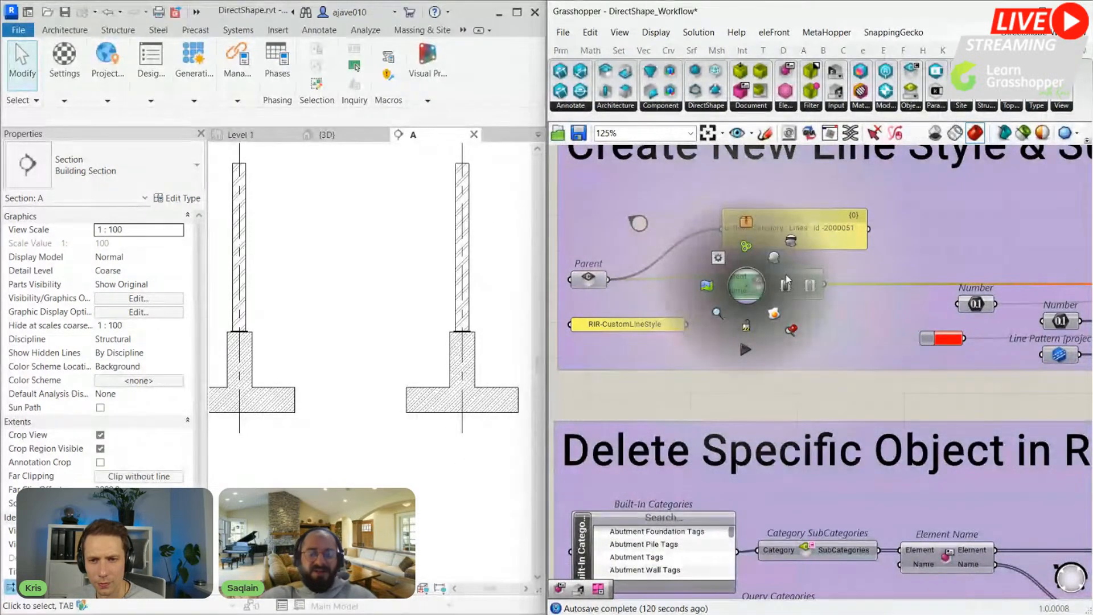
scroll(740, 268, "down", 5)
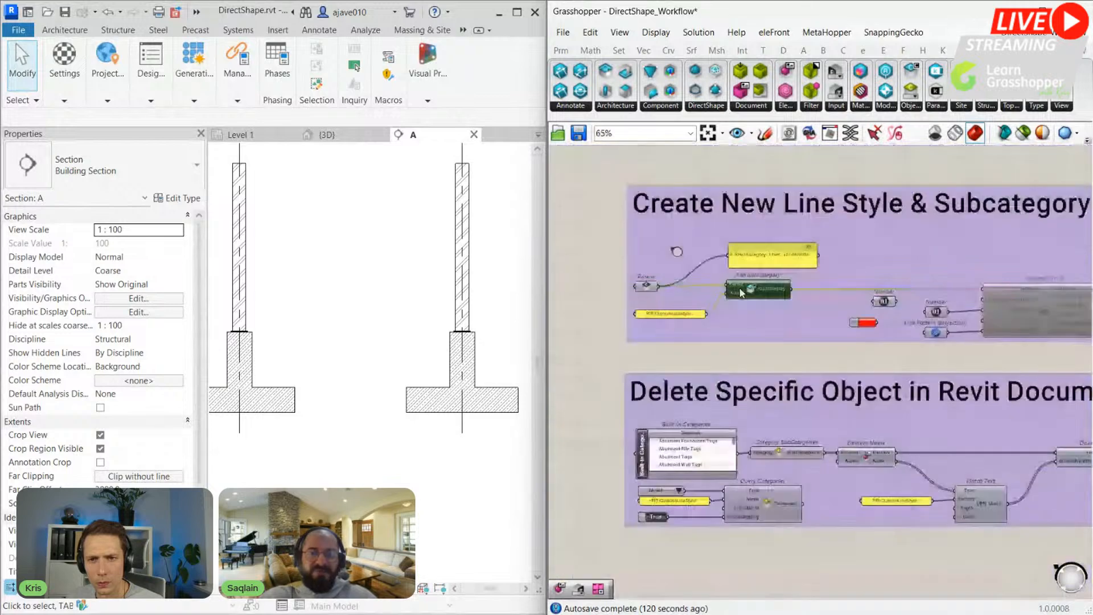
scroll(666, 312, "up", 5)
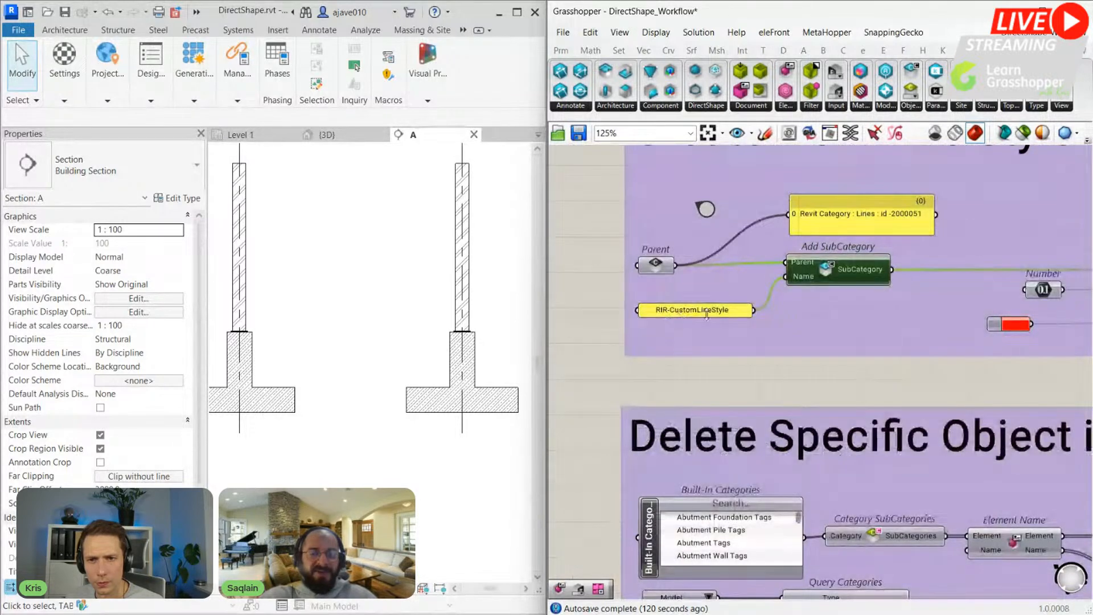
scroll(666, 312, "up", 4)
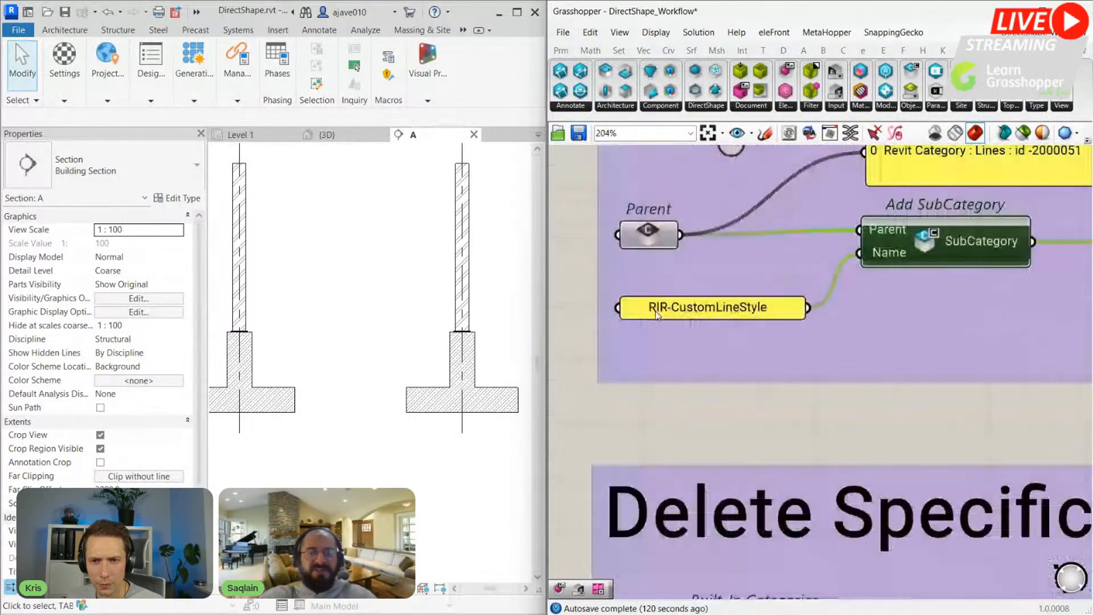
scroll(667, 314, "down", 12)
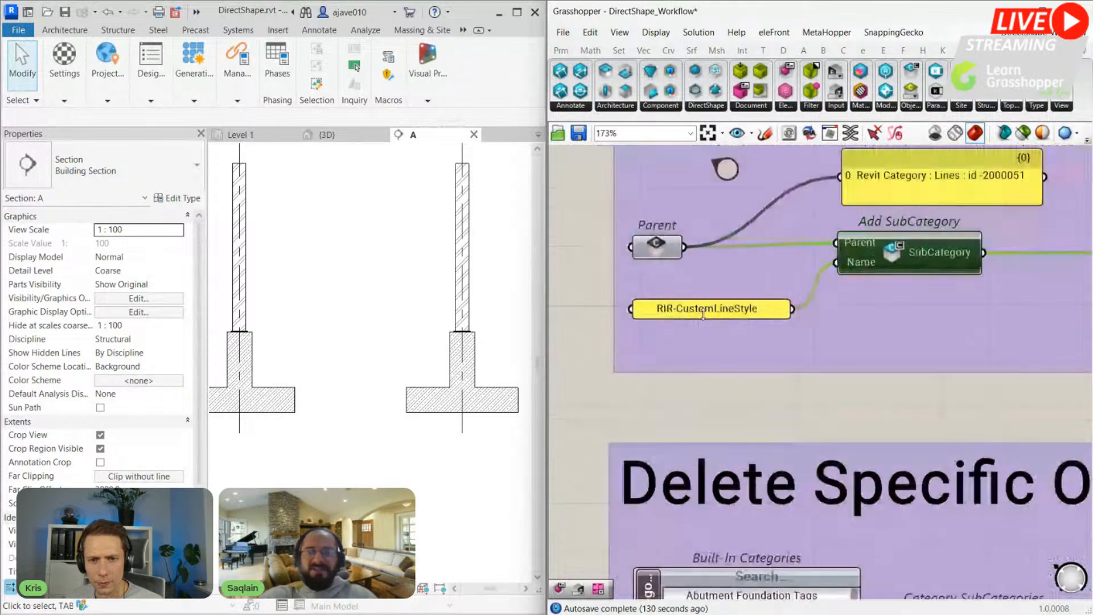
Step: Enable the Category Style component and its inputs in the Create New Line Style & Subcategory group
scroll(750, 303, "up", 7)
middle_click(751, 303)
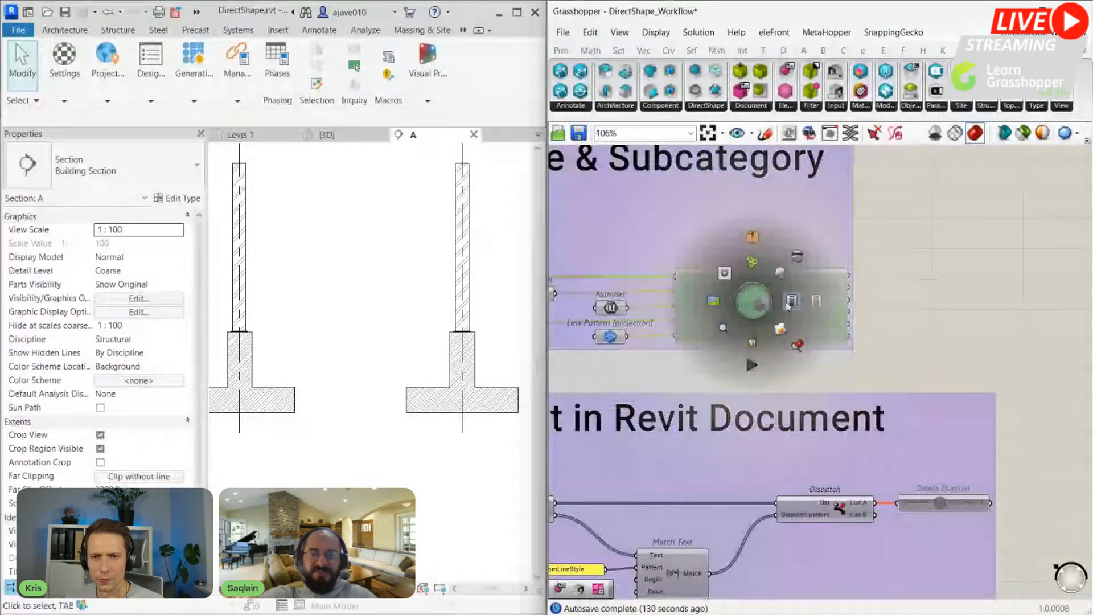
scroll(736, 271, "up", 5)
scroll(695, 345, "down", 7)
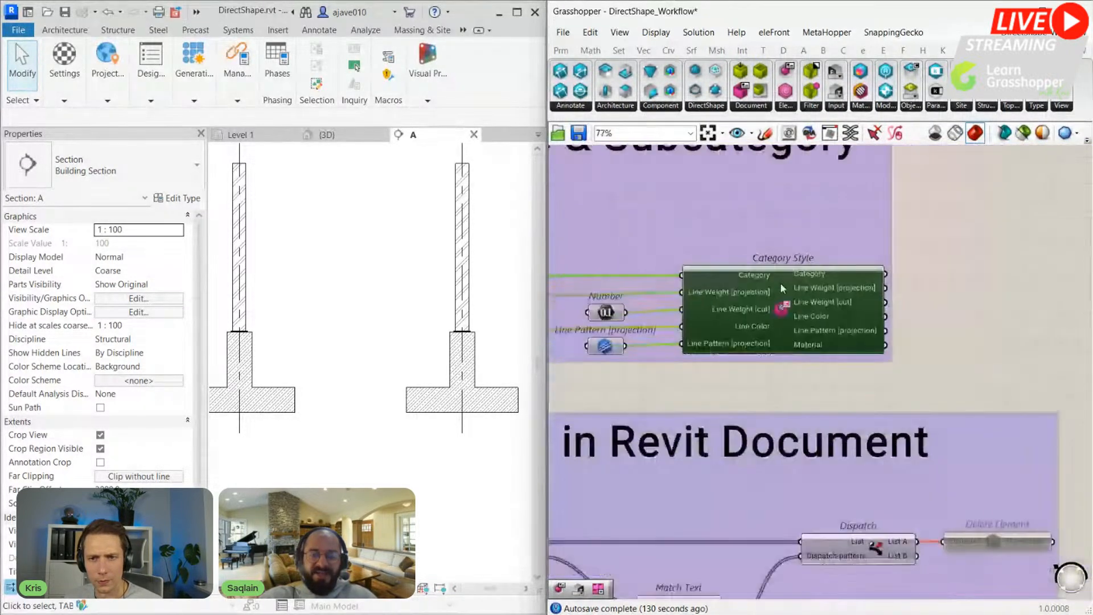
Step: Set the Line Style picker of the foundation's Add Region component to RIR-CustomLineStyle [projection]
right_click_drag(695, 345, 841, 324)
scroll(727, 329, "down", 6)
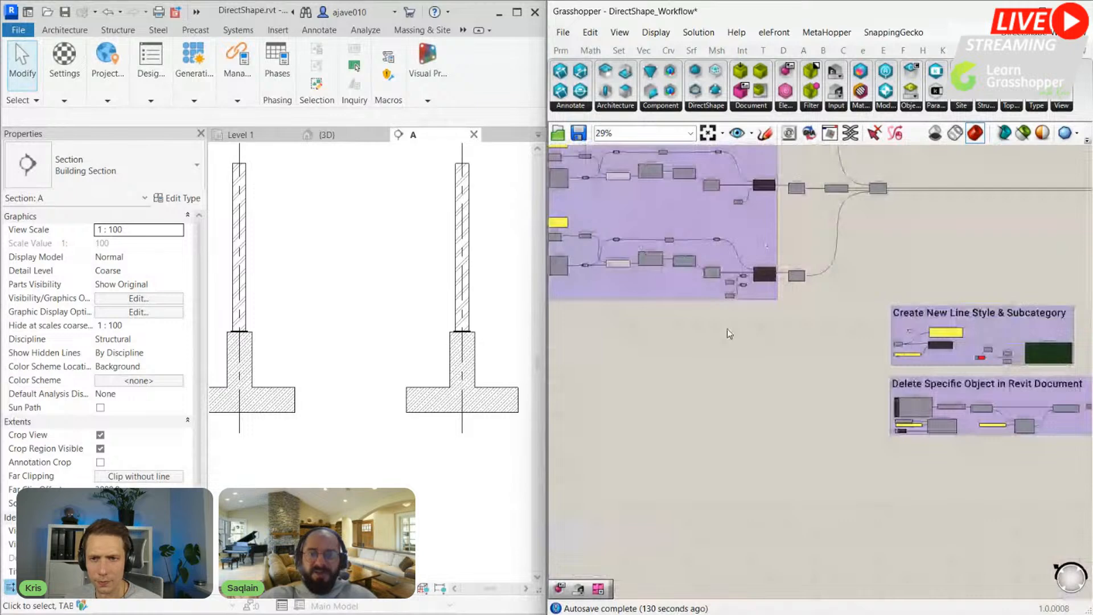
scroll(727, 329, "up", 10)
right_click(731, 303)
scroll(763, 508, "down", 1)
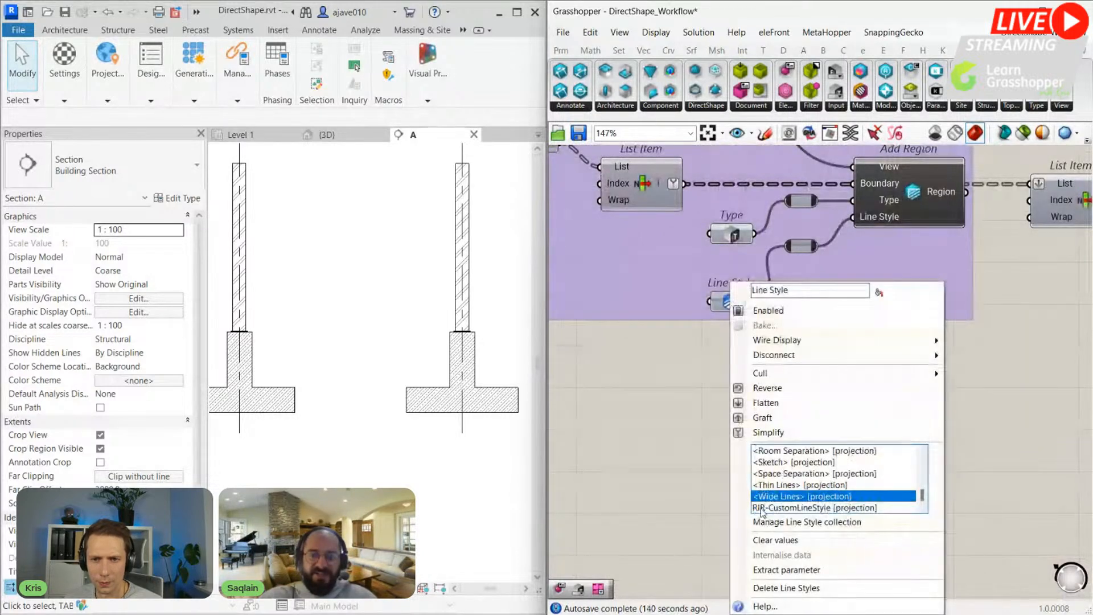
left_click(776, 513)
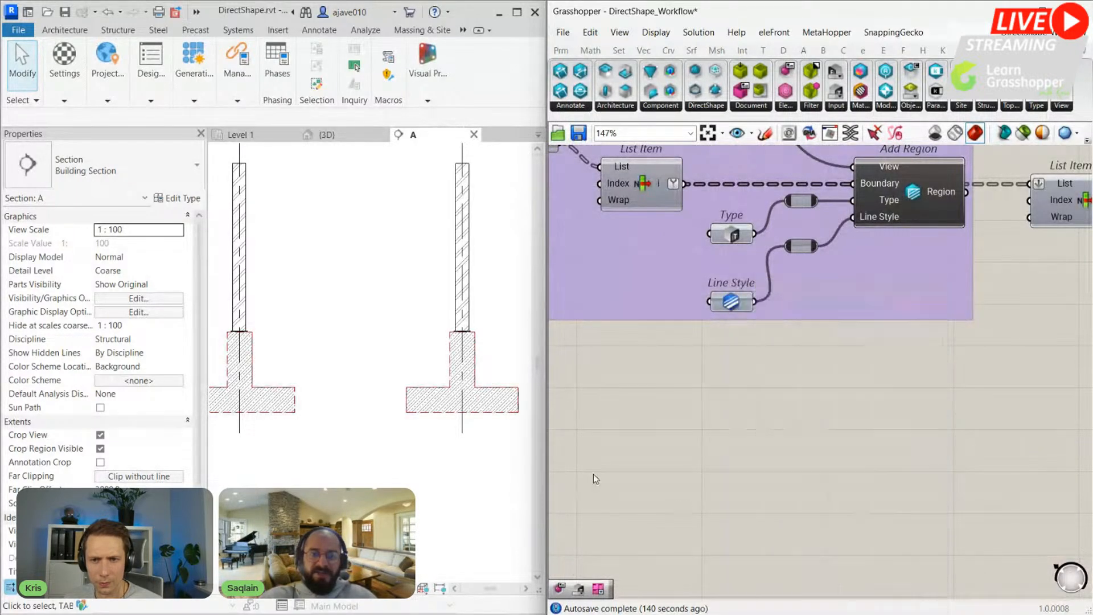
Step: Inspect the foundation region's outline in section A and turn off thin lines to display true line weights
scroll(478, 399, "up", 4)
middle_click_drag(490, 424, 415, 427)
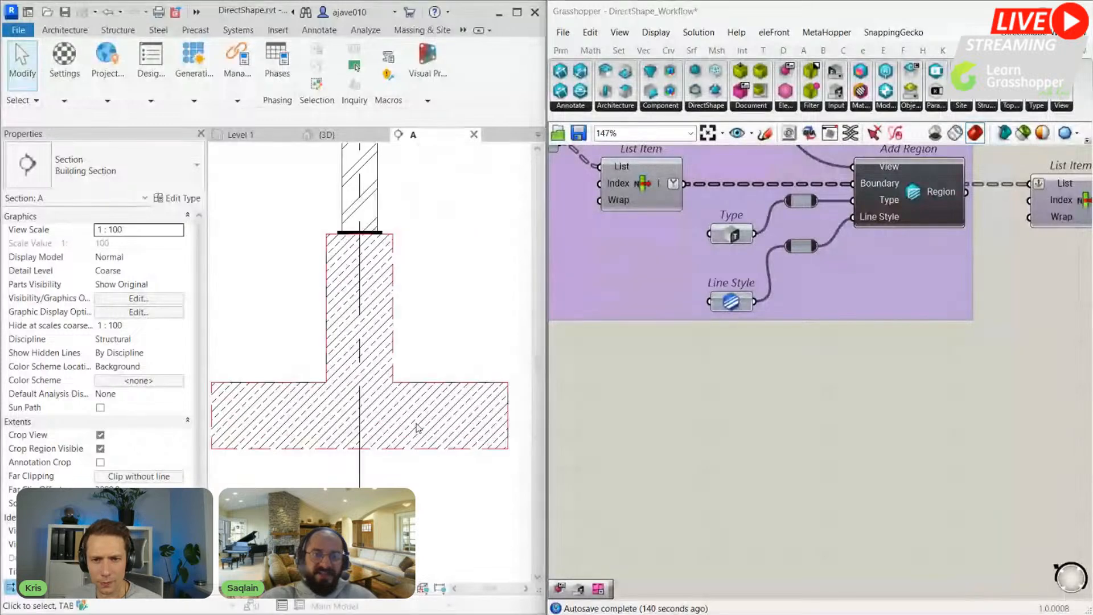
scroll(376, 236, "up", 2)
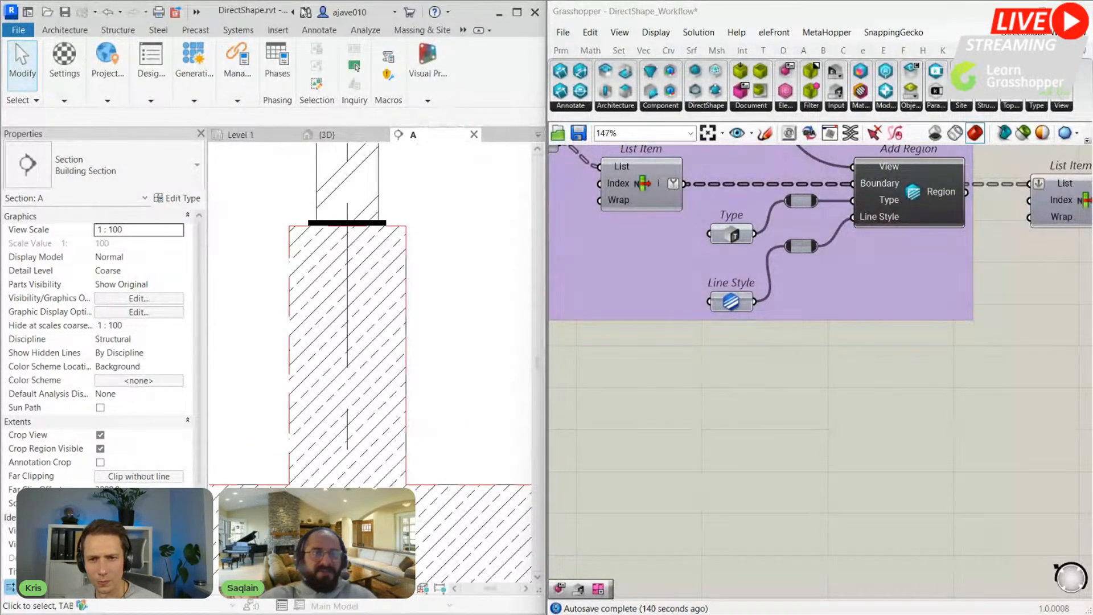
left_click(196, 12)
left_click(347, 33)
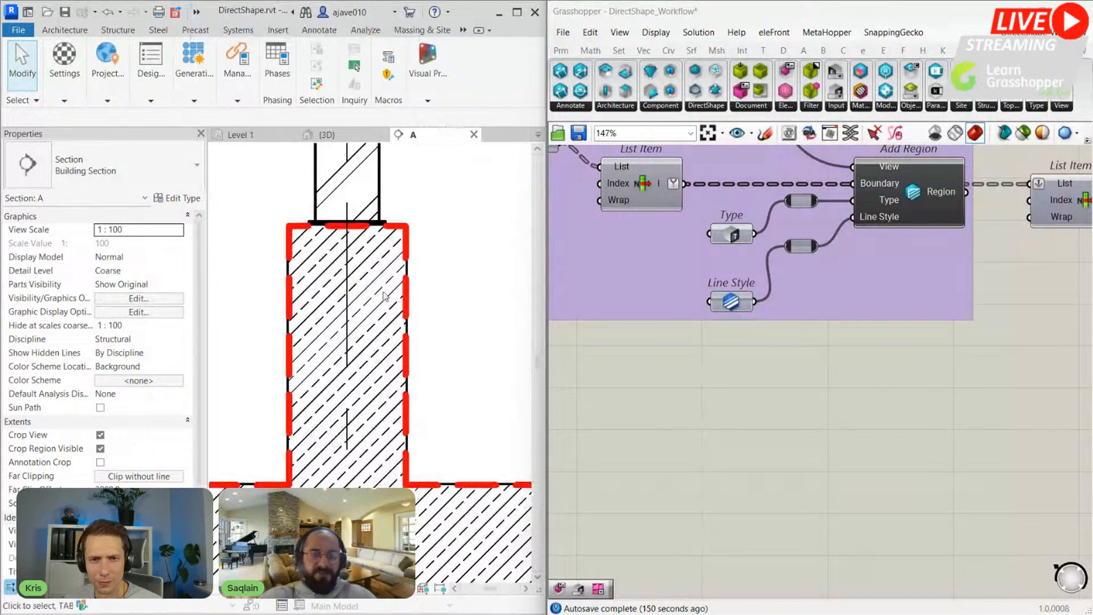
scroll(402, 285, "down", 2)
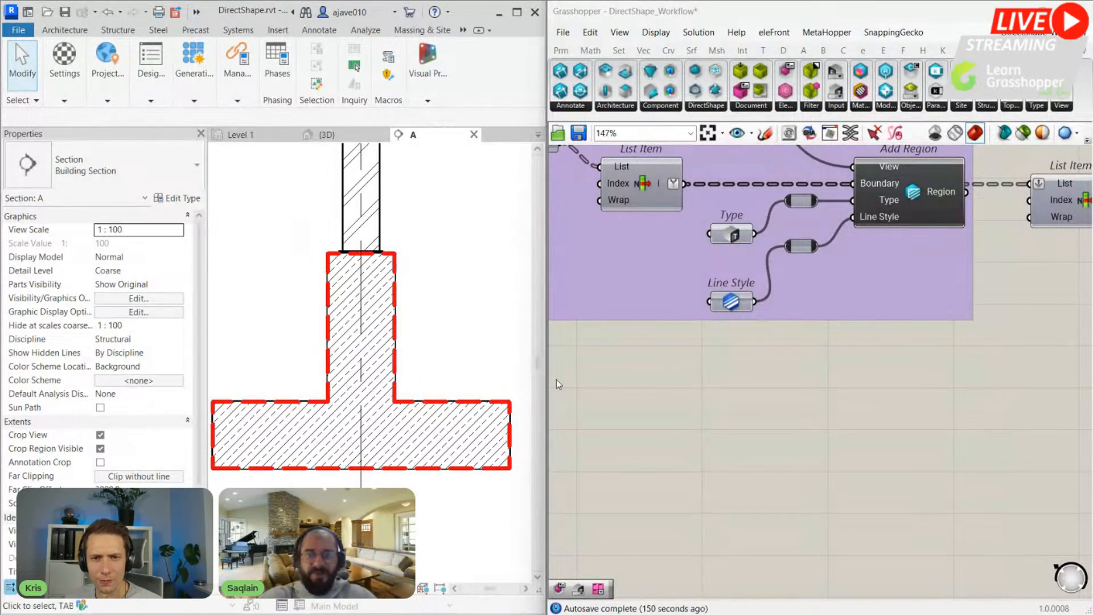
Step: Set the foundation region's Line Style picker to <Wide Lines> [projection]
scroll(757, 298, "up", 1)
right_click(721, 301)
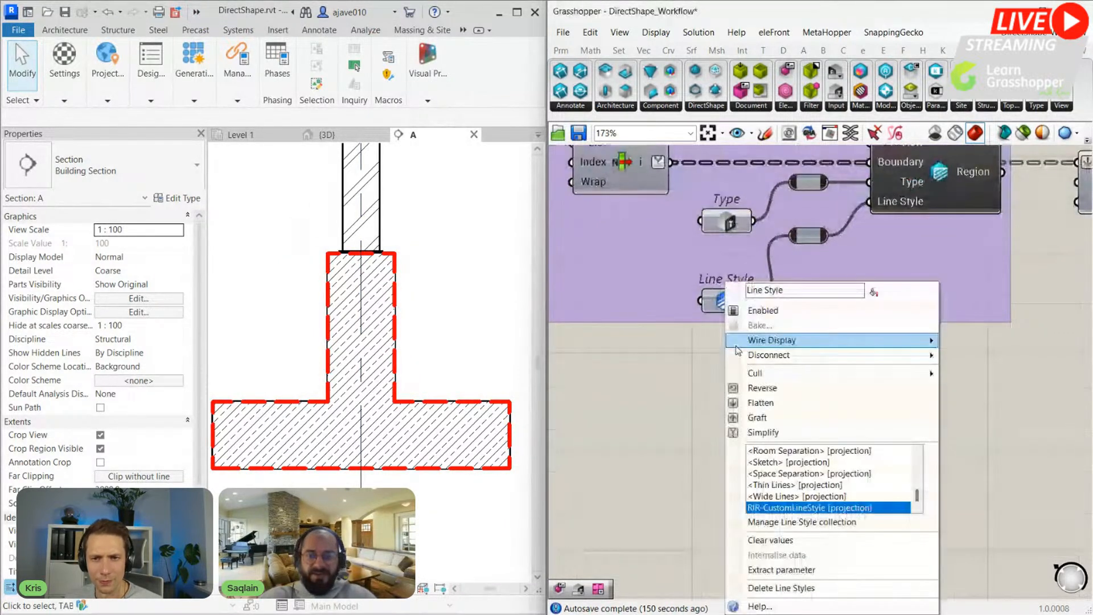
left_click(775, 497)
left_click(656, 445)
Step: Disable all components in the Create New Line Style & Subcategory group
scroll(656, 444, "down", 7)
right_click_drag(890, 459, 579, 247)
scroll(888, 319, "up", 1)
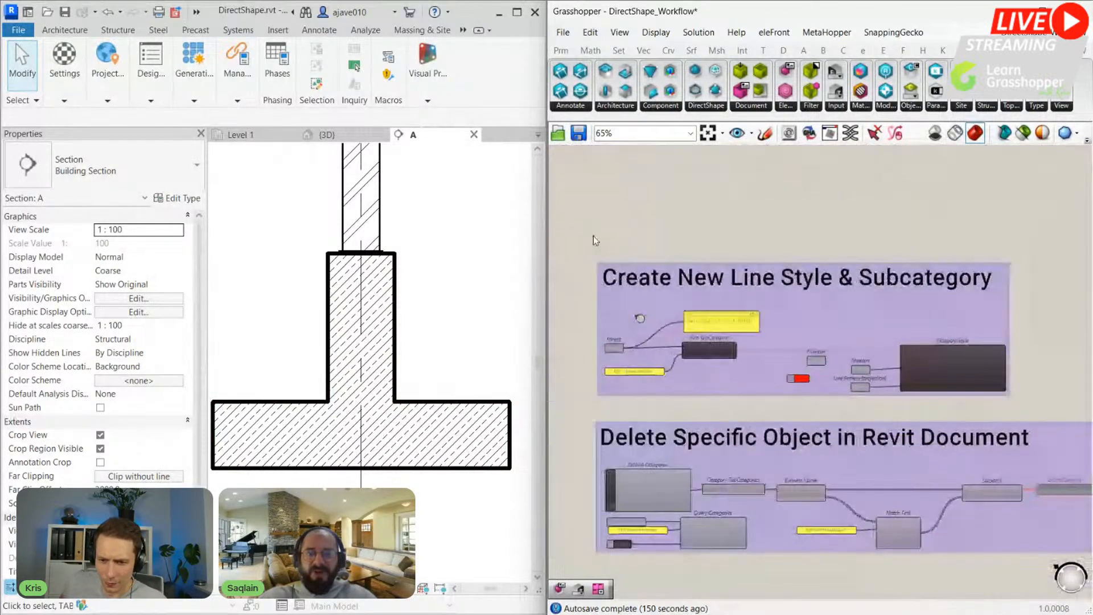
left_click_drag(580, 228, 1007, 401)
middle_click(971, 383)
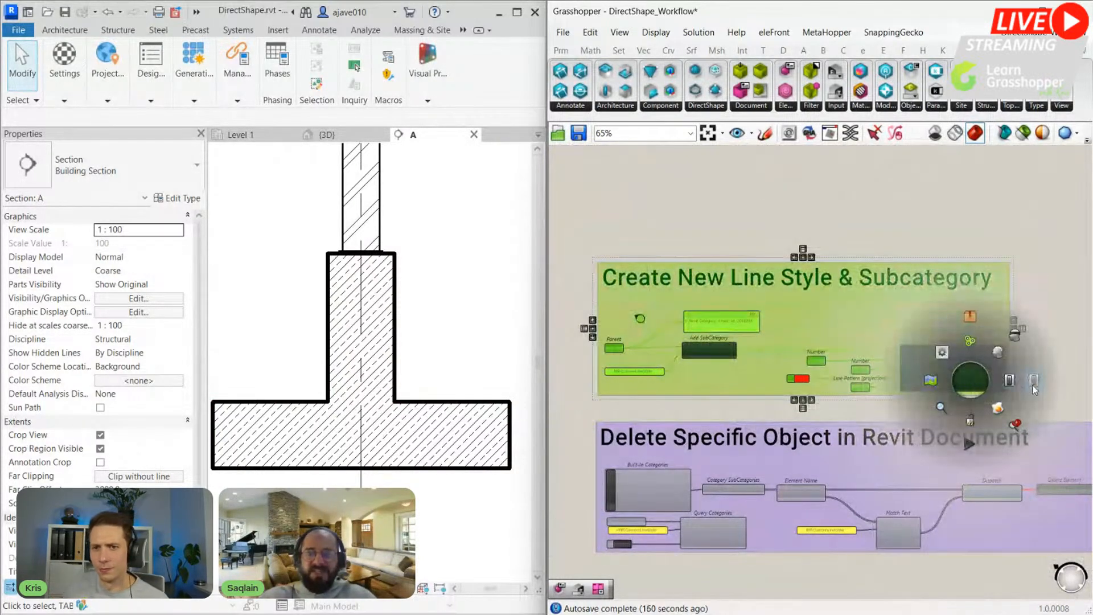
left_click(1014, 384)
key("Escape")
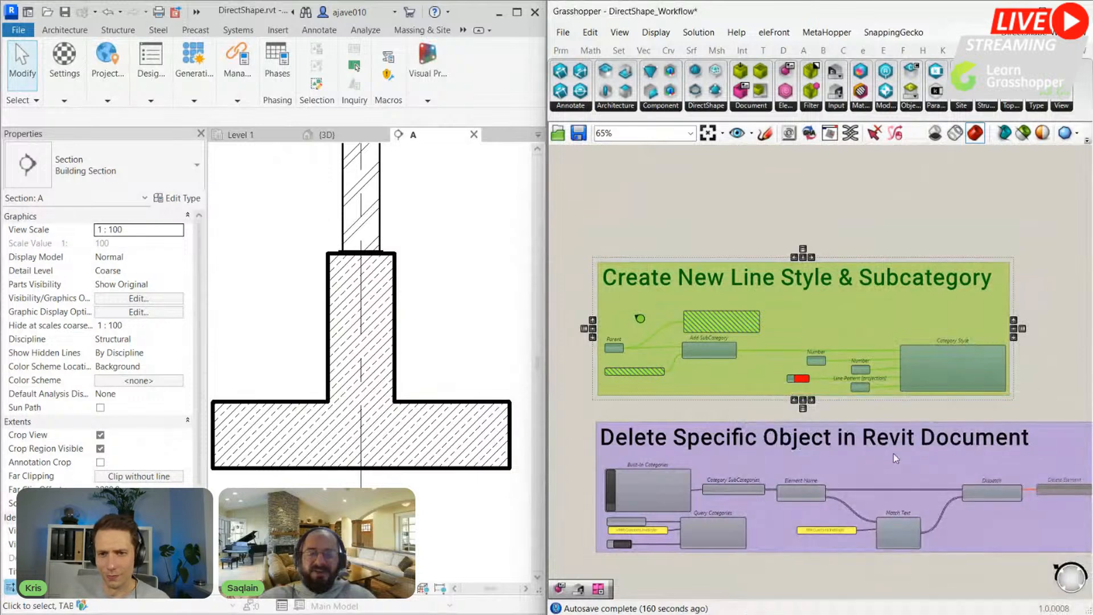
Step: Enable the Delete Element component in the Delete Specific Object in Revit Document group and recompute the solution to remove RIR-CustomLineStyle
left_click(893, 453)
right_click_drag(800, 482, 818, 397)
scroll(752, 415, "up", 3)
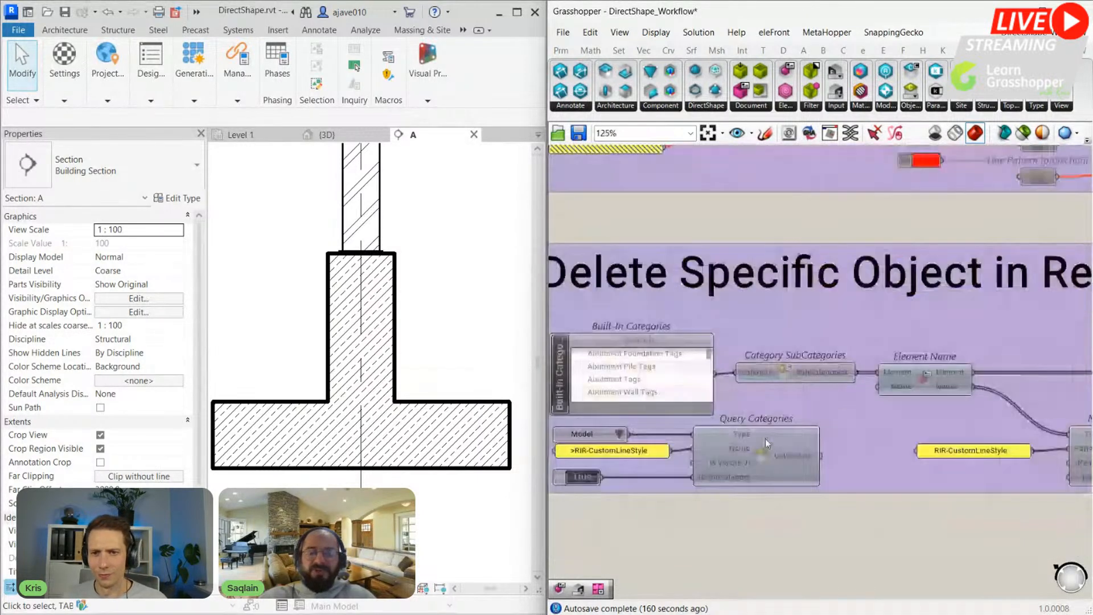
scroll(812, 405, "up", 2)
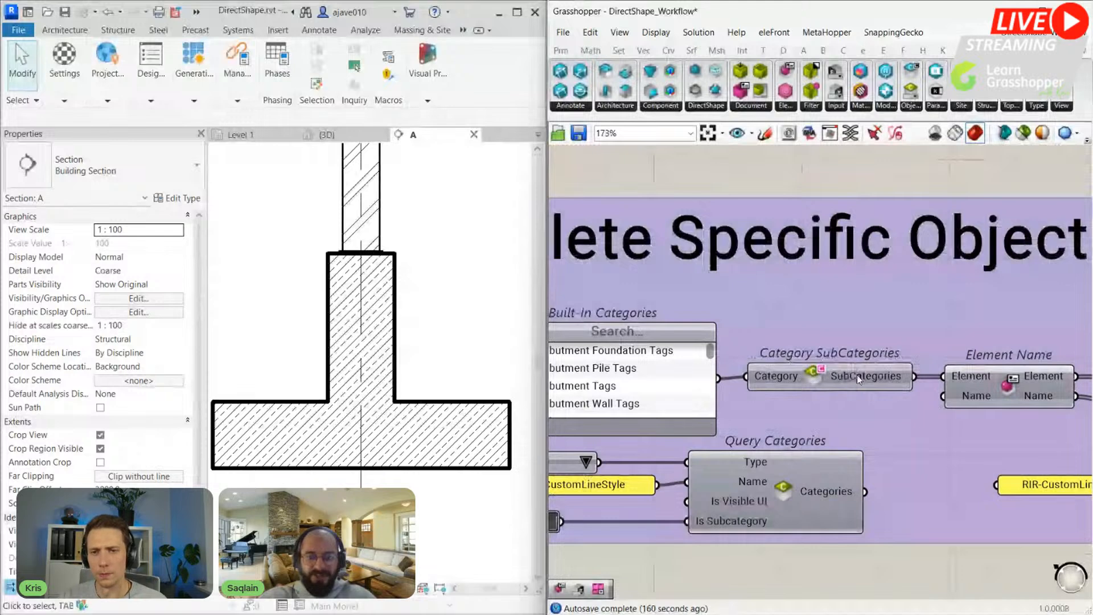
scroll(856, 374, "down", 5)
scroll(926, 385, "up", 4)
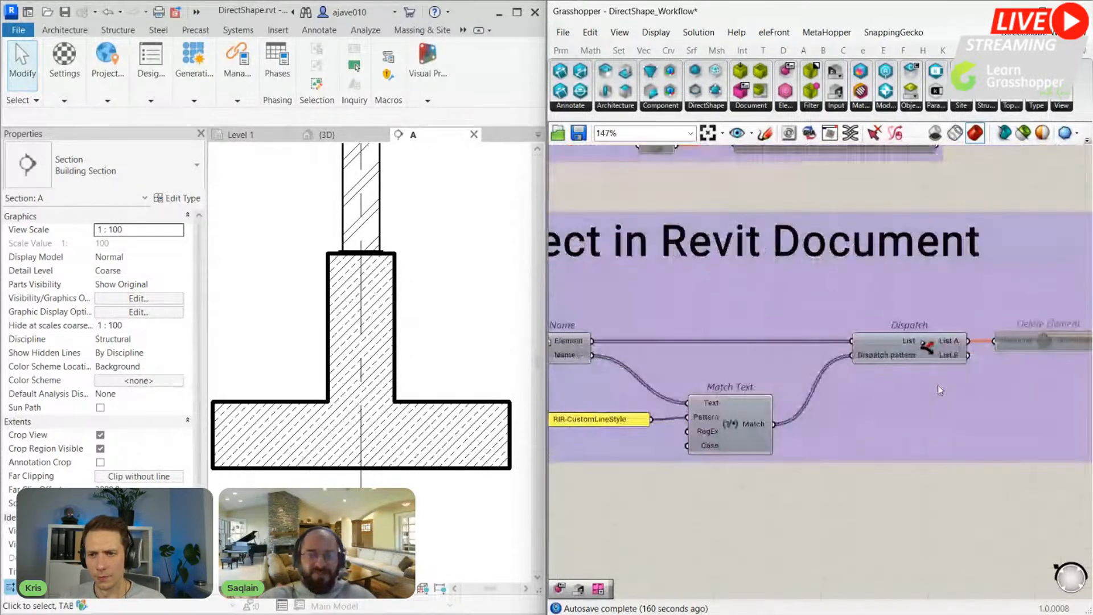
scroll(933, 332, "up", 2)
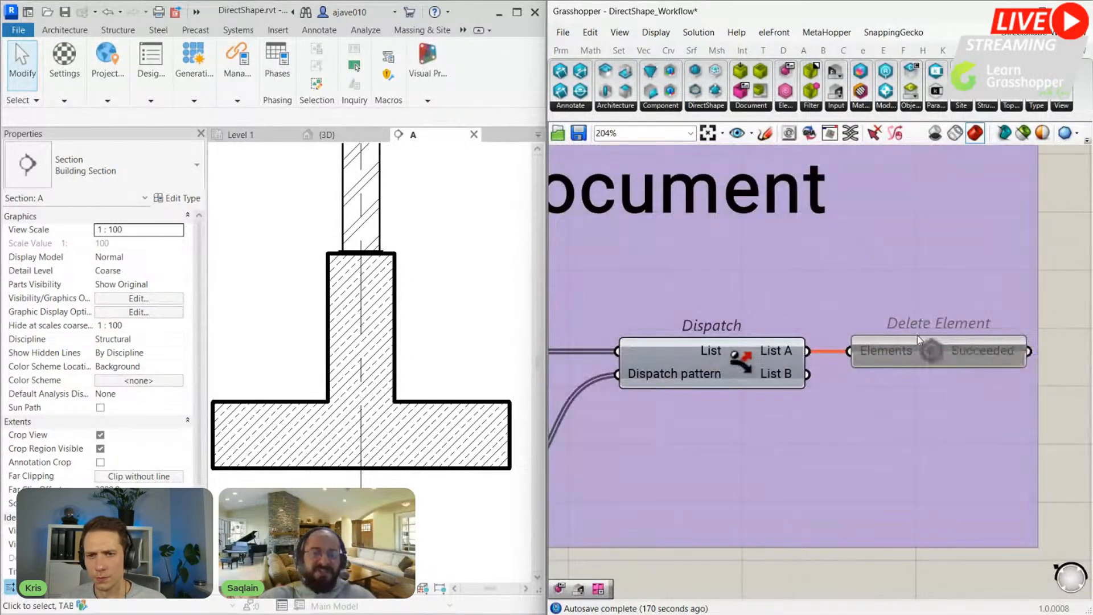
left_click(928, 350)
key("space")
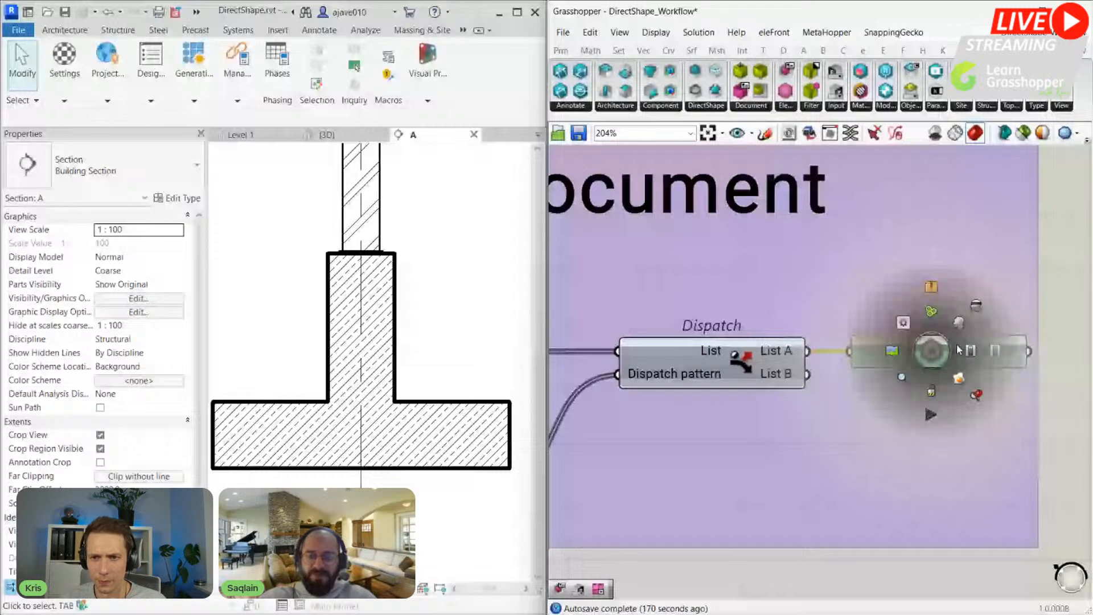
scroll(960, 350, "down", 5)
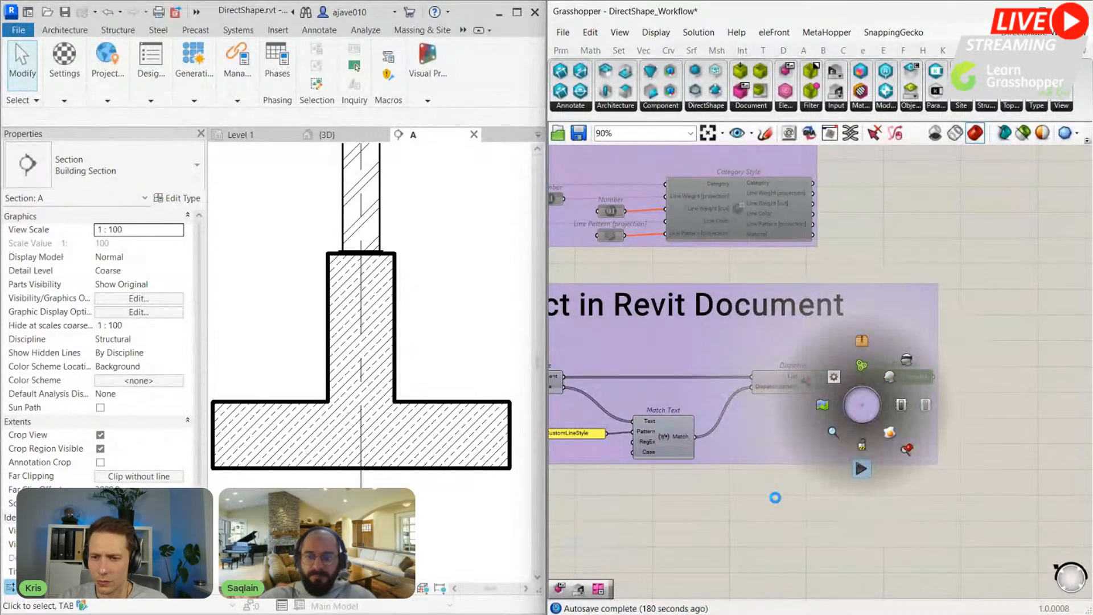
scroll(776, 498, "down", 4)
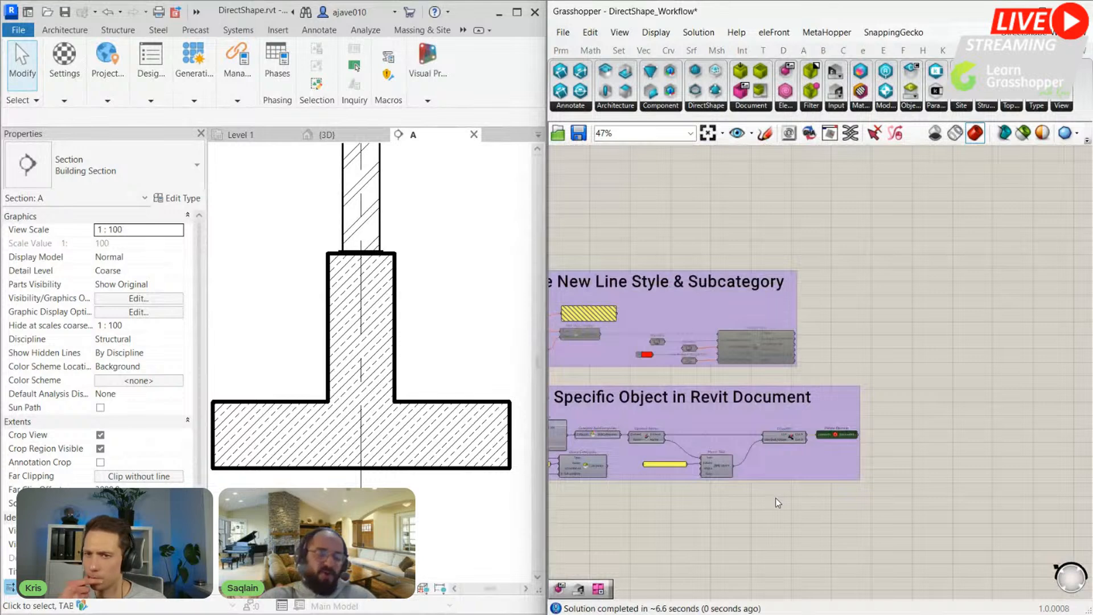
Step: Check the foundation's Line Style picker for RIR-CustomLineStyle among the available line styles
scroll(698, 357, "up", 3)
scroll(698, 356, "up", 2)
right_click(674, 364)
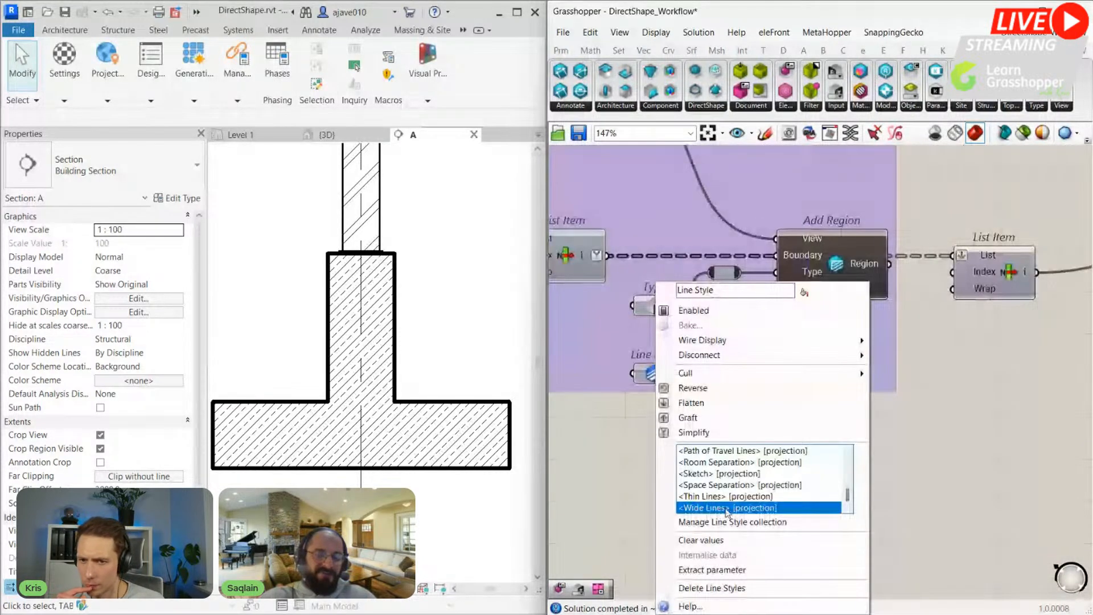
left_click(631, 473)
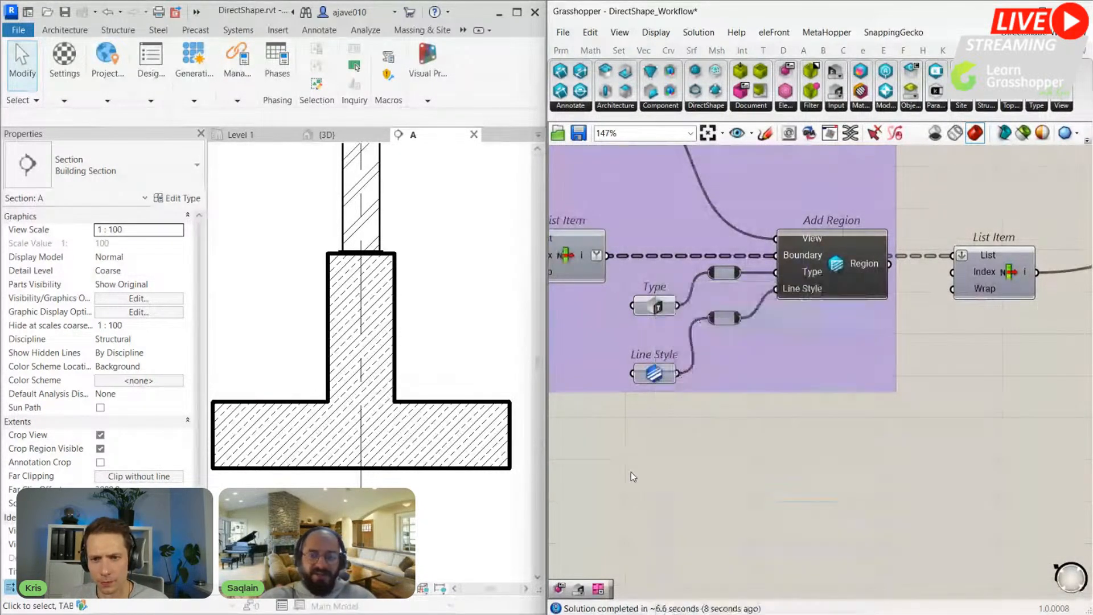
Step: Examine the Delete Specific Object group, from the category and name-matching components through Dispatch to Delete Element
scroll(631, 472, "down", 9)
right_click_drag(852, 556, 778, 442)
scroll(837, 441, "up", 5)
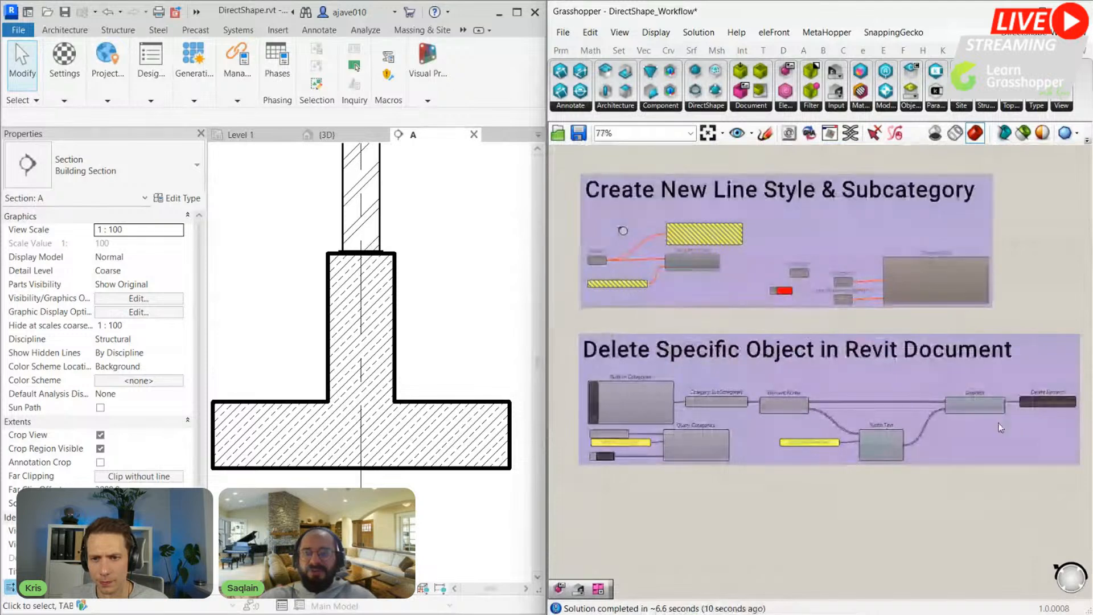
scroll(1001, 428, "up", 3)
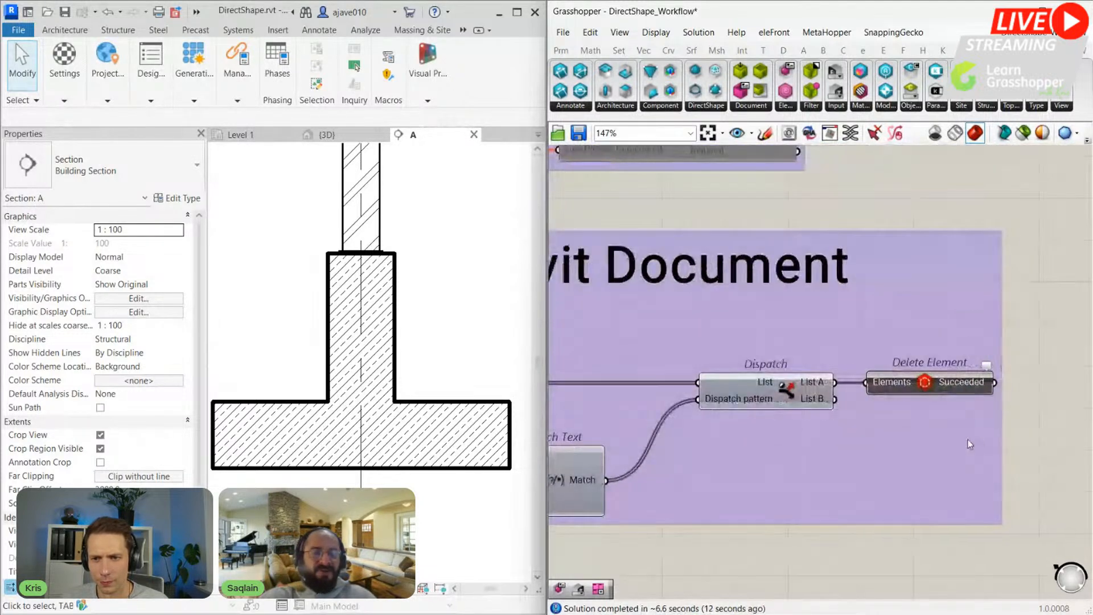
scroll(968, 439, "down", 3)
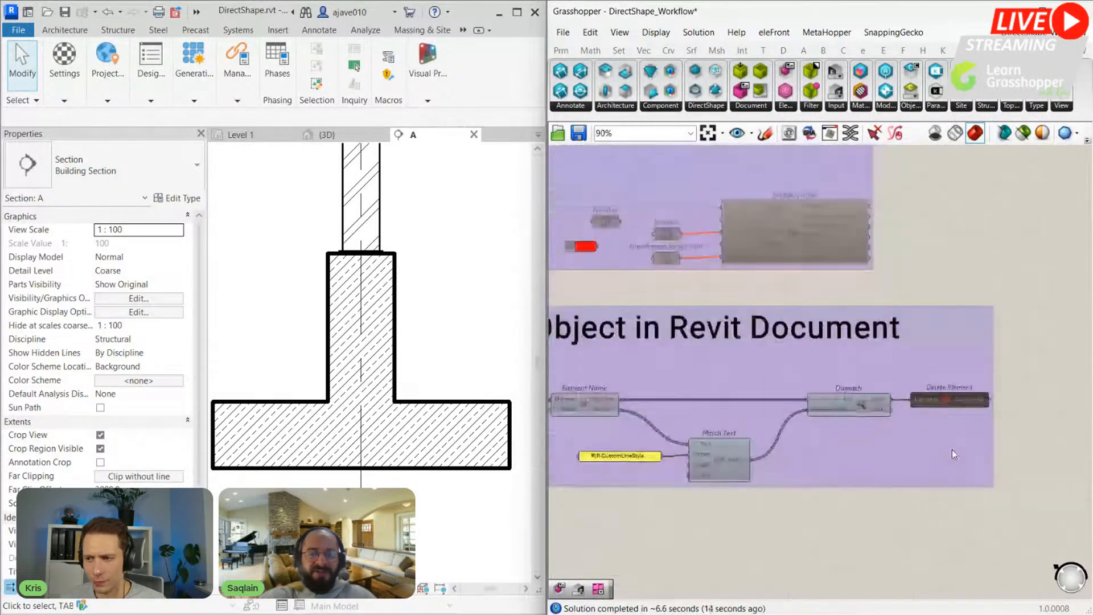
scroll(953, 450, "up", 1)
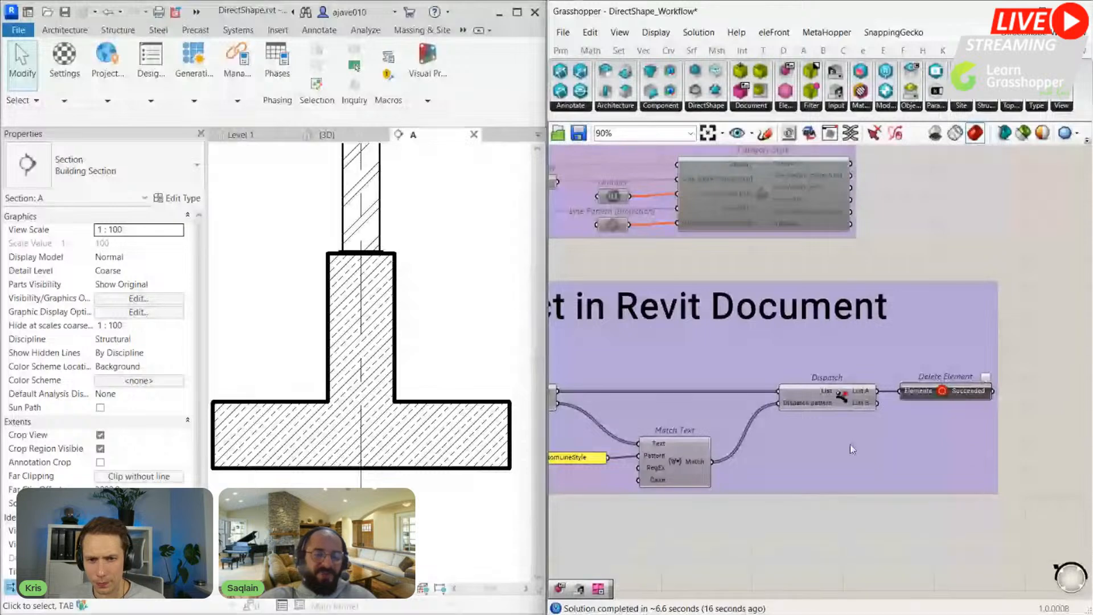
scroll(837, 453, "down", 2)
scroll(648, 464, "up", 1)
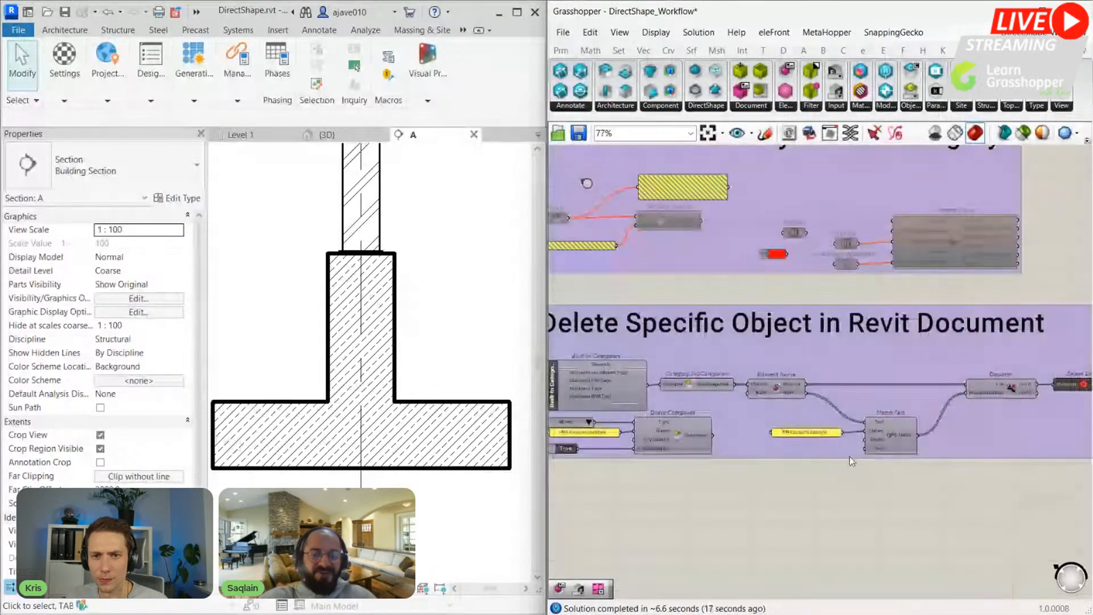
scroll(652, 450, "up", 1)
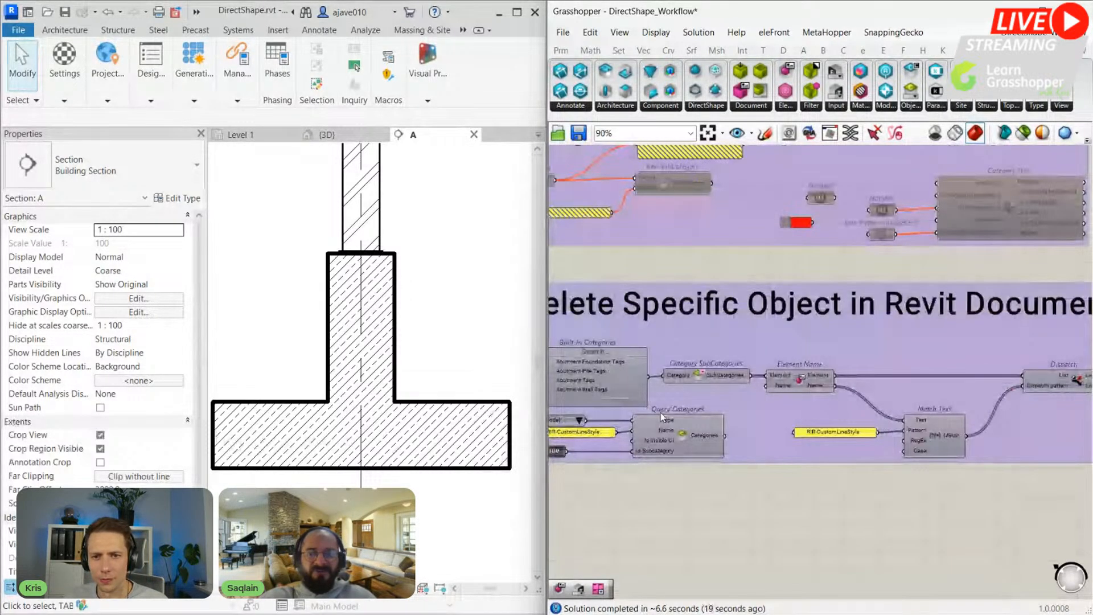
scroll(662, 417, "up", 7)
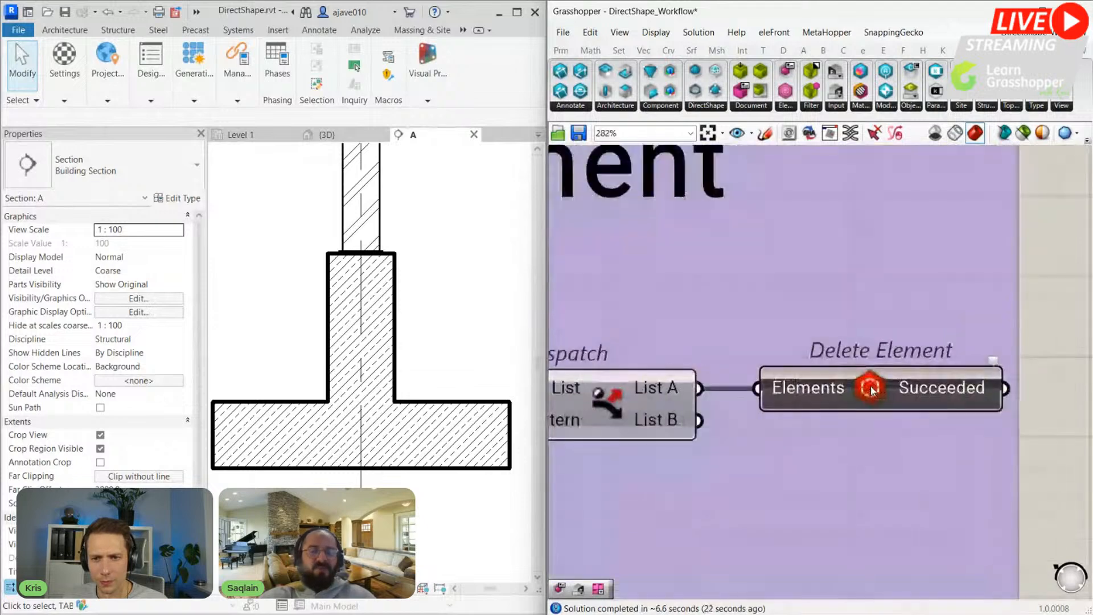
scroll(855, 386, "down", 5)
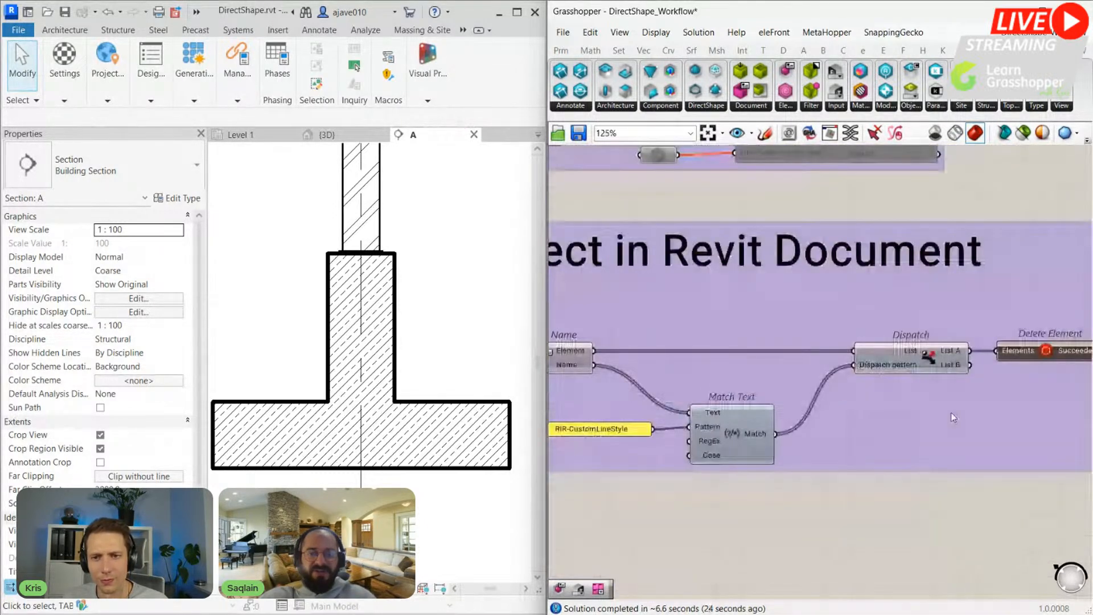
Step: Disable all components in the Delete Specific Object in Revit Document group
scroll(951, 412, "down", 6)
scroll(798, 484, "up", 1)
right_click(765, 476)
left_click_drag(583, 297, 1058, 471)
middle_click(937, 454)
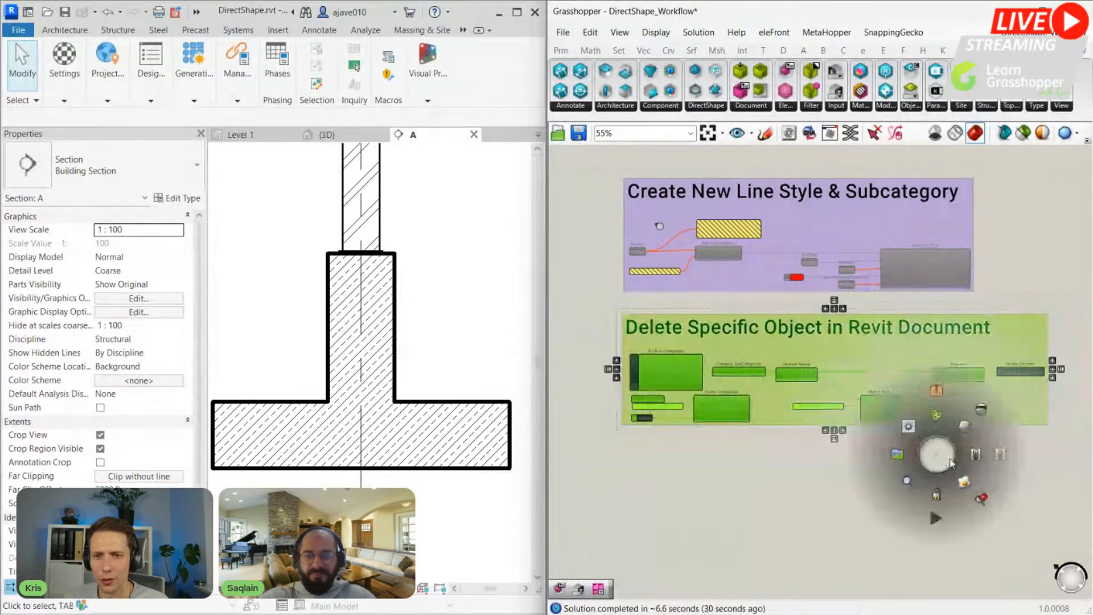
left_click(894, 505)
Step: Go to the saved canvas view of the Create Dimensions In Section View group
scroll(893, 505, "down", 5)
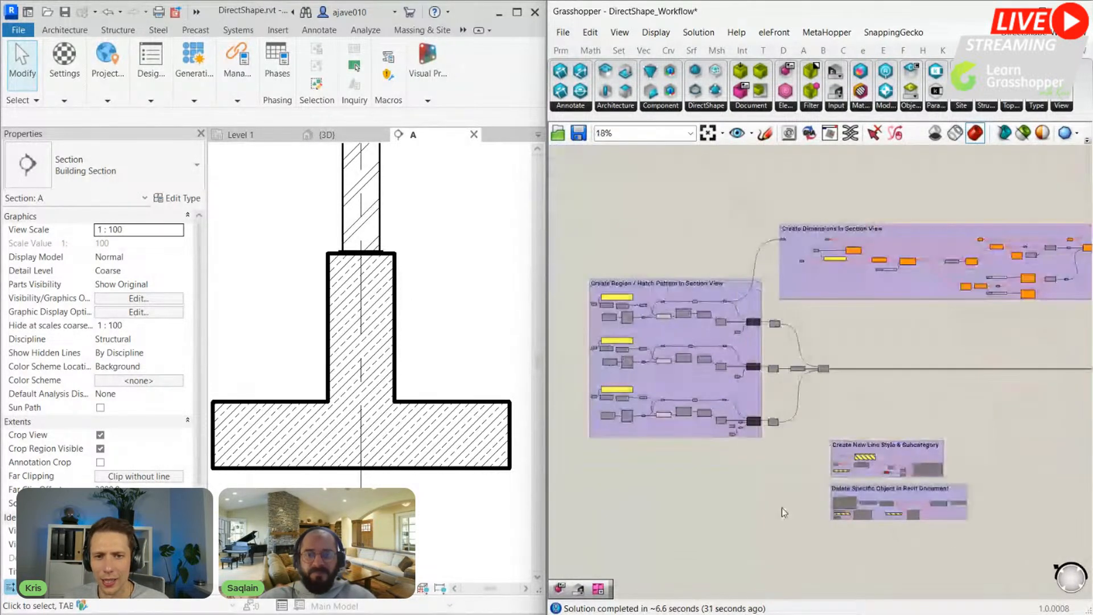
right_click_drag(881, 368, 834, 383)
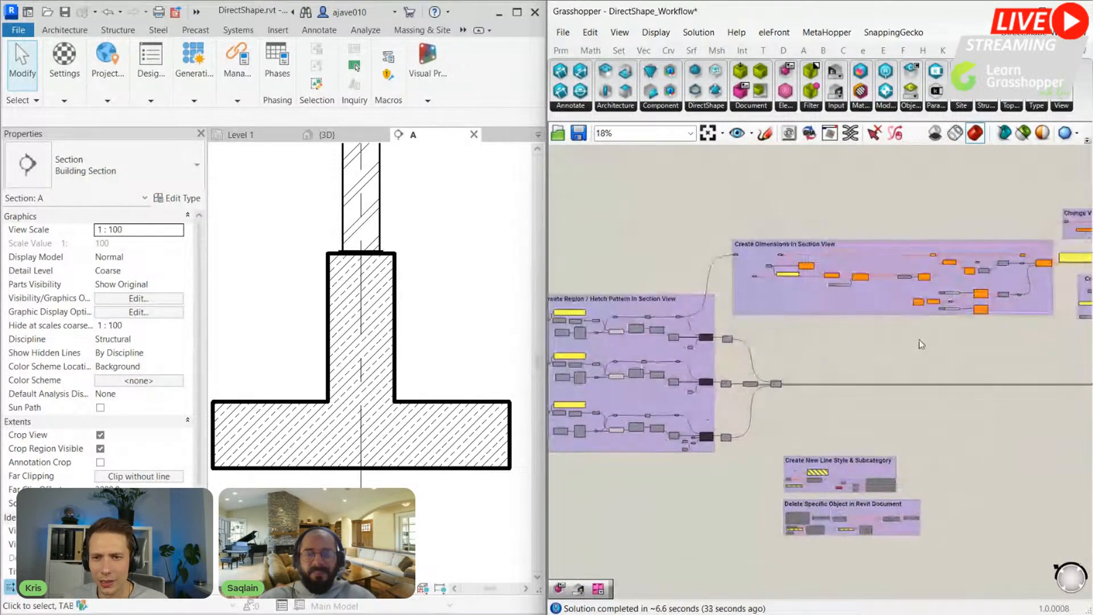
left_click(753, 133)
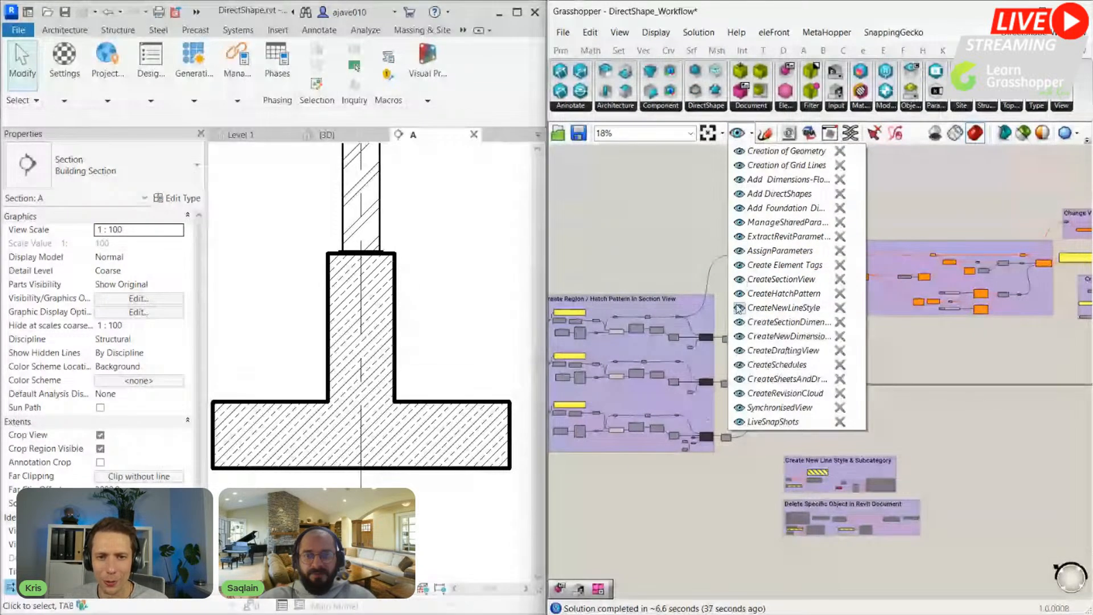
left_click(739, 322)
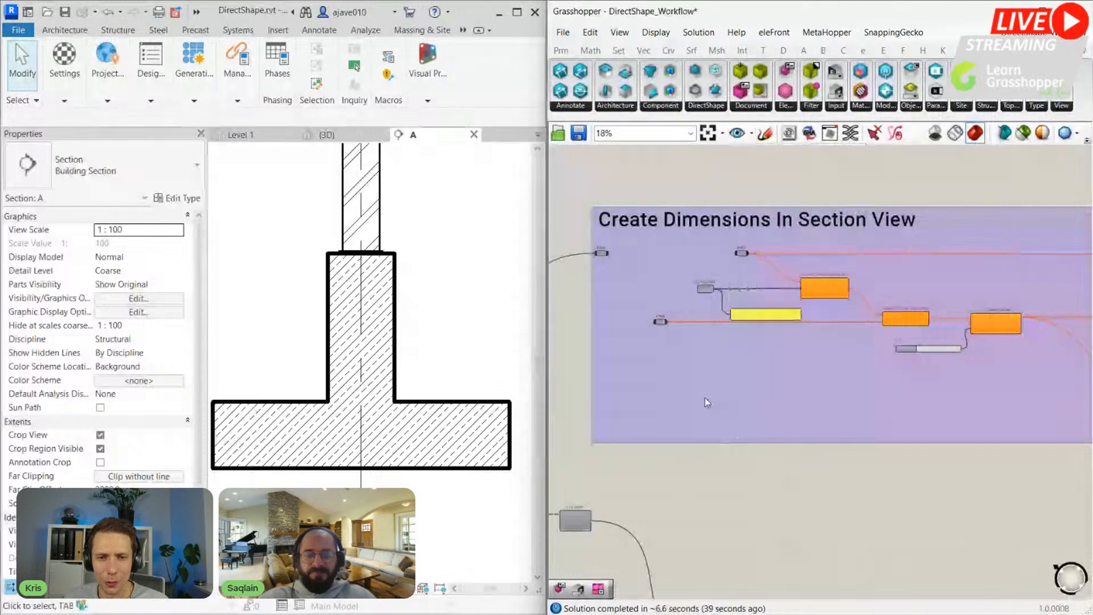
Step: Connect the incoming View relay to both downstream View relays in the Create Dimensions In Section View group
scroll(651, 266, "up", 4)
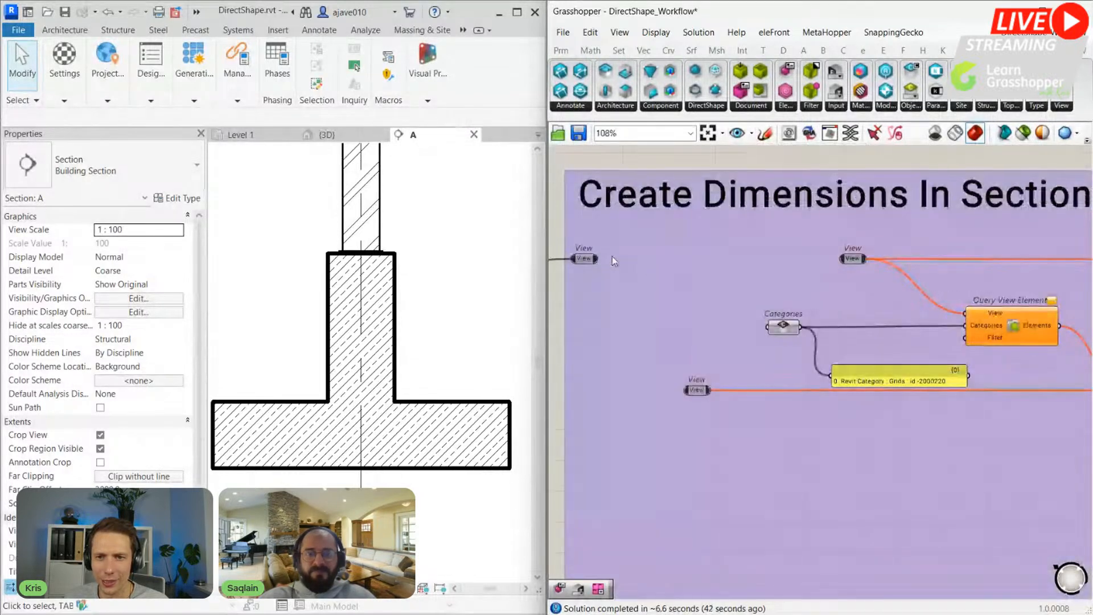
left_click_drag(597, 259, 842, 260)
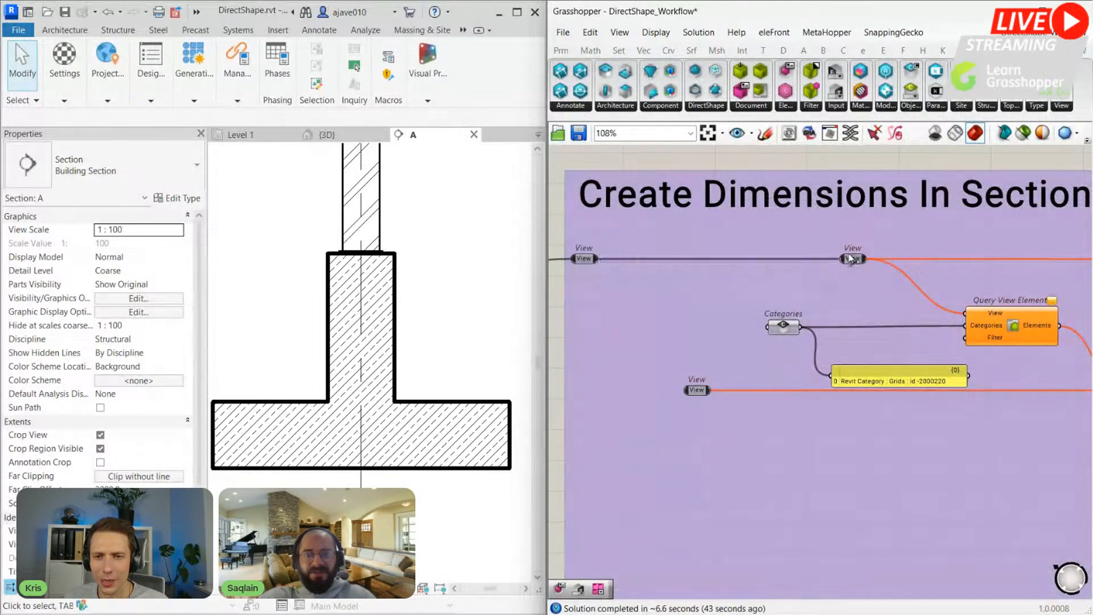
left_click_drag(597, 259, 685, 392)
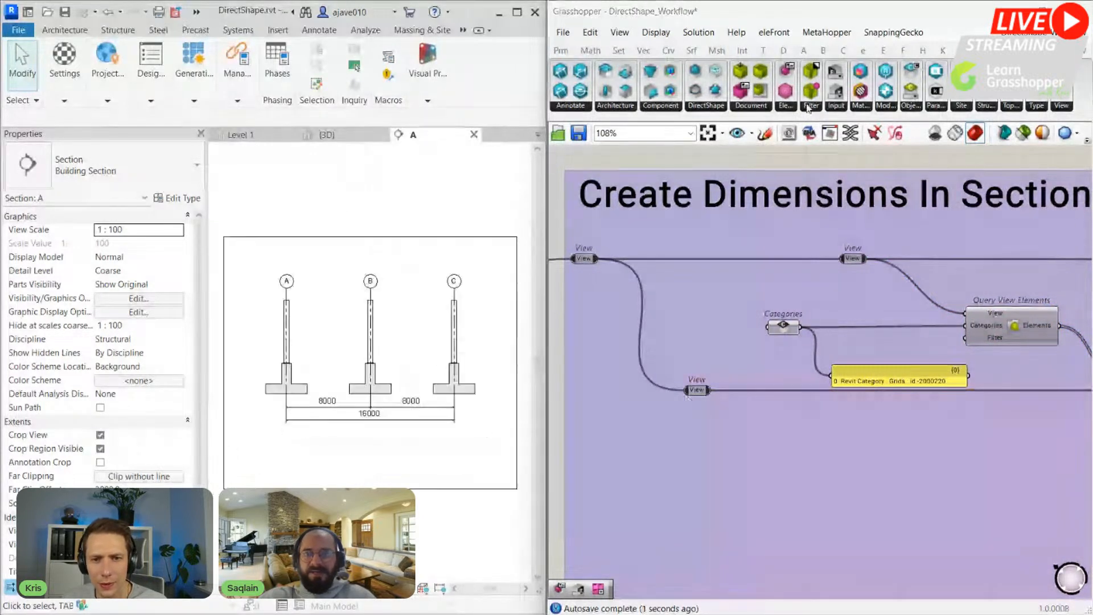
Step: Try out a Select Element component above the Categories parameter in the Create Dimensions In Section View group
left_click(786, 107)
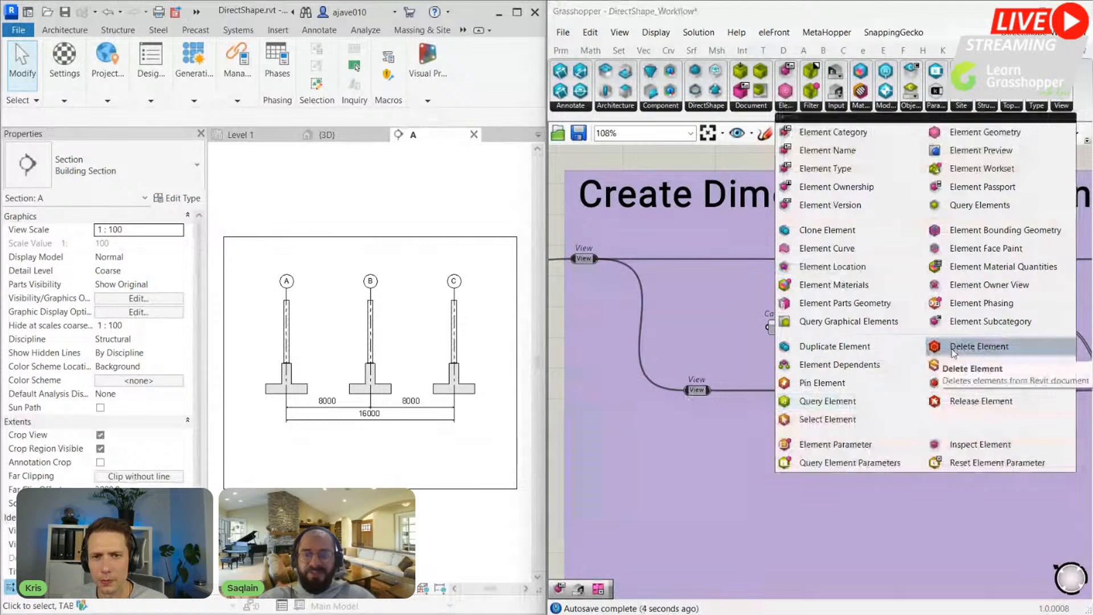
left_click(822, 421)
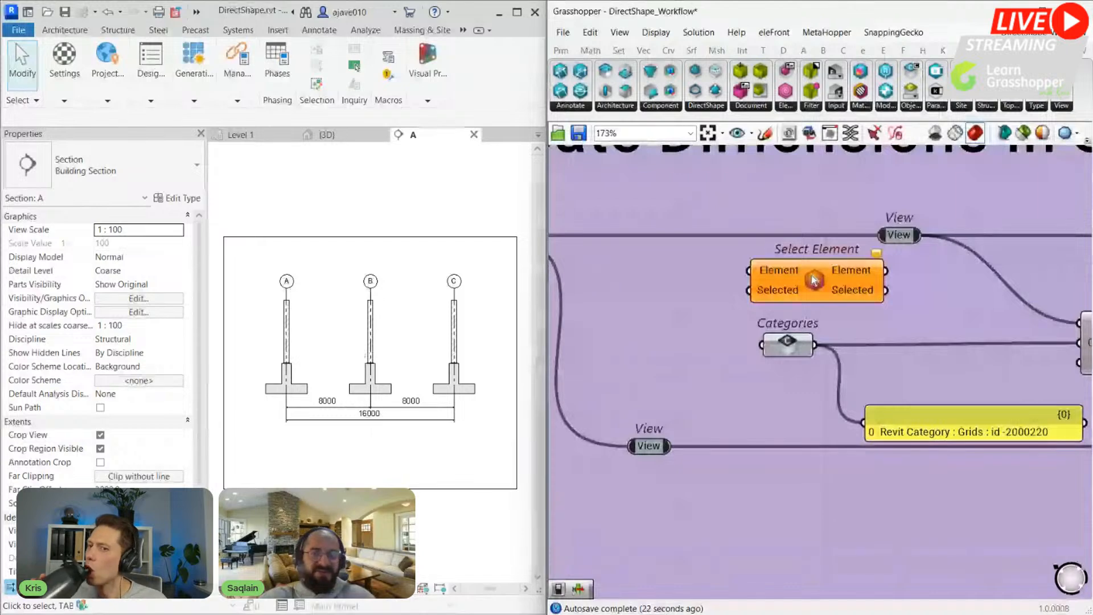
scroll(729, 394, "down", 5)
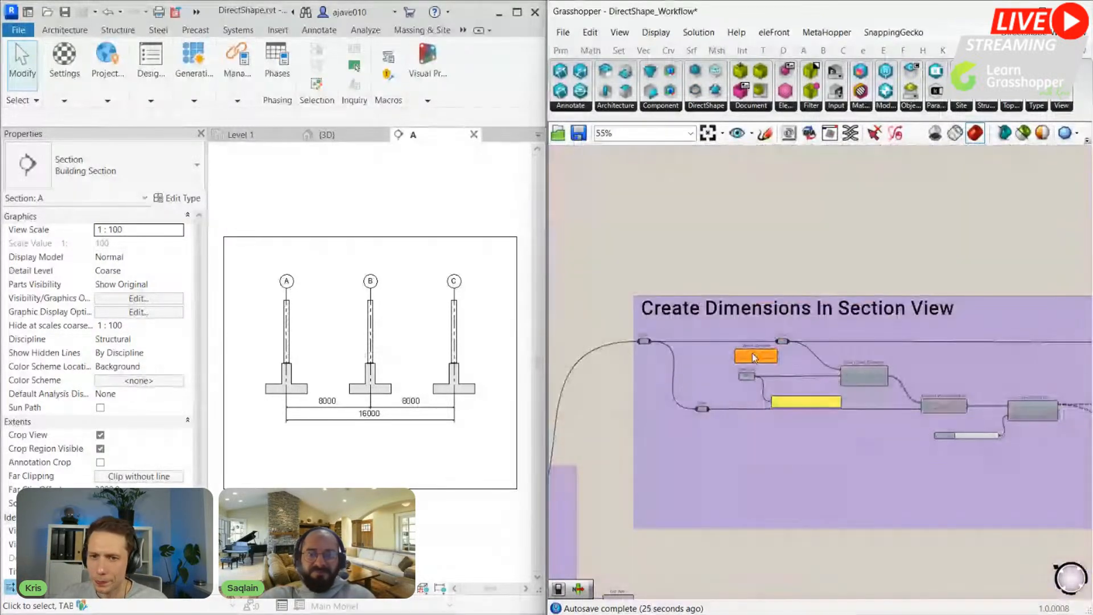
scroll(753, 358, "up", 4)
scroll(754, 380, "down", 4)
scroll(754, 380, "up", 1)
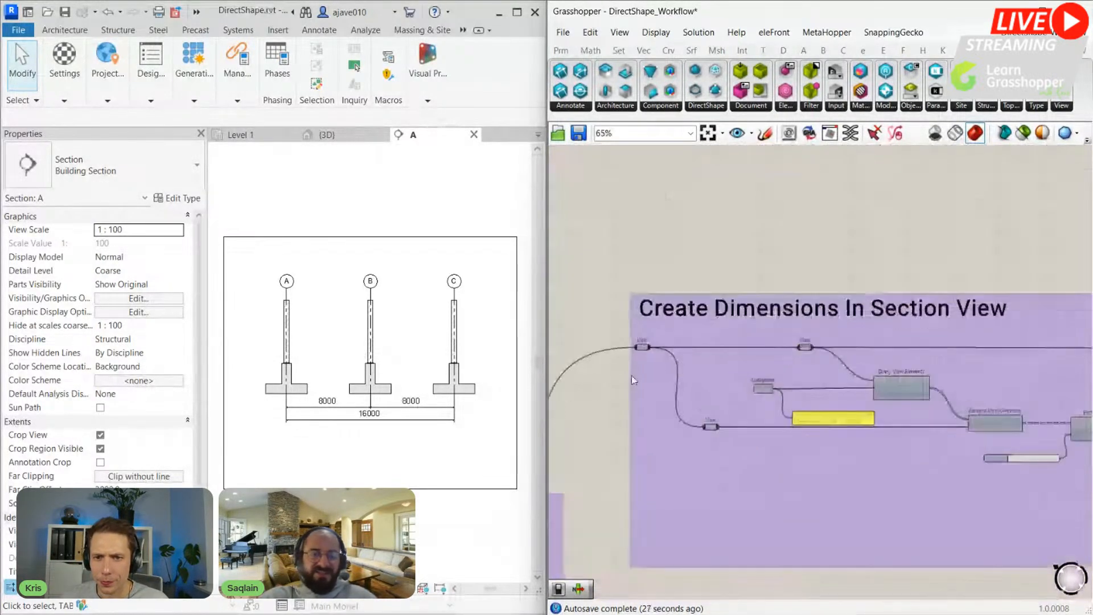
Step: Examine the dimension workflow from Query View Elements through Add Detail Line to the Add Aligned Dimension component
scroll(446, 439, "up", 3)
scroll(342, 387, "down", 1)
scroll(312, 369, "down", 1)
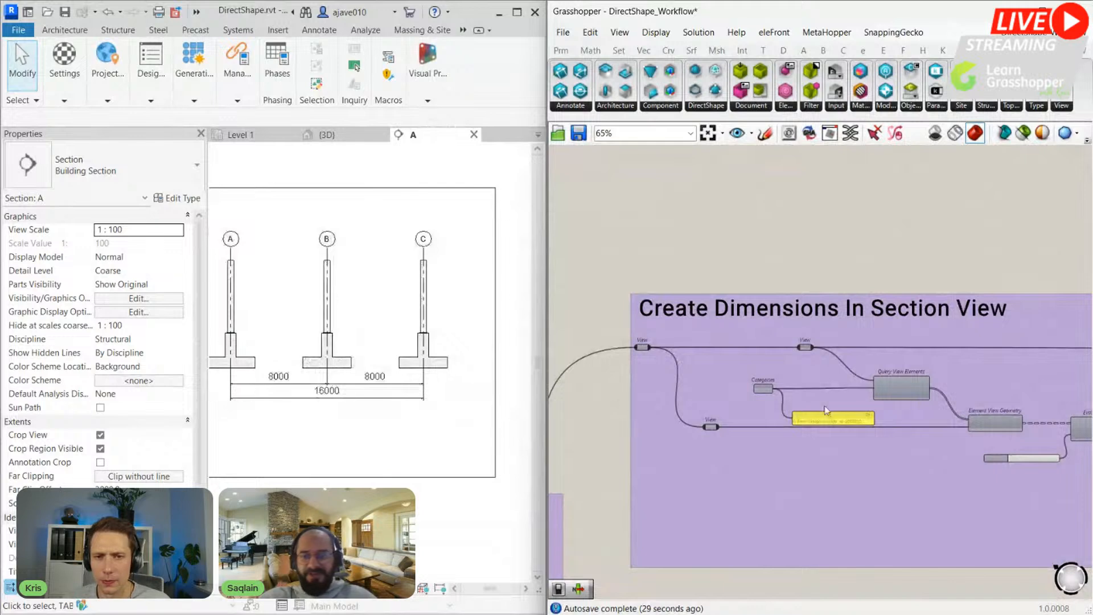
scroll(803, 409, "down", 3)
right_click_drag(1079, 521, 988, 482)
scroll(988, 483, "up", 2)
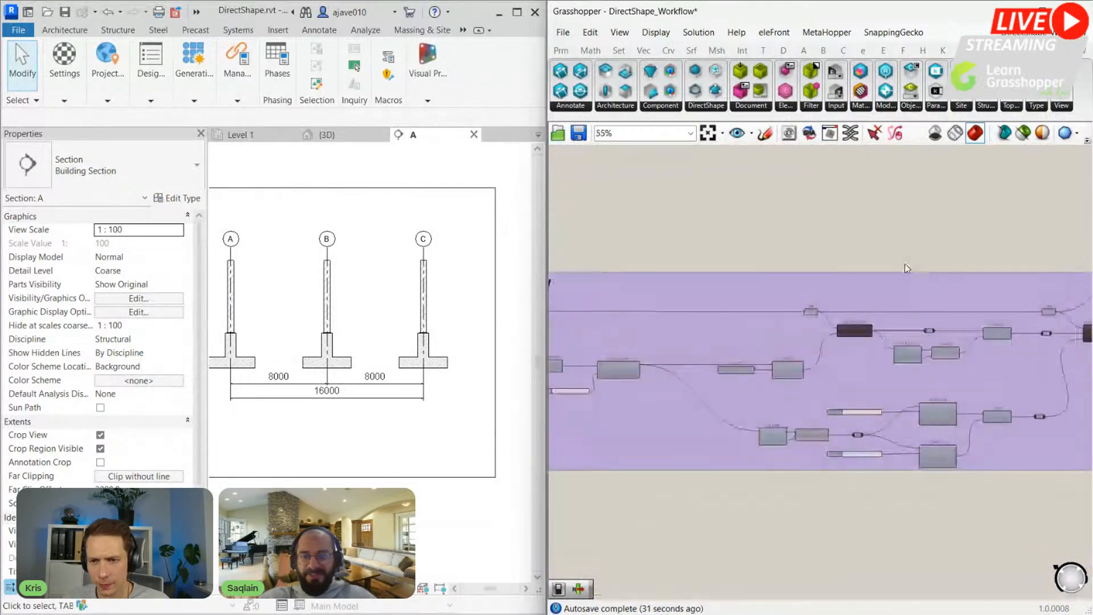
scroll(807, 411, "up", 6)
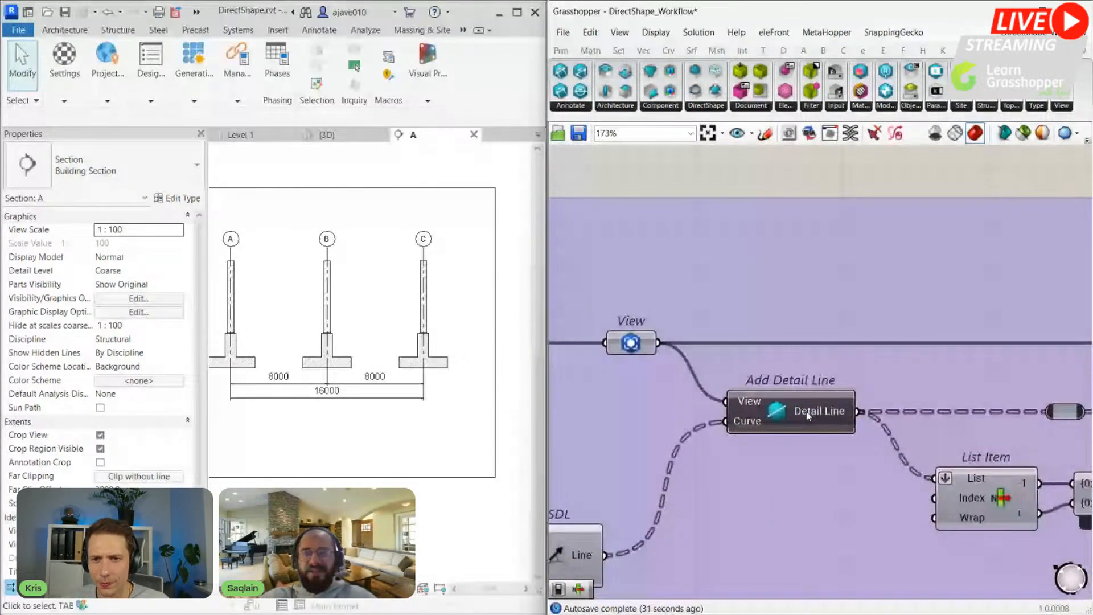
scroll(807, 414, "down", 4)
right_click_drag(1033, 462, 595, 322)
scroll(847, 276, "up", 5)
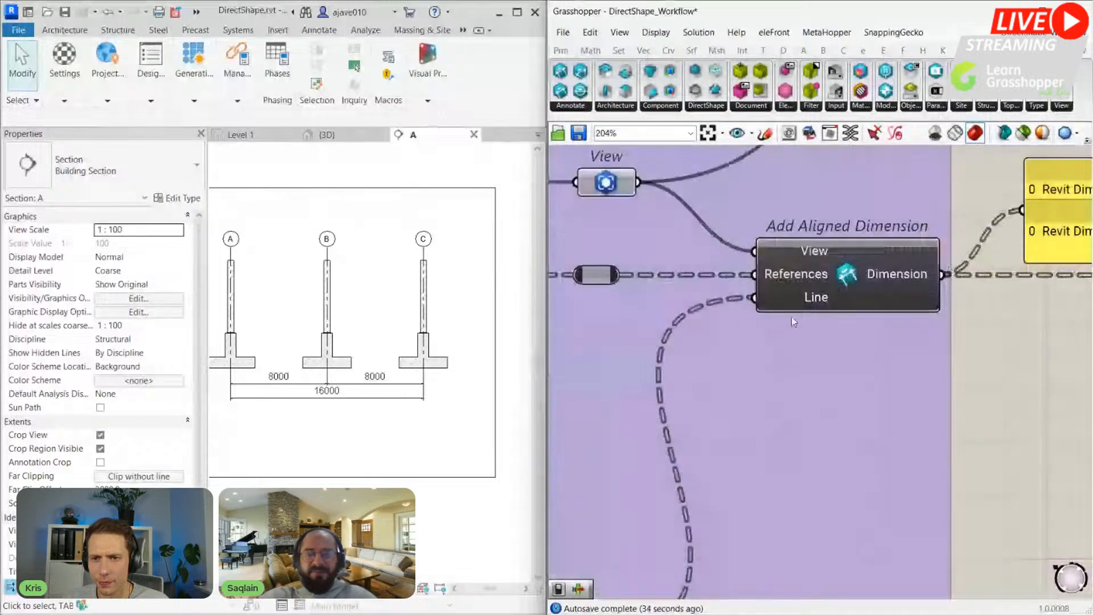
Step: Examine how the List Item, Offset Curve and Entwine components supply the references and lines for Add Aligned Dimension
scroll(791, 317, "down", 3)
right_click_drag(791, 344, 940, 309)
scroll(939, 308, "down", 4)
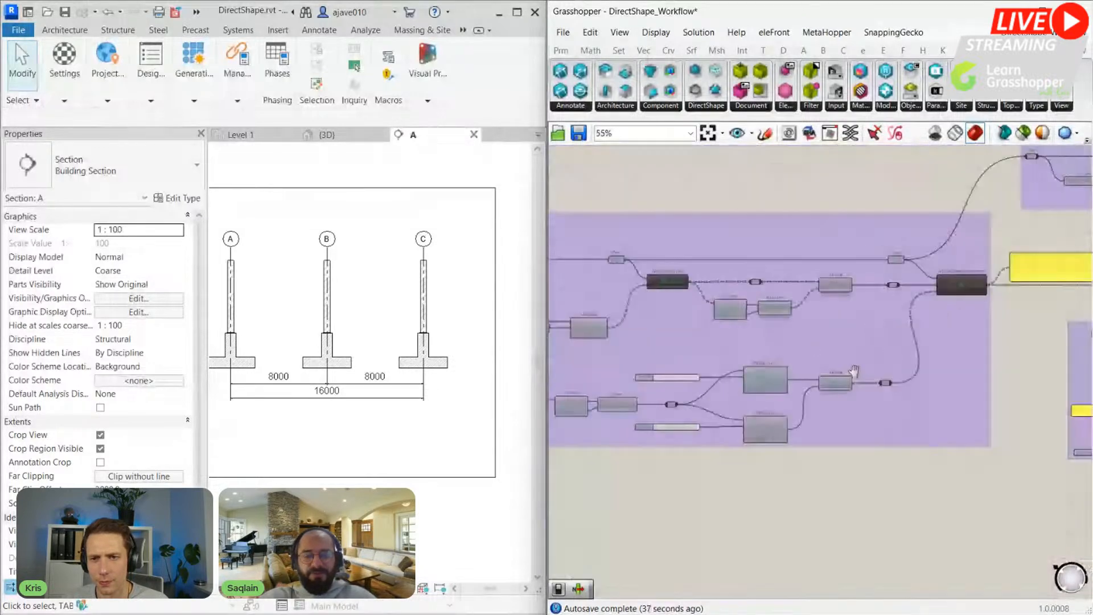
right_click_drag(787, 367, 865, 361)
scroll(866, 361, "up", 3)
scroll(865, 361, "up", 1)
right_click_drag(836, 285, 807, 326)
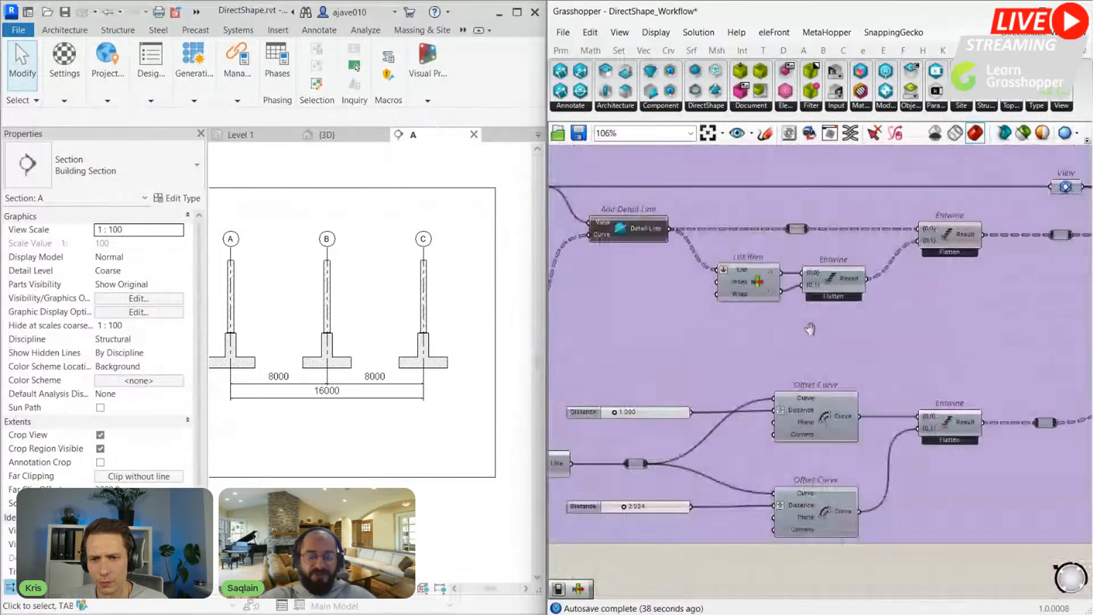
right_click_drag(990, 225, 853, 253)
scroll(848, 272, "down", 2)
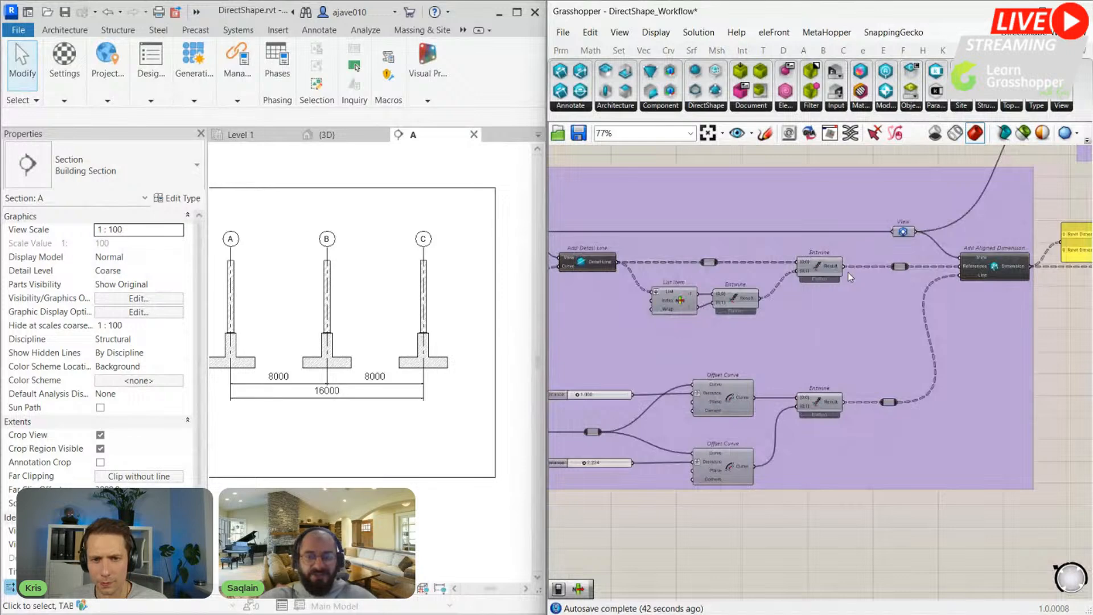
scroll(848, 272, "up", 2)
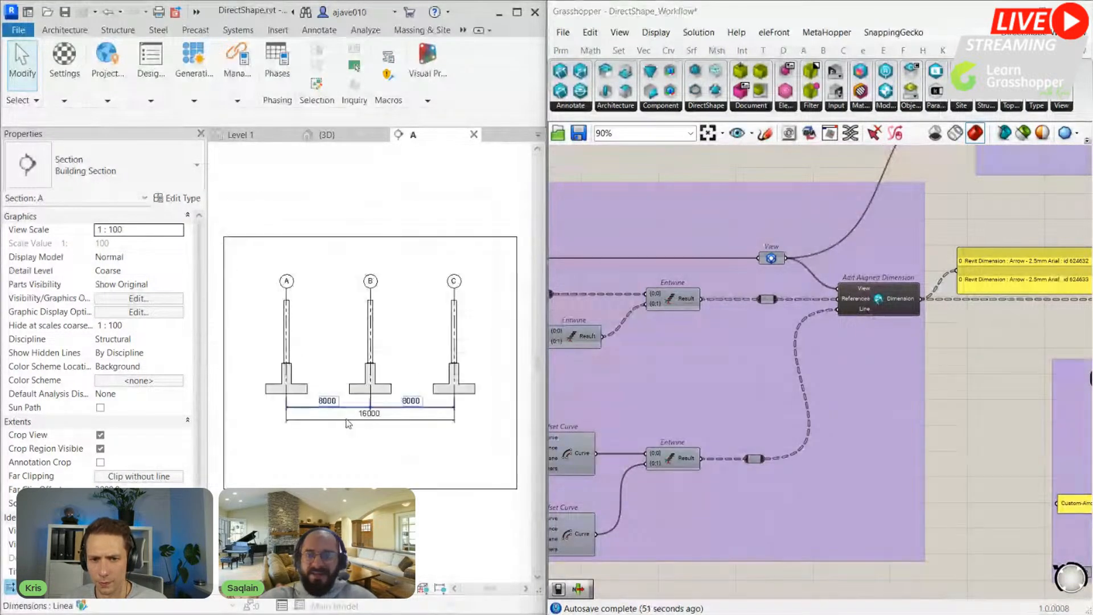
scroll(931, 394, "down", 3)
Step: Examine the Create New Dimension Type group's Duplicate Element, Element Name and Format components, including the panel with the formatted type name
right_click(858, 363)
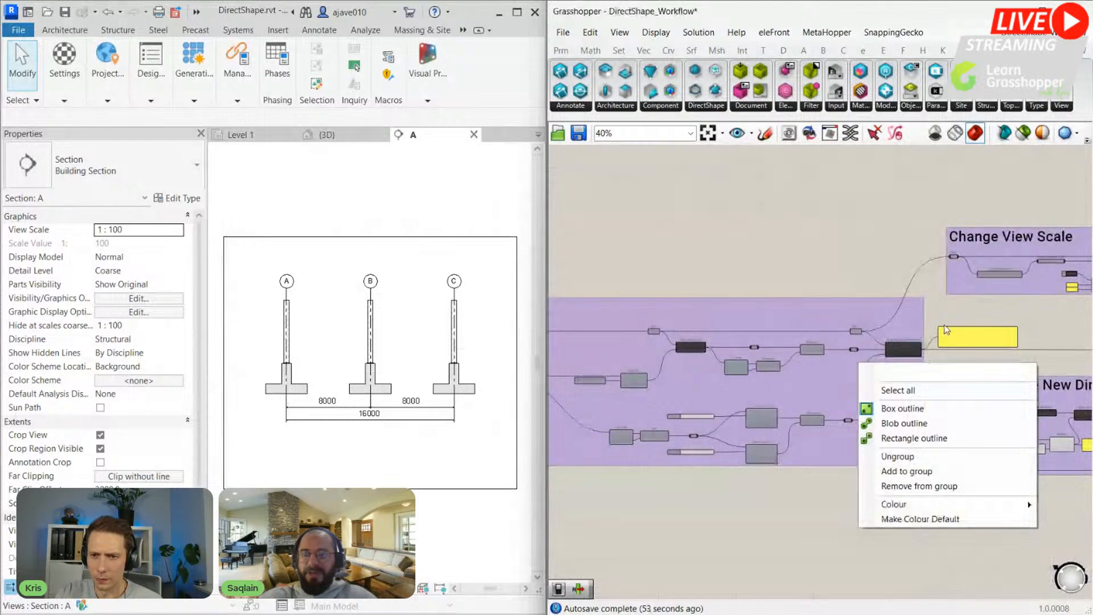
left_click(998, 352)
scroll(997, 350, "up", 5)
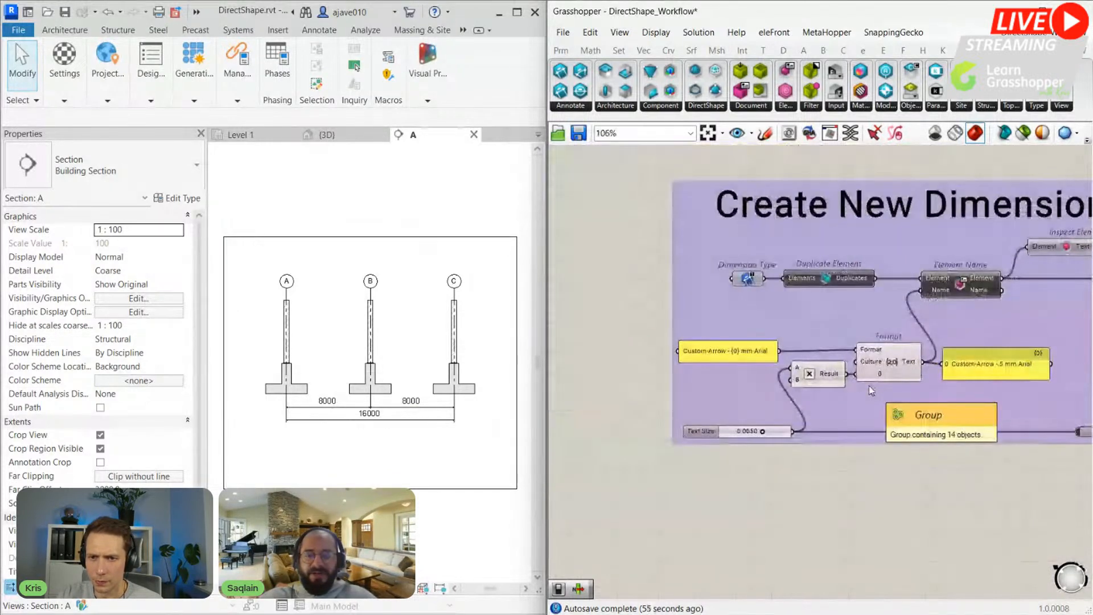
right_click_drag(855, 419, 813, 436)
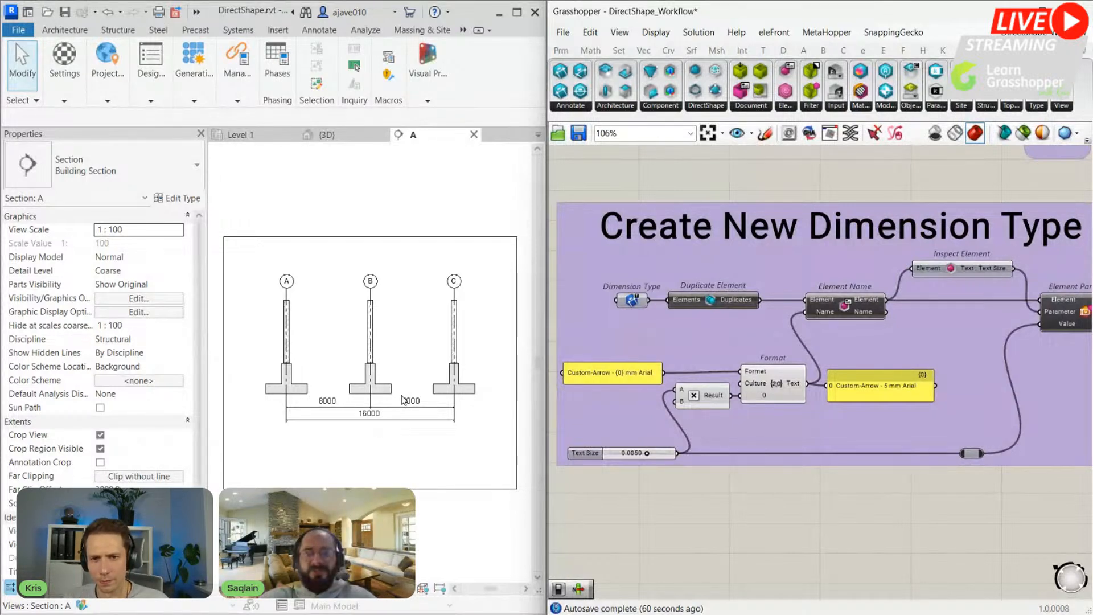
scroll(722, 409, "up", 4)
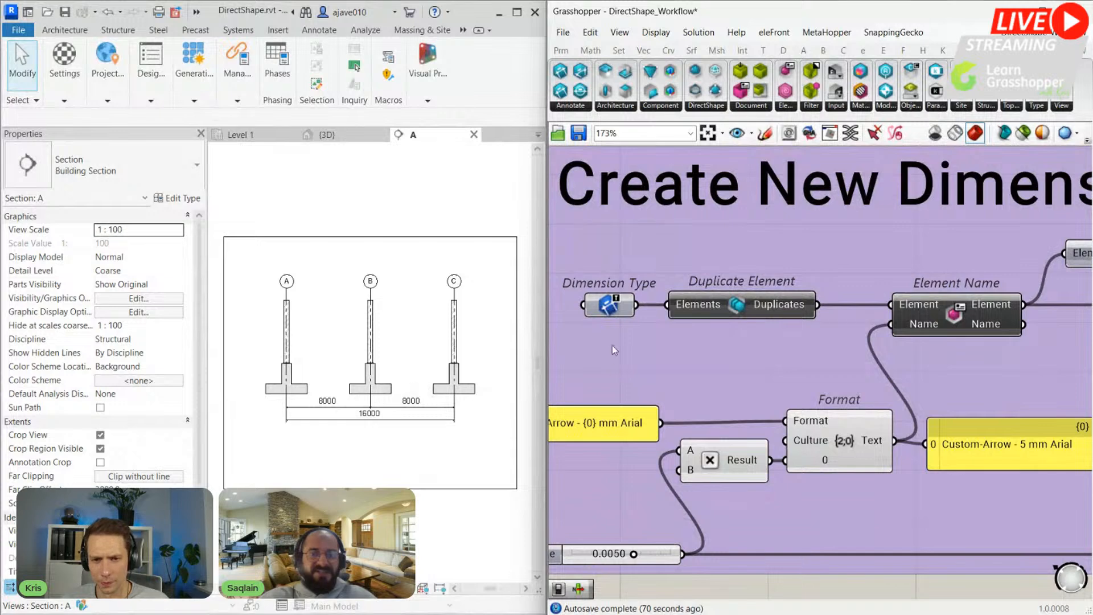
right_click_drag(757, 353, 712, 358)
right_click_drag(782, 339, 698, 336)
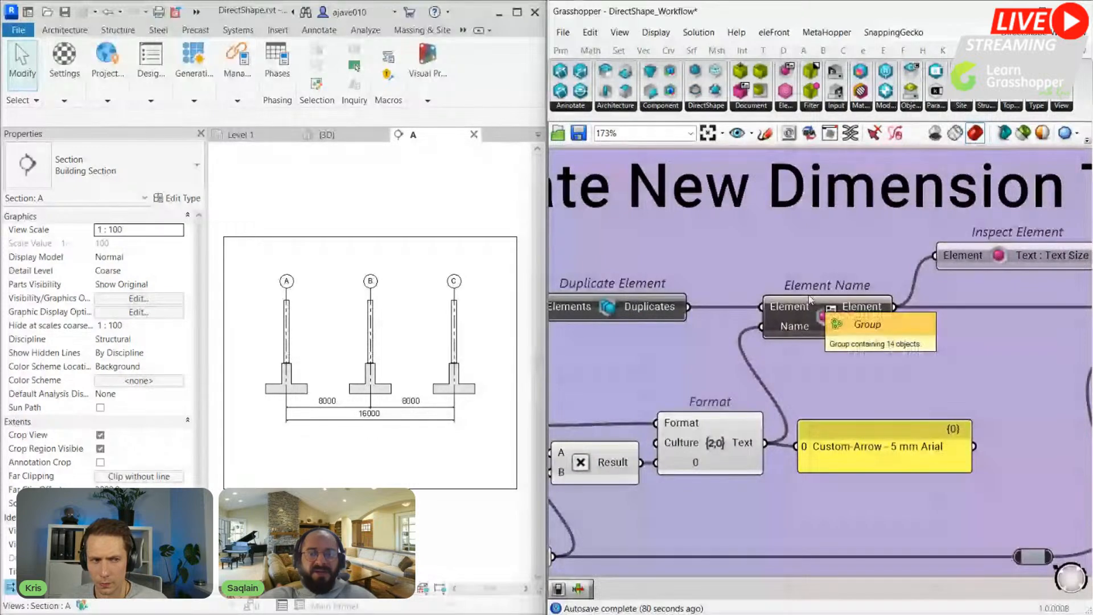
right_click_drag(794, 335, 972, 295)
scroll(822, 395, "up", 2)
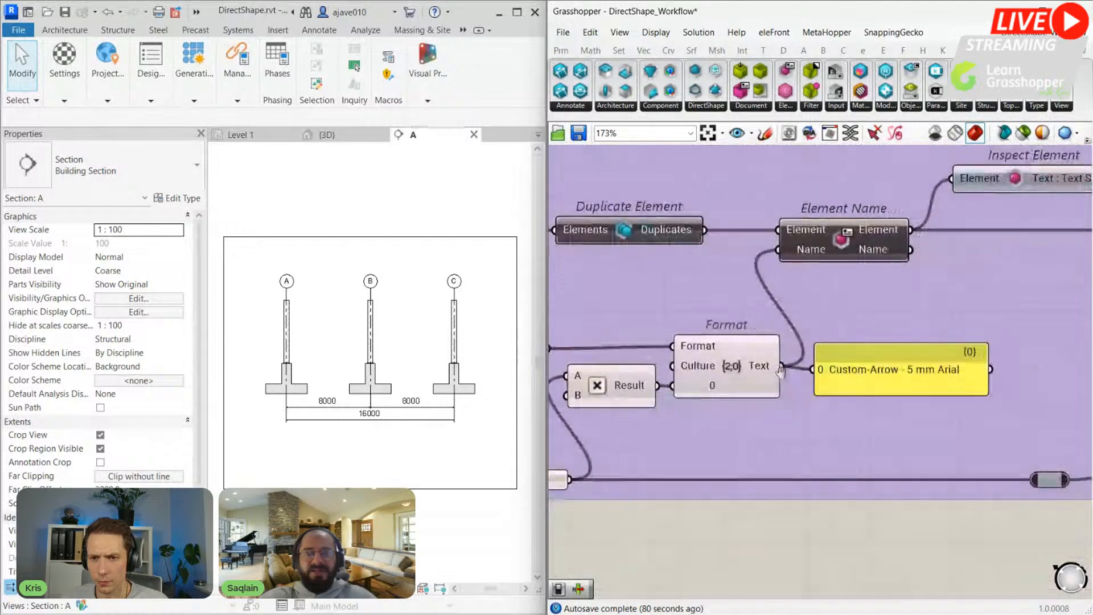
left_click_drag(825, 379, 831, 375)
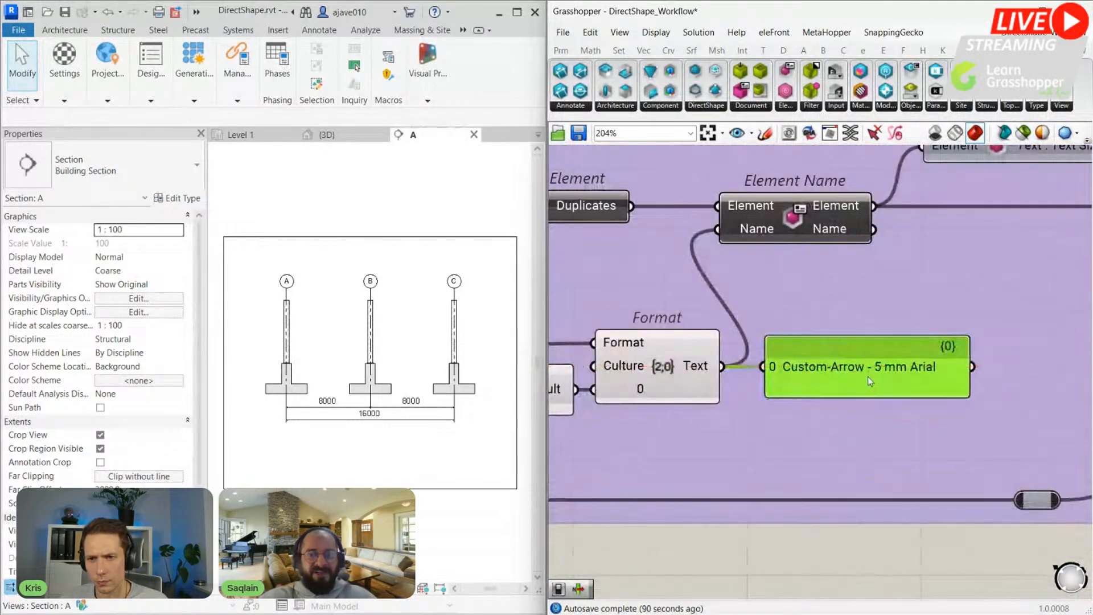
Step: Examine how Inspect Element's Text Size output and the relayed slider value feed the Element Parameter component
scroll(885, 392, "down", 6)
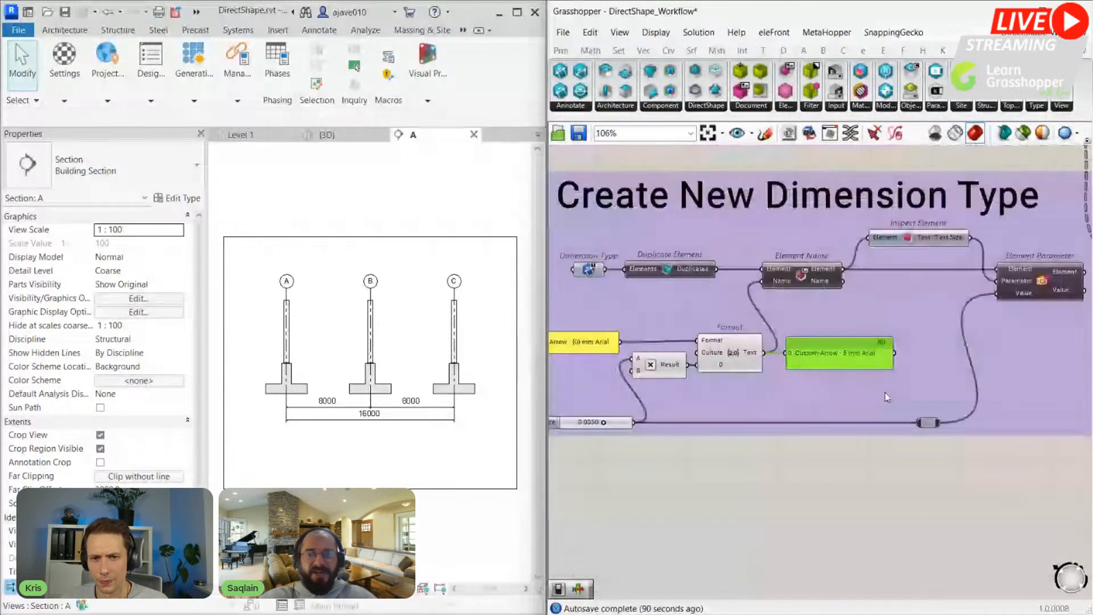
scroll(872, 319, "up", 4)
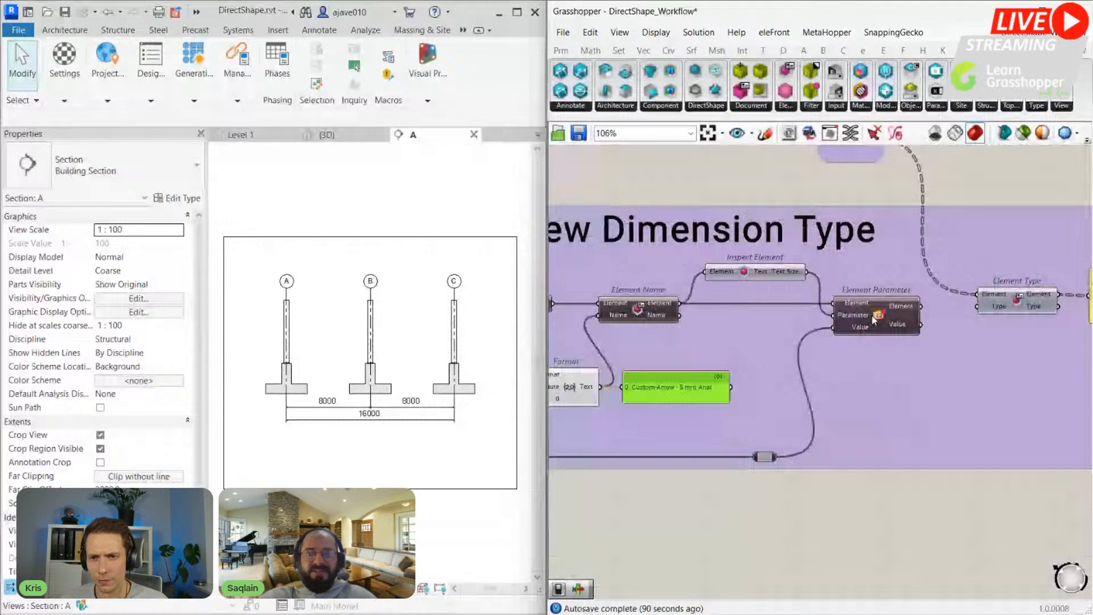
scroll(874, 320, "up", 3)
right_click_drag(824, 308, 897, 325)
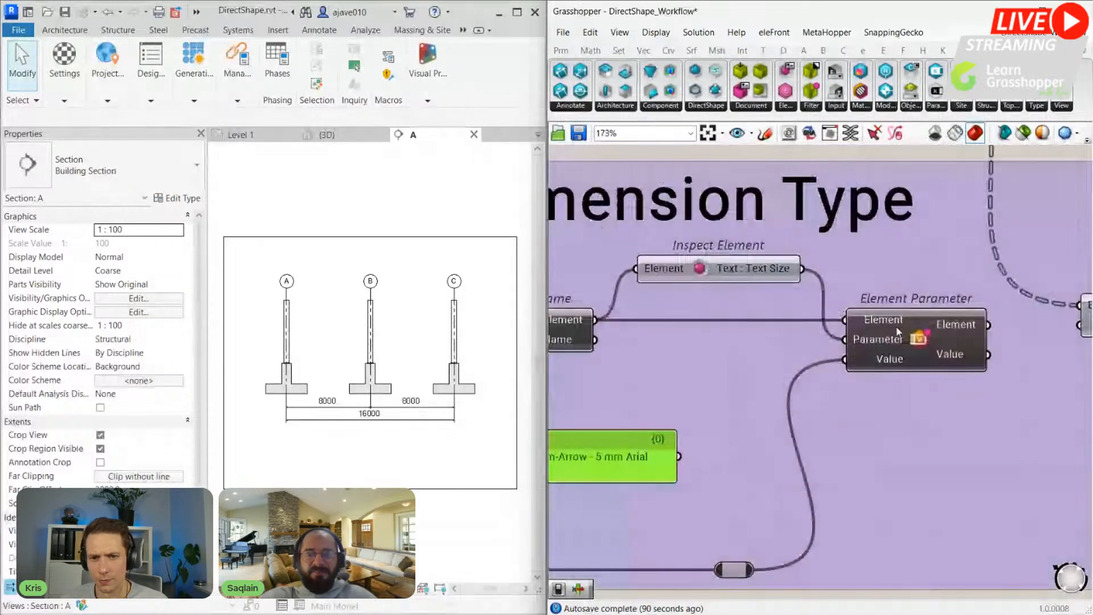
right_click_drag(759, 352, 851, 357)
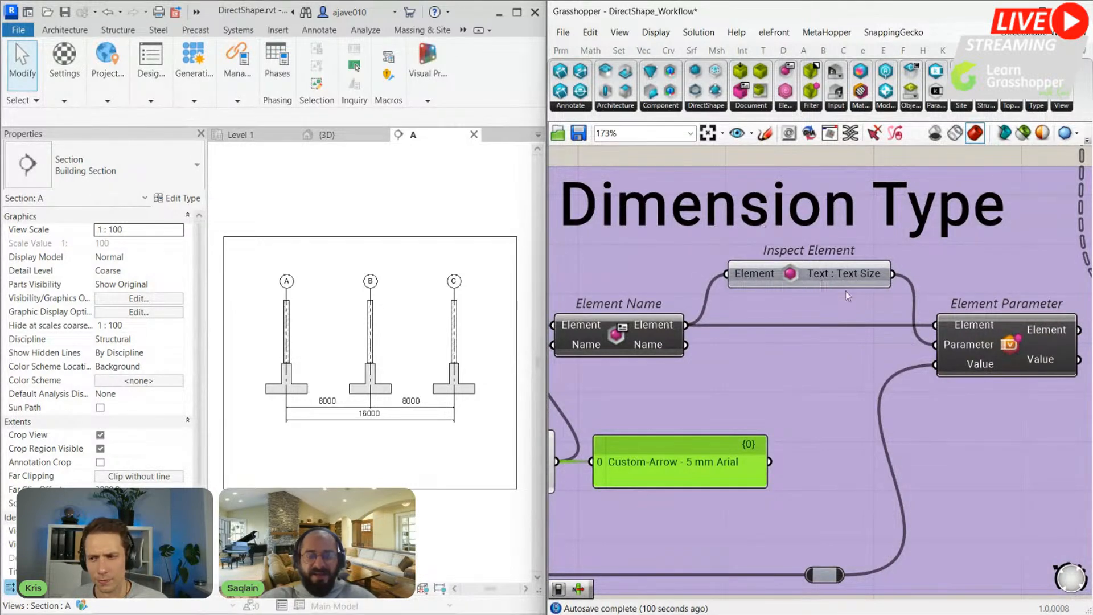
right_click_drag(860, 299, 717, 308)
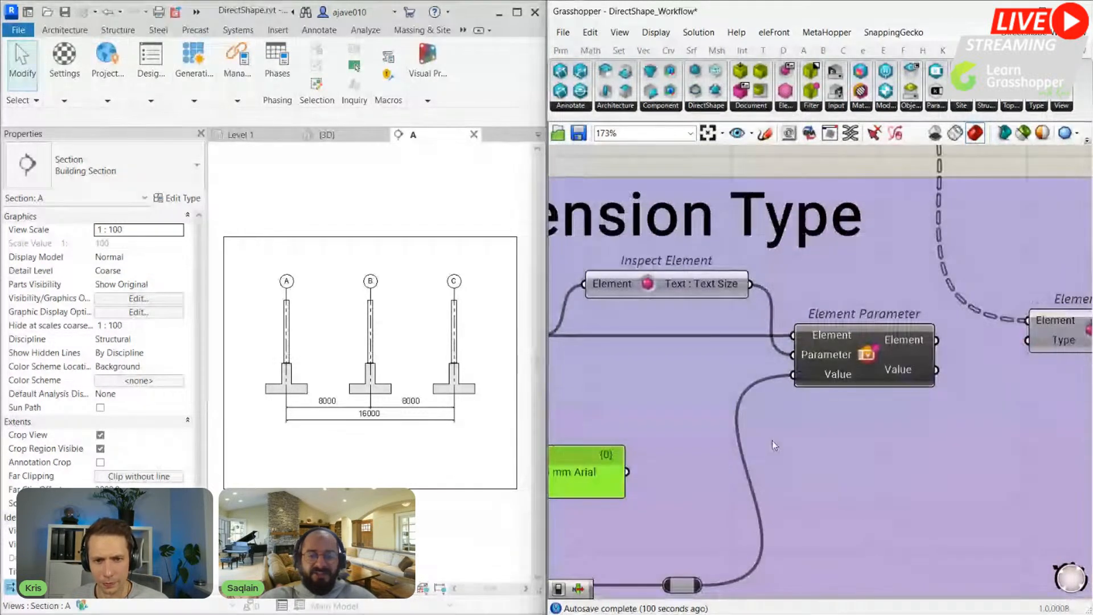
Step: Connect the Element output of Element Parameter to the Type input of the Element Type component
scroll(827, 398, "down", 6)
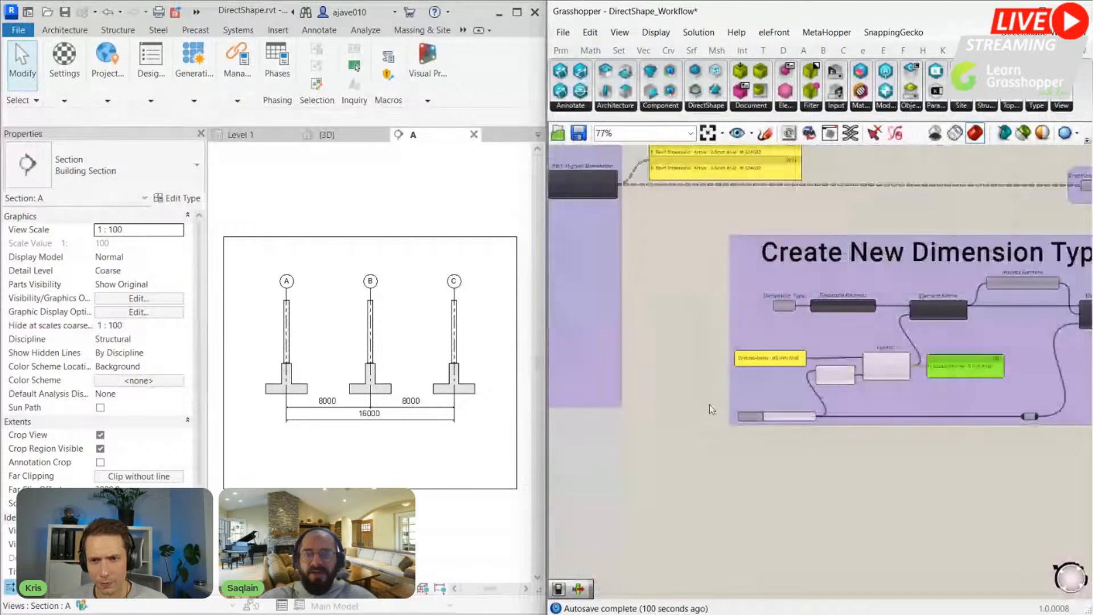
scroll(854, 370, "up", 6)
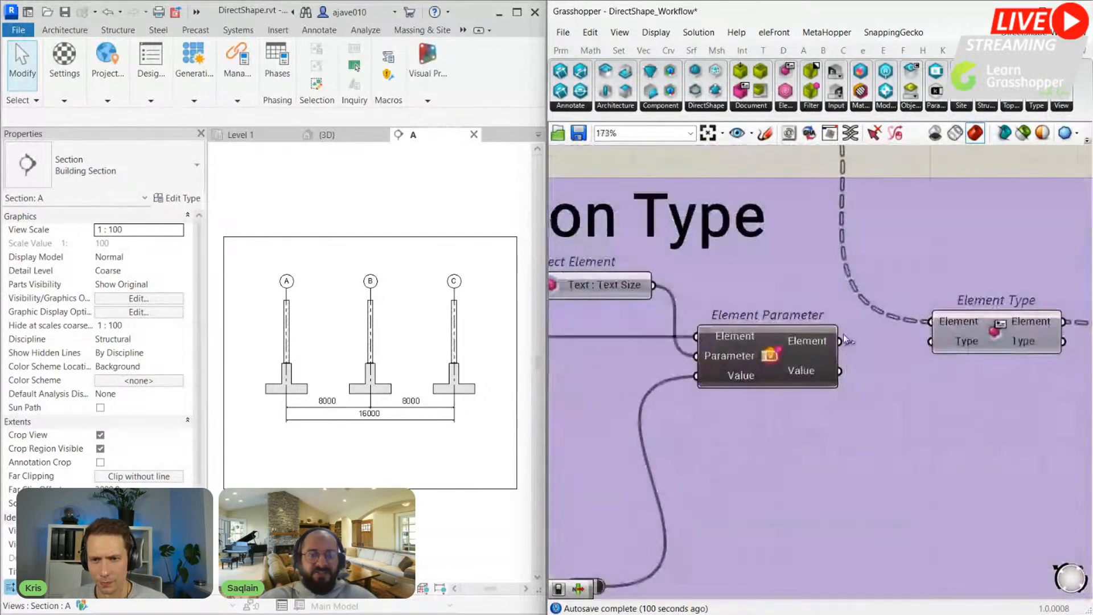
left_click_drag(840, 340, 930, 342)
scroll(846, 470, "down", 6)
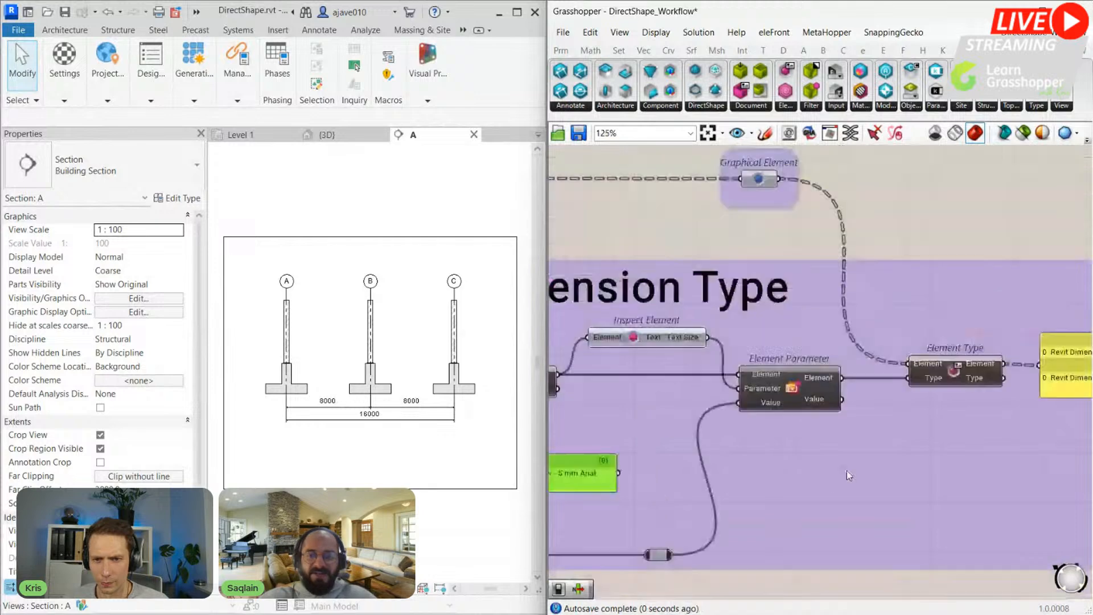
Step: Check the text size slider in the dimension type group and inspect the overall grid dimension's type properties in Revit section A
scroll(726, 482, "up", 3)
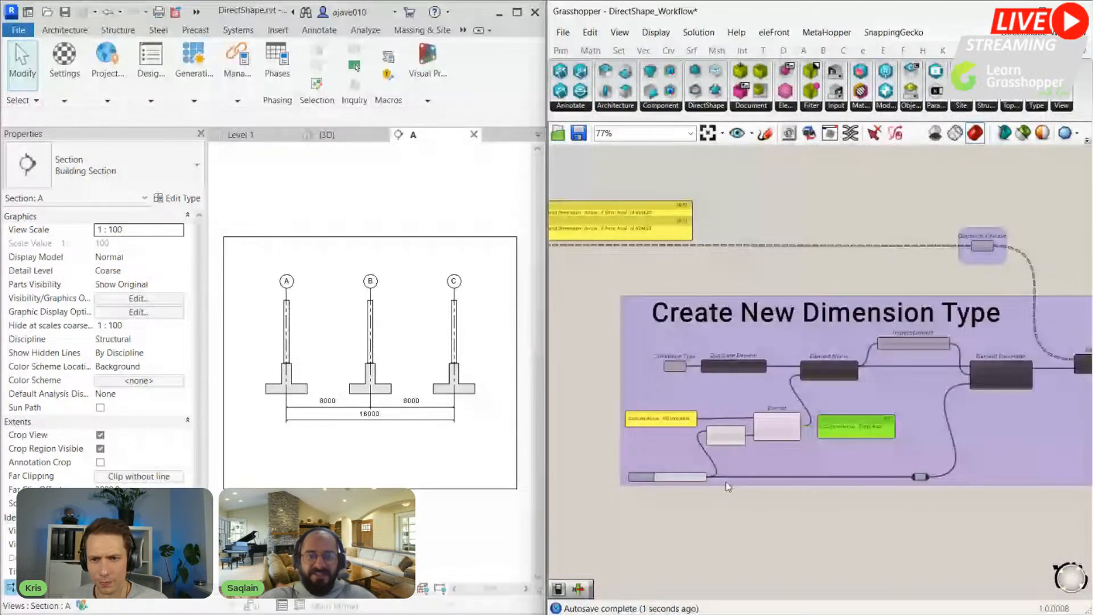
scroll(726, 482, "up", 7)
mouse_move(743, 468)
left_mouse_down()
mouse_move(809, 478)
mouse_move(720, 469)
mouse_move(745, 467)
left_mouse_up()
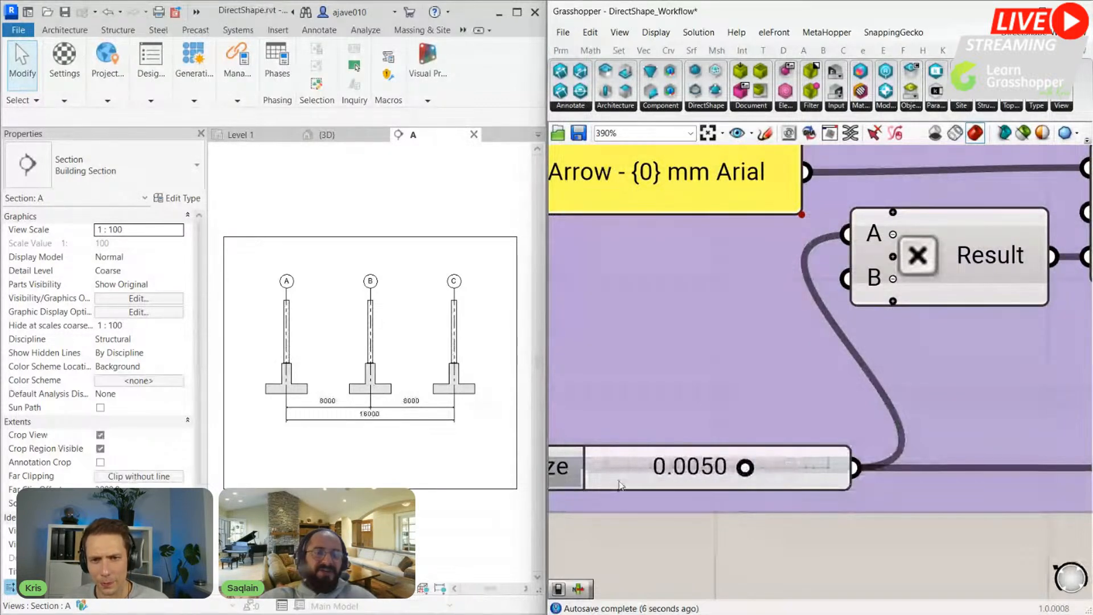
left_click(317, 419)
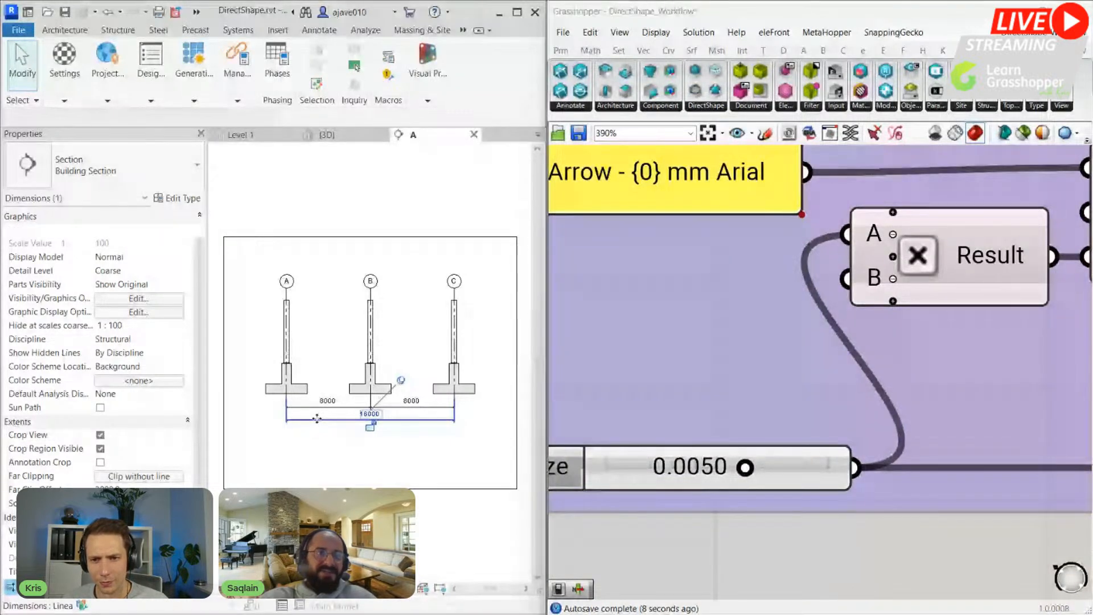
left_click(179, 199)
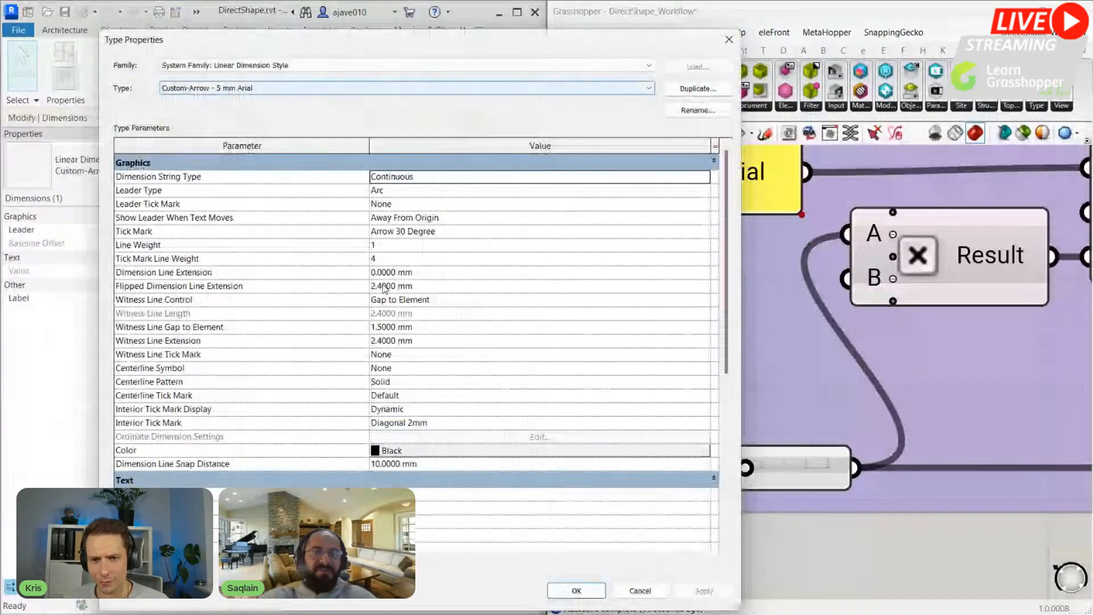
left_click(698, 88)
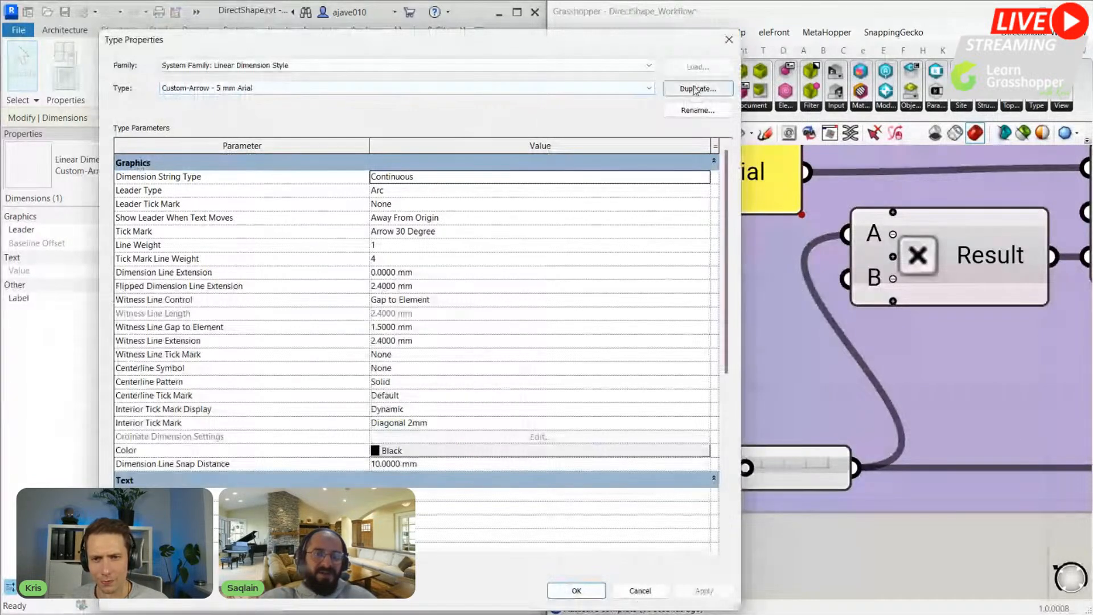
key("Escape")
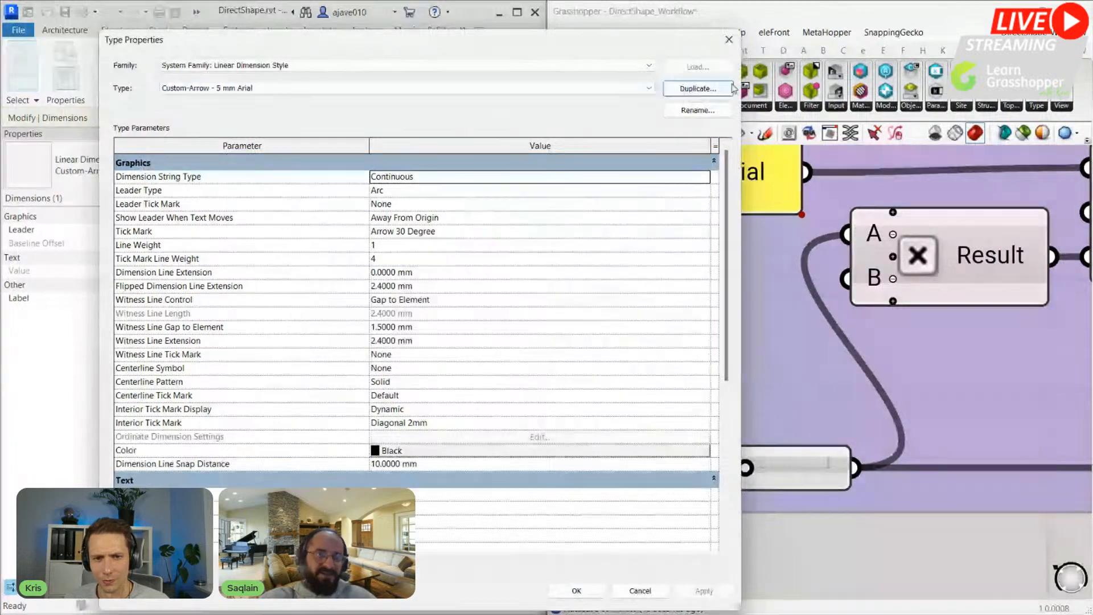
key("Escape")
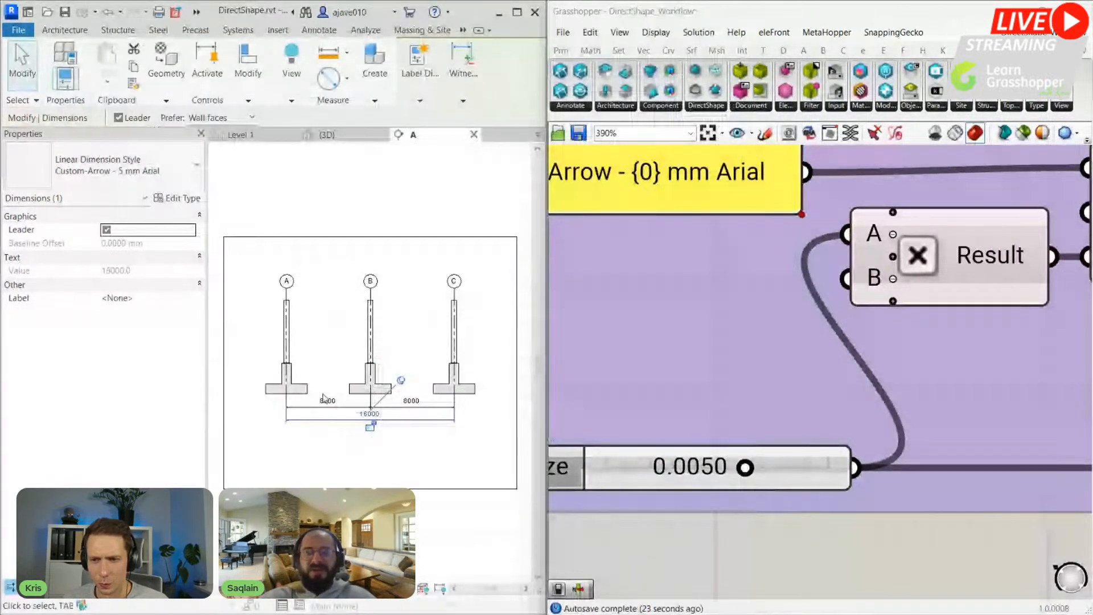
key("Escape")
Step: Go to the CreateDraftingView saved view of the Grasshopper canvas and enable the Add Drafting View component
scroll(603, 504, "down", 6)
scroll(834, 493, "down", 6)
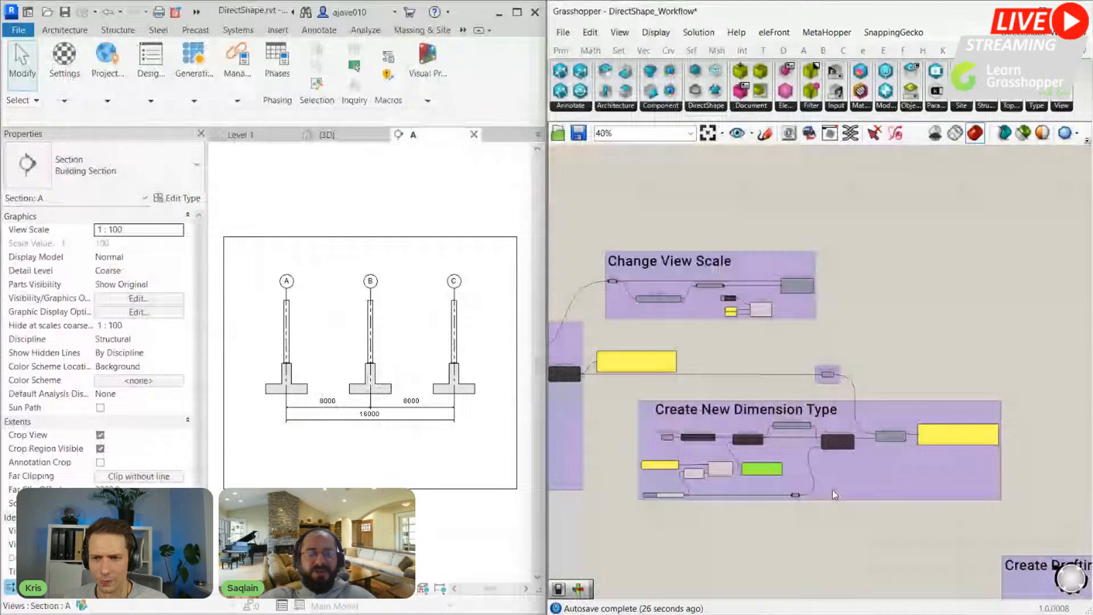
scroll(832, 489, "up", 2)
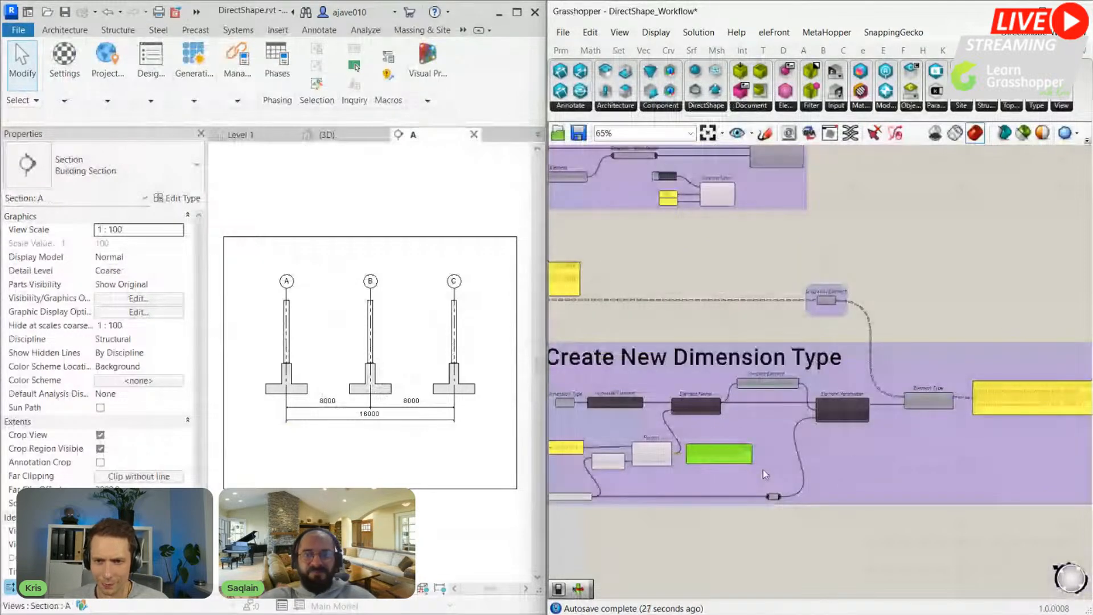
scroll(763, 469, "up", 2)
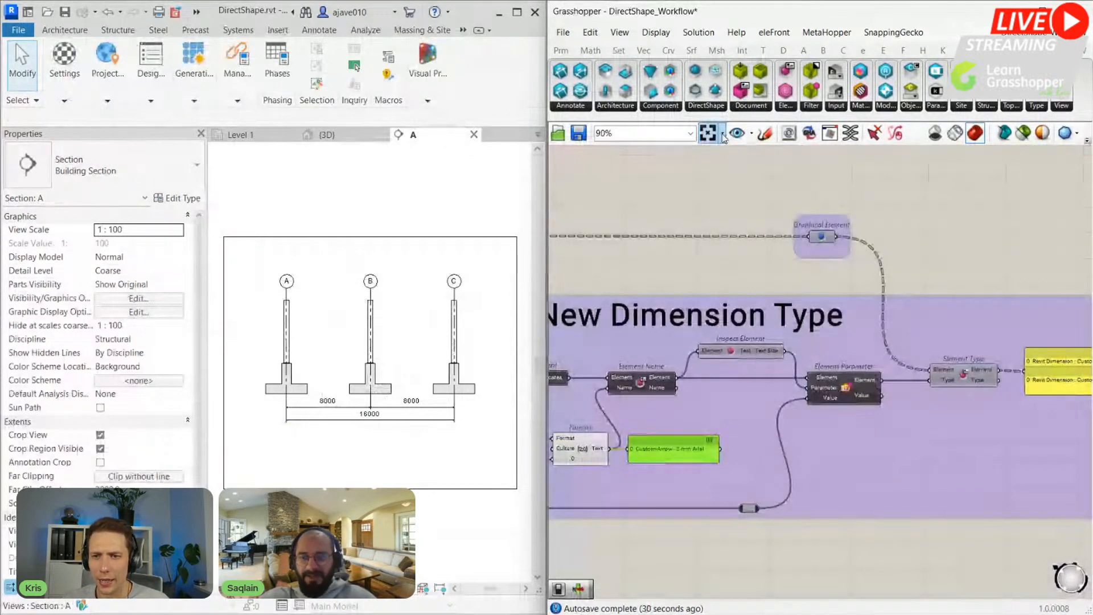
left_click(723, 135)
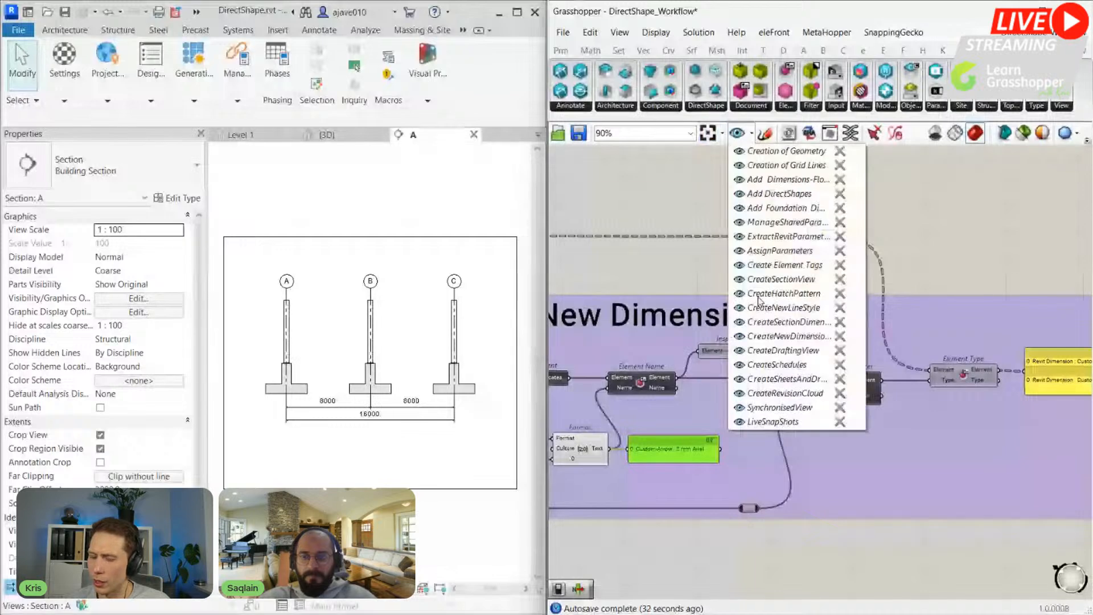
left_click(726, 353)
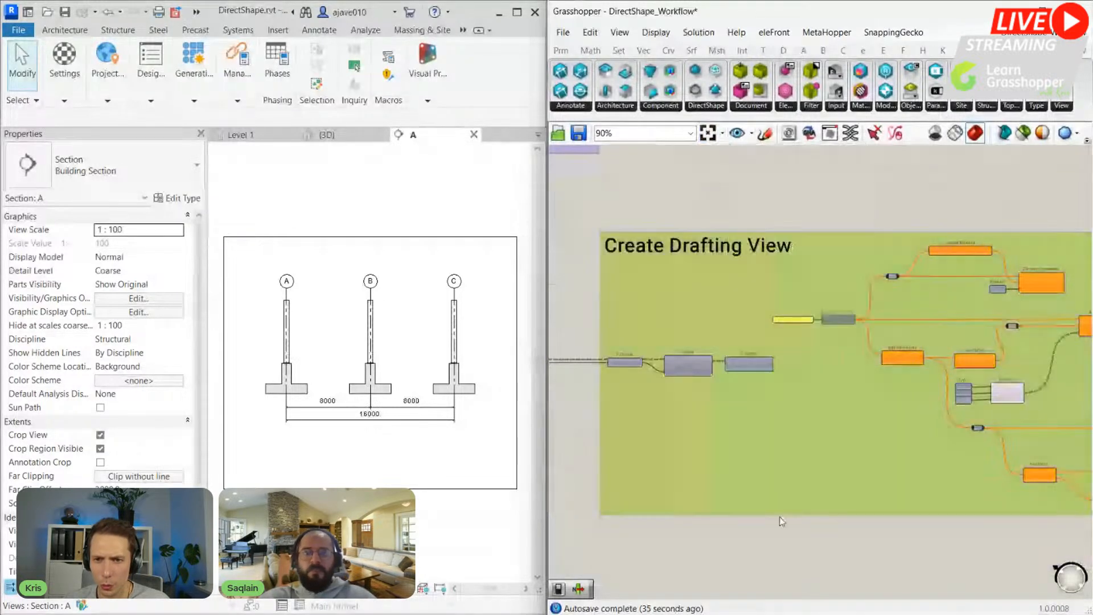
scroll(731, 421, "down", 4)
scroll(731, 422, "up", 4)
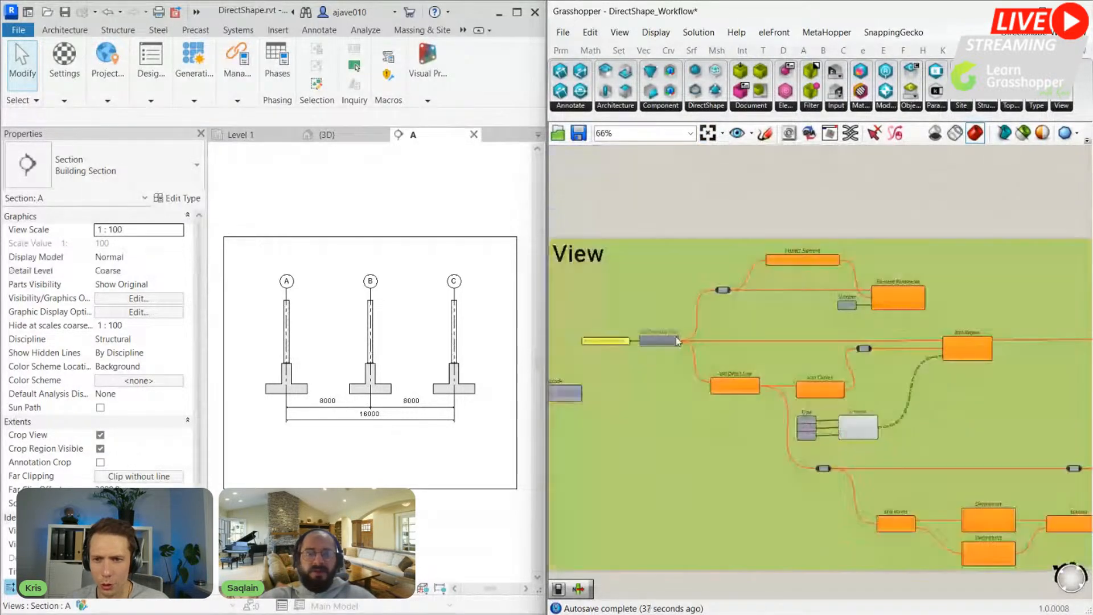
middle_click(663, 340)
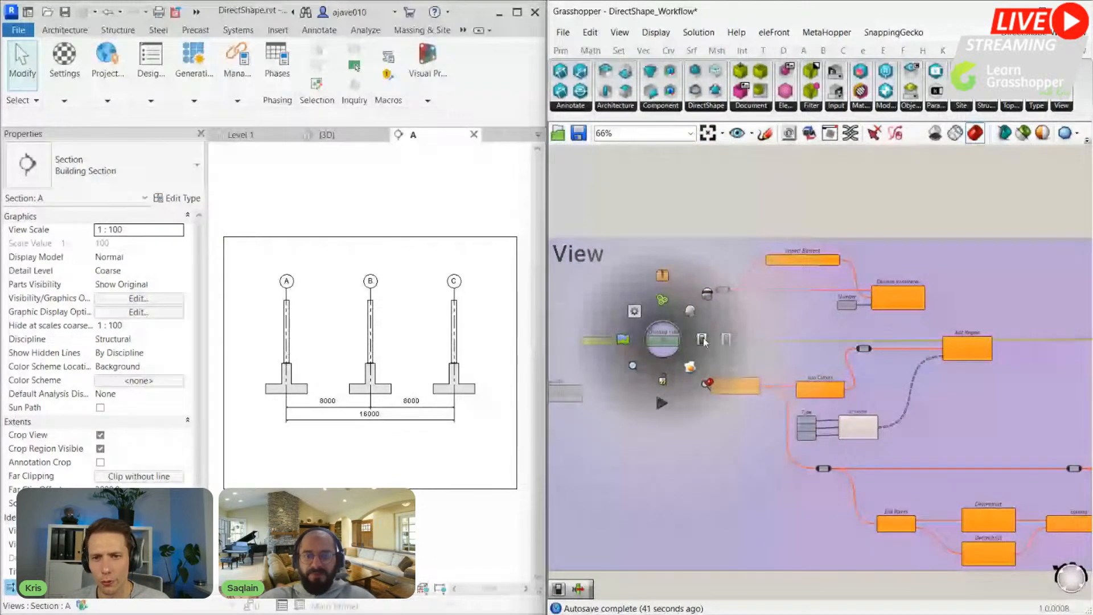
left_click(703, 340)
scroll(730, 389, "up", 3)
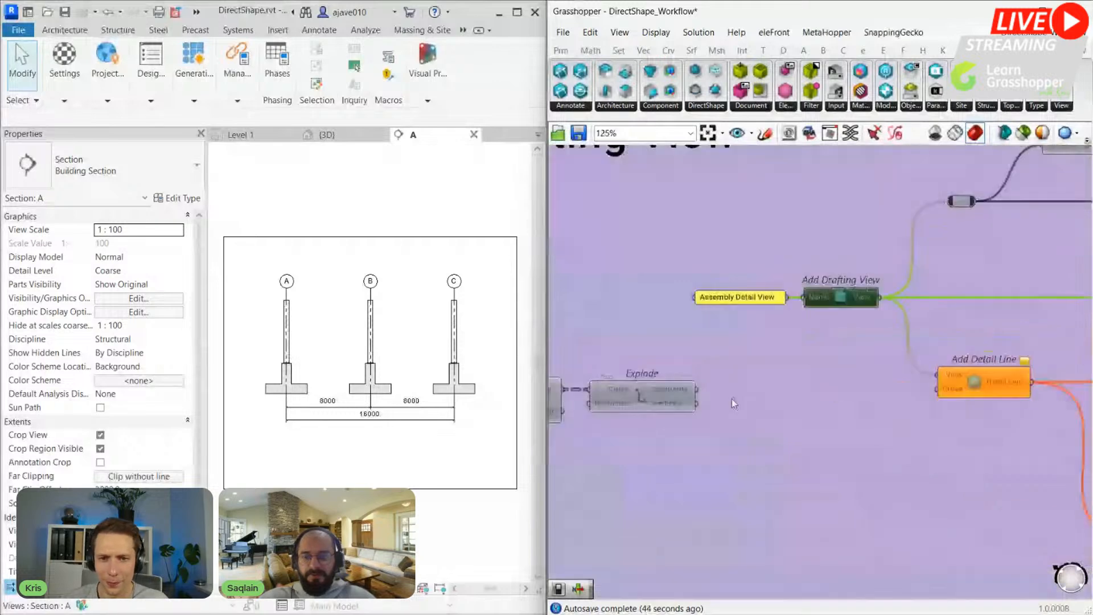
Step: Connect the Segments output of Explode to the Curve input of Add Detail Line in the Create Drafting View group
left_click_drag(651, 389, 893, 390)
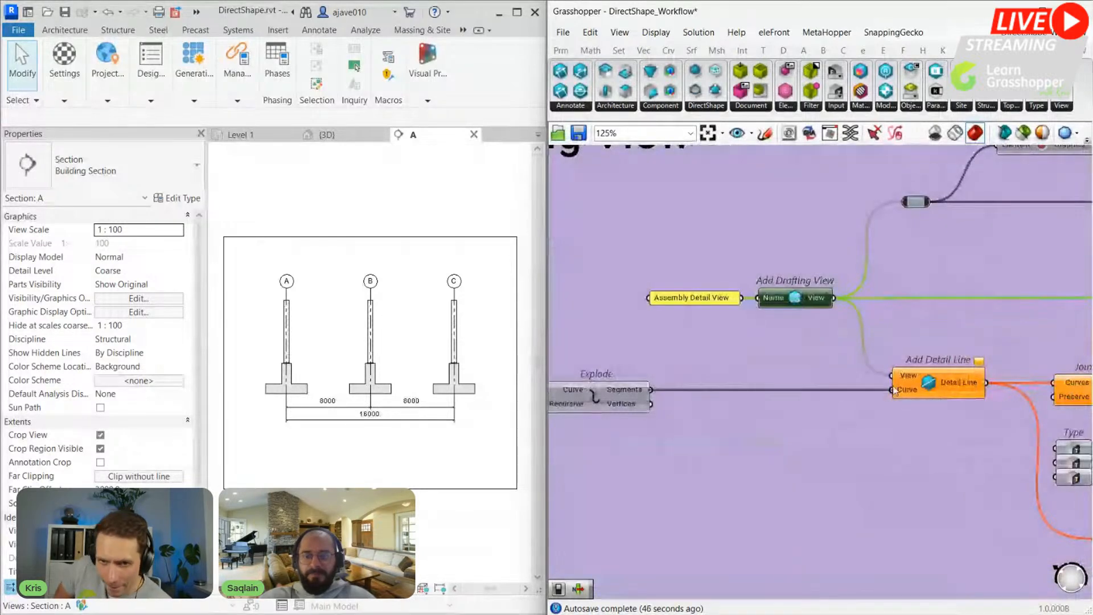
scroll(895, 391, "down", 2)
left_click_drag(602, 360, 962, 360)
scroll(877, 356, "down", 5)
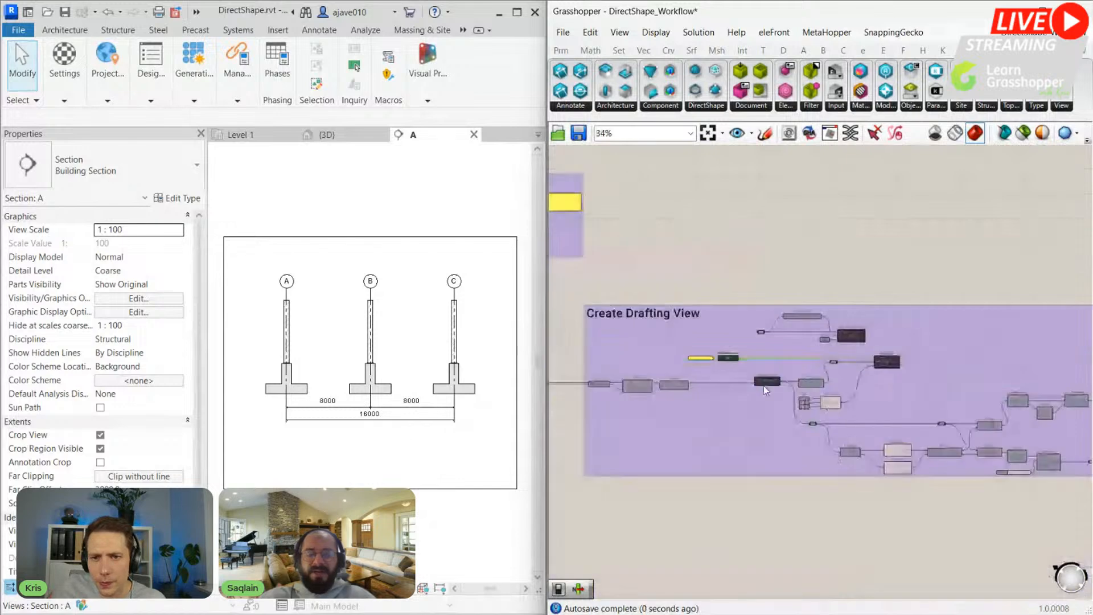
scroll(709, 395, "up", 3)
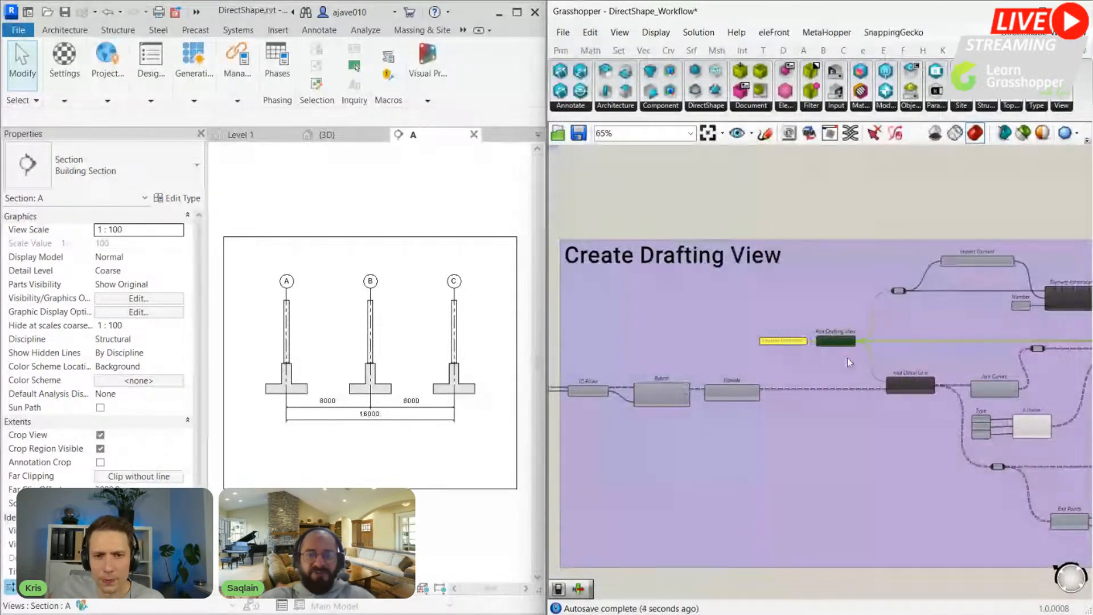
scroll(827, 420, "down", 3)
right_click_drag(1033, 406, 780, 391)
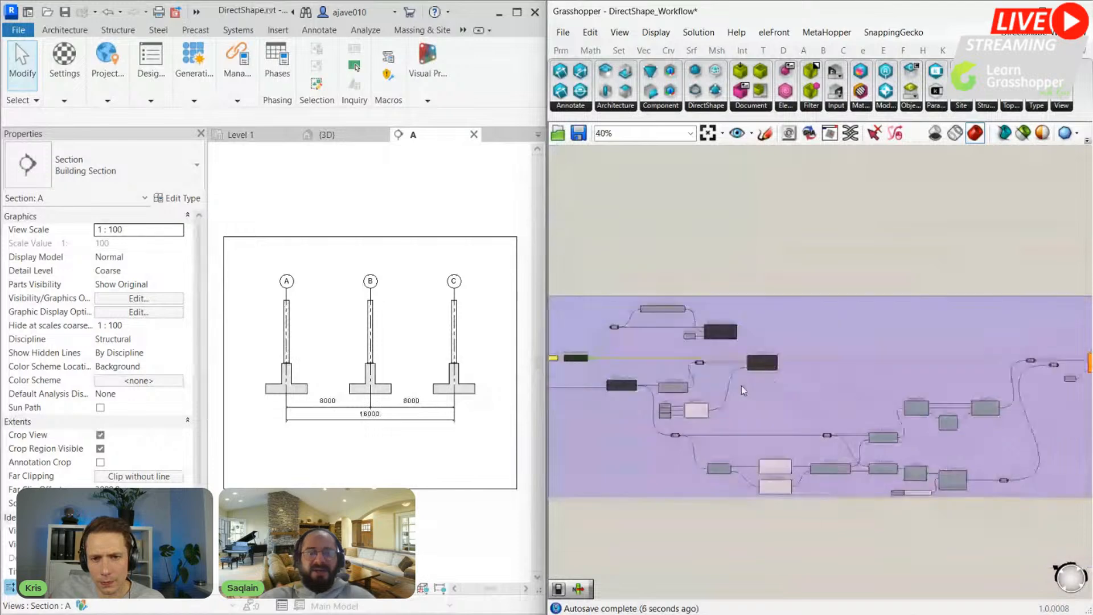
scroll(742, 385, "up", 5)
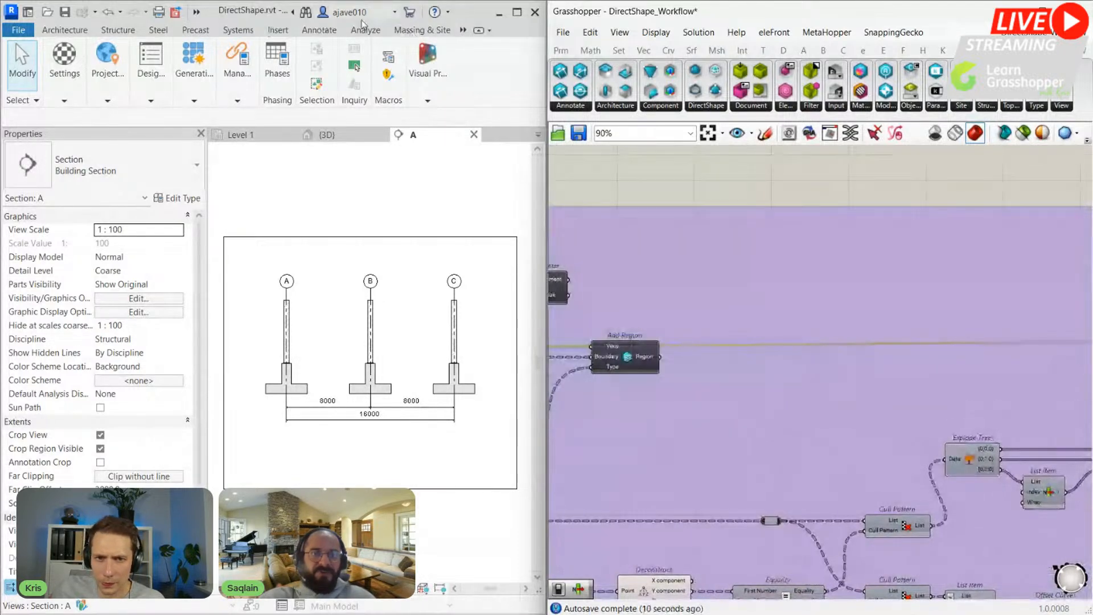
Step: Switch to Revit and display the Project Browser, keeping the System Browser closed
left_click(463, 30)
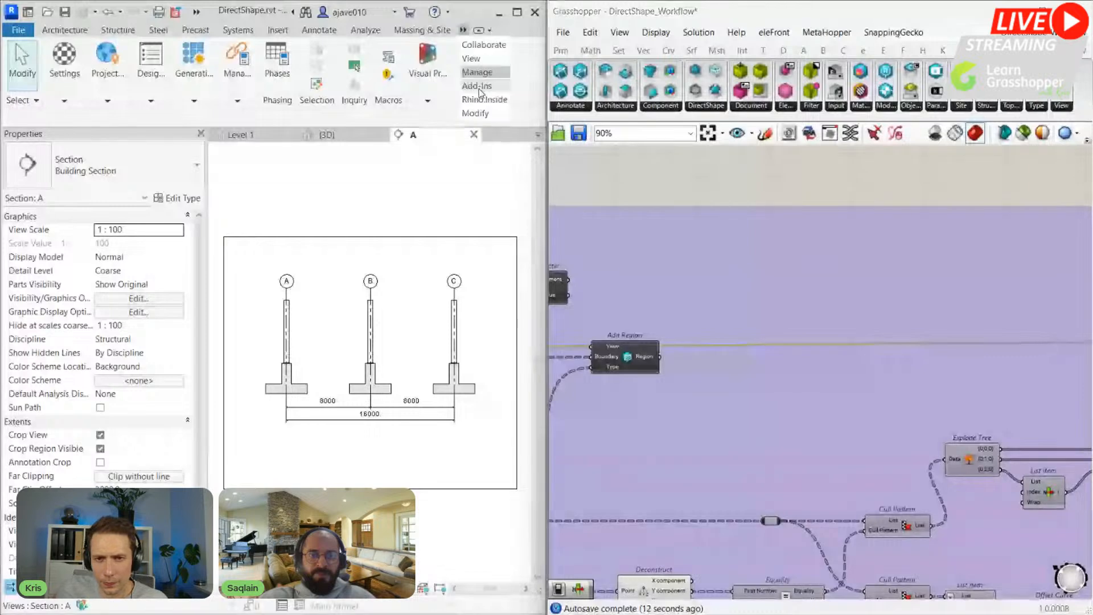
left_click(472, 58)
mouse_move(487, 65)
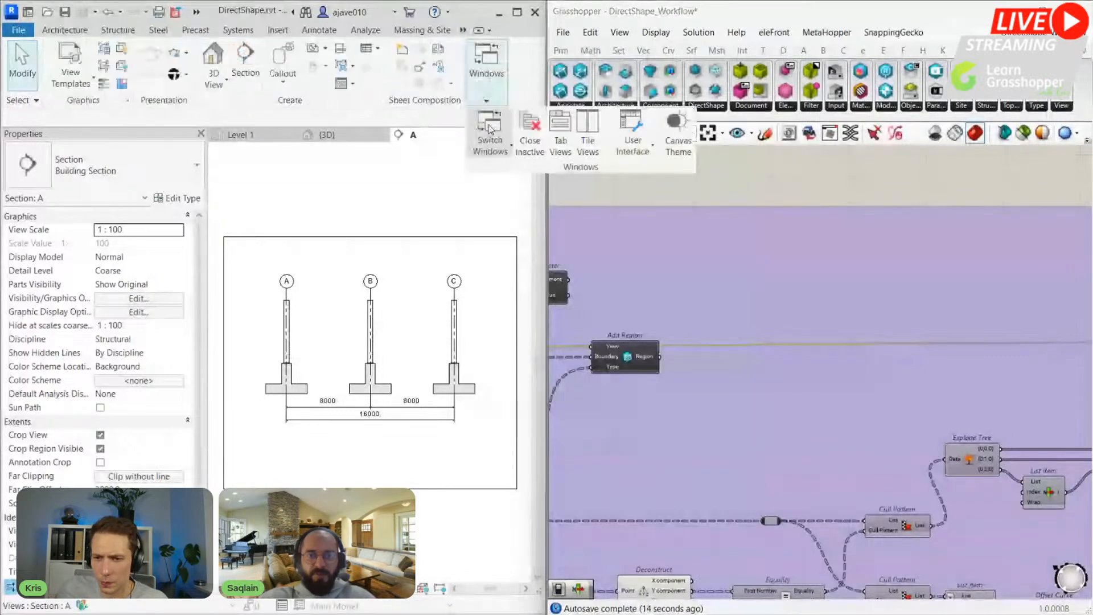
left_click(632, 143)
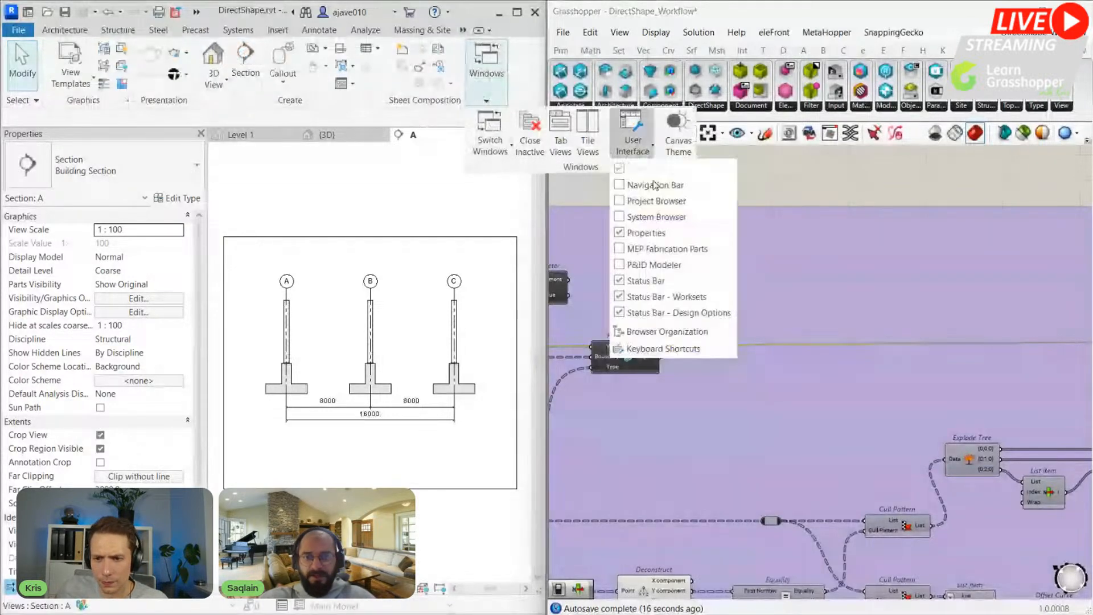
left_click(656, 217)
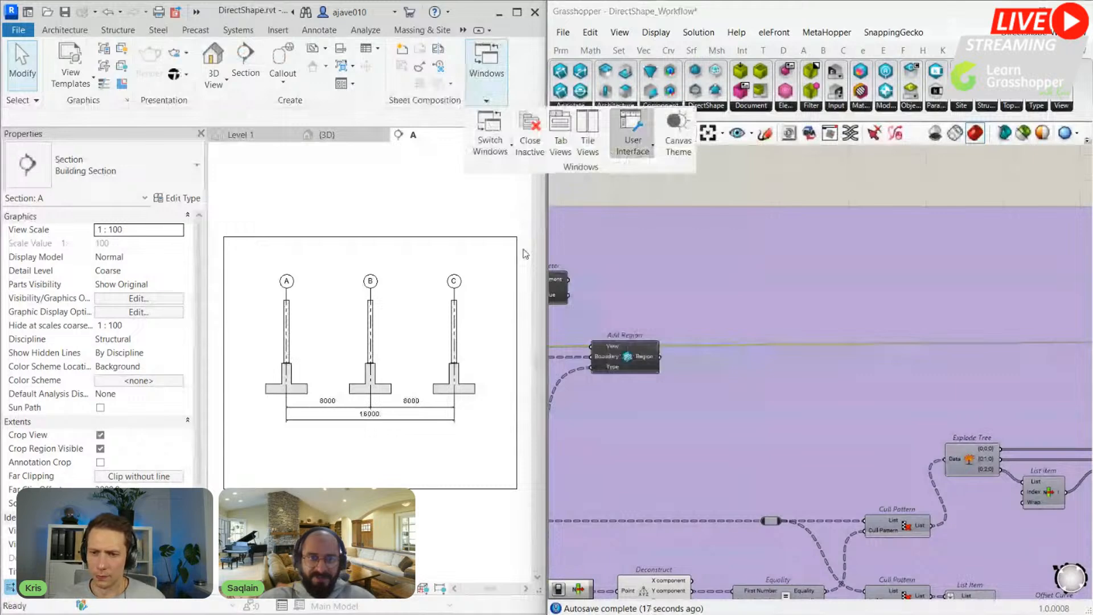
mouse_move(486, 69)
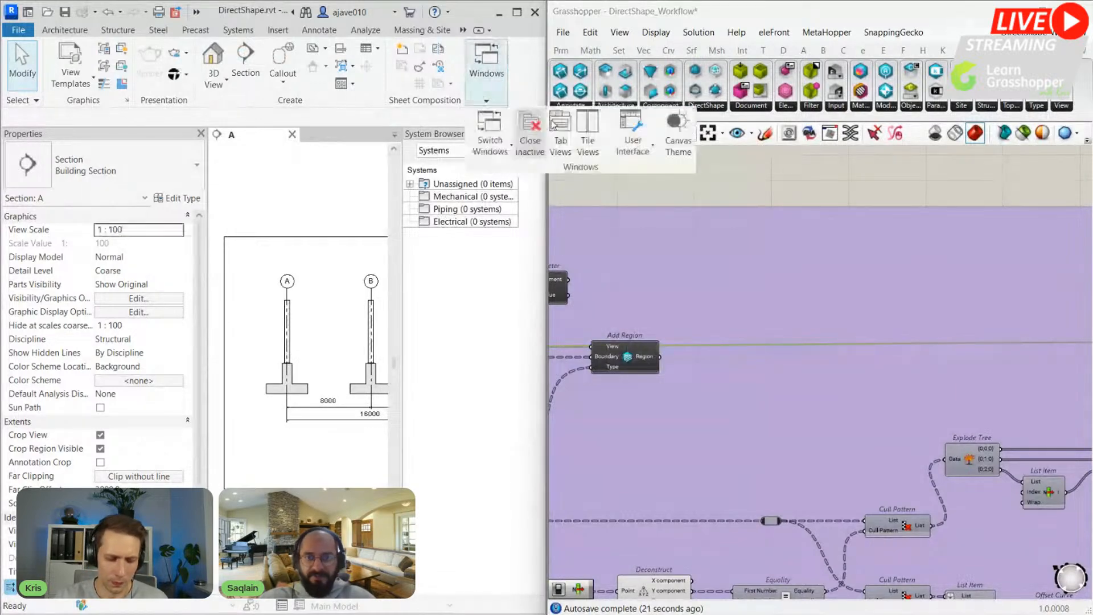
left_click(633, 143)
left_click(655, 202)
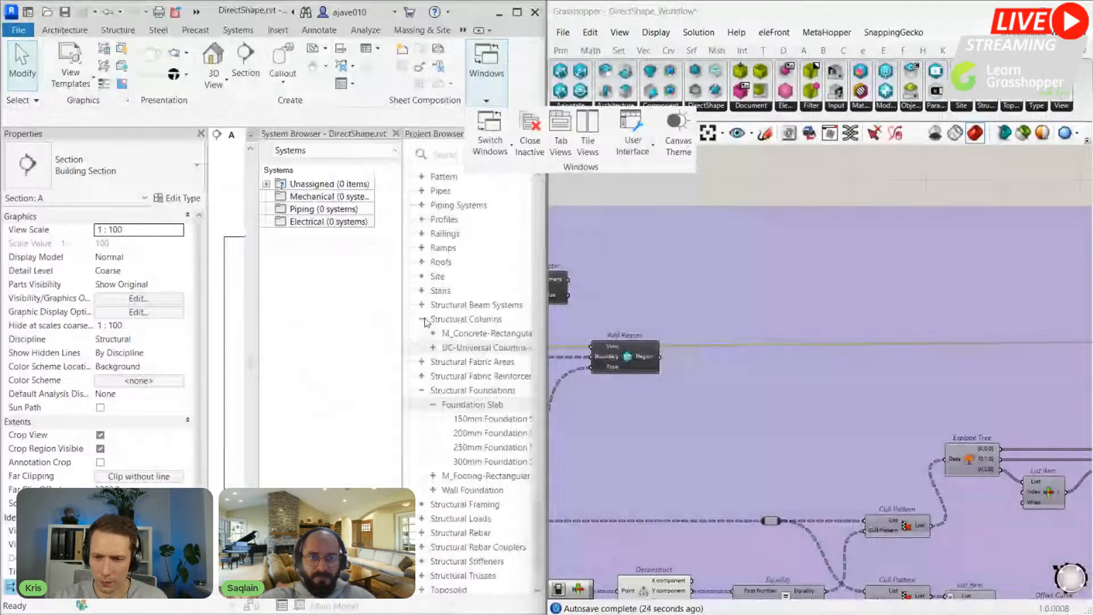
left_click(397, 134)
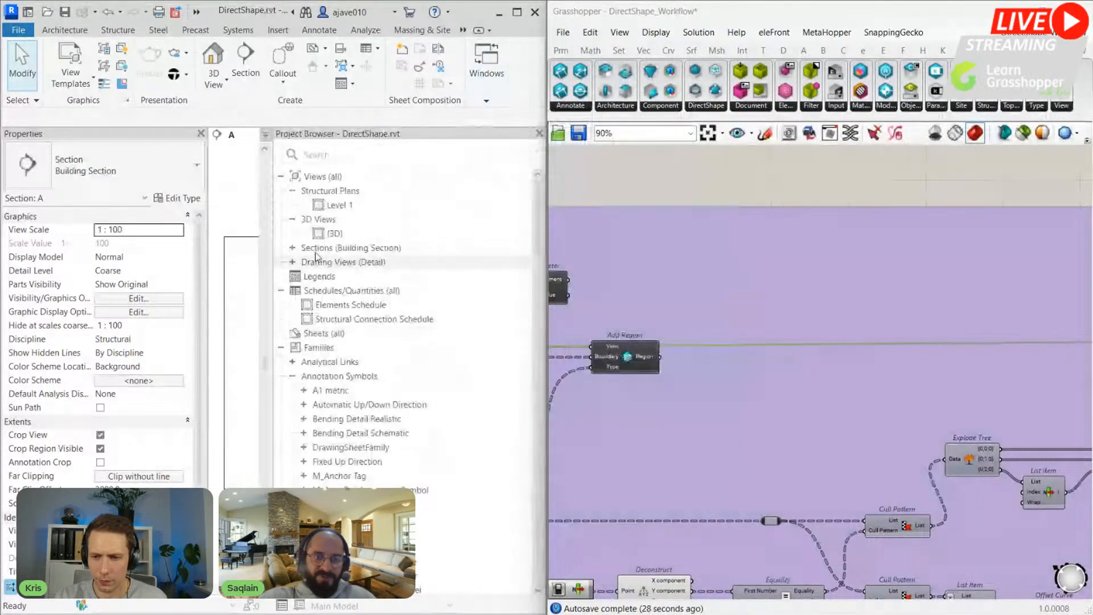
Step: Expand the Sections and Drafting Views groups, open Assembly Detail View, and close the Project Browser
double_click(316, 248)
double_click(333, 276)
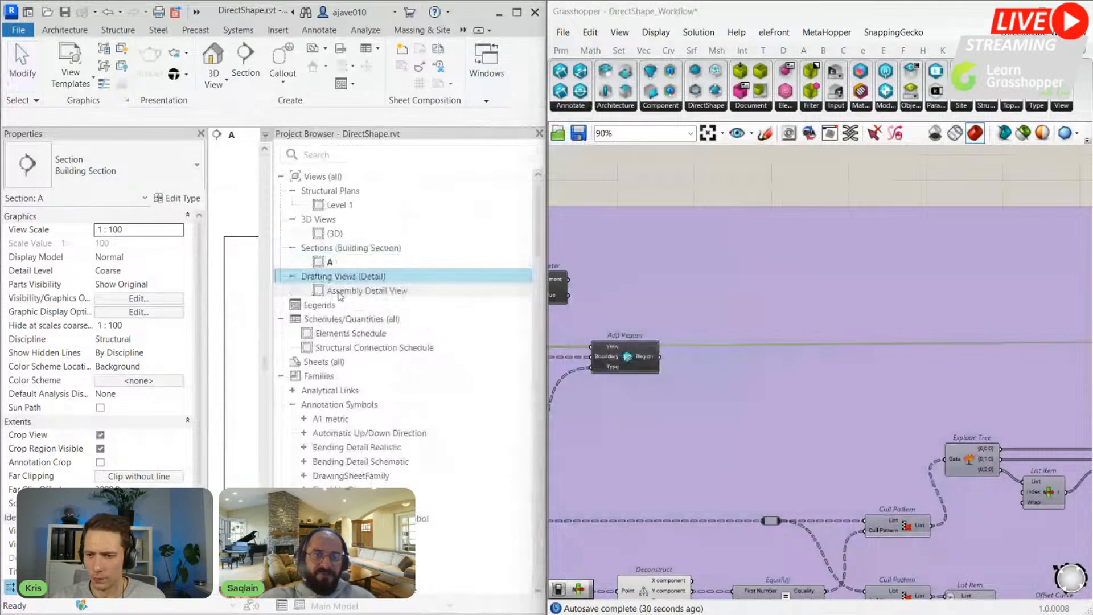
double_click(340, 291)
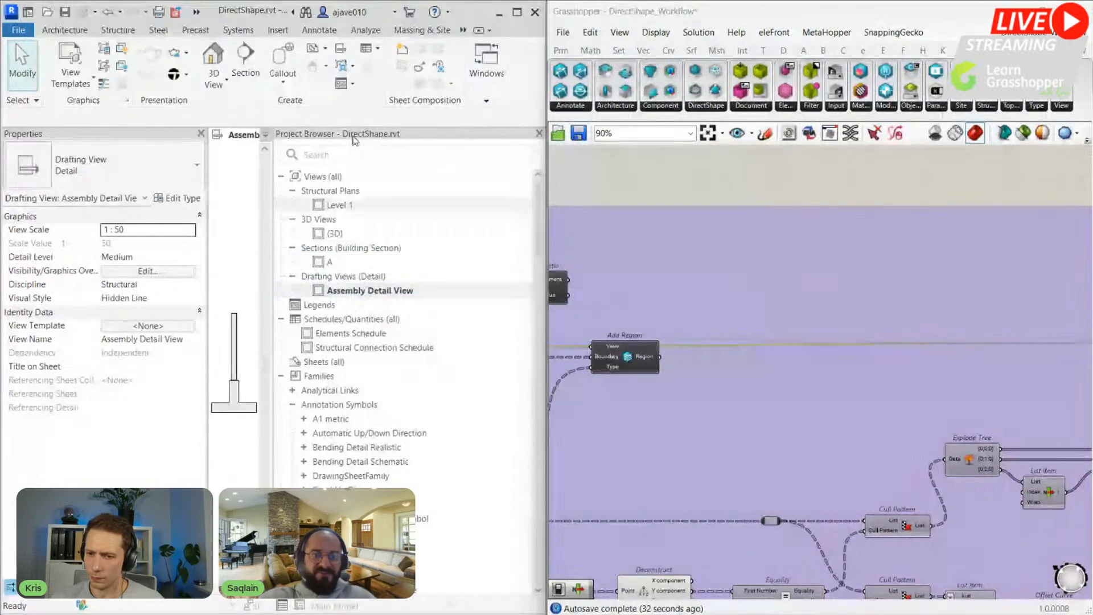
left_click(539, 134)
scroll(243, 322, "up", 3)
middle_click_drag(243, 322, 356, 246)
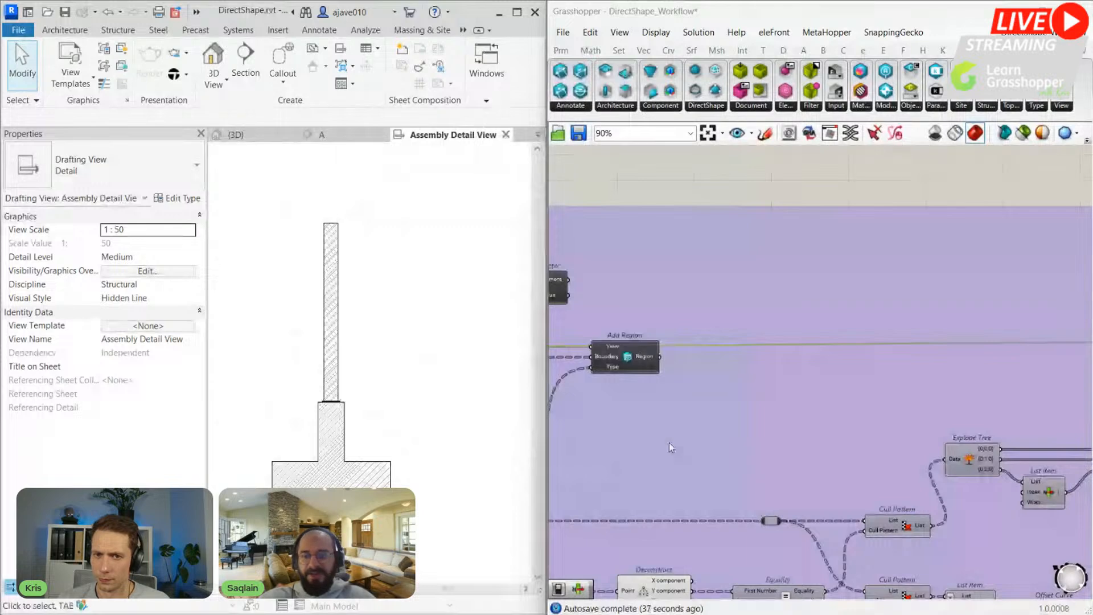
Step: Connect the unconnected relay to the Line input of Add Aligned Dimension and inspect the vertical dimensions in Assembly Detail View
scroll(668, 443, "down", 5)
scroll(959, 361, "up", 1)
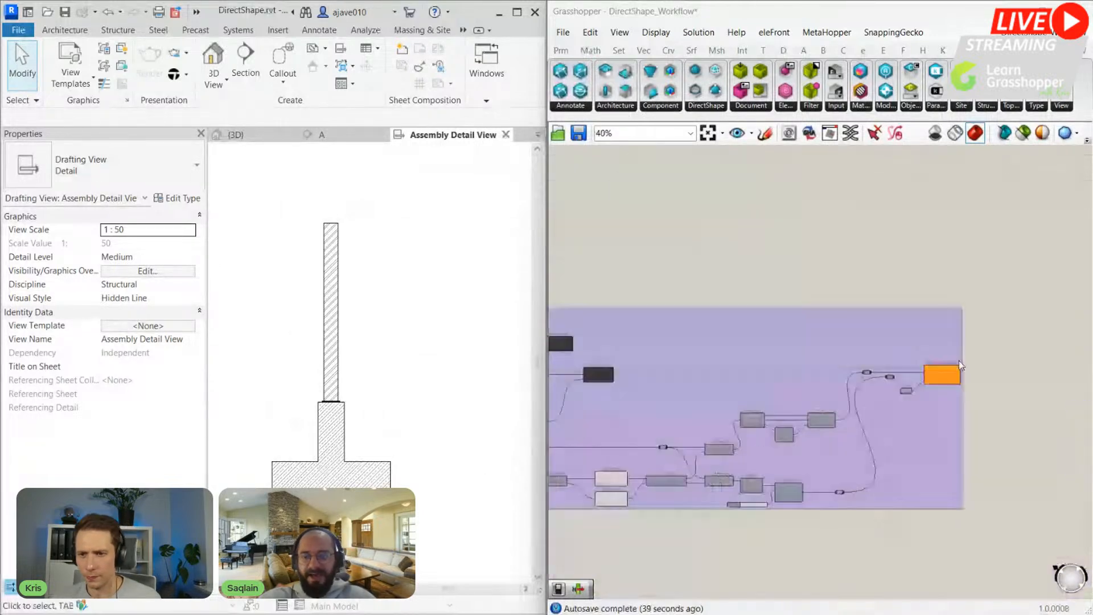
scroll(959, 361, "up", 5)
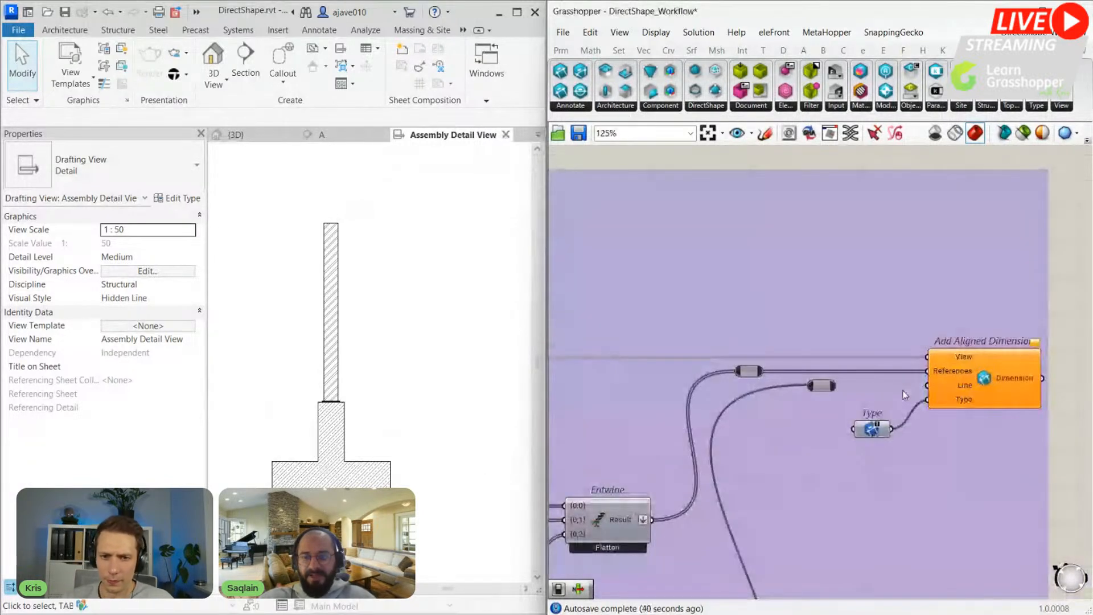
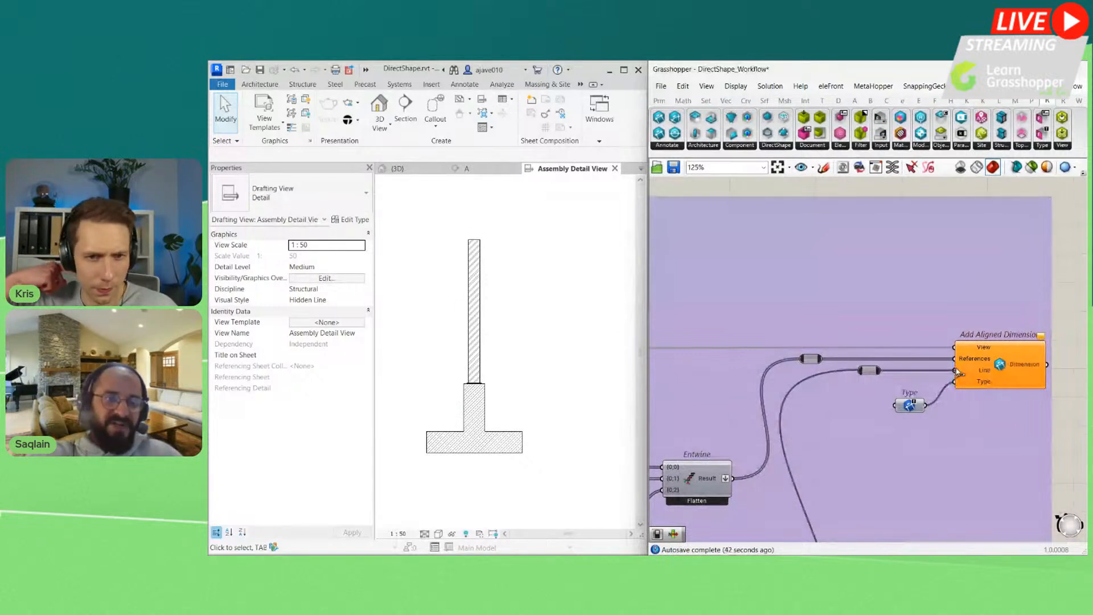
scroll(476, 291, "up", 1)
scroll(483, 394, "up", 4)
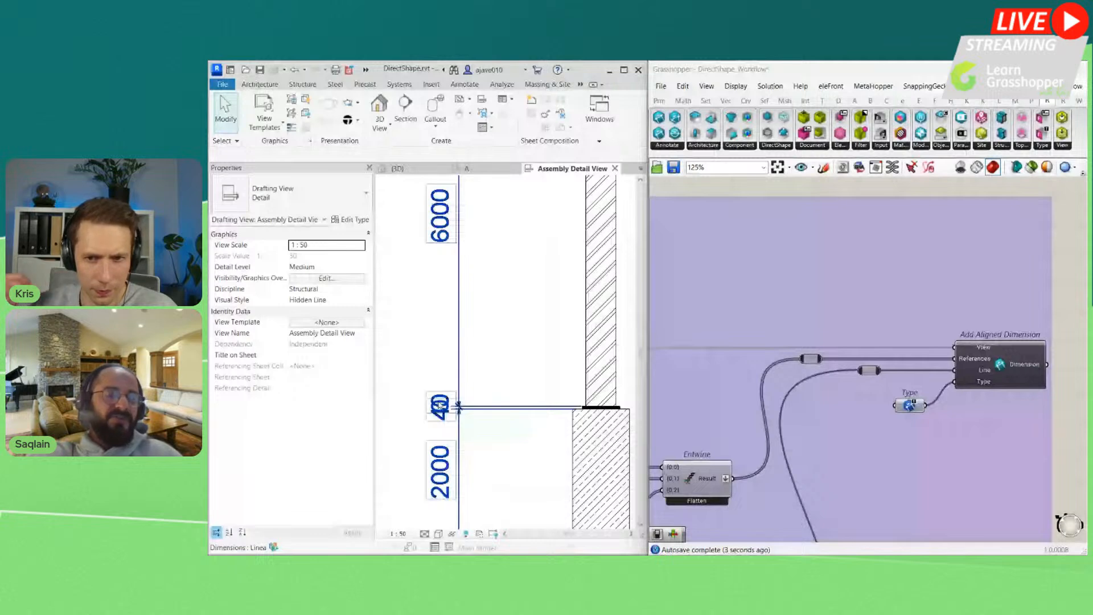
scroll(477, 310, "down", 3)
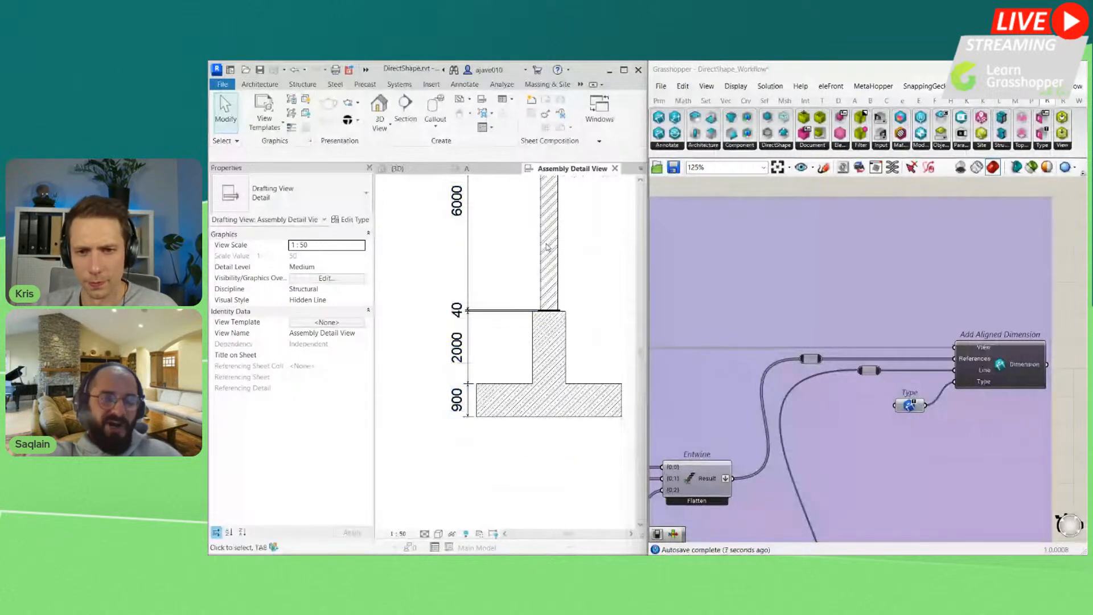
Step: Examine the hatched column, pedestal and footing regions and their vertical dimensions in Assembly Detail View
scroll(503, 326, "down", 3)
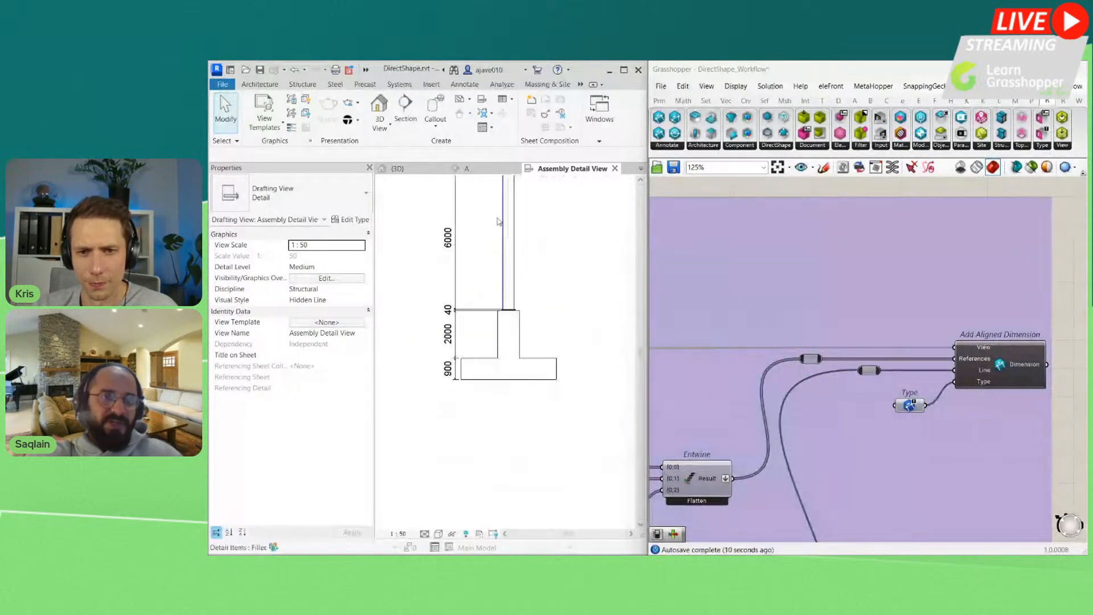
scroll(510, 315, "up", 3)
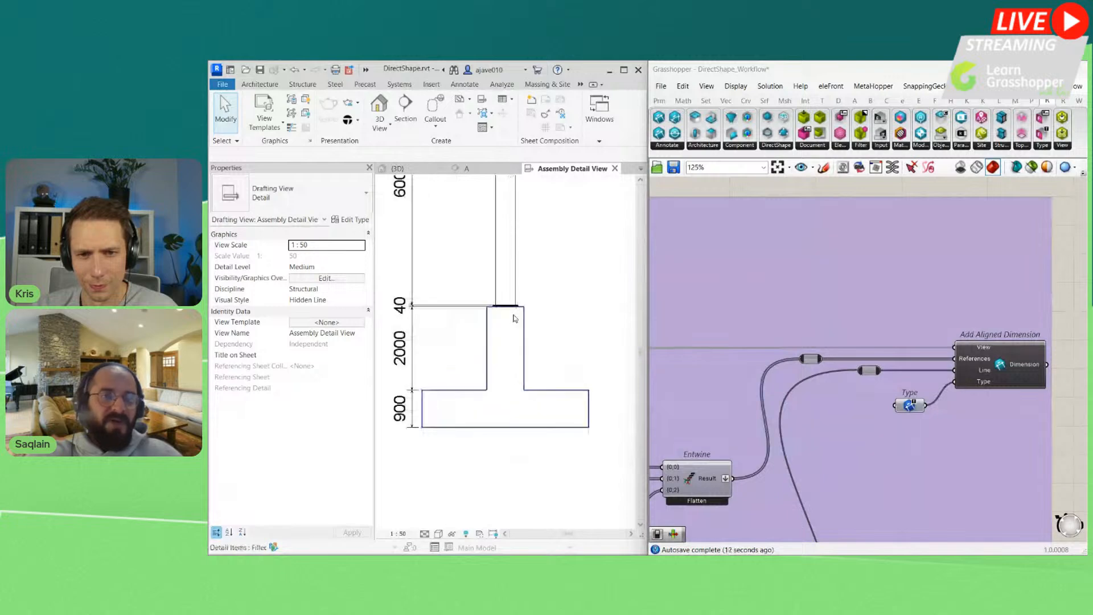
scroll(492, 311, "up", 3)
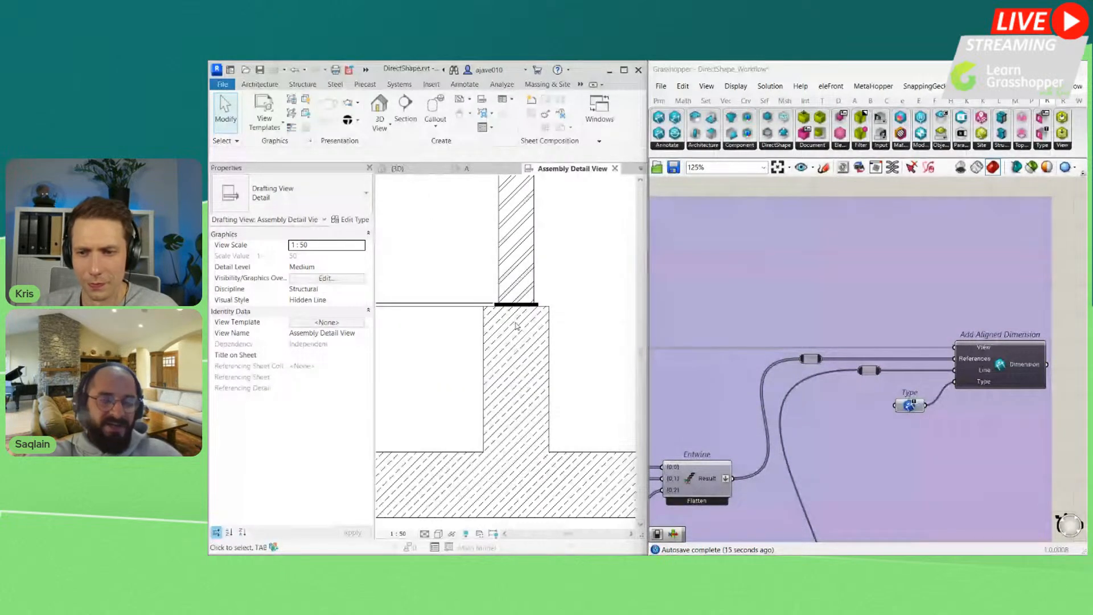
scroll(516, 325, "down", 5)
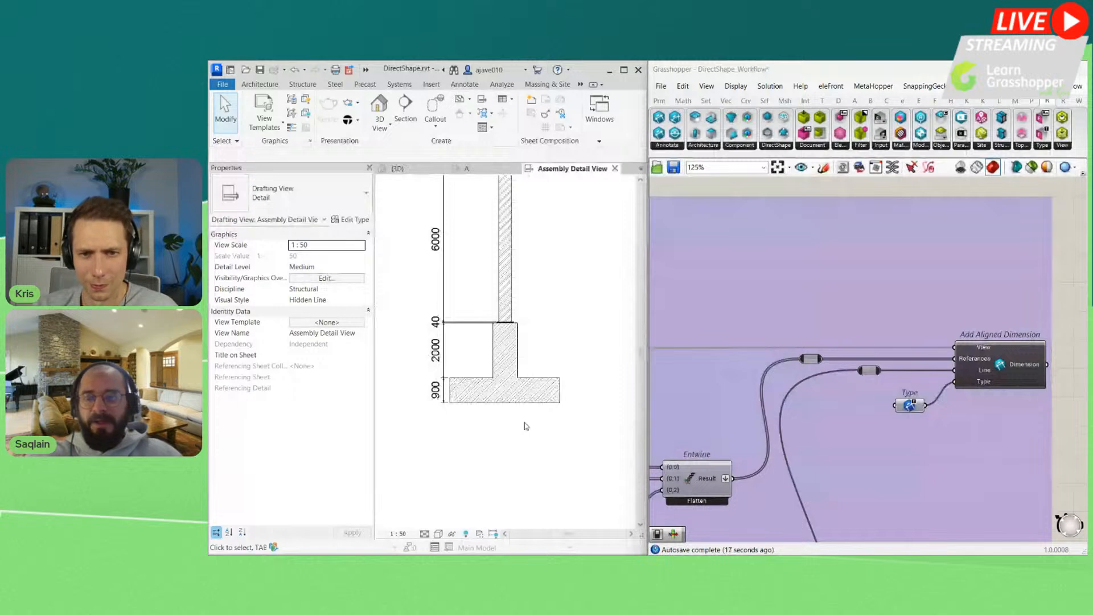
scroll(533, 419, "down", 3)
Step: Review the Python script of the Create Schedule component in the Create Schedules In Revit Document group, and close the script
scroll(895, 344, "down", 7)
right_click_drag(1034, 333, 693, 335)
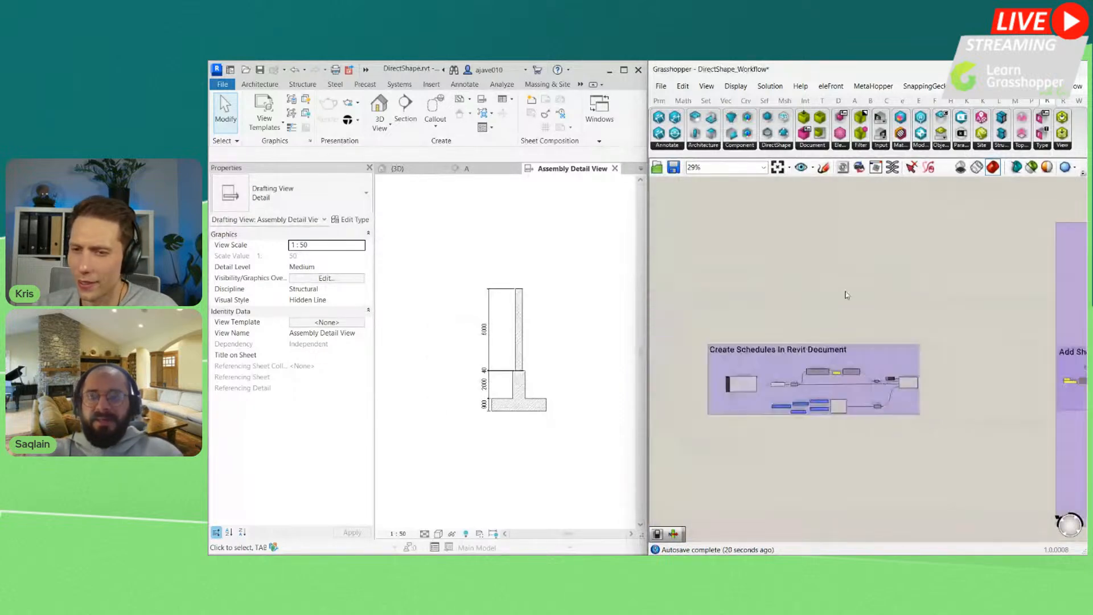
right_click_drag(892, 305, 781, 292)
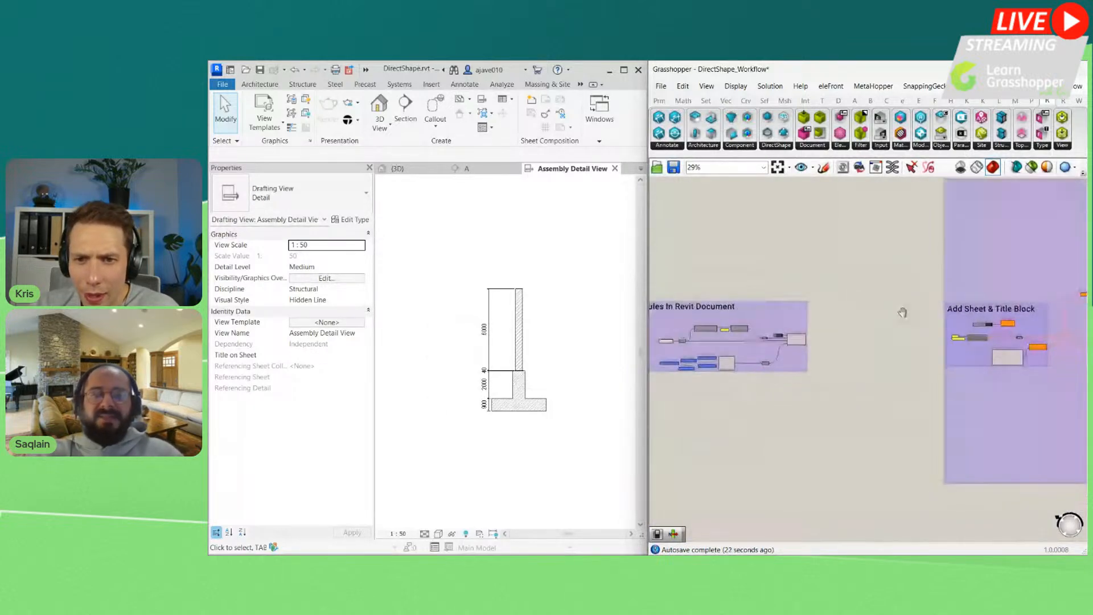
right_click_drag(903, 312, 1001, 308)
scroll(875, 349, "up", 5)
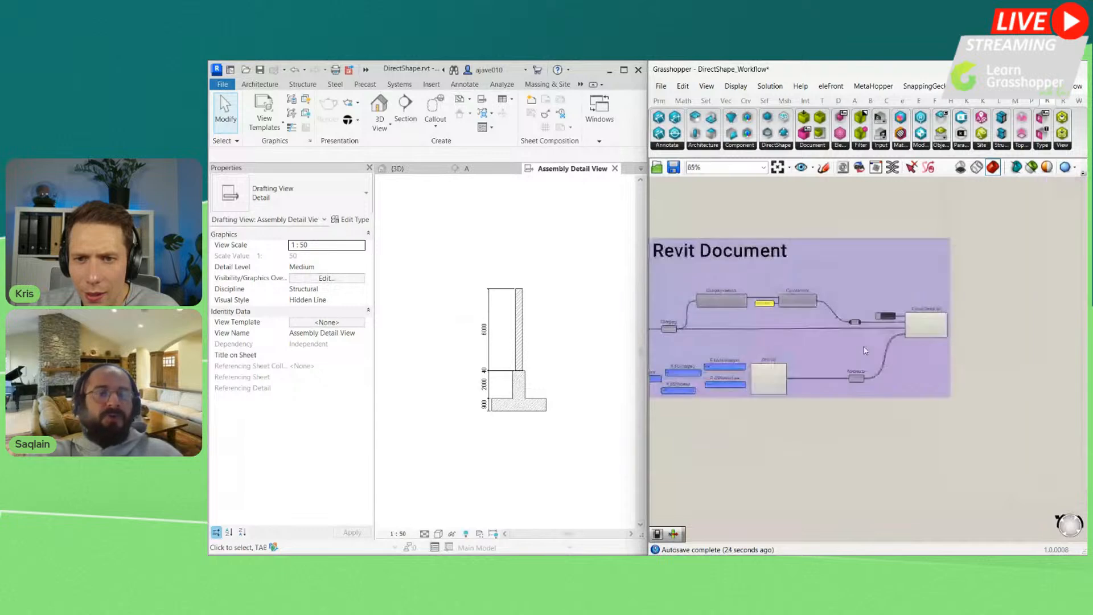
right_click_drag(850, 358, 835, 340)
scroll(962, 331, "up", 3)
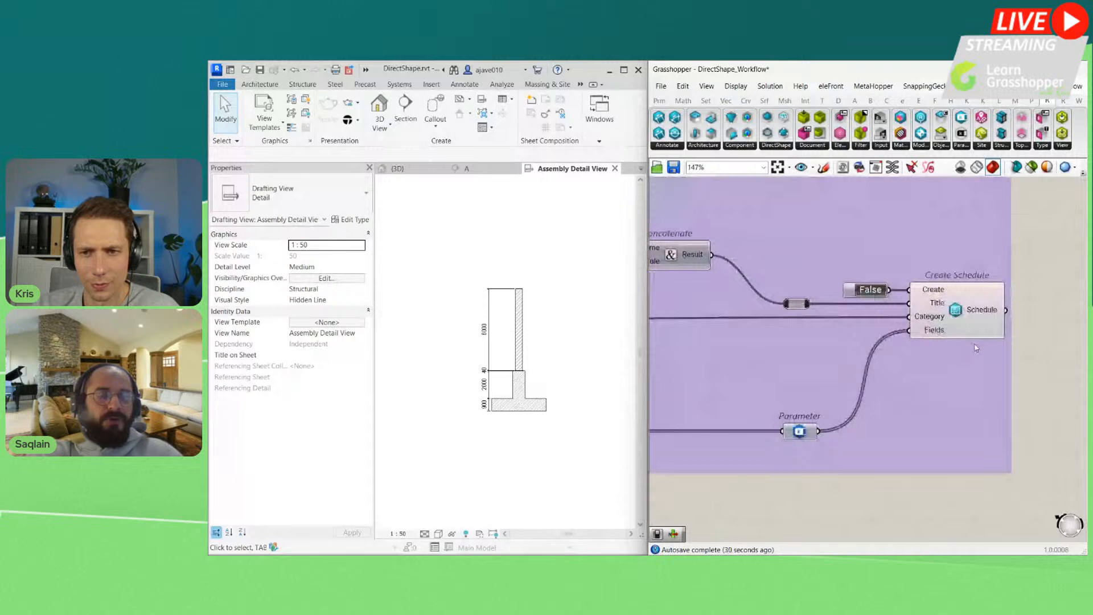
right_click_drag(976, 348, 938, 330)
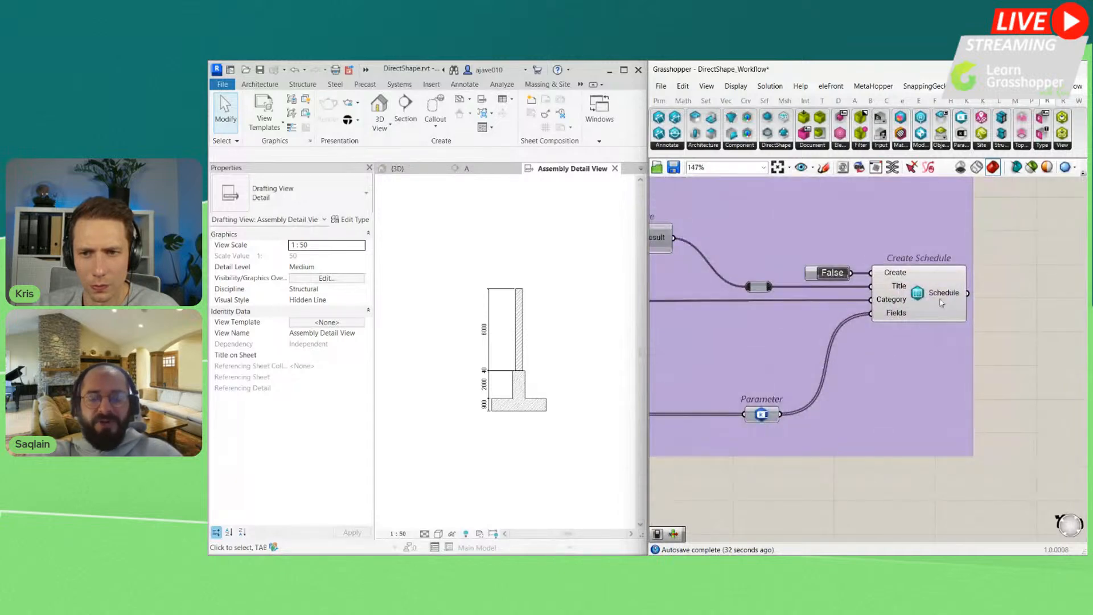
left_click(922, 296)
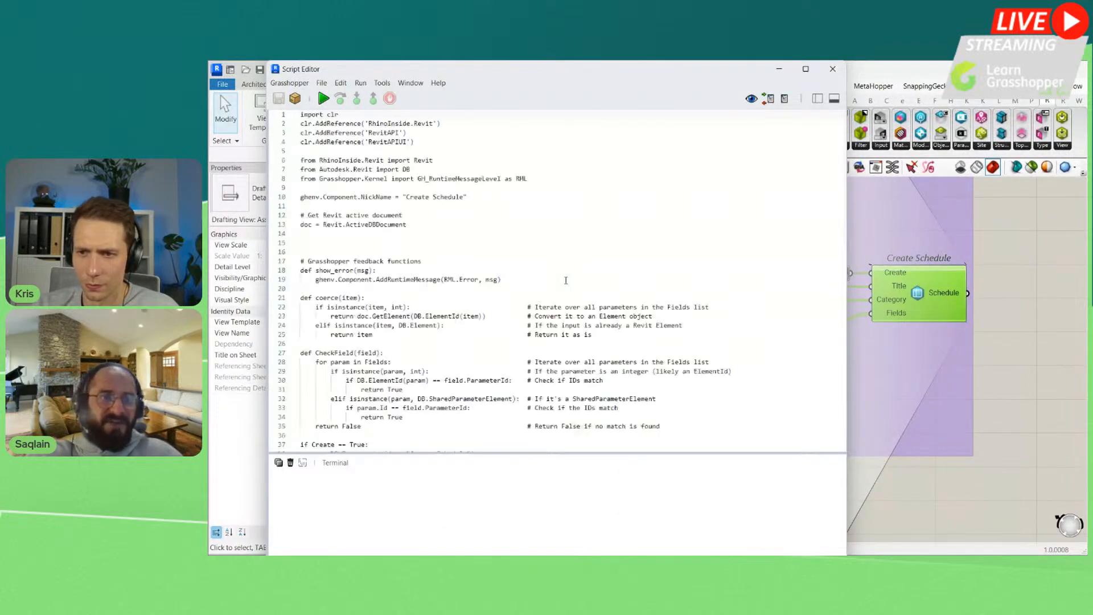
scroll(372, 160, "down", 1)
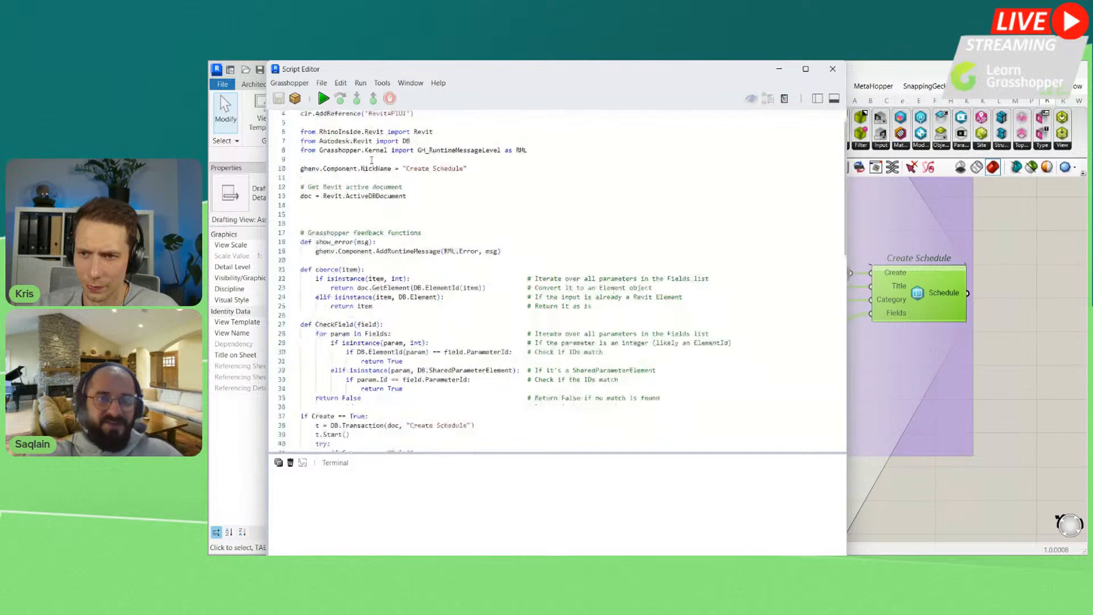
scroll(372, 161, "down", 6)
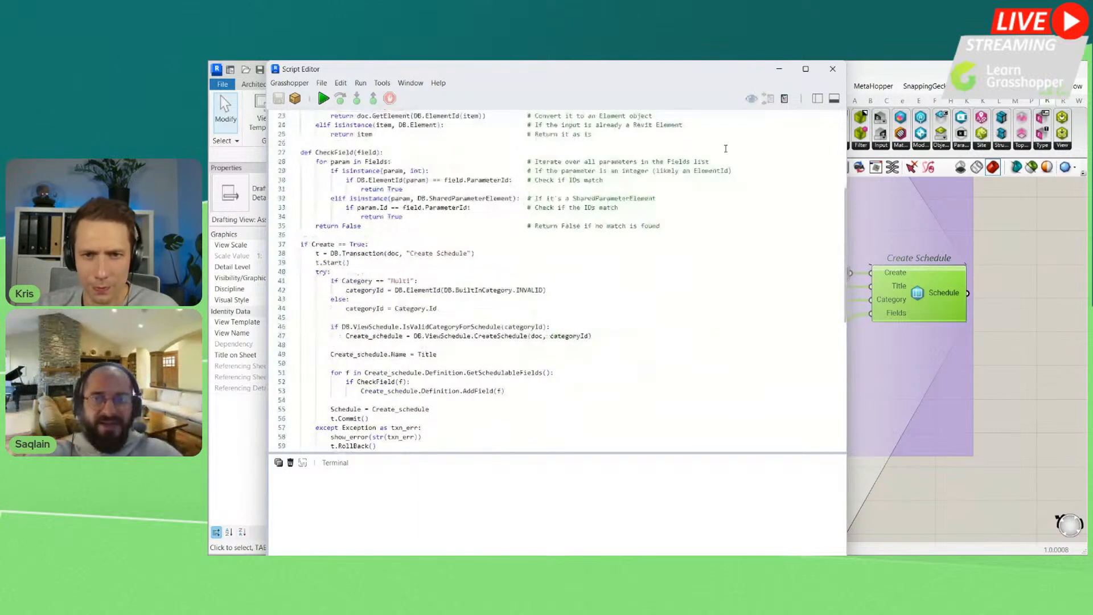
left_click(839, 70)
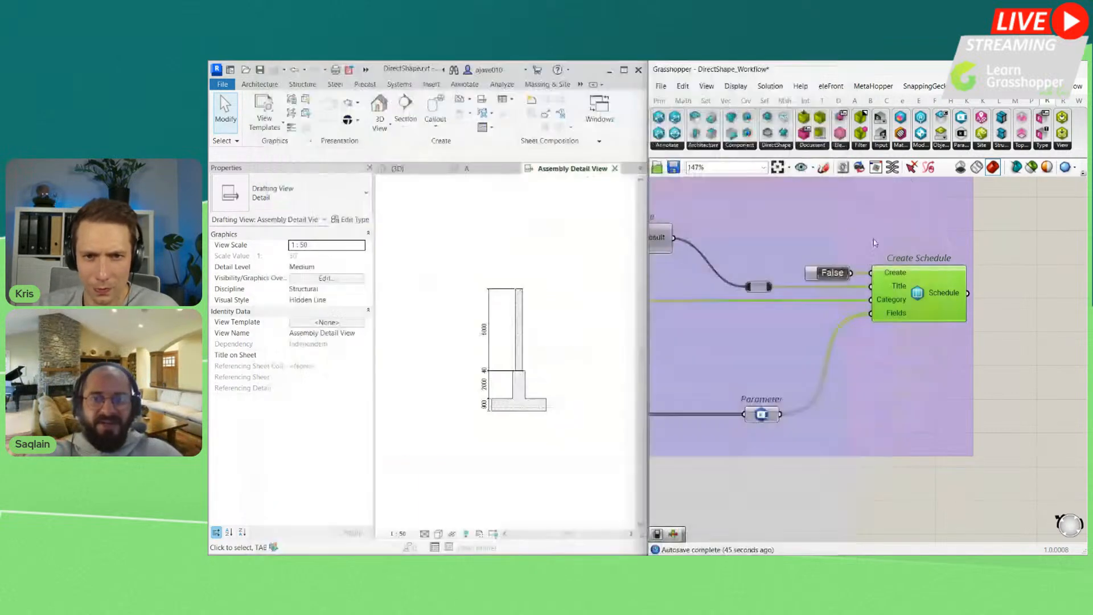
Step: Set the Create toggle of the Create Schedule component to True and display the Project Browser in Revit
double_click(833, 274)
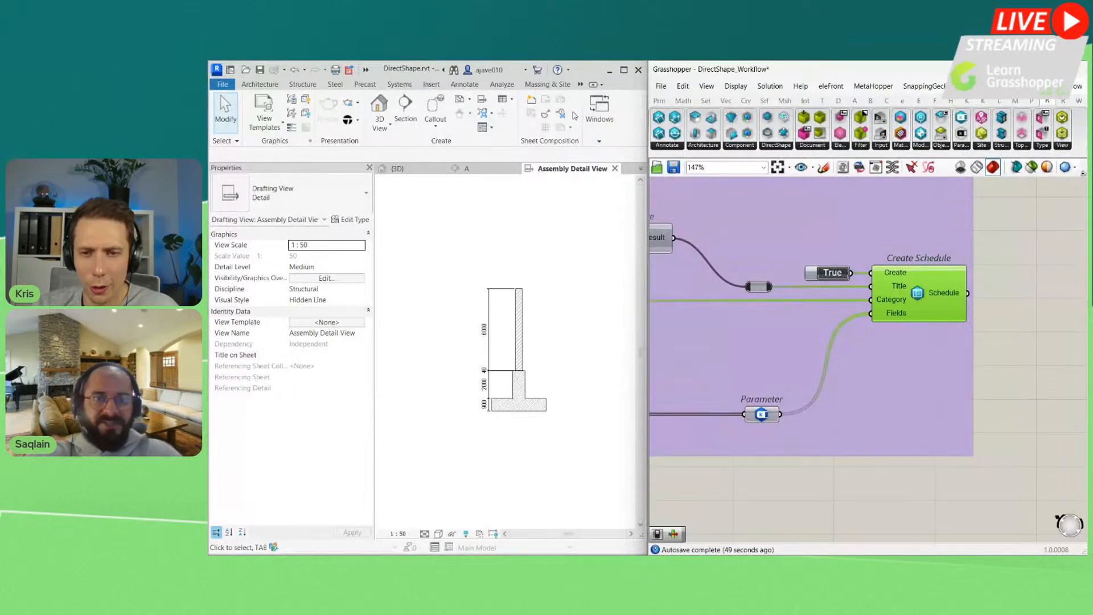
left_click(600, 111)
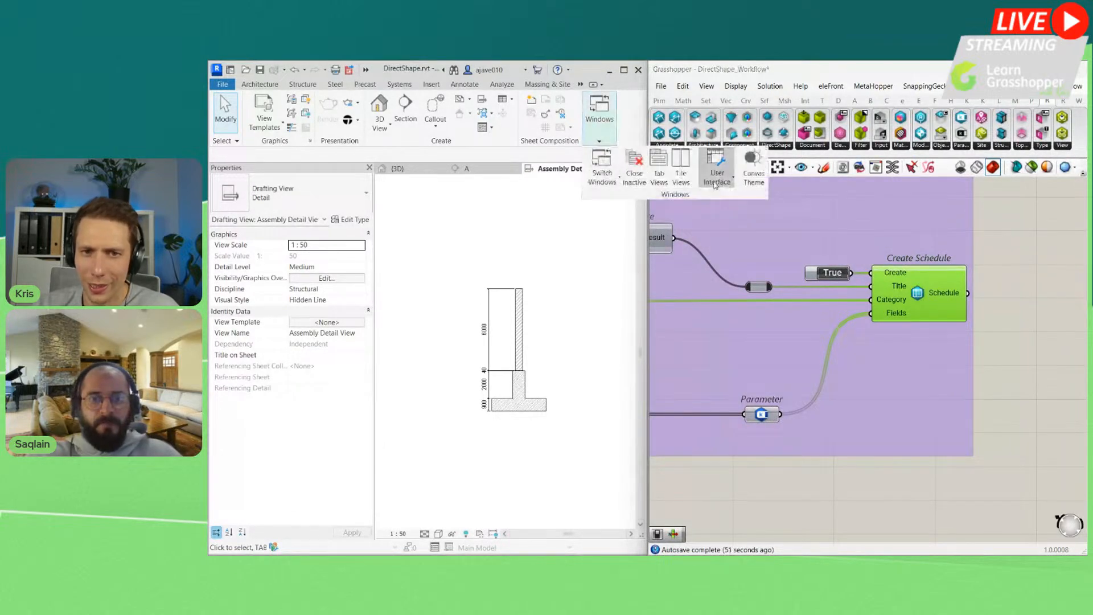
left_click(715, 181)
left_click(716, 222)
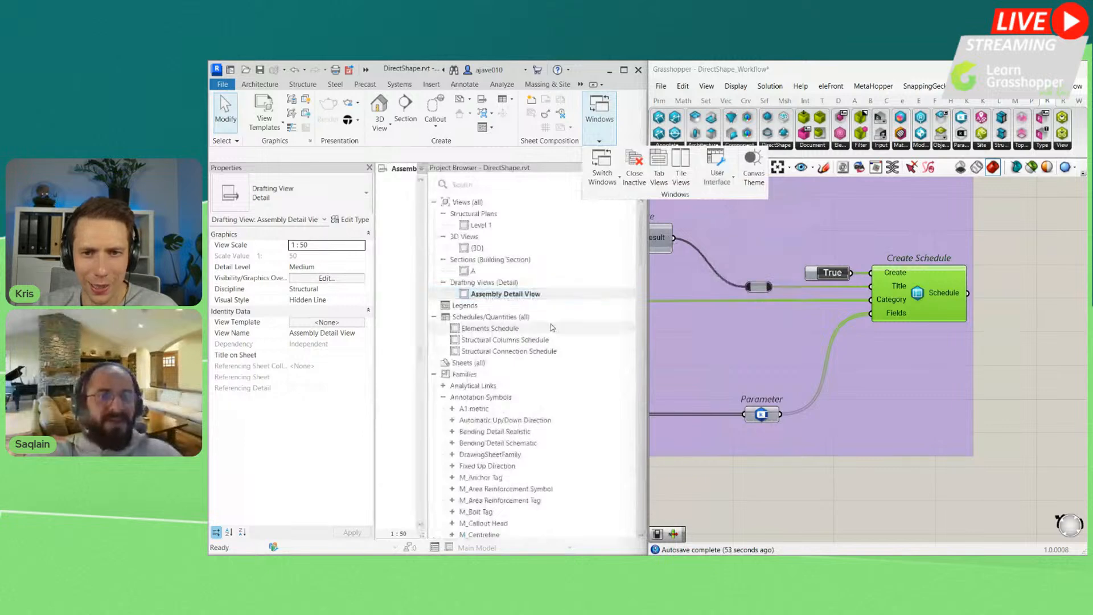
Step: Open the Structural Columns Schedule from the Schedules/Quantities group and close the Project Browser
scroll(511, 367, "down", 2)
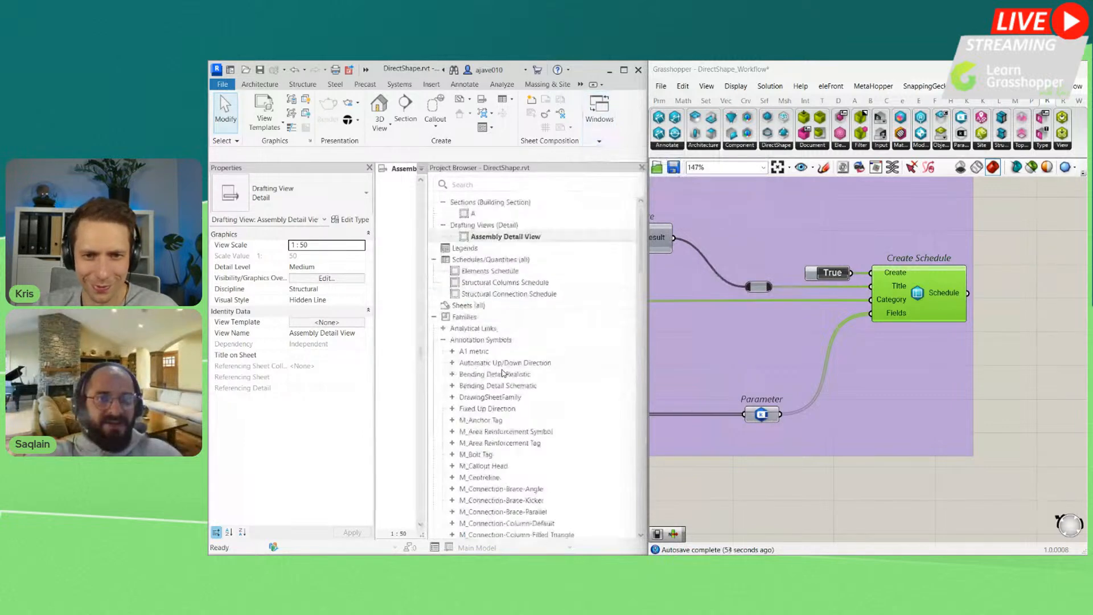
left_click(467, 285)
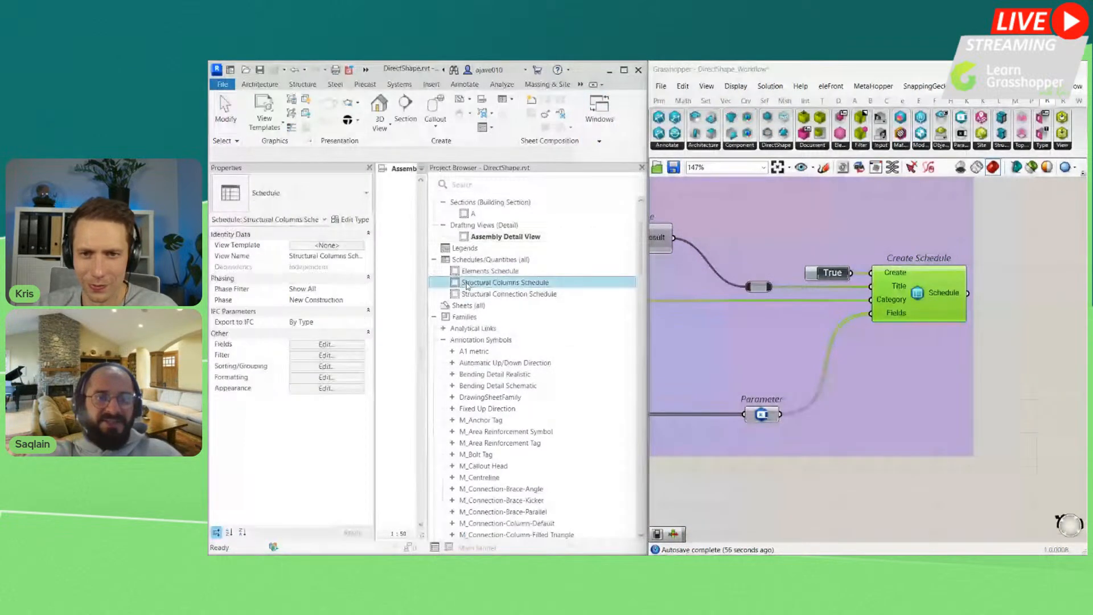
double_click(467, 285)
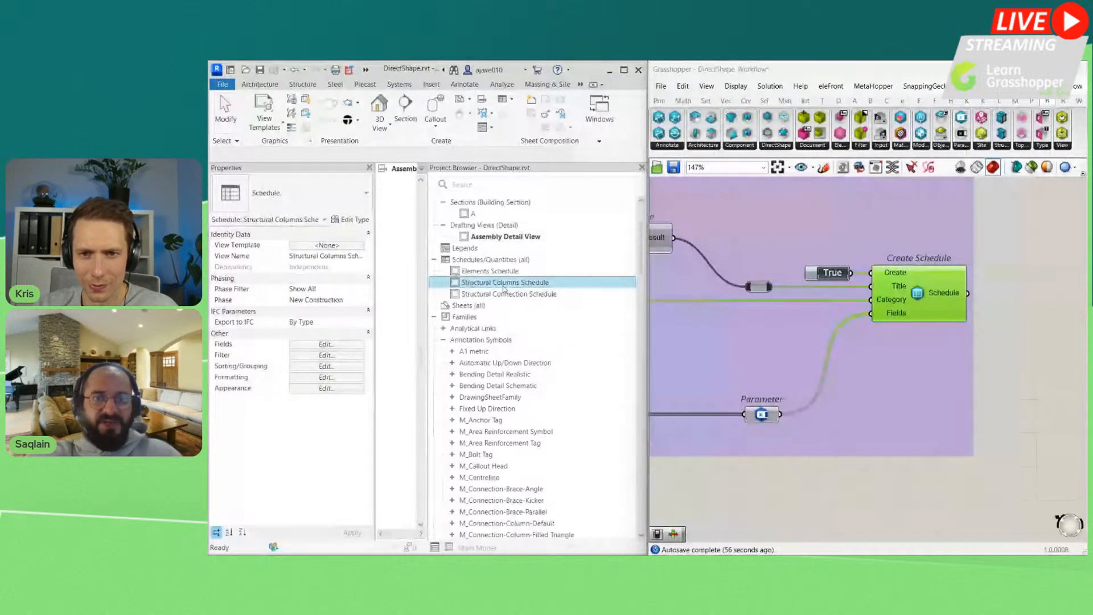
left_click(643, 169)
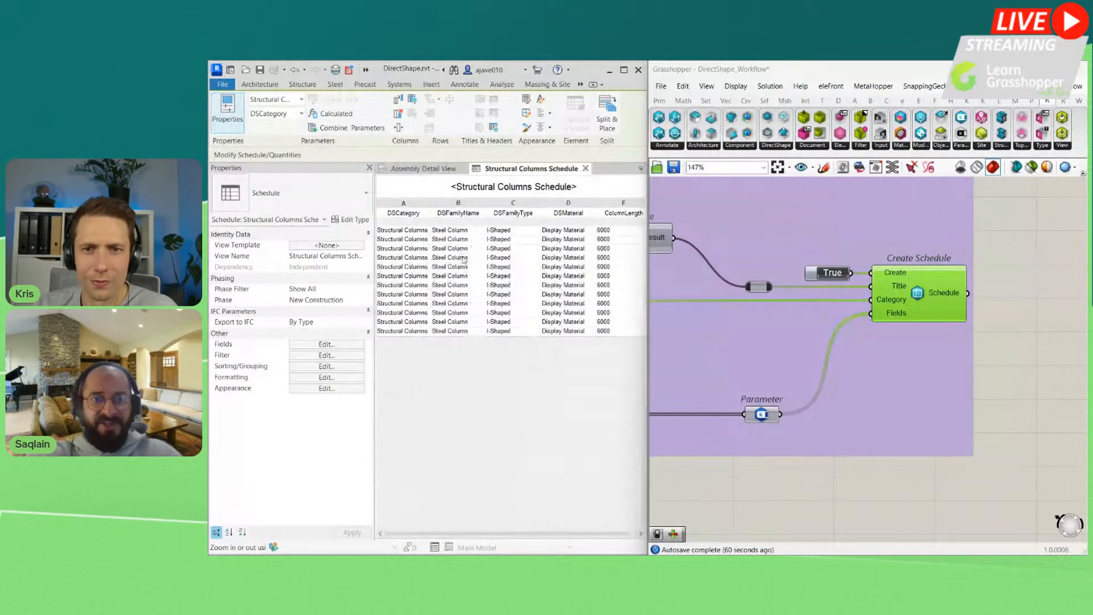
Step: Inspect the category and the P_ field parameters feeding the Entwine components of the schedule definition in Grasshopper
scroll(972, 320, "down", 5)
scroll(722, 305, "up", 5)
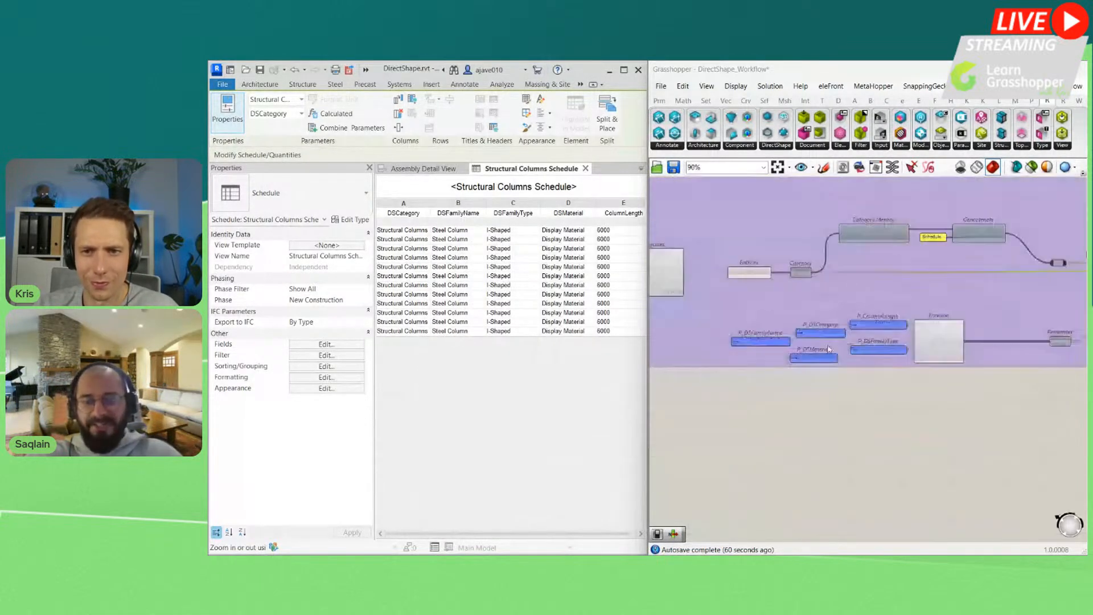
scroll(876, 363, "down", 1)
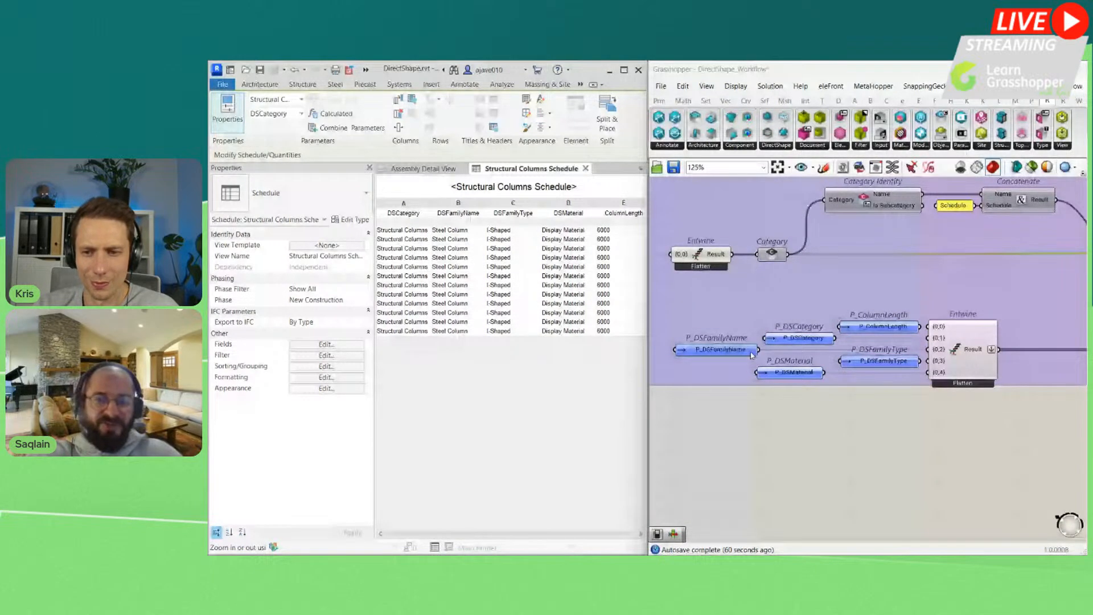
scroll(896, 350, "up", 2)
scroll(901, 347, "down", 2)
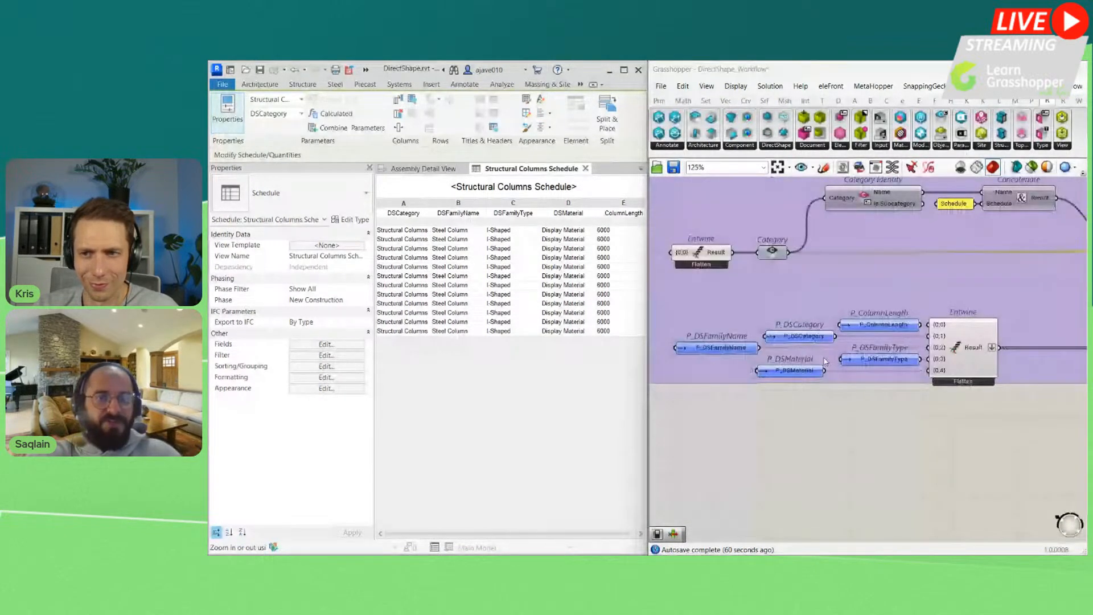
scroll(825, 361, "up", 1)
Step: Close the Structural Columns Schedule, Assembly Detail View, section A and 3D views in Revit, keeping only Level 1 open
left_click(586, 168)
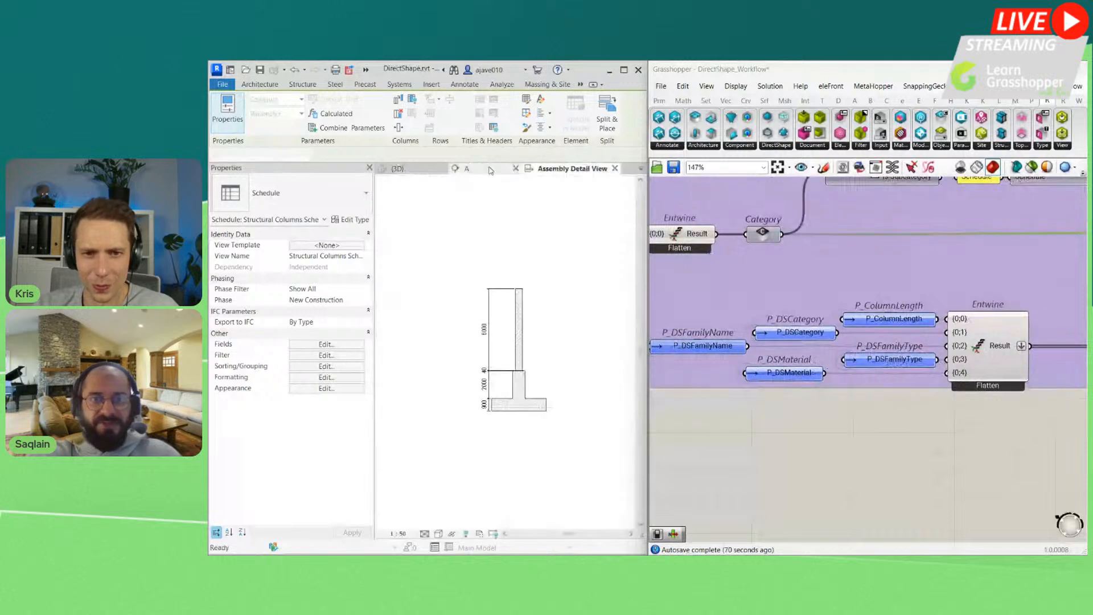
left_click(616, 168)
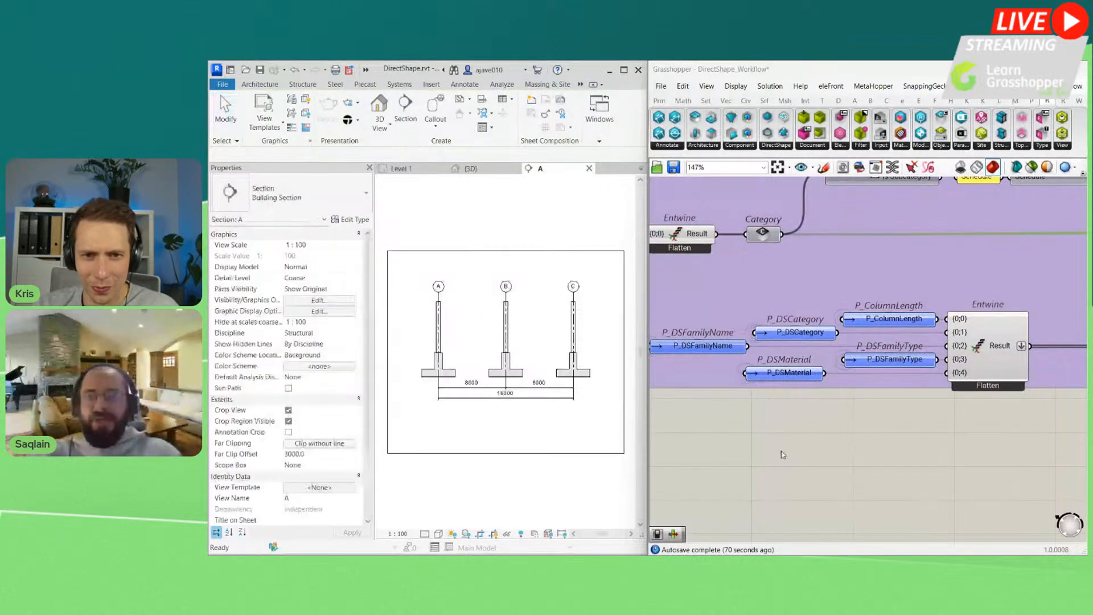
scroll(826, 430, "down", 3)
scroll(916, 442, "down", 4)
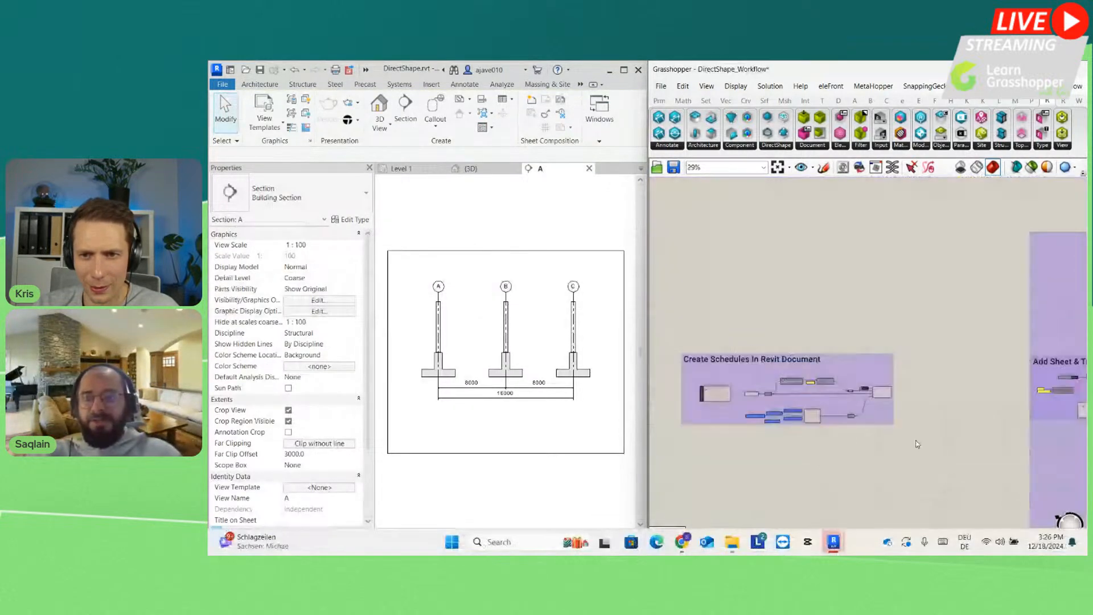
scroll(989, 390, "up", 2)
scroll(989, 391, "up", 3)
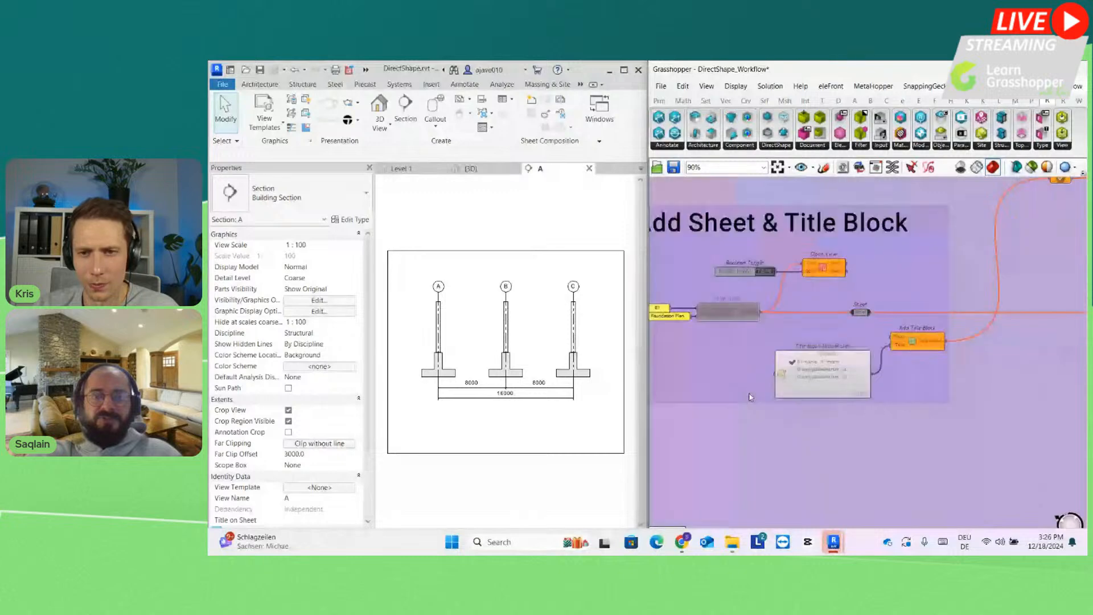
left_click(589, 168)
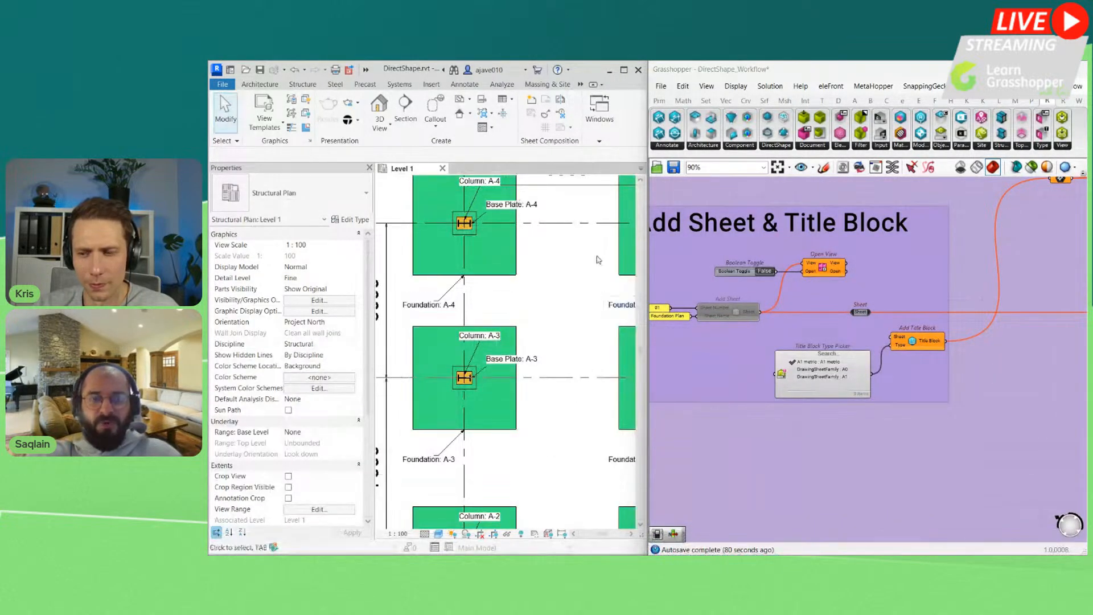
Step: Enable the Add Sheet component for sheet 01, Foundation Plan, and set the Open View toggle to True to open the sheet
scroll(884, 337, "up", 5)
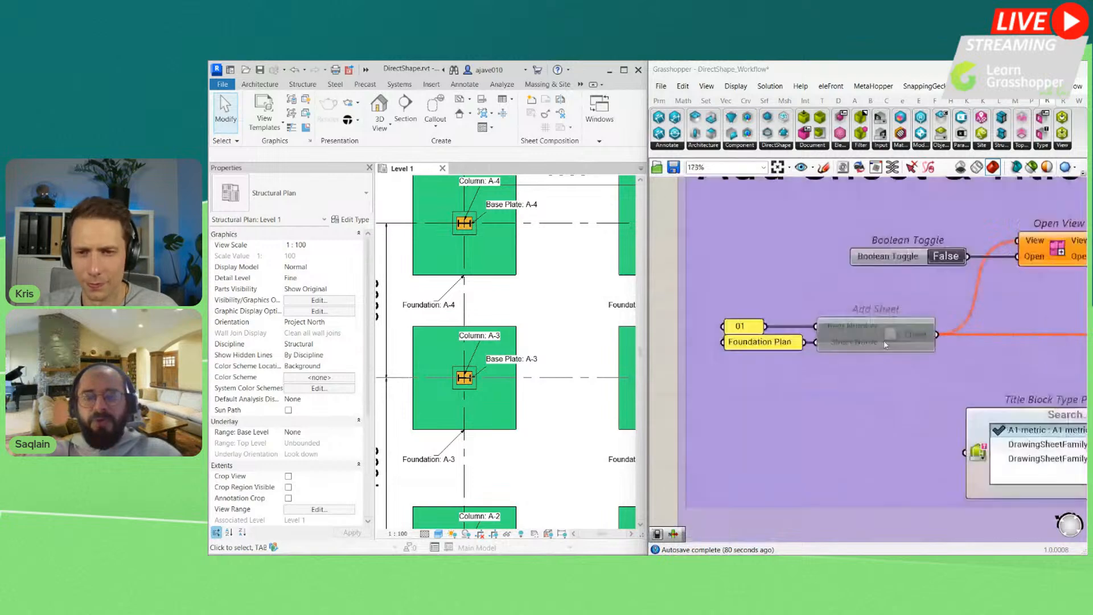
key("ctrl+e")
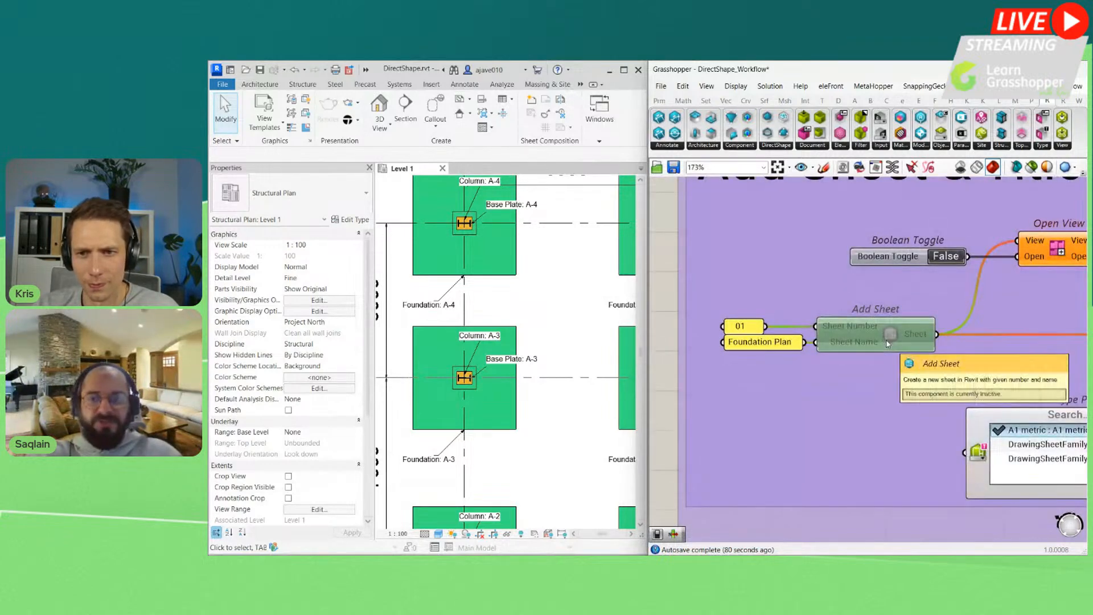
middle_click(888, 335)
left_click(926, 343)
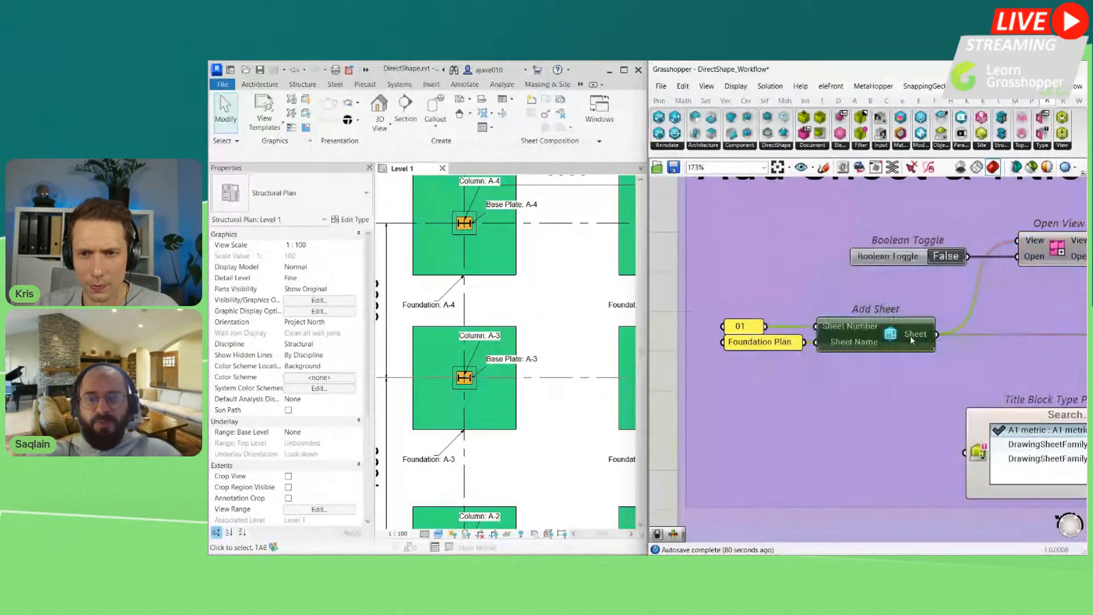
right_click_drag(843, 371, 813, 374)
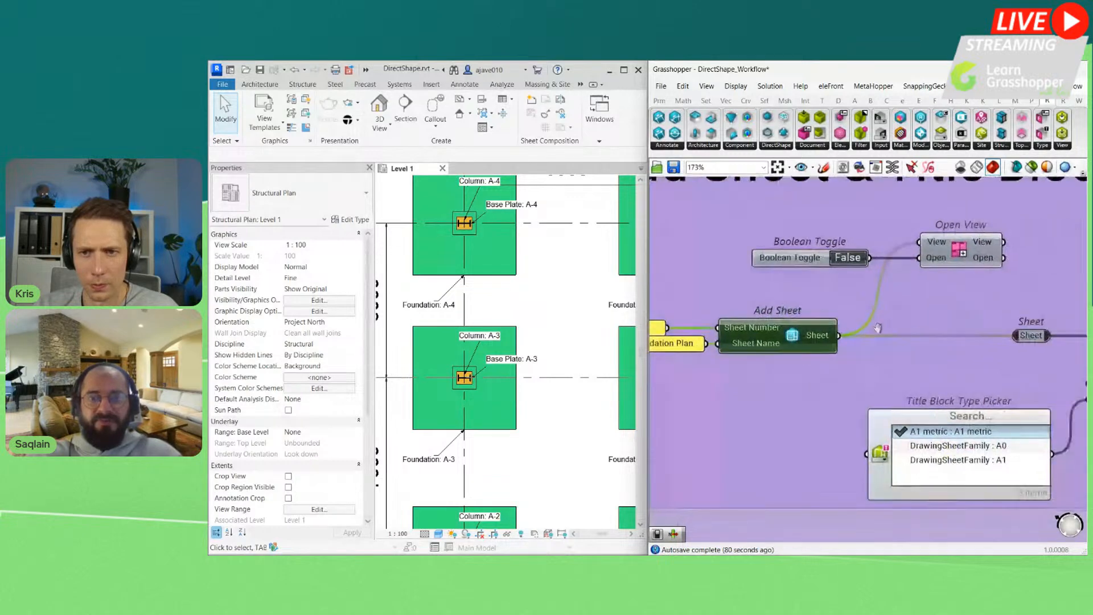
double_click(847, 257)
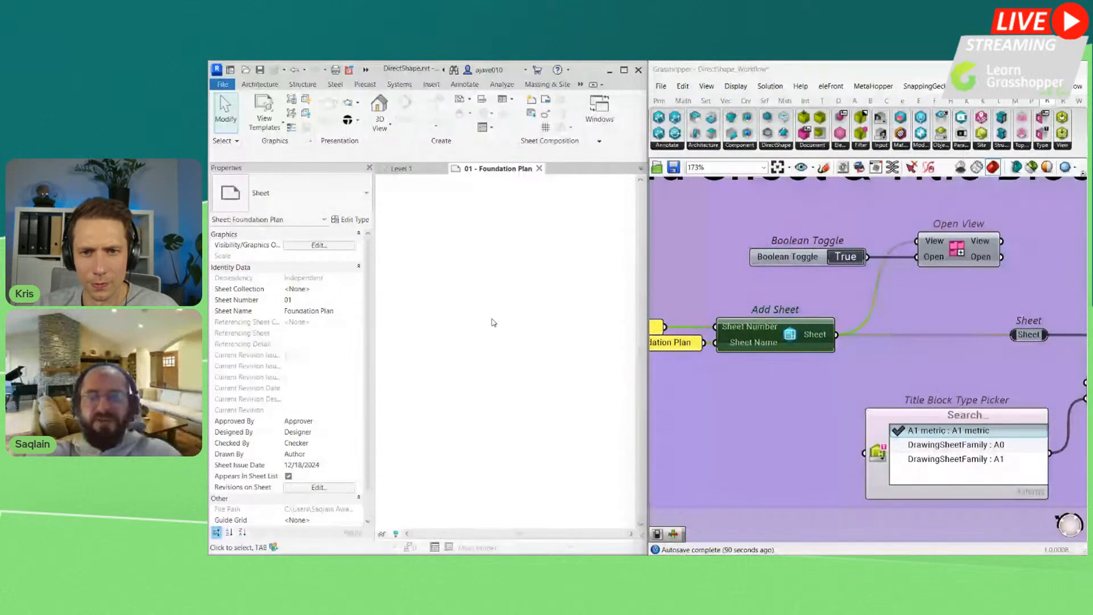
Step: Connect the Sheet parameter to the Sheet input of Add Title Block, placing the A1 metric title block on the sheet
scroll(856, 374, "down", 6)
right_click(894, 400)
key("Escape")
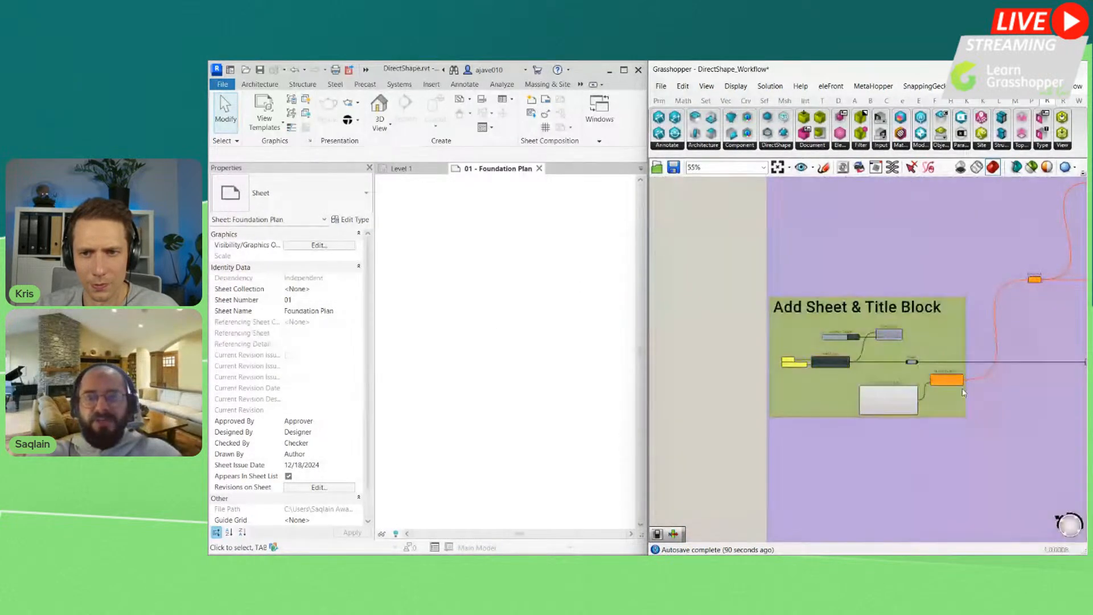
scroll(953, 387, "up", 6)
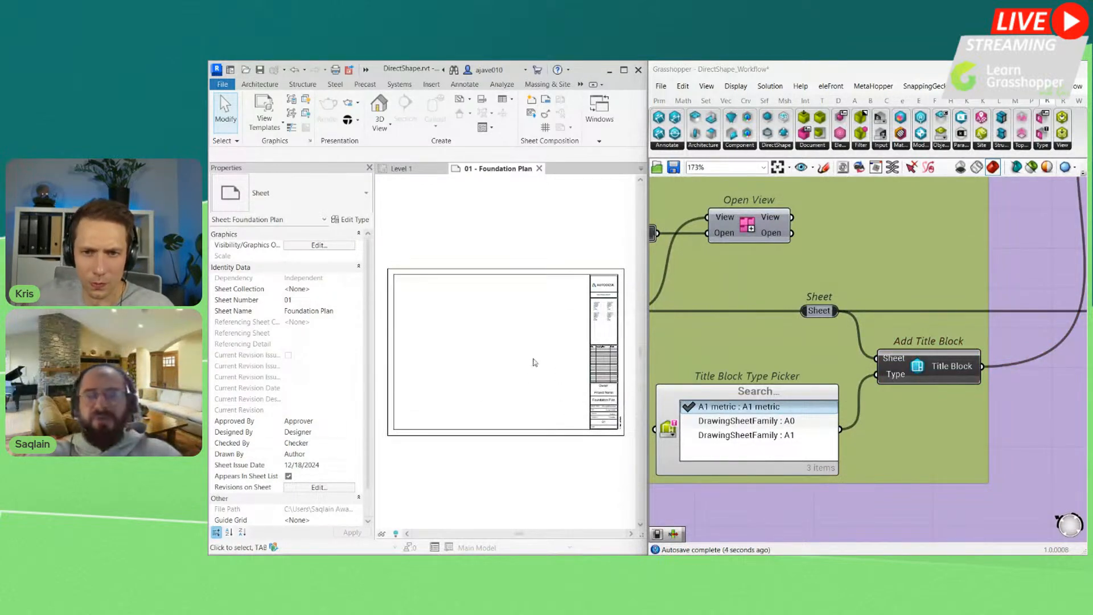
Step: Connect the Sheet parameter to Add Viewport in the Add Floor Plan group and check the structural plan placed on the sheet
scroll(1045, 357, "down", 6)
right_click_drag(1045, 357, 853, 382)
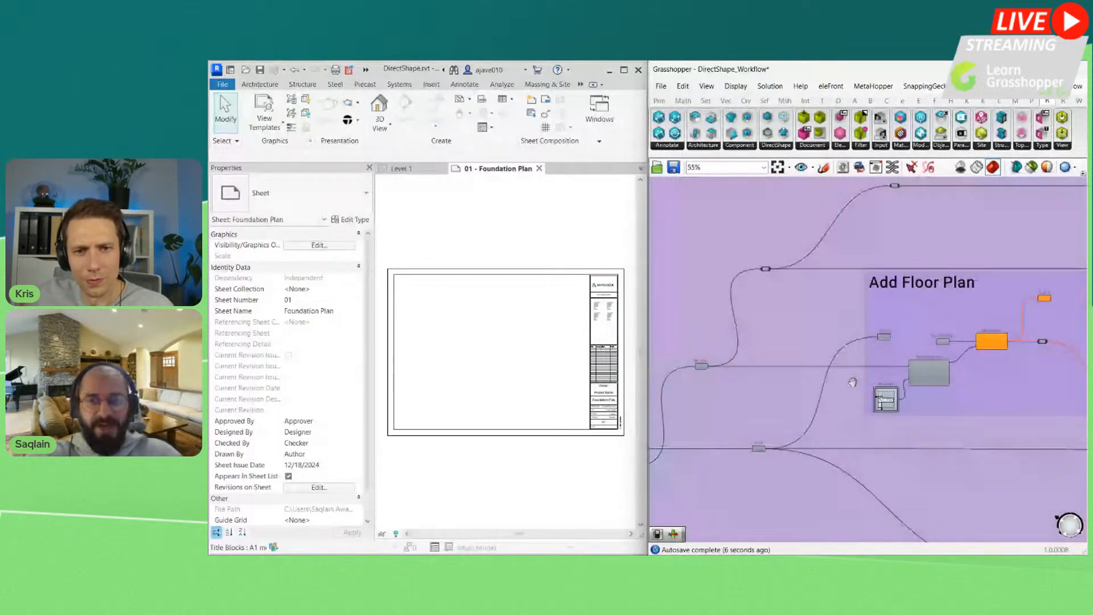
scroll(941, 332, "up", 5)
left_click_drag(686, 332, 910, 331)
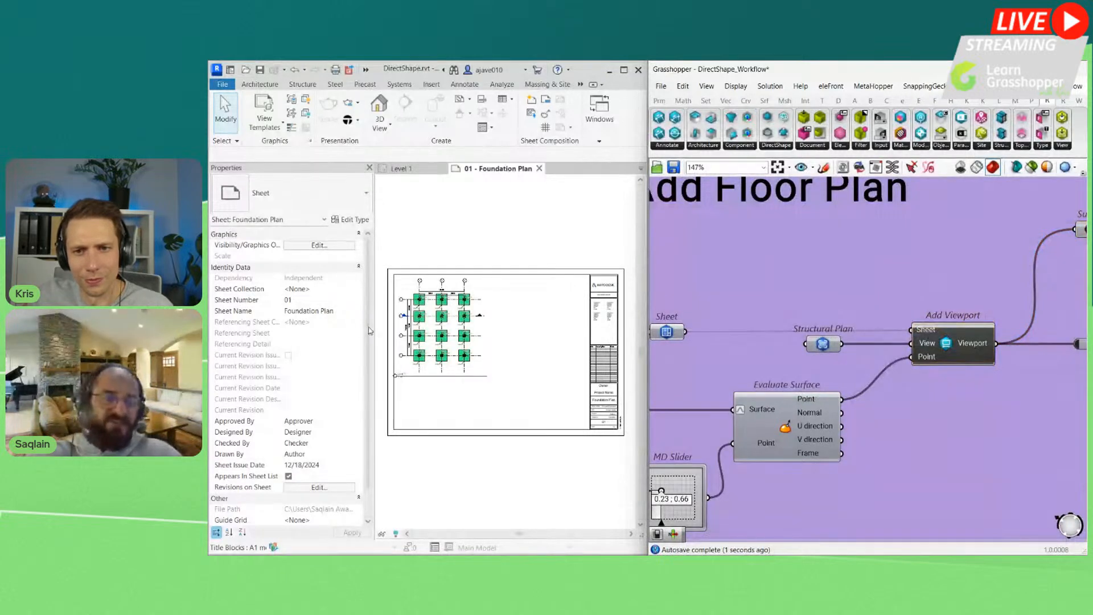
scroll(442, 337, "up", 5)
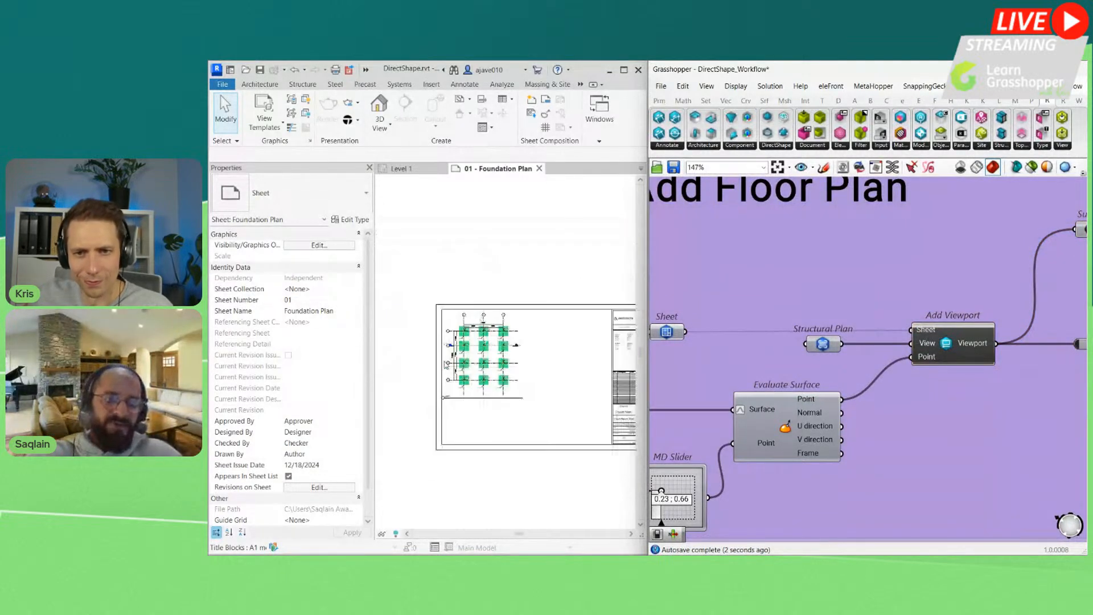
scroll(450, 410, "down", 2)
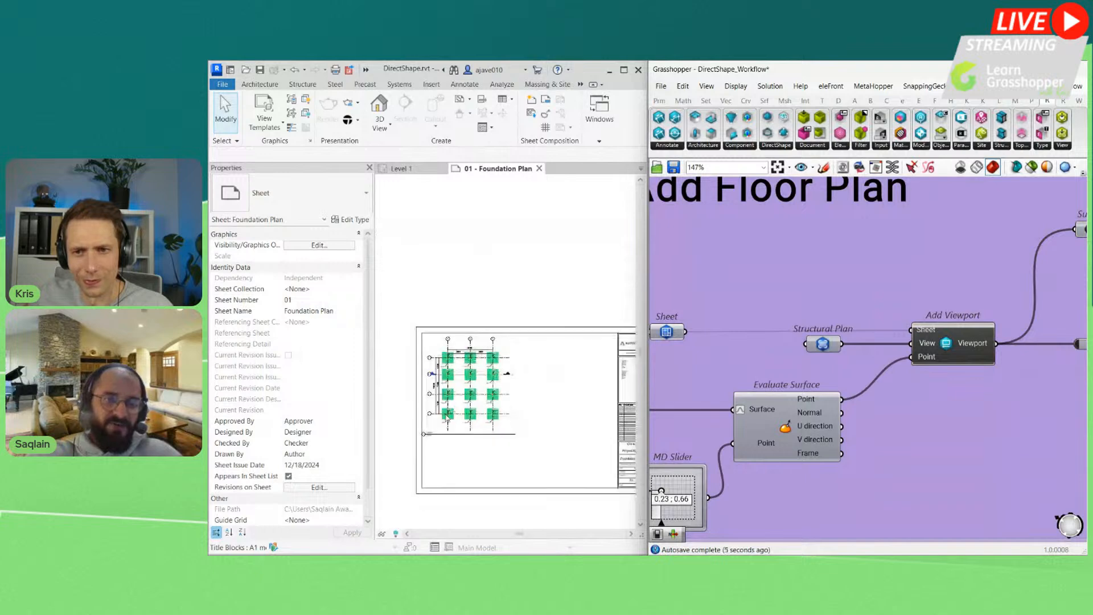
scroll(446, 417, "up", 4)
scroll(406, 465, "up", 3)
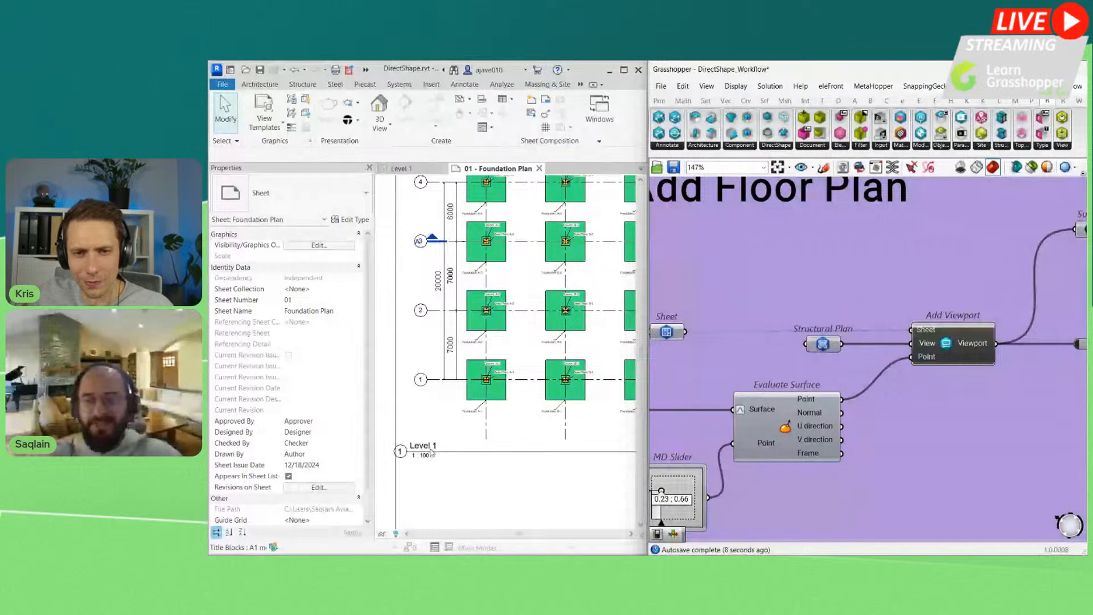
Step: Try the Title No Line and Title w Line viewport types for the floor plan, and settle on No Title
right_click_drag(1038, 358, 745, 355)
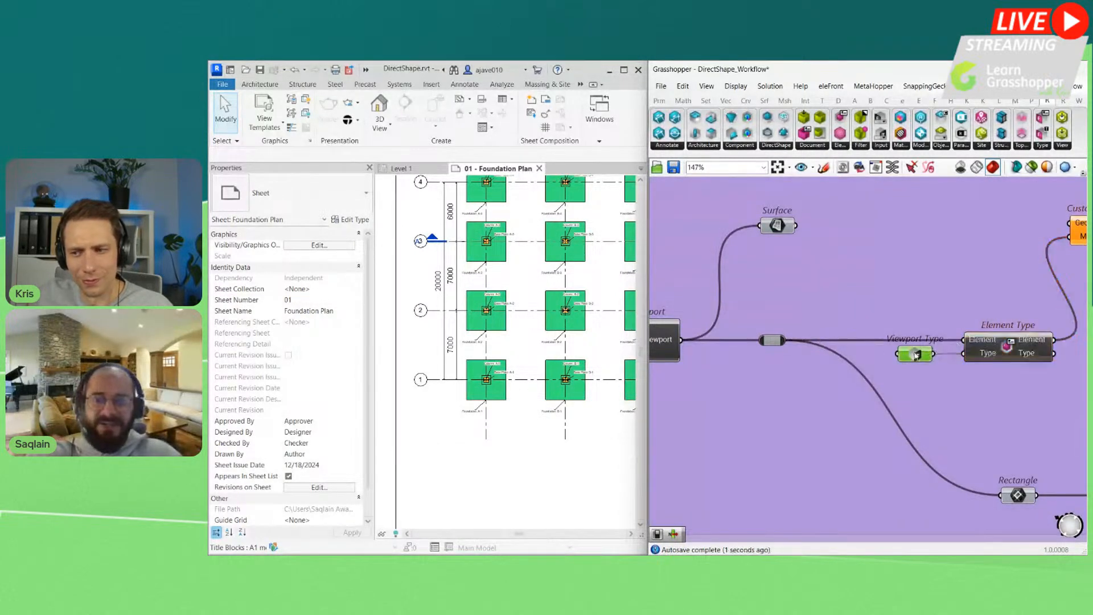
right_click(915, 354)
left_click(928, 421)
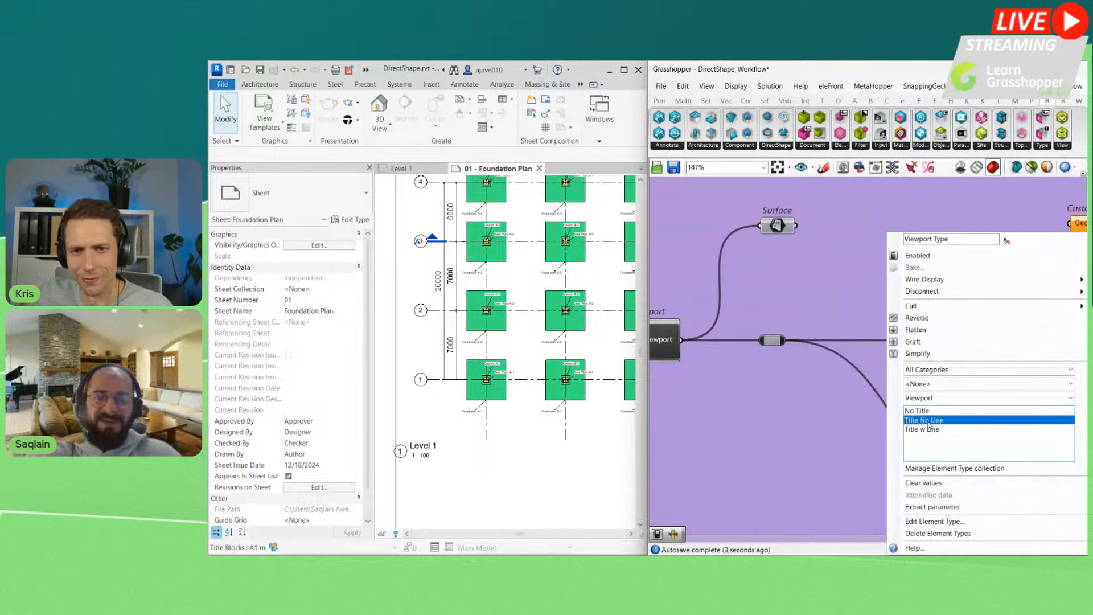
left_click(925, 431)
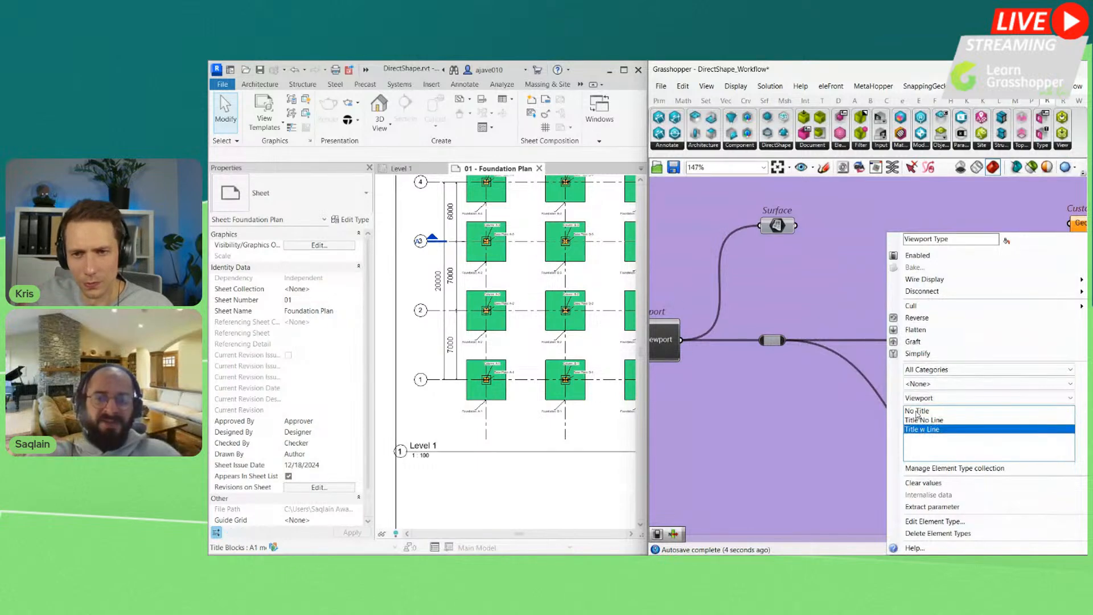
left_click(918, 411)
left_click(808, 429)
scroll(791, 431, "down", 7)
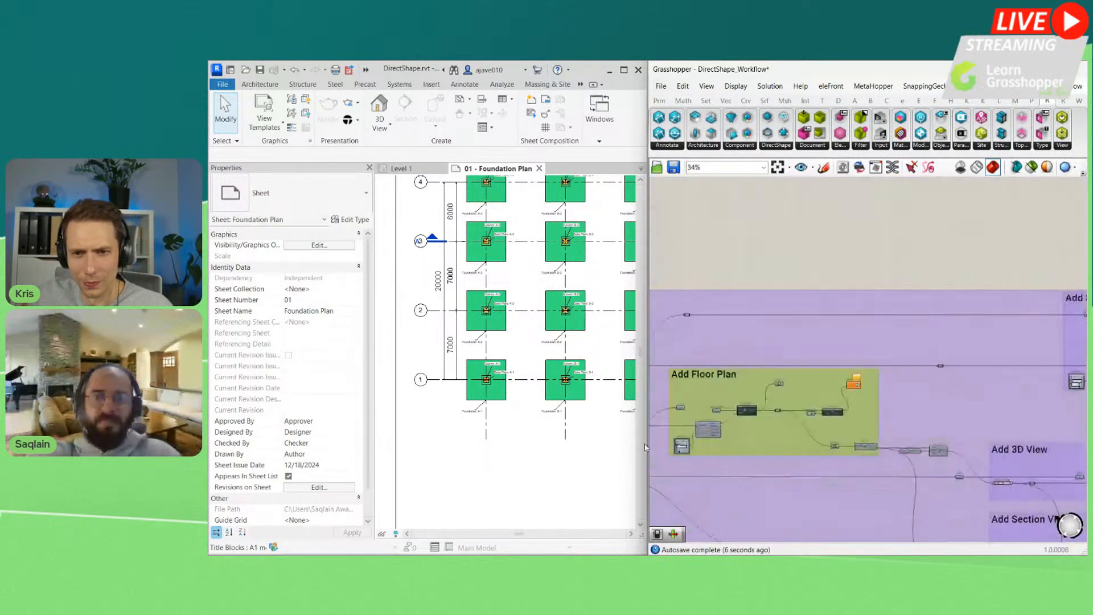
scroll(519, 361, "down", 3)
scroll(520, 361, "down", 1)
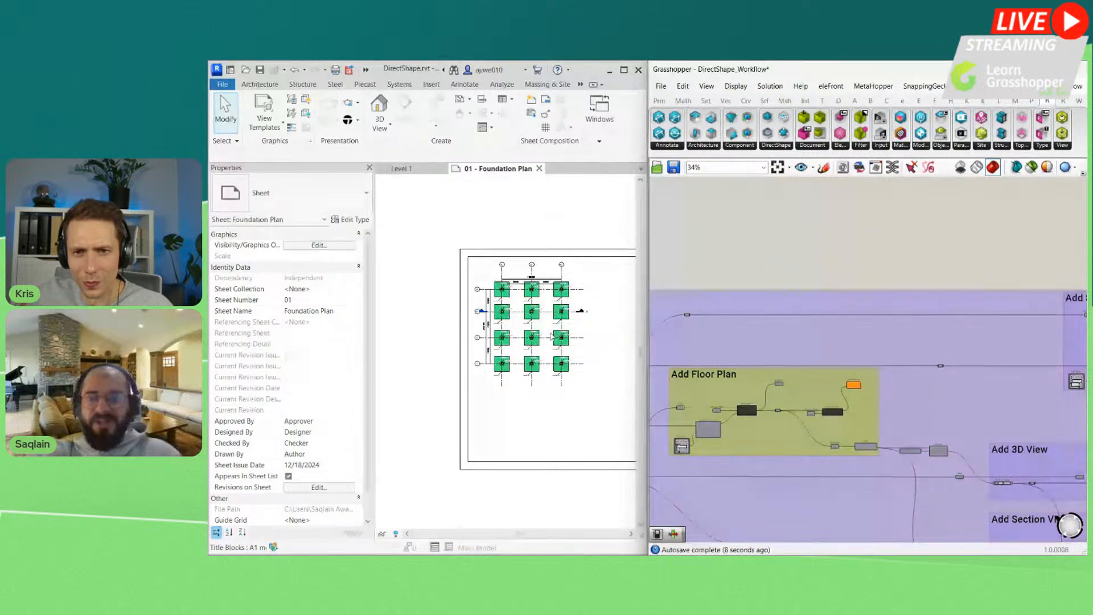
scroll(797, 359, "down", 2)
Step: Connect the Sheet parameter to Add Viewport in the Add 3D View group to place the 3D view on the sheet
scroll(797, 358, "up", 8)
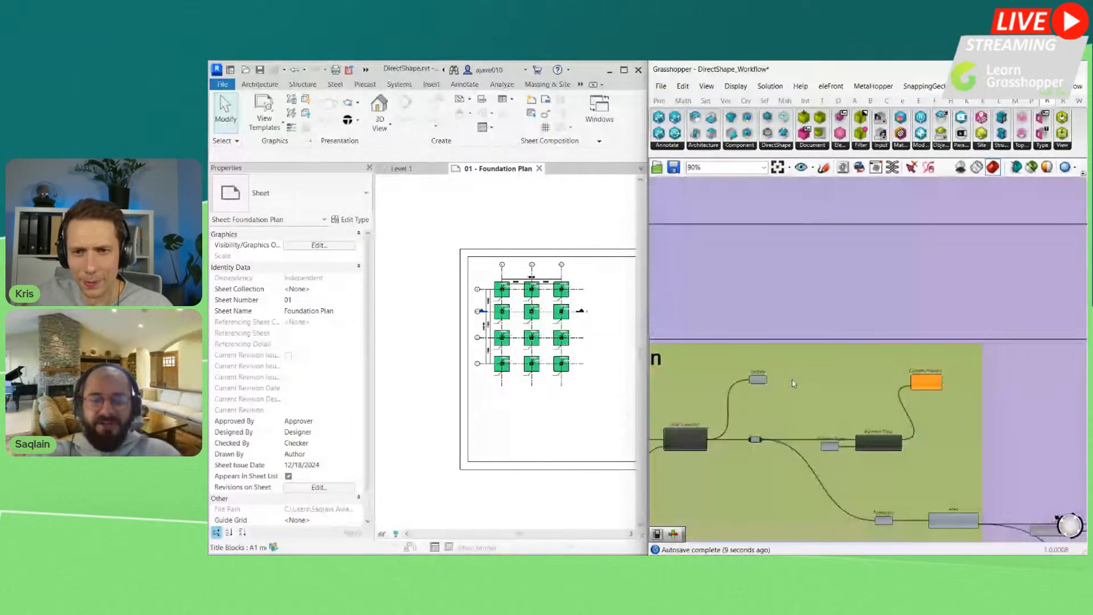
scroll(523, 392, "down", 2)
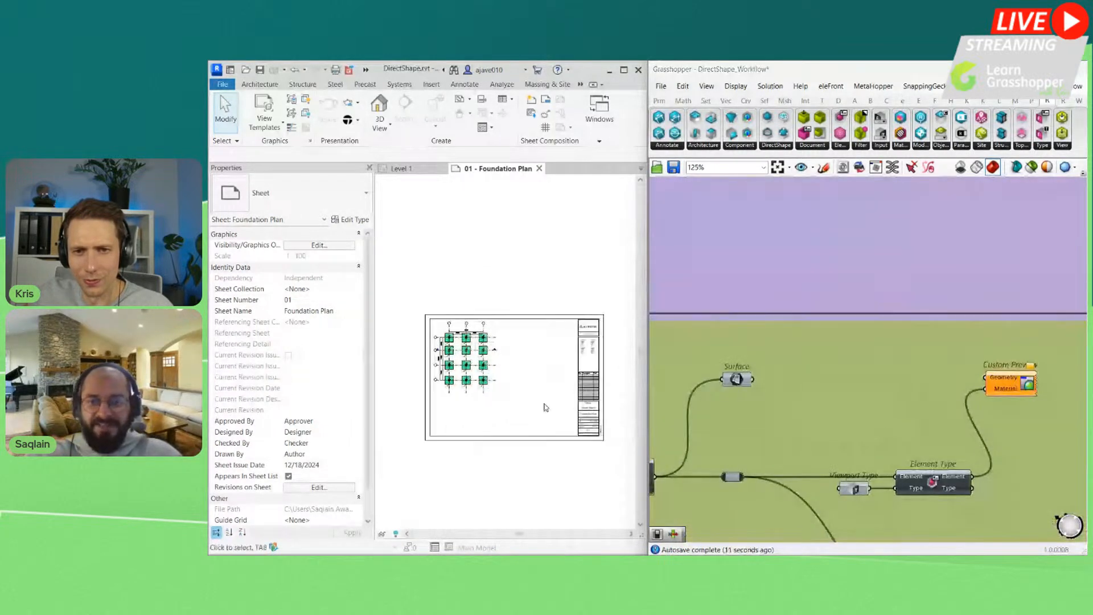
scroll(764, 380, "down", 9)
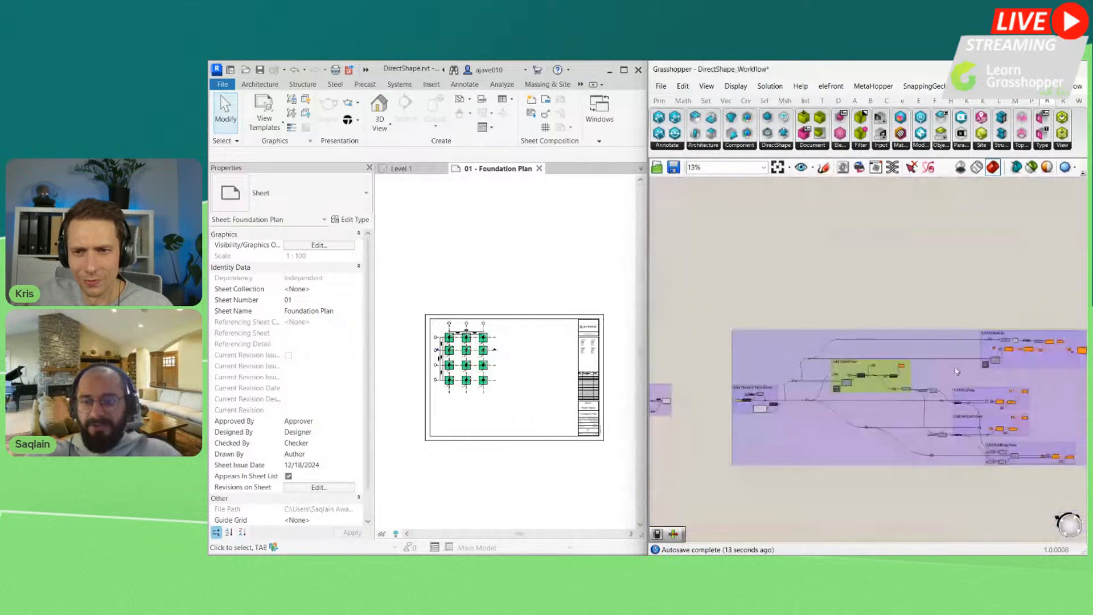
right_click(903, 375)
left_click(921, 395)
scroll(968, 391, "up", 6)
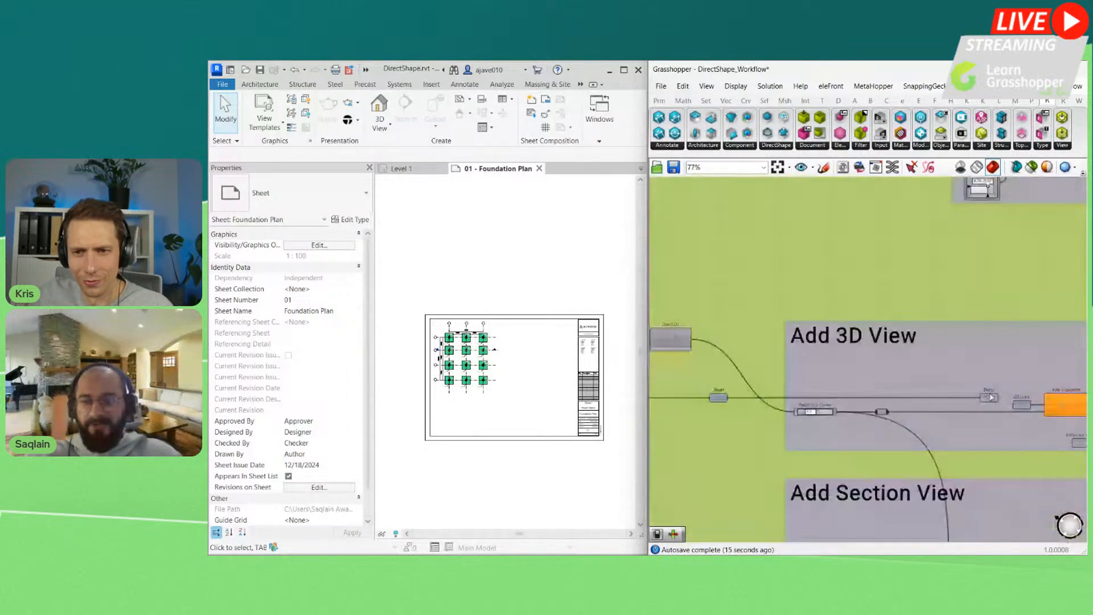
scroll(968, 391, "up", 4)
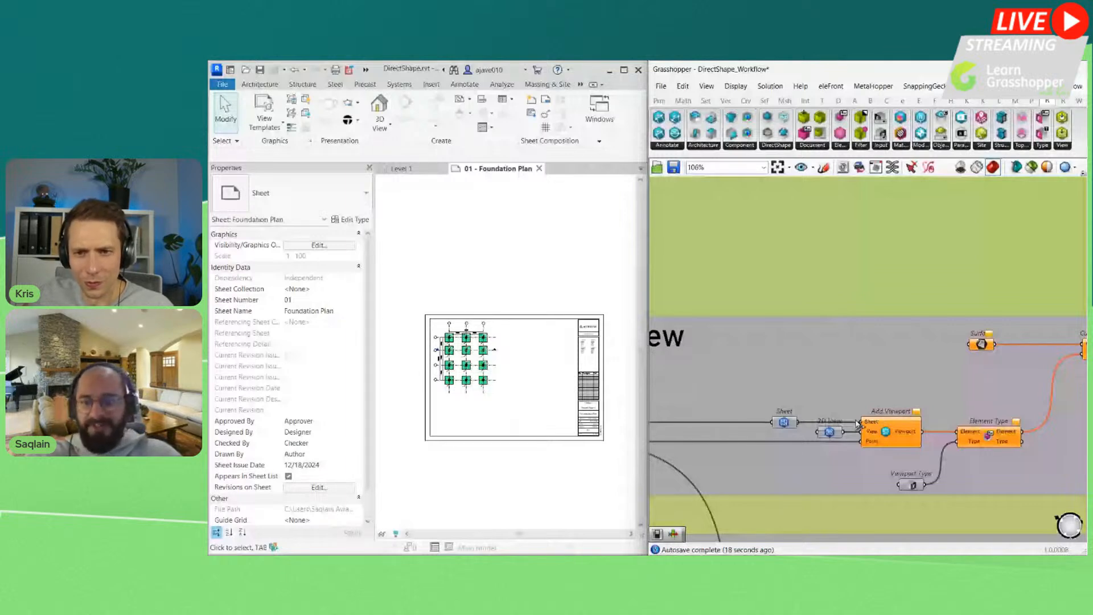
scroll(859, 425, "down", 1)
right_click_drag(859, 425, 913, 287)
Step: Connect Sheet to Add Viewport in the Add Section View group and set the Section parameter to A, placing the section on the sheet
right_click_drag(815, 473, 742, 448)
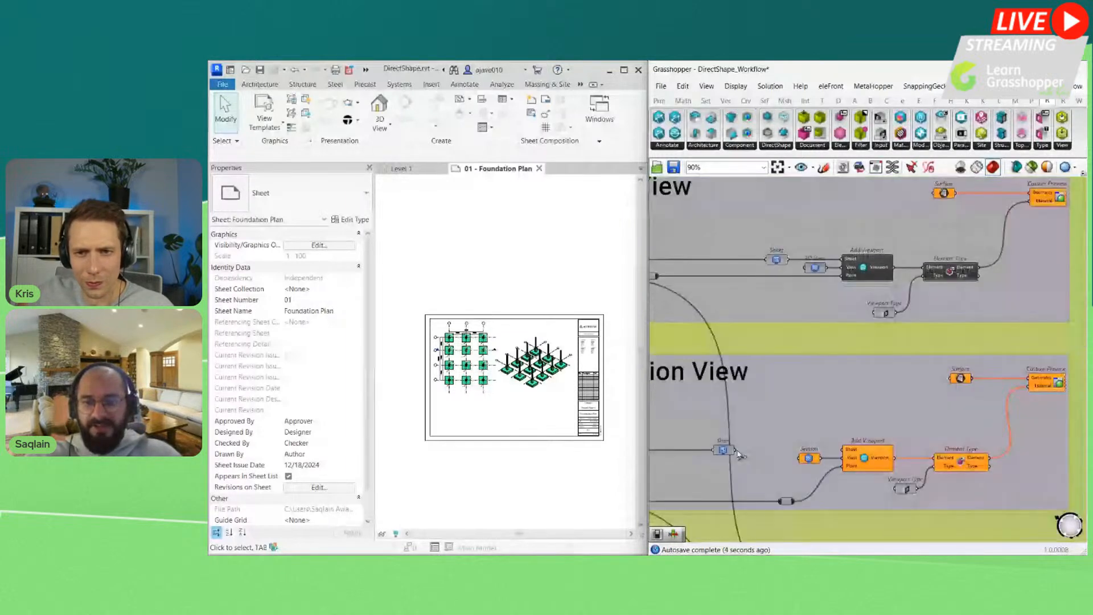
left_click_drag(735, 450, 837, 458)
scroll(838, 458, "up", 3)
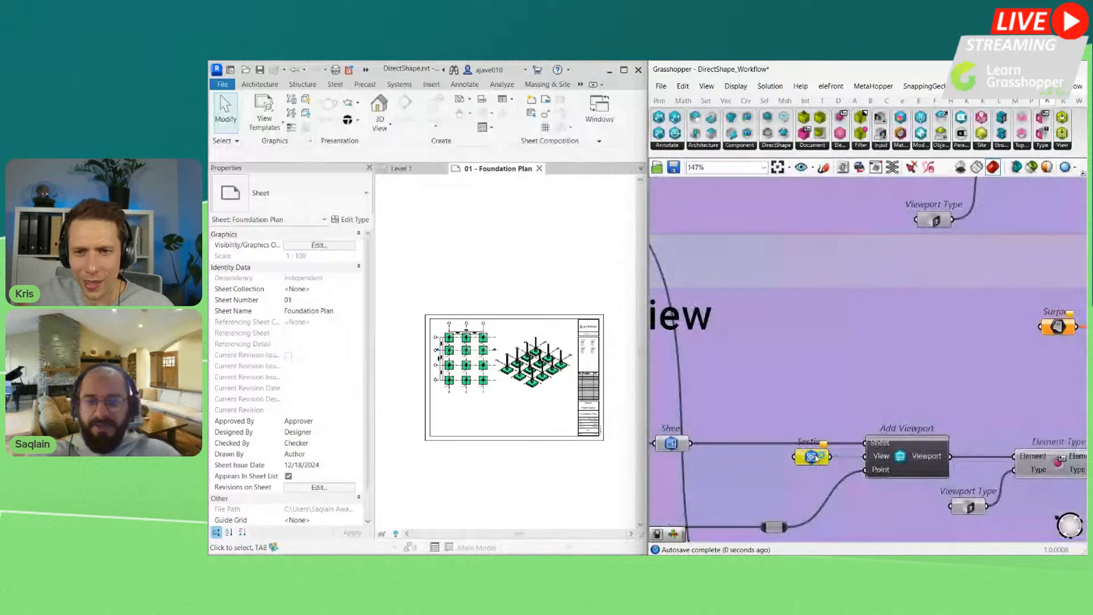
middle_click(815, 455)
left_click(814, 457)
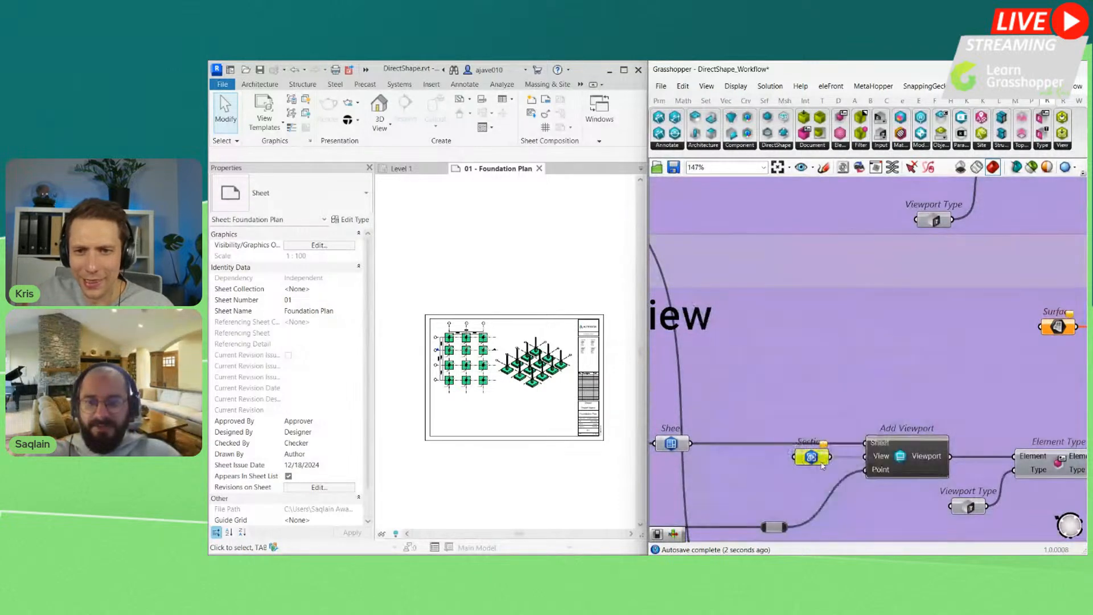
right_click(814, 459)
left_click(848, 414)
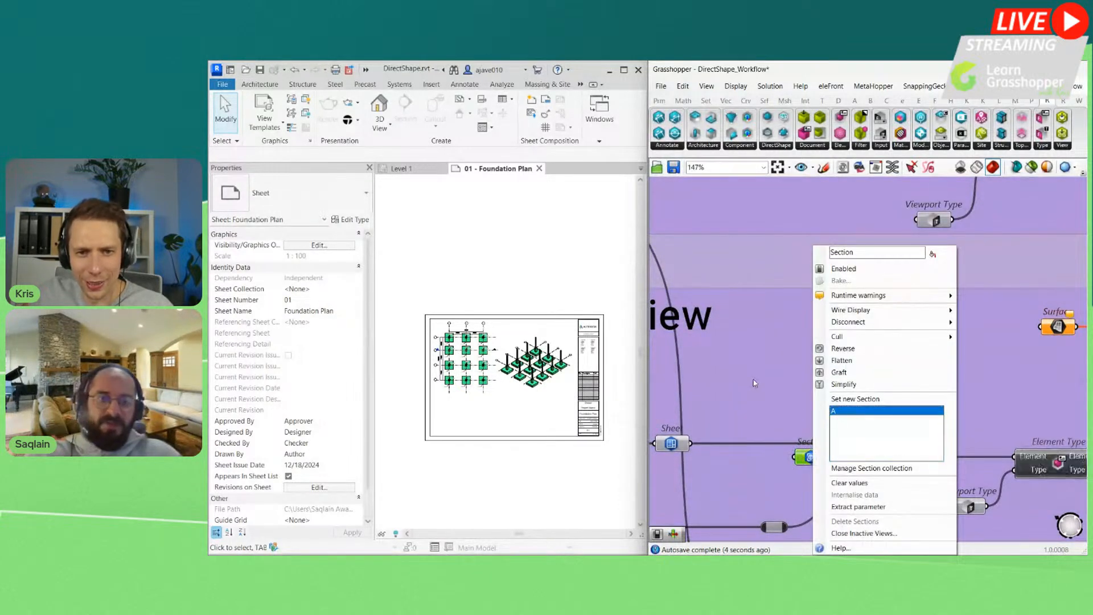
left_click(754, 383)
scroll(445, 463, "up", 3)
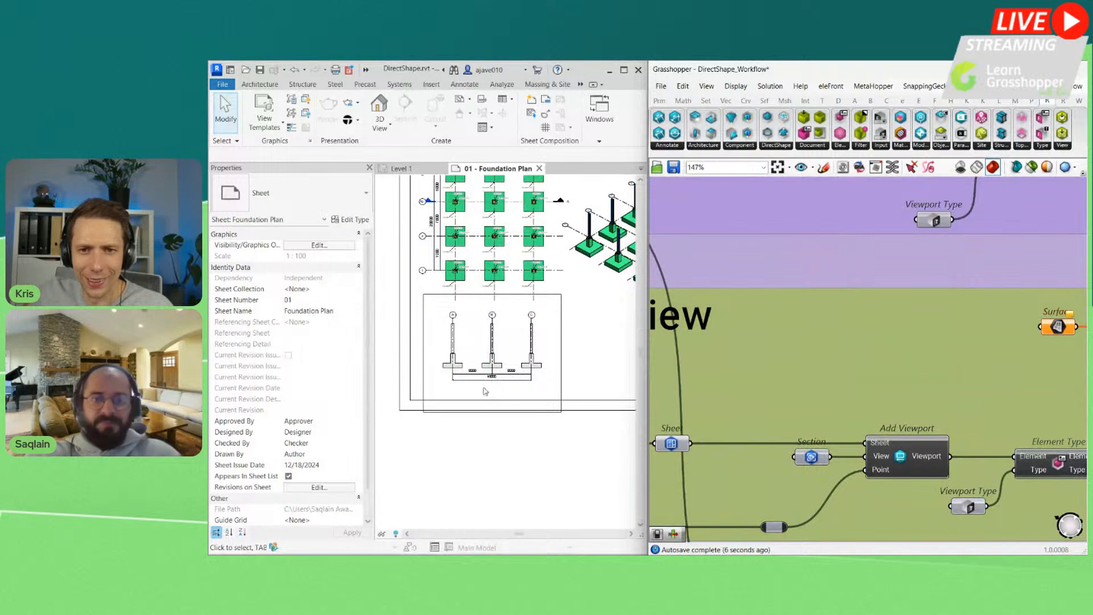
Step: Connect Sheet to Add Viewport in the Add Drafting View group and pick Sheet : 01 in the View parameter
scroll(867, 367, "down", 1)
scroll(868, 367, "down", 3)
scroll(973, 430, "up", 3)
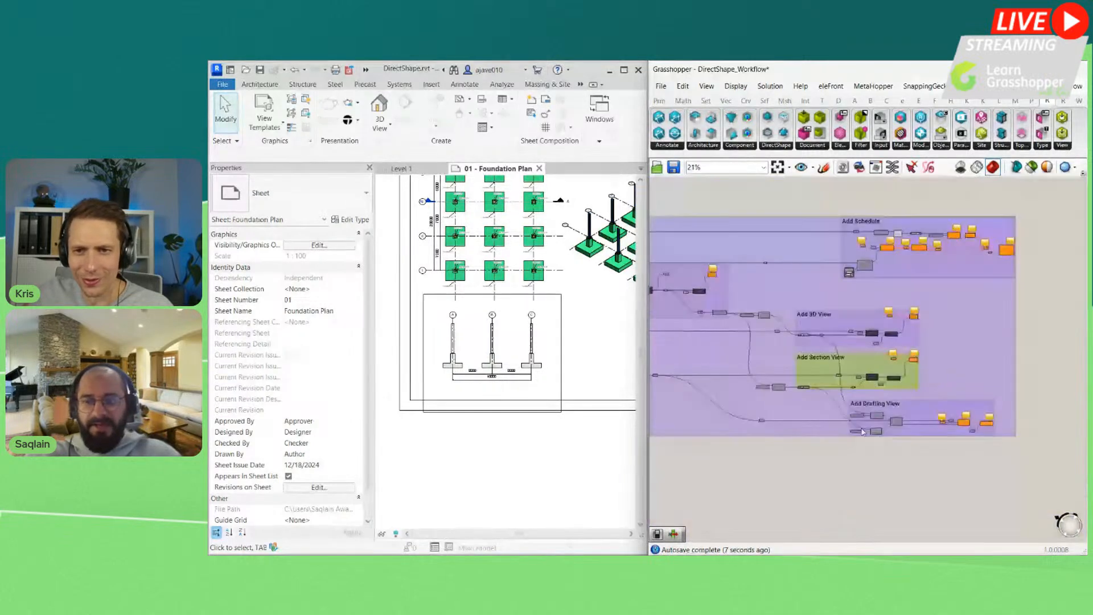
scroll(921, 424, "up", 1)
scroll(921, 425, "up", 4)
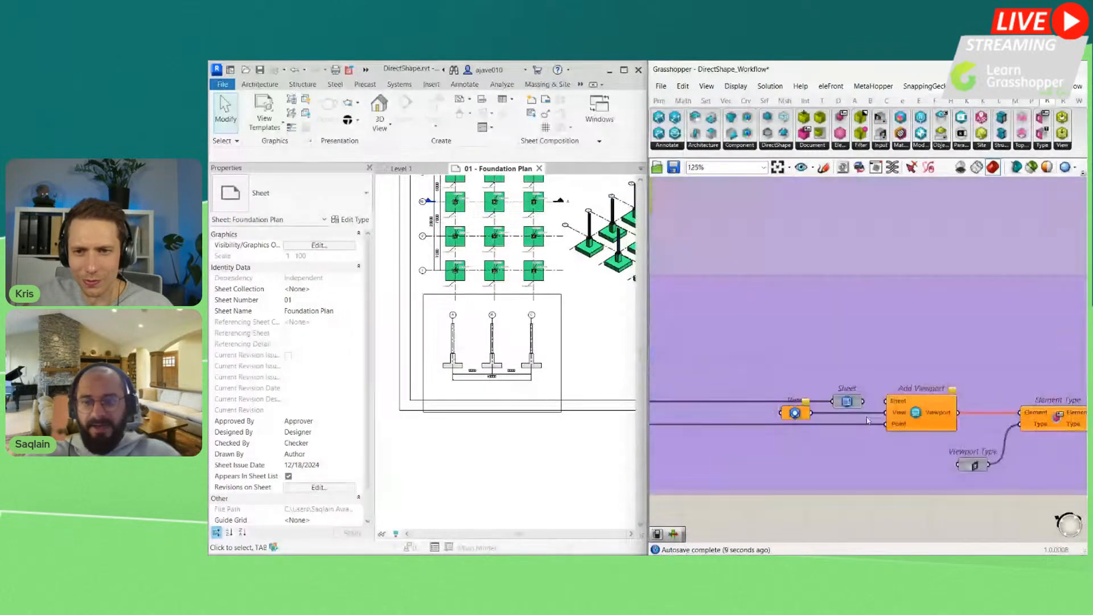
right_click(773, 411)
left_click(812, 411)
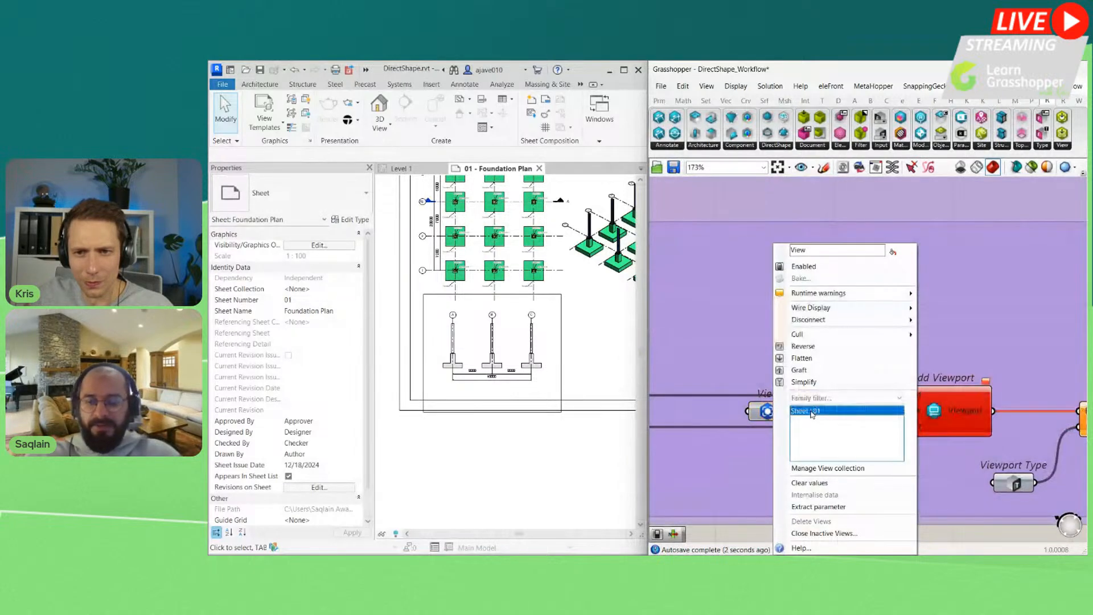
left_click(751, 459)
Step: Move the Sheet parameter above View and set View to the drafting view Assembly Detail View, placing it on the sheet
scroll(751, 460, "down", 2)
right_click_drag(751, 460, 820, 445)
scroll(820, 444, "up", 2)
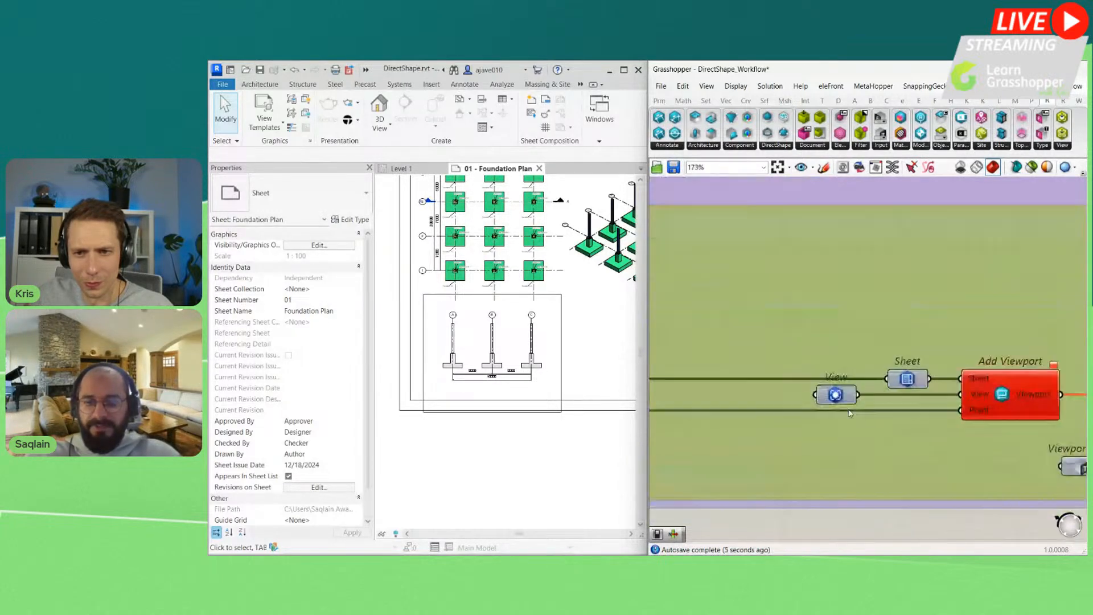
right_click(842, 397)
scroll(819, 368, "down", 5)
left_click(822, 340)
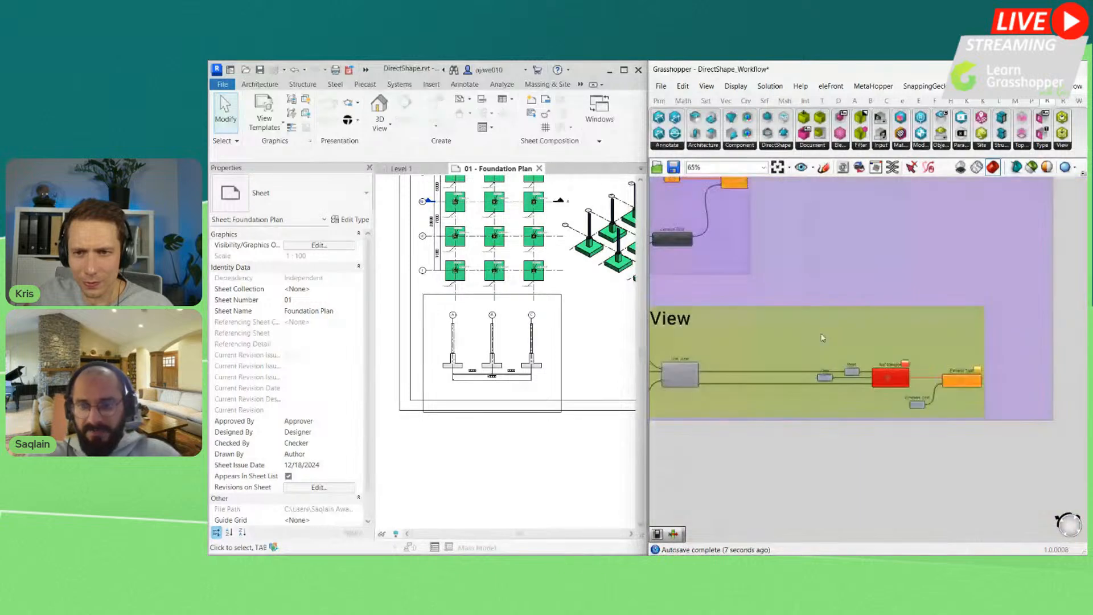
scroll(841, 392, "up", 6)
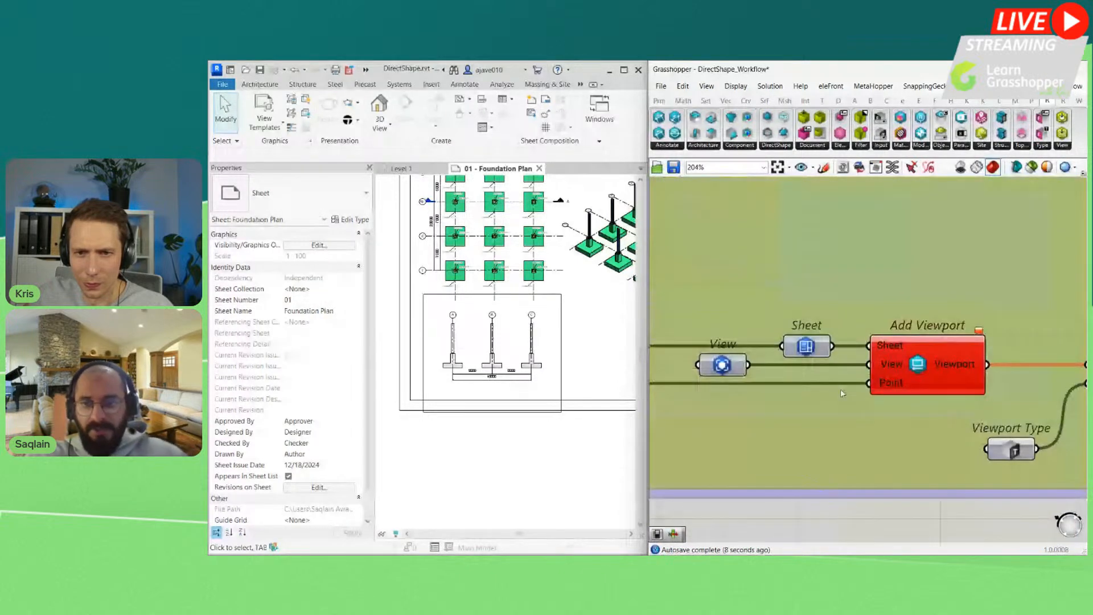
left_click_drag(809, 350, 776, 316)
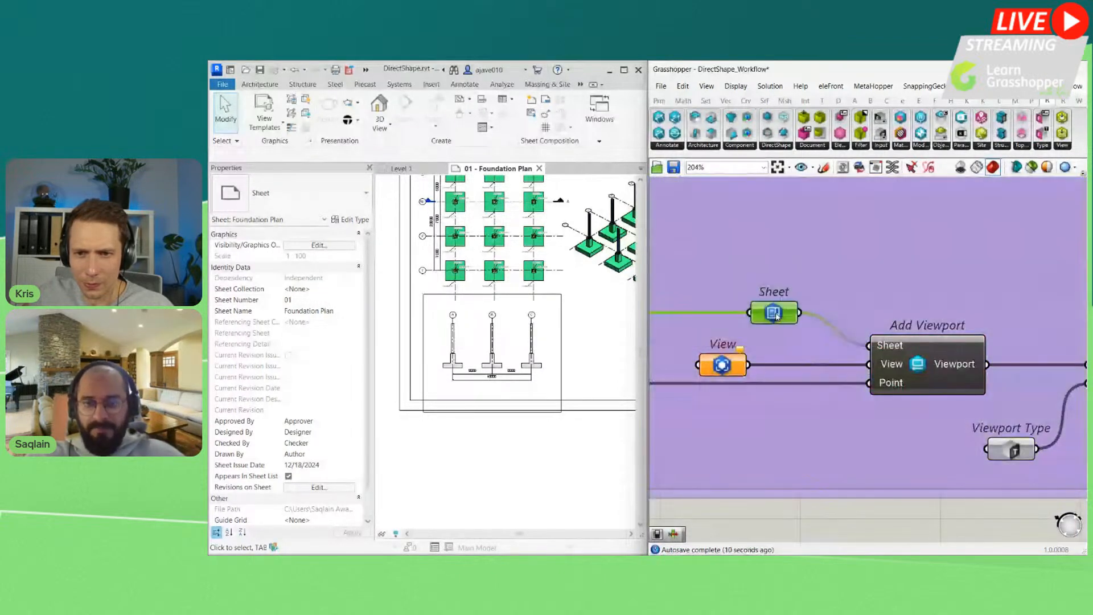
right_click(733, 371)
left_click(764, 398)
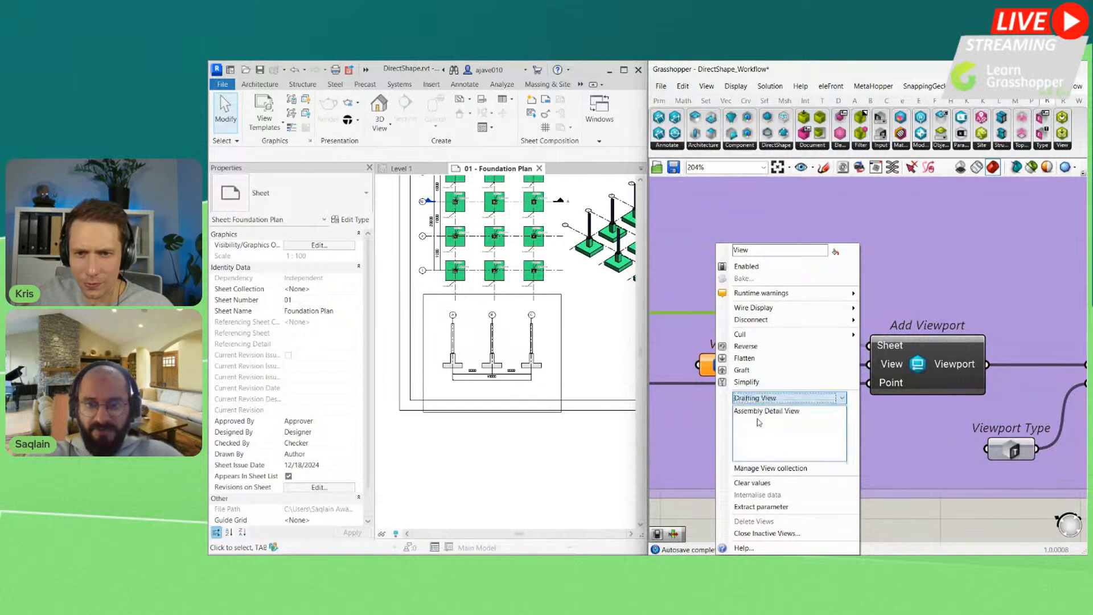
left_click(757, 412)
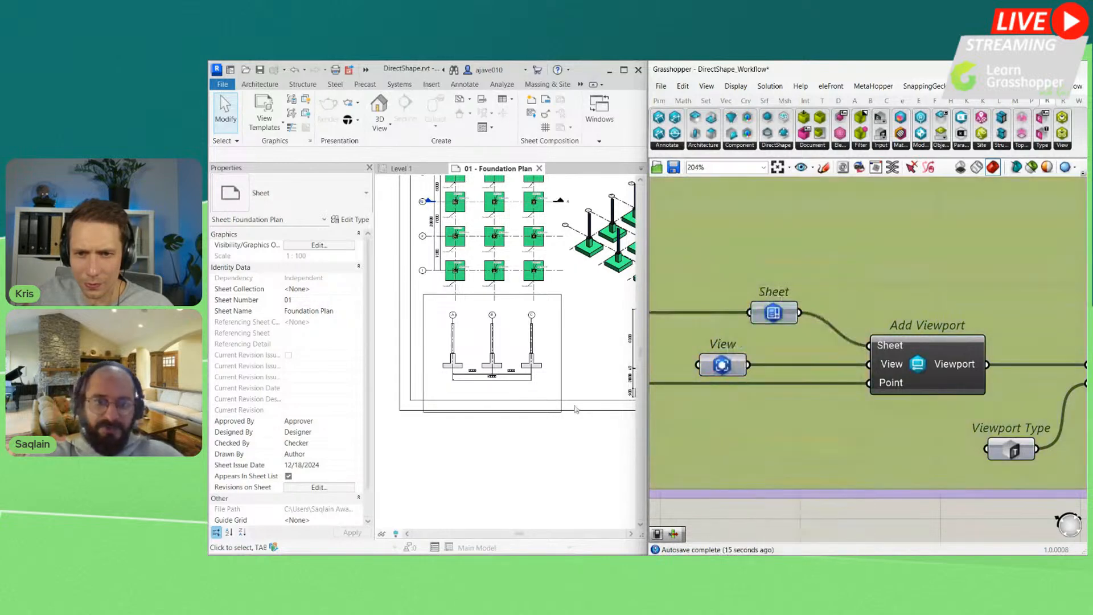
scroll(575, 410, "down", 5)
scroll(597, 419, "up", 4)
middle_click_drag(598, 420, 502, 443)
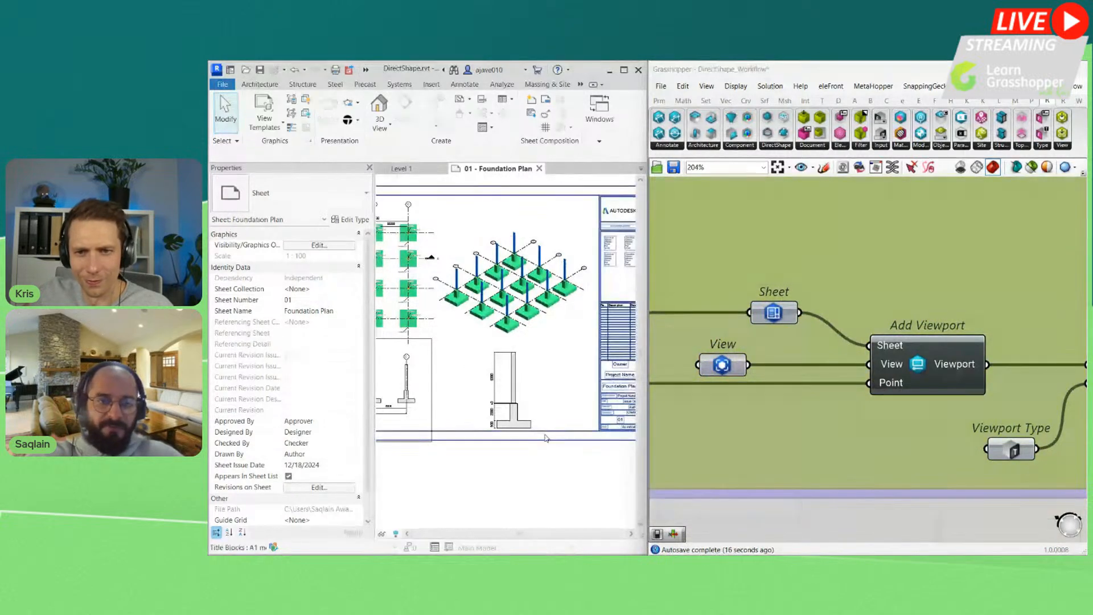
scroll(546, 438, "down", 5)
scroll(955, 342, "down", 1)
Step: Set the Sheet parameter feeding Add Schedule Graphics to the Foundation Plan sheet, placing the schedule on it
scroll(955, 342, "down", 6)
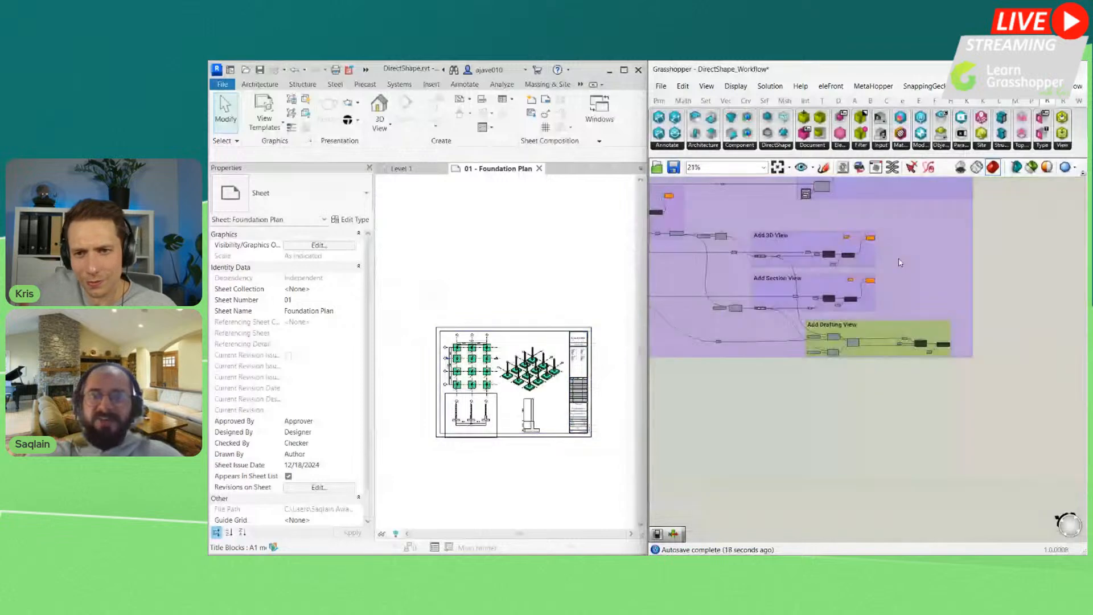
scroll(953, 276, "up", 4)
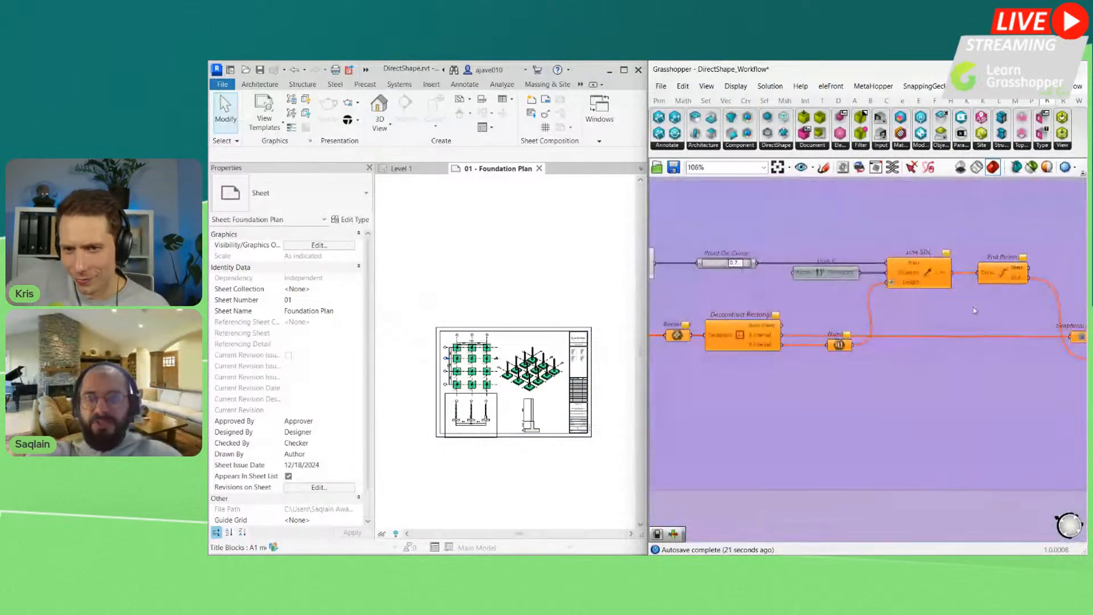
right_click_drag(999, 337, 906, 343)
scroll(905, 344, "down", 4)
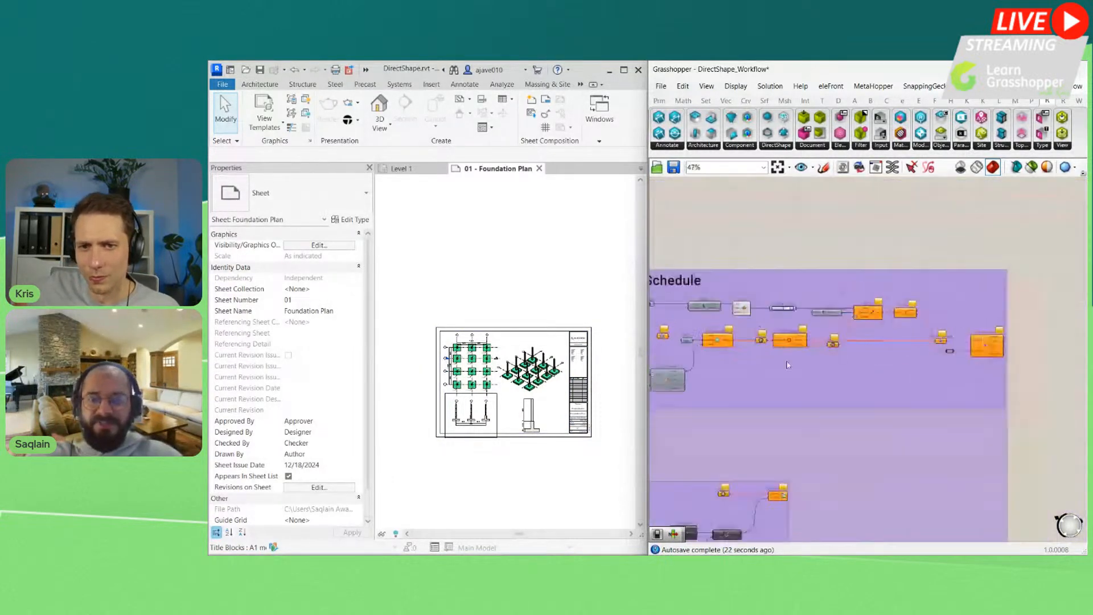
right_click_drag(681, 341, 802, 342)
scroll(801, 342, "up", 7)
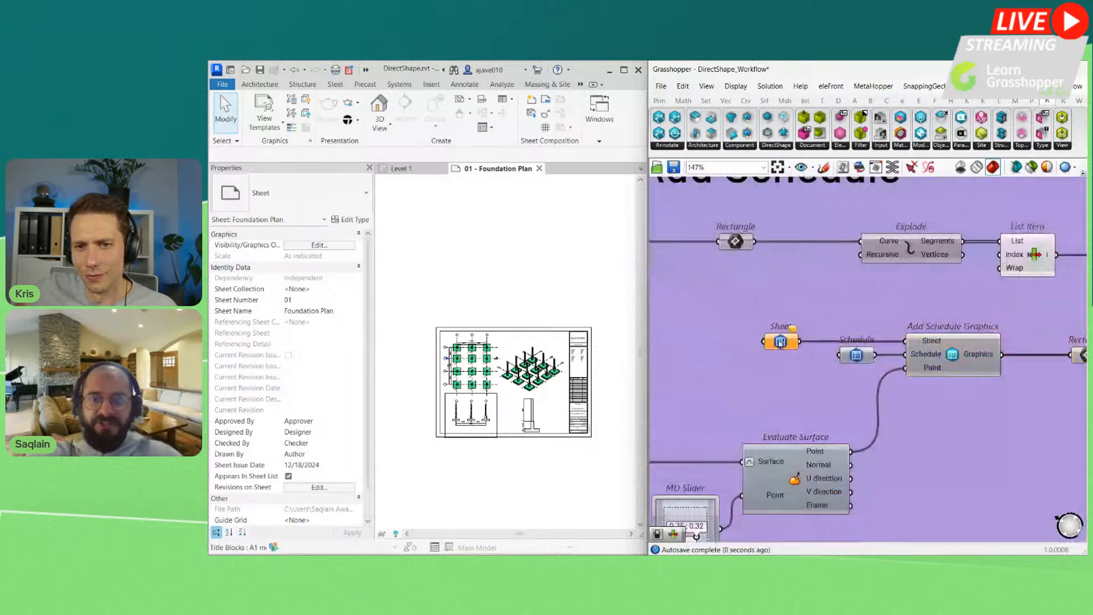
right_click(786, 342)
left_click(823, 412)
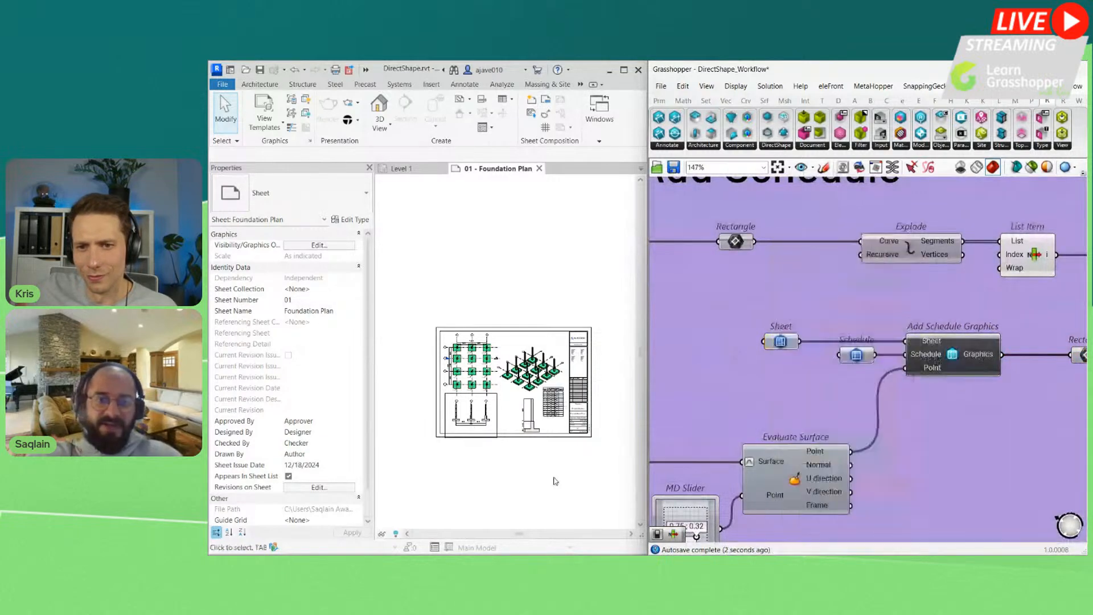
Step: Set the Add Schedule group's MD Slider to 0.77 ; 0.2 to reposition the schedule on the Foundation Plan sheet
scroll(536, 423, "up", 3)
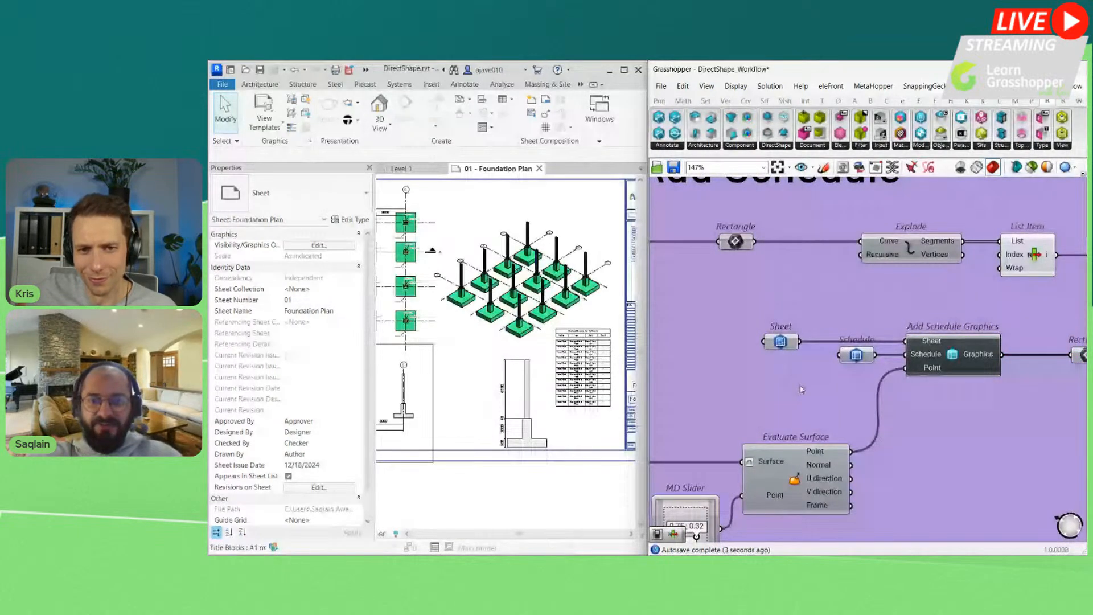
scroll(802, 390, "down", 6)
right_click(838, 368)
left_click(759, 464)
scroll(759, 462, "up", 7)
scroll(770, 430, "up", 4)
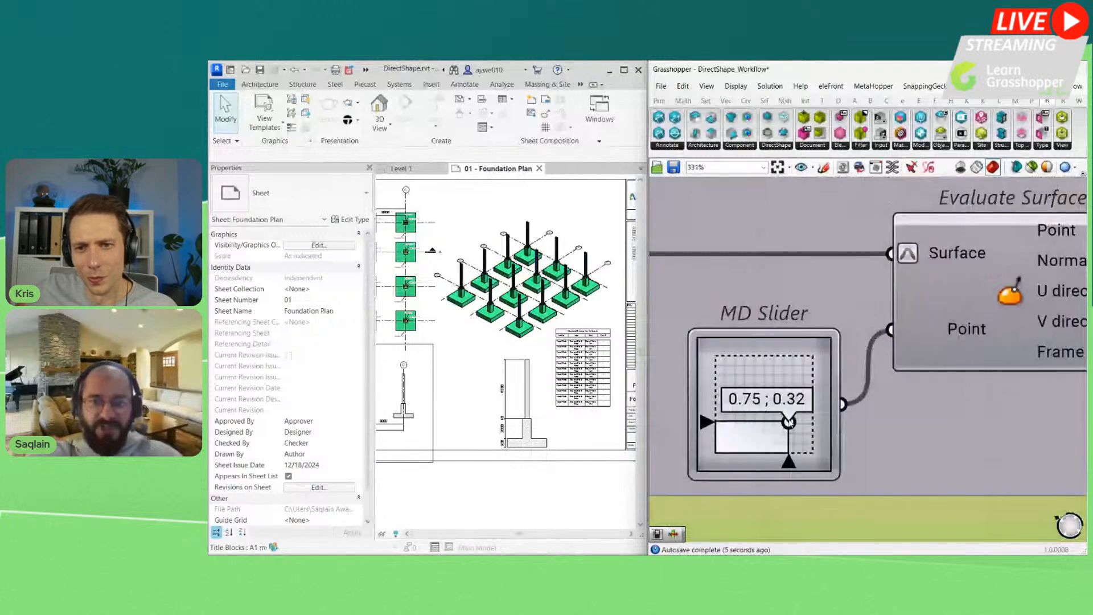
left_click_drag(789, 422, 790, 433)
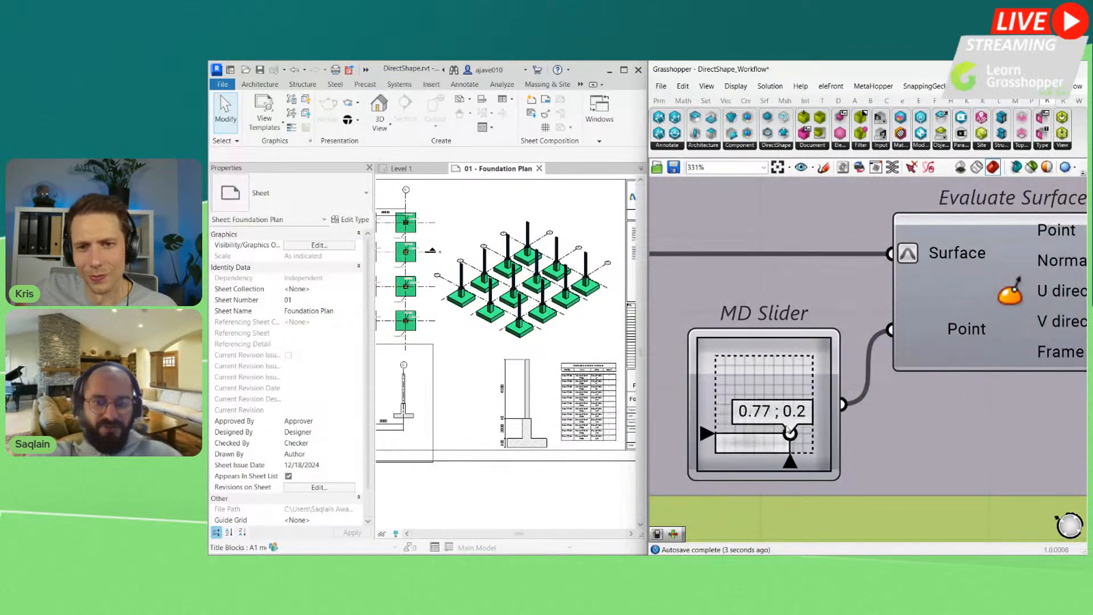
Step: Examine the Foundation Plan sheet's layout and the Structural Connection Schedule beside the assembly detail
scroll(532, 362, "down", 3)
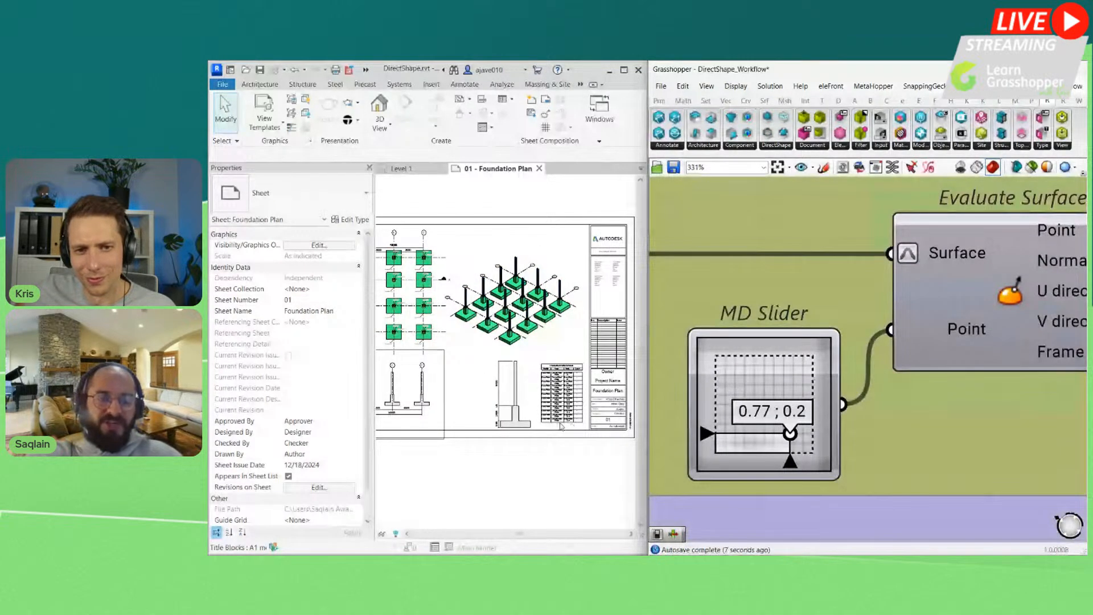
scroll(561, 426, "down", 3)
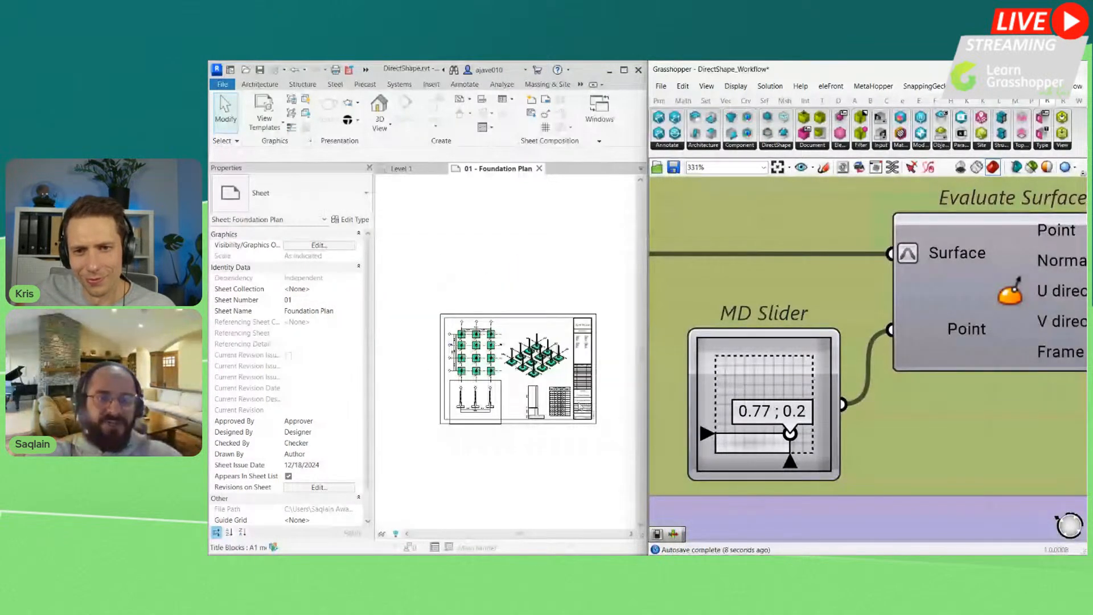
scroll(626, 367, "up", 2)
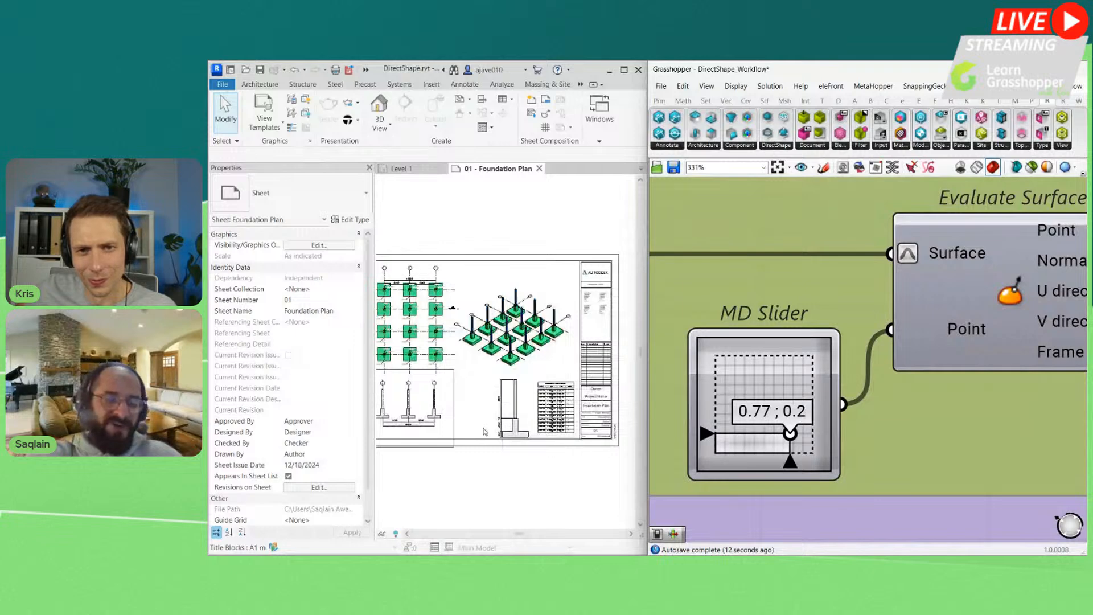
middle_click_drag(422, 454, 452, 454)
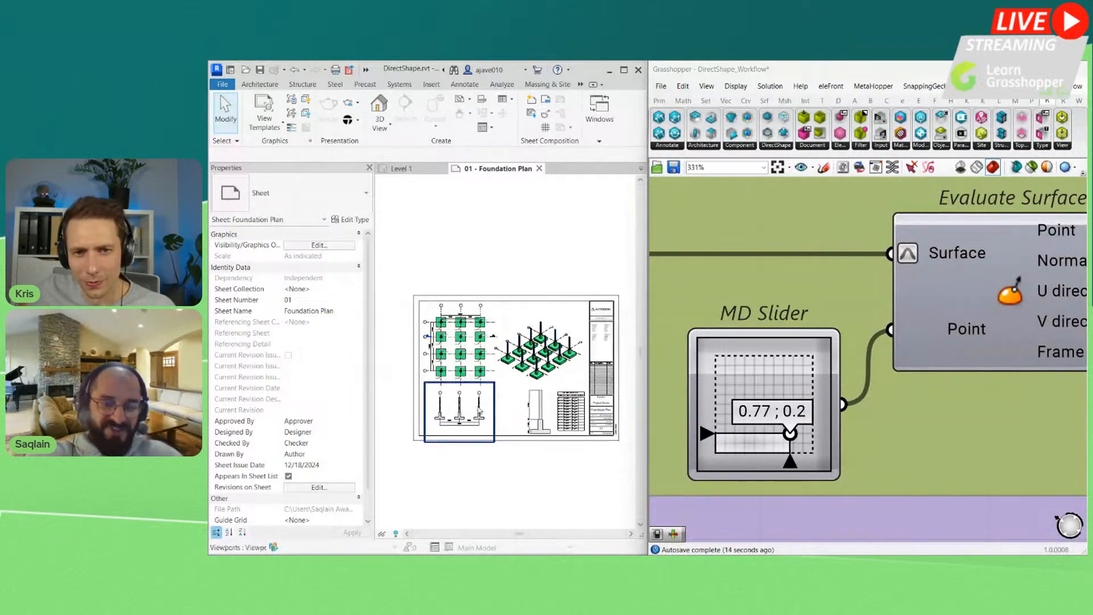
scroll(629, 442, "up", 4)
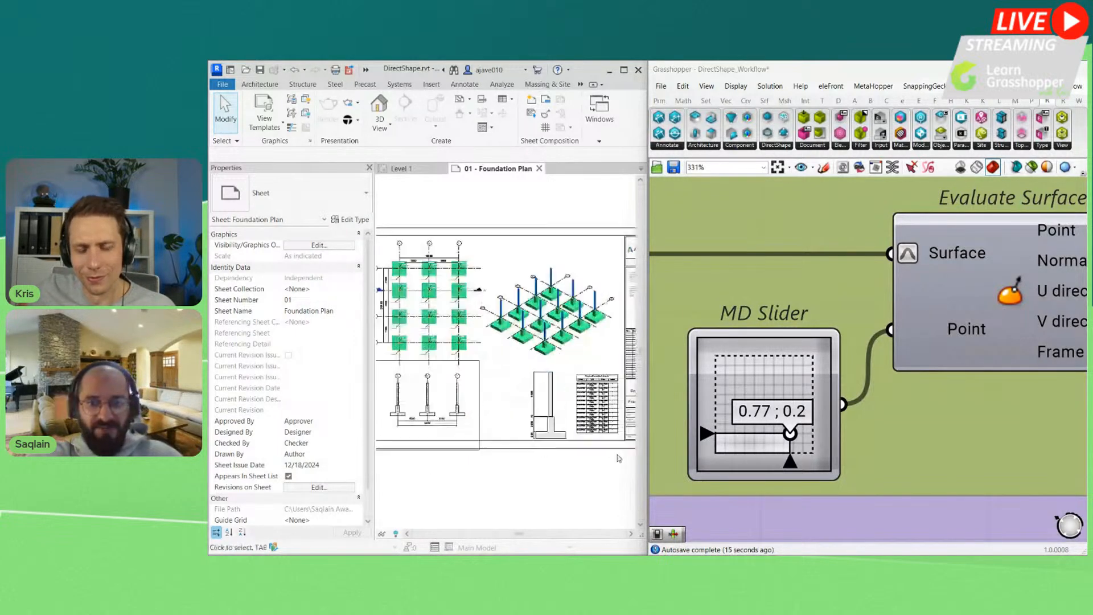
scroll(621, 443, "up", 2)
scroll(588, 441, "down", 2)
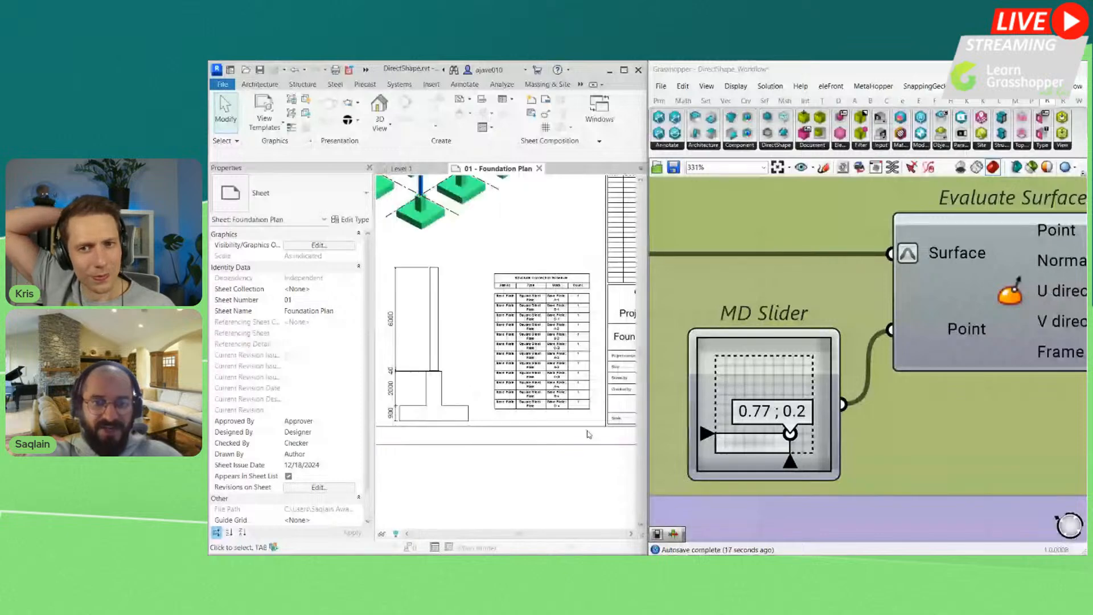
scroll(587, 434, "up", 1)
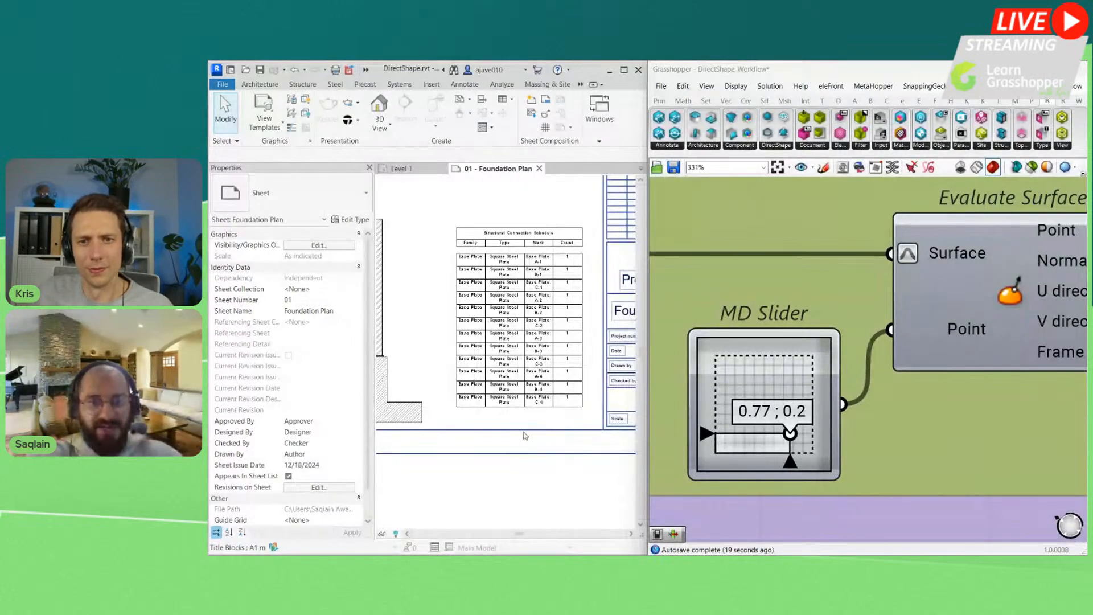
Step: Adjust the Add Schedule group's MD Slider to shift the schedule slightly upward on the sheet
scroll(778, 380, "down", 5)
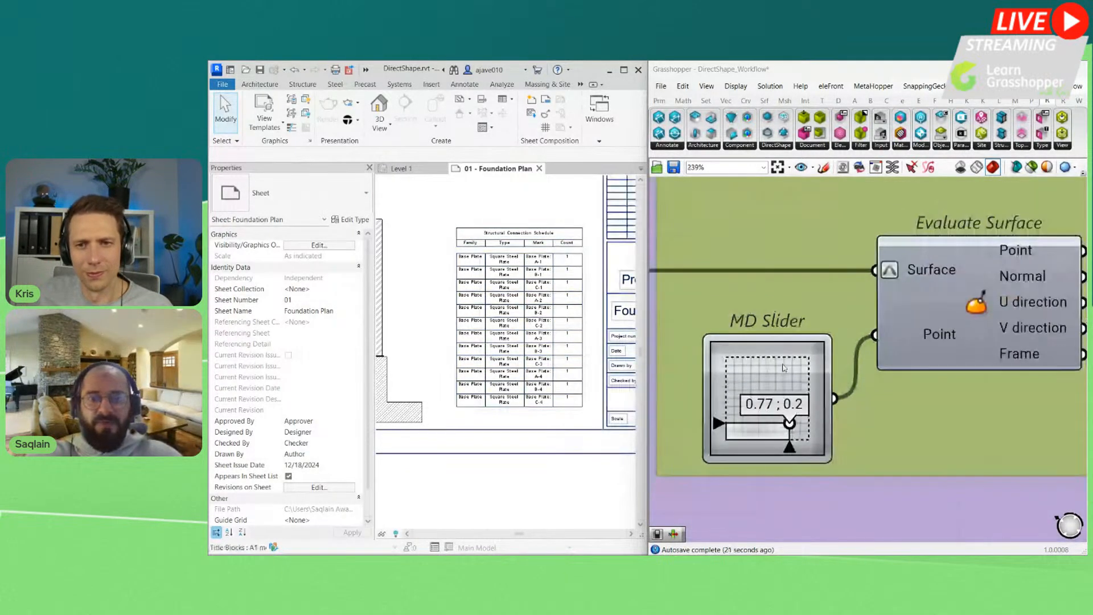
scroll(778, 381, "up", 3)
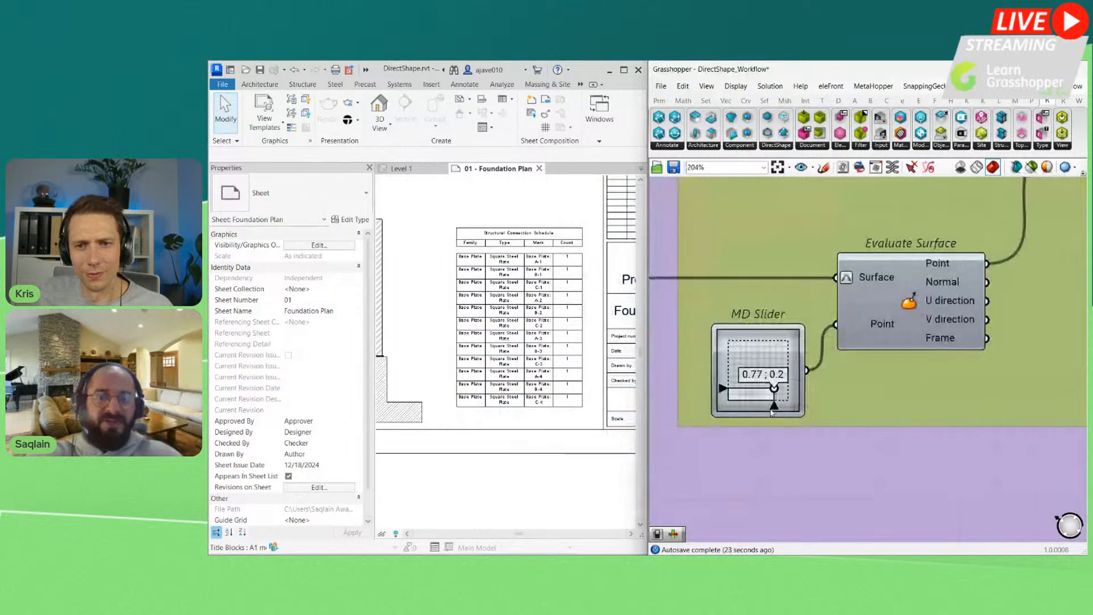
left_click_drag(772, 410, 779, 385)
Step: Connect Graphical Element to the Element input of Element Location in the Add Schedule group, aligning the schedule on the sheet
scroll(735, 412, "down", 7)
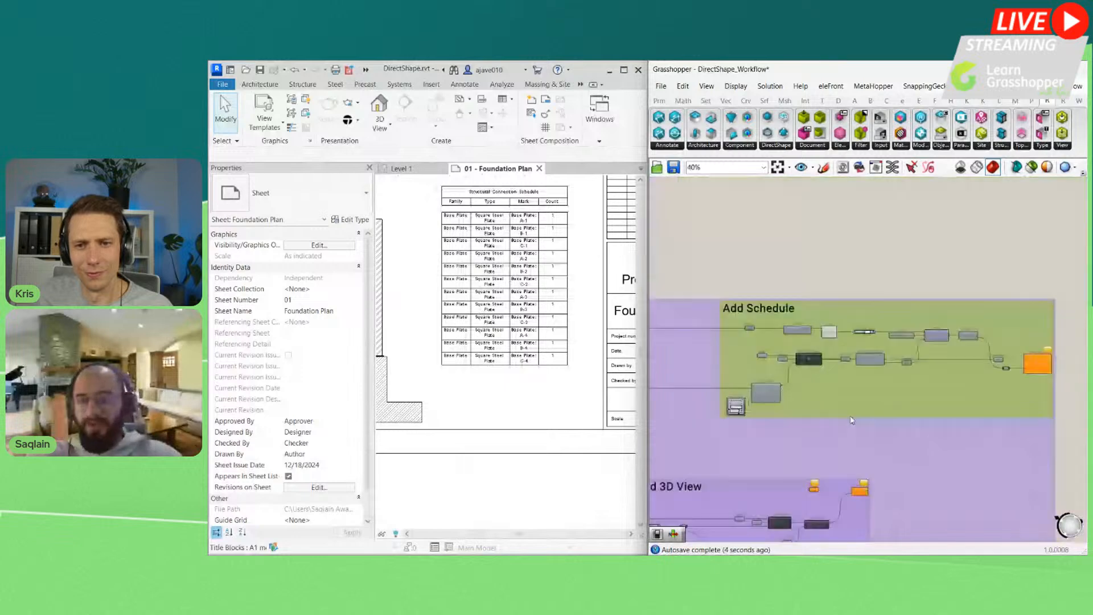
scroll(1044, 373, "up", 5)
right_click_drag(1055, 349, 943, 351)
scroll(905, 340, "up", 3)
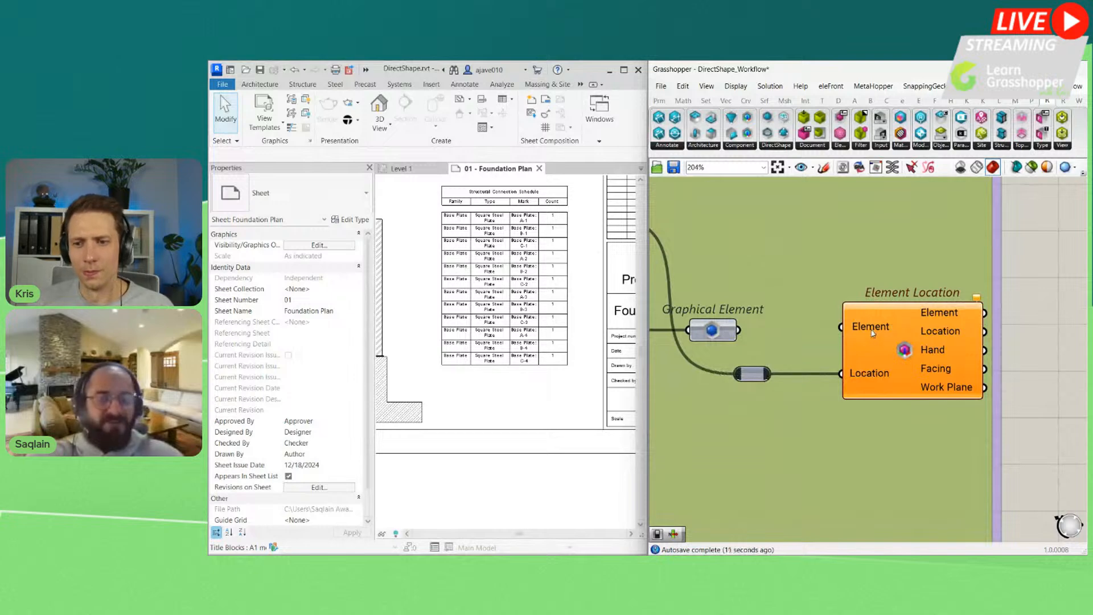
left_click_drag(739, 331, 828, 336)
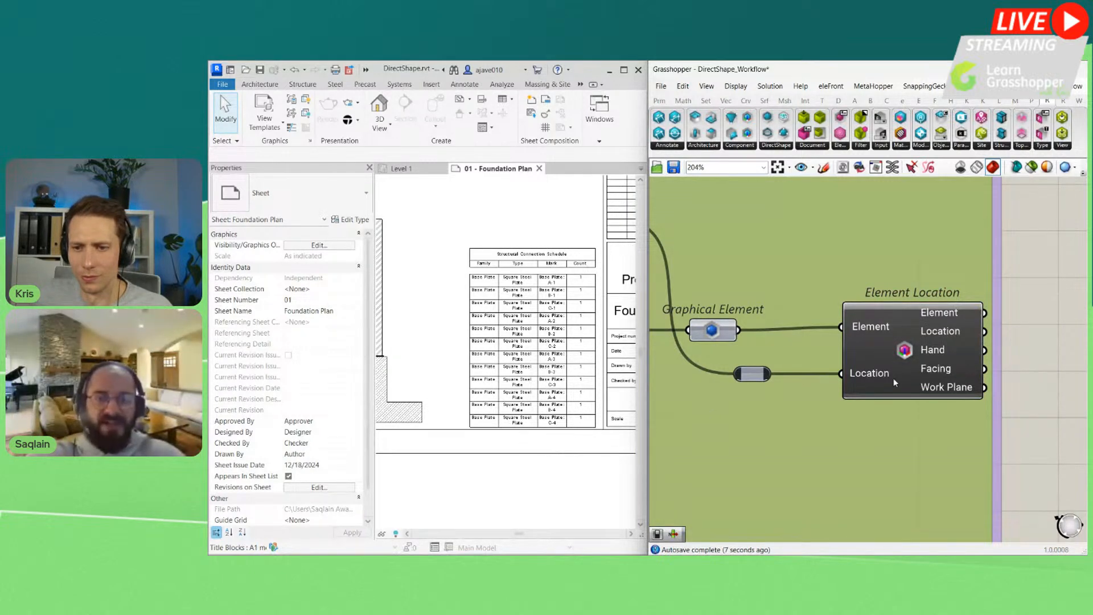
Step: Try Elements Schedule and Structural Columns Schedule in the Schedule parameter, then restore Structural Connection Schedule
scroll(806, 414, "down", 5)
scroll(806, 415, "up", 4)
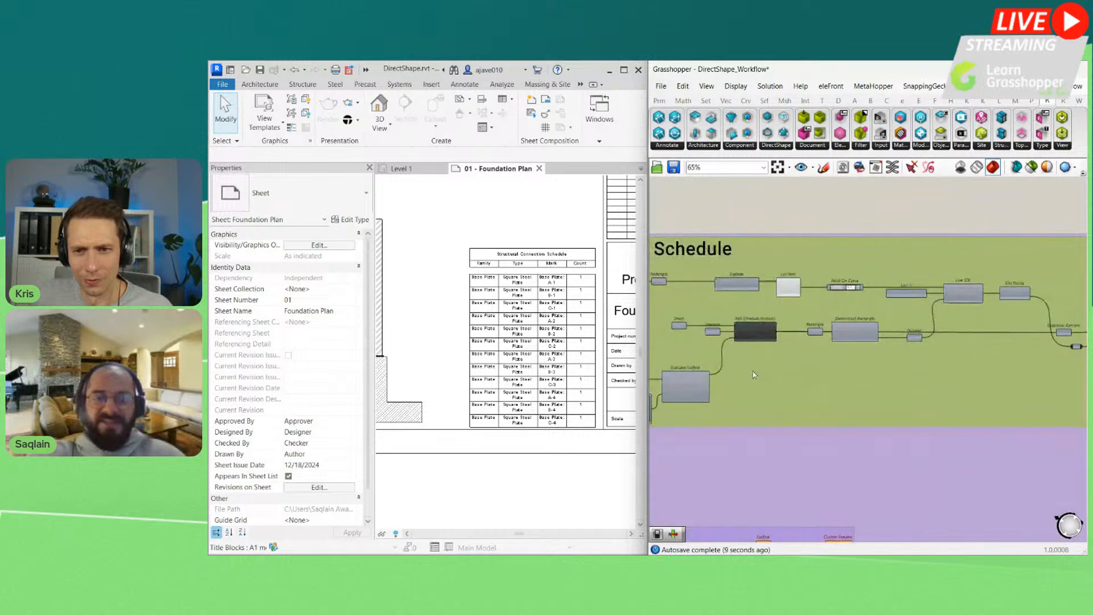
scroll(741, 370, "up", 4)
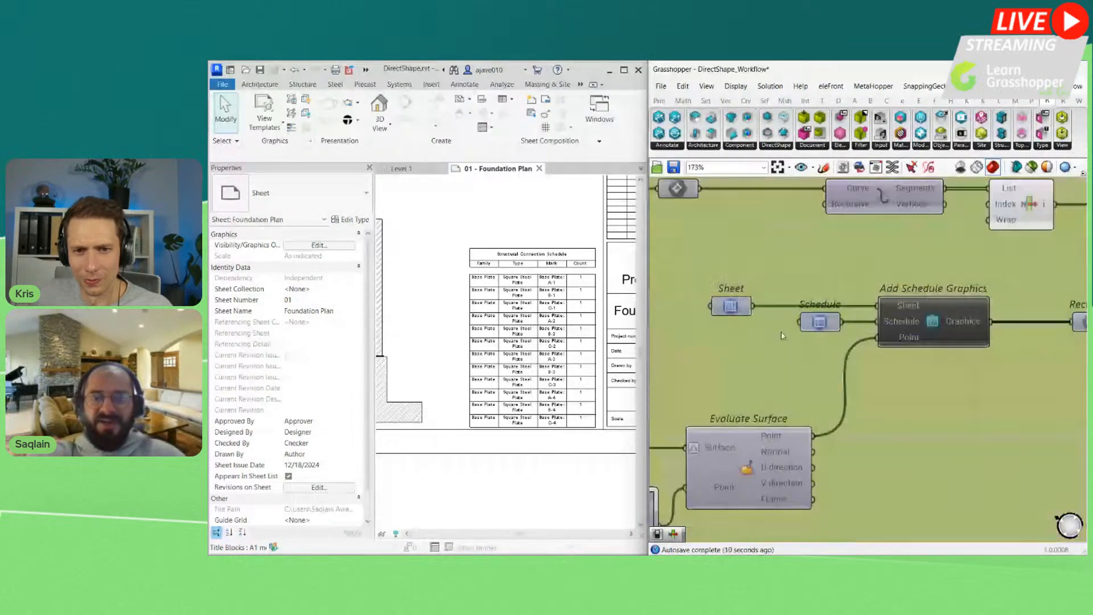
right_click(827, 333)
left_click(854, 411)
left_click(860, 430)
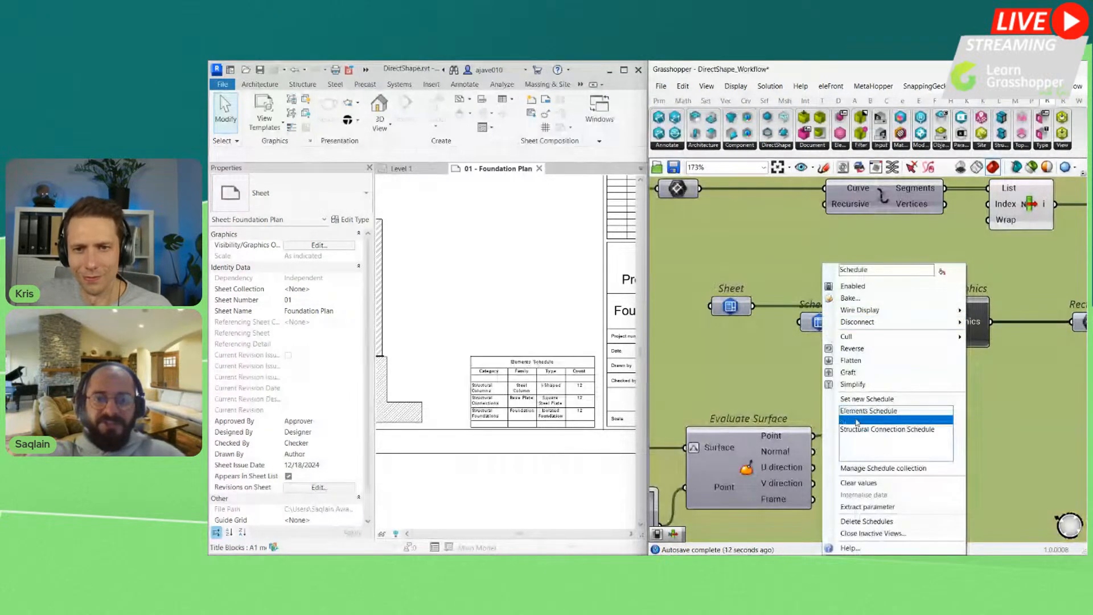
left_click(858, 421)
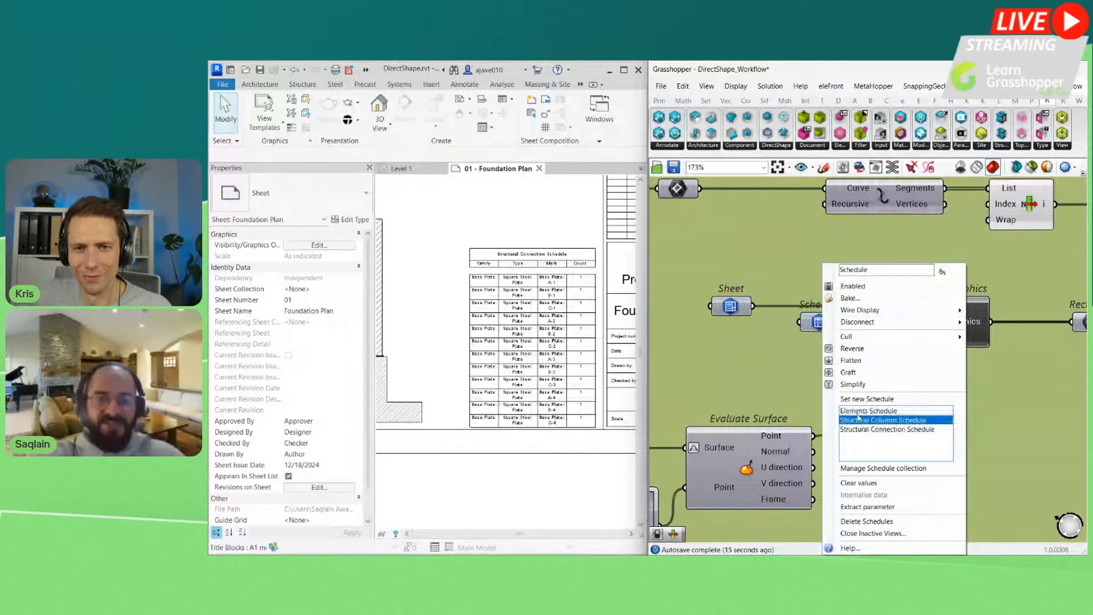
left_click(857, 412)
left_click(854, 430)
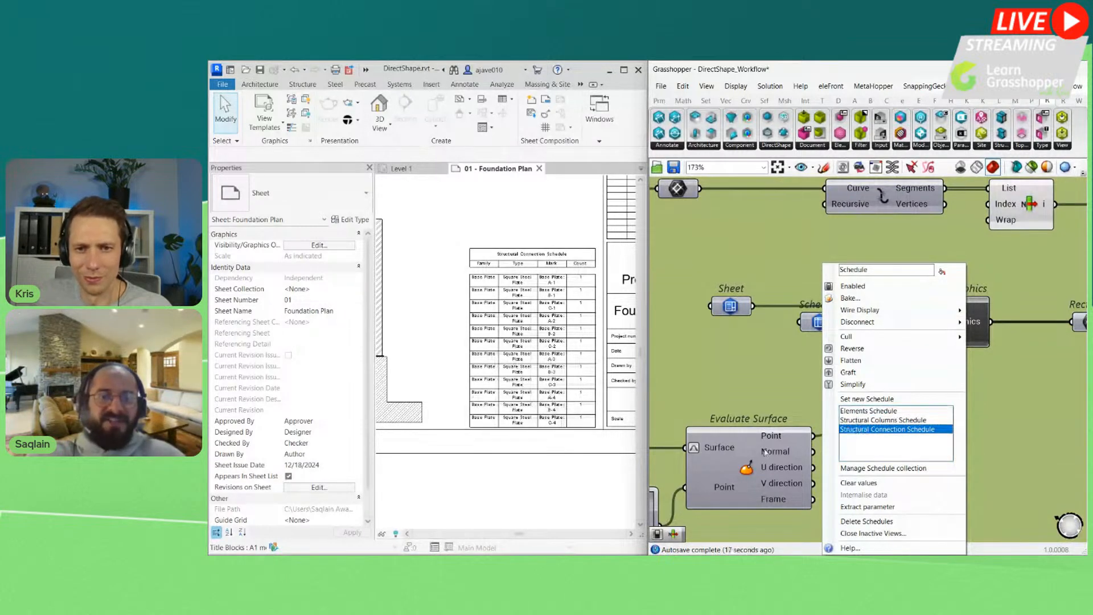
Step: Look over the complete Foundation Plan sheet and the definition's groups back to Add Sheet & Title Block
scroll(788, 366, "down", 4)
scroll(514, 380, "down", 5)
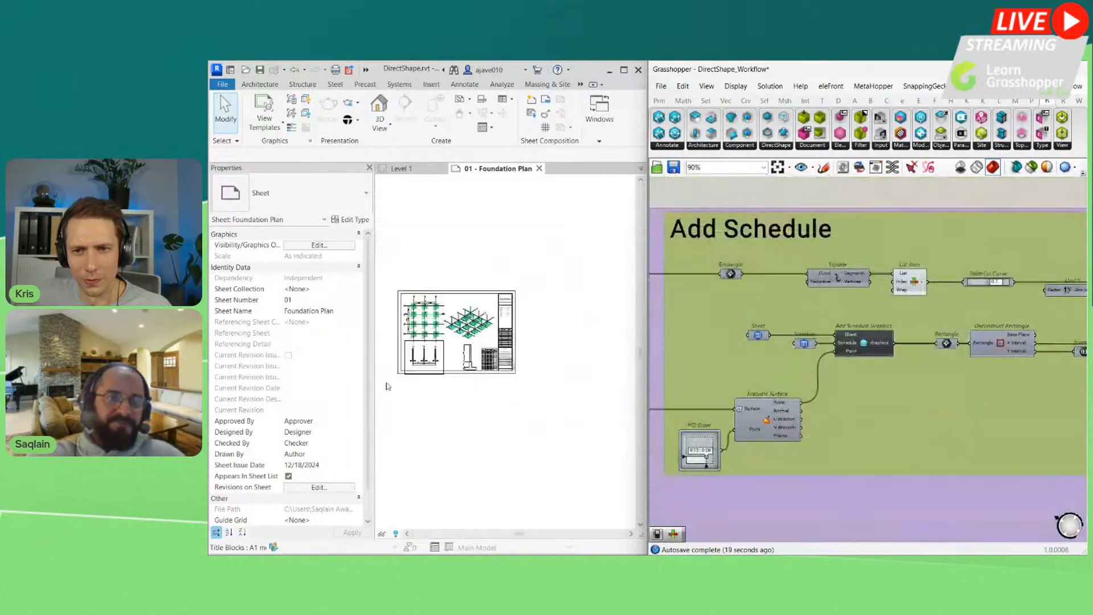
scroll(399, 381, "up", 2)
scroll(471, 339, "up", 1)
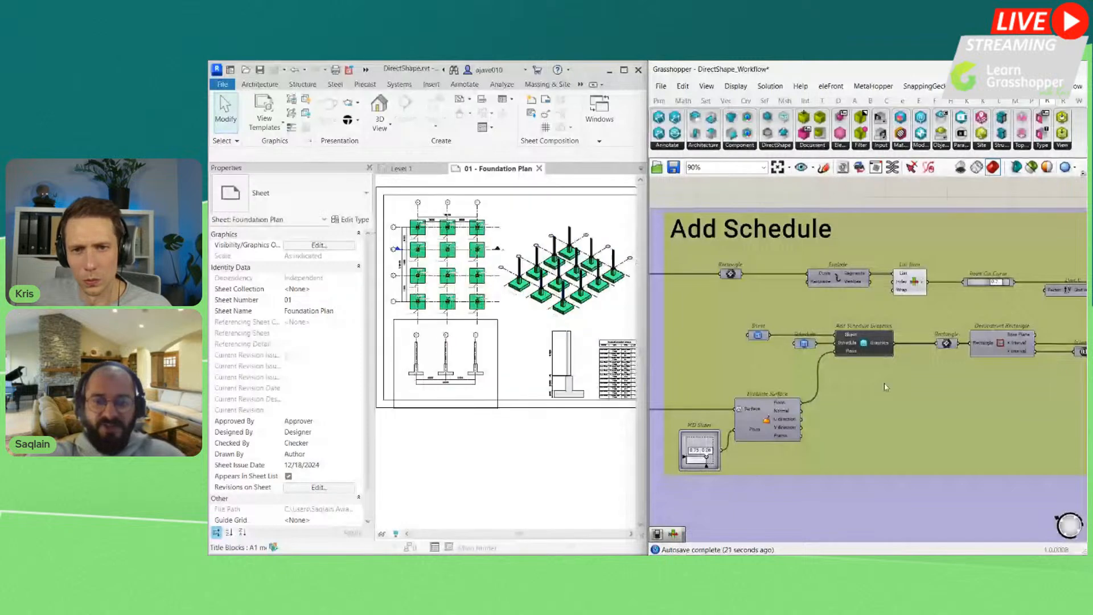
scroll(886, 388, "down", 6)
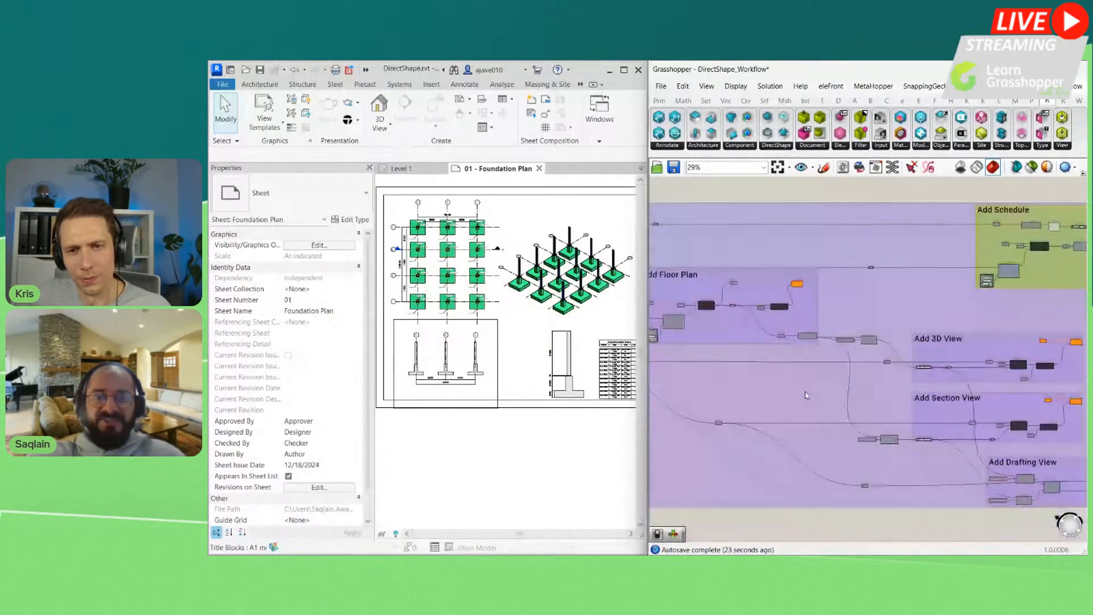
scroll(783, 397, "up", 8)
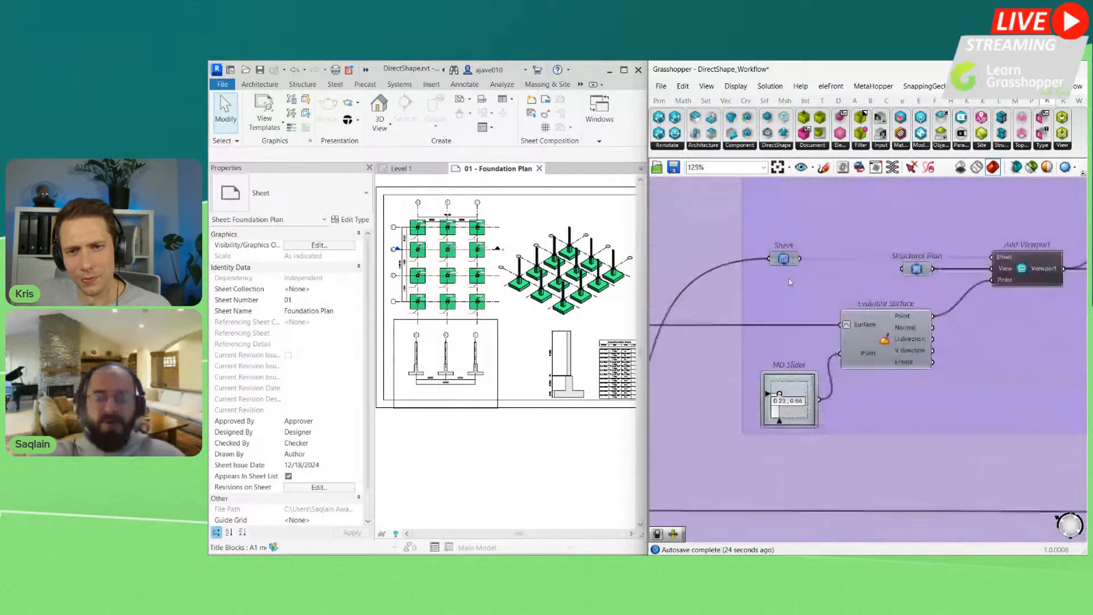
scroll(932, 255, "down", 5)
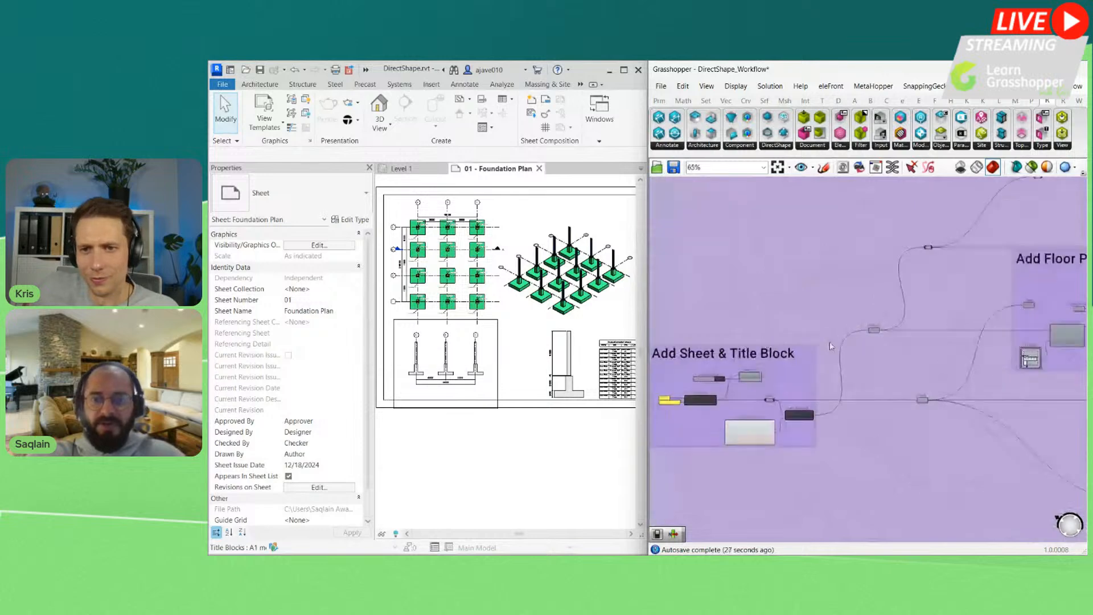
Step: Select the Rectangle parameter fed by Add Title Block, examine the preview in the Rhino viewport, and close the viewport window
scroll(964, 324, "up", 4)
left_click(971, 316)
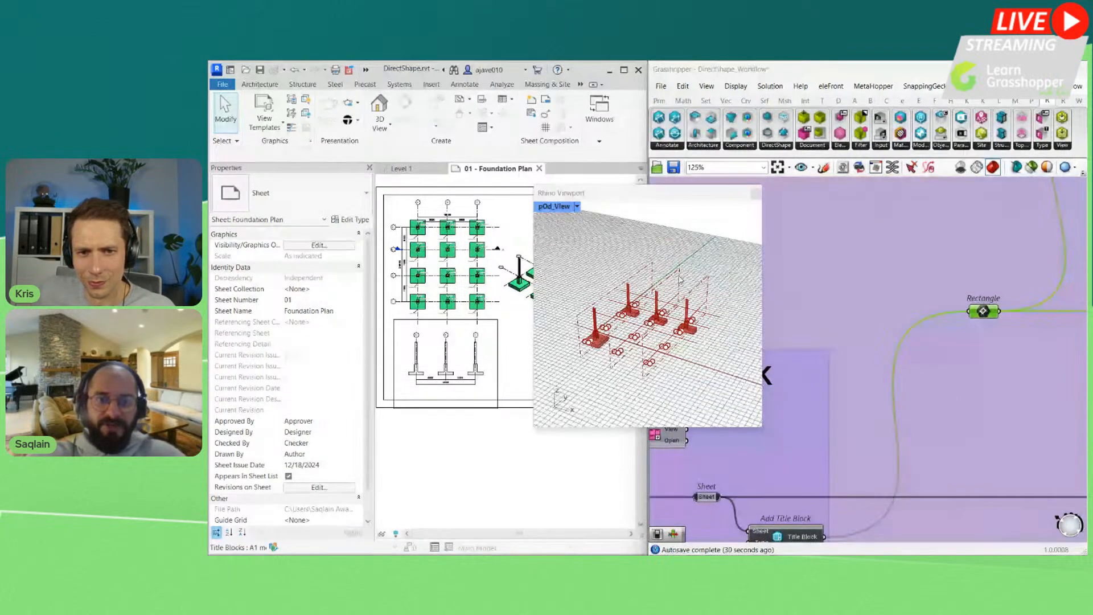
scroll(593, 350, "up", 5)
scroll(592, 350, "up", 6)
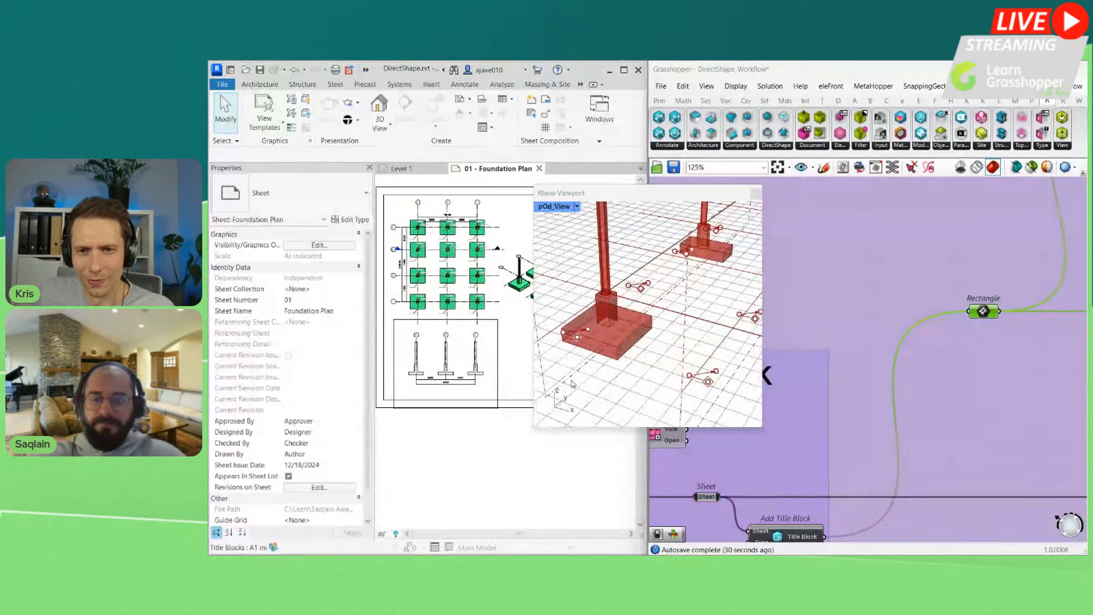
scroll(670, 262, "down", 10)
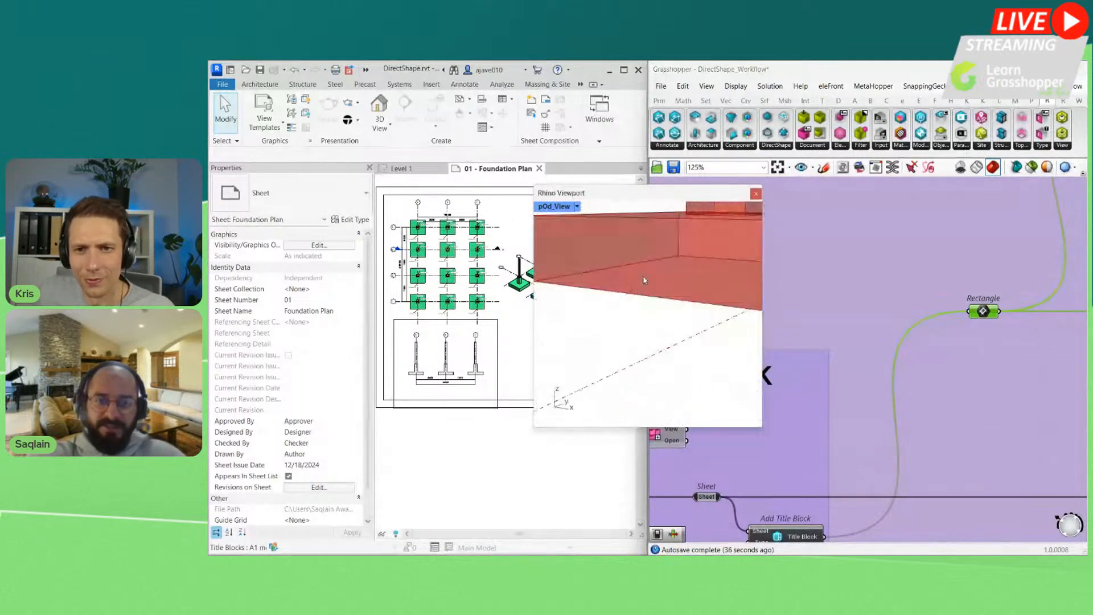
scroll(652, 329, "up", 10)
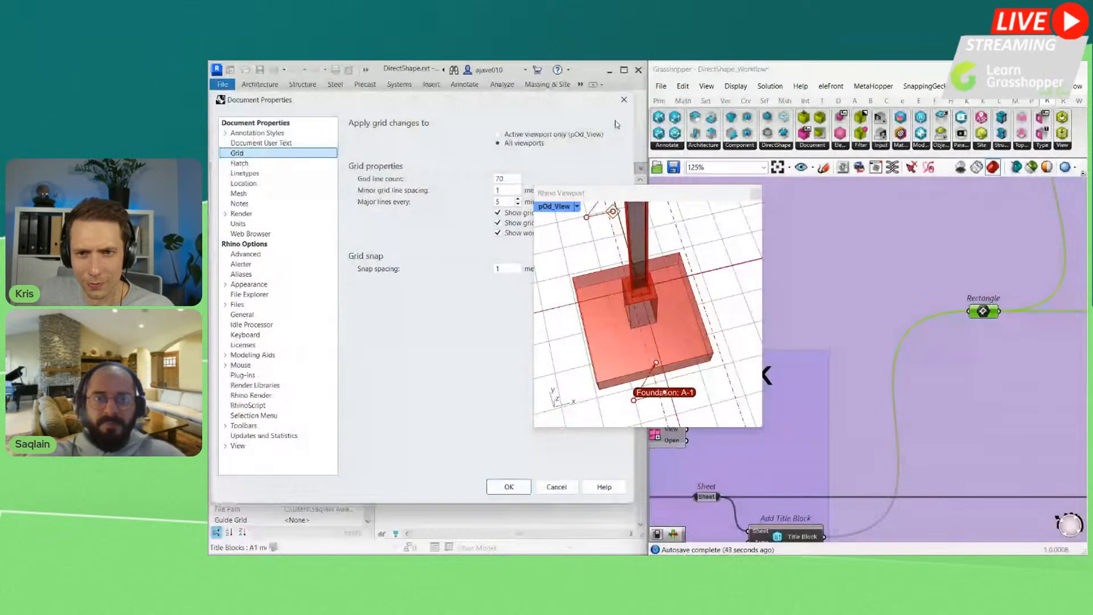
left_click(631, 101)
left_click(756, 194)
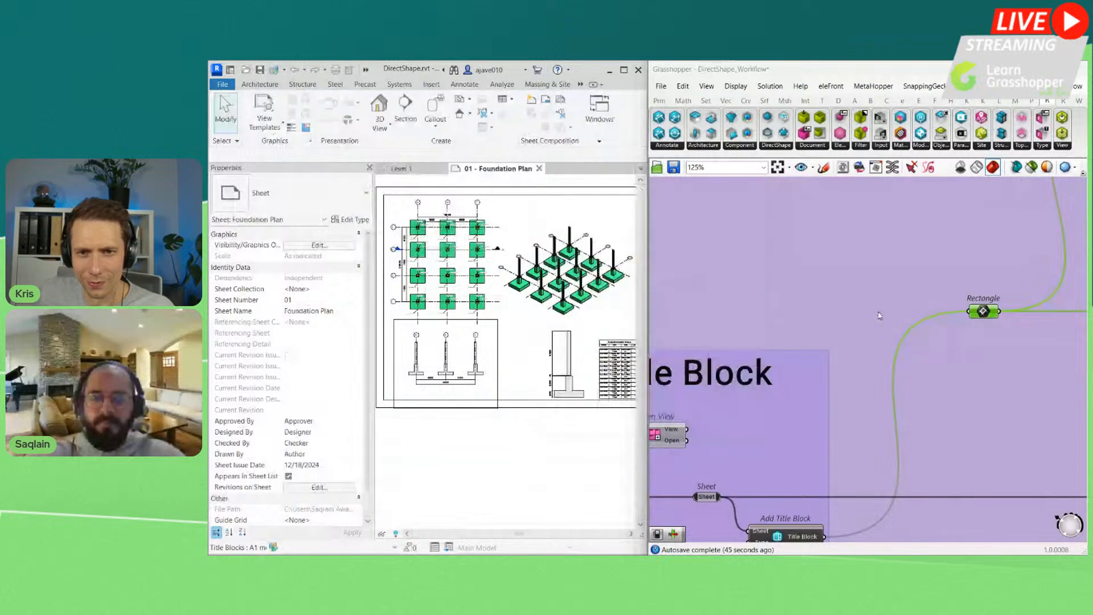
Step: Reopen the Rhino viewport and reselect the title block's Rectangle parameter to examine its outline near the origin
scroll(852, 361, "down", 10)
scroll(821, 370, "up", 6)
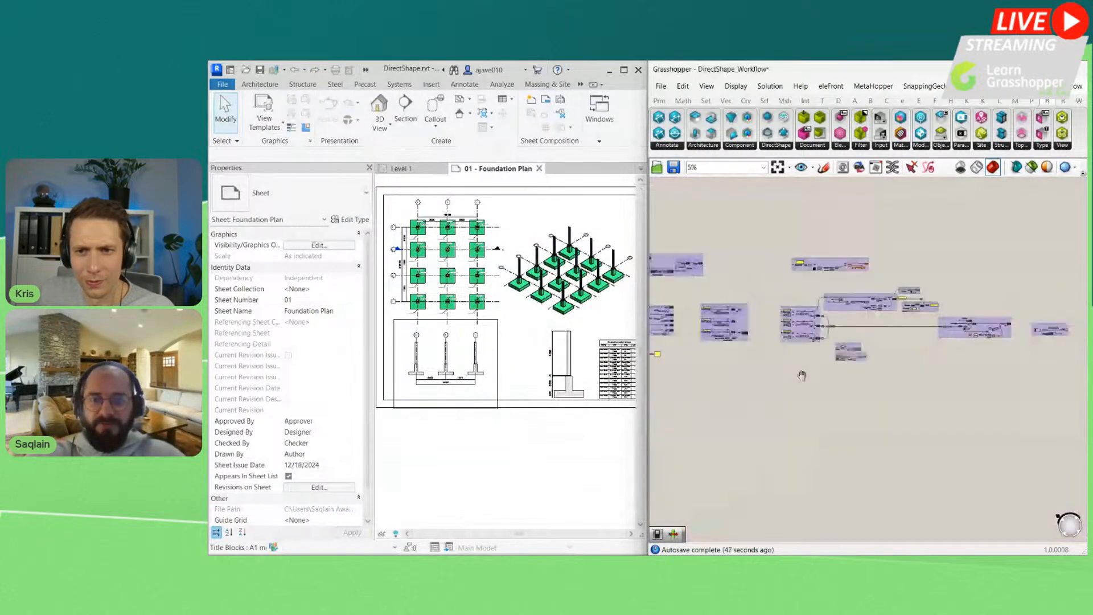
scroll(741, 360, "up", 8)
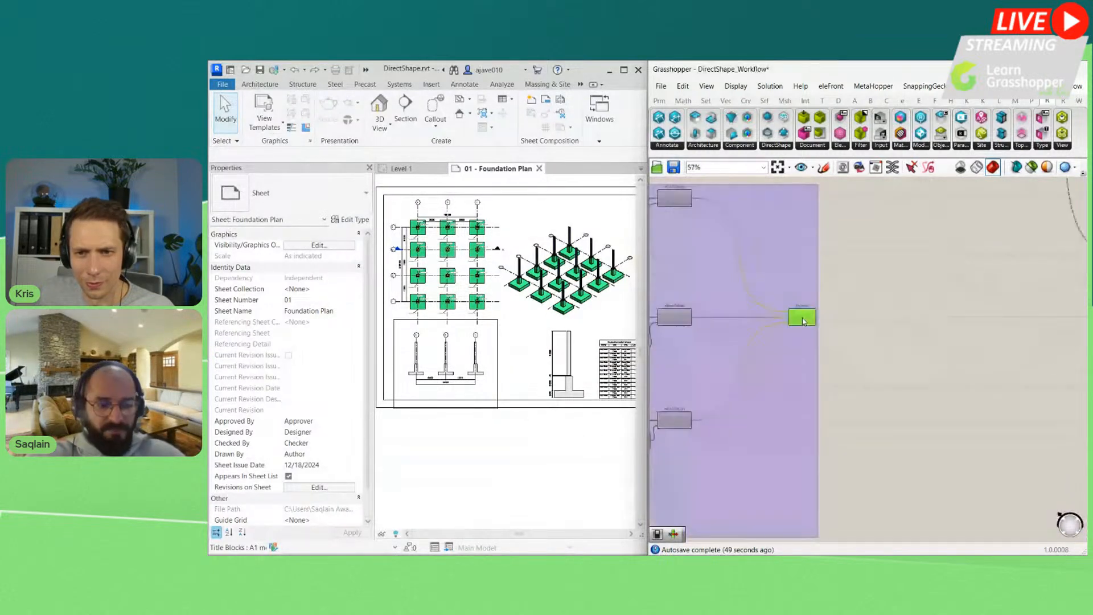
left_click(876, 167)
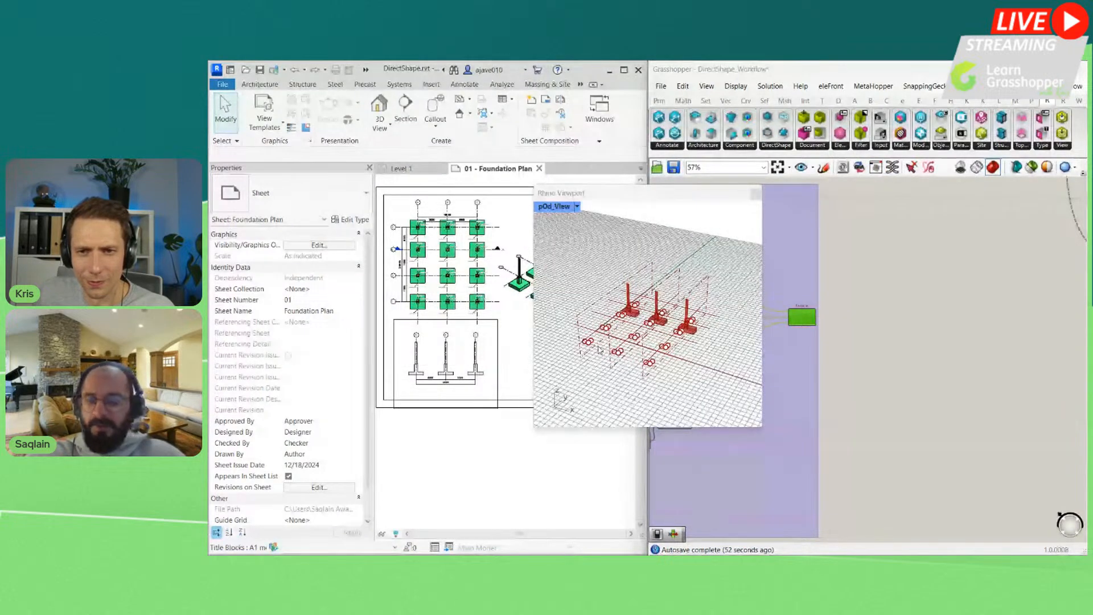
scroll(599, 350, "up", 3)
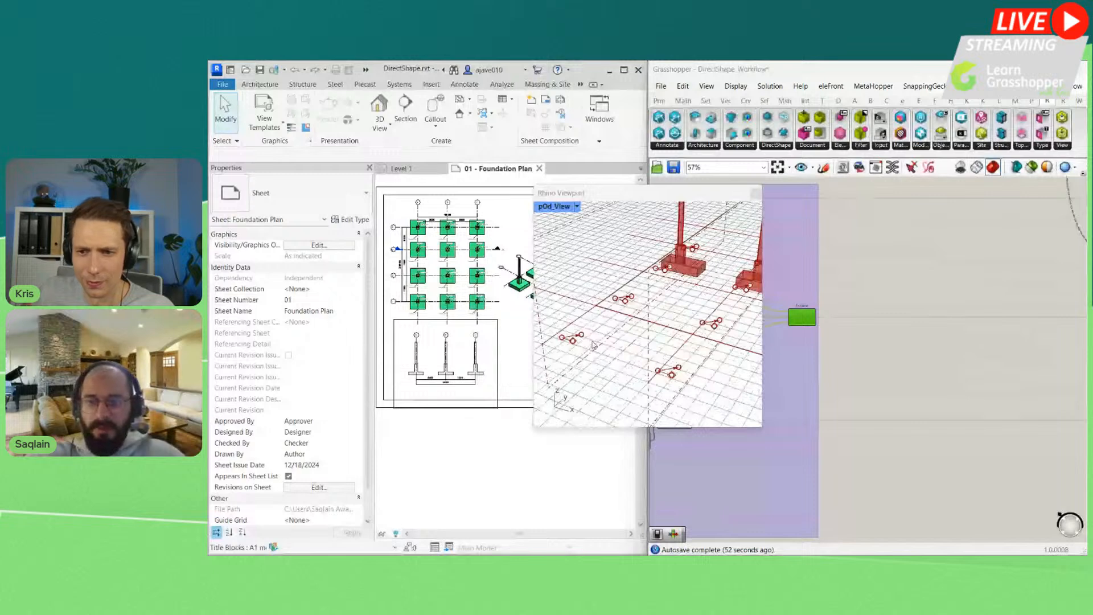
right_click_drag(593, 345, 617, 398)
right_click_drag(797, 387, 1025, 387)
scroll(814, 385, "up", 4)
left_click(814, 385)
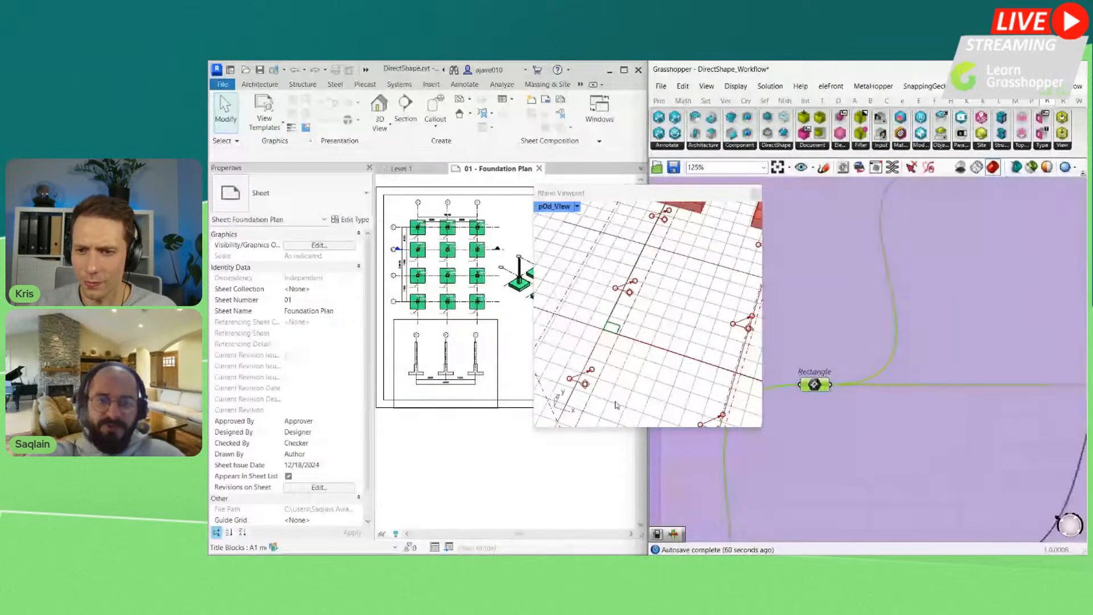
Step: Examine the title block rectangle's outline in the Rhino viewport, trace its wire to Evaluate Surface under Add Floor Plan, and close the viewport
scroll(632, 336, "up", 2)
right_click_drag(622, 334, 572, 354, "shift")
scroll(571, 354, "up", 5)
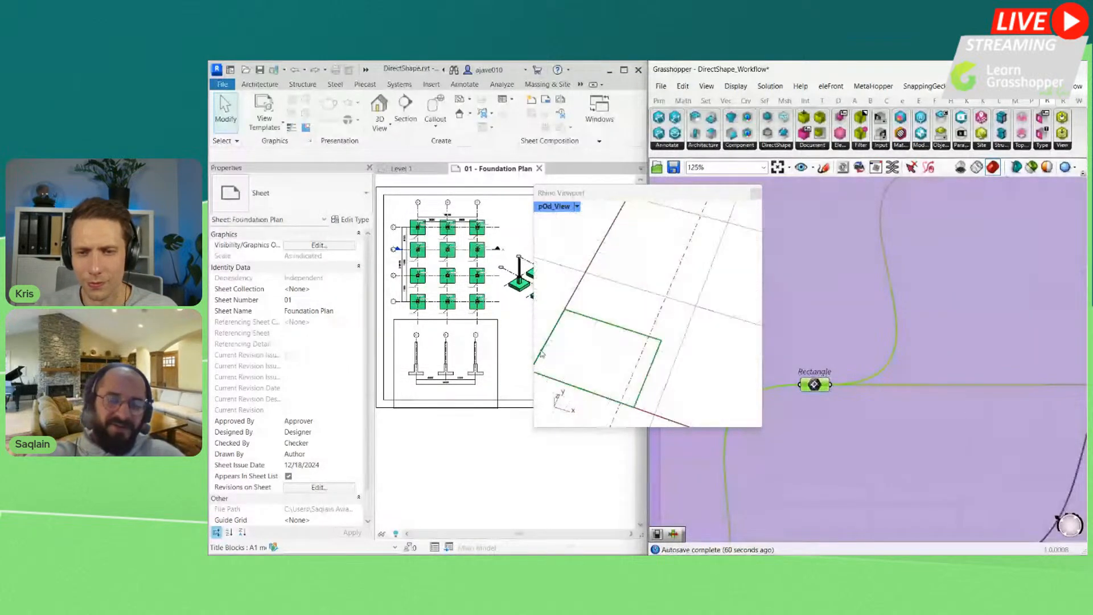
scroll(627, 371, "down", 4)
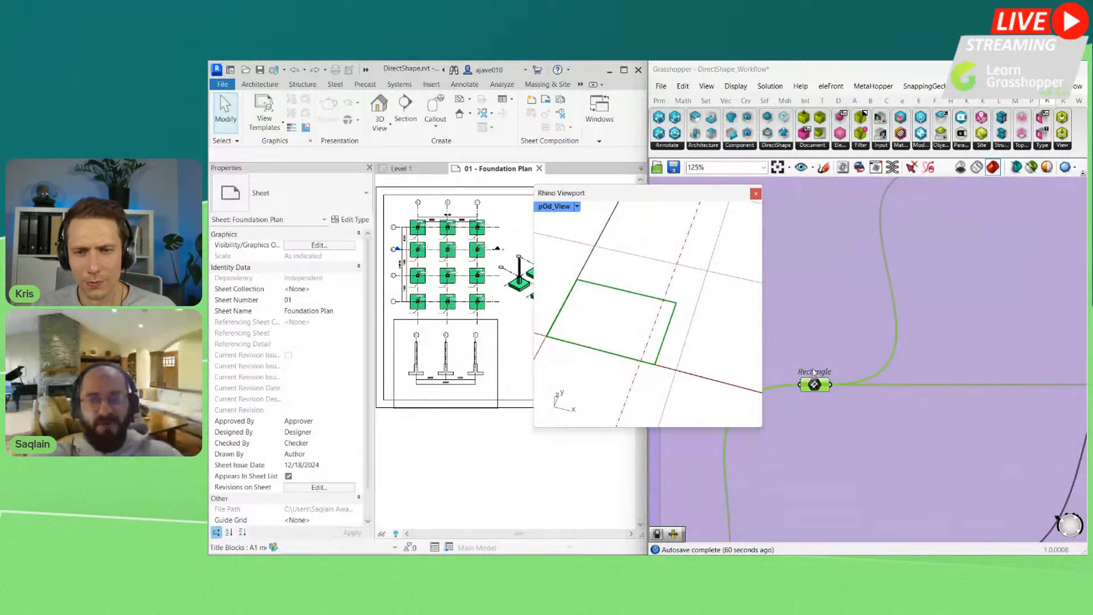
scroll(814, 378, "down", 5)
scroll(960, 380, "up", 2)
scroll(850, 359, "up", 3)
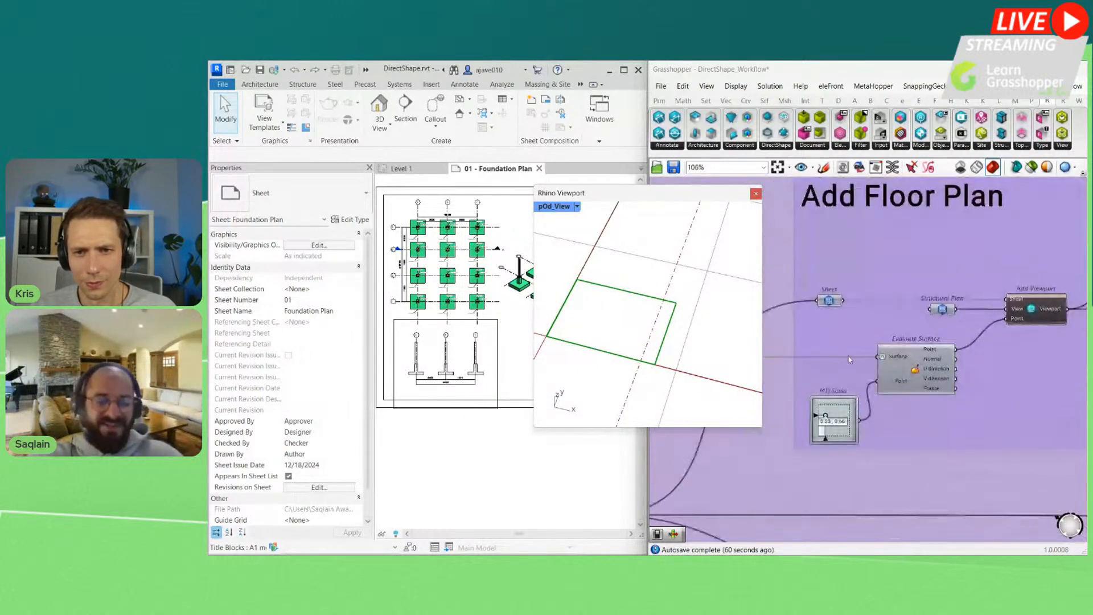
scroll(903, 393, "down", 1)
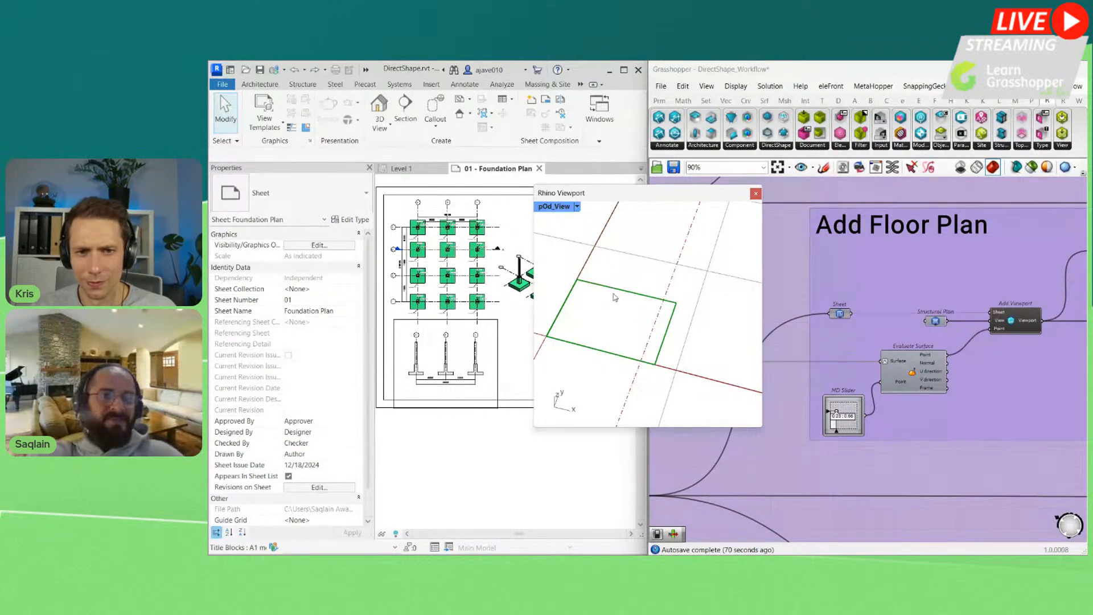
left_click(755, 195)
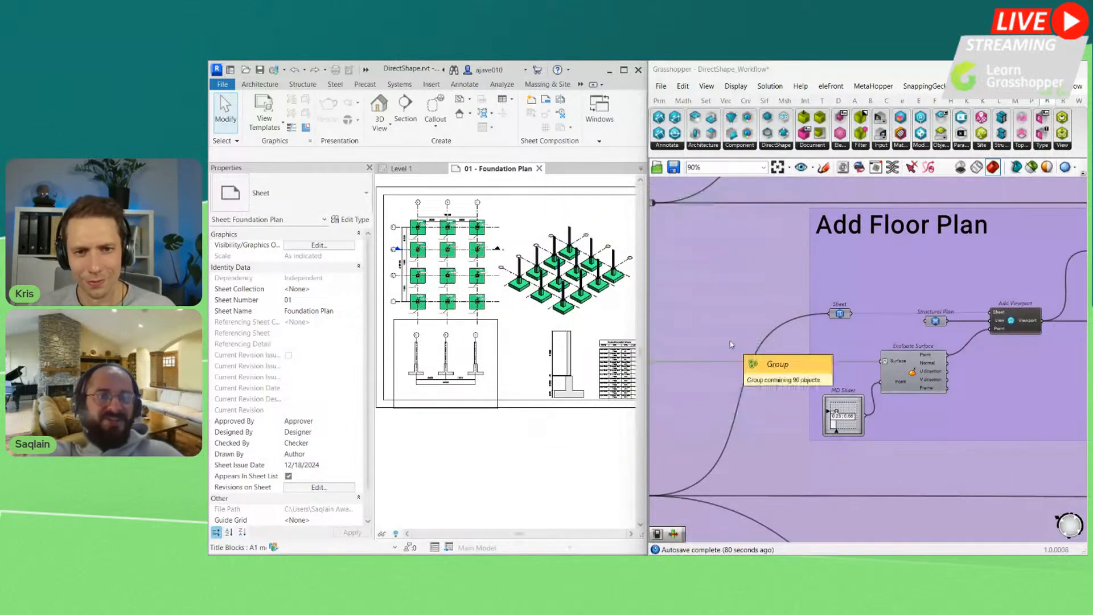
Step: Look over the Foundation Plan sheet in Revit, focusing on the section view and the footing drafting view
scroll(503, 210, "down", 2)
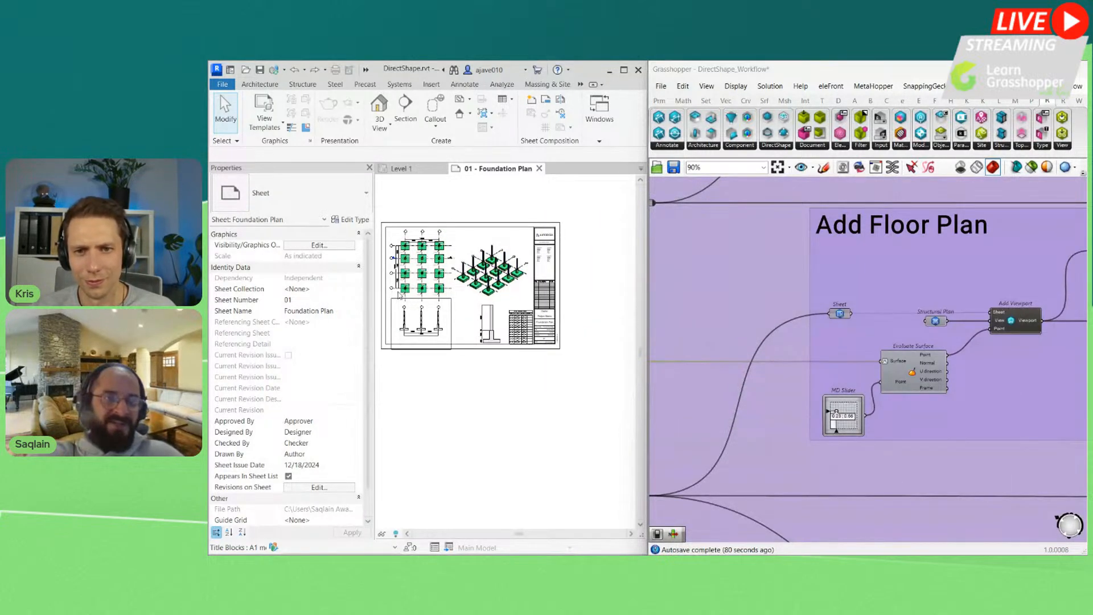
scroll(390, 274, "up", 1)
scroll(430, 272, "up", 1)
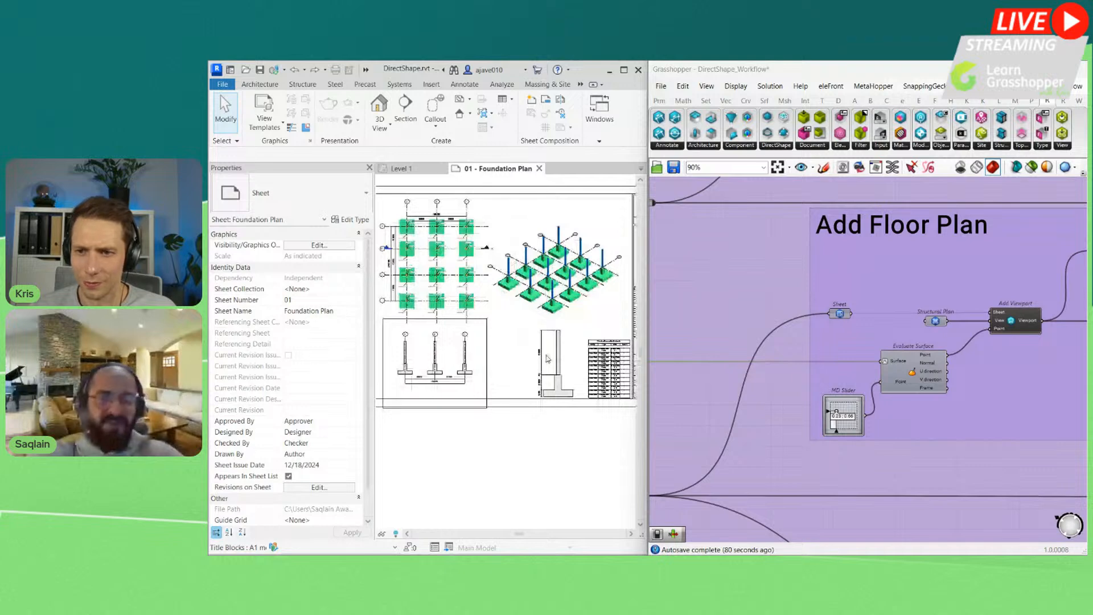
scroll(549, 350, "down", 1)
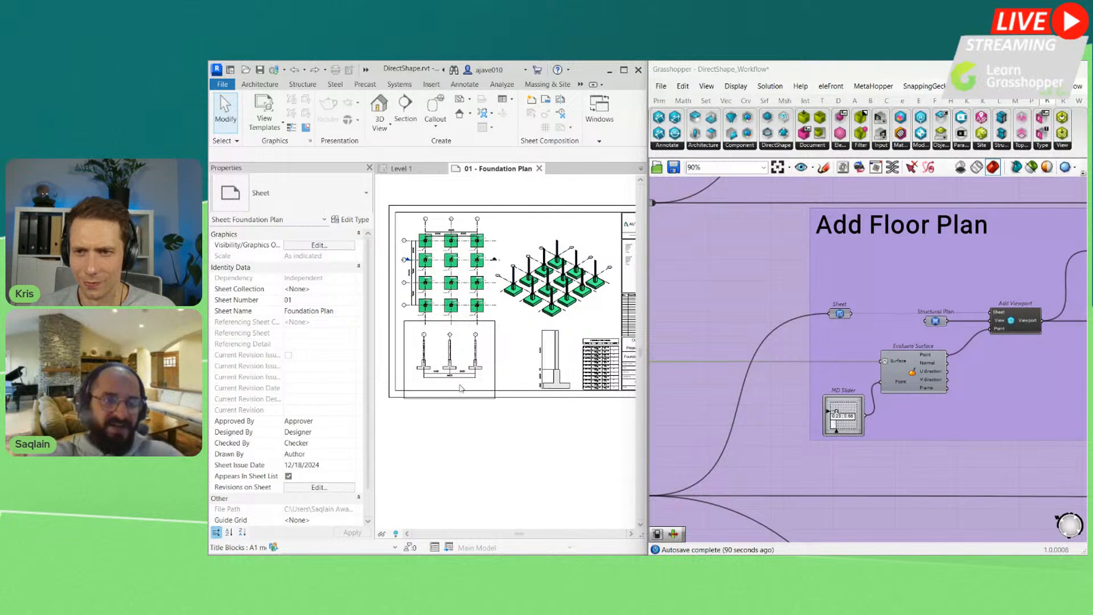
scroll(466, 356, "up", 1)
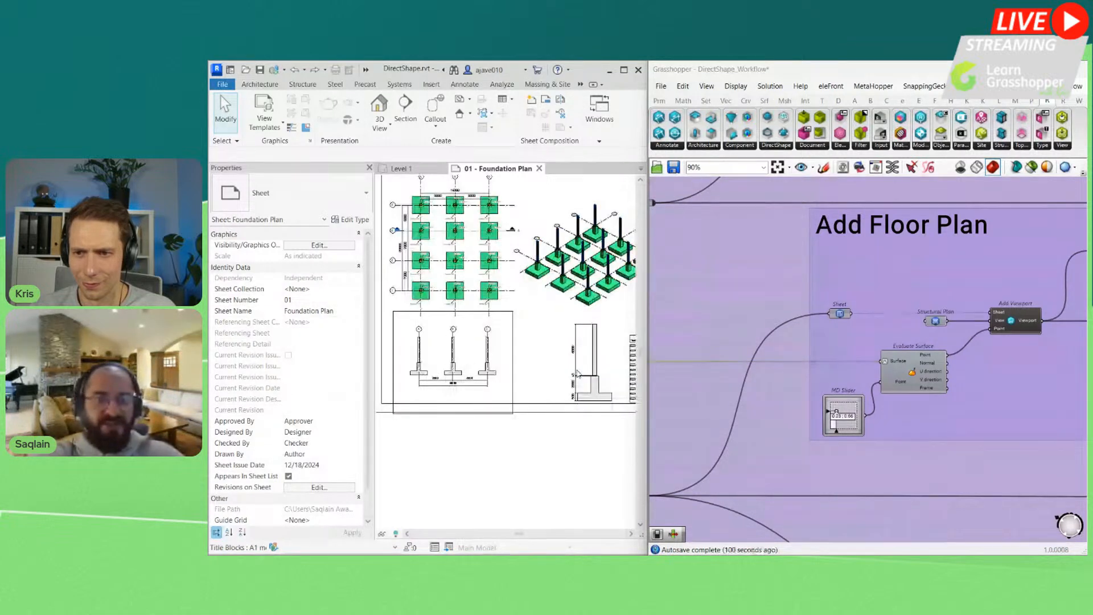
scroll(592, 373, "up", 1)
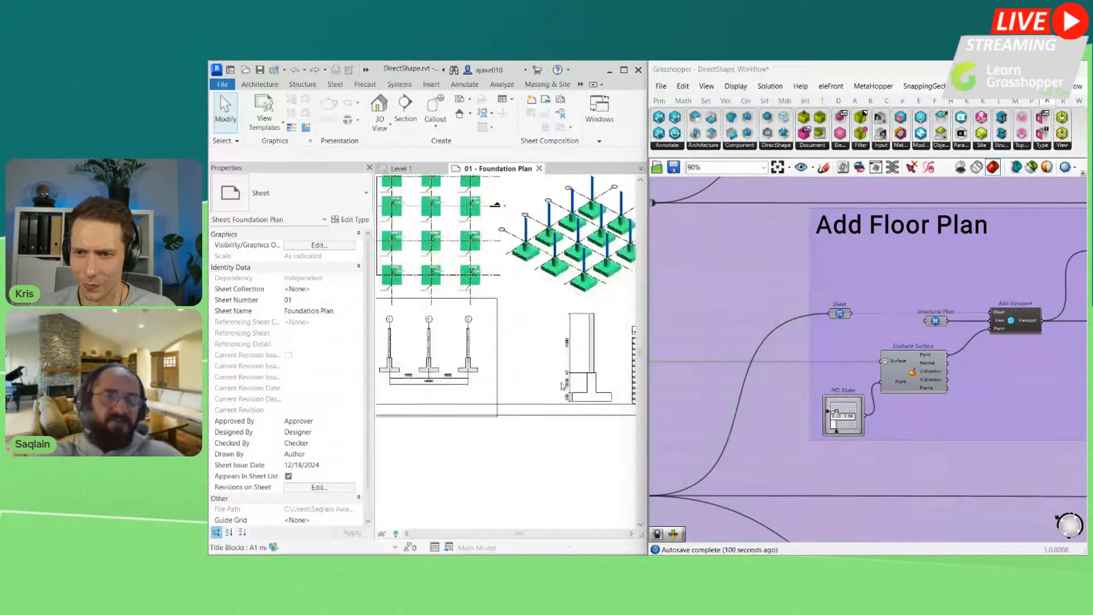
Step: In the Add 3D View group, connect Add Viewport's Viewport output to the Surface parameter and show the Rhino viewport
left_click(778, 167)
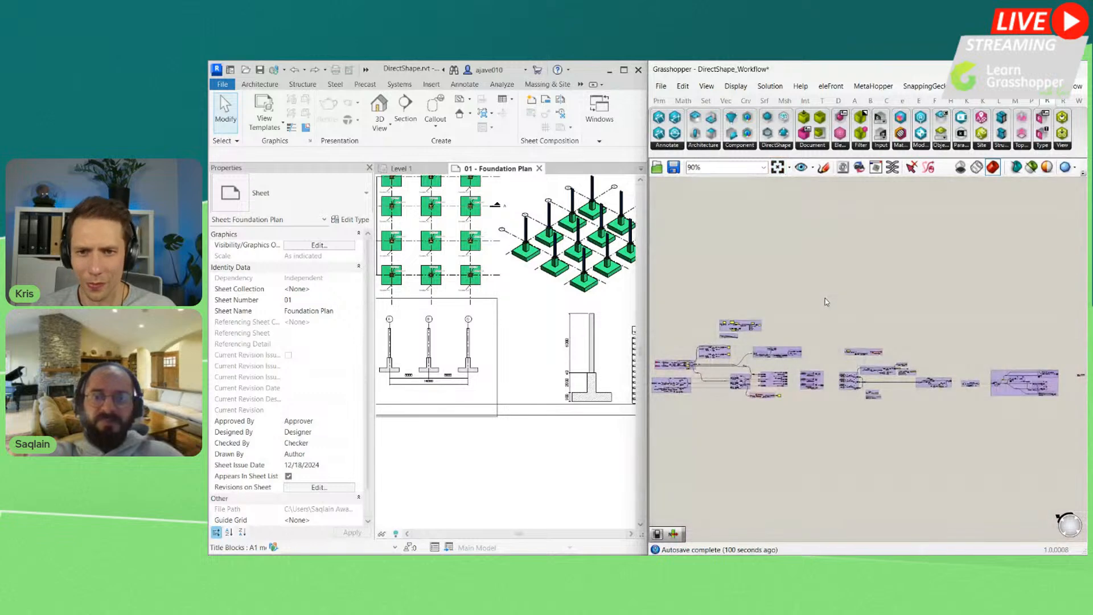
scroll(978, 352, "up", 5)
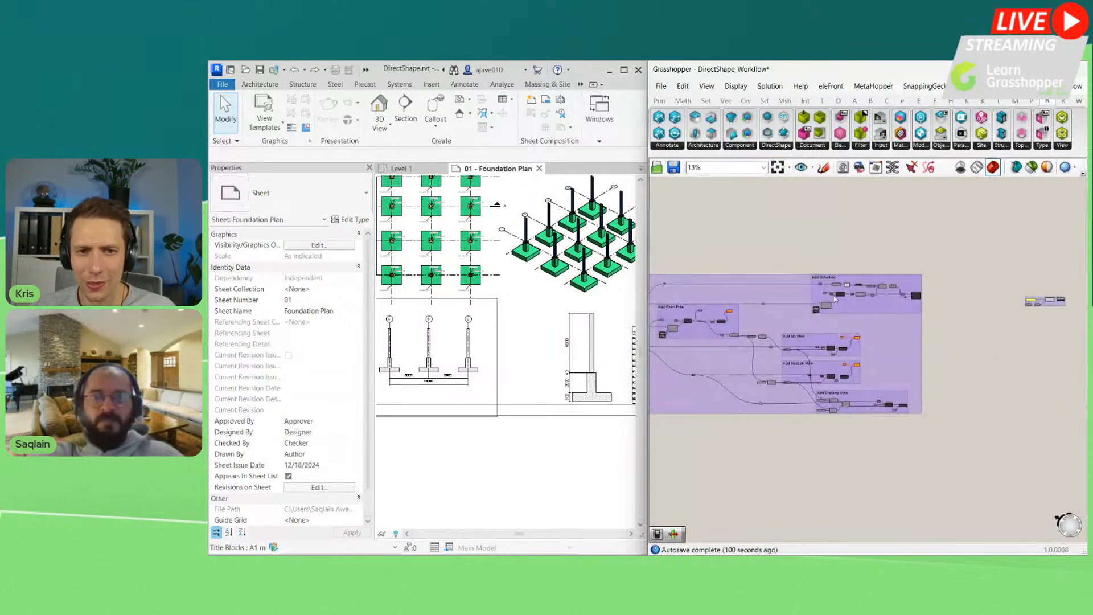
scroll(847, 306, "up", 6)
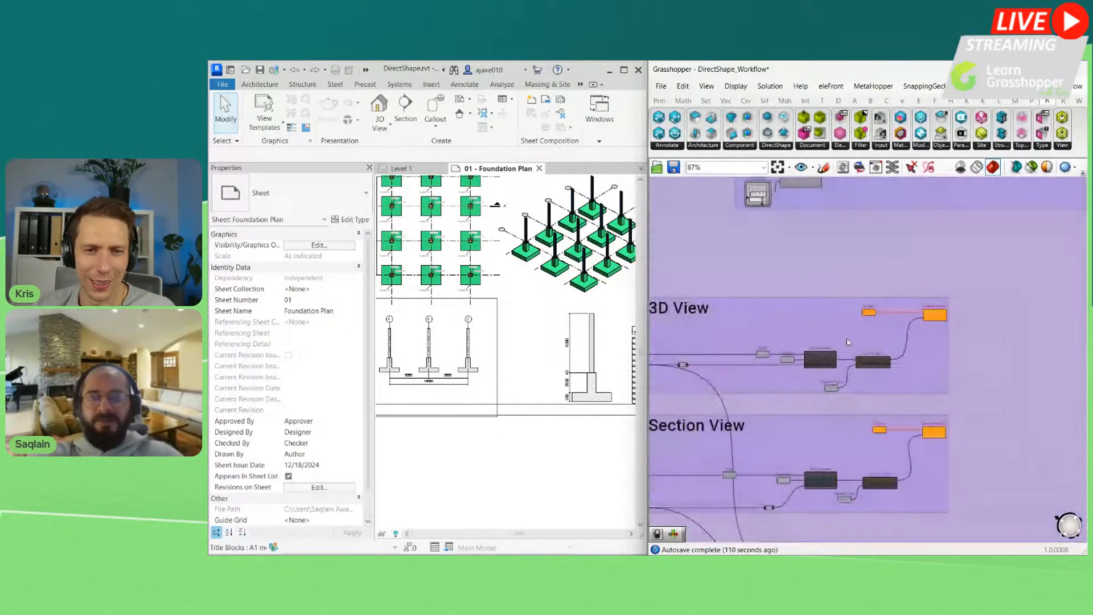
scroll(848, 342, "up", 3)
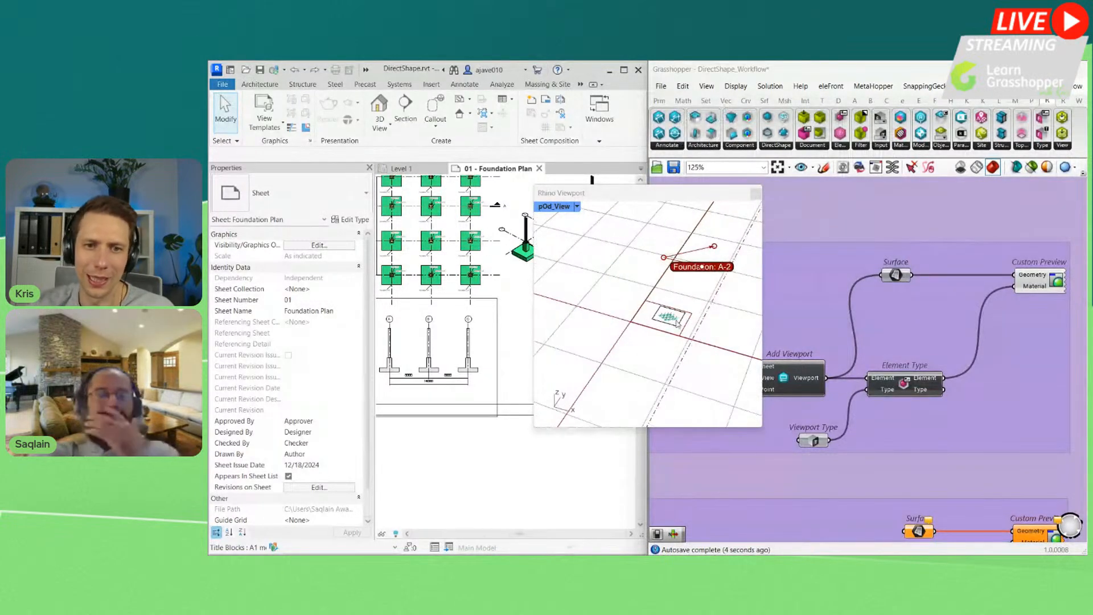
Step: Examine the 3D view's custom preview inside the title block rectangle in the Rhino viewport, repositioning the viewport window beside the definition
scroll(688, 346, "up", 2)
right_click_drag(688, 345, 673, 329)
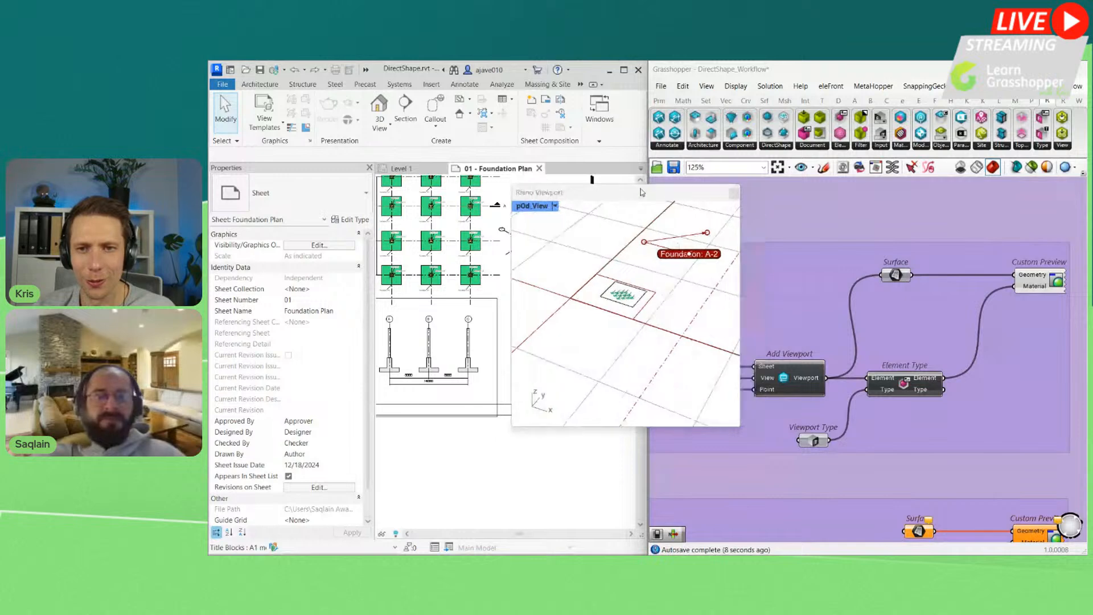
left_click_drag(675, 193, 610, 165)
scroll(593, 310, "up", 5)
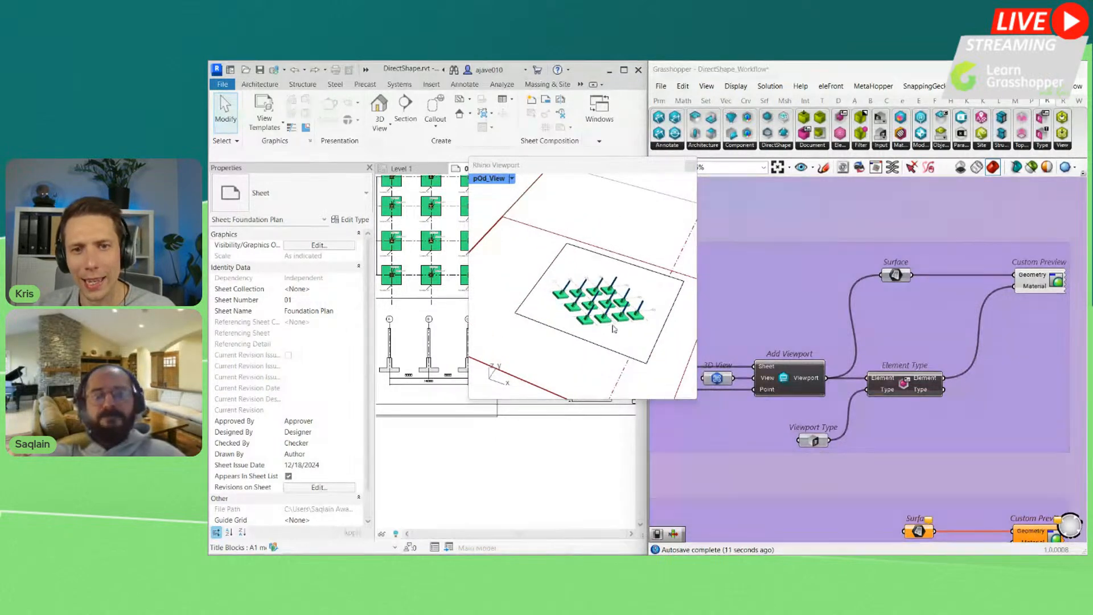
scroll(614, 330, "down", 5)
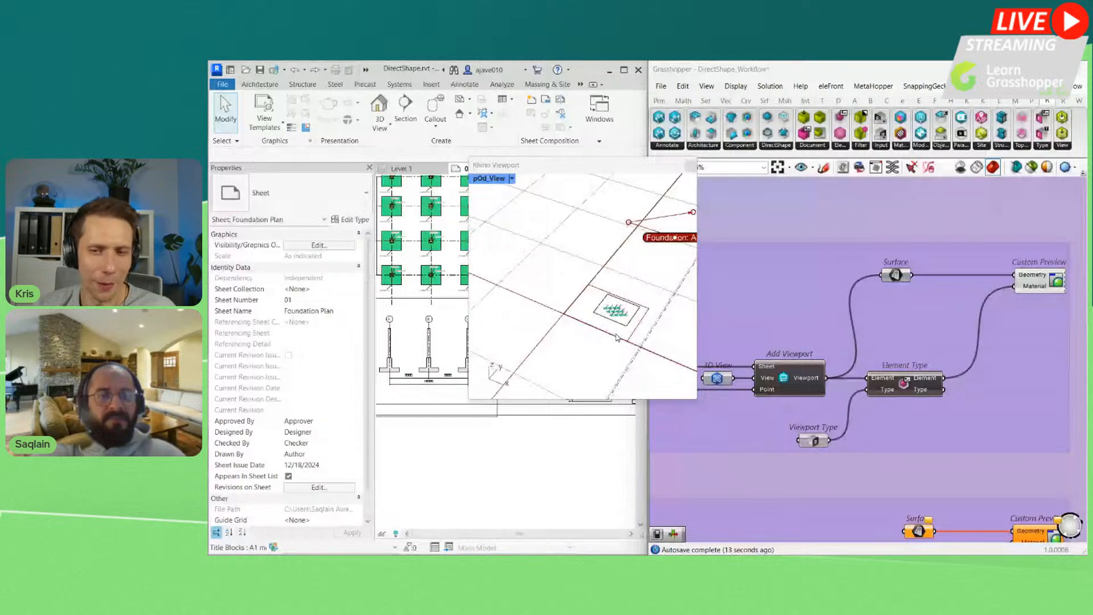
right_click(617, 337)
left_click(623, 343)
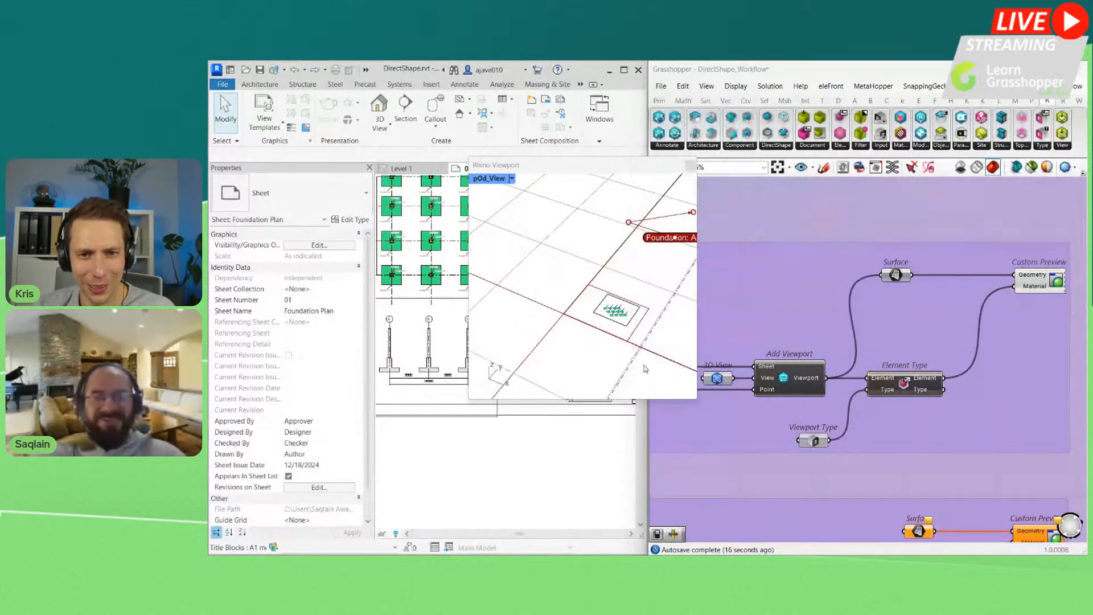
right_click_drag(640, 357, 640, 352)
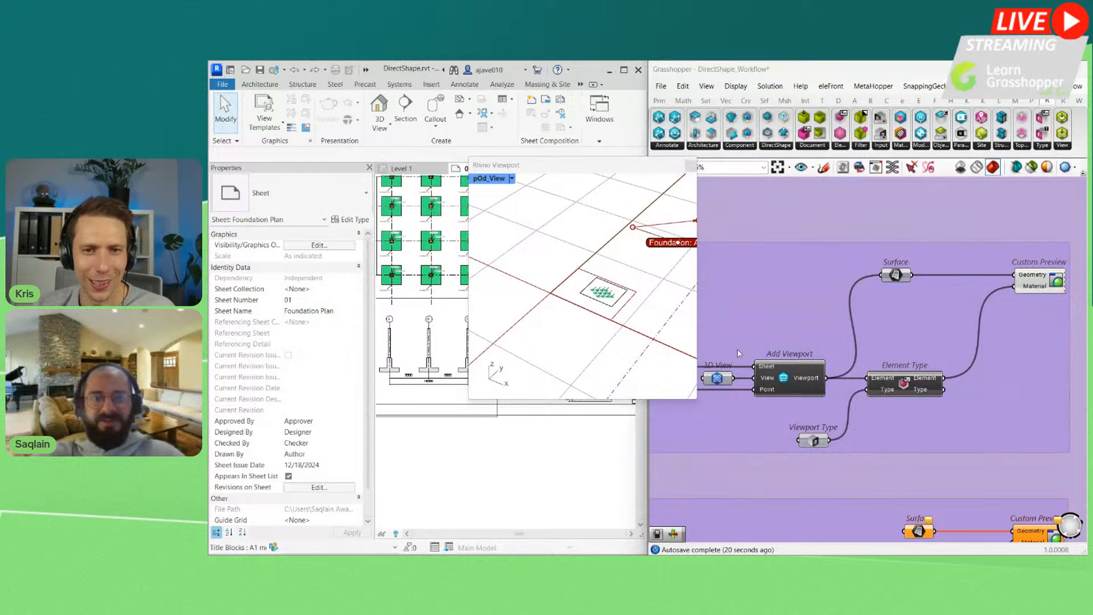
right_click_drag(660, 343, 615, 332)
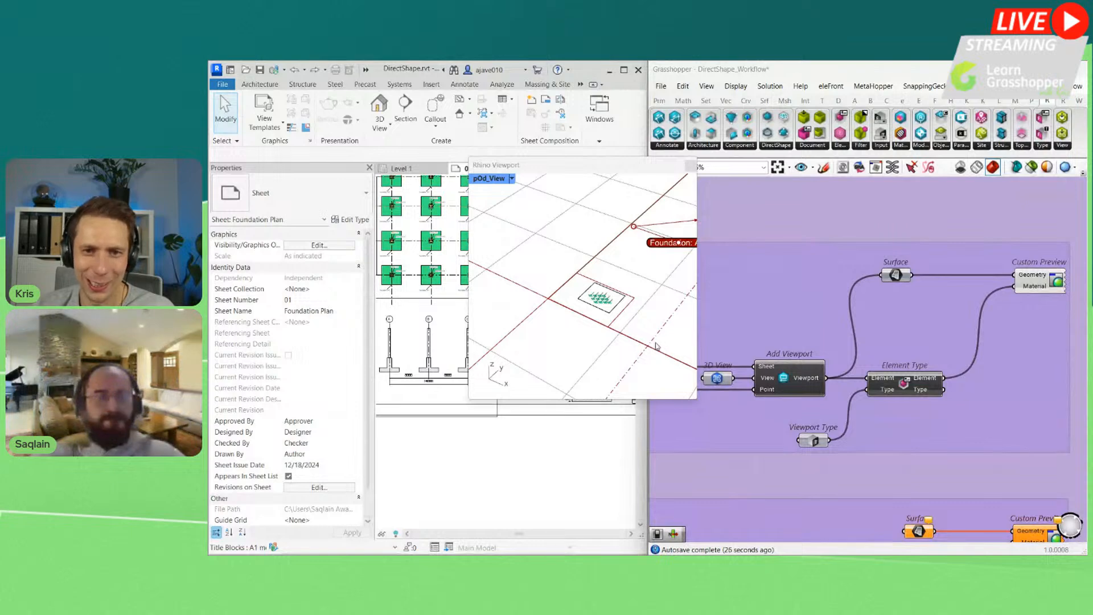
right_click_drag(651, 354, 647, 344)
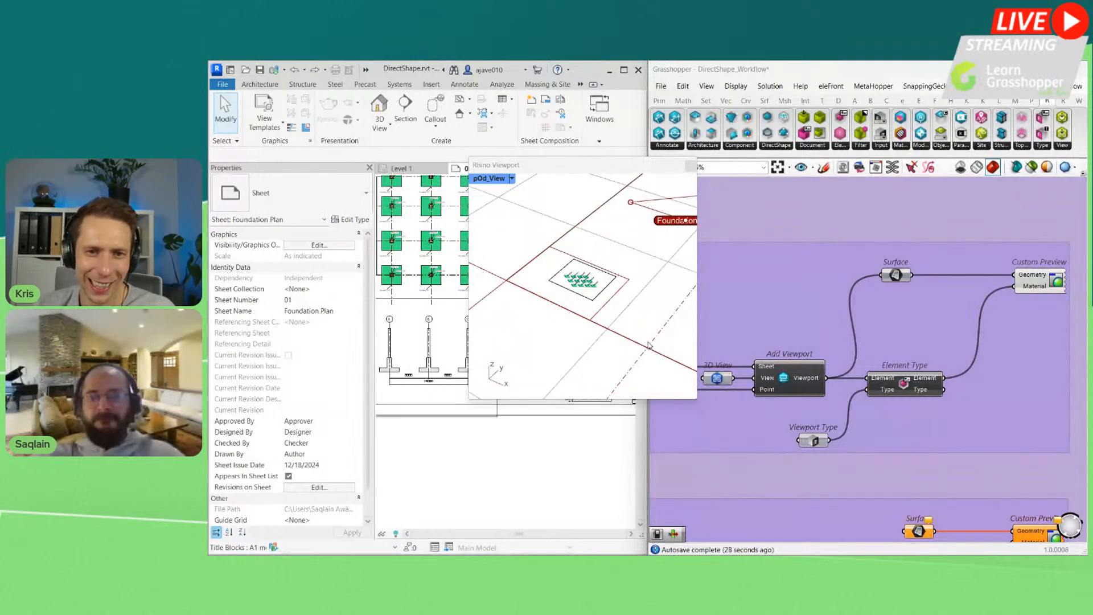
left_click_drag(588, 168, 562, 147)
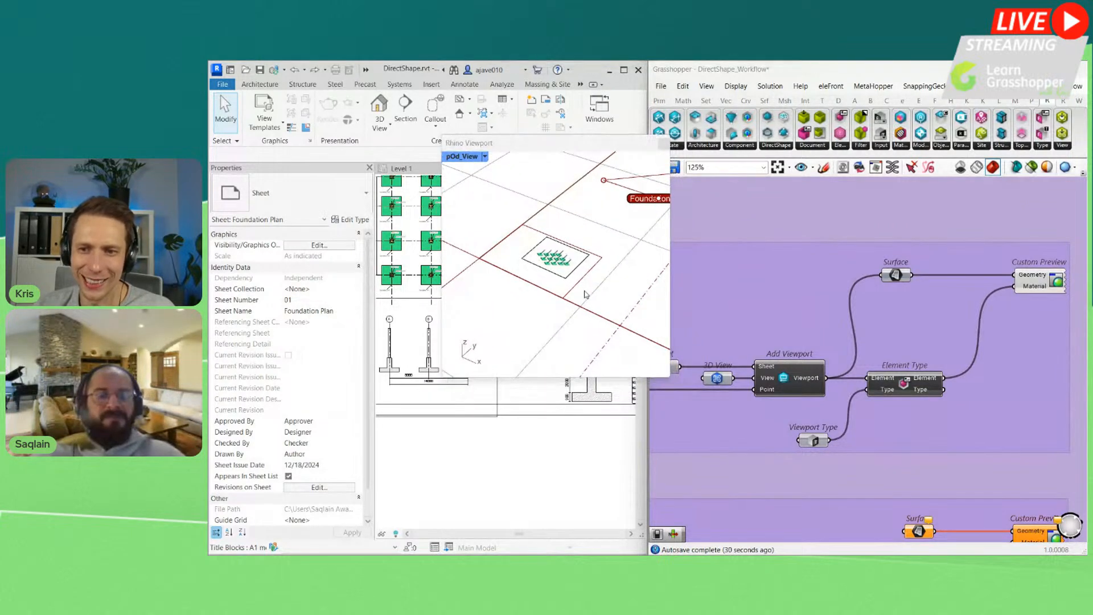
right_click_drag(585, 293, 590, 302)
Step: Close the Rhino viewport and inspect the Custom Preview wiring in the Add 3D View group
scroll(857, 360, "down", 5)
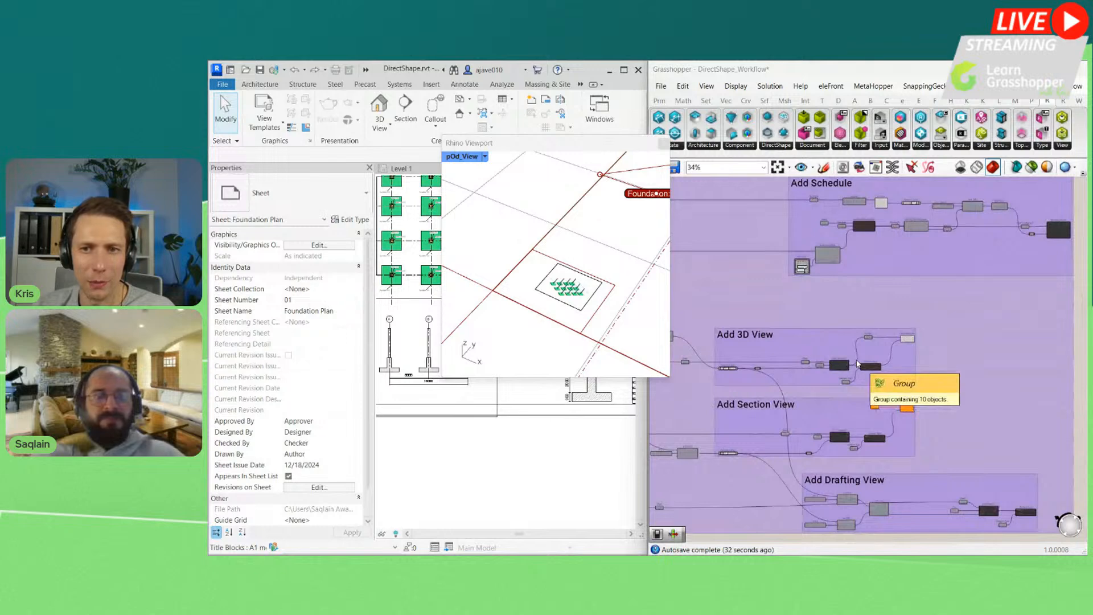
scroll(856, 363, "up", 1)
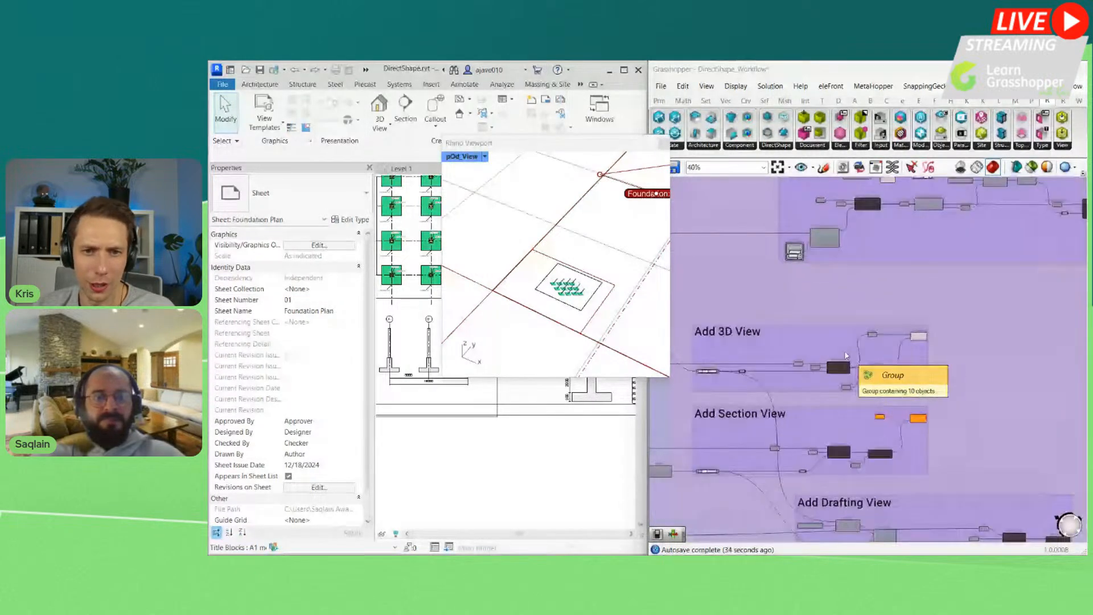
left_click(664, 144)
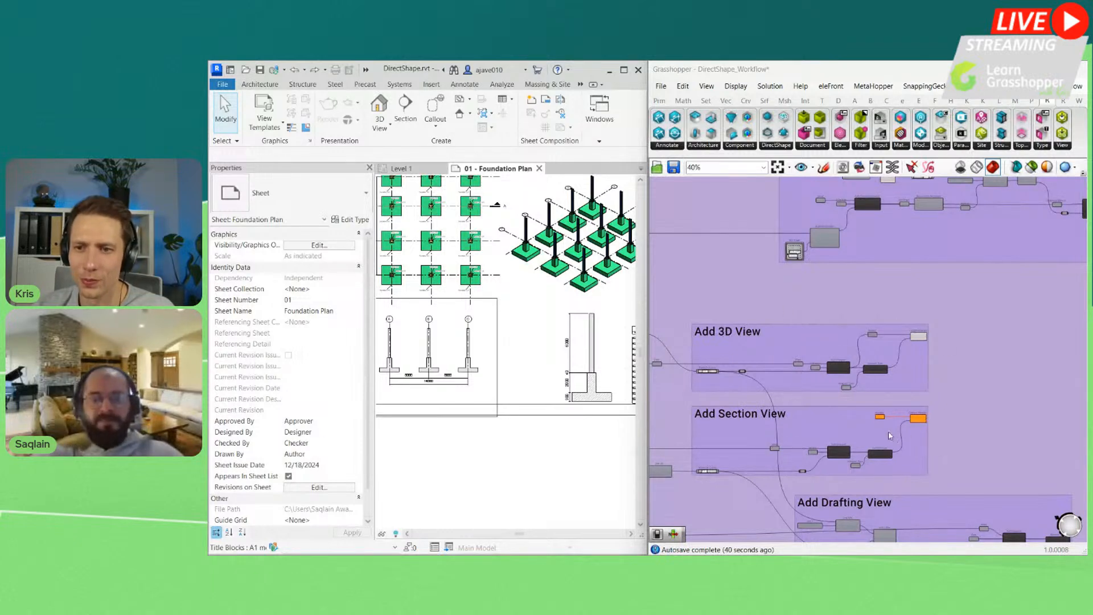
scroll(936, 402, "up", 3)
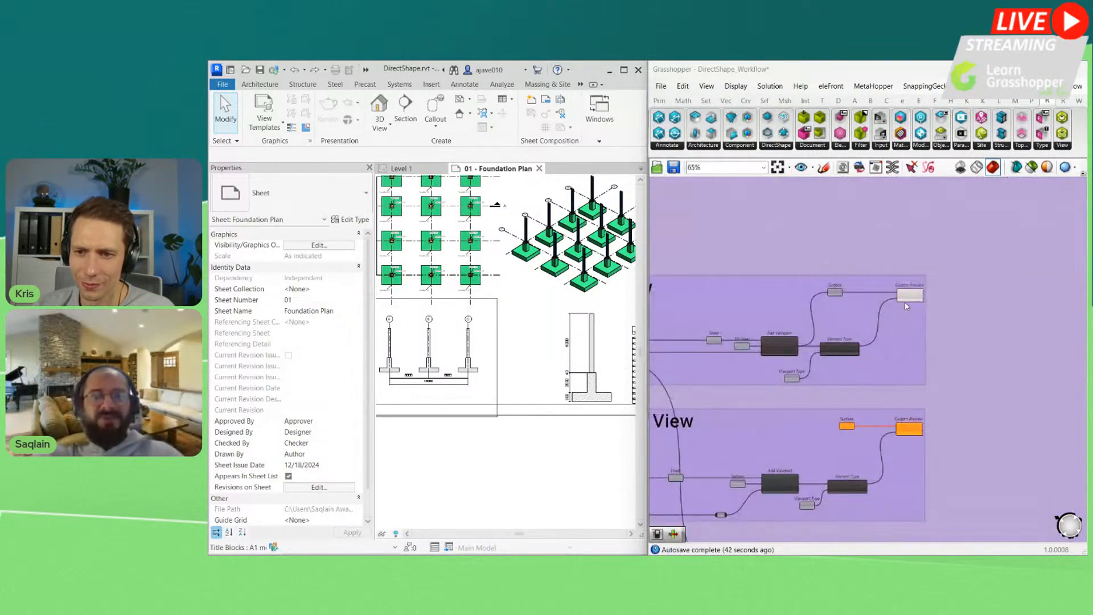
scroll(907, 307, "up", 3)
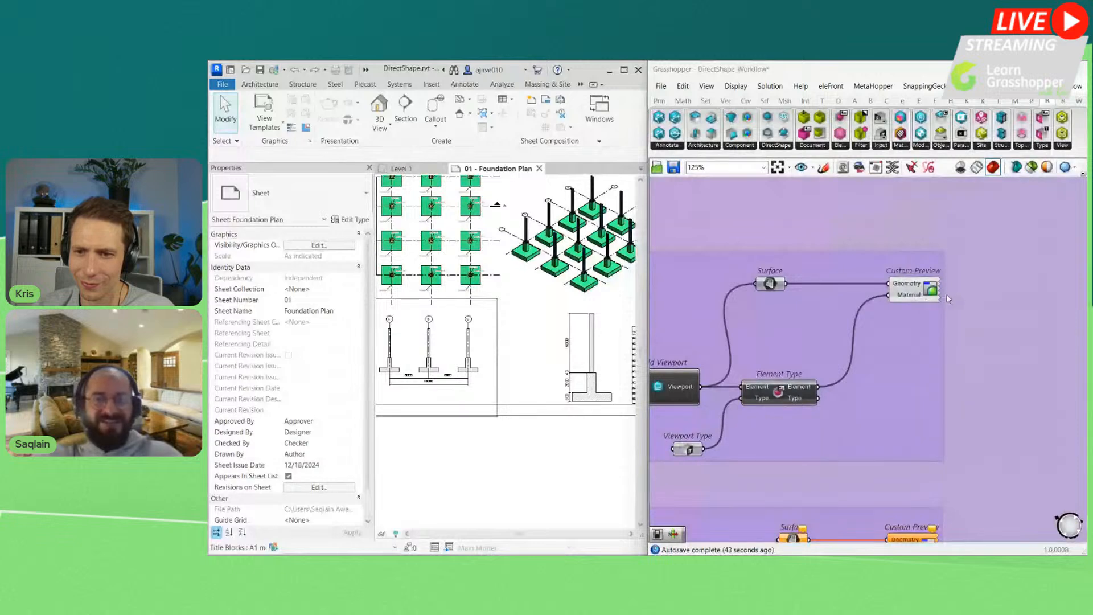
Step: Reopen the Rhino viewport and examine the 3D view's preview near the origin against the title block outline
left_click(876, 166)
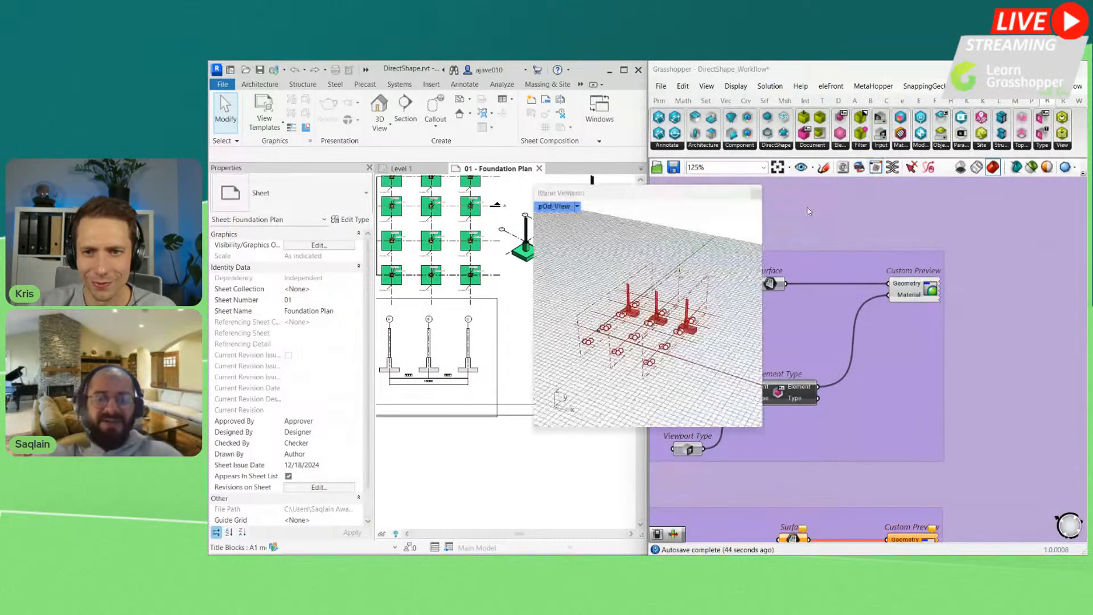
right_click_drag(870, 339, 967, 349)
right_click_drag(654, 387, 678, 397)
scroll(604, 343, "up", 12)
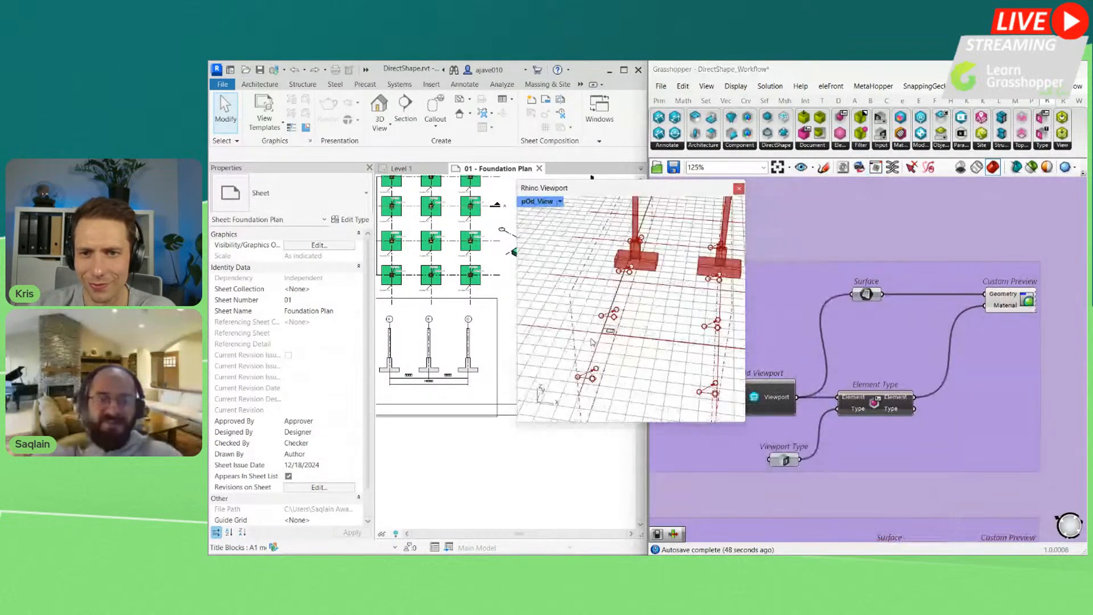
scroll(1020, 302, "up", 2)
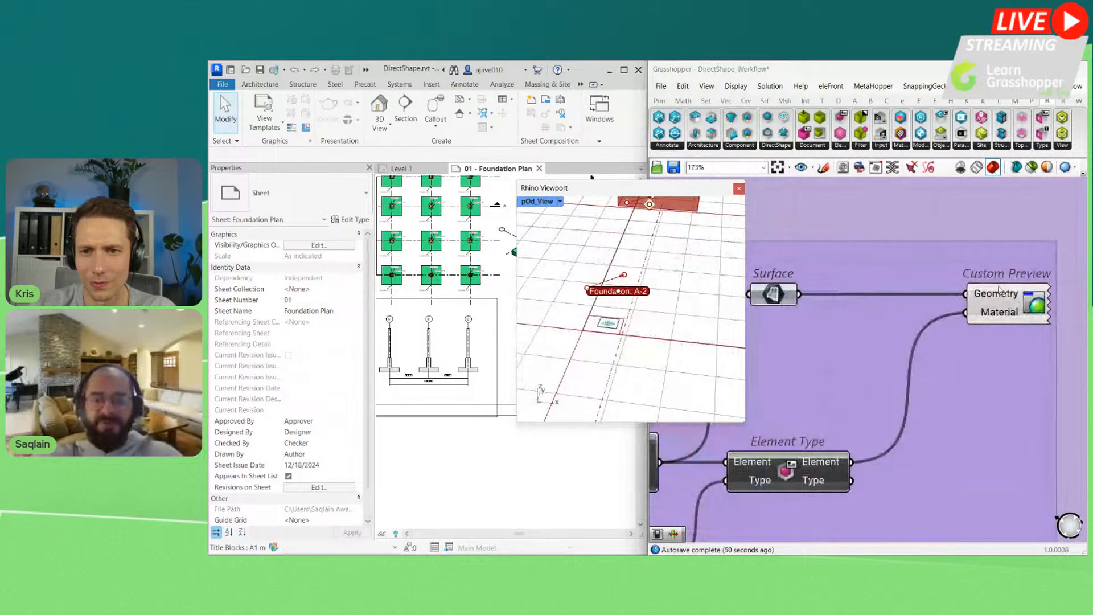
scroll(762, 405, "up", 1)
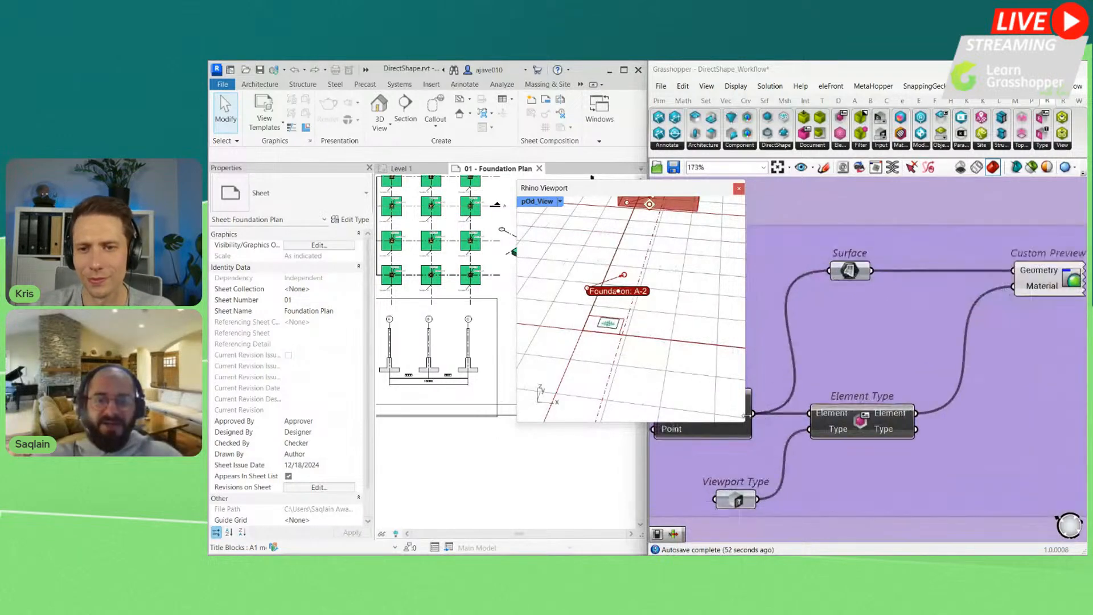
scroll(627, 326, "up", 5)
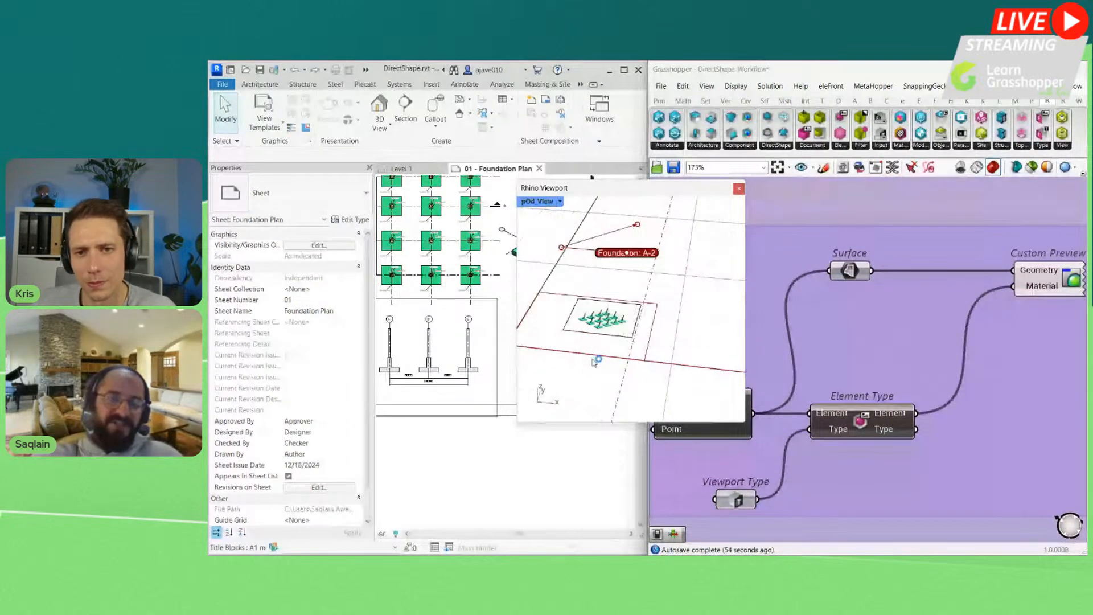
scroll(594, 362, "down", 6)
scroll(590, 358, "up", 8)
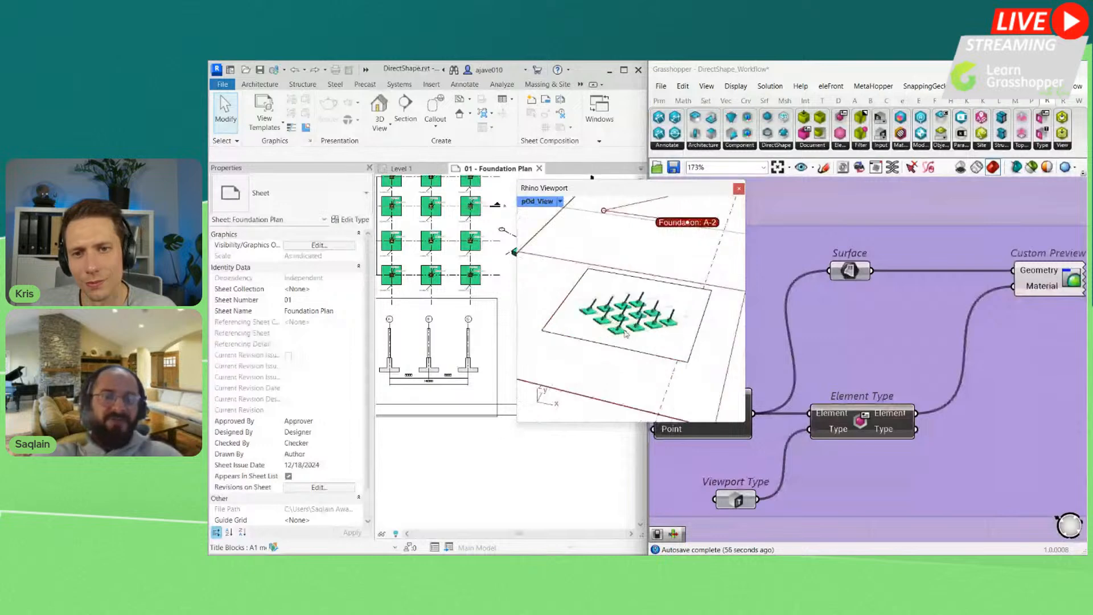
scroll(626, 334, "down", 4)
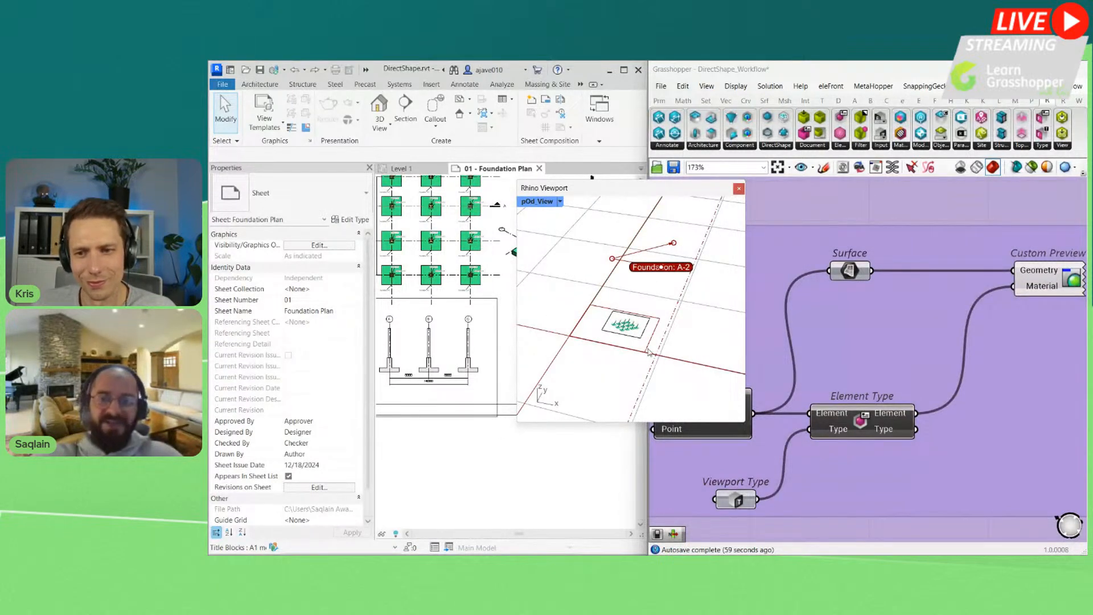
scroll(649, 352, "up", 2)
scroll(635, 322, "up", 5)
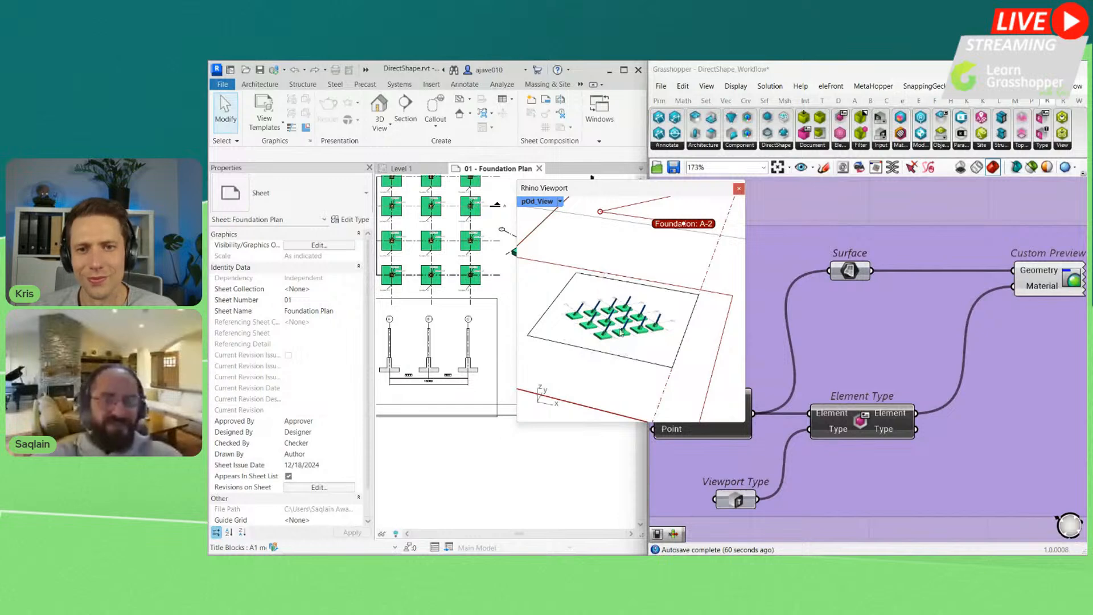
Step: Close the Rhino viewport and bring the whole Grasshopper definition and the complete Foundation Plan sheet into view
left_click(739, 190)
scroll(829, 334, "down", 5)
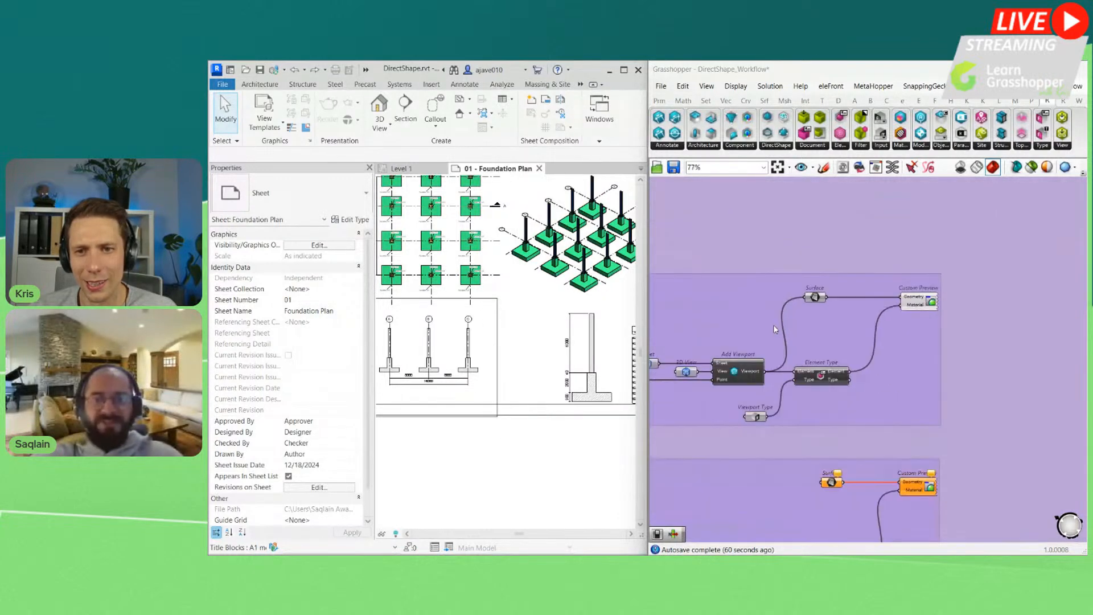
scroll(836, 356, "up", 2)
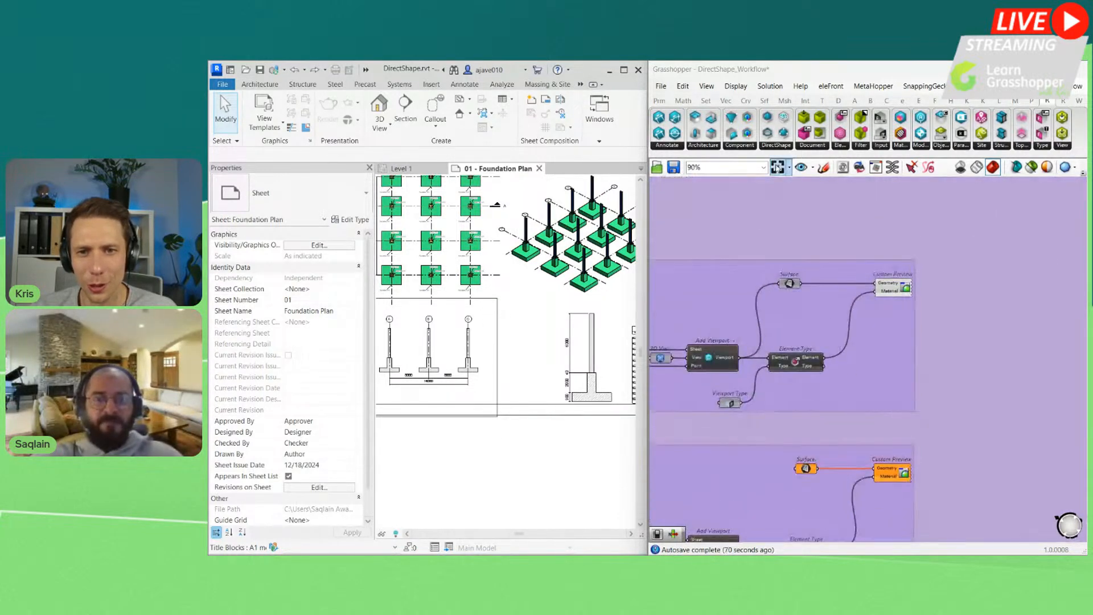
left_click(778, 168)
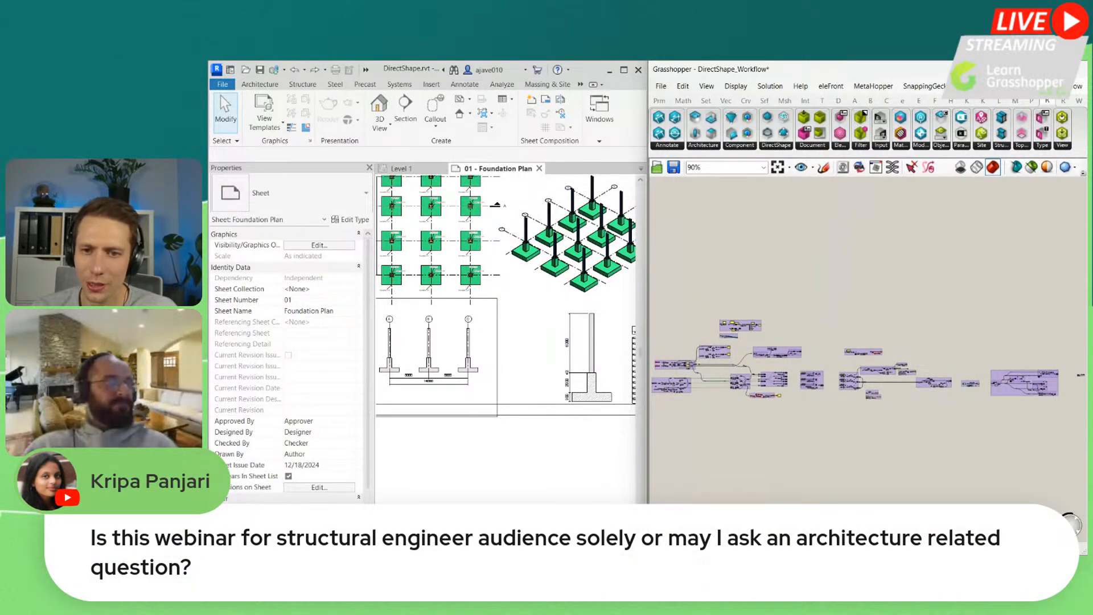
middle_click(547, 353)
middle_click(547, 353)
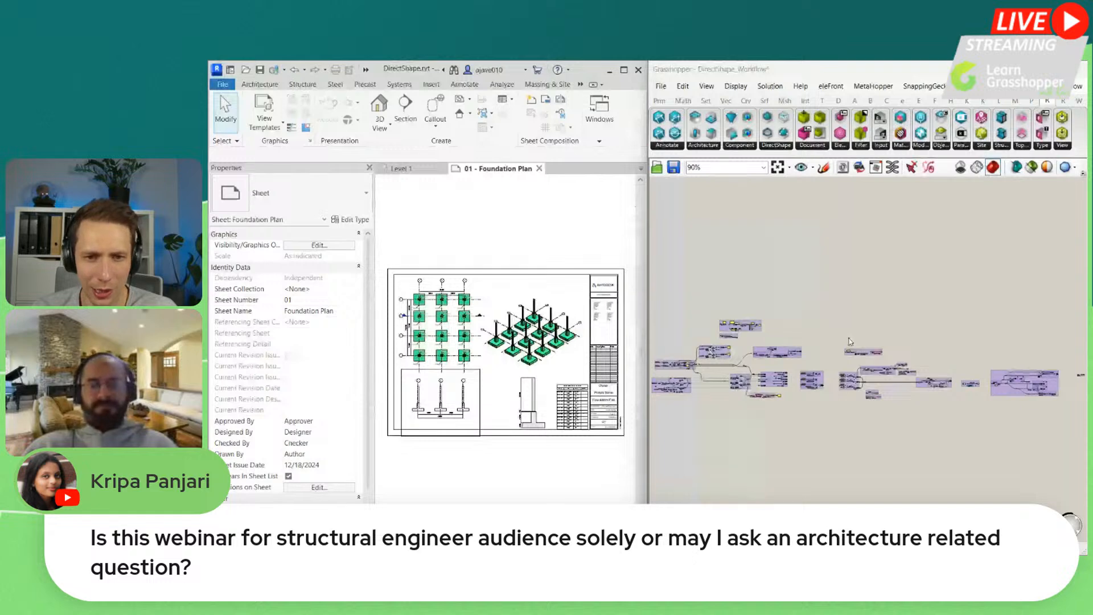